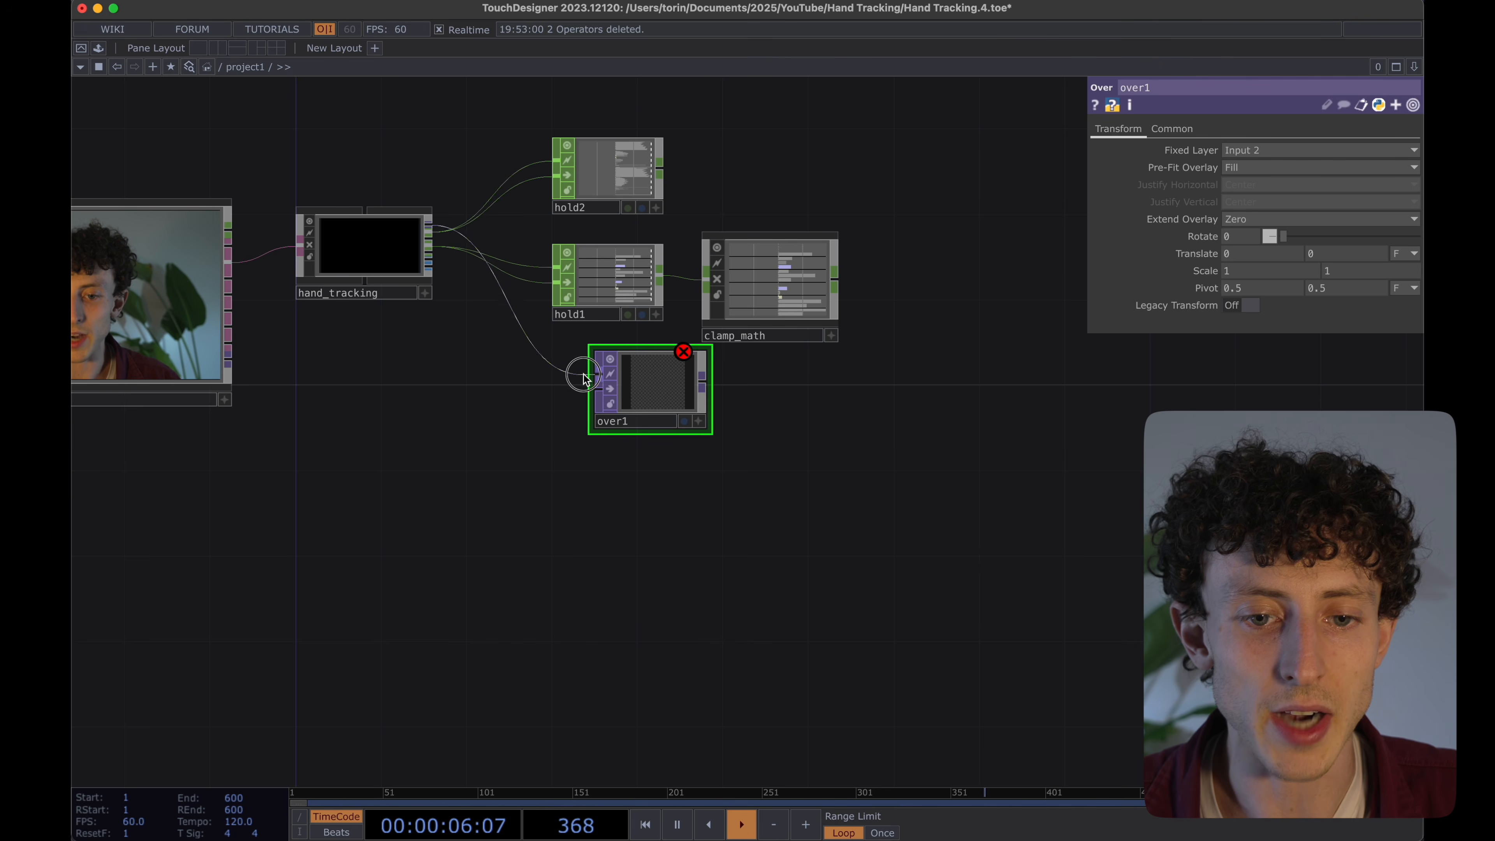
Connect the MediaPipe component's camera image output to the second input of over1.
{"action": "left_click_drag", "start_coordinate": [298, 380], "coordinate": [231, 361]}
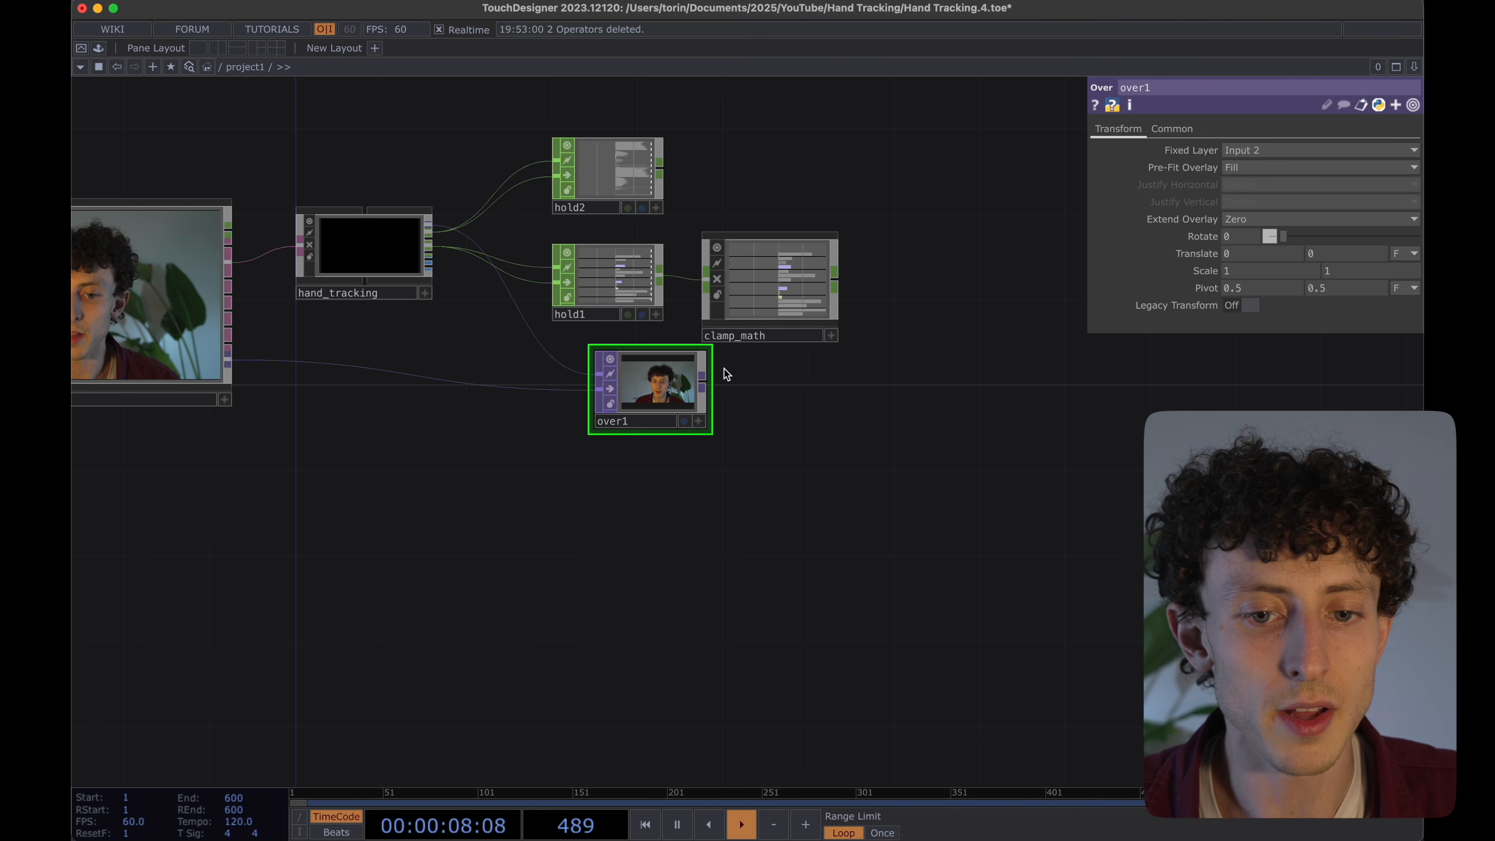
{"action": "scroll", "coordinate": [721, 365], "scroll_direction": "up", "scroll_amount": 5}
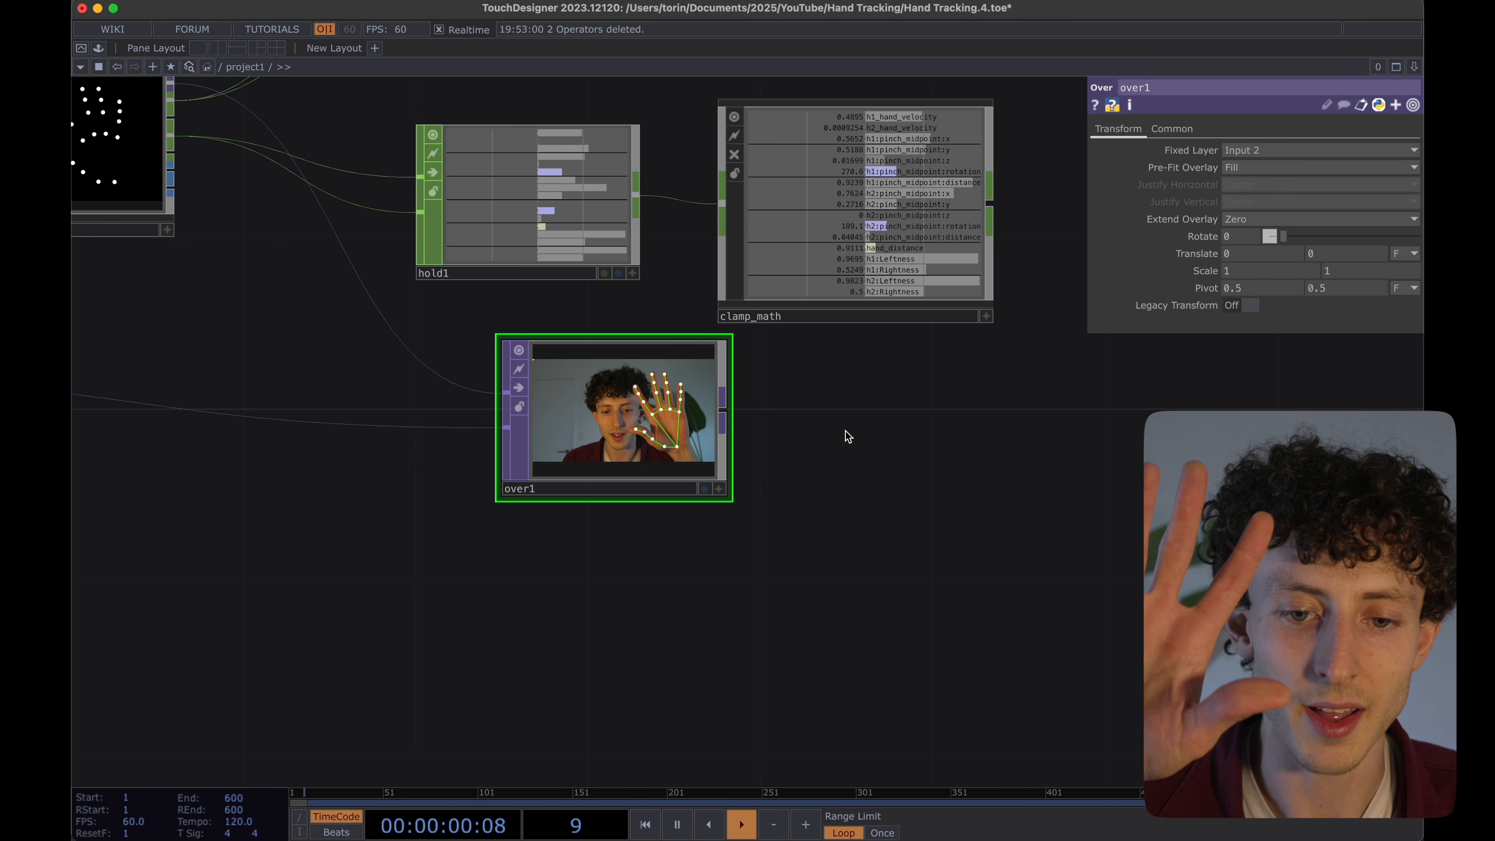
Turn off Show overlays on the MediaPipe component.
{"action": "scroll", "coordinate": [846, 432], "scroll_direction": "down", "scroll_amount": 2}
{"action": "left_click_drag", "start_coordinate": [342, 506], "coordinate": [654, 506]}
{"action": "left_click", "coordinate": [327, 306]}
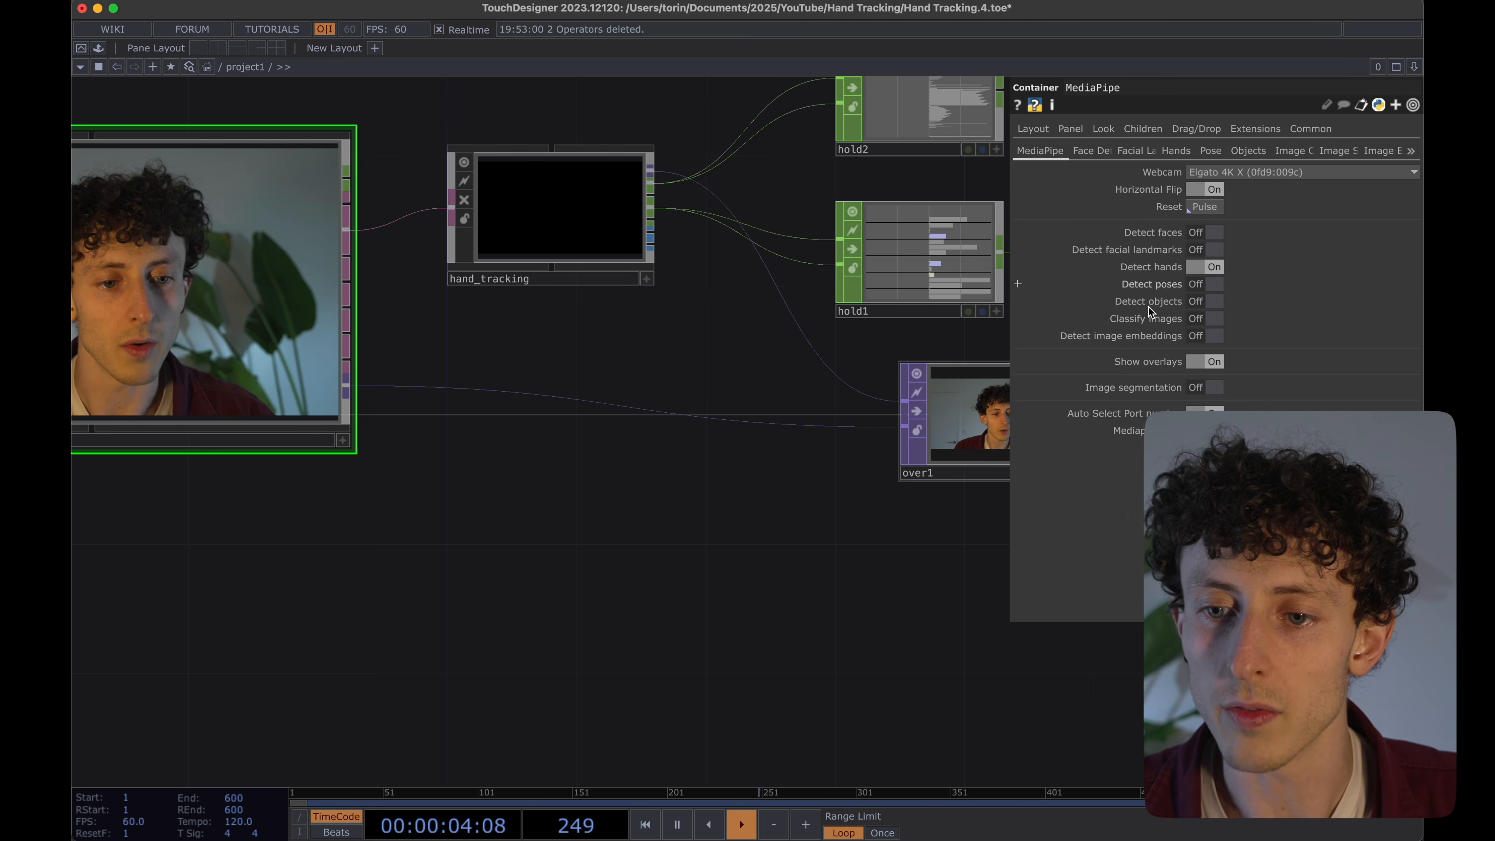
Open over1 in a separate floating viewer window.
{"action": "left_click_drag", "start_coordinate": [738, 505], "coordinate": [484, 505]}
{"action": "scroll", "coordinate": [805, 399], "scroll_direction": "up", "scroll_amount": 5}
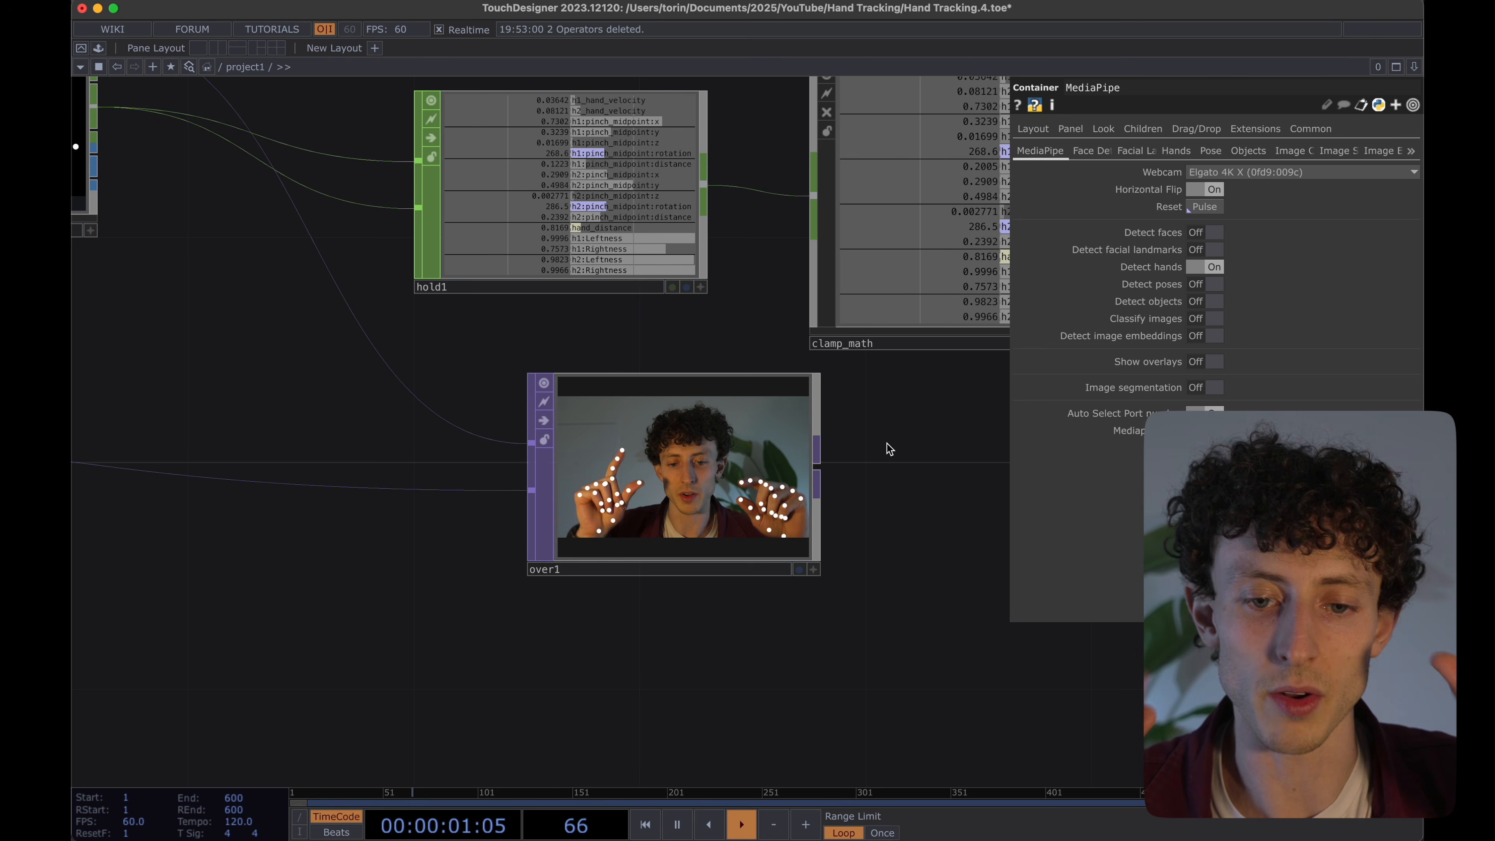
{"action": "right_click", "coordinate": [674, 463]}
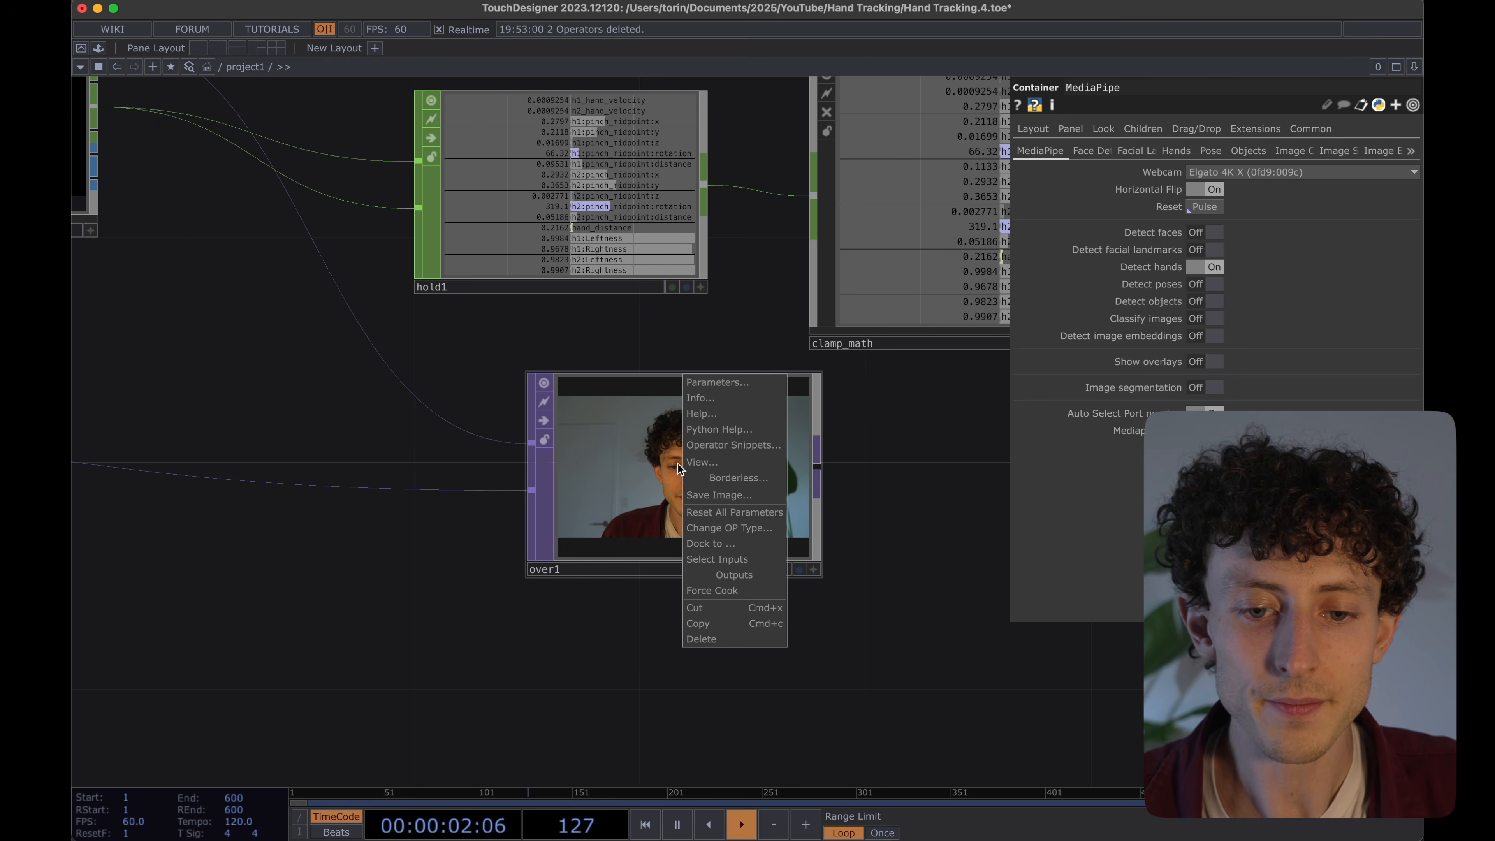
{"action": "left_click", "coordinate": [707, 462]}
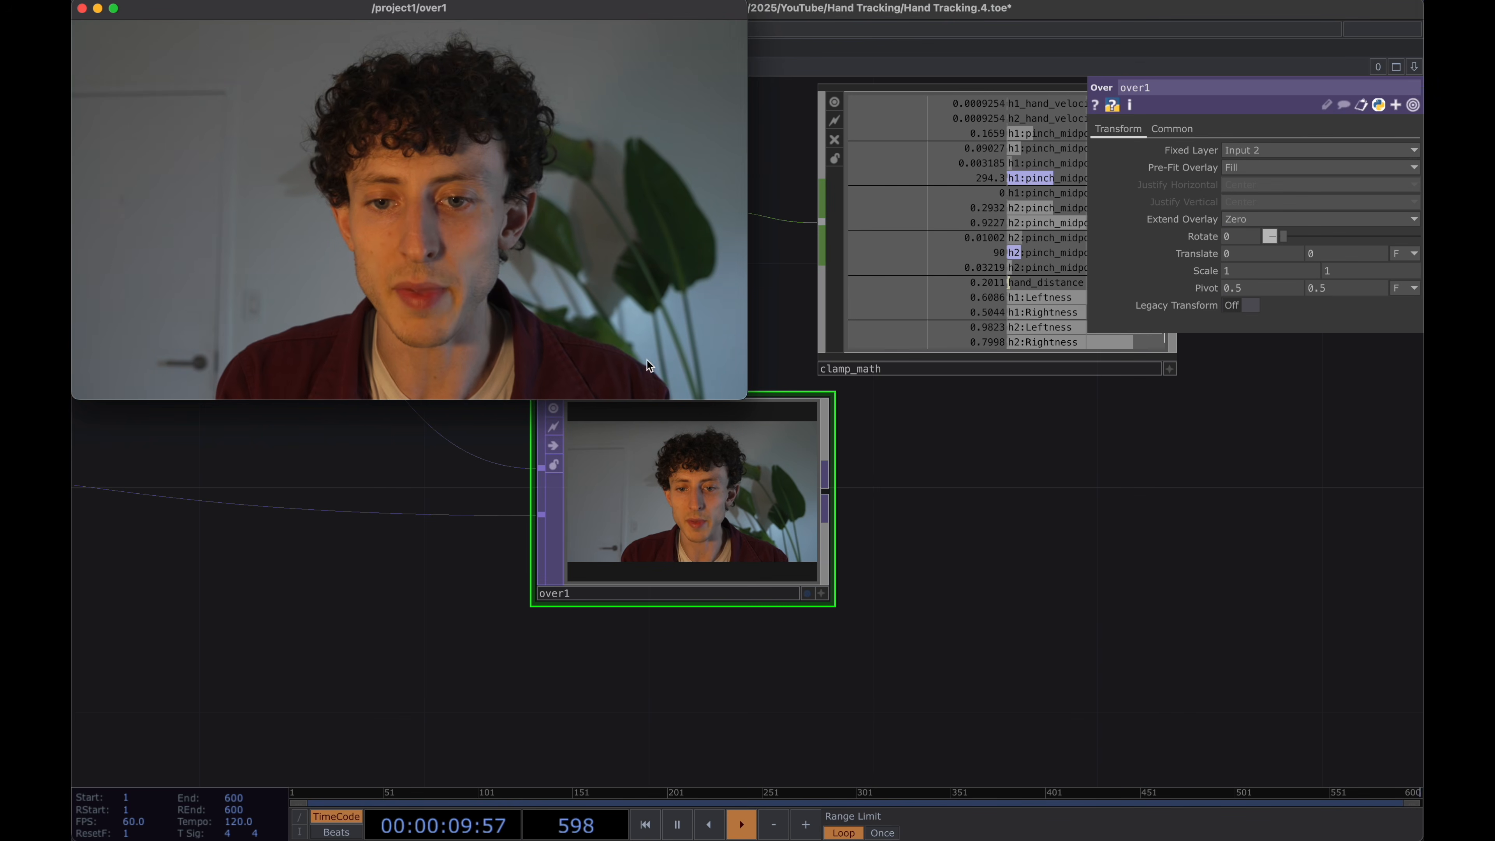
Enter the hand_tracking component's network and show all its operators.
{"action": "left_click_drag", "start_coordinate": [327, 574], "coordinate": [939, 695]}
{"action": "left_click_drag", "start_coordinate": [898, 538], "coordinate": [1165, 556]}
{"action": "scroll", "coordinate": [1165, 557], "scroll_direction": "down", "scroll_amount": 3}
{"action": "left_click_drag", "start_coordinate": [1011, 523], "coordinate": [871, 547]}
{"action": "key", "text": "i"}
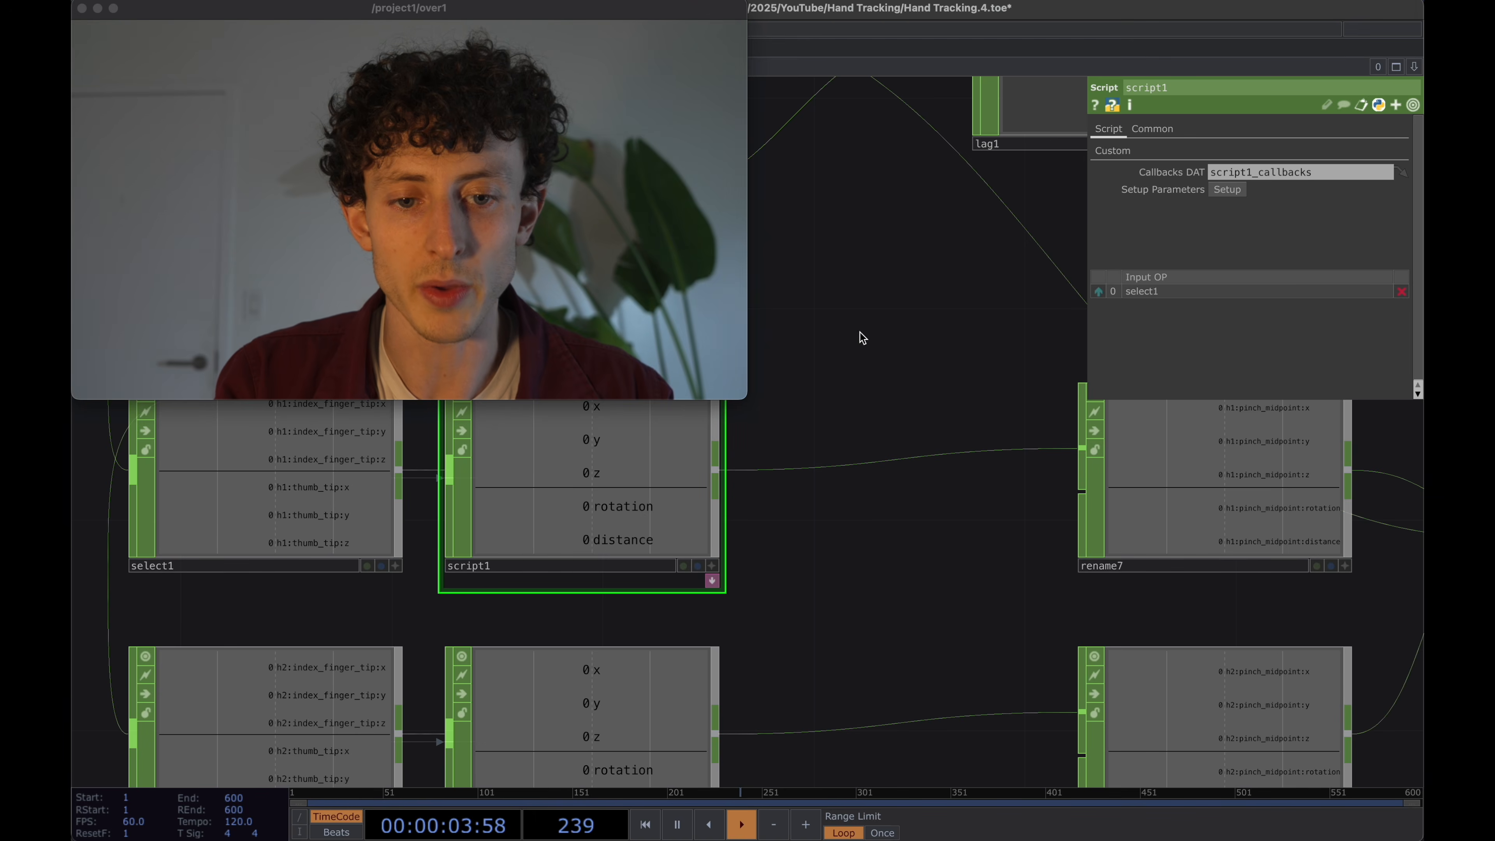
{"action": "left_click_drag", "start_coordinate": [837, 351], "coordinate": [884, 357]}
{"action": "key", "text": "h"}
{"action": "left_click_drag", "start_coordinate": [878, 259], "coordinate": [922, 267]}
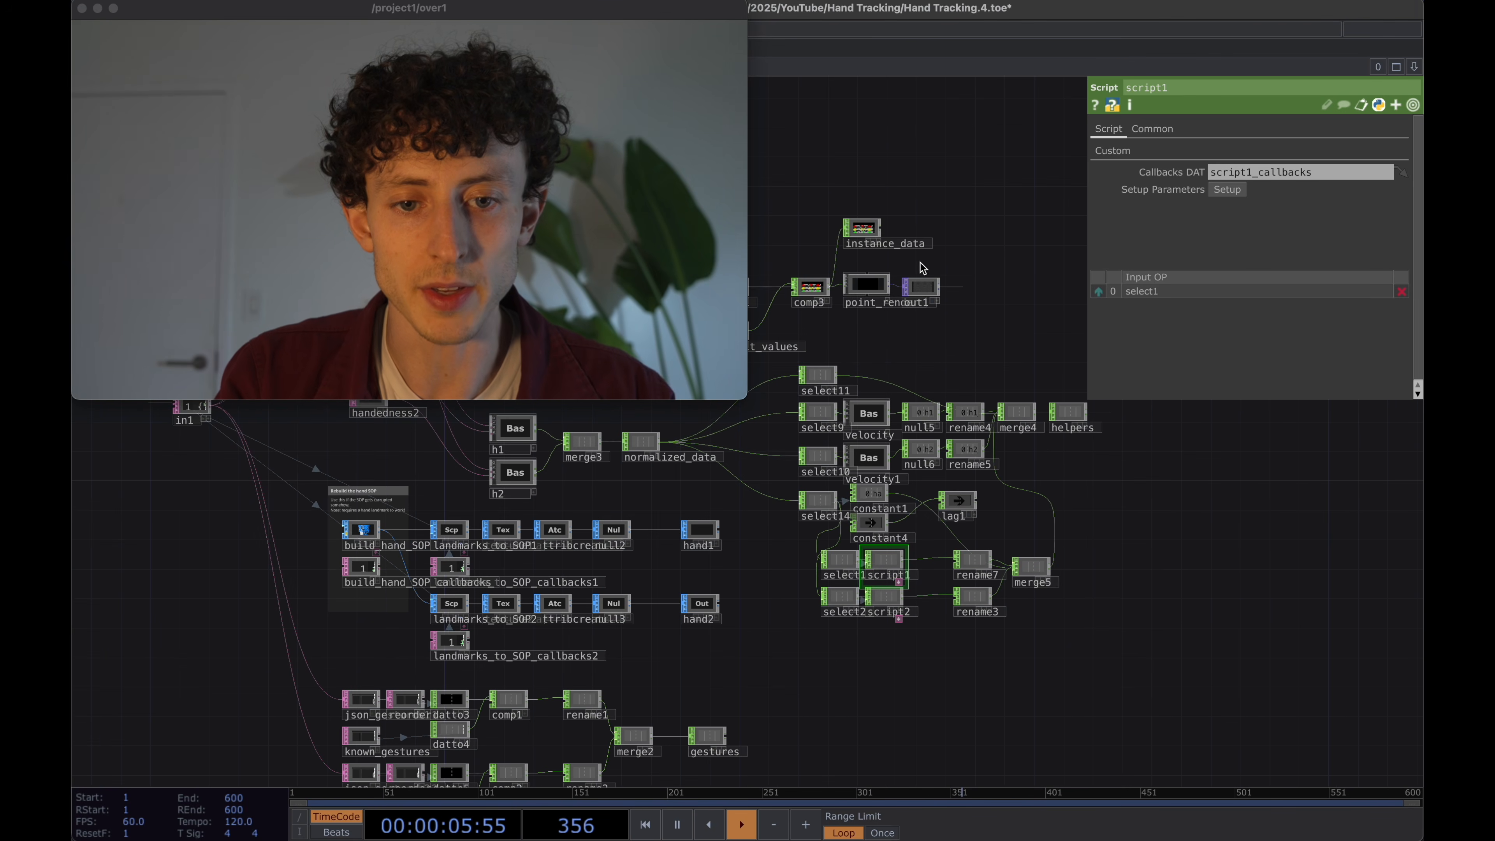
Move point_render and out1 together farther from comp3 to make room for another operator.
{"action": "scroll", "coordinate": [866, 270], "scroll_direction": "up", "scroll_amount": 5}
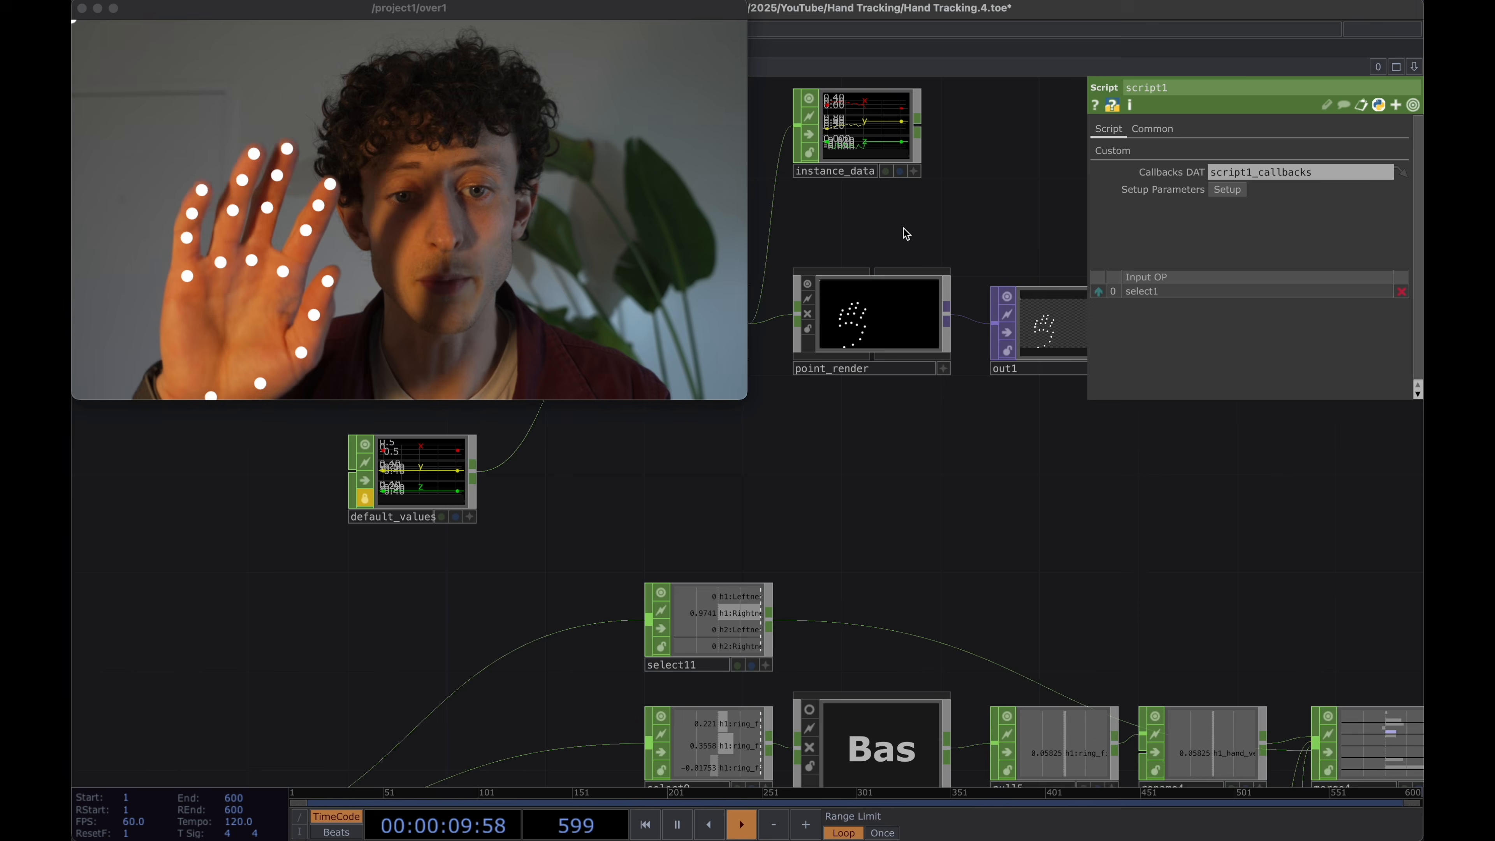
{"action": "scroll", "coordinate": [903, 227], "scroll_direction": "up", "scroll_amount": 2}
{"action": "left_click_drag", "start_coordinate": [854, 223], "coordinate": [1007, 267]}
{"action": "scroll", "coordinate": [978, 261], "scroll_direction": "down", "scroll_amount": 2}
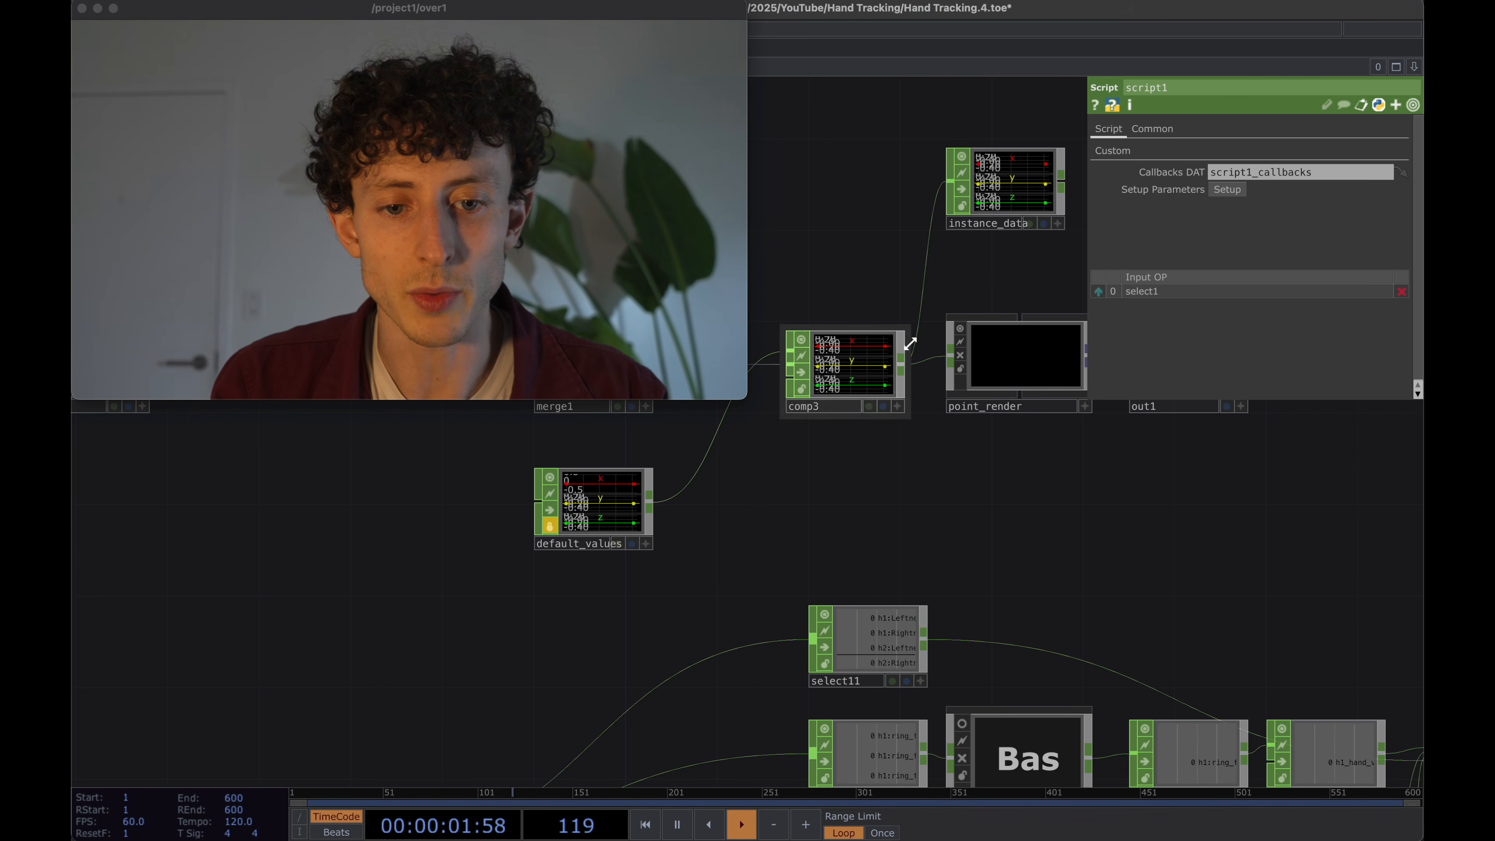
{"action": "left_click_drag", "start_coordinate": [980, 486], "coordinate": [851, 486]}
{"action": "left_click", "coordinate": [902, 315]}
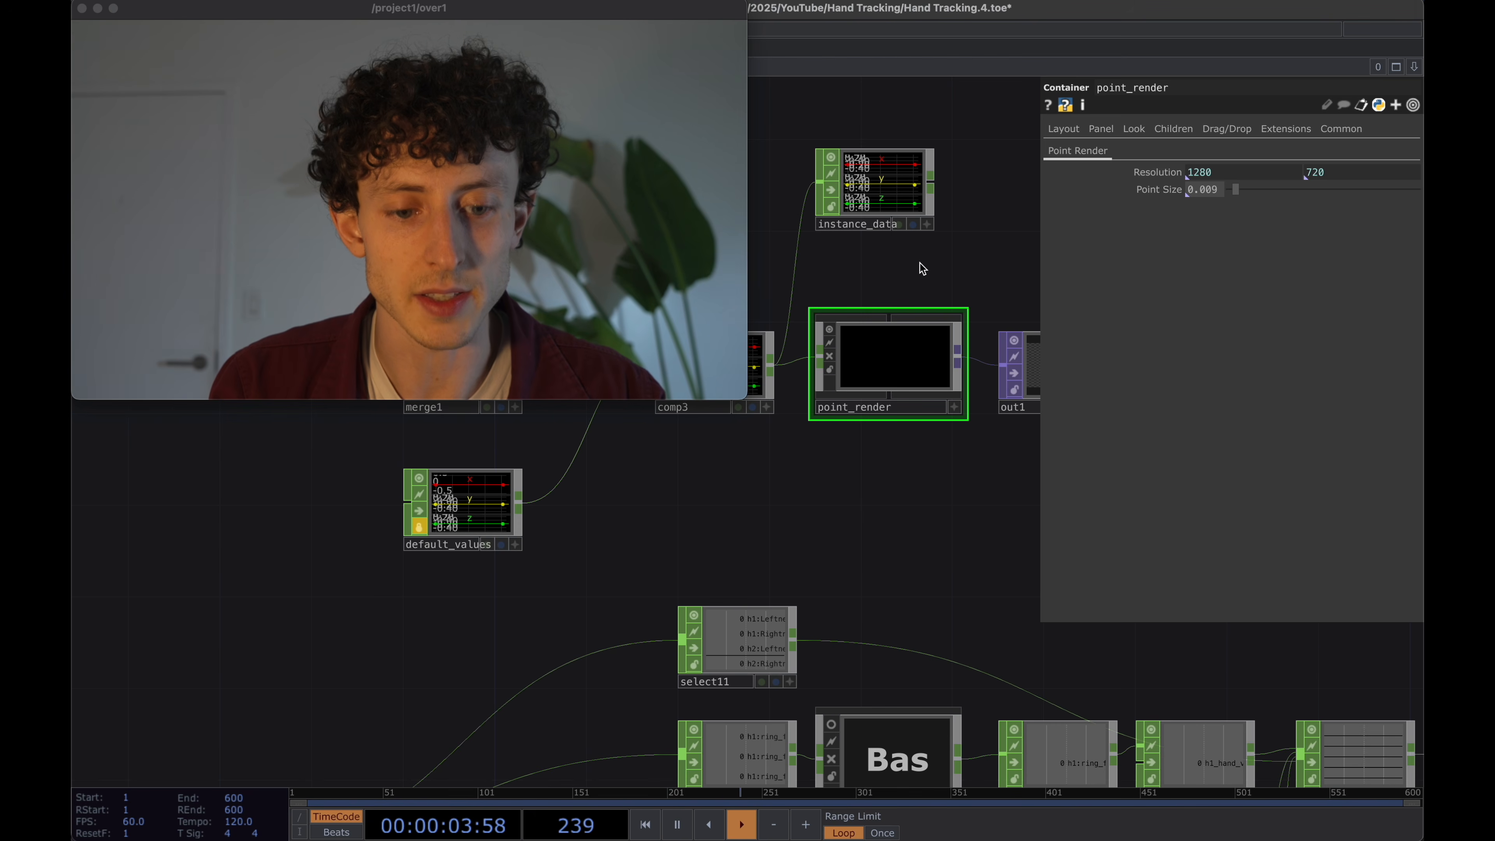
{"action": "key", "text": "p"}
{"action": "left_click_drag", "start_coordinate": [919, 263], "coordinate": [1193, 415]}
{"action": "left_click_drag", "start_coordinate": [918, 361], "coordinate": [1162, 359]}
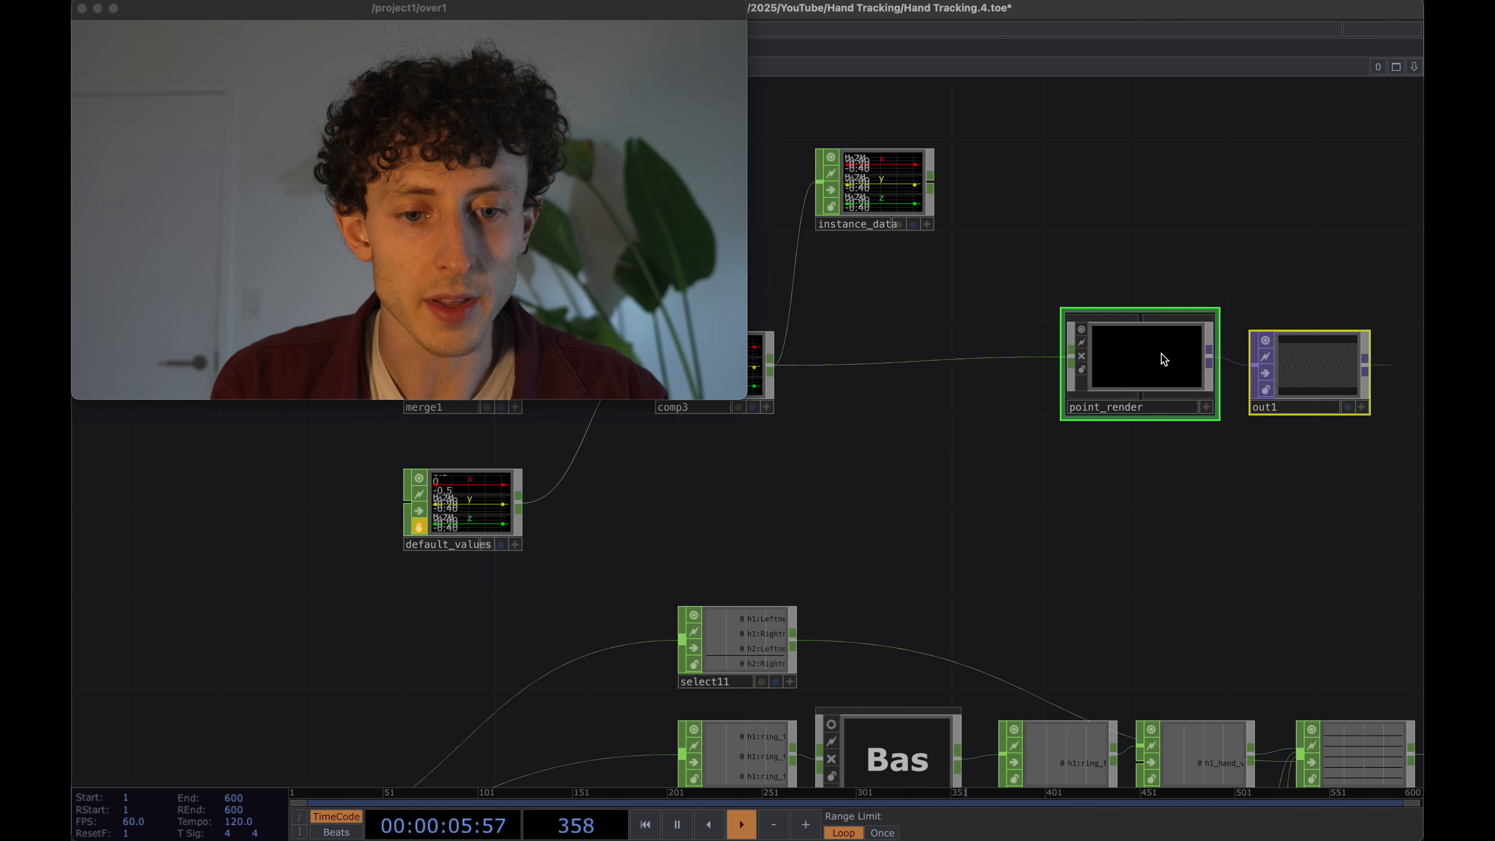
Insert a Trim CHOP on the wire between comp3 and point_render.
{"action": "right_click", "coordinate": [892, 362]}
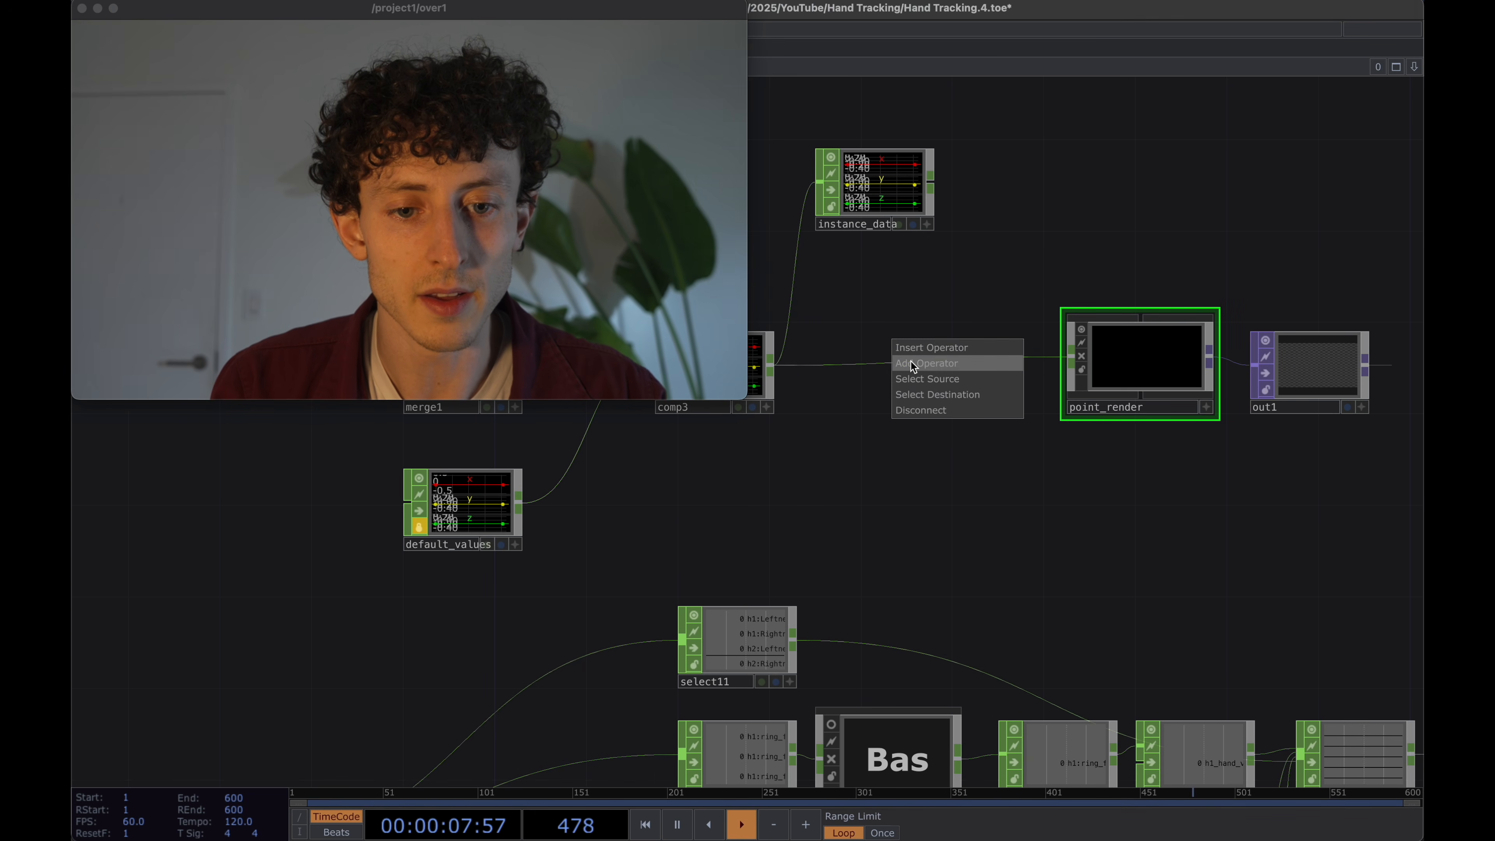
{"action": "left_click", "coordinate": [921, 347]}
{"action": "type", "text": "trim"}
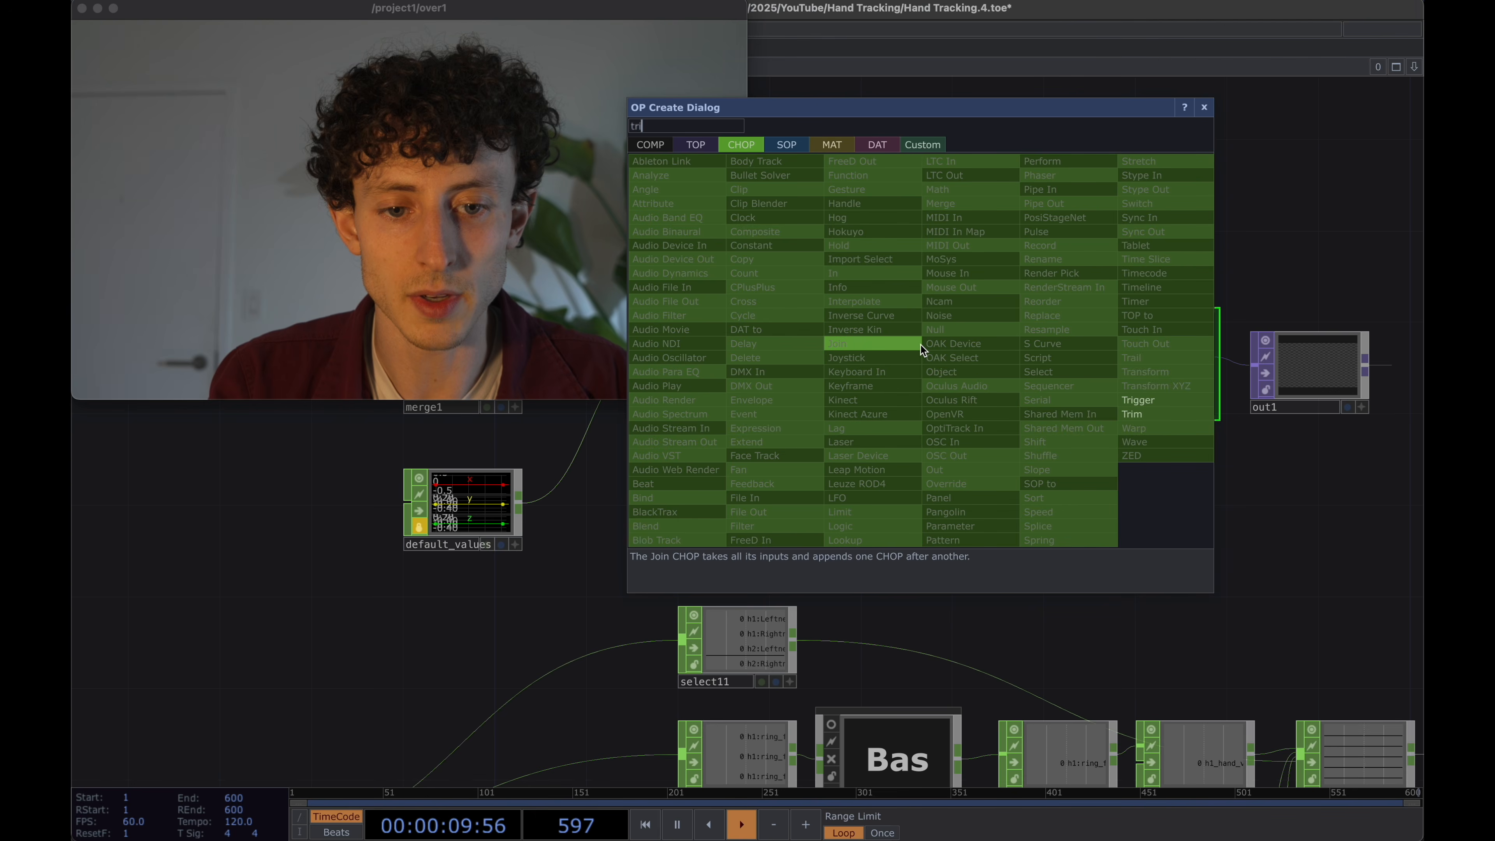
{"action": "key", "text": "Return"}
{"action": "left_click", "coordinate": [920, 347]}
Set trim1's unit values to Absolute and its start to 8 to isolate the index fingertip.
{"action": "key", "text": "p"}
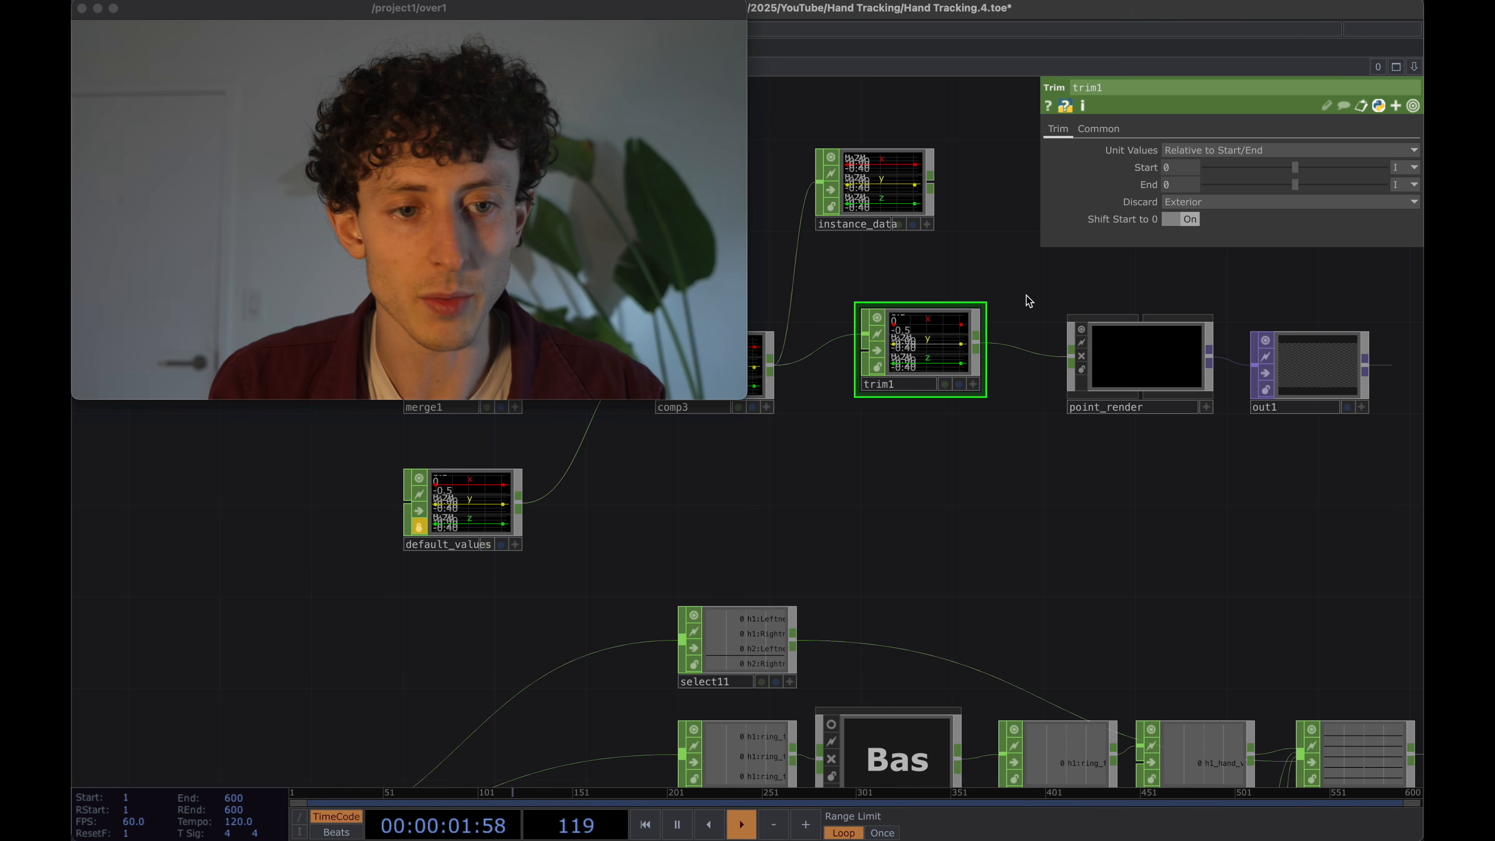
{"action": "left_click", "coordinate": [1209, 165]}
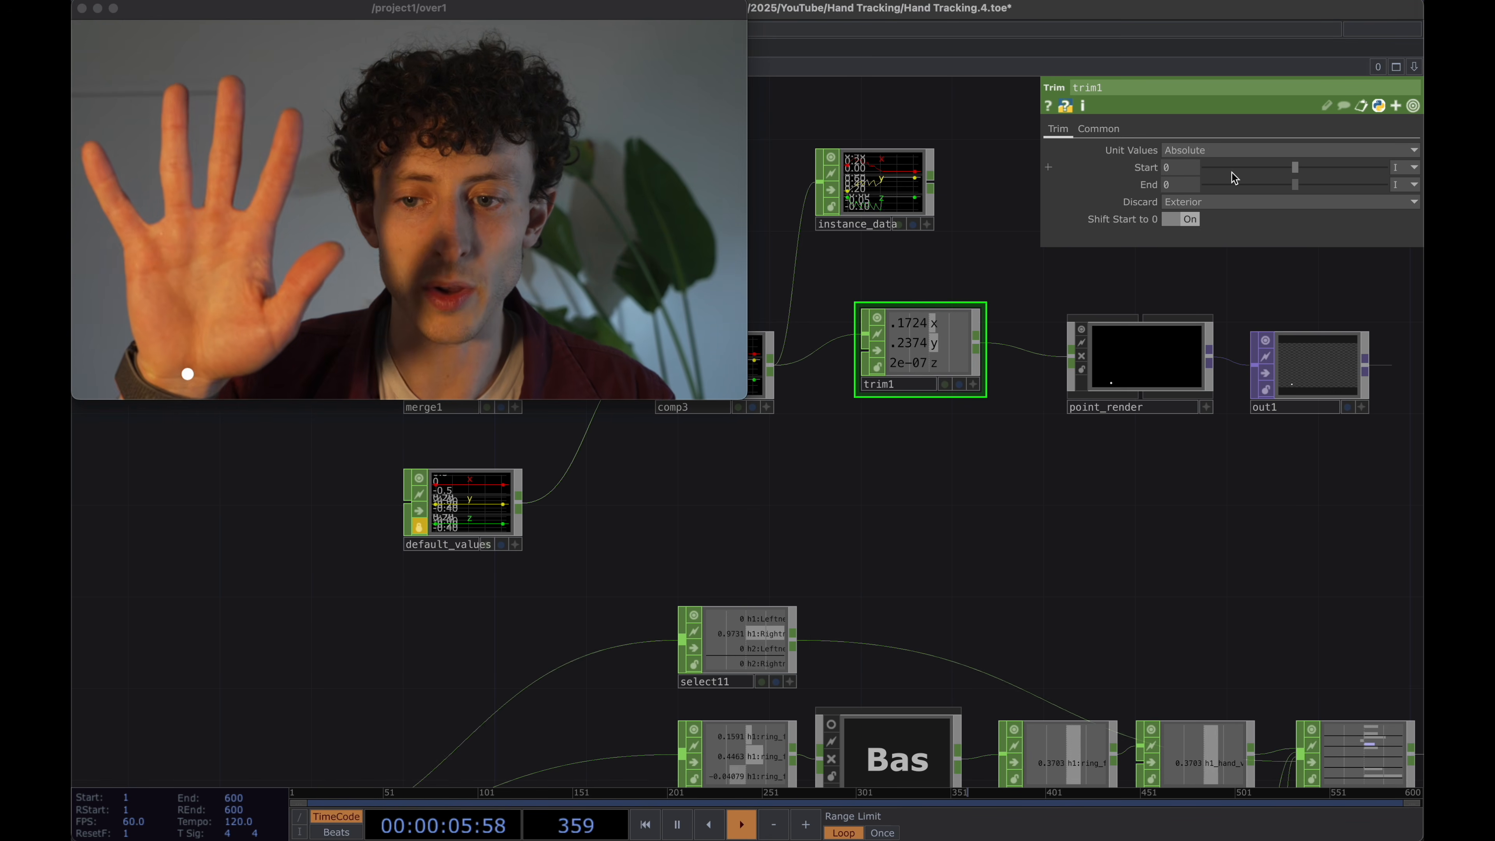
{"action": "left_click", "coordinate": [1296, 170]}
{"action": "left_click_drag", "start_coordinate": [1296, 172], "coordinate": [1303, 171]}
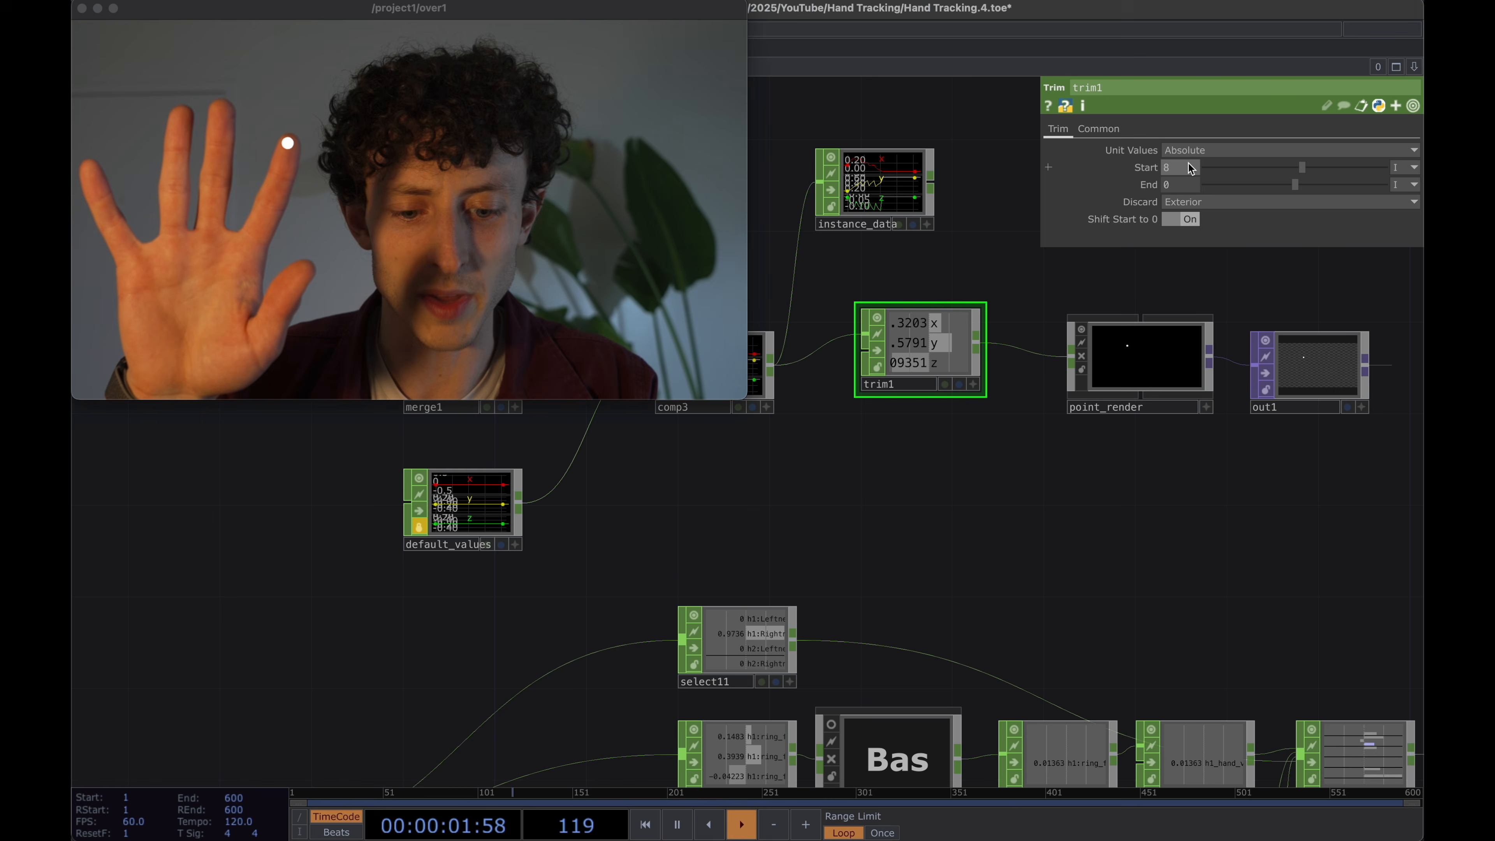
{"action": "type", "text": "8"}
{"action": "key", "text": "Return"}
Duplicate trim1 below the original, fed from comp3, and shift point_render and out1 away to free up space.
{"action": "left_click_drag", "start_coordinate": [1039, 440], "coordinate": [1038, 464]}
{"action": "scroll", "coordinate": [1020, 436], "scroll_direction": "down", "scroll_amount": 1}
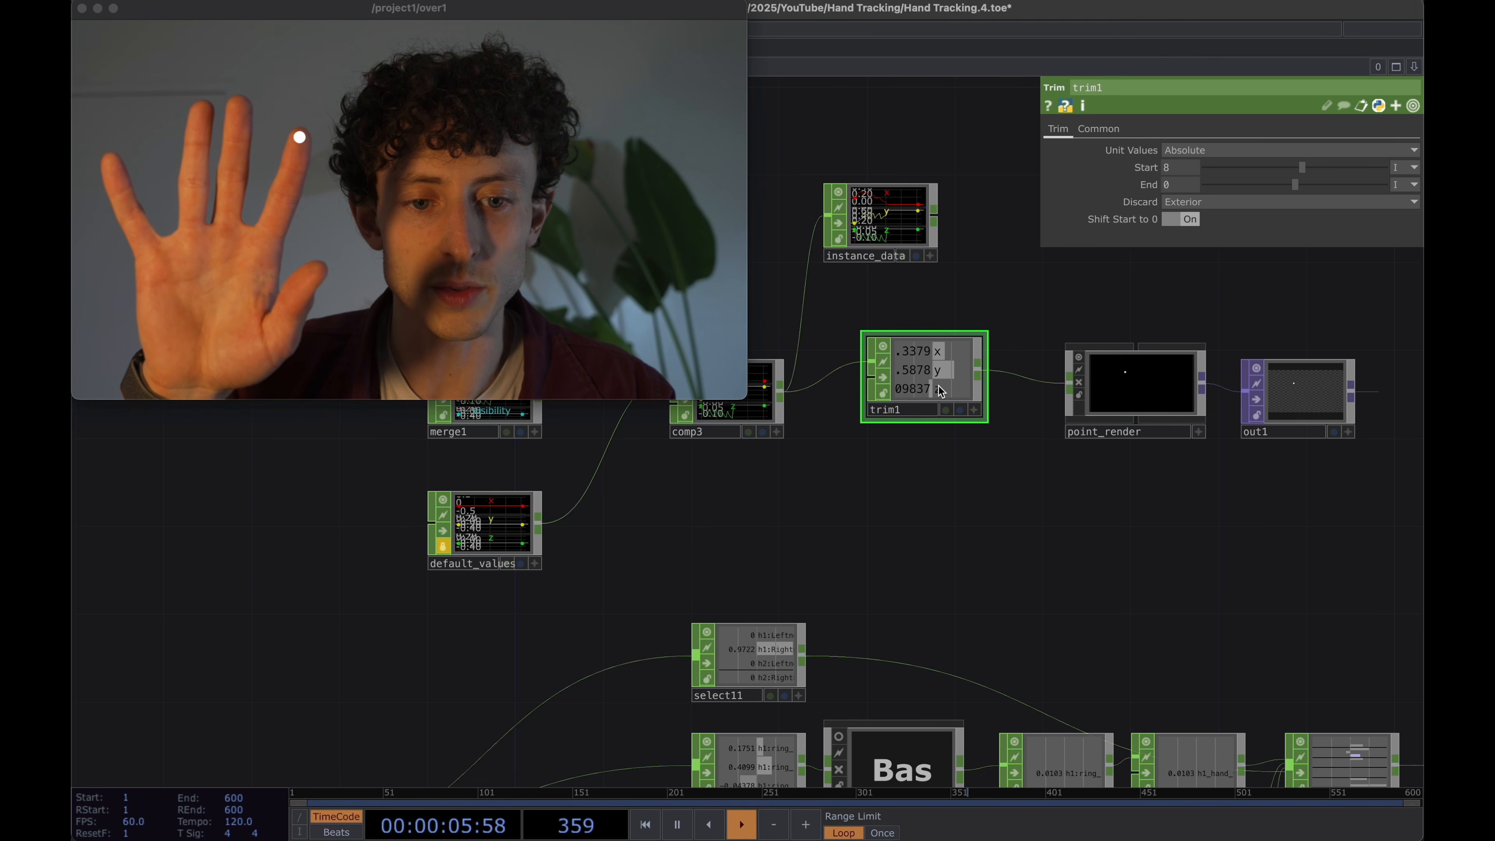
{"action": "key", "text": "ctrl+c"}
{"action": "key", "text": "ctrl+v"}
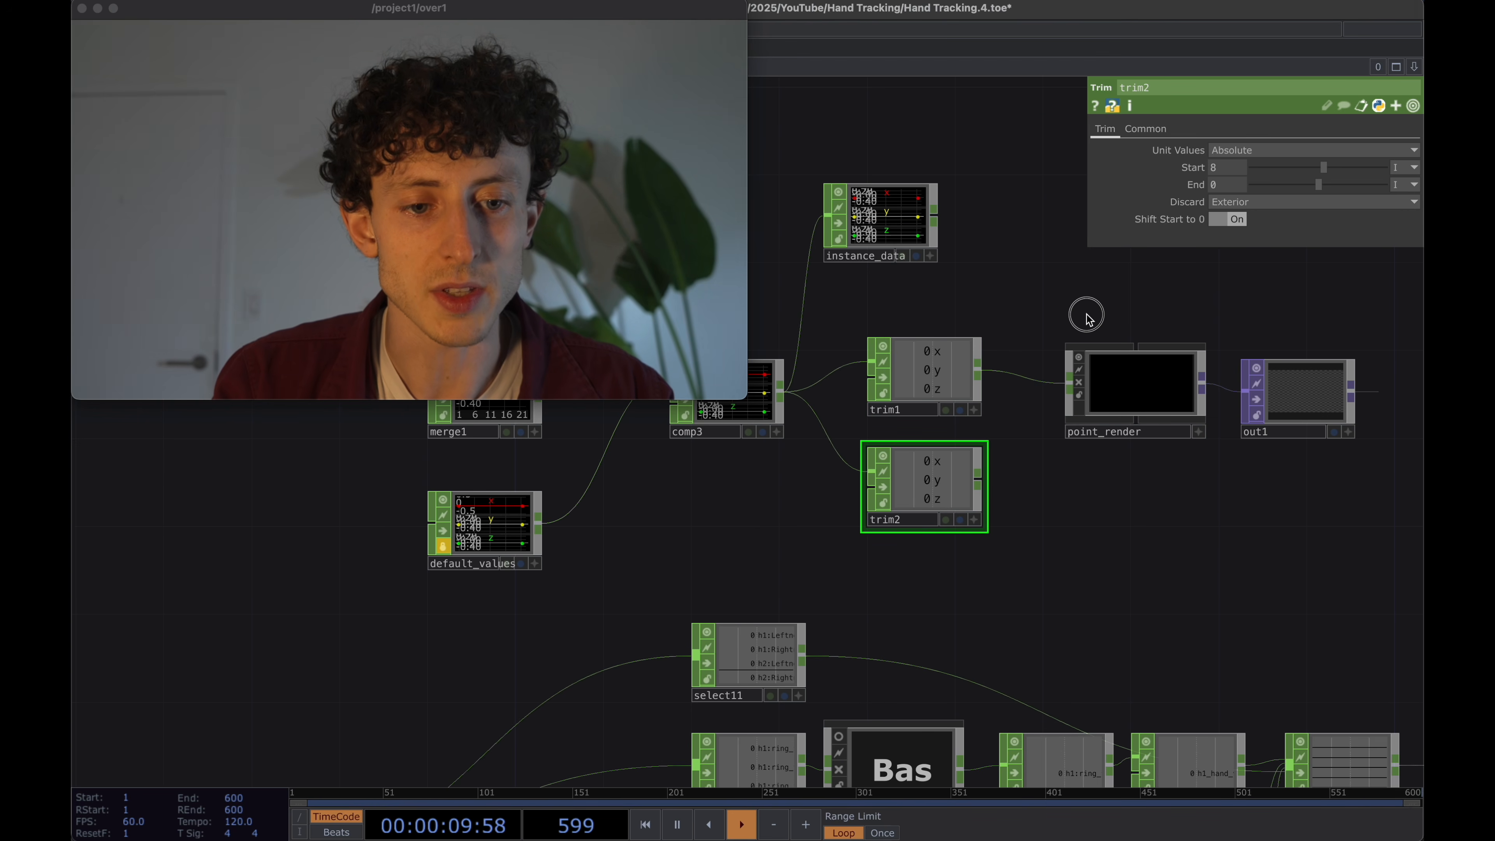
{"action": "right_click_drag", "start_coordinate": [1086, 314], "coordinate": [1260, 427], "text": "shift"}
{"action": "left_click_drag", "start_coordinate": [1139, 415], "coordinate": [1187, 415]}
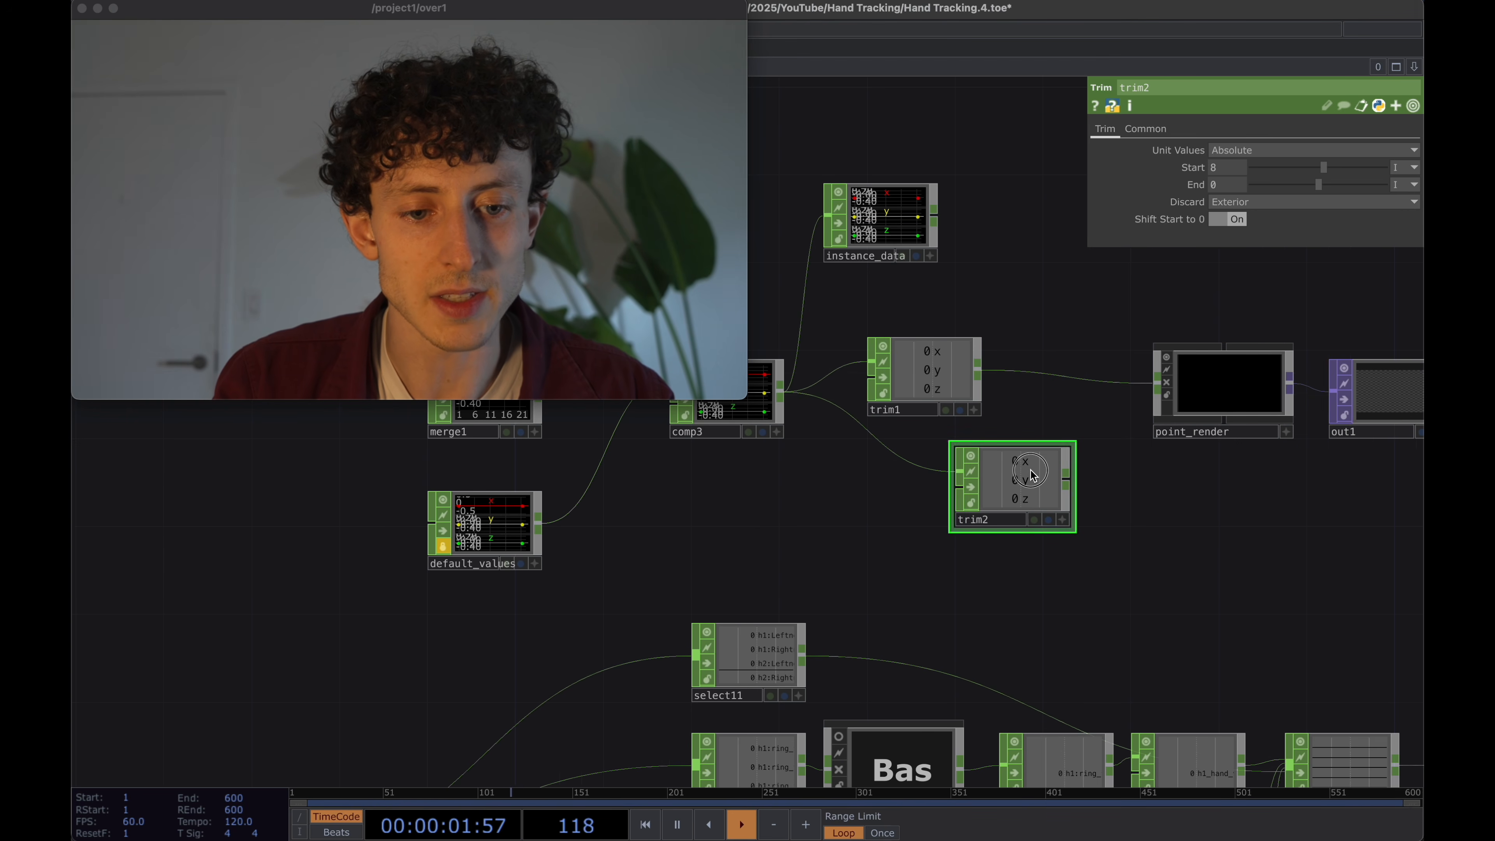
{"action": "left_click_drag", "start_coordinate": [1031, 475], "coordinate": [974, 463]}
Insert a Merge CHOP between trim1 and point_render and connect trim2 as its second input.
{"action": "right_click", "coordinate": [1061, 384]}
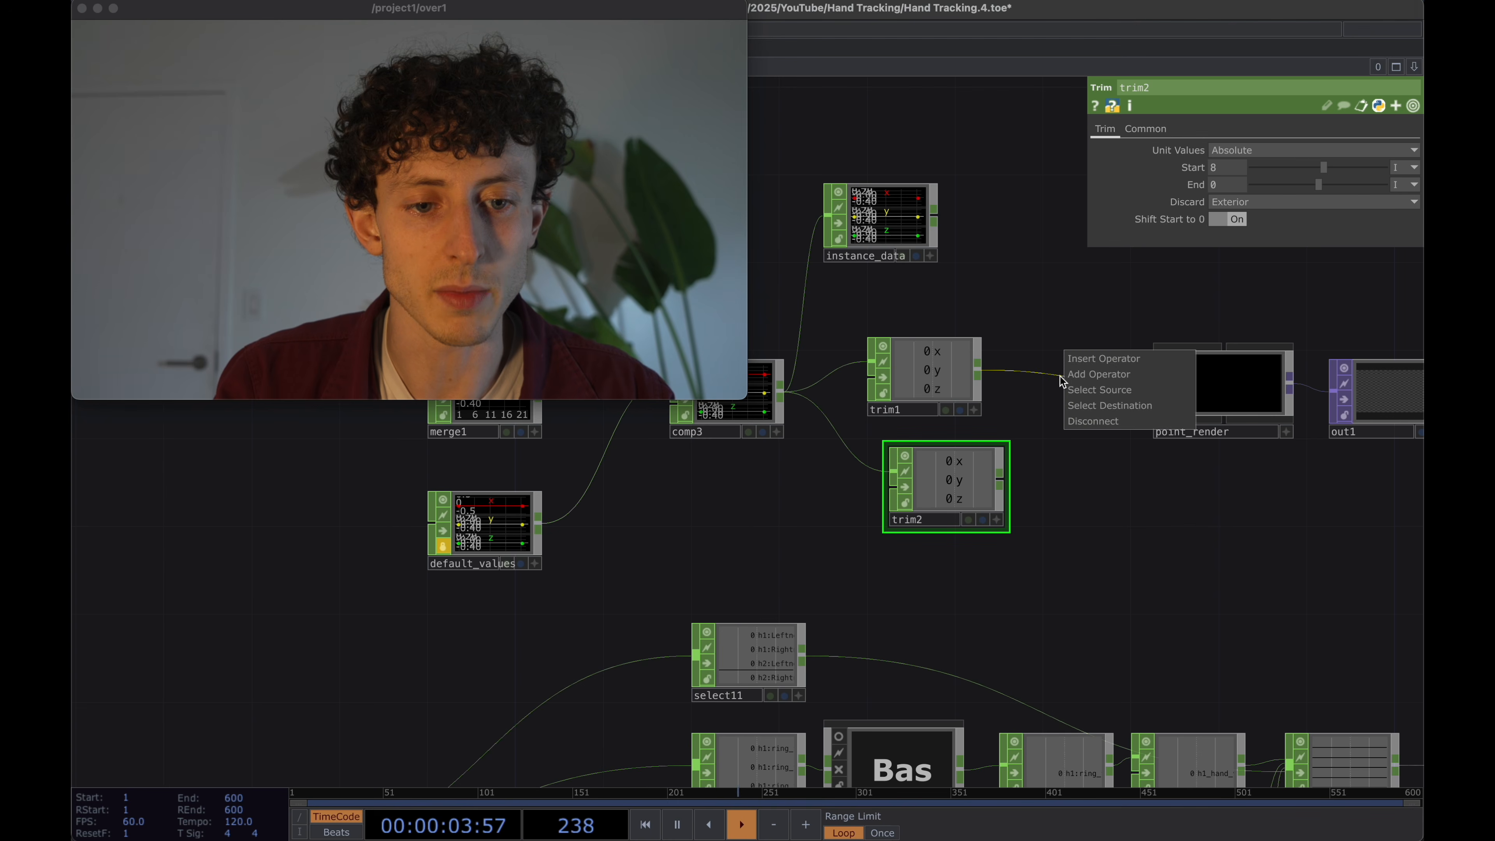
{"action": "left_click", "coordinate": [1083, 359]}
{"action": "left_click", "coordinate": [1086, 361]}
{"action": "left_click", "coordinate": [1086, 362]}
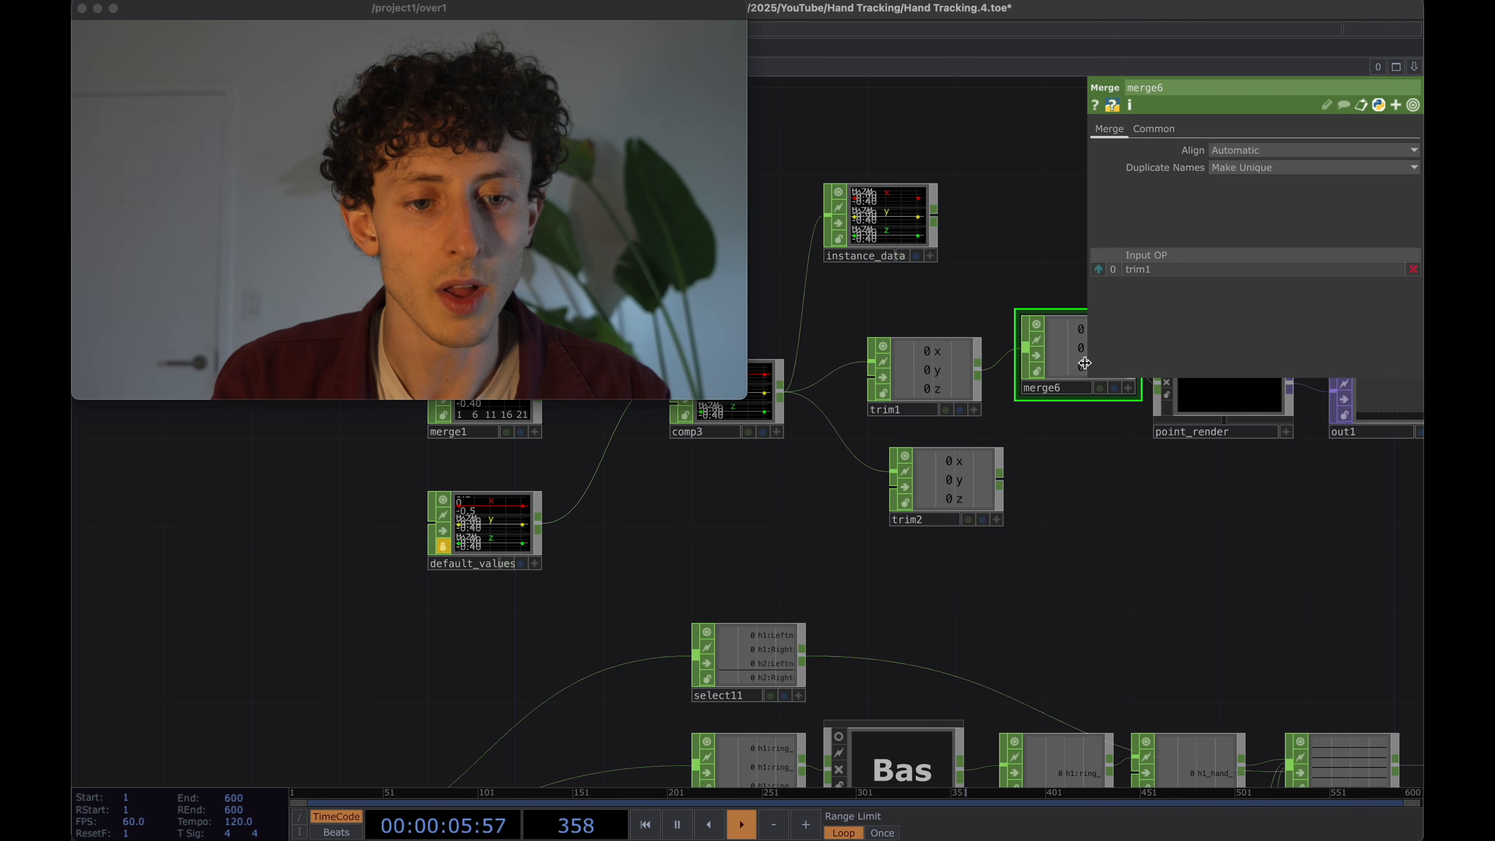
{"action": "left_click_drag", "start_coordinate": [1009, 482], "coordinate": [962, 520]}
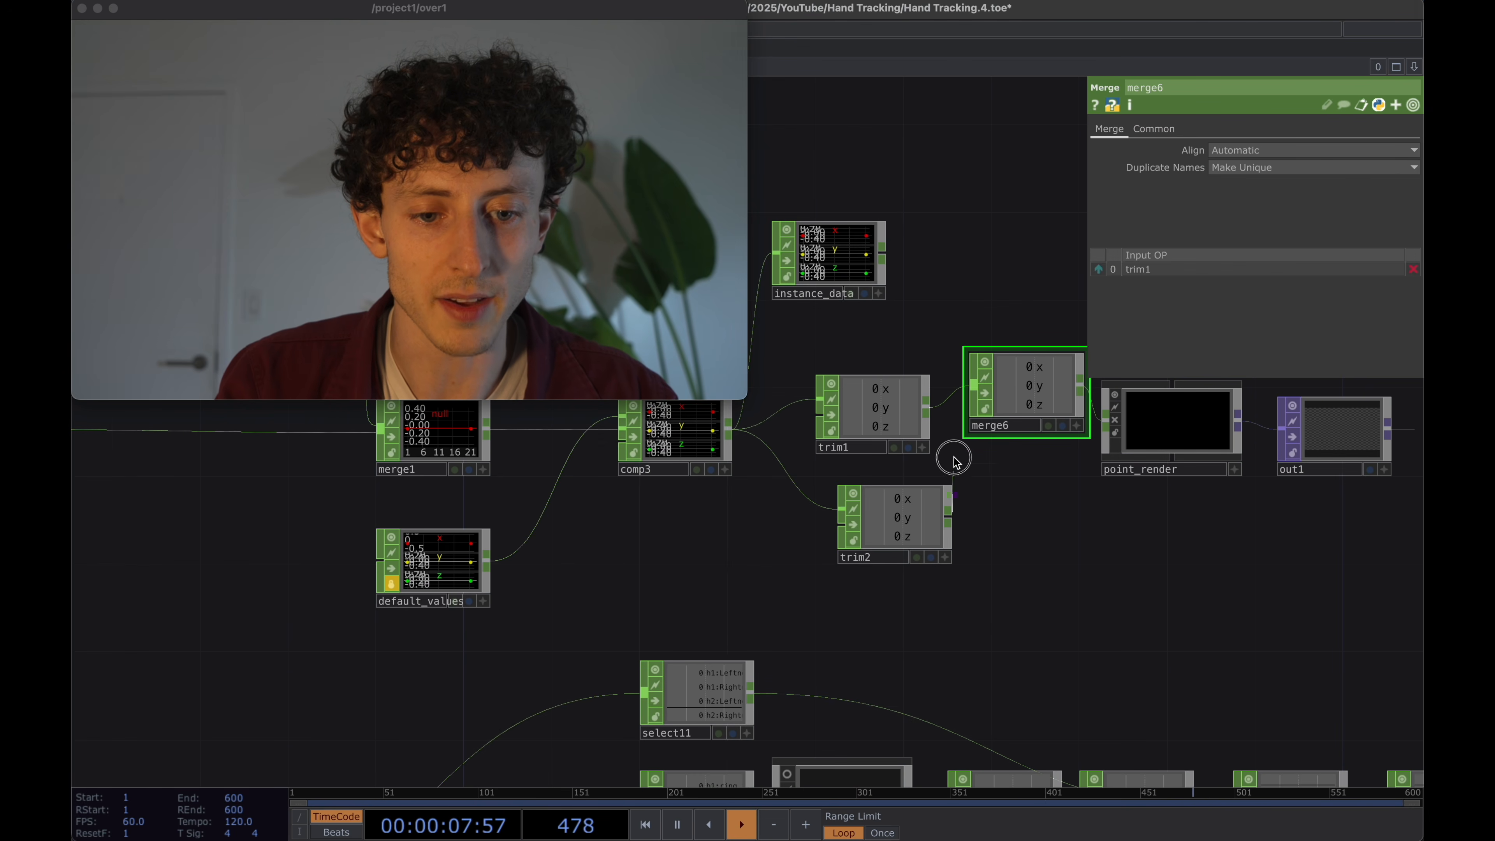
{"action": "left_click_drag", "start_coordinate": [964, 436], "coordinate": [971, 424]}
{"action": "scroll", "coordinate": [958, 554], "scroll_direction": "right", "scroll_amount": 5}
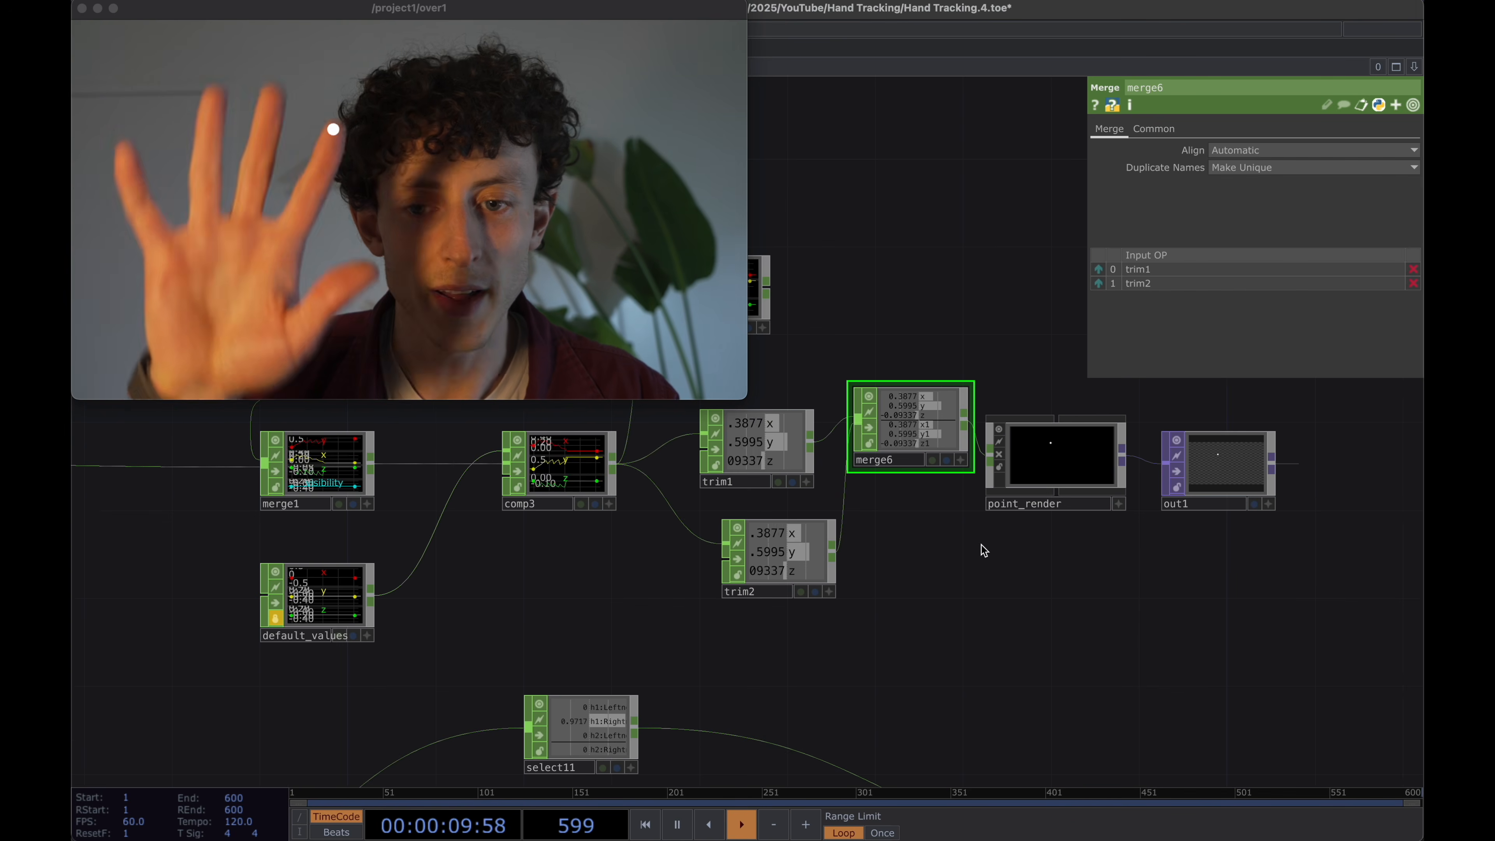
Move point_render away from merge6 and insert a Shuffle CHOP on the wire between them.
{"action": "scroll", "coordinate": [988, 569], "scroll_direction": "right", "scroll_amount": 4}
{"action": "left_click", "coordinate": [954, 454]}
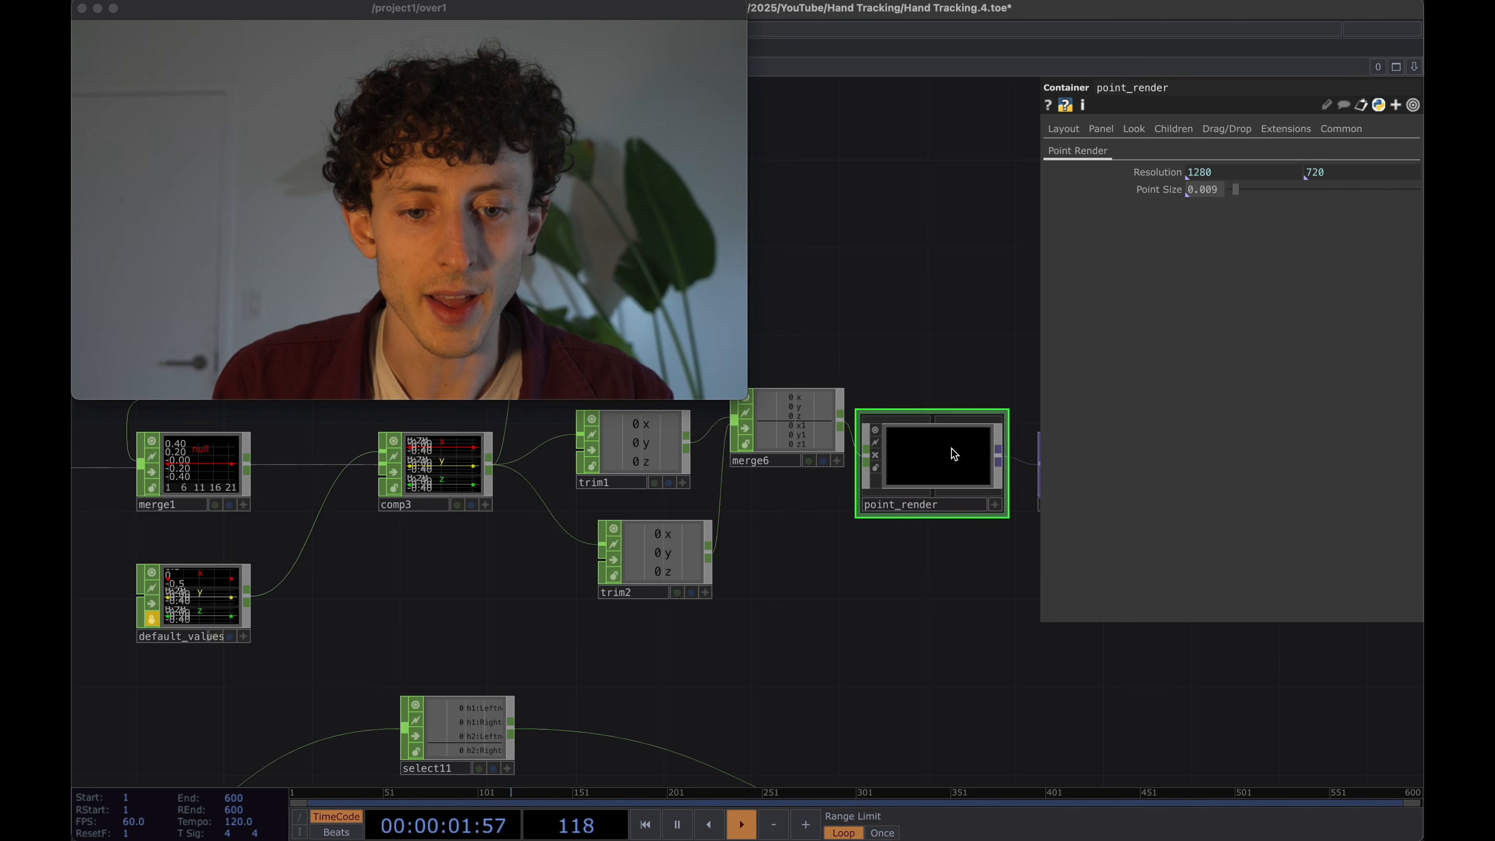
{"action": "left_click_drag", "start_coordinate": [903, 489], "coordinate": [1035, 488]}
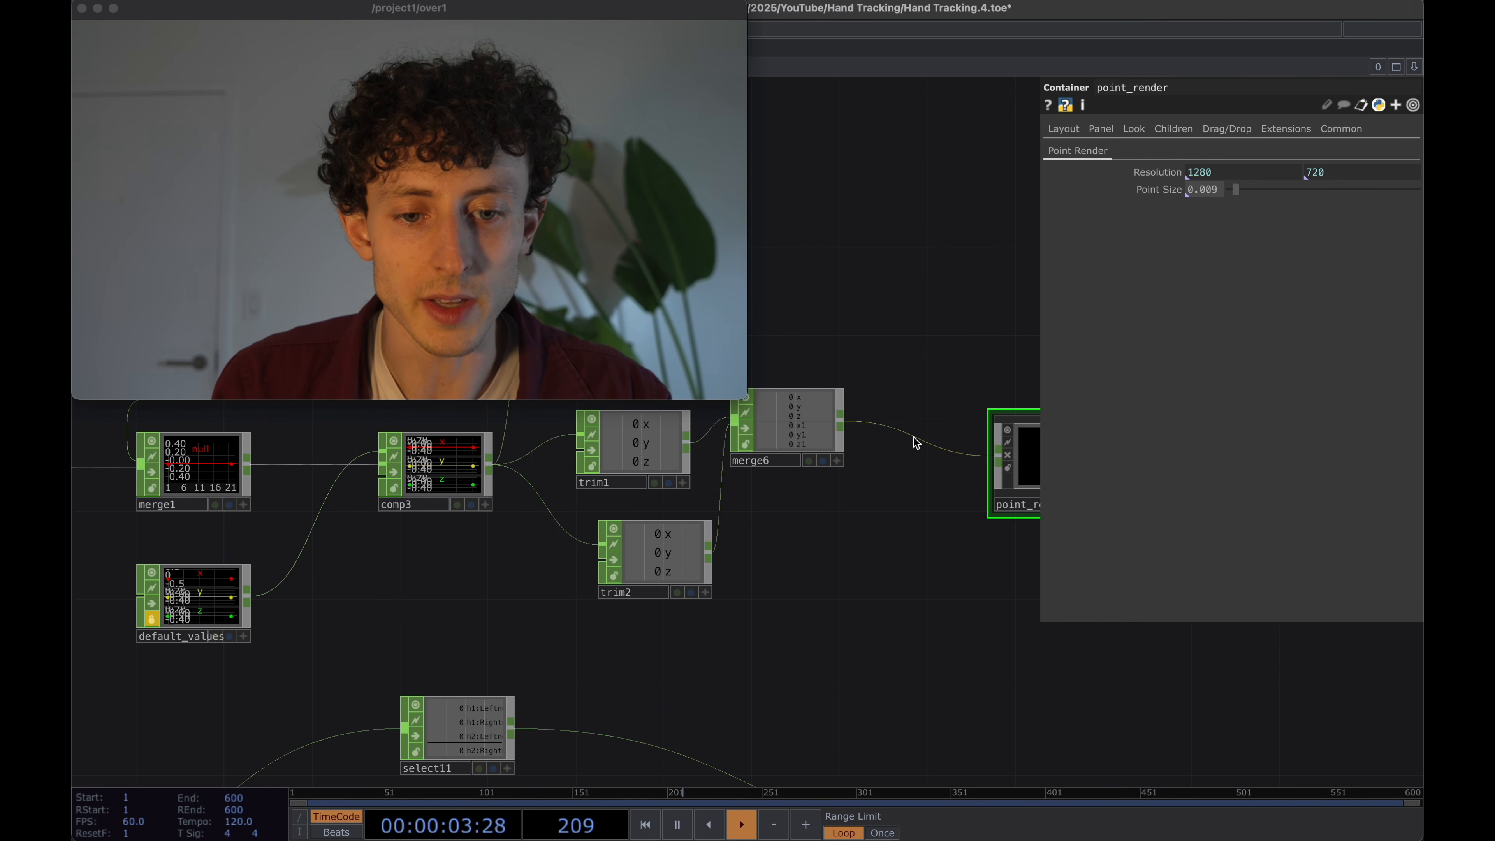
{"action": "right_click", "coordinate": [881, 428]}
{"action": "left_click", "coordinate": [908, 409]}
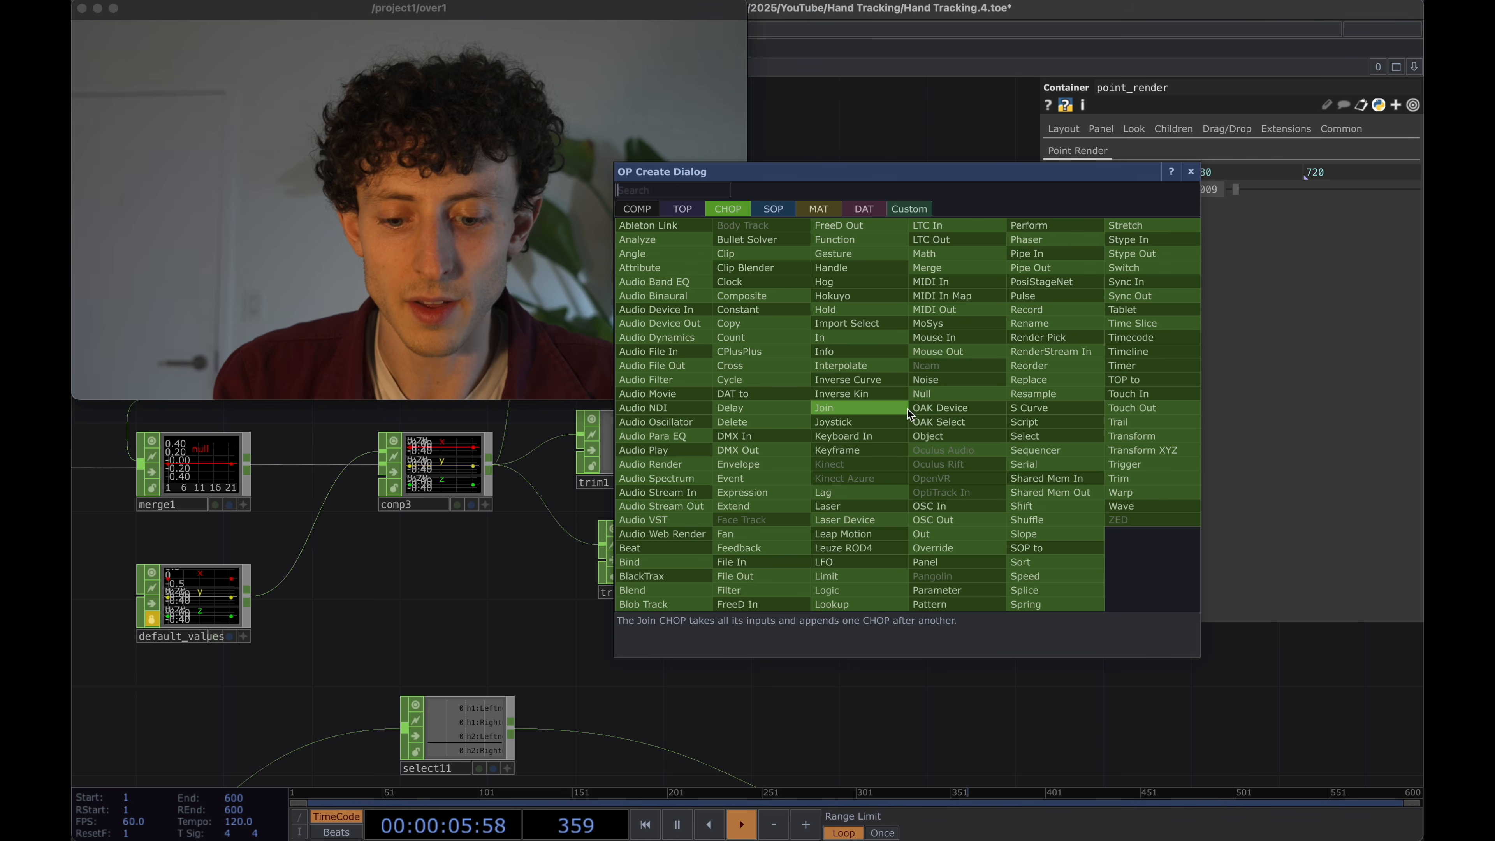
{"action": "type", "text": "shu"}
{"action": "key", "text": "Return"}
{"action": "left_click", "coordinate": [908, 409]}
{"action": "left_click_drag", "start_coordinate": [912, 411], "coordinate": [937, 437]}
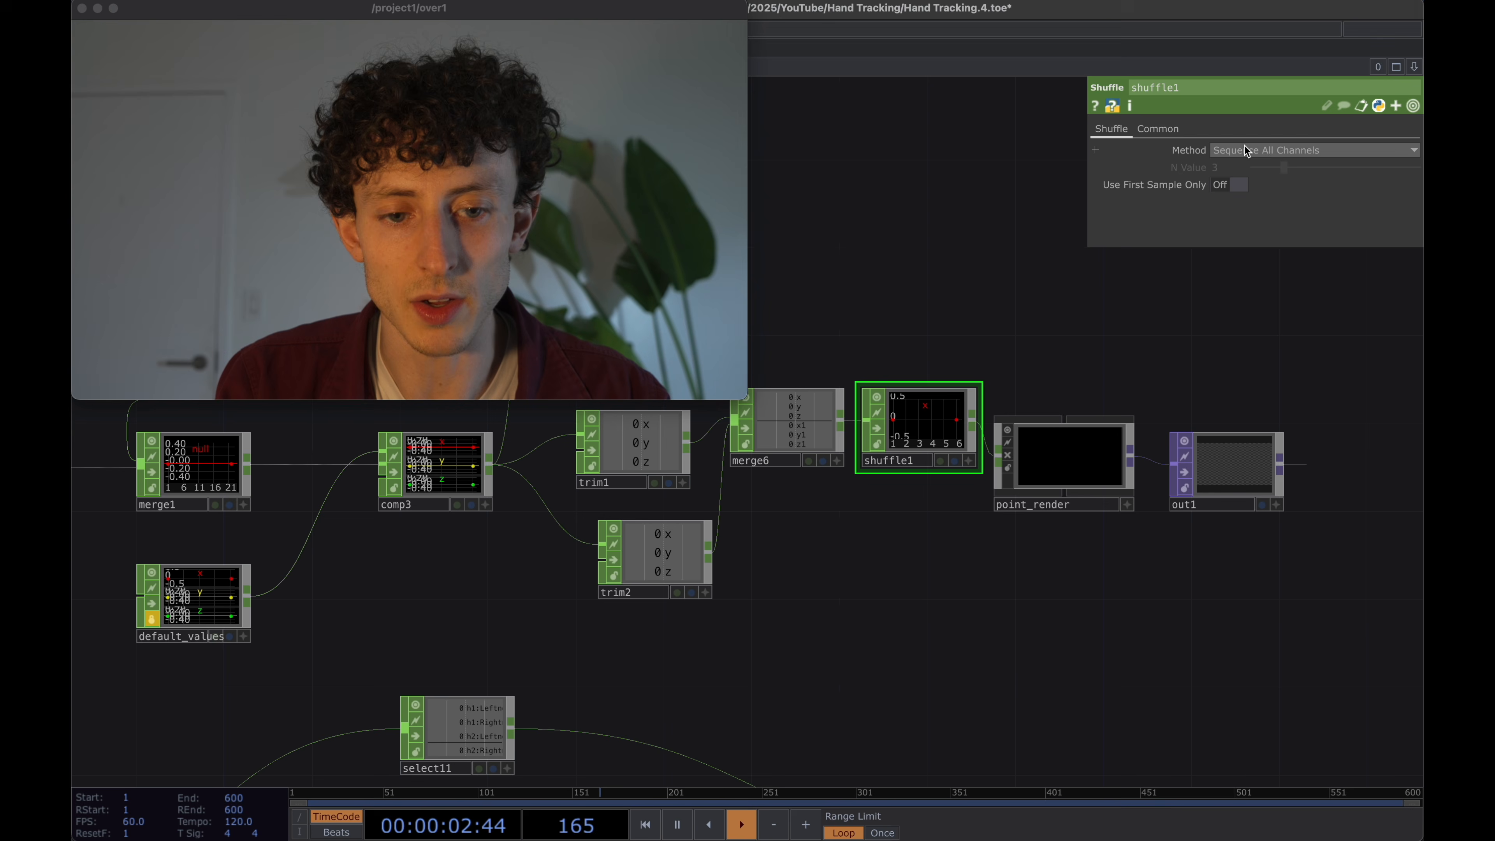
Set shuffle1's method to Sequence Channels by Name.
{"action": "left_click", "coordinate": [1246, 150]}
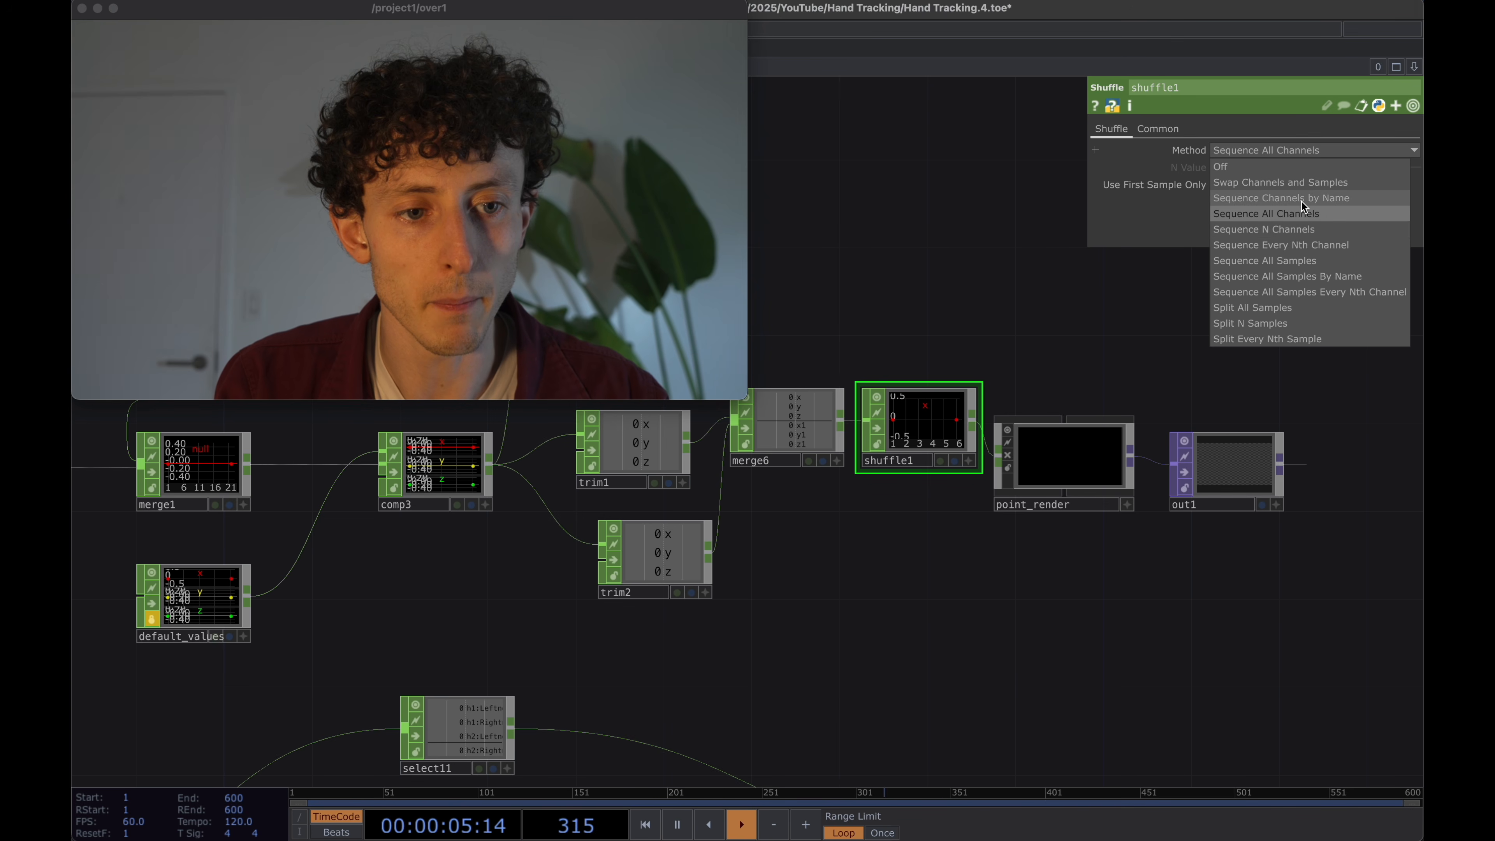
{"action": "left_click", "coordinate": [1289, 198]}
{"action": "scroll", "coordinate": [896, 449], "scroll_direction": "up", "scroll_amount": 3}
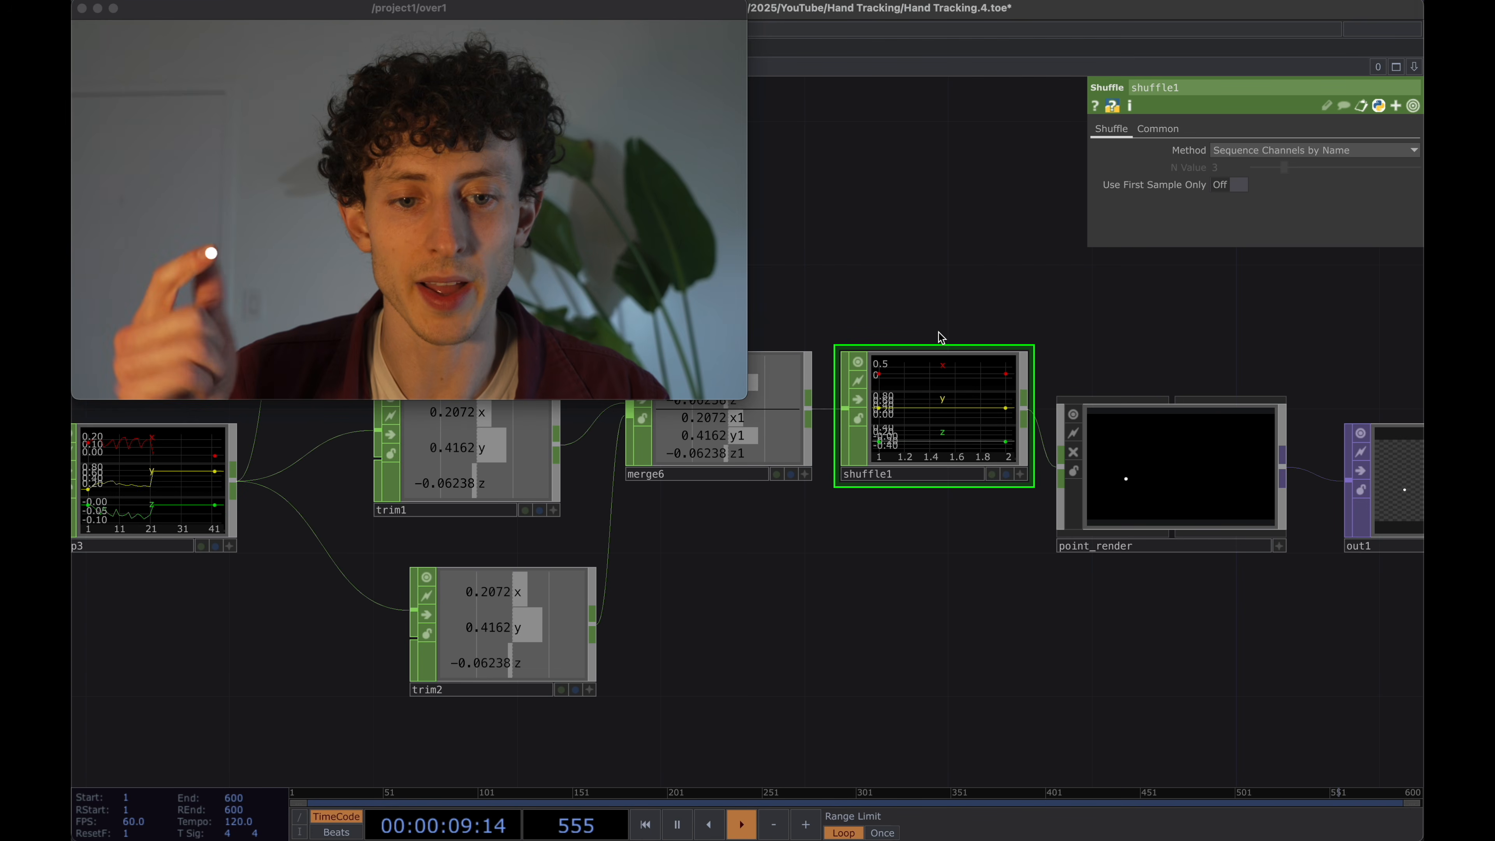
Set trim2's start to 4 for the thumb tip and align trim2 directly beneath trim1.
{"action": "left_click", "coordinate": [518, 642]}
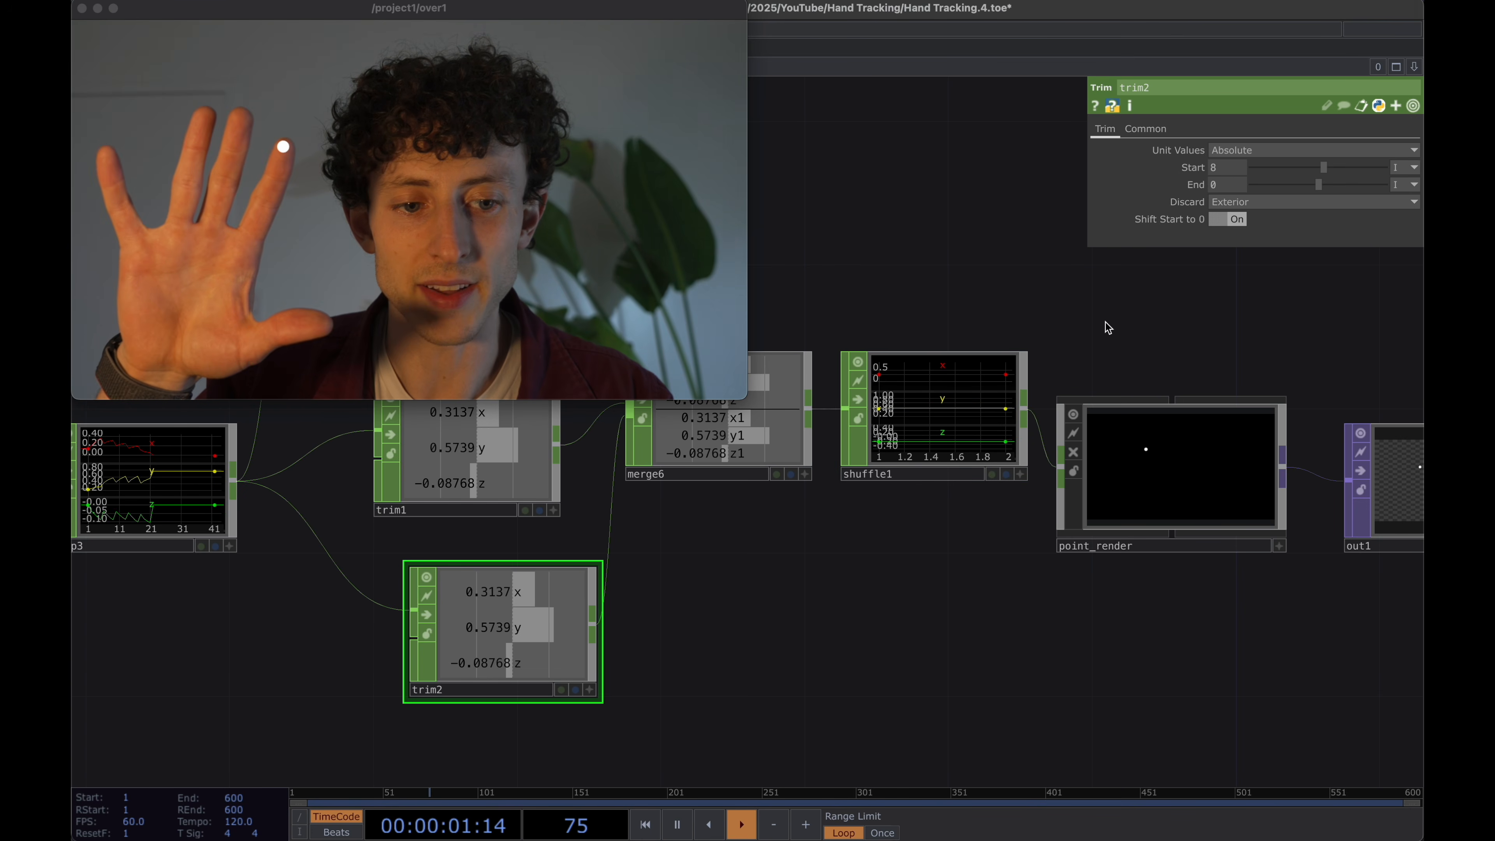
{"action": "left_click_drag", "start_coordinate": [1325, 168], "coordinate": [1324, 178]}
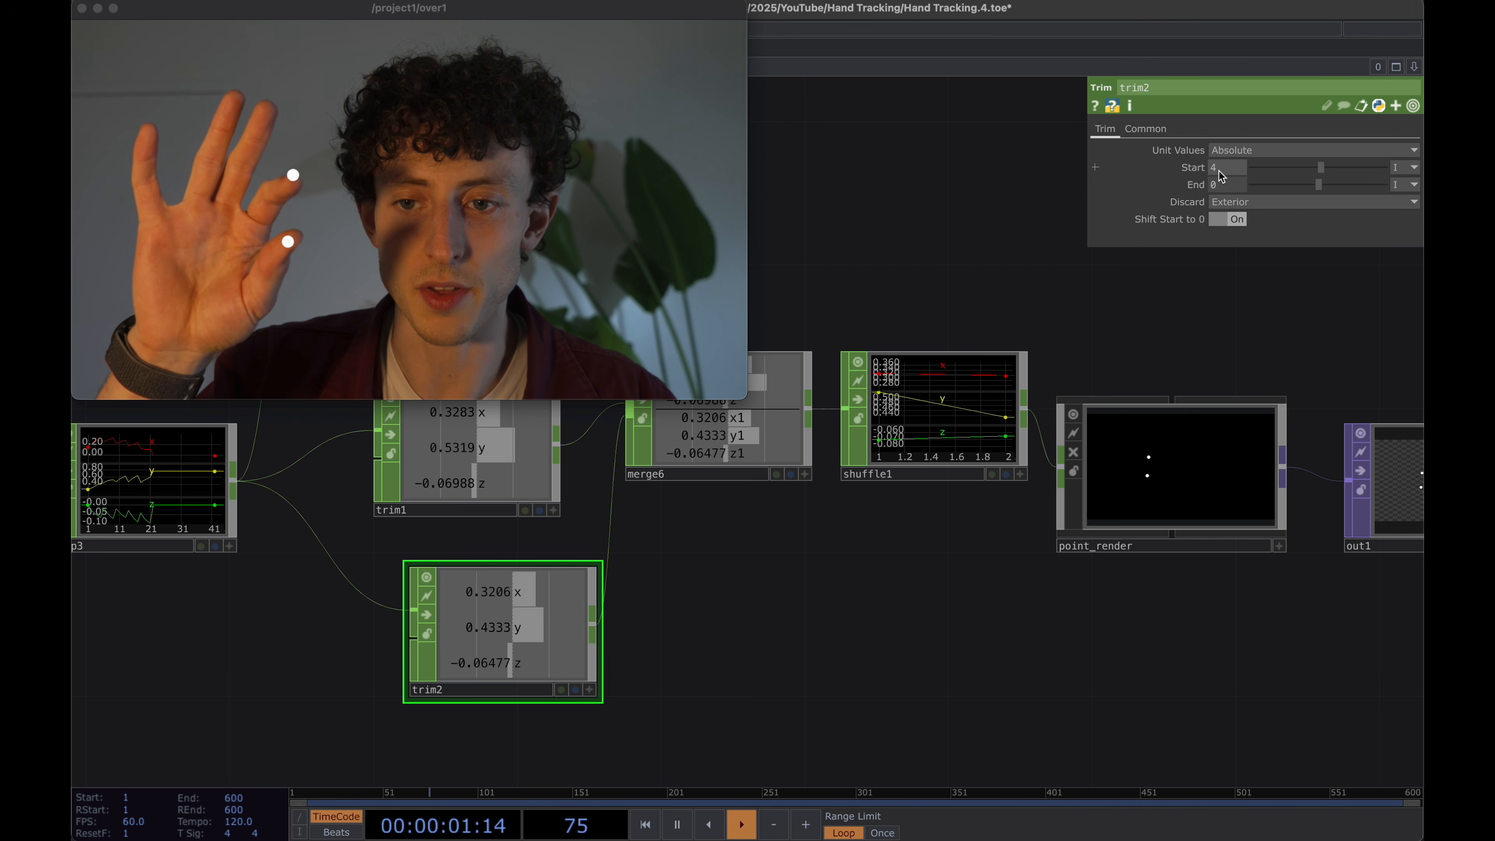
{"action": "left_click", "coordinate": [507, 473]}
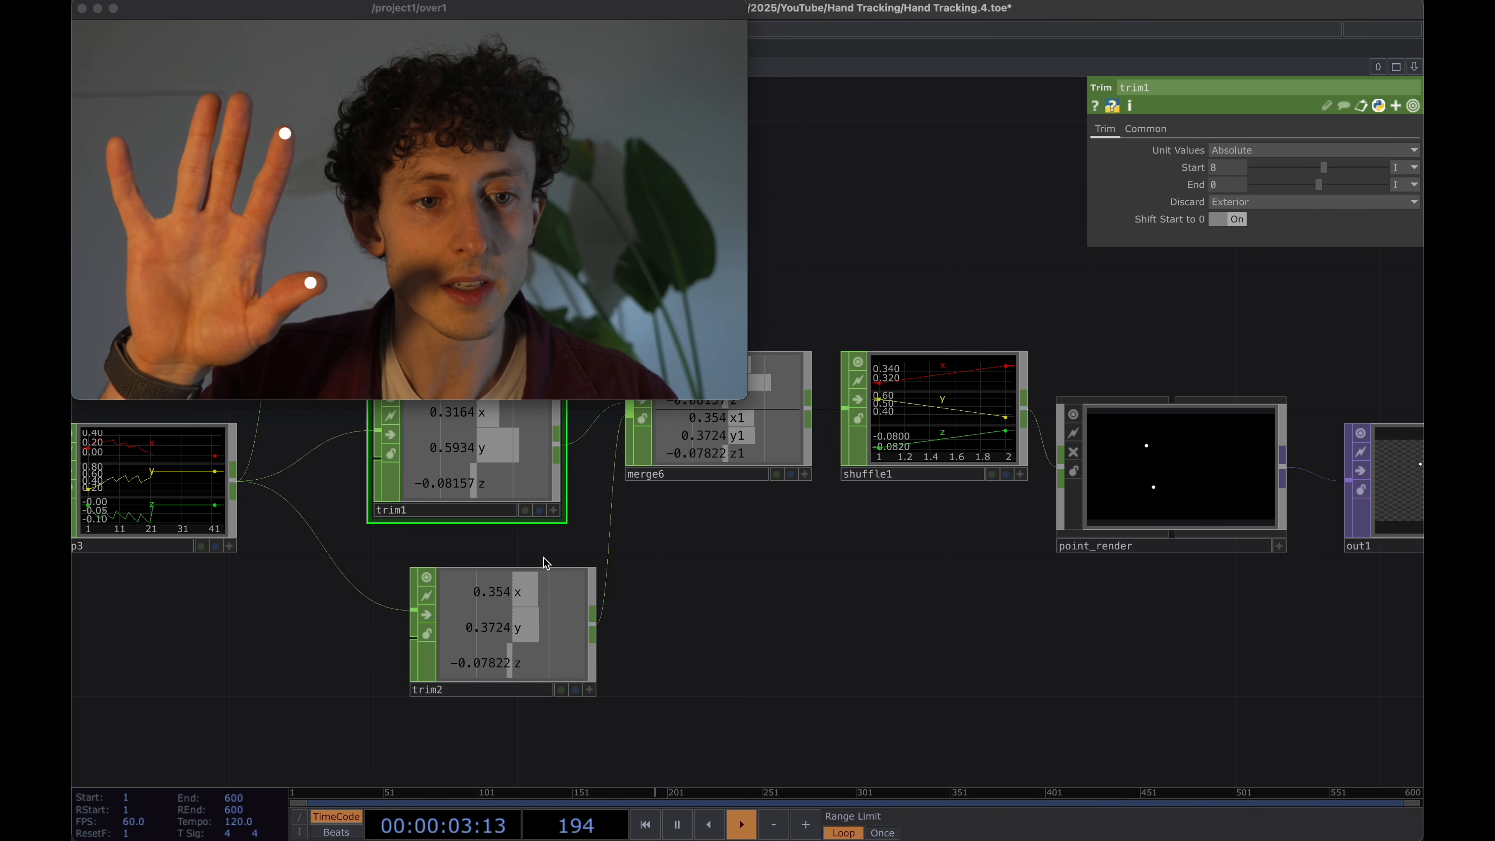
{"action": "scroll", "coordinate": [739, 626], "scroll_direction": "down", "scroll_amount": 2}
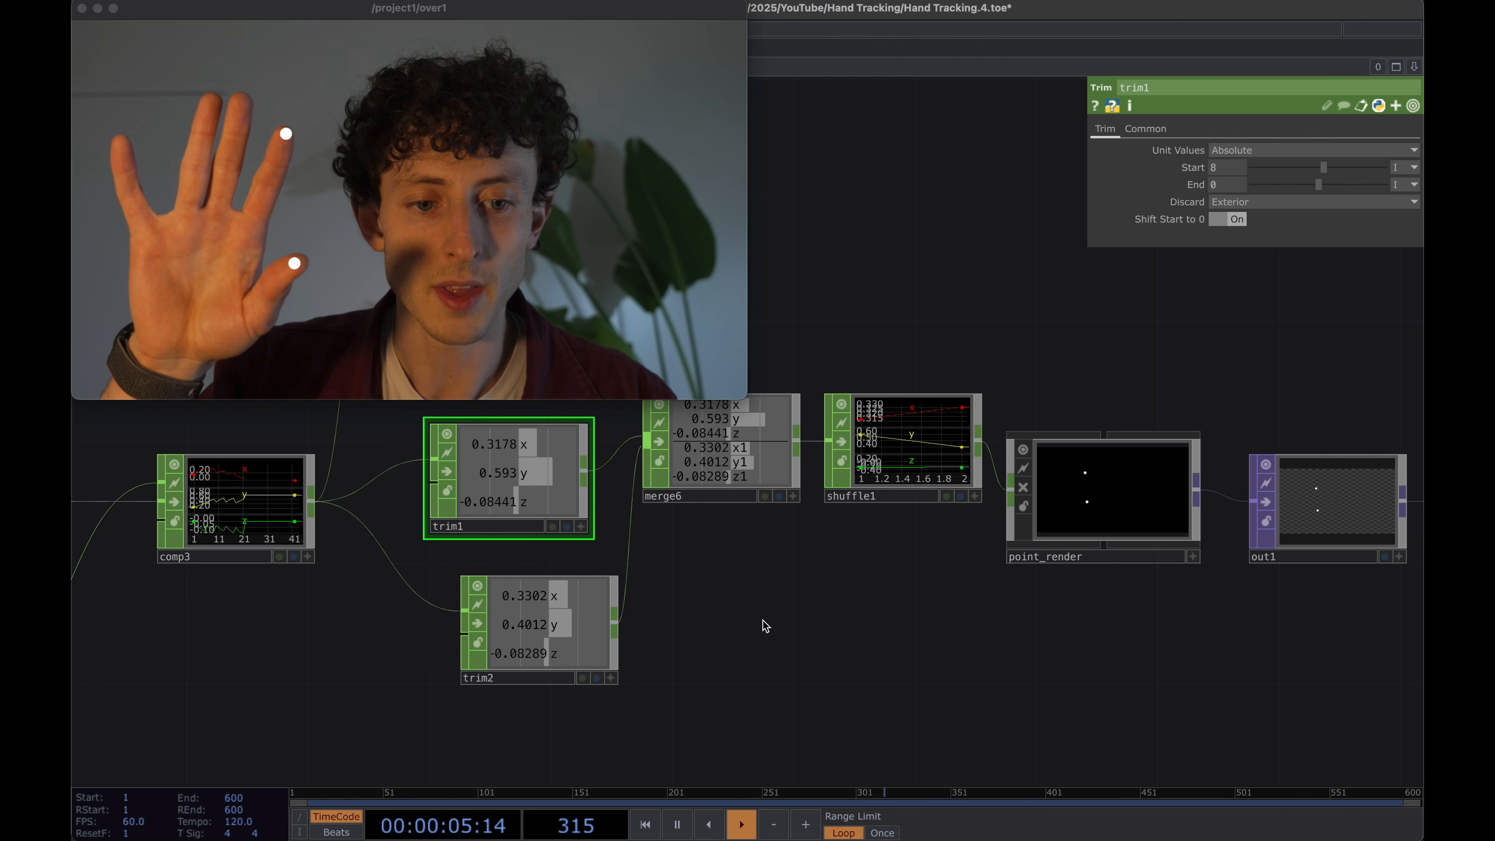
{"action": "left_click_drag", "start_coordinate": [566, 625], "coordinate": [535, 625]}
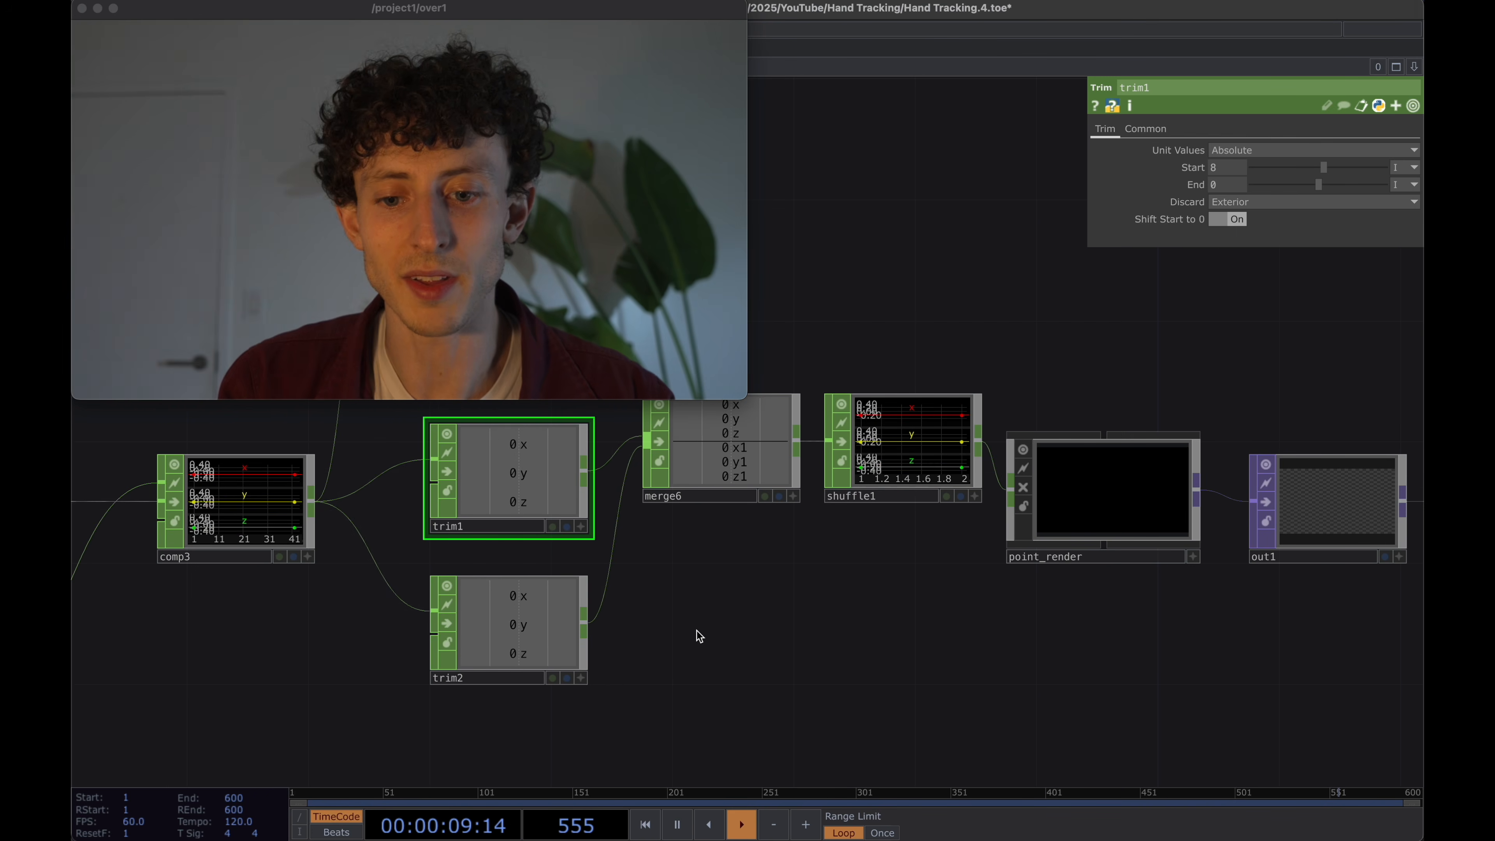
Duplicate trim2 beneath itself, connect the copy to merge6 and set its start to 25.
{"action": "left_click_drag", "start_coordinate": [698, 632], "coordinate": [827, 604]}
{"action": "scroll", "coordinate": [705, 628], "scroll_direction": "down", "scroll_amount": 1}
{"action": "left_click", "coordinate": [560, 630]}
{"action": "key", "text": "super+c"}
{"action": "key", "text": "super+v"}
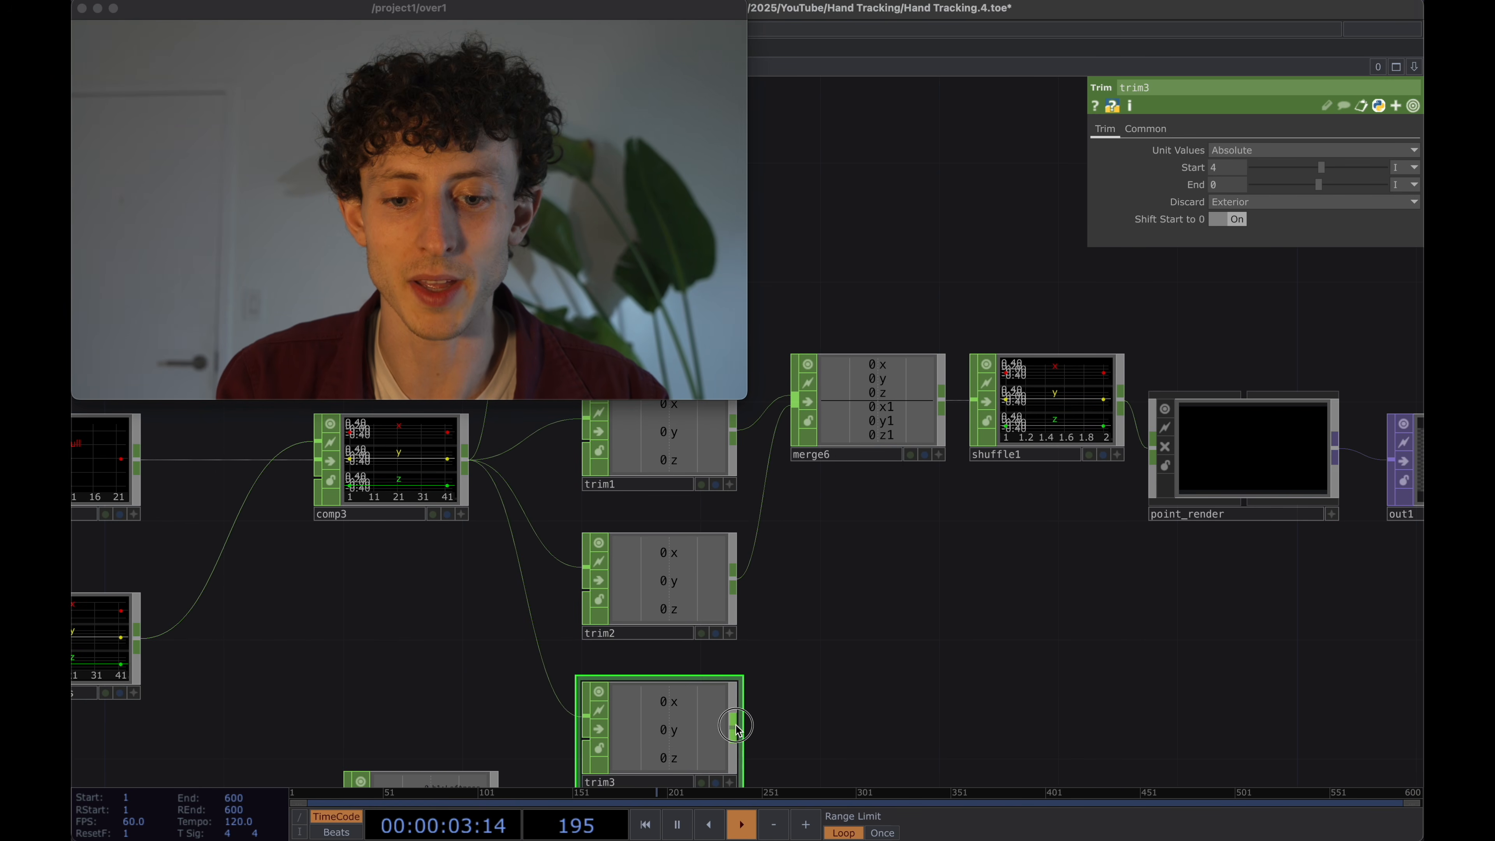
{"action": "left_click", "coordinate": [801, 452]}
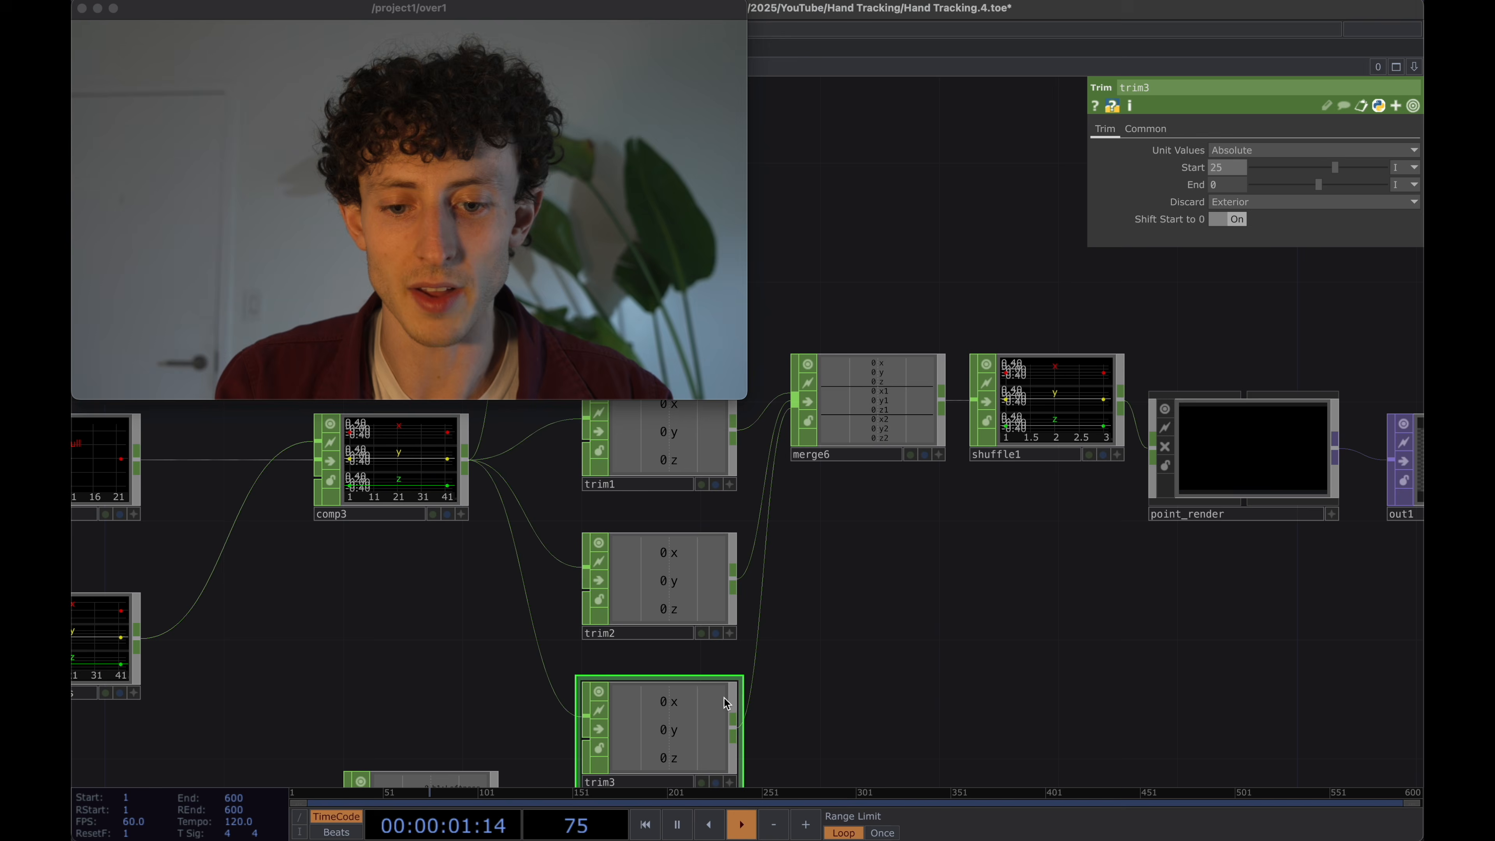
Shift trim1, trim2 and trim3 upward together to make room beneath them.
{"action": "left_click_drag", "start_coordinate": [948, 683], "coordinate": [1134, 617]}
{"action": "scroll", "coordinate": [972, 548], "scroll_direction": "down", "scroll_amount": 2}
{"action": "left_click", "coordinate": [882, 386]}
{"action": "right_click_drag", "start_coordinate": [913, 289], "coordinate": [918, 669]}
{"action": "left_click_drag", "start_coordinate": [917, 664], "coordinate": [916, 581]}
{"action": "left_click", "coordinate": [1029, 577]}
Duplicate trim3 beneath itself, connect the copy to merge6 and set its start to 29.
{"action": "left_click", "coordinate": [886, 578]}
{"action": "key", "text": "super+c"}
{"action": "key", "text": "super+v"}
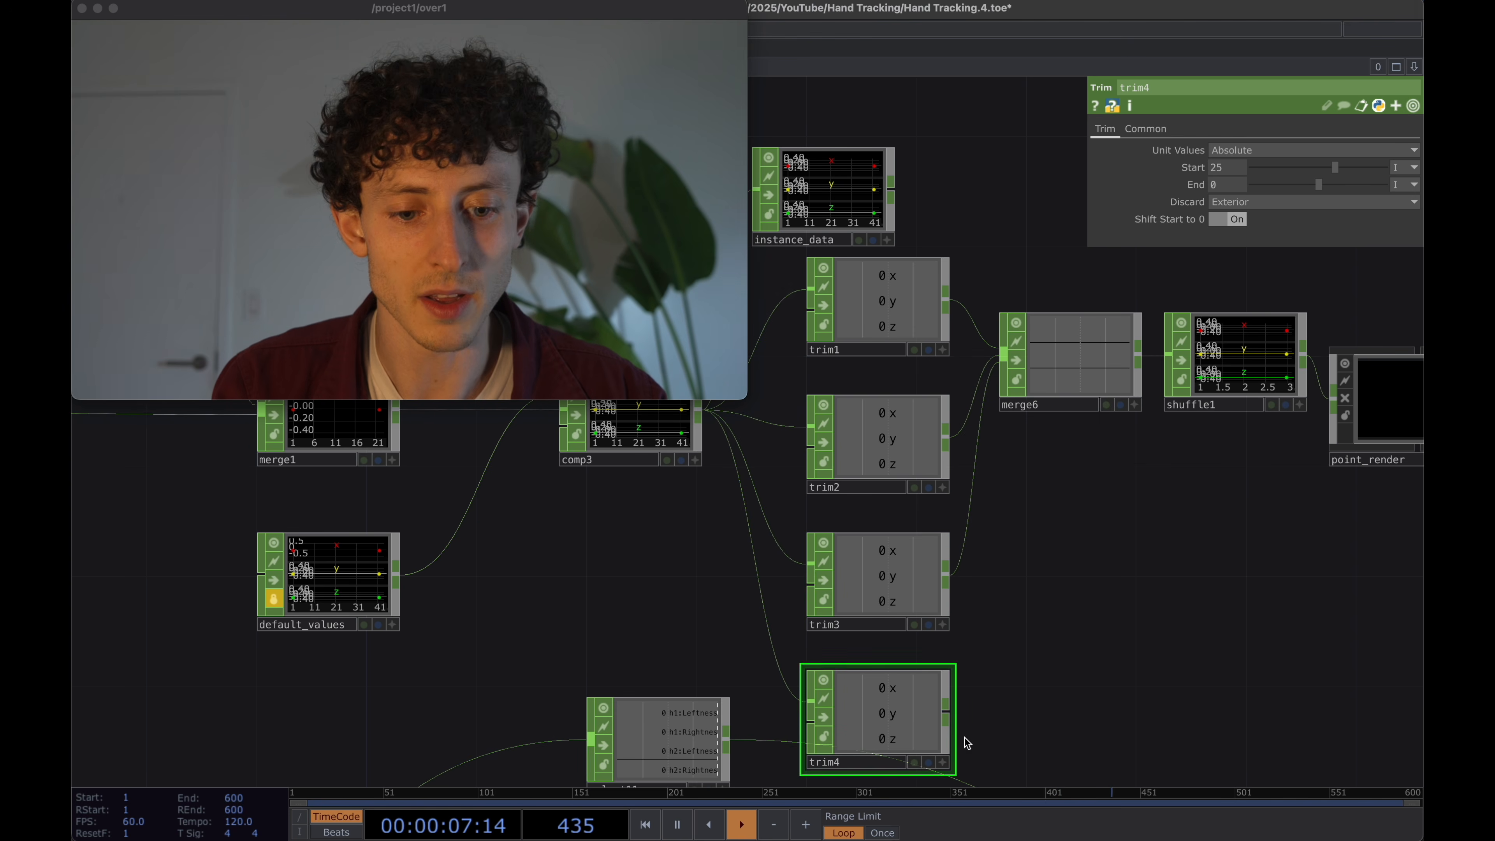
{"action": "left_click_drag", "start_coordinate": [1020, 407], "coordinate": [1018, 391]}
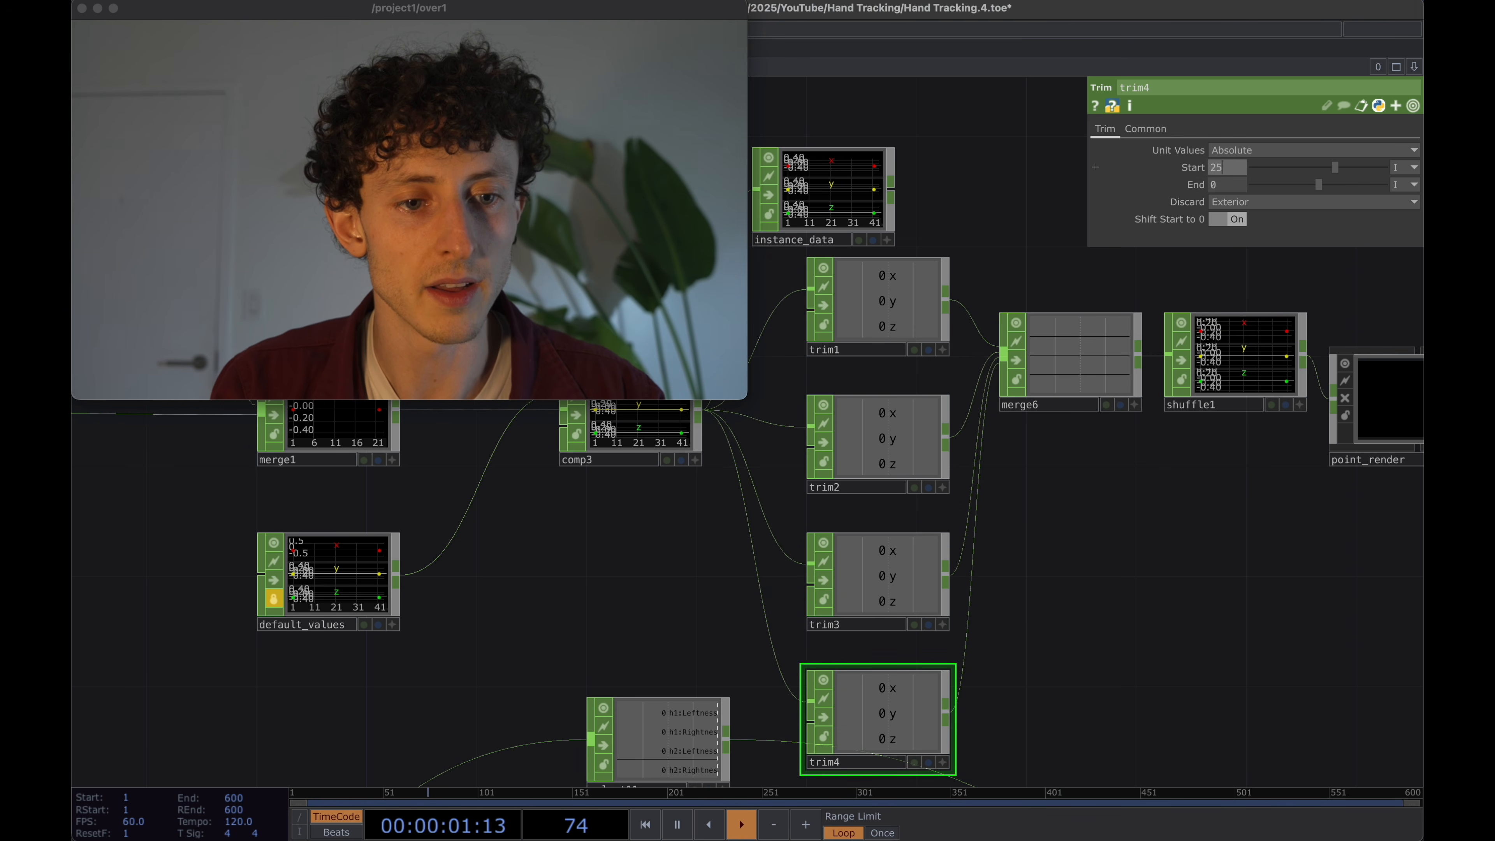
{"action": "key", "text": "BackSpace"}
{"action": "type", "text": "9"}
{"action": "key", "text": "Return"}
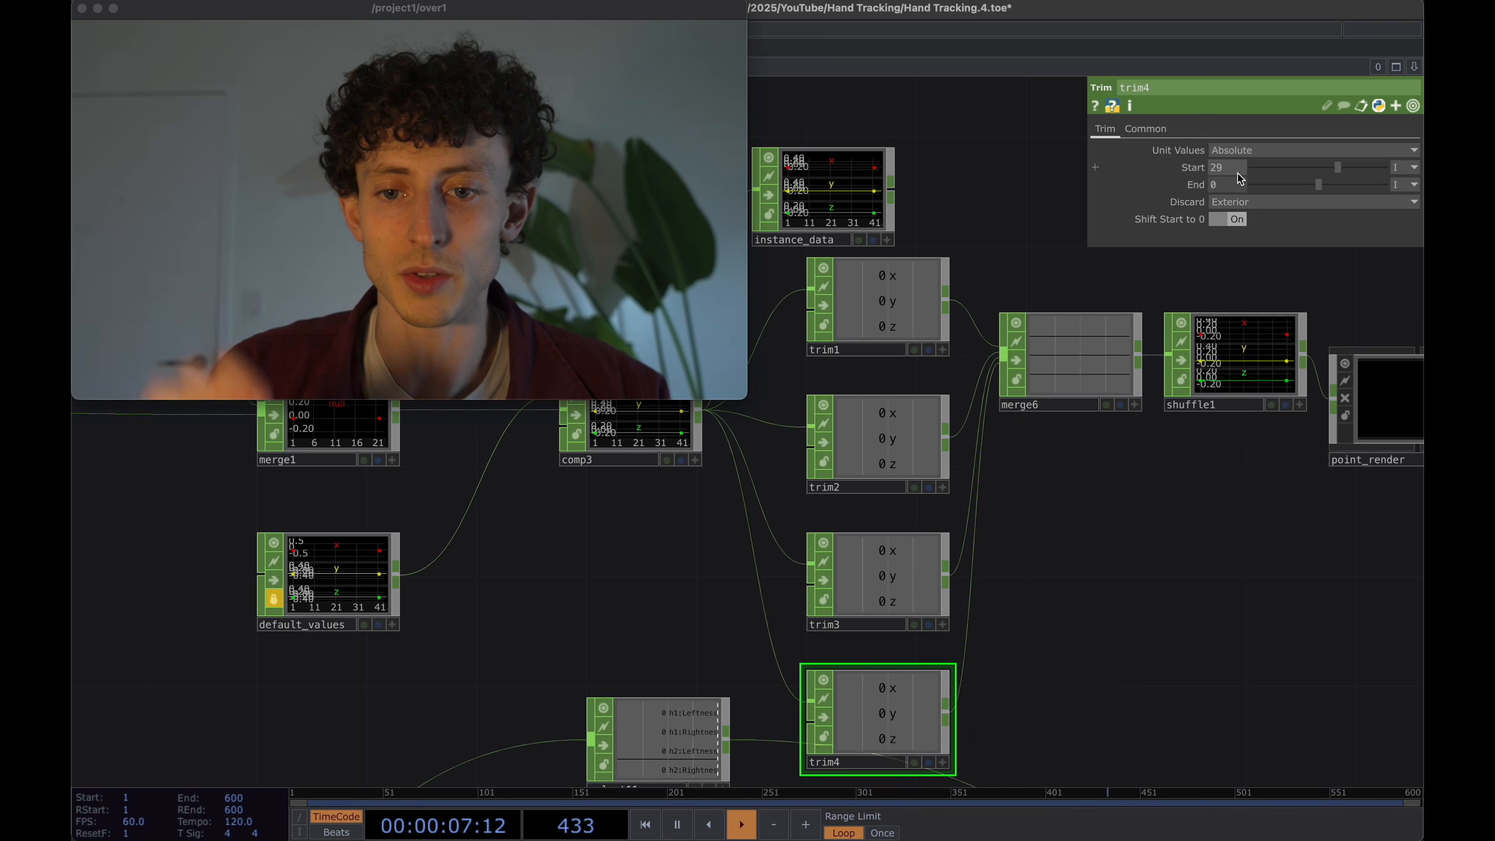
Move instance_data away from the Trim CHOPs and shift all four trims up to centre them beside merge6.
{"action": "scroll", "coordinate": [1188, 500], "scroll_direction": "down", "scroll_amount": 3}
{"action": "left_click_drag", "start_coordinate": [931, 277], "coordinate": [814, 169]}
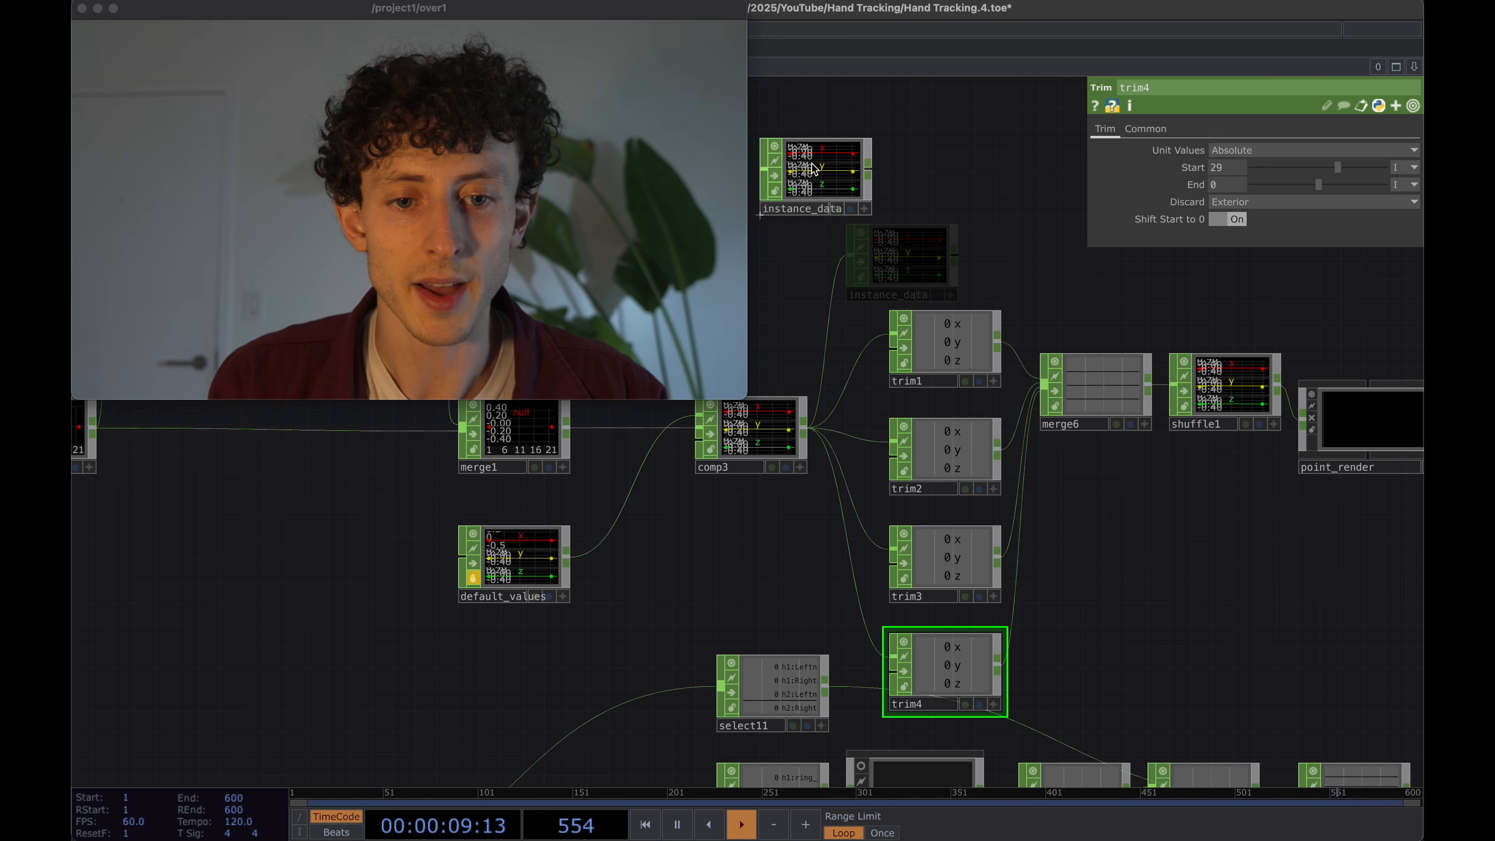
{"action": "left_click", "coordinate": [927, 312]}
{"action": "left_click_drag", "start_coordinate": [937, 259], "coordinate": [961, 688]}
{"action": "left_click_drag", "start_coordinate": [961, 688], "coordinate": [959, 574]}
{"action": "middle_click_drag", "start_coordinate": [1132, 564], "coordinate": [1043, 564]}
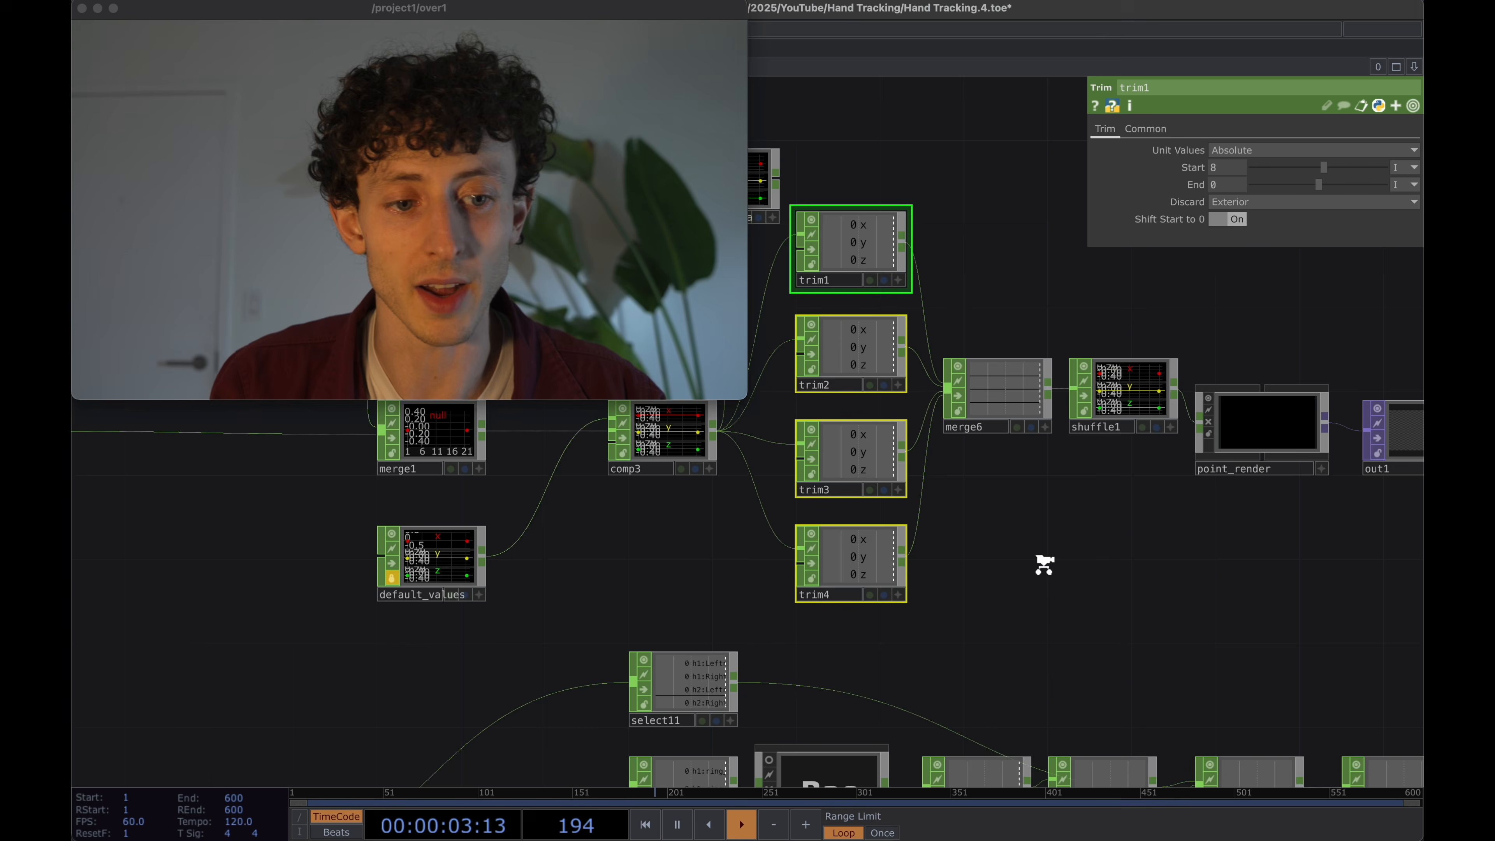
Leave the hand_tracking network and return to the project1 network.
{"action": "scroll", "coordinate": [1044, 564], "scroll_direction": "down", "scroll_amount": 1}
{"action": "left_click_drag", "start_coordinate": [1077, 563], "coordinate": [1025, 561]}
{"action": "left_click_drag", "start_coordinate": [1135, 545], "coordinate": [1040, 545]}
{"action": "left_click", "coordinate": [986, 253]}
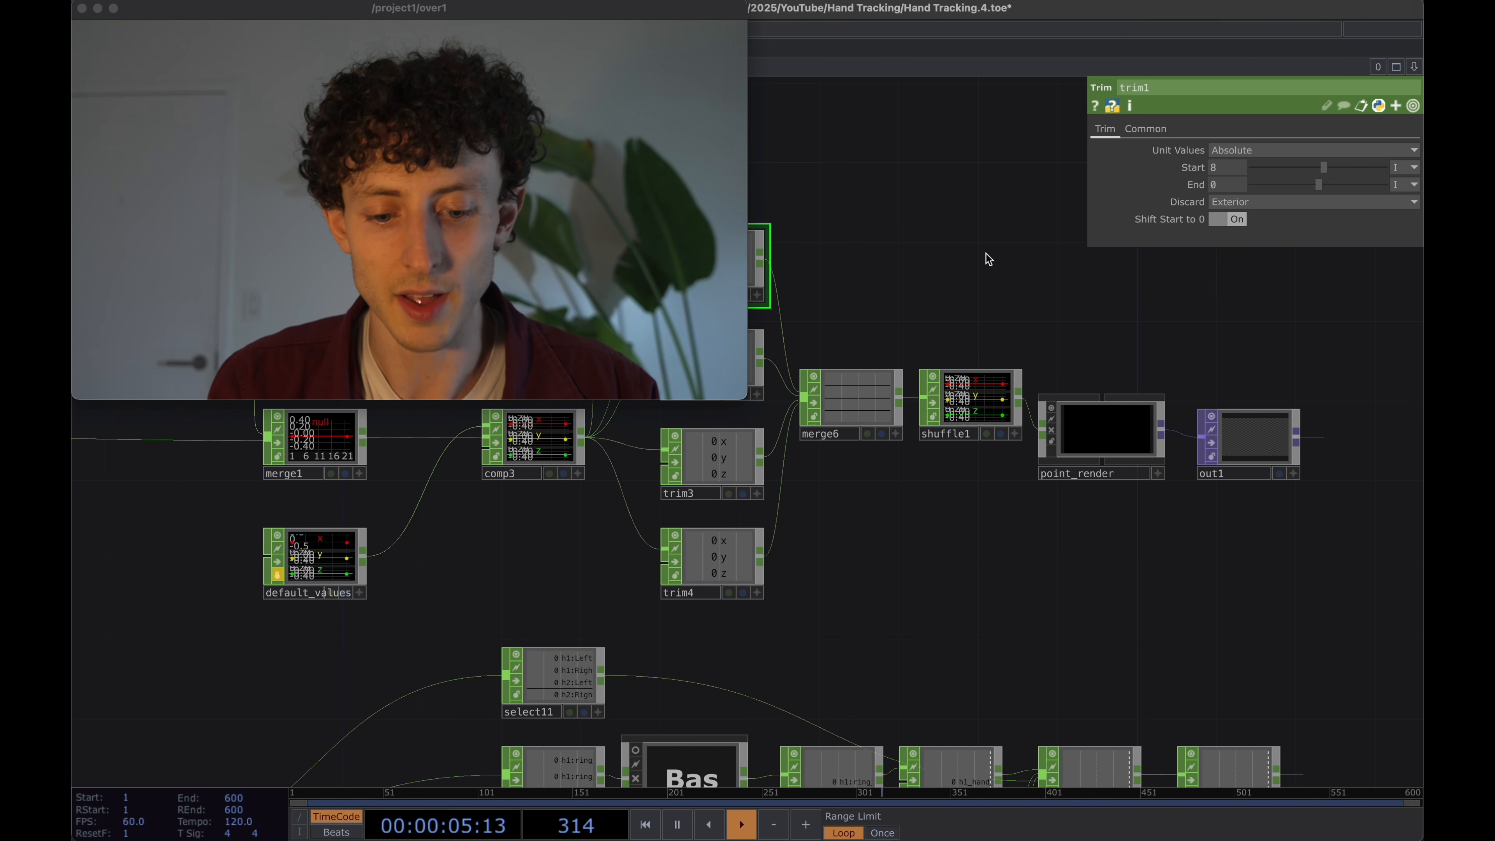
{"action": "key", "text": "u"}
{"action": "middle_click_drag", "start_coordinate": [986, 254], "coordinate": [974, 200]}
{"action": "left_click_drag", "start_coordinate": [934, 204], "coordinate": [769, 267]}
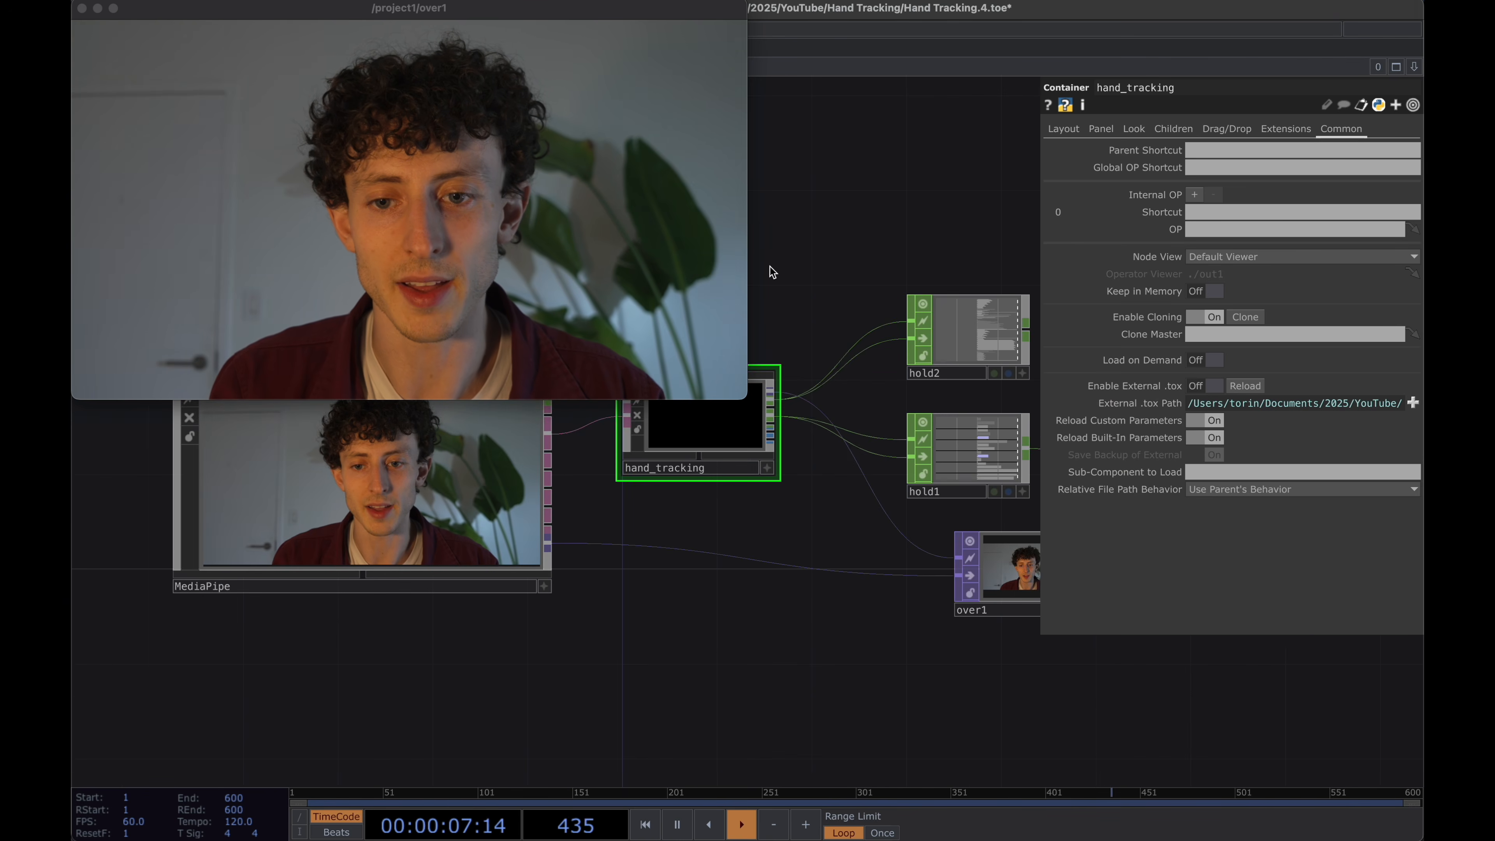
Close the floating viewer window of over1.
{"action": "left_click", "coordinate": [479, 238]}
{"action": "key", "text": "Escape"}
{"action": "left_click_drag", "start_coordinate": [798, 634], "coordinate": [439, 634]}
{"action": "middle_click_drag", "start_coordinate": [447, 634], "coordinate": [541, 624]}
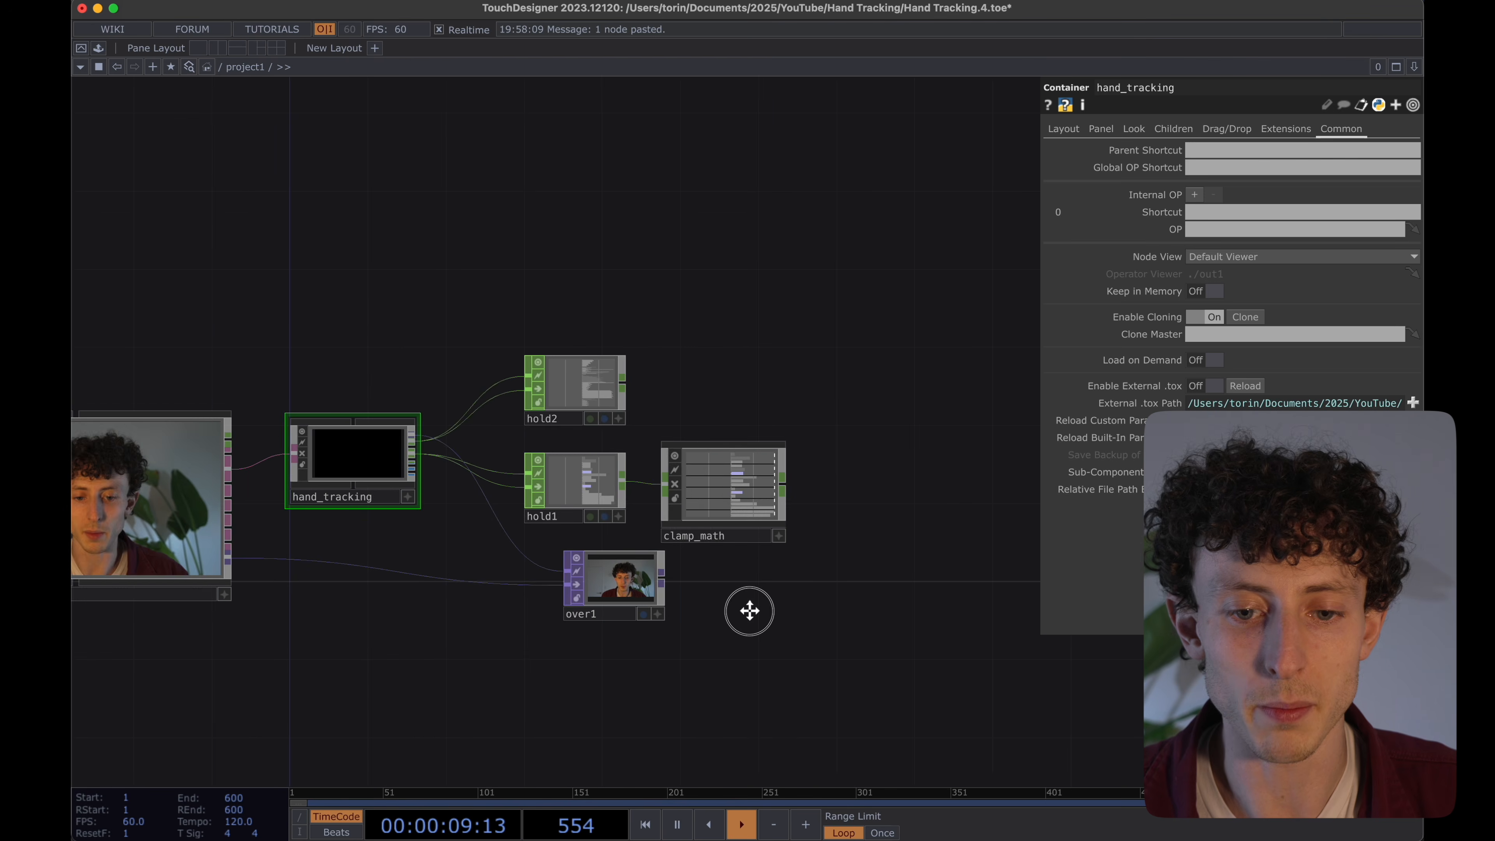
Move clamp_math up and farther from hold1, and save the project.
{"action": "middle_click_drag", "start_coordinate": [750, 611], "coordinate": [611, 611]}
{"action": "left_click_drag", "start_coordinate": [610, 495], "coordinate": [668, 436]}
{"action": "key", "text": "super+s"}
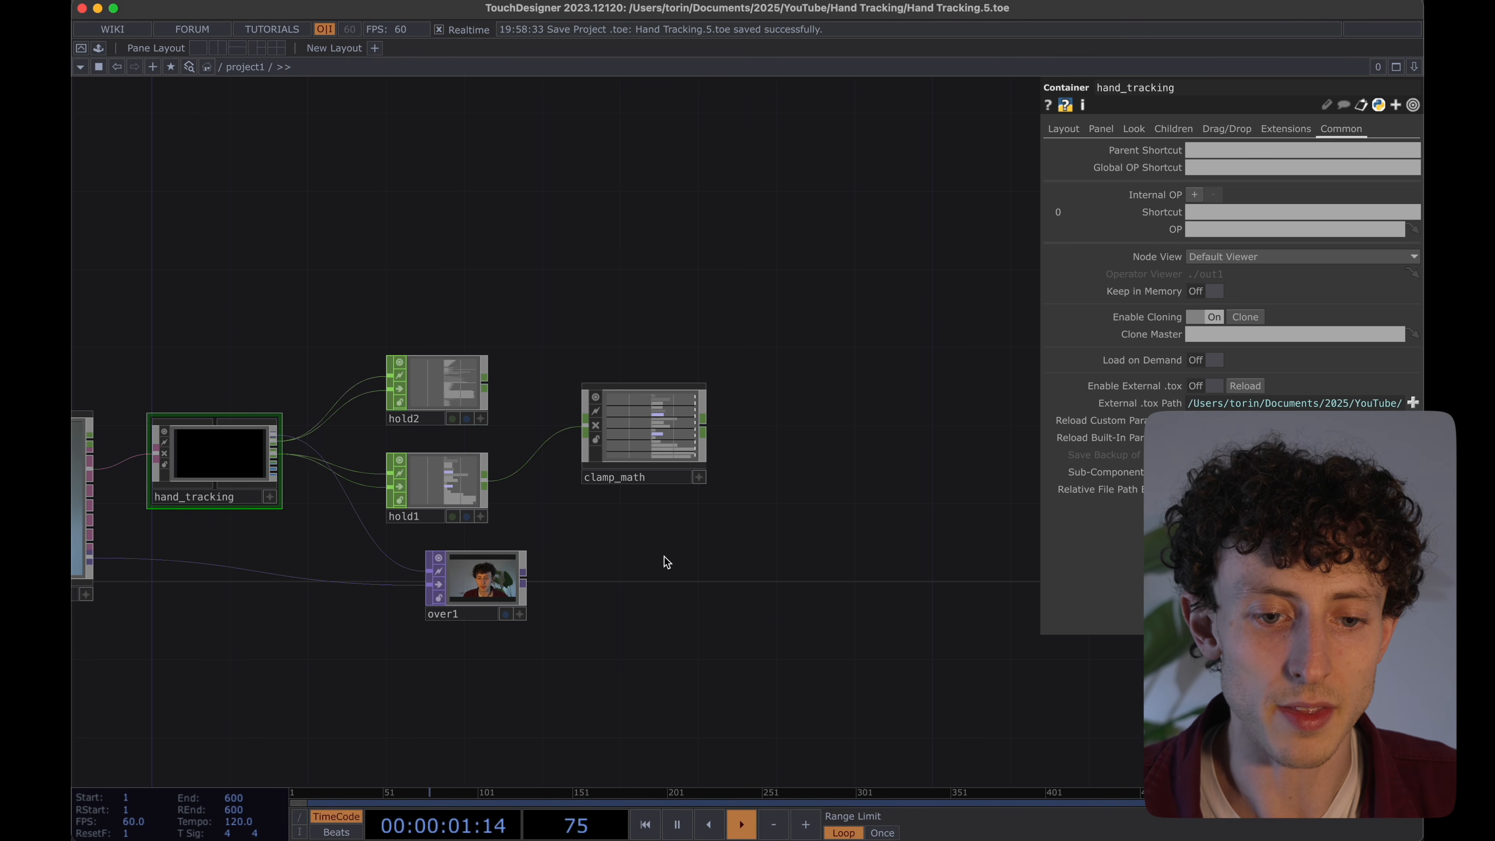
Check the tracked fingertip points in the over1 preview and move over1 slightly down and to the left.
{"action": "scroll", "coordinate": [576, 585], "scroll_direction": "up", "scroll_amount": 5}
{"action": "left_click_drag", "start_coordinate": [578, 590], "coordinate": [722, 524]}
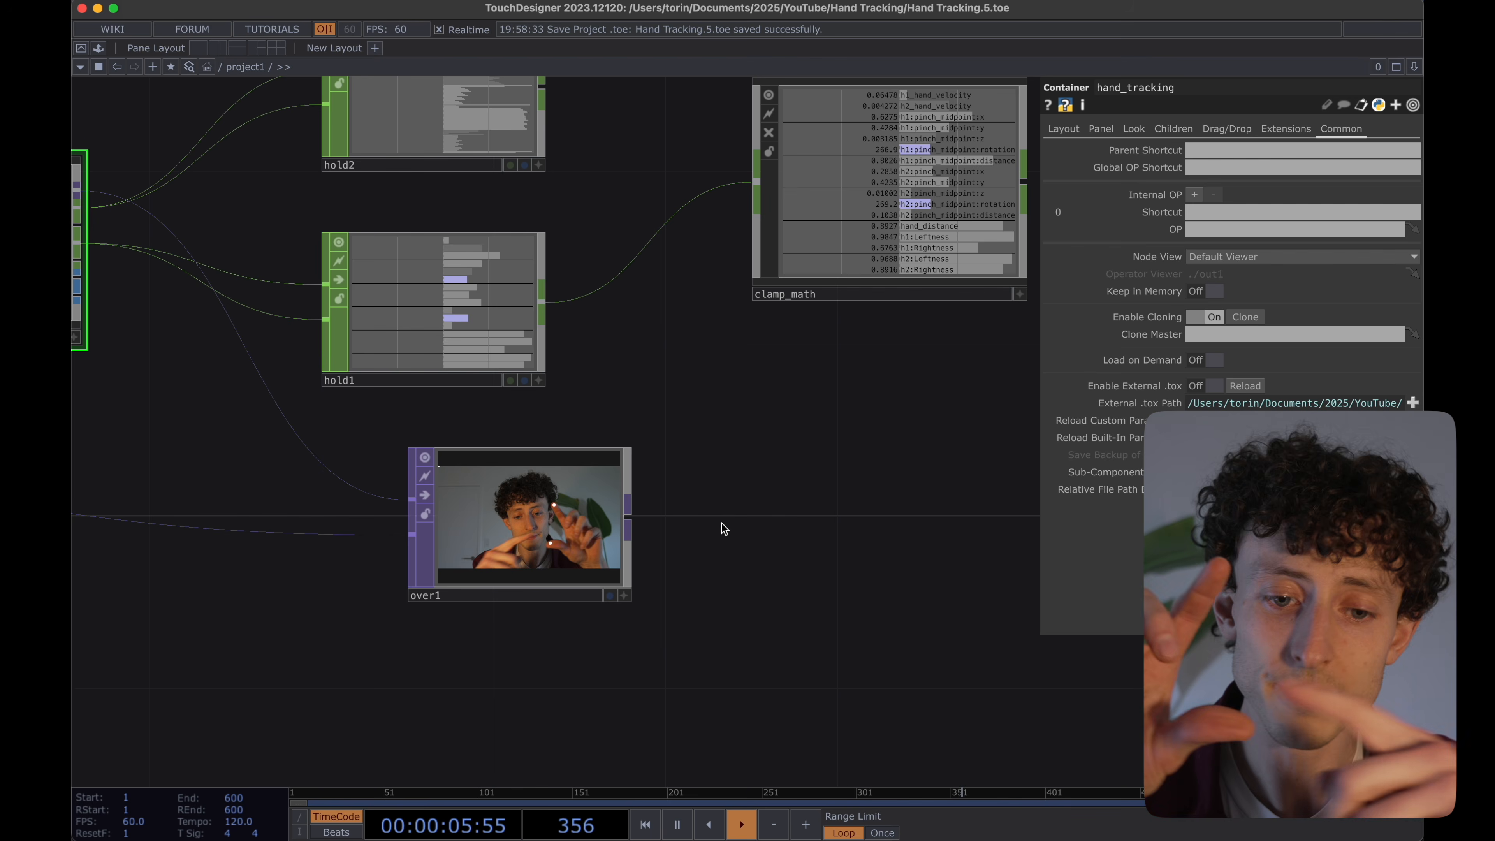
{"action": "scroll", "coordinate": [721, 524], "scroll_direction": "down", "scroll_amount": 1}
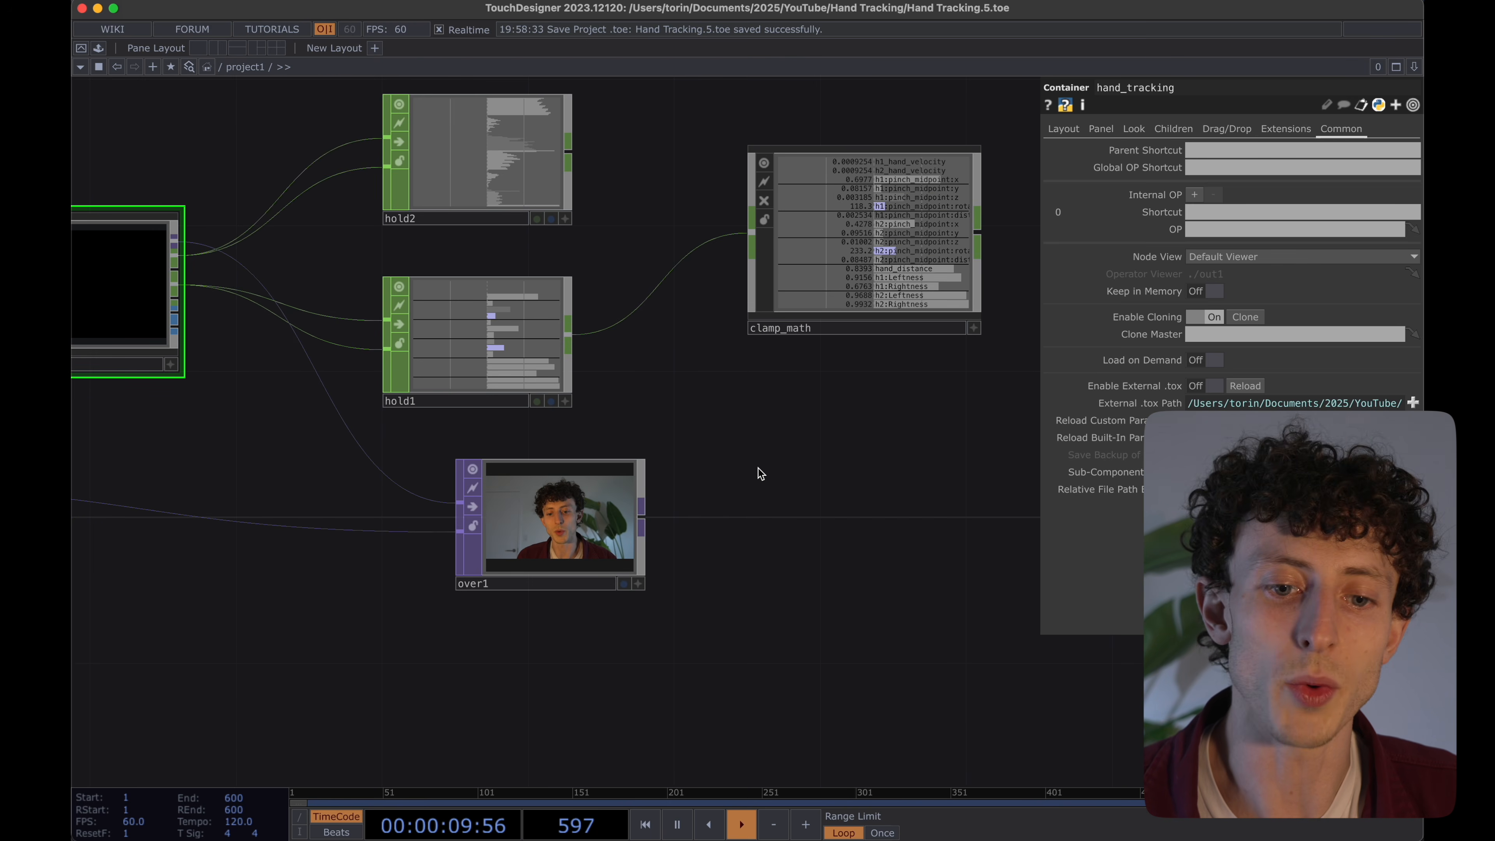
{"action": "scroll", "coordinate": [420, 613], "scroll_direction": "up", "scroll_amount": 3}
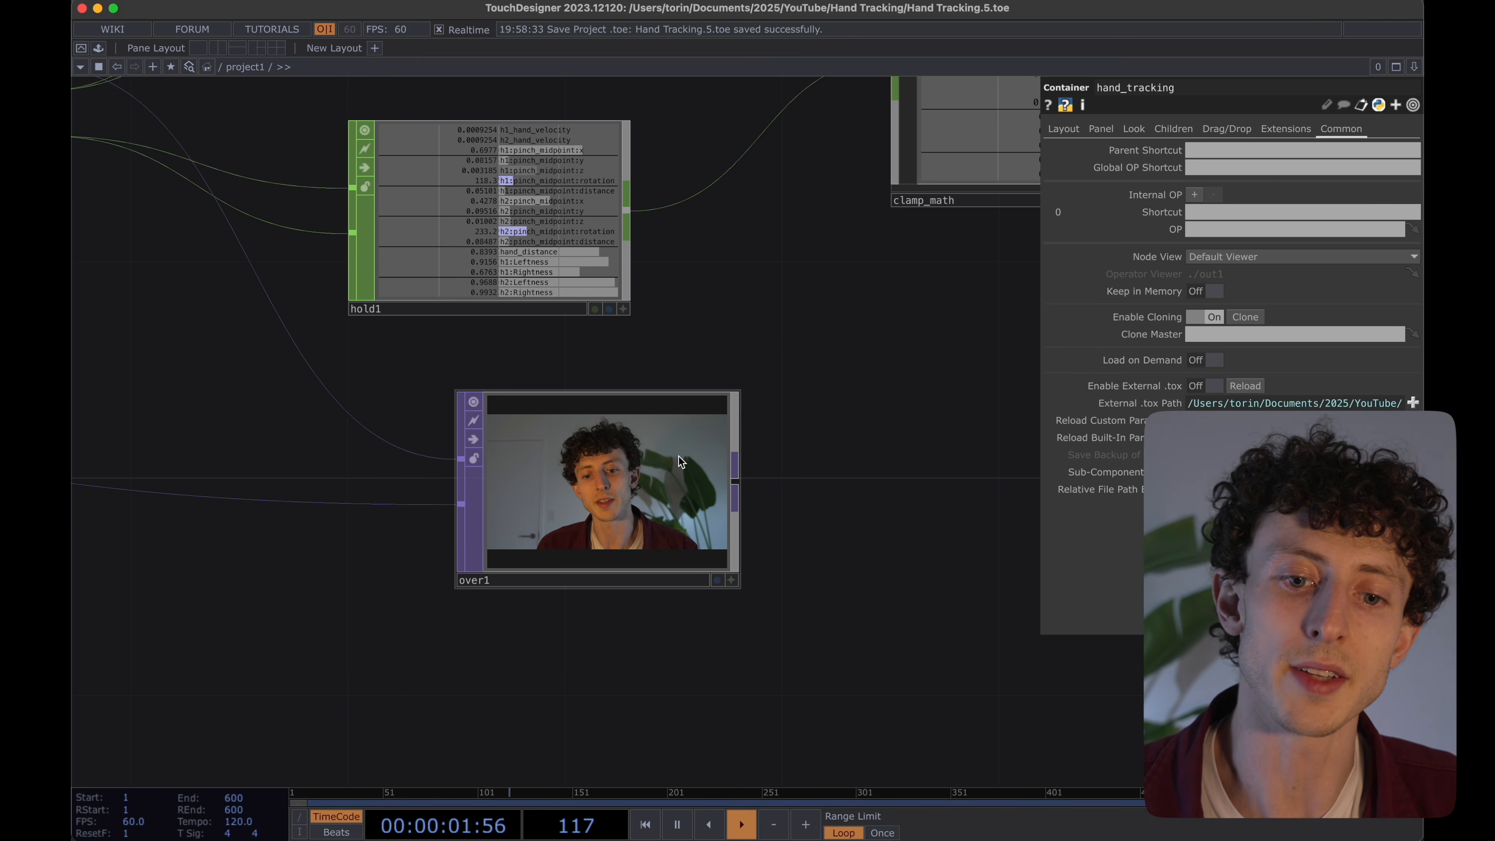
{"action": "scroll", "coordinate": [664, 400], "scroll_direction": "down", "scroll_amount": 6}
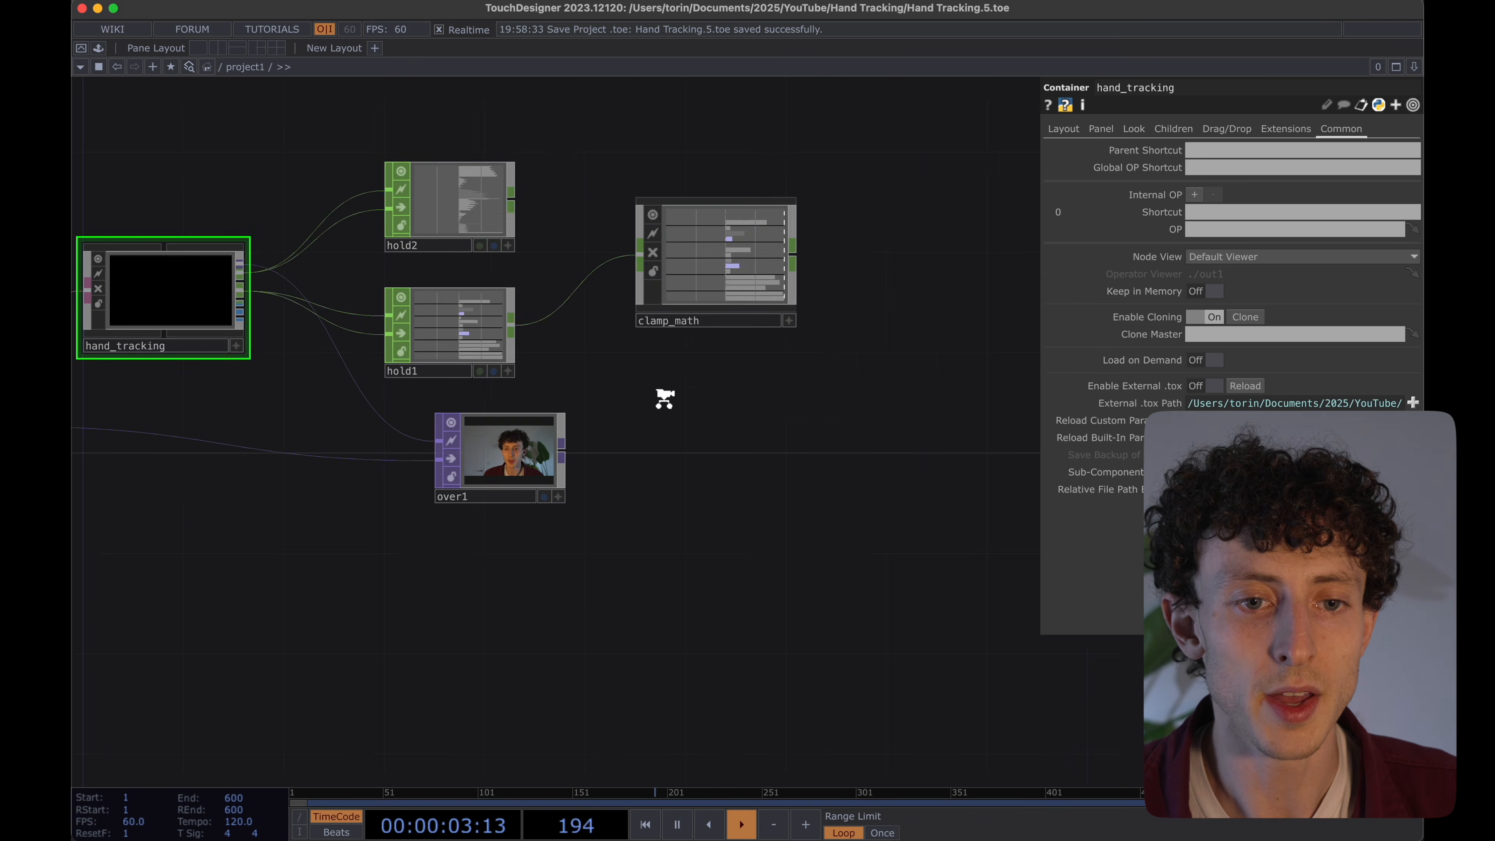
{"action": "left_click_drag", "start_coordinate": [683, 409], "coordinate": [606, 435]}
{"action": "left_click_drag", "start_coordinate": [476, 463], "coordinate": [447, 487]}
{"action": "left_click_drag", "start_coordinate": [734, 404], "coordinate": [631, 472]}
Add a Base COMP to the right of clamp_math and name it interface.
{"action": "key", "text": "Tab"}
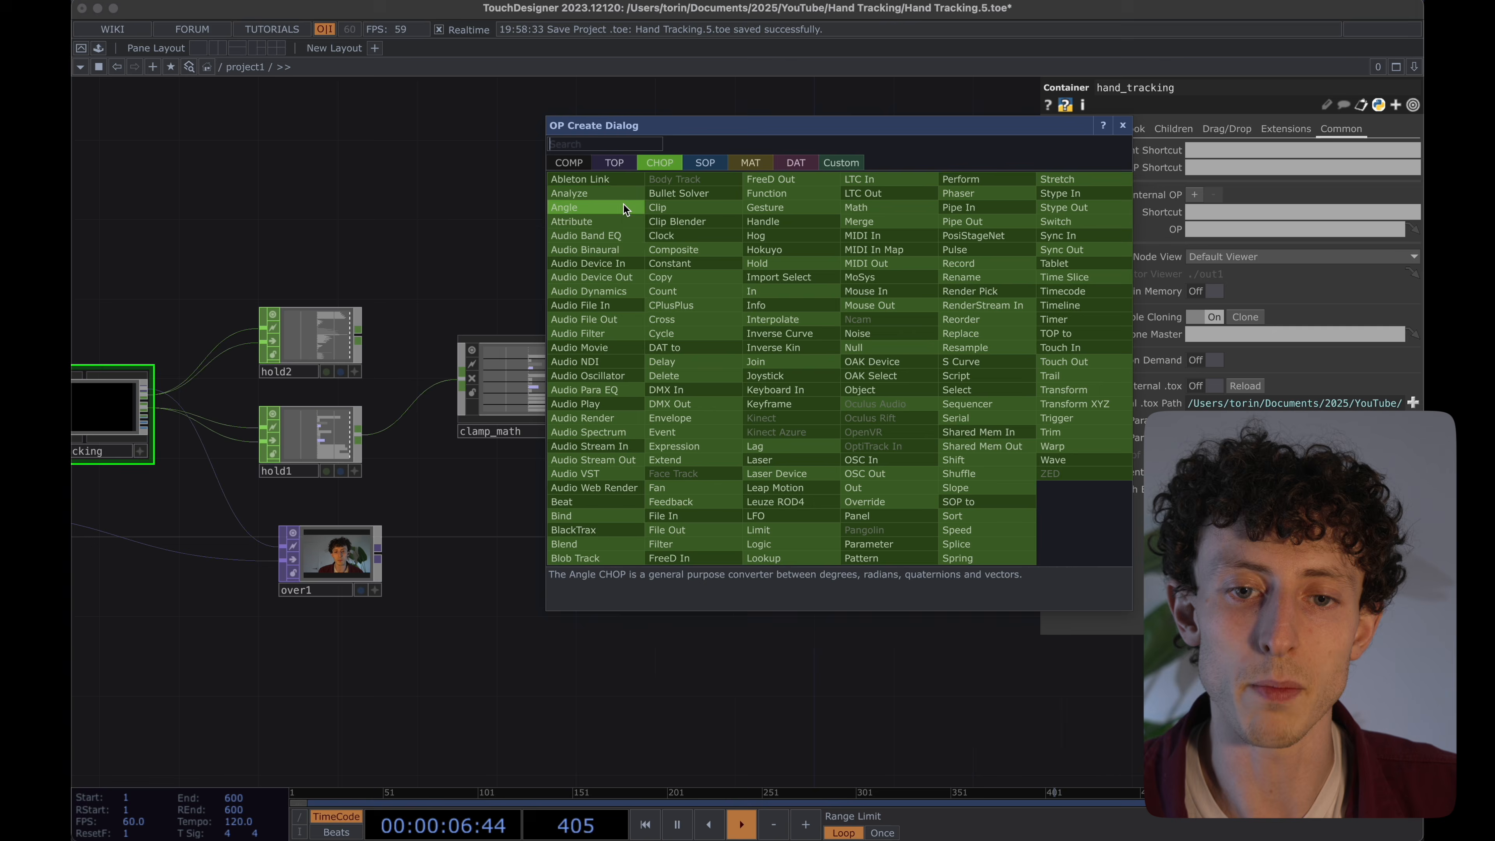
{"action": "left_click", "coordinate": [572, 161]}
{"action": "type", "text": "null"}
{"action": "left_click", "coordinate": [775, 194]}
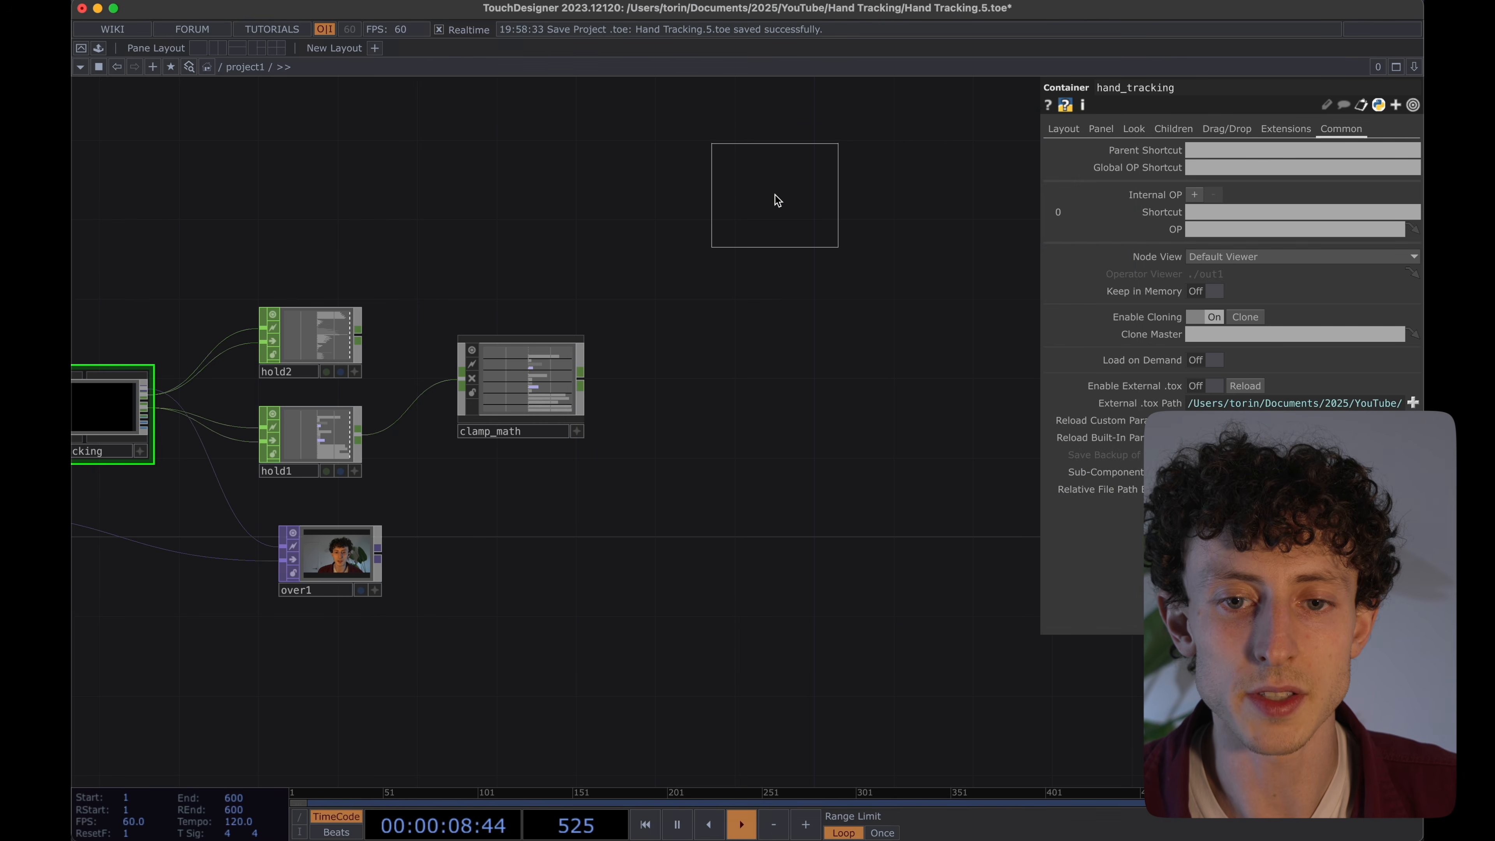
{"action": "left_click", "coordinate": [789, 399]}
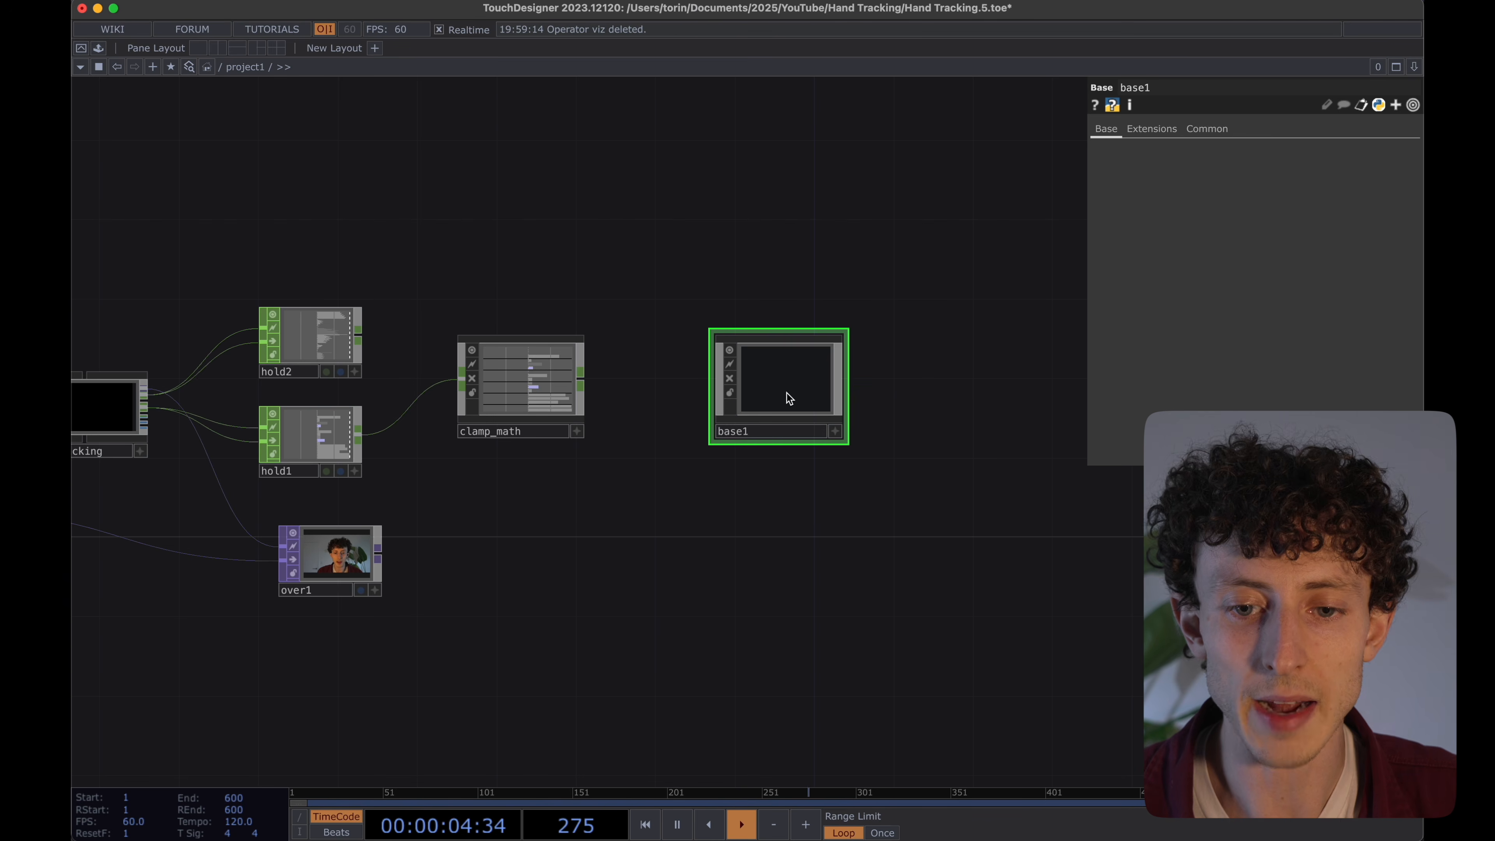
{"action": "left_click", "coordinate": [762, 432]}
{"action": "type", "text": "interface"}
{"action": "key", "text": "Return"}
{"action": "left_click_drag", "start_coordinate": [798, 365], "coordinate": [818, 365]}
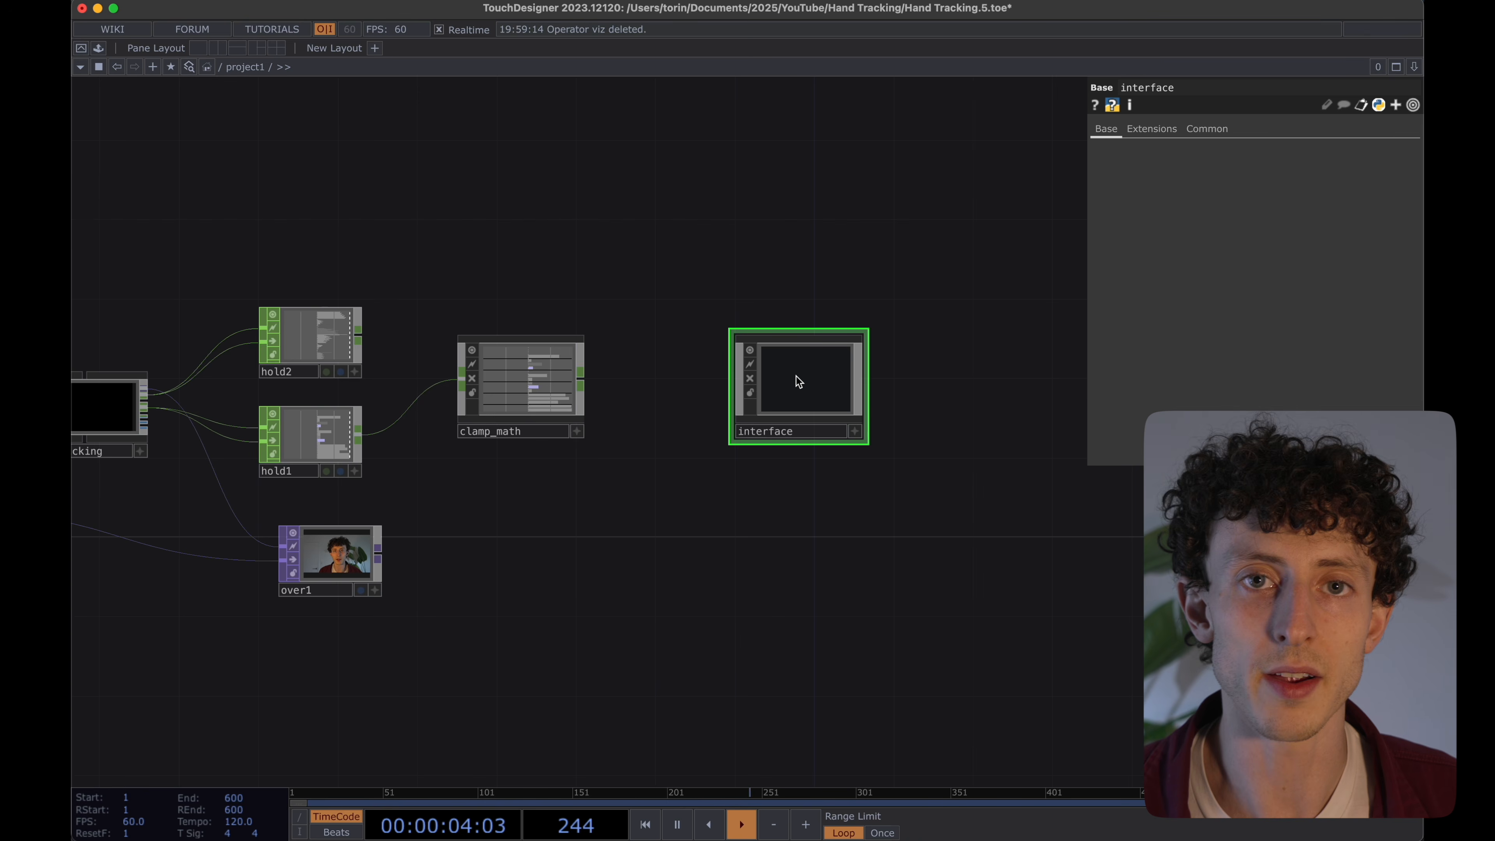
Inside the interface component, create two stacked In CHOPs named hand_data and helpers.
{"action": "key", "text": "i"}
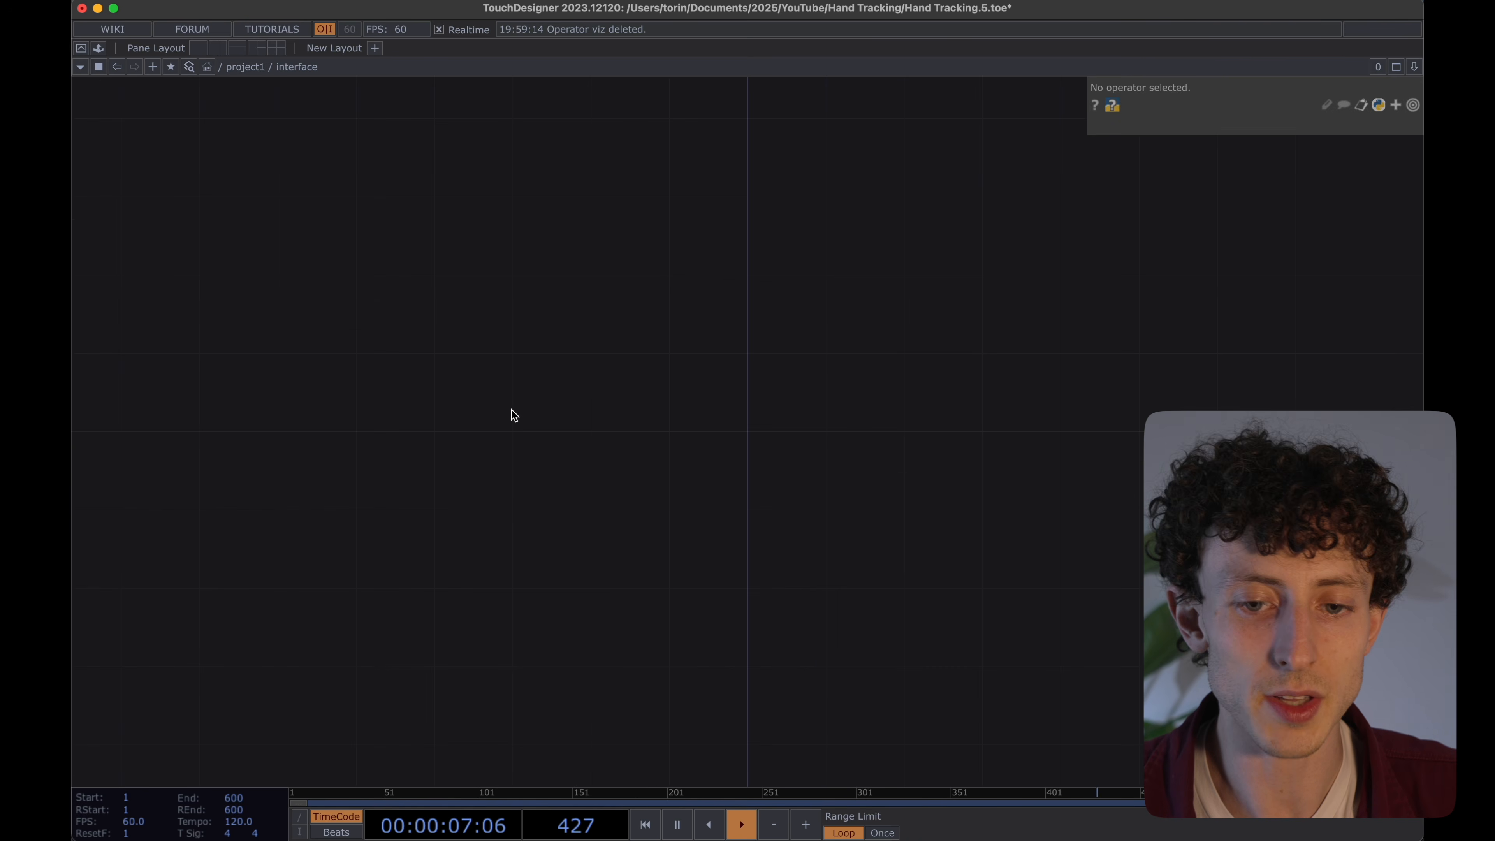
{"action": "key", "text": "Tab"}
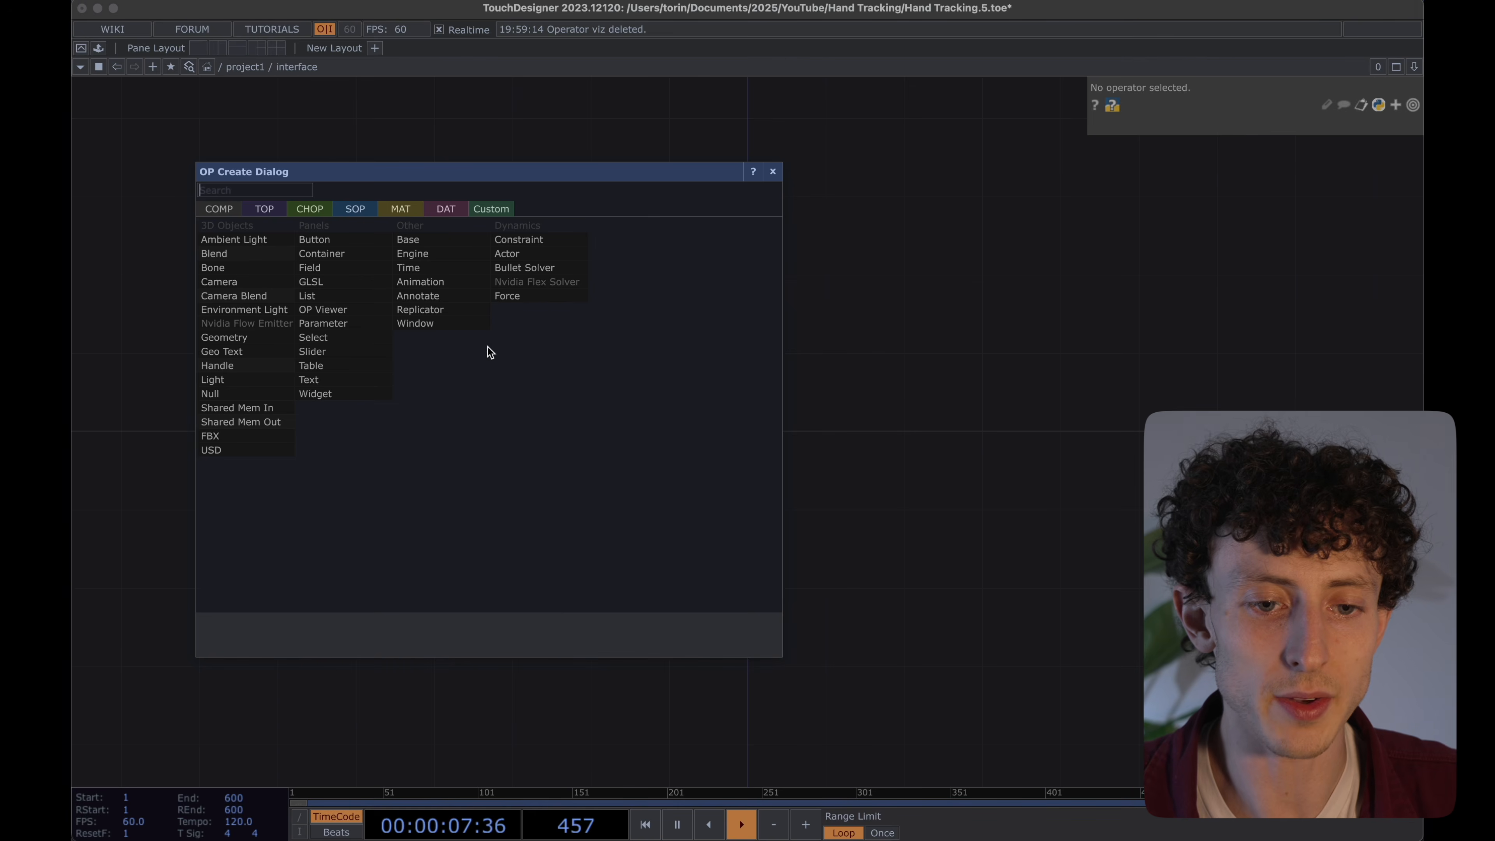
{"action": "left_click", "coordinate": [308, 209]}
{"action": "left_click", "coordinate": [349, 270]}
{"action": "left_click", "coordinate": [349, 270]}
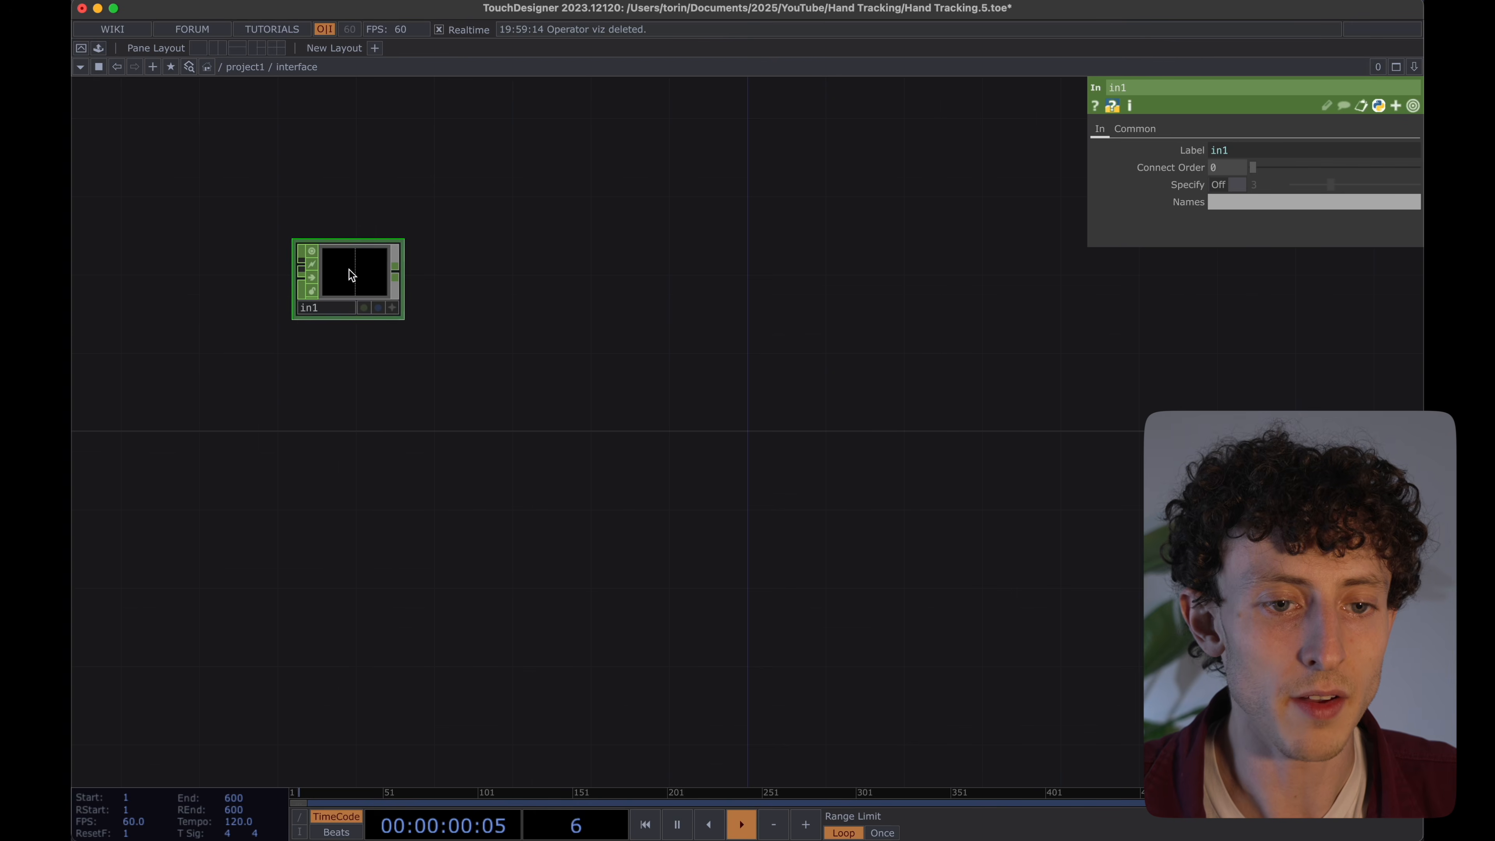
{"action": "left_click_drag", "start_coordinate": [349, 270], "coordinate": [387, 295]}
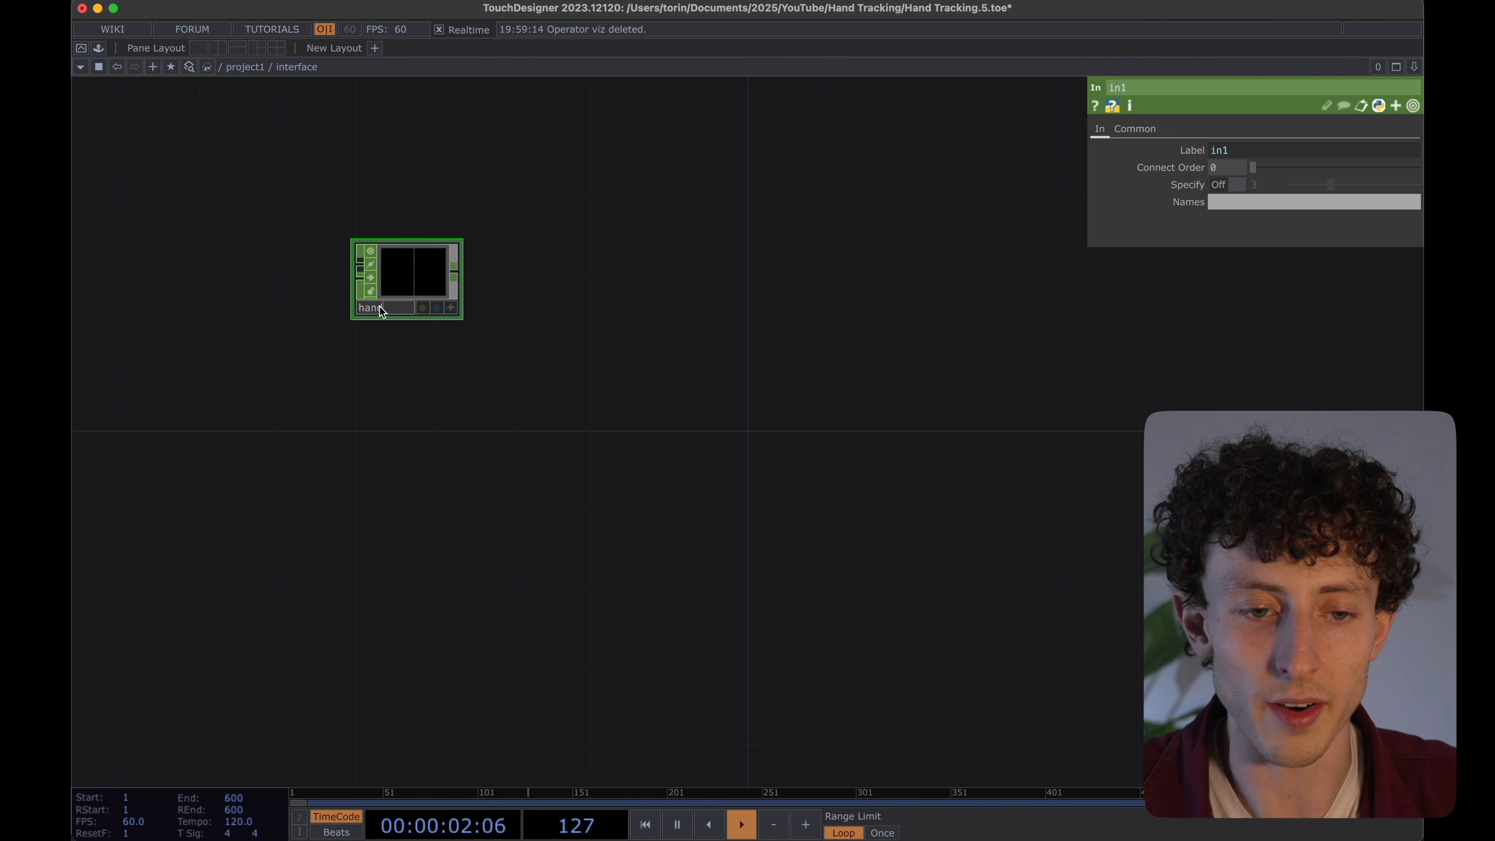
{"action": "left_click", "coordinate": [379, 306]}
{"action": "type", "text": "hand_data"}
{"action": "key", "text": "Return"}
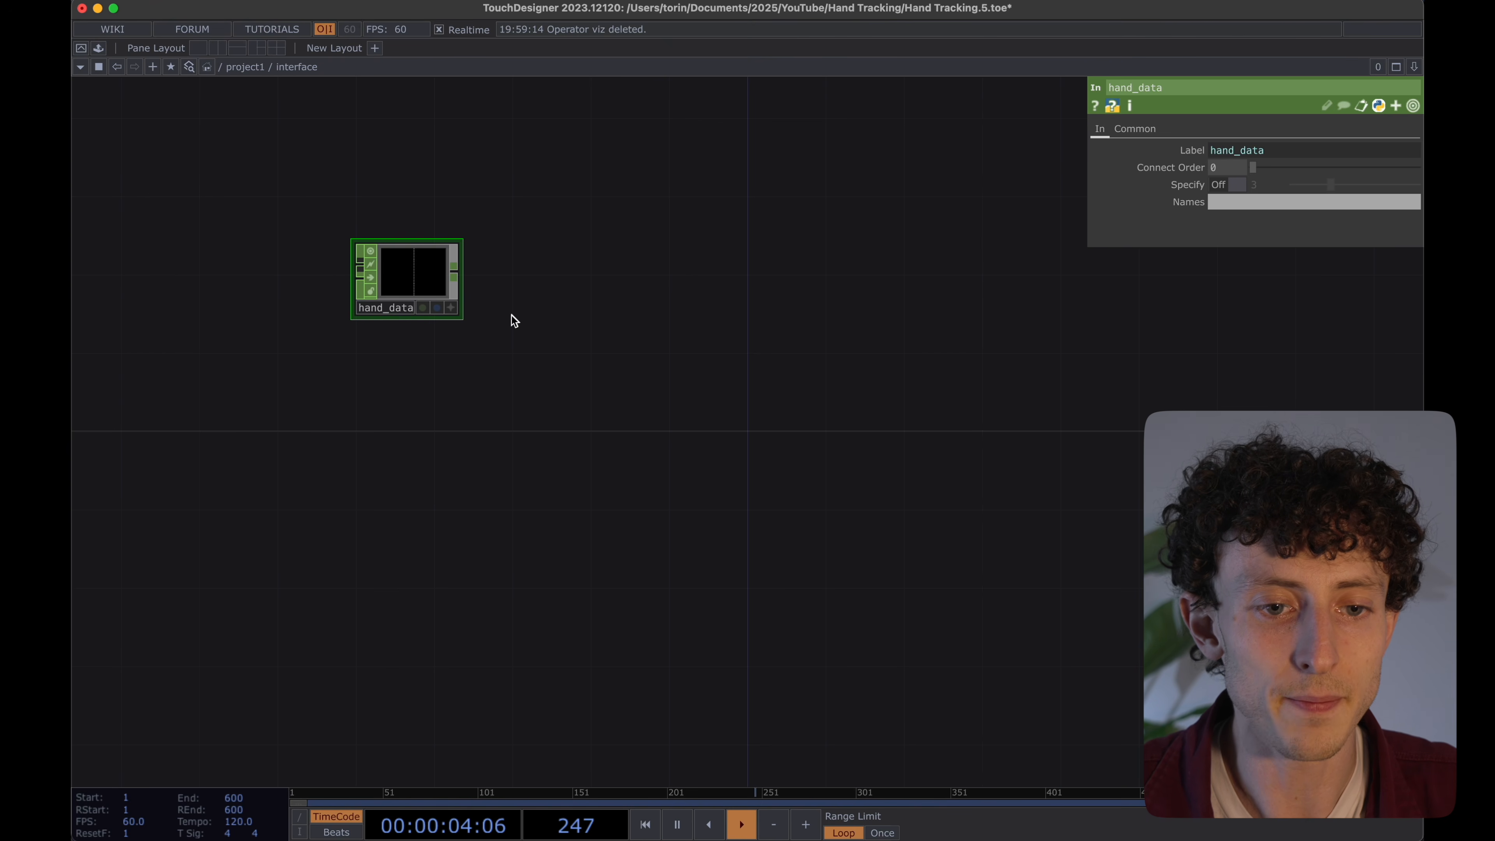
{"action": "key", "text": "super+c"}
{"action": "key", "text": "super+v"}
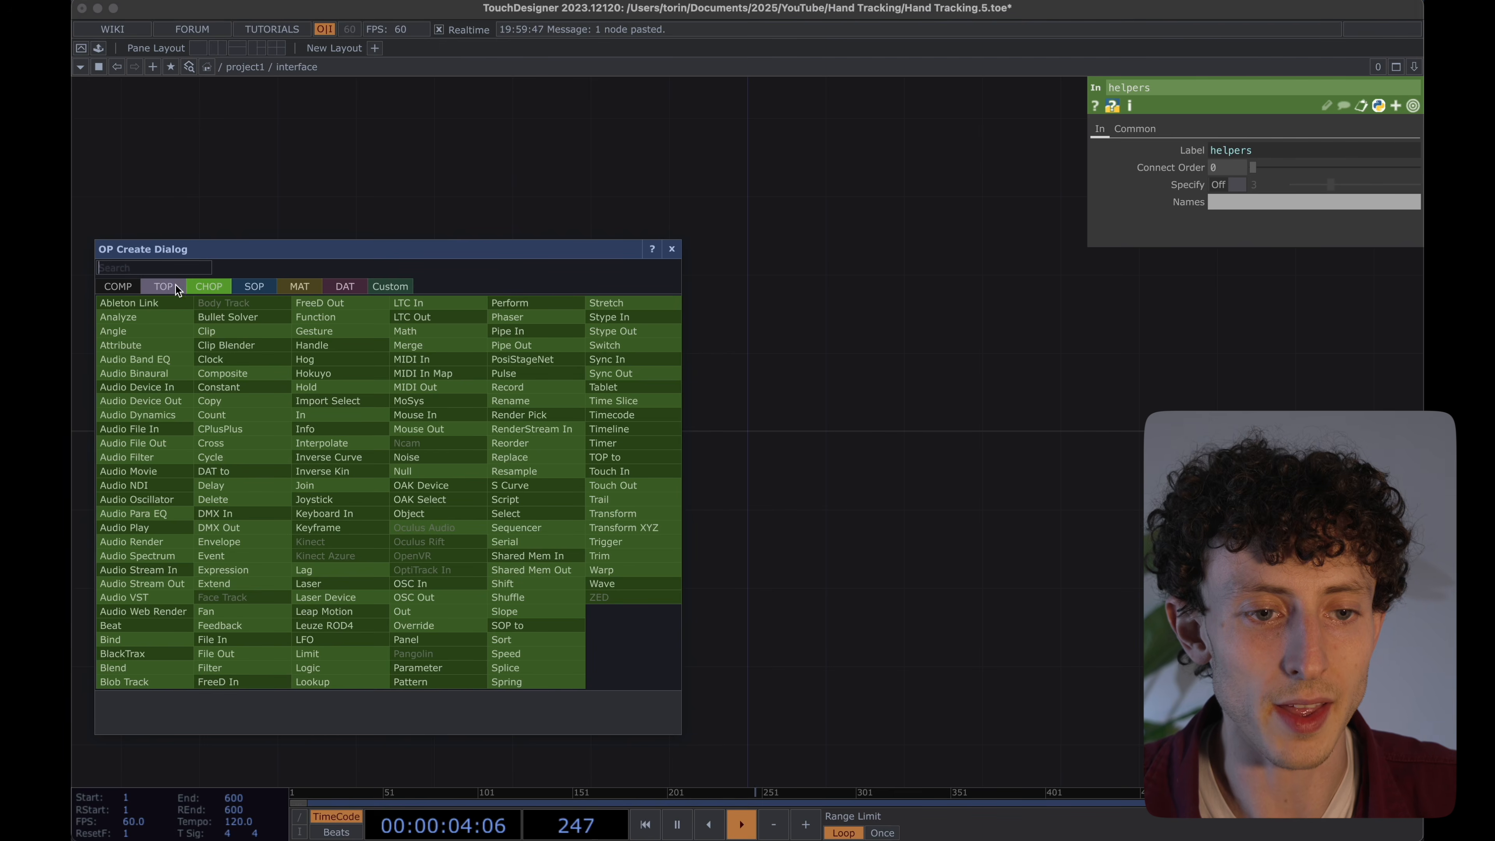
Add an In TOP beneath helpers and name it video.
{"action": "left_click", "coordinate": [176, 285]}
{"action": "left_click", "coordinate": [309, 356]}
{"action": "left_click", "coordinate": [298, 566]}
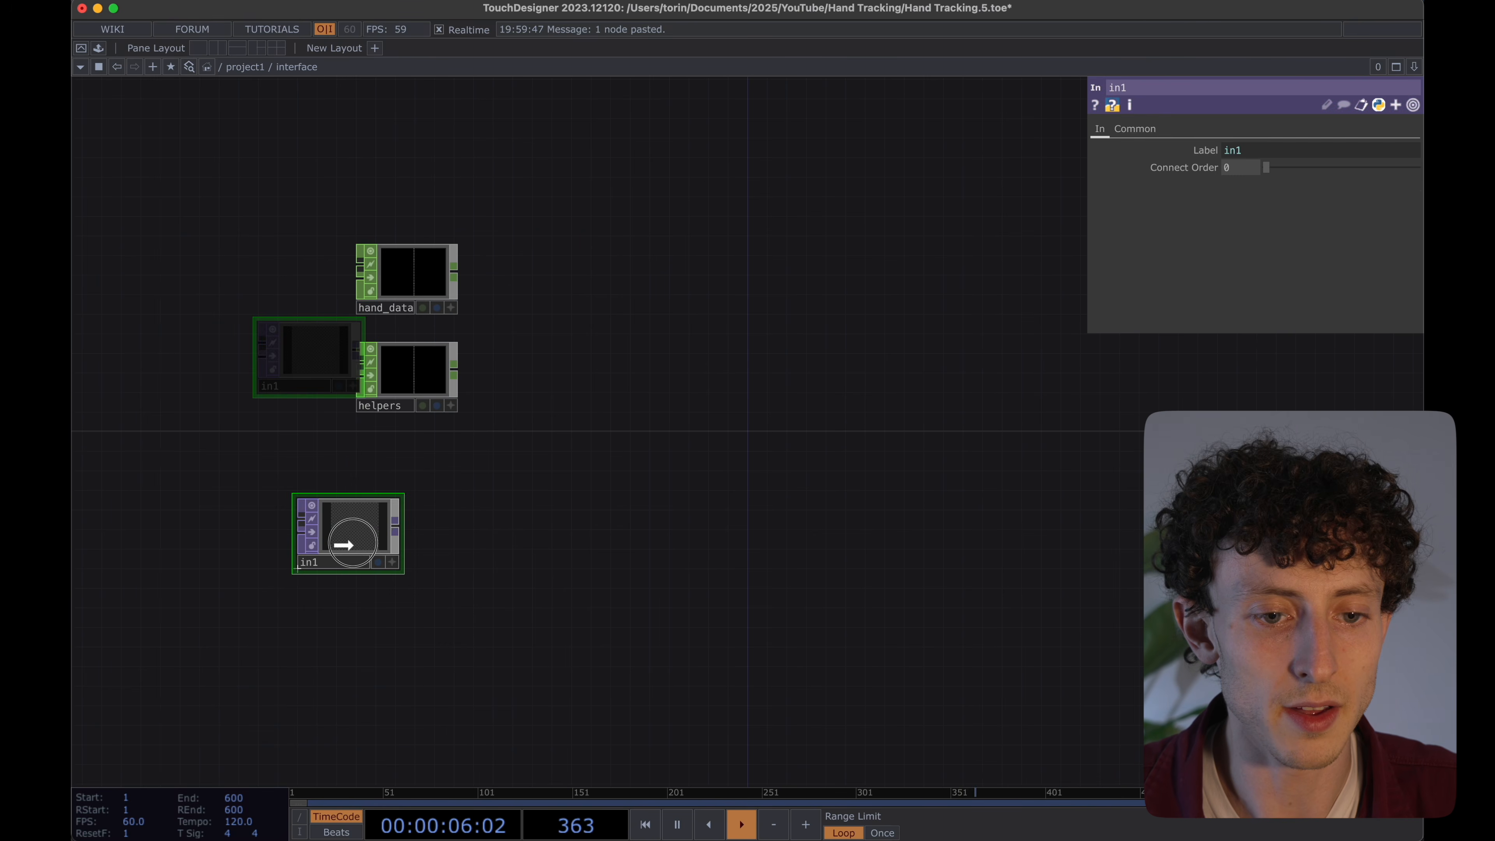
{"action": "left_click_drag", "start_coordinate": [352, 543], "coordinate": [404, 568]}
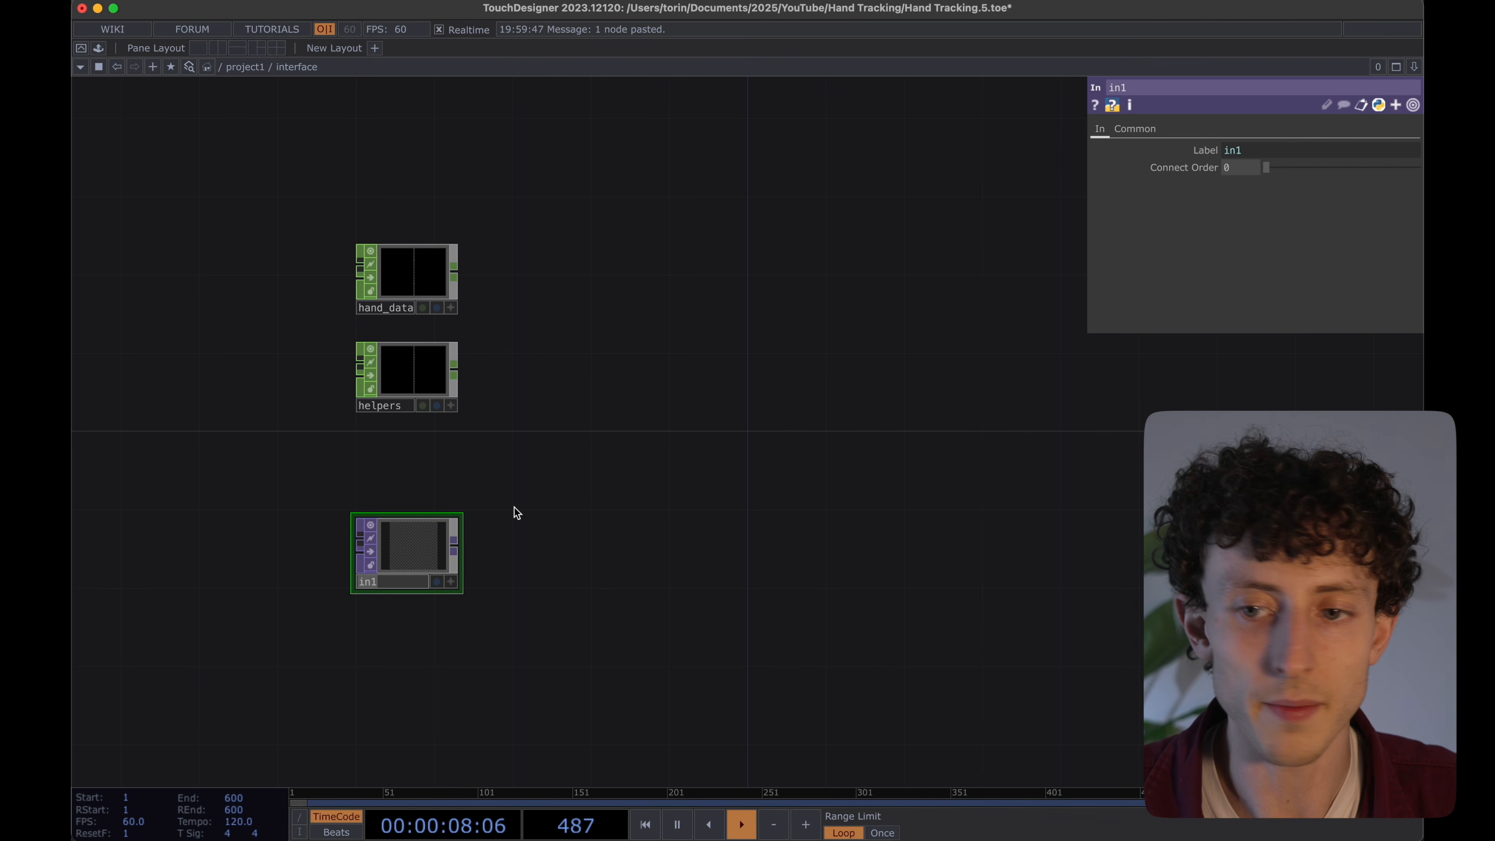
{"action": "type", "text": "video"}
{"action": "key", "text": "Return"}
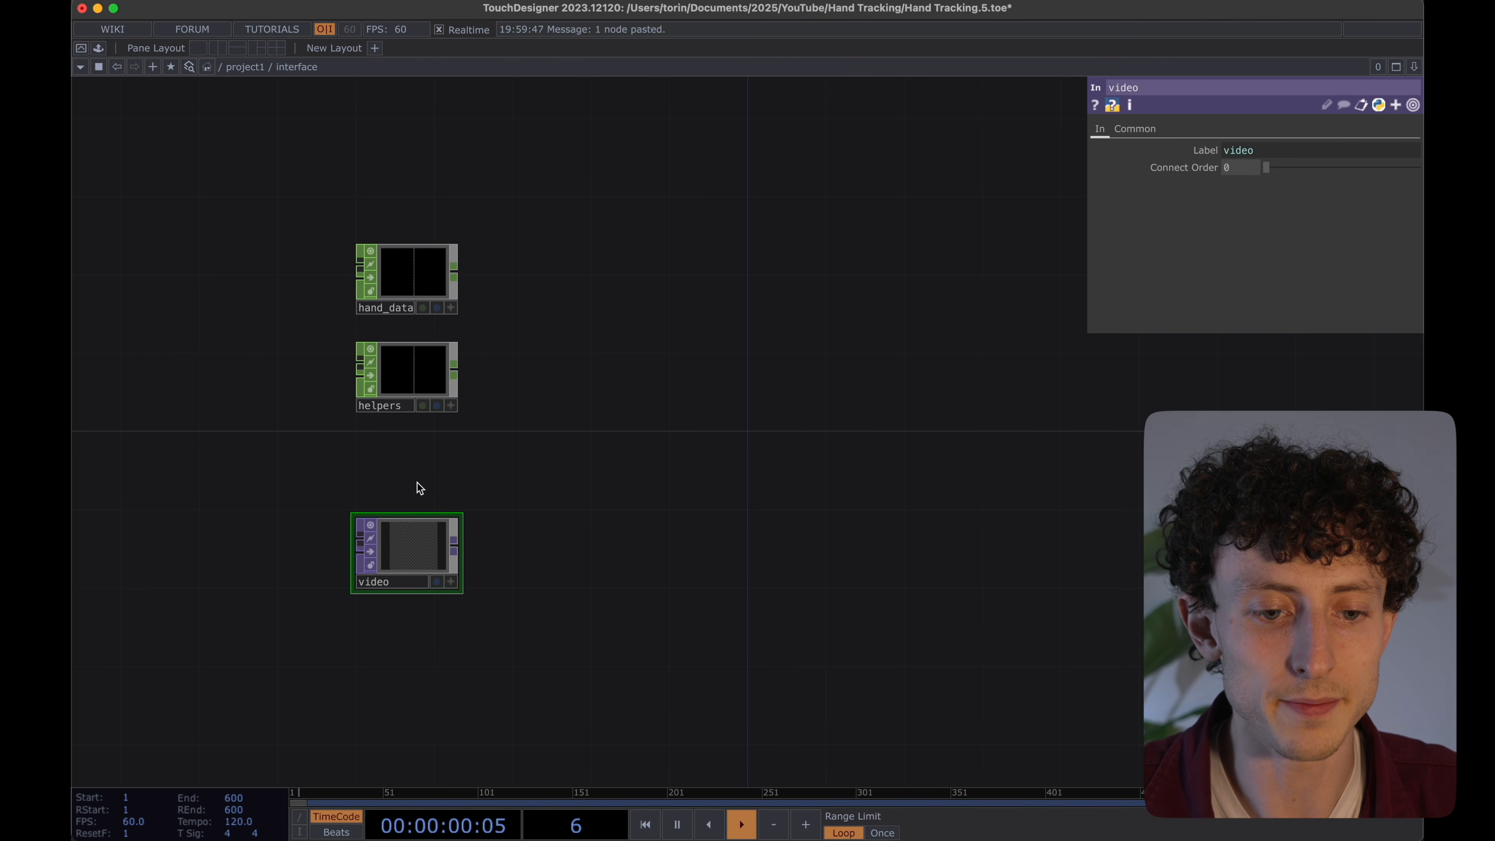
Edit the connect order of helpers and set the connect order of video to 6.
{"action": "left_click", "coordinate": [406, 275]}
{"action": "left_click", "coordinate": [411, 374]}
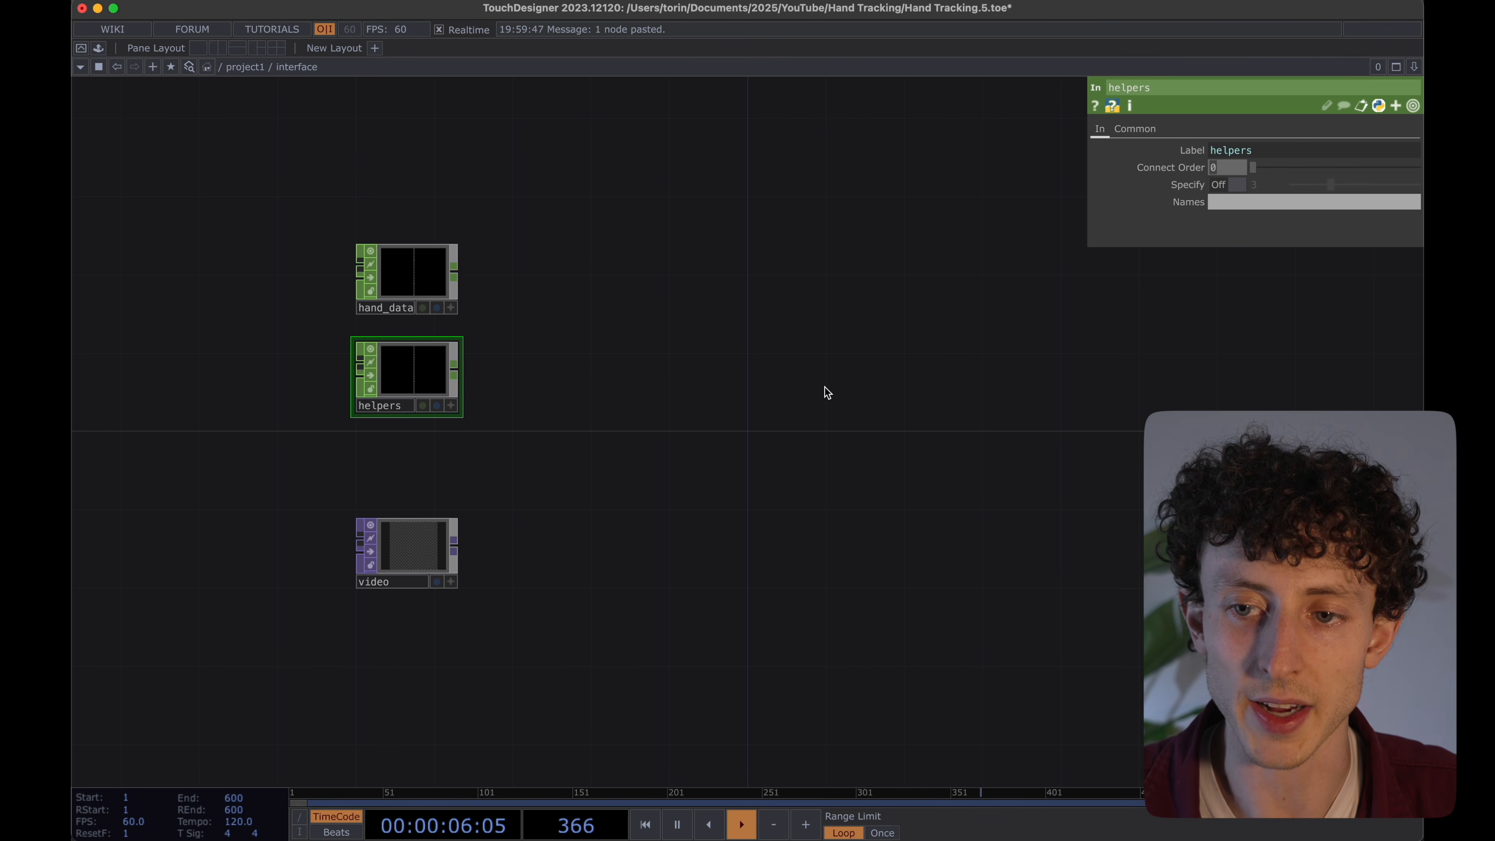
{"action": "left_click", "coordinate": [796, 395]}
{"action": "left_click", "coordinate": [409, 545]}
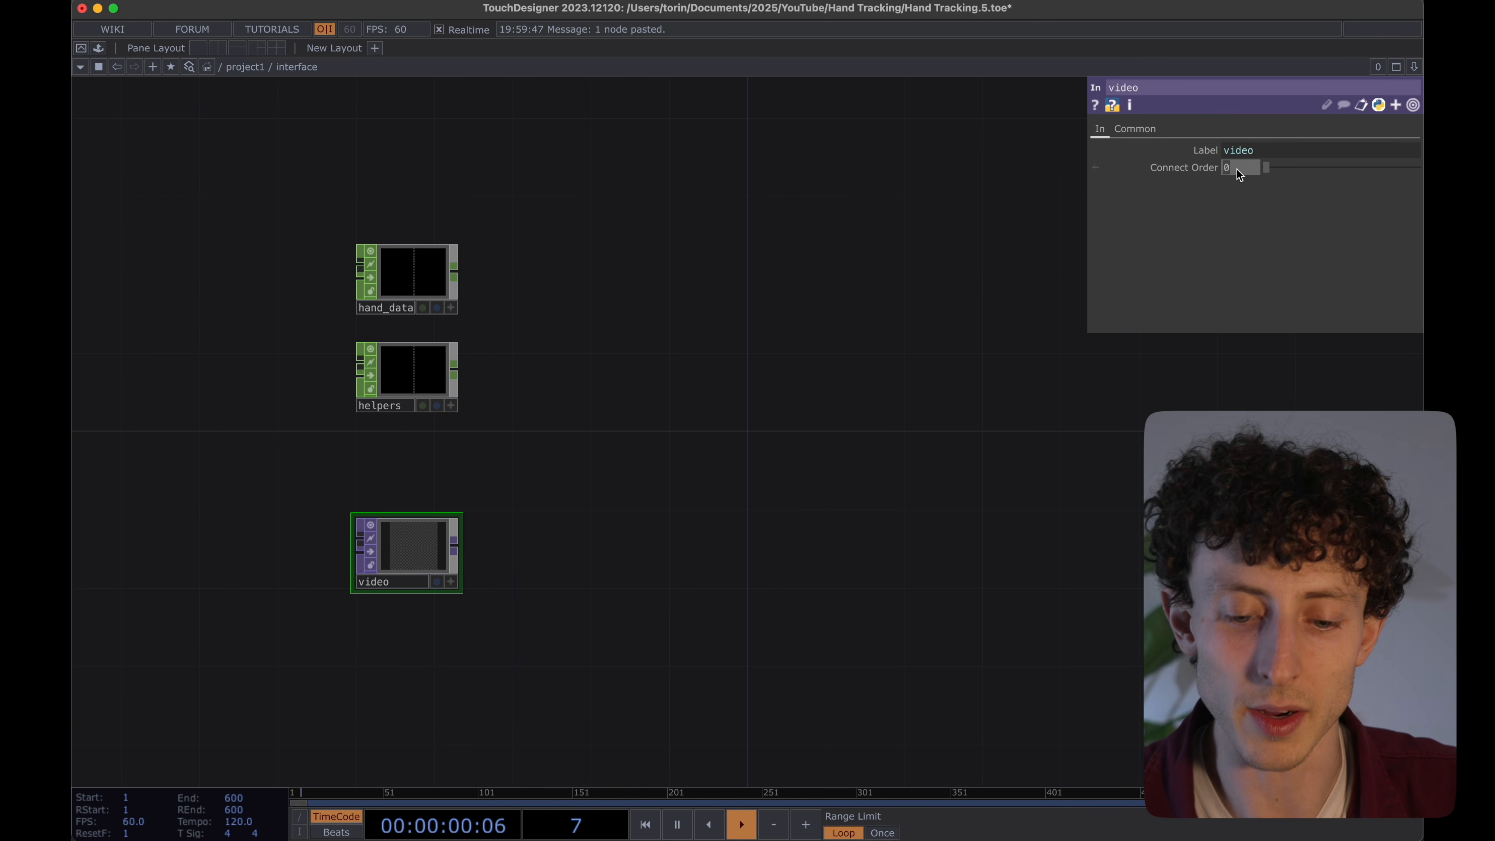
{"action": "left_click", "coordinate": [868, 329]}
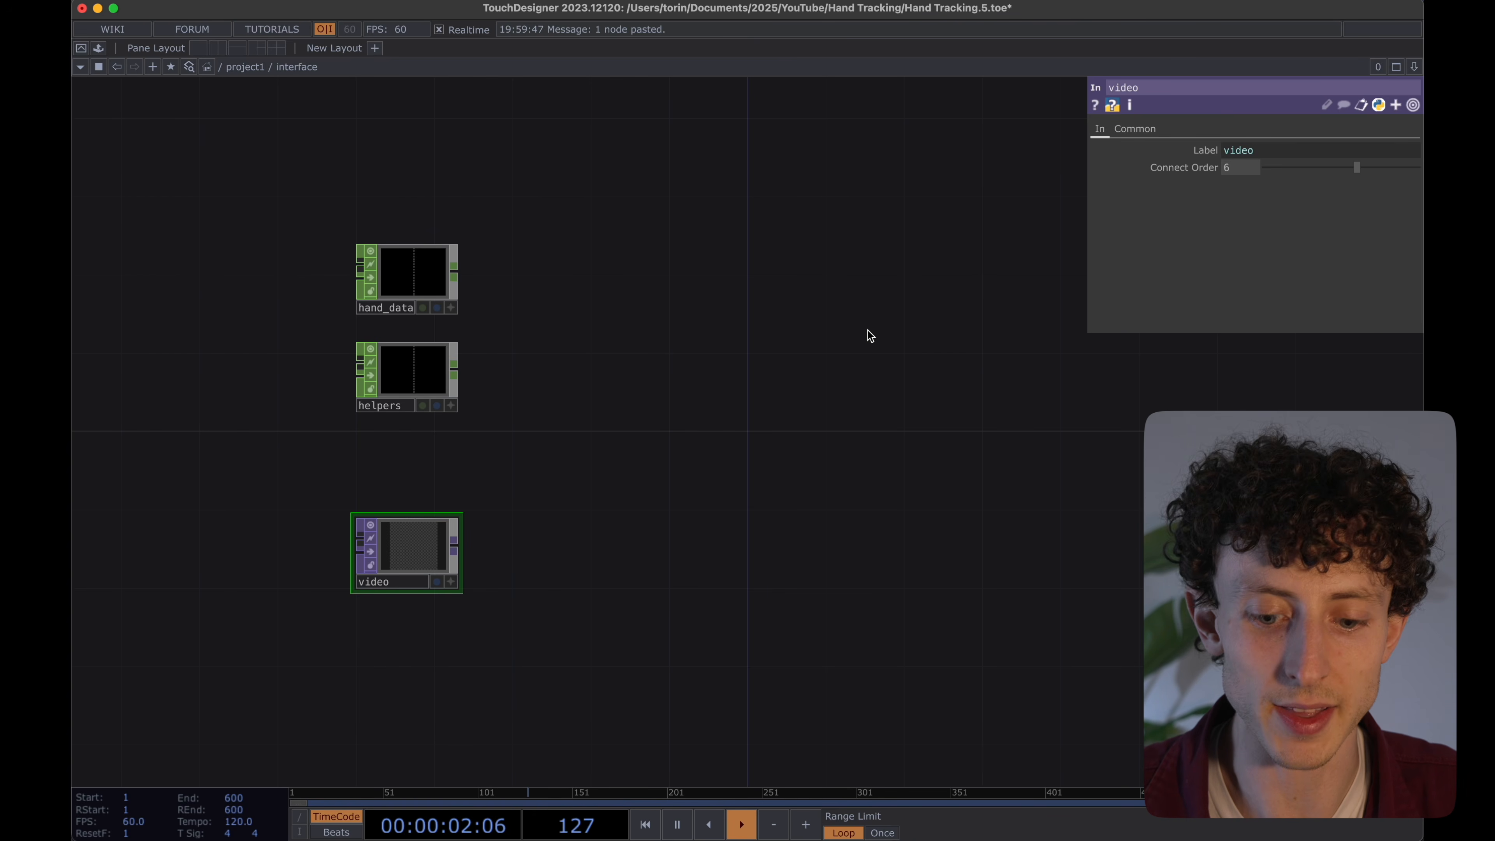
Return to project1, nudge interface to the right and move clamp_math slightly down.
{"action": "key", "text": "u"}
{"action": "left_click_drag", "start_coordinate": [821, 362], "coordinate": [841, 364]}
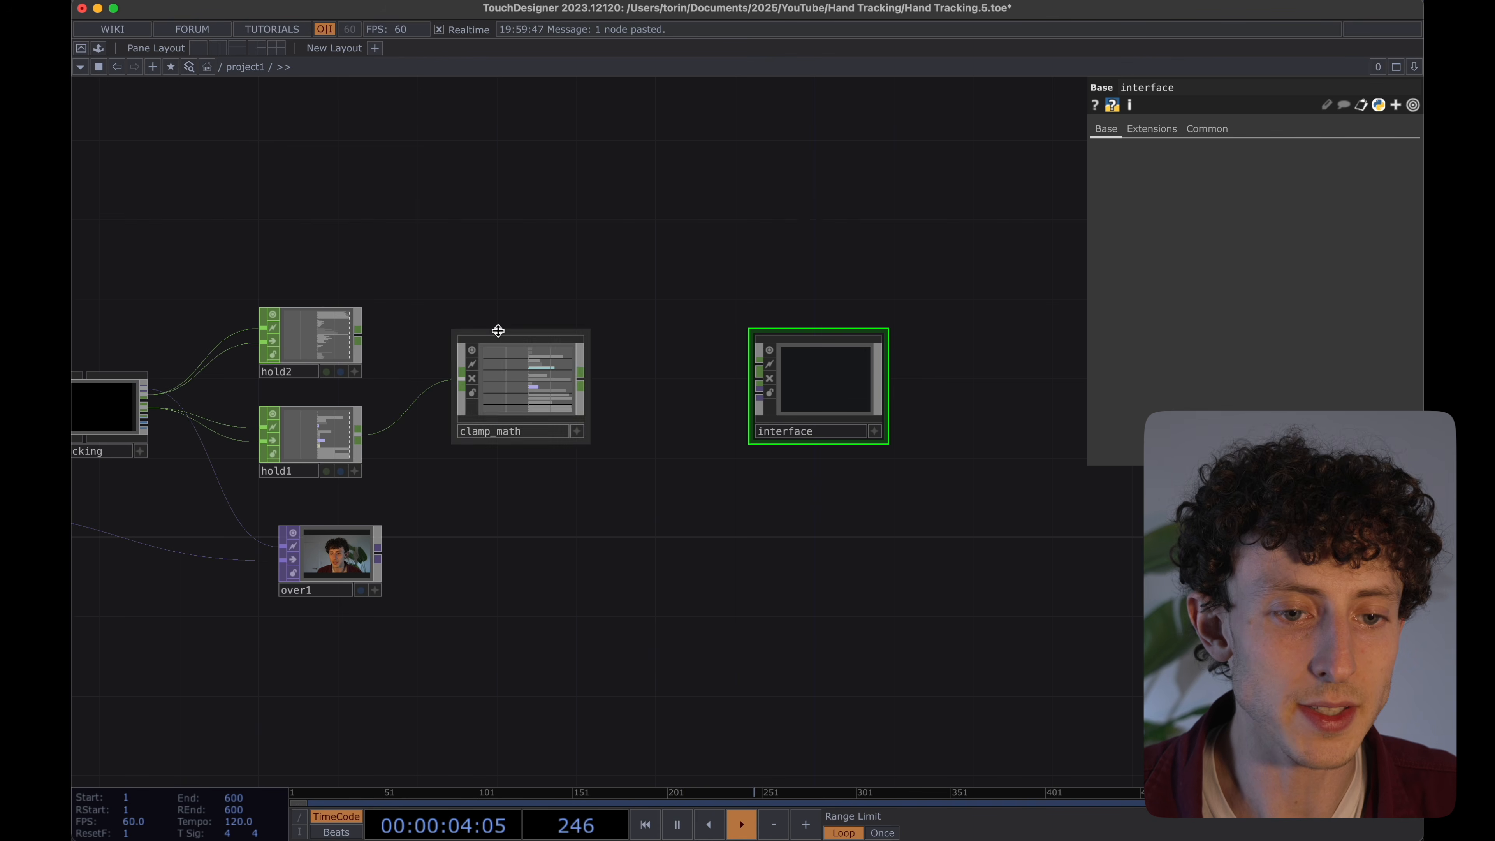
{"action": "left_click_drag", "start_coordinate": [574, 341], "coordinate": [574, 362]}
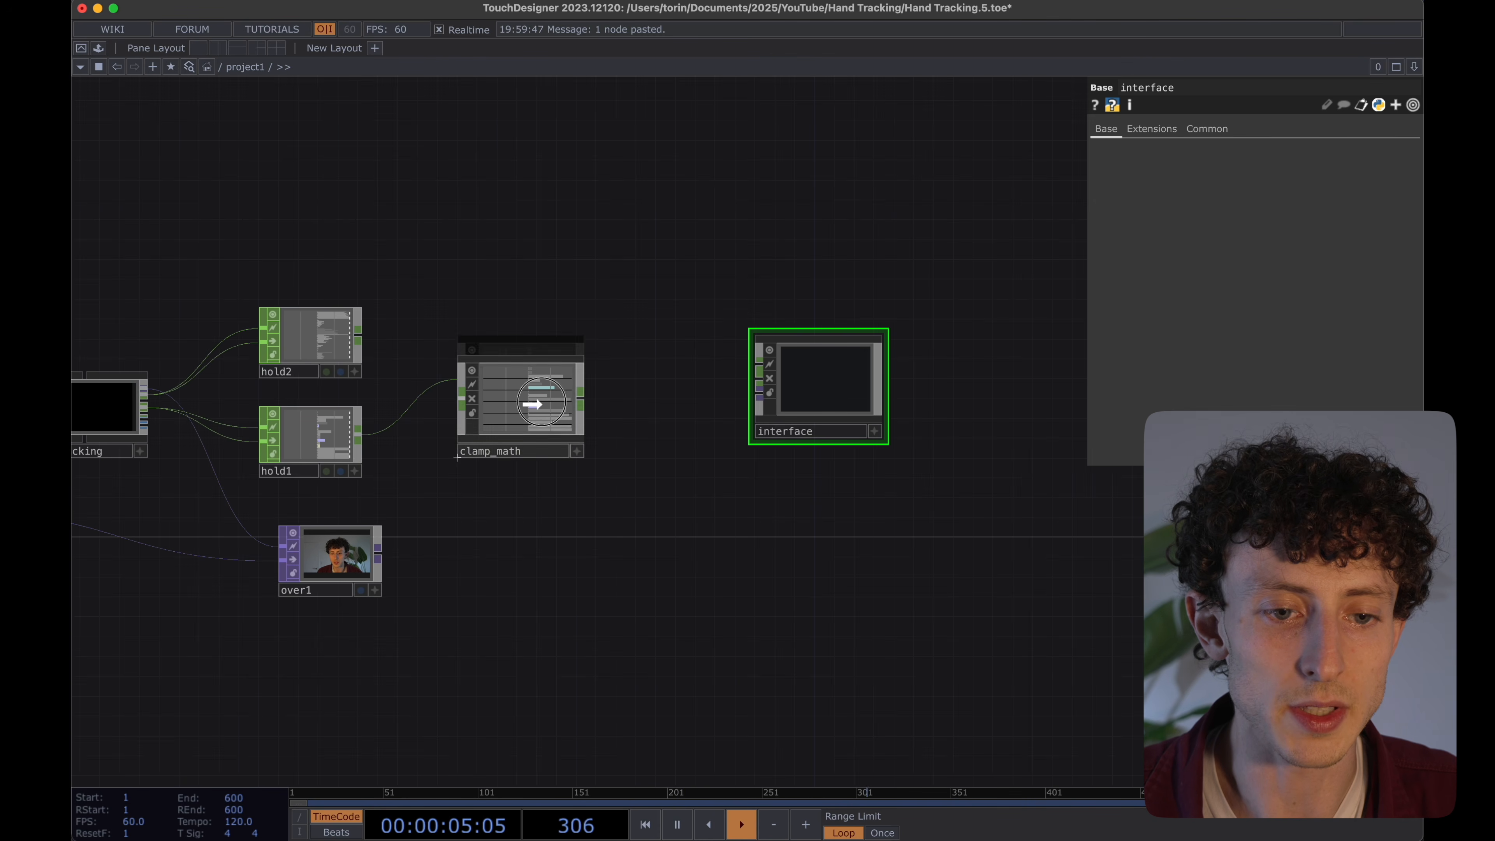
Connect hold2 to the first input of interface and clamp_math to its second input.
{"action": "left_click", "coordinate": [357, 339]}
{"action": "left_click", "coordinate": [759, 363]}
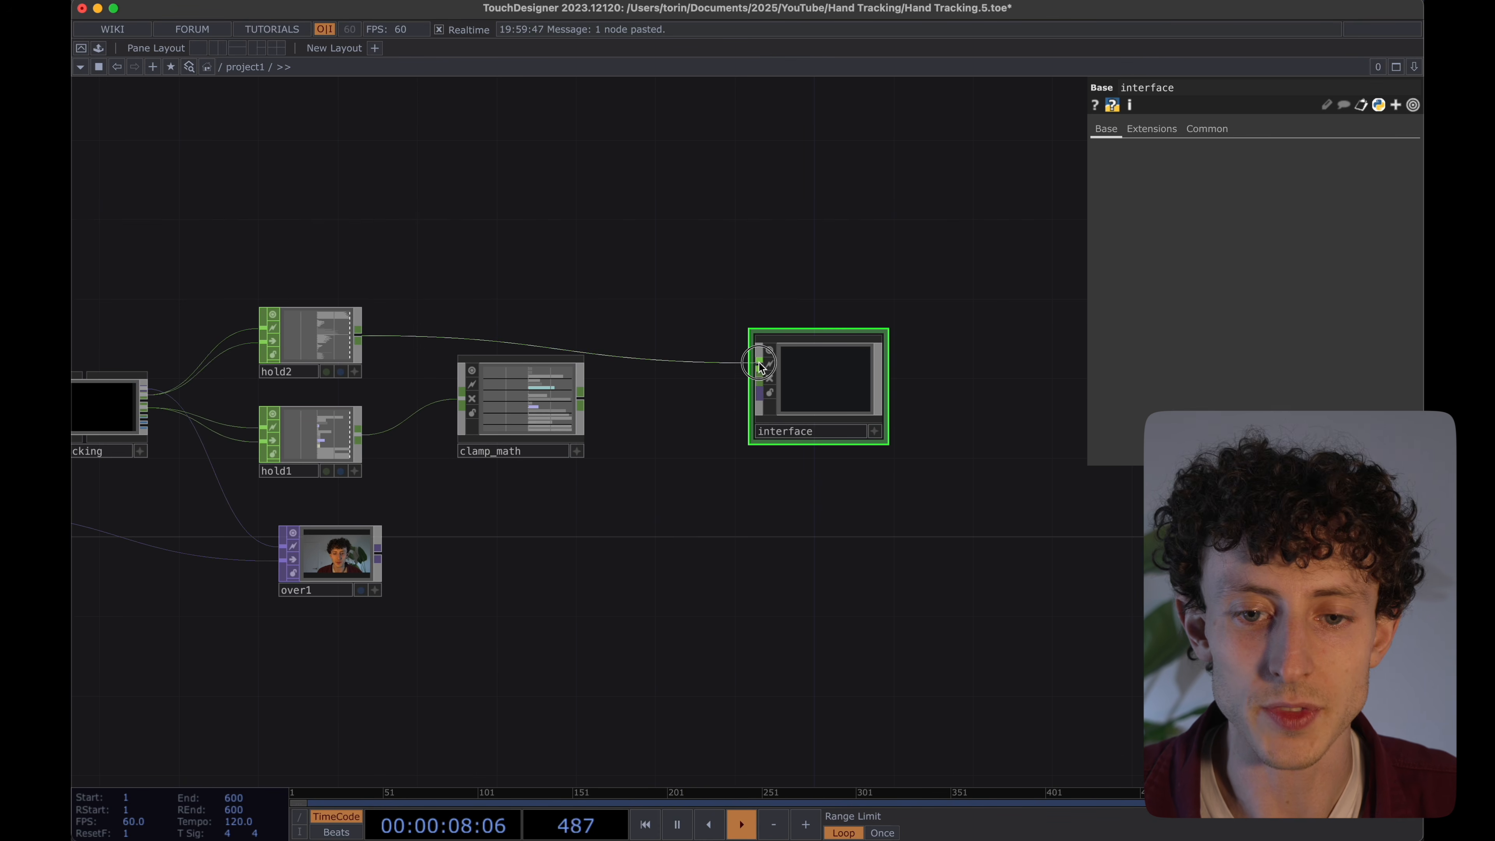
{"action": "left_click", "coordinate": [589, 399]}
{"action": "left_click", "coordinate": [741, 375]}
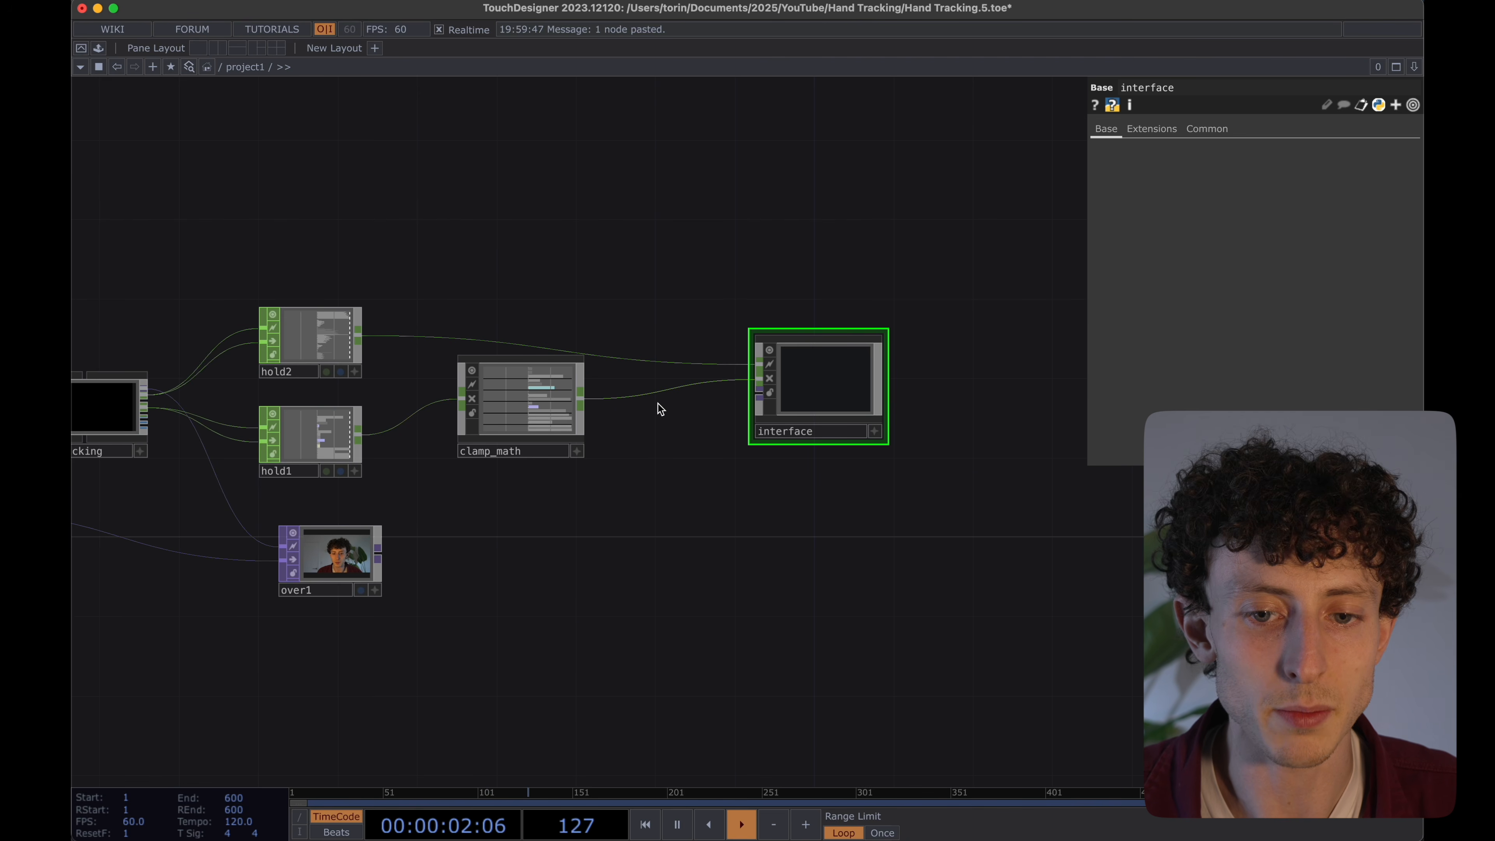
Inside interface, move video further down and add an In CHOP between helpers and video.
{"action": "key", "text": "i"}
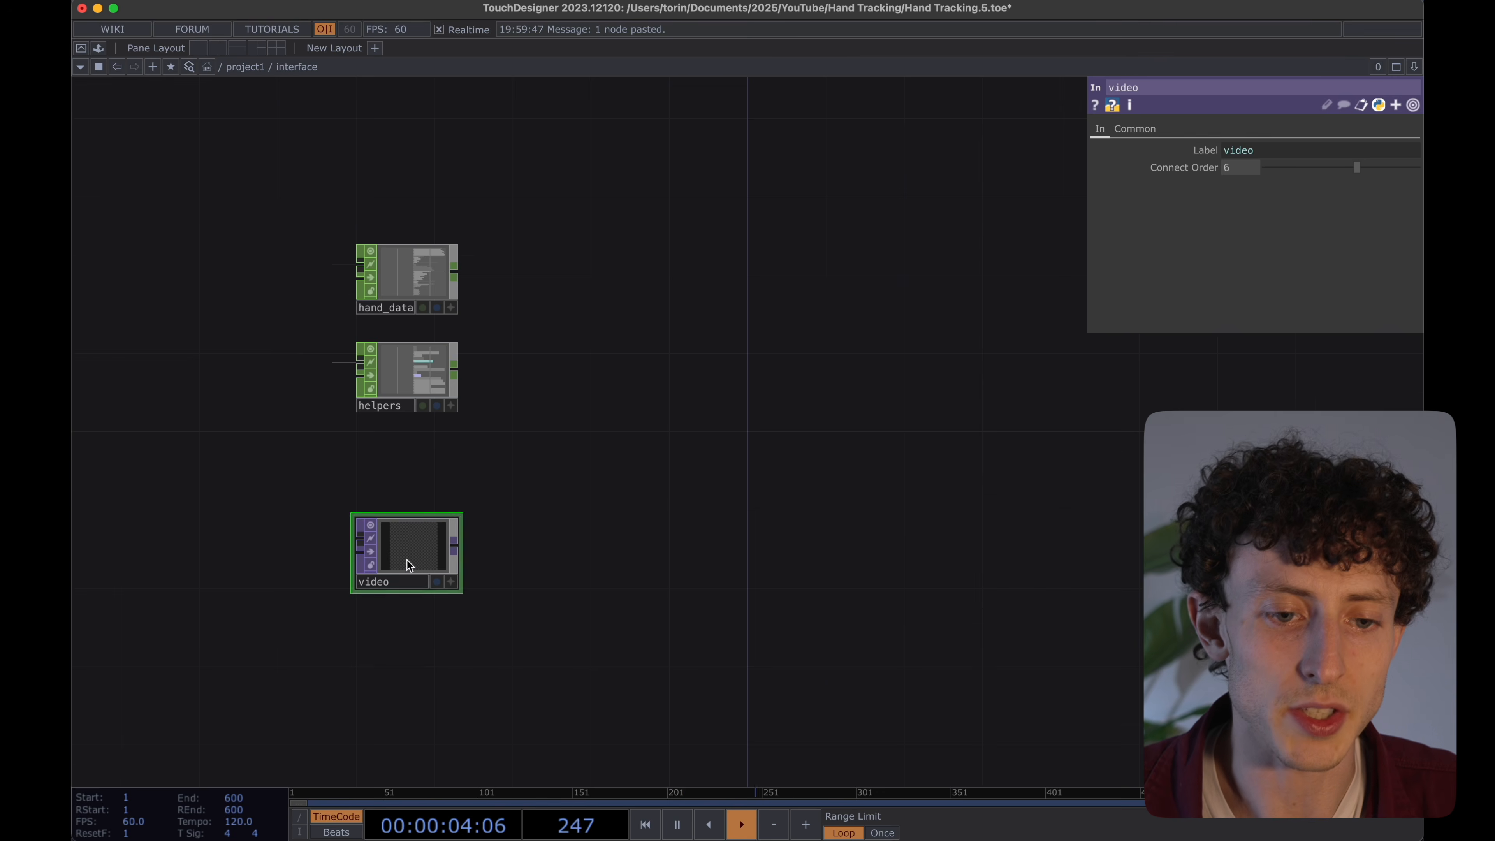
{"action": "left_click_drag", "start_coordinate": [406, 561], "coordinate": [408, 636]}
{"action": "double_click", "coordinate": [390, 478]}
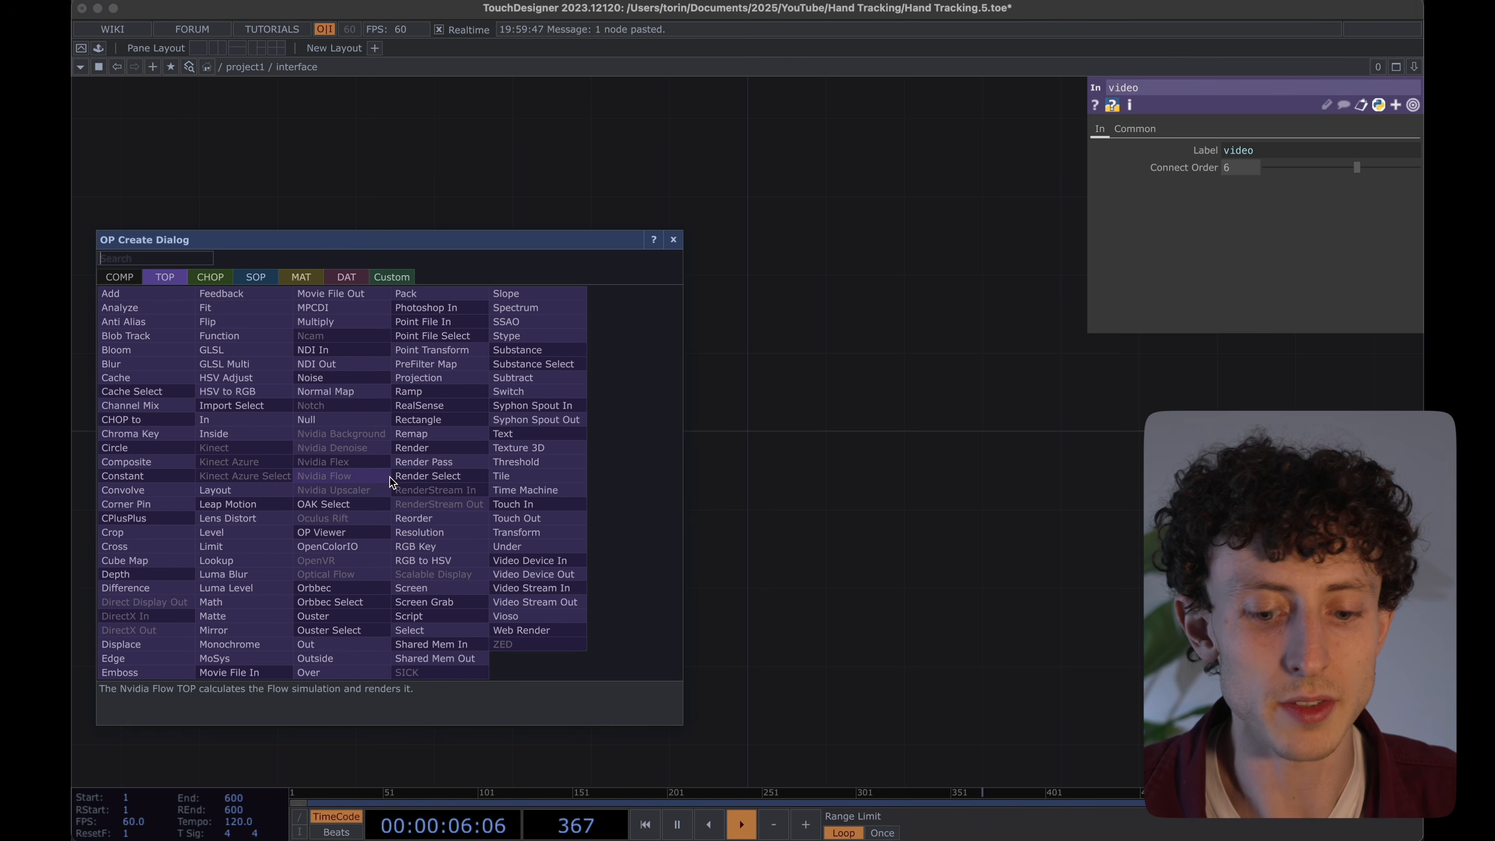
{"action": "left_click", "coordinate": [230, 276]}
{"action": "type", "text": "in"}
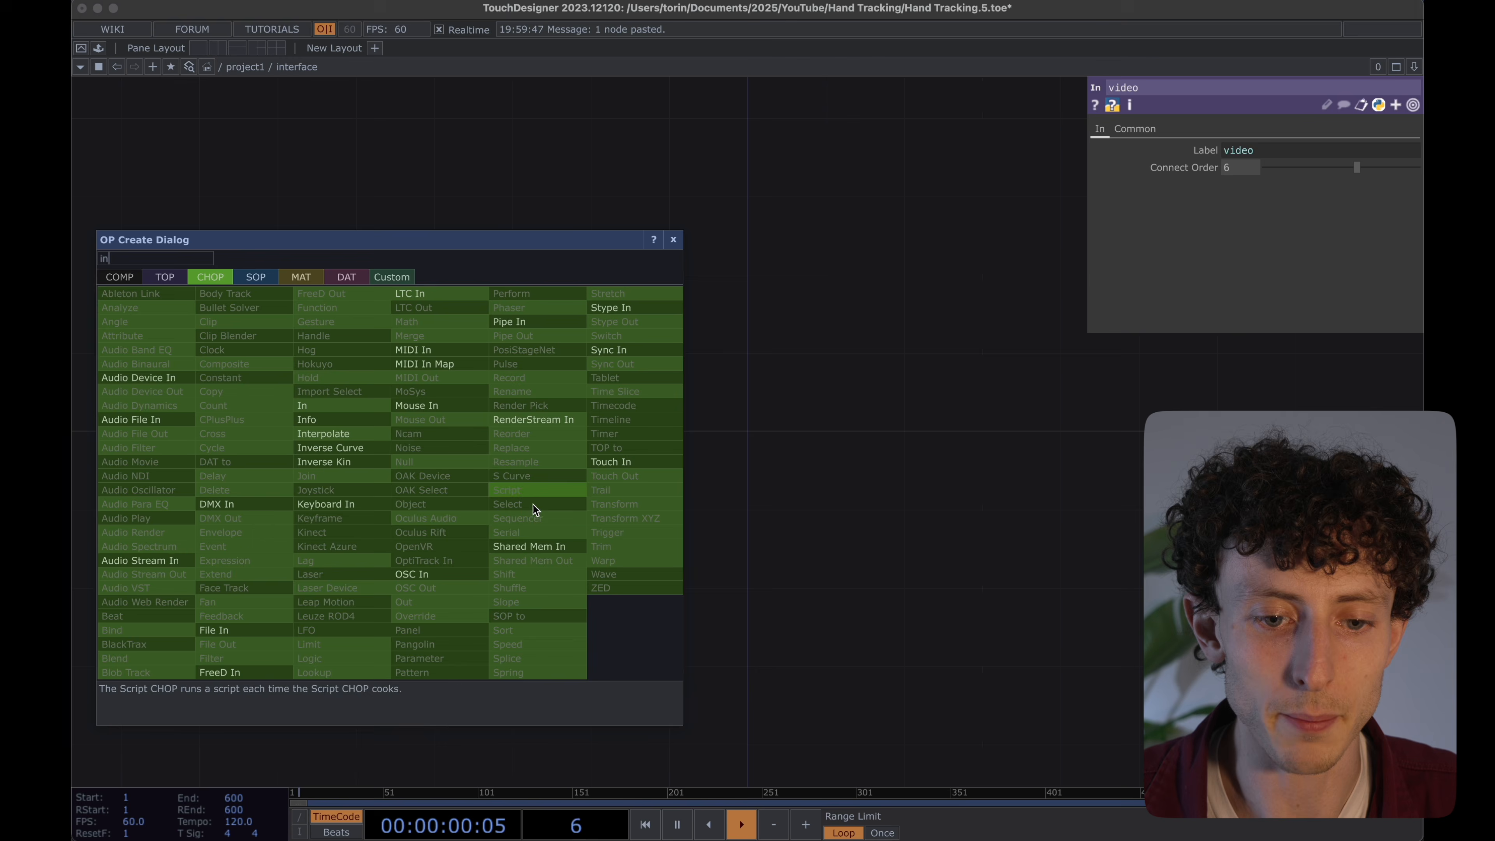
{"action": "key", "text": "Return"}
{"action": "left_click_drag", "start_coordinate": [506, 530], "coordinate": [414, 475]}
{"action": "left_click", "coordinate": [414, 475]}
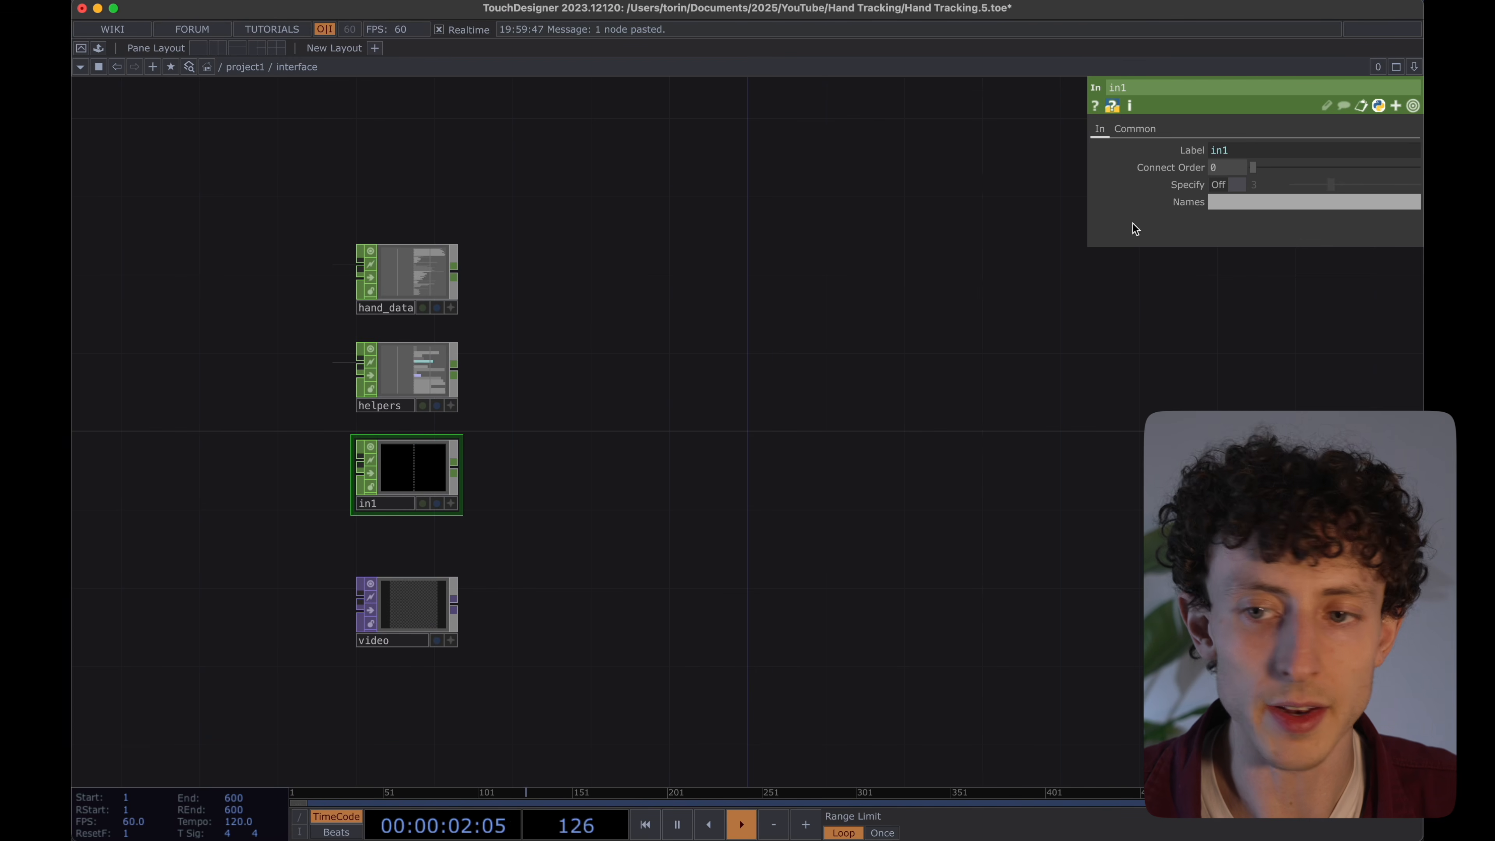
Set the new In CHOP's connect order to 3 and rename it gestures.
{"action": "key", "text": "Return"}
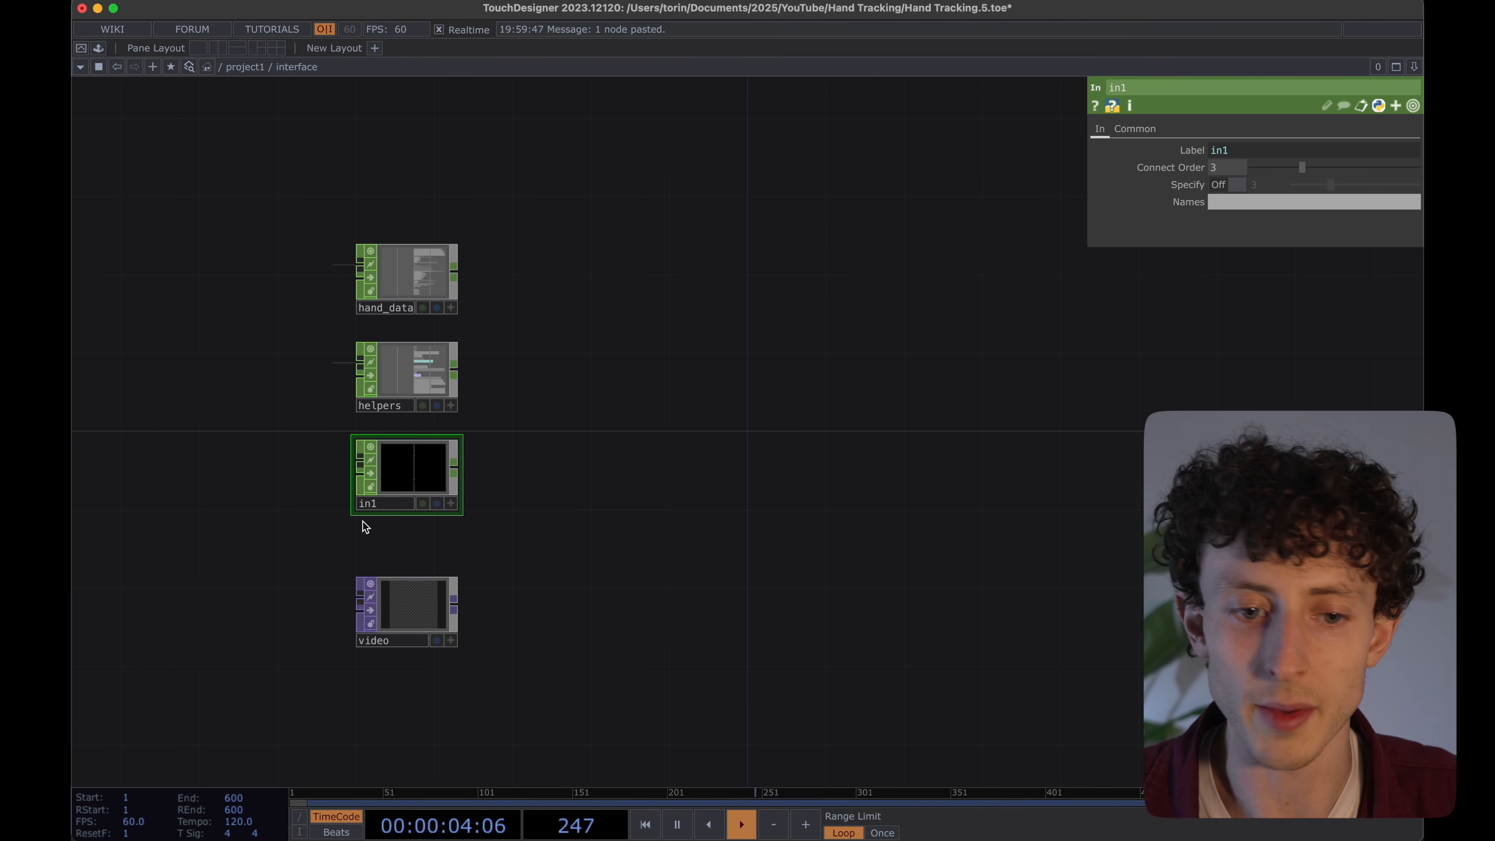
{"action": "left_click", "coordinate": [370, 503]}
{"action": "type", "text": "gestures"}
{"action": "key", "text": "Return"}
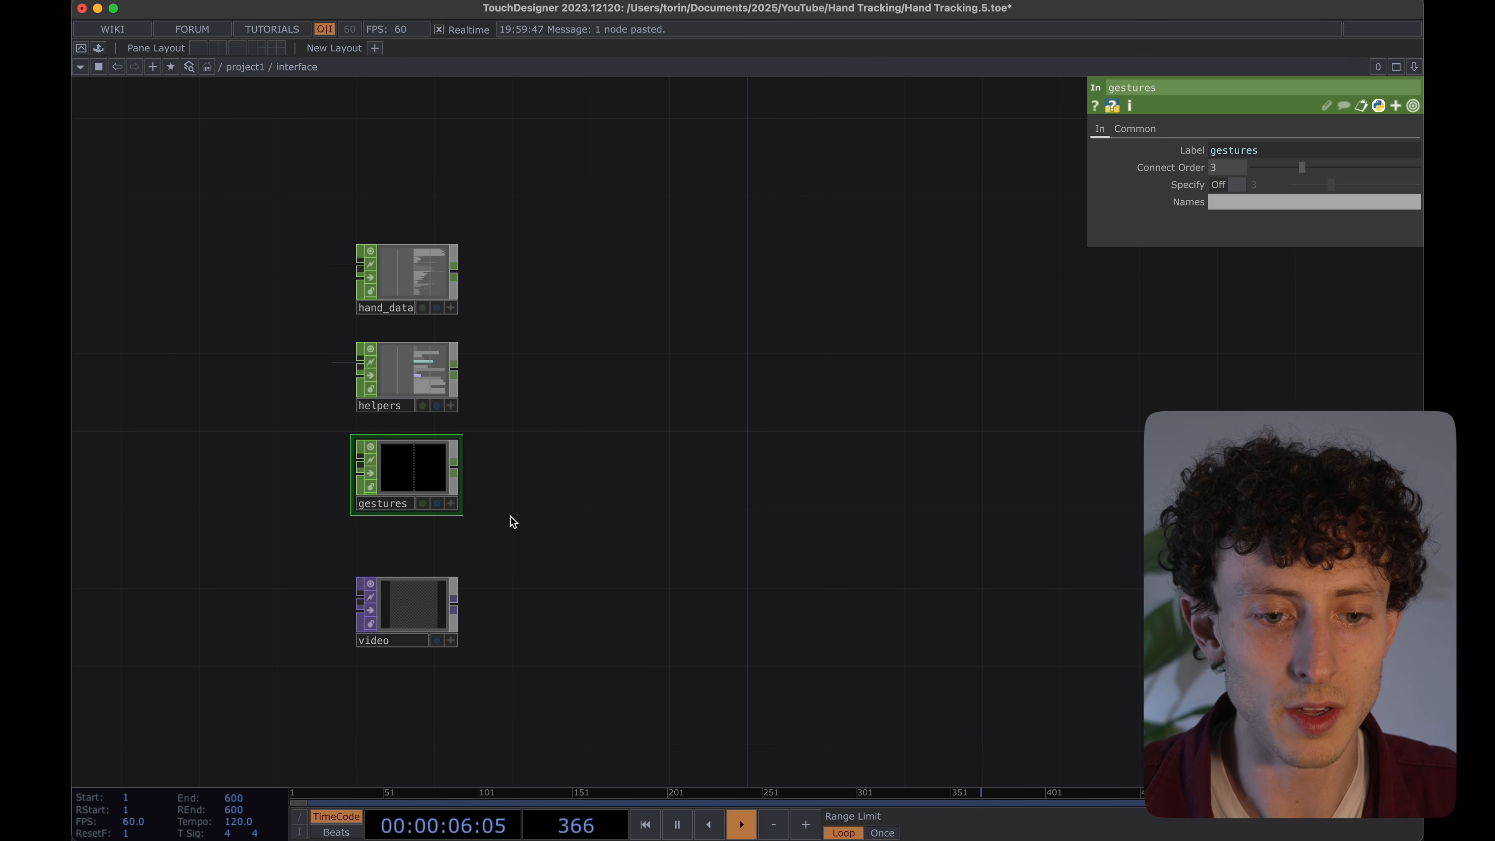
Return to project1 and connect the hand tracking component's last CHOP output to the third input of interface.
{"action": "key", "text": "u"}
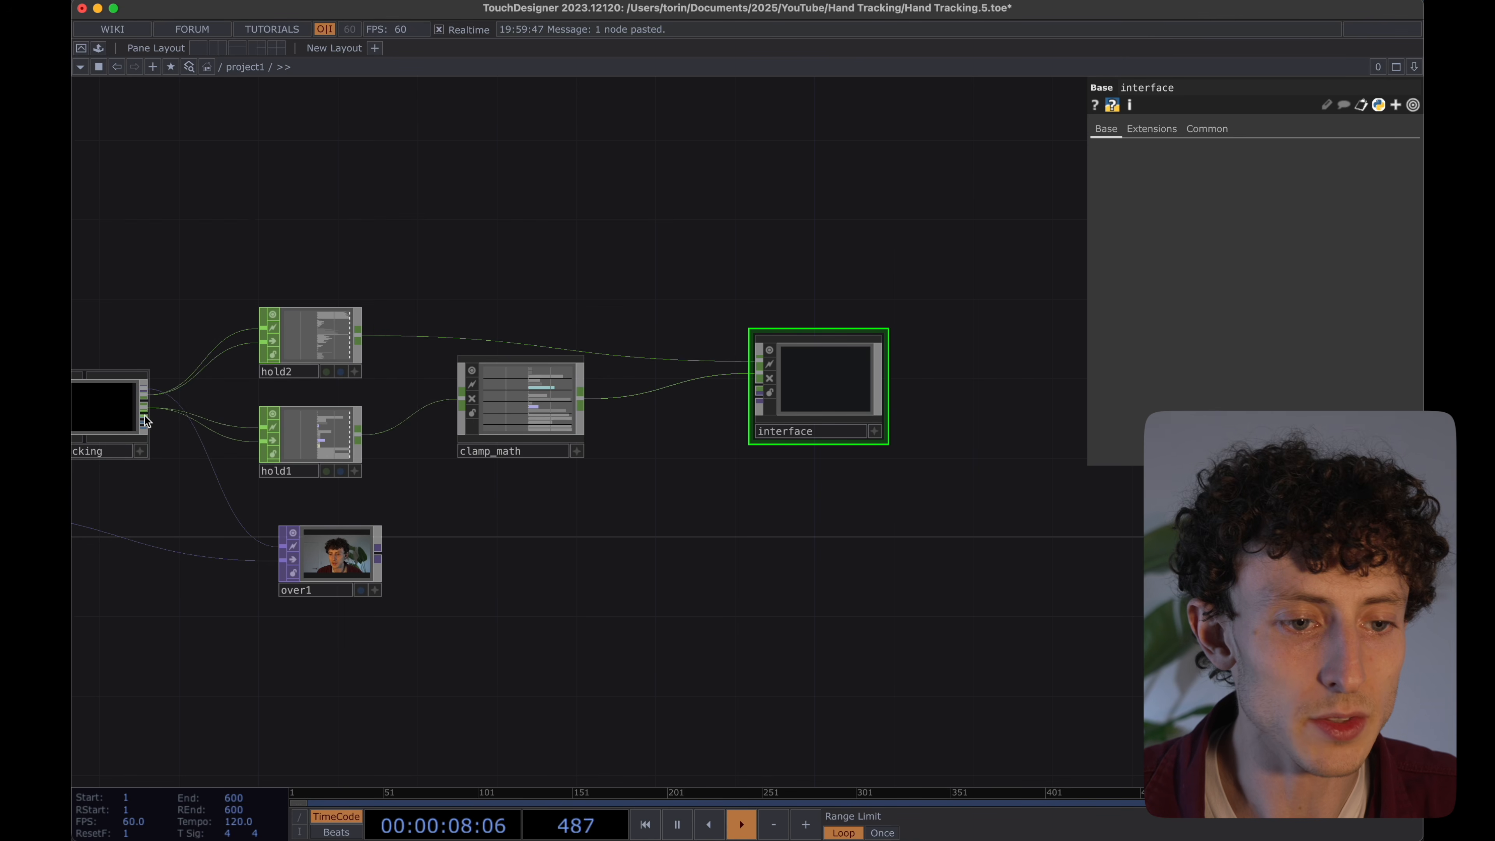
{"action": "scroll", "coordinate": [174, 416], "scroll_direction": "up", "scroll_amount": 2}
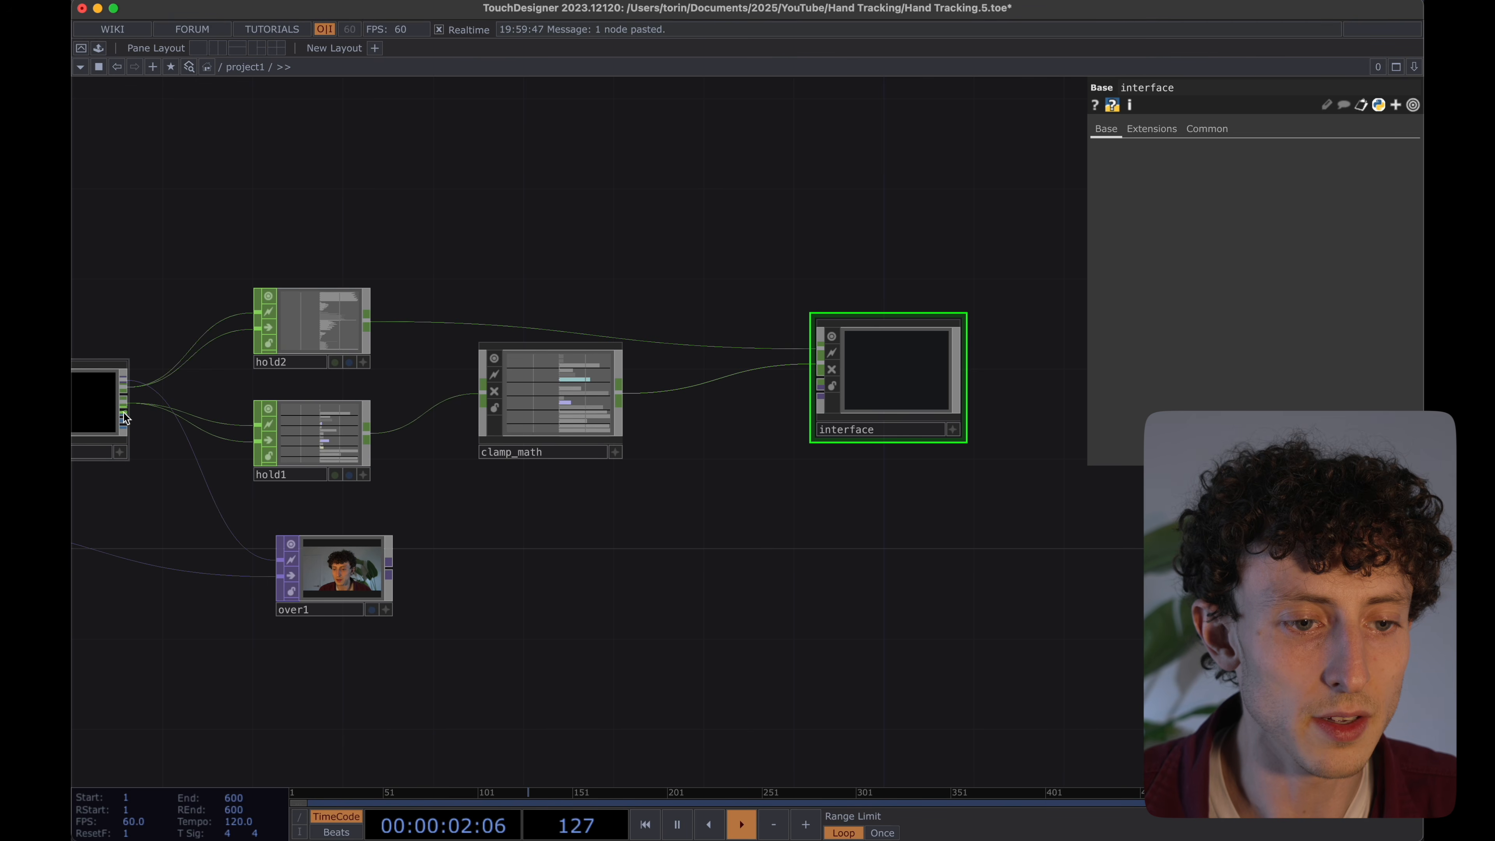
{"action": "scroll", "coordinate": [123, 417], "scroll_direction": "up", "scroll_amount": 5}
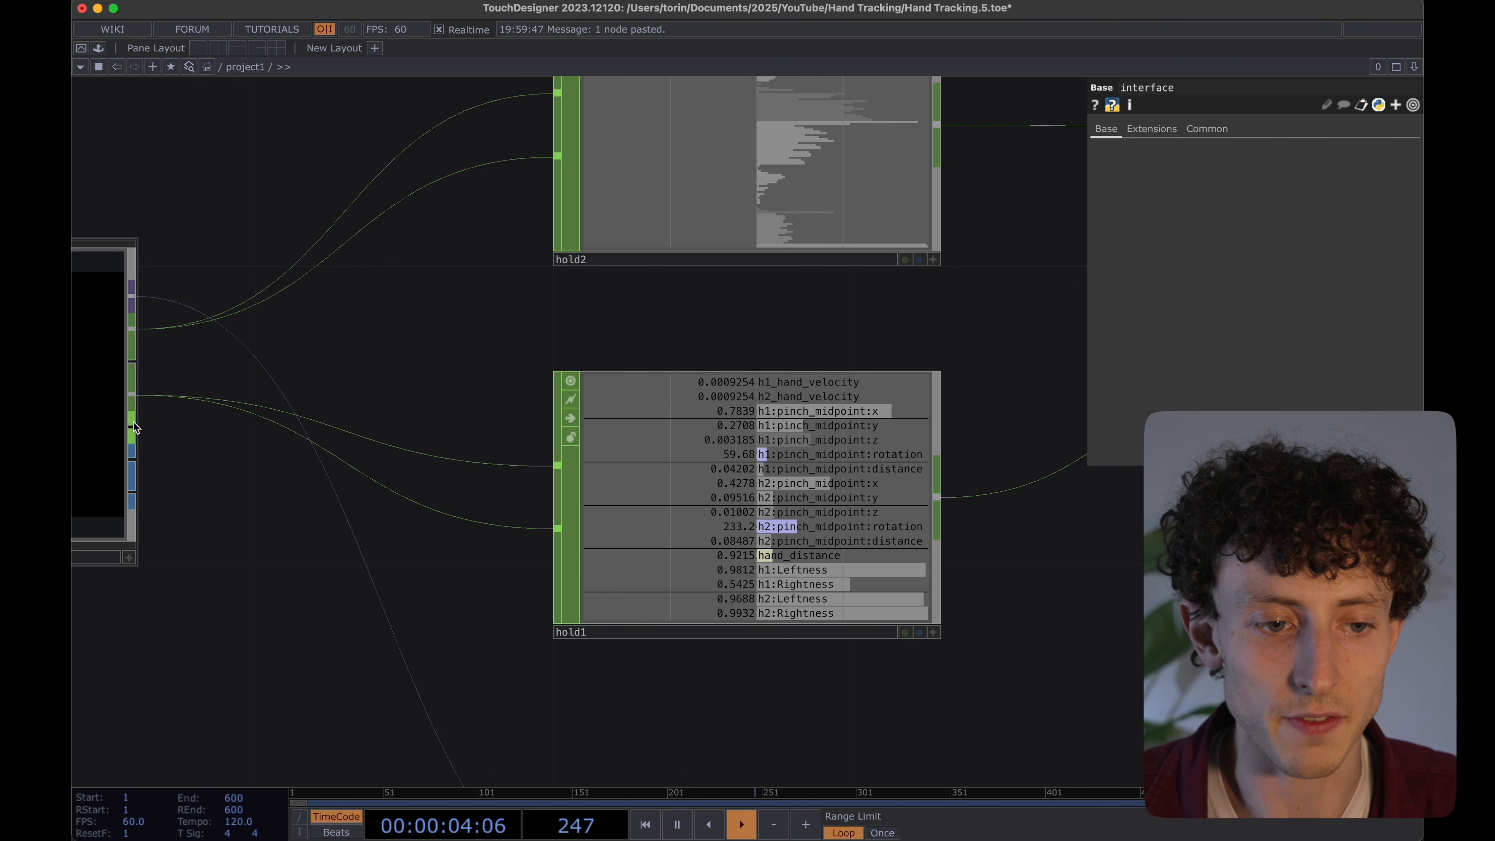
{"action": "scroll", "coordinate": [133, 424], "scroll_direction": "down", "scroll_amount": 4}
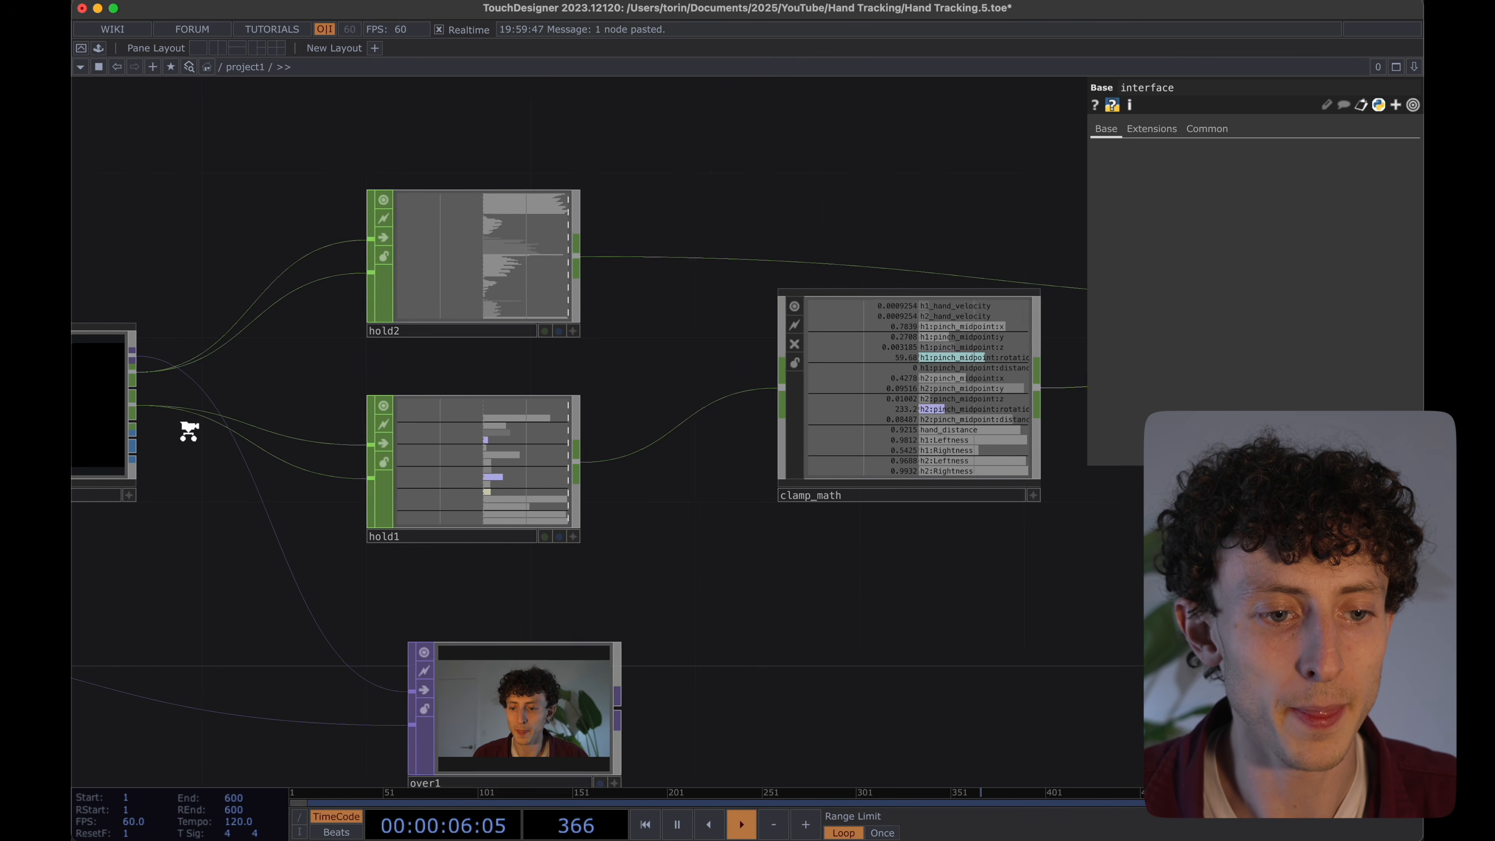
{"action": "scroll", "coordinate": [189, 431], "scroll_direction": "down", "scroll_amount": 3}
{"action": "left_click_drag", "start_coordinate": [154, 420], "coordinate": [916, 395]}
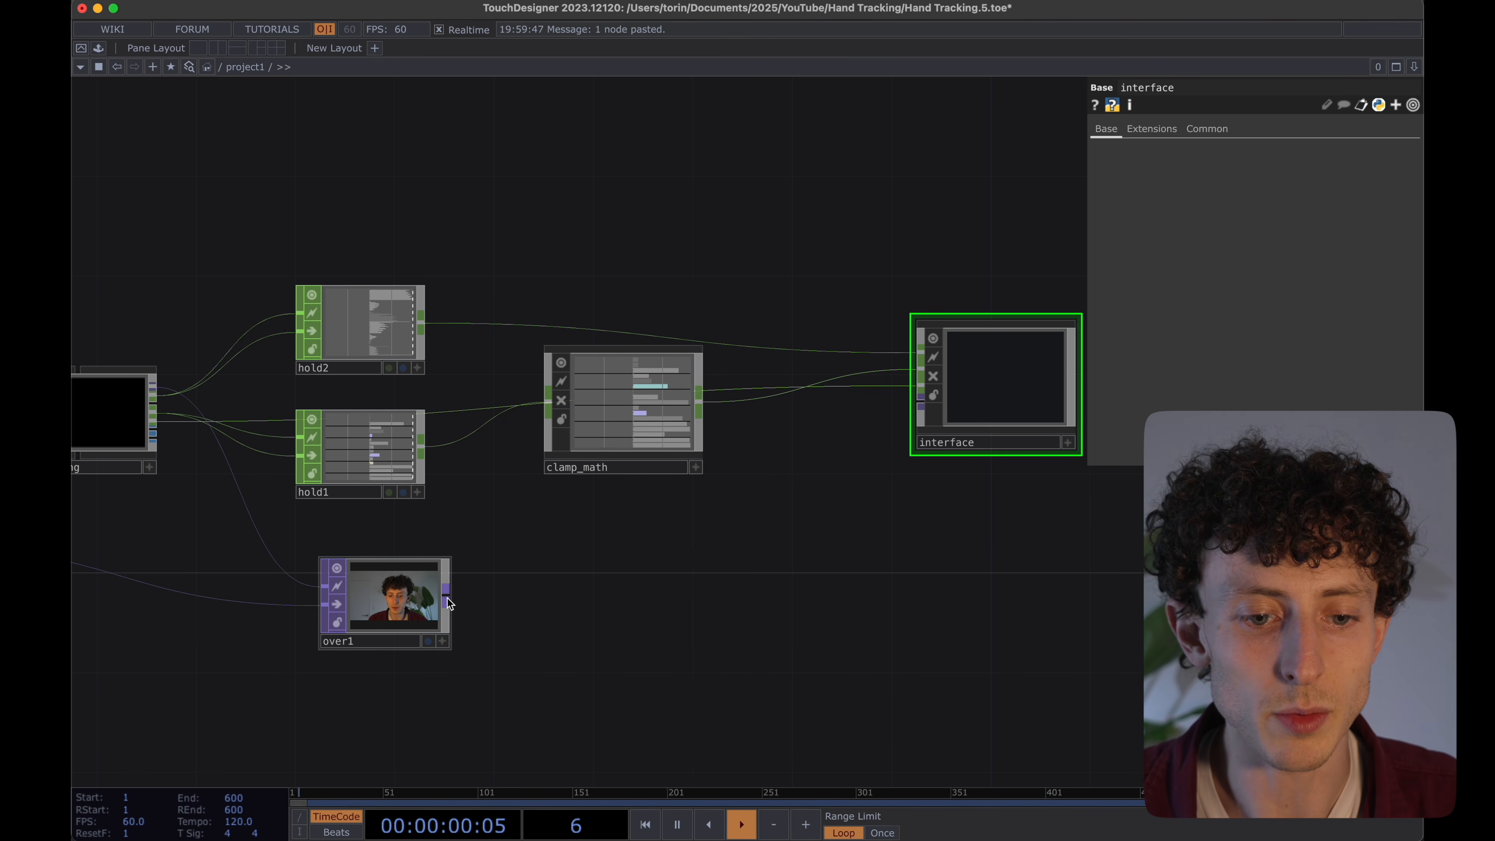
Connect over1 to the video input of interface and move clamp_math up level with interface.
{"action": "left_click_drag", "start_coordinate": [446, 589], "coordinate": [920, 406]}
{"action": "left_click_drag", "start_coordinate": [874, 542], "coordinate": [744, 568]}
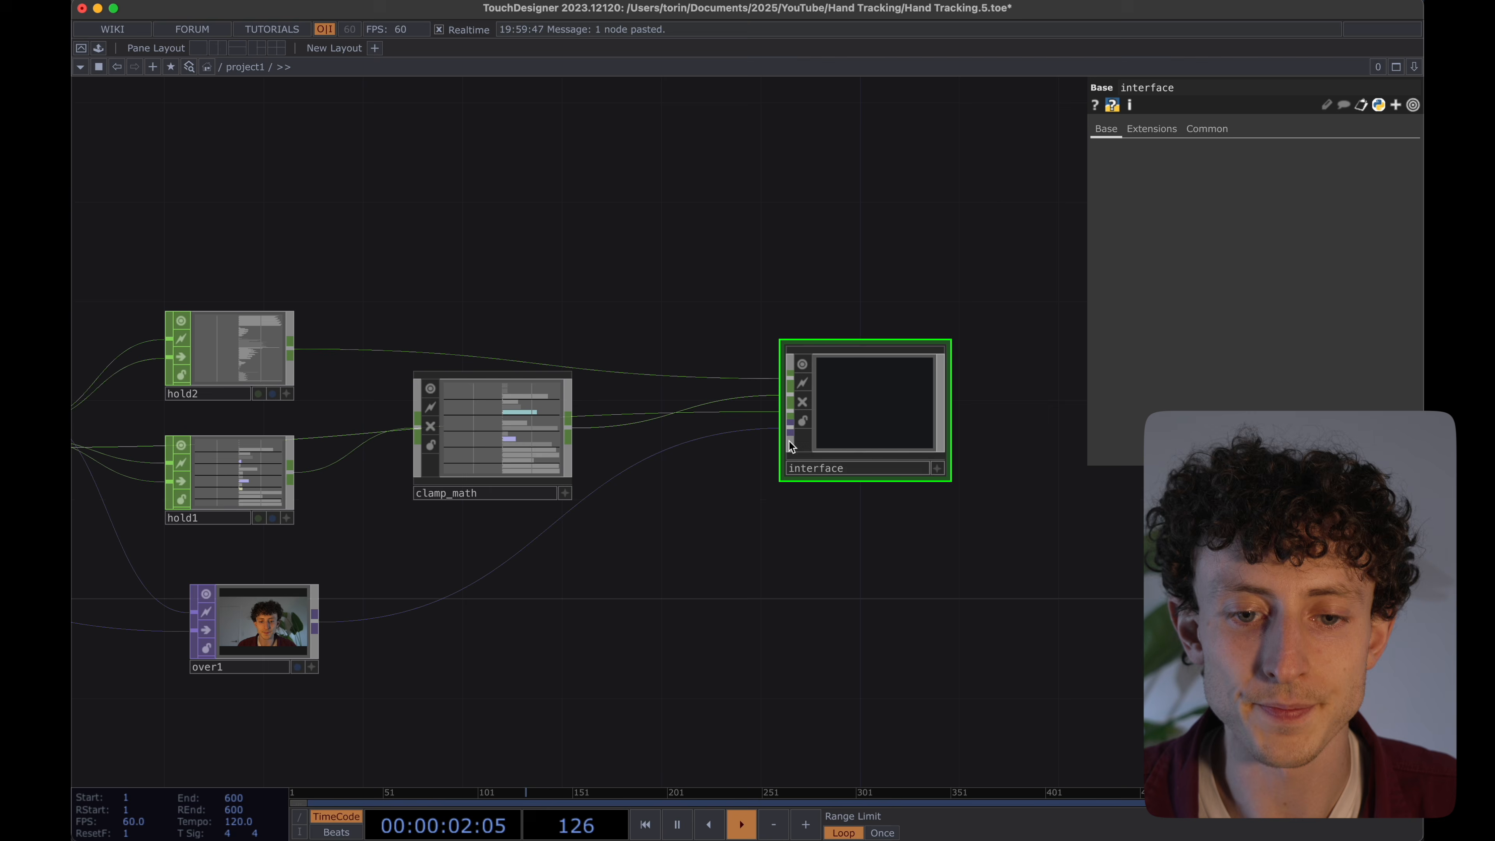
{"action": "left_click_drag", "start_coordinate": [547, 431], "coordinate": [548, 406]}
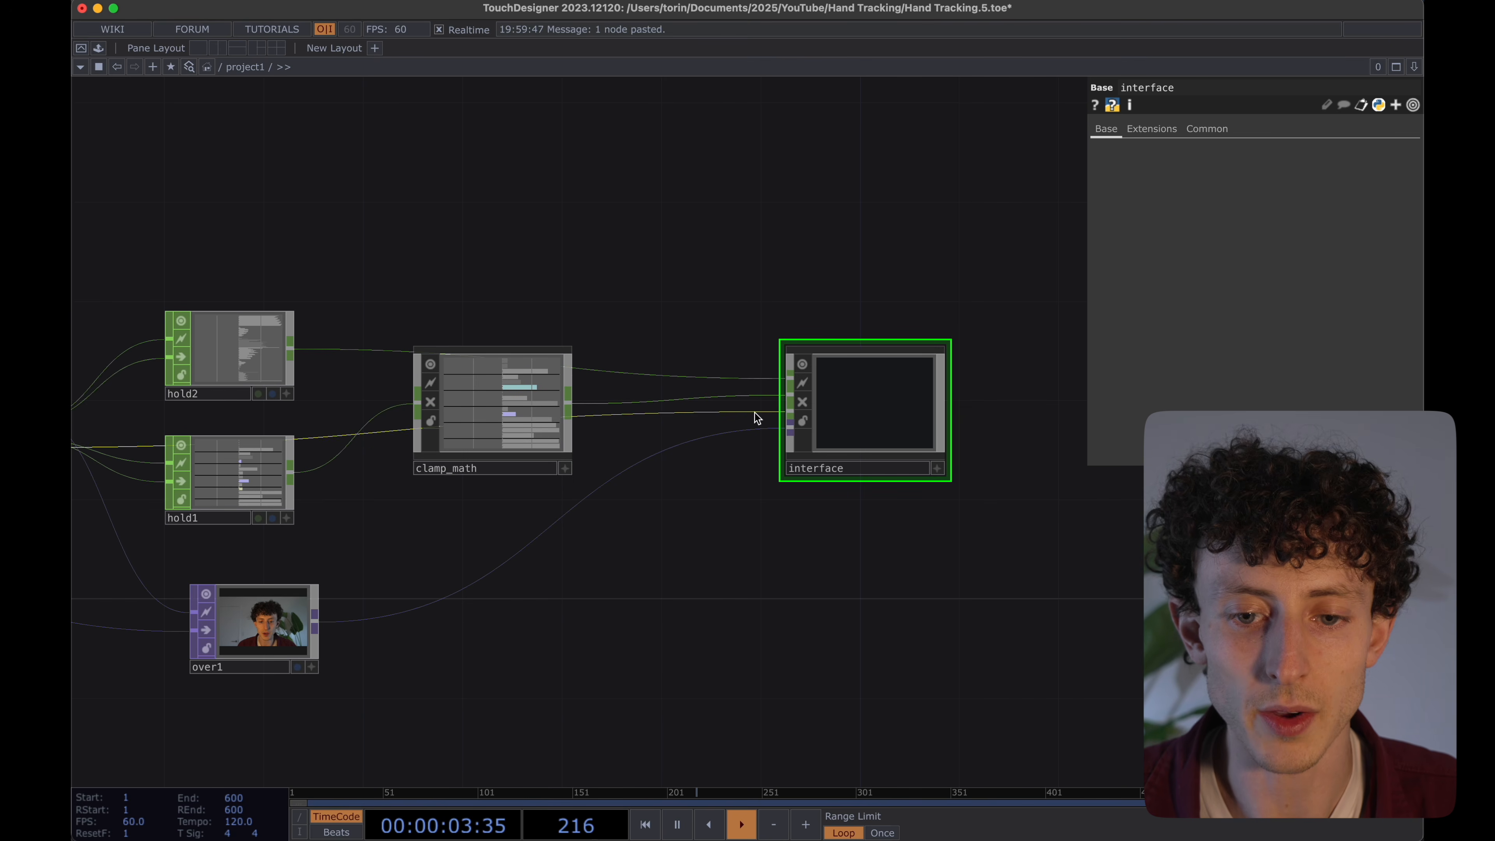
Enter the interface component and append a Null CHOP to hand_data, leaving a gap between them.
{"action": "double_click", "coordinate": [874, 418]}
{"action": "left_click_drag", "start_coordinate": [987, 468], "coordinate": [738, 472]}
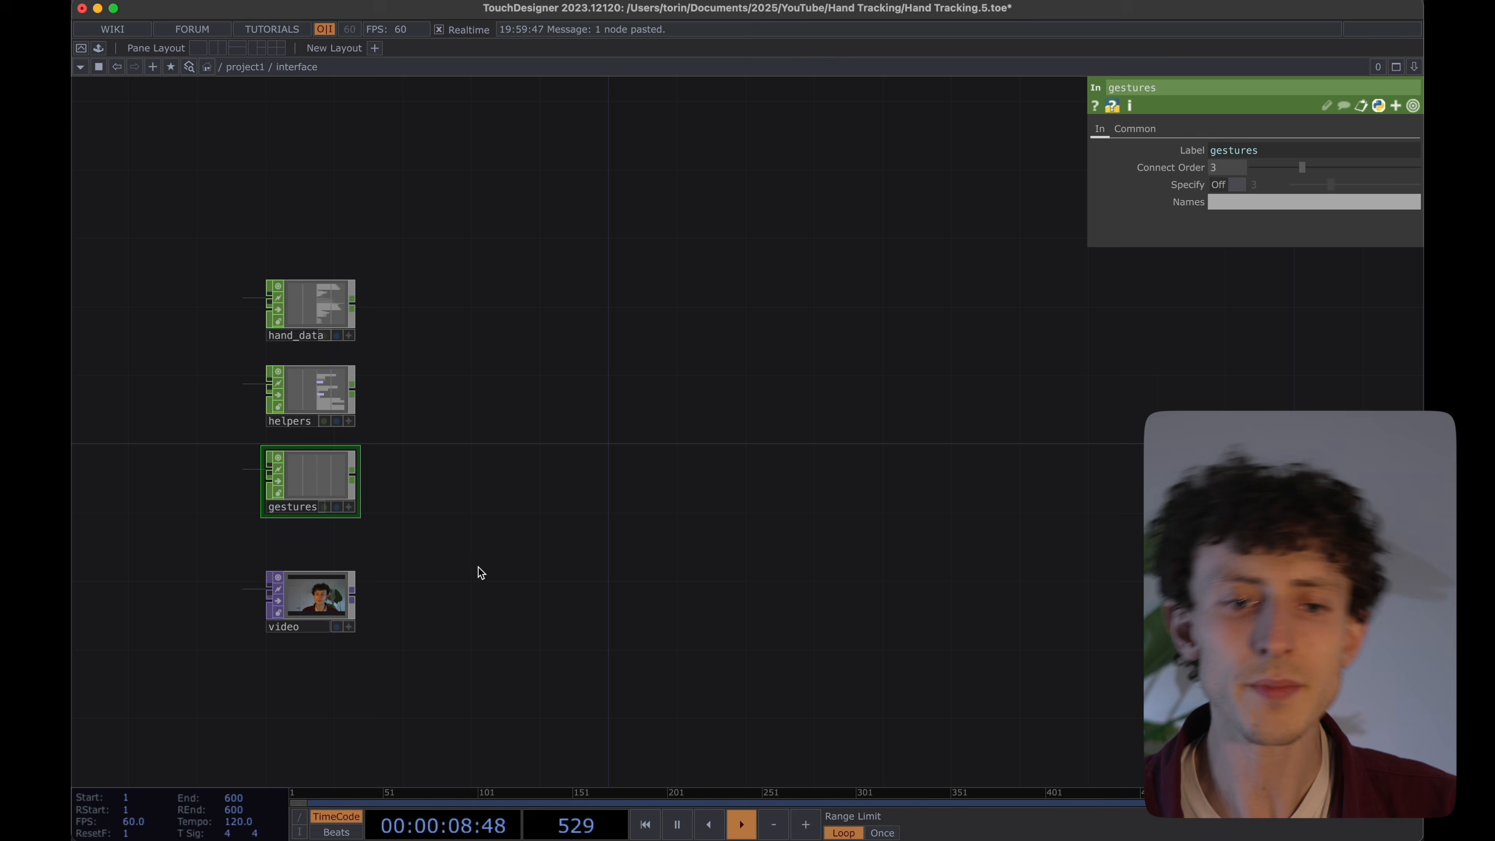
{"action": "scroll", "coordinate": [330, 607], "scroll_direction": "up", "scroll_amount": 5}
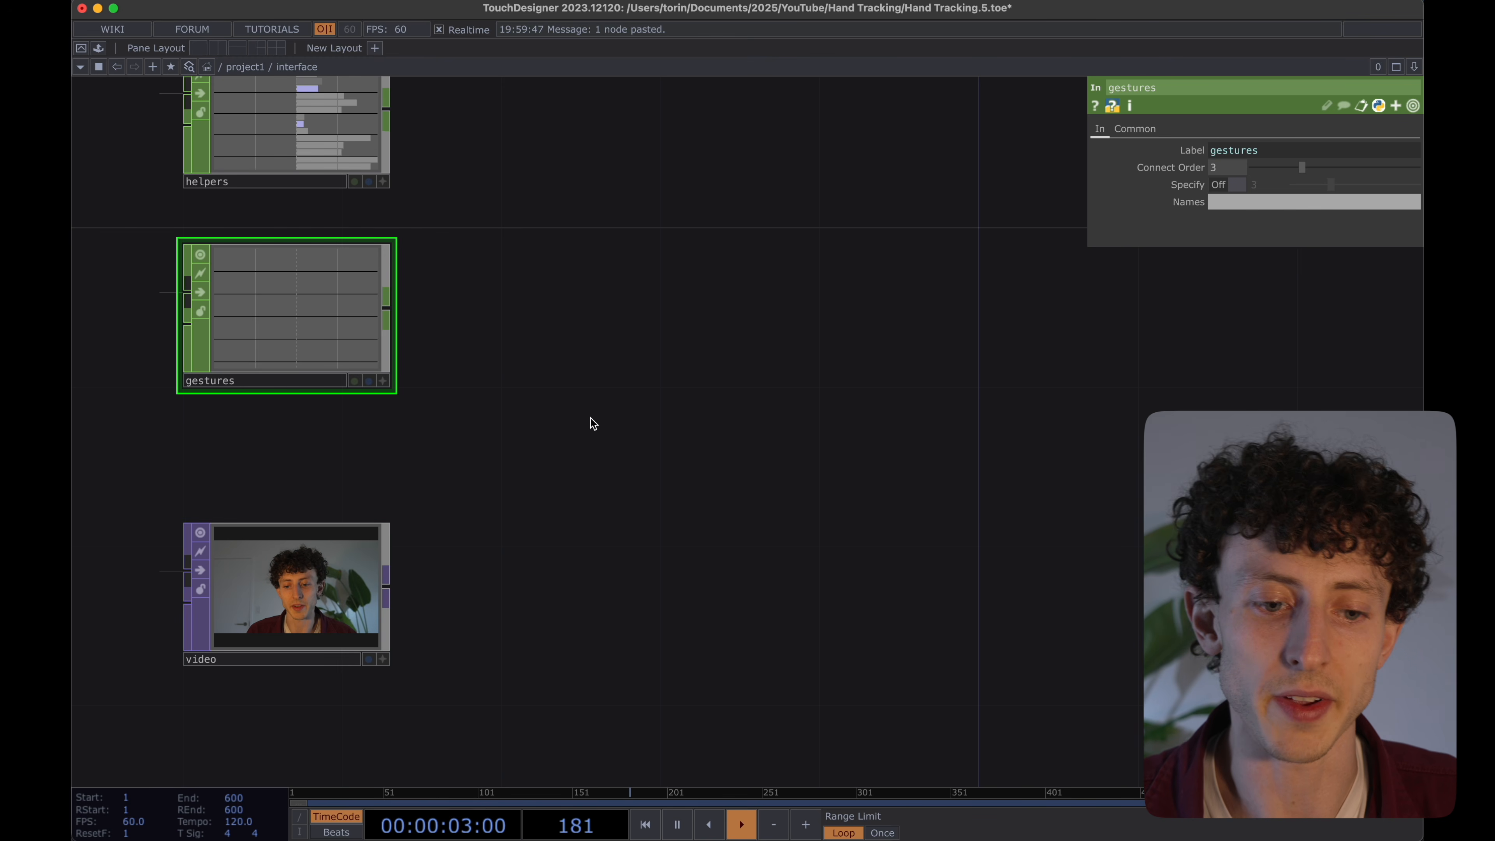
{"action": "scroll", "coordinate": [589, 383], "scroll_direction": "down", "scroll_amount": 3}
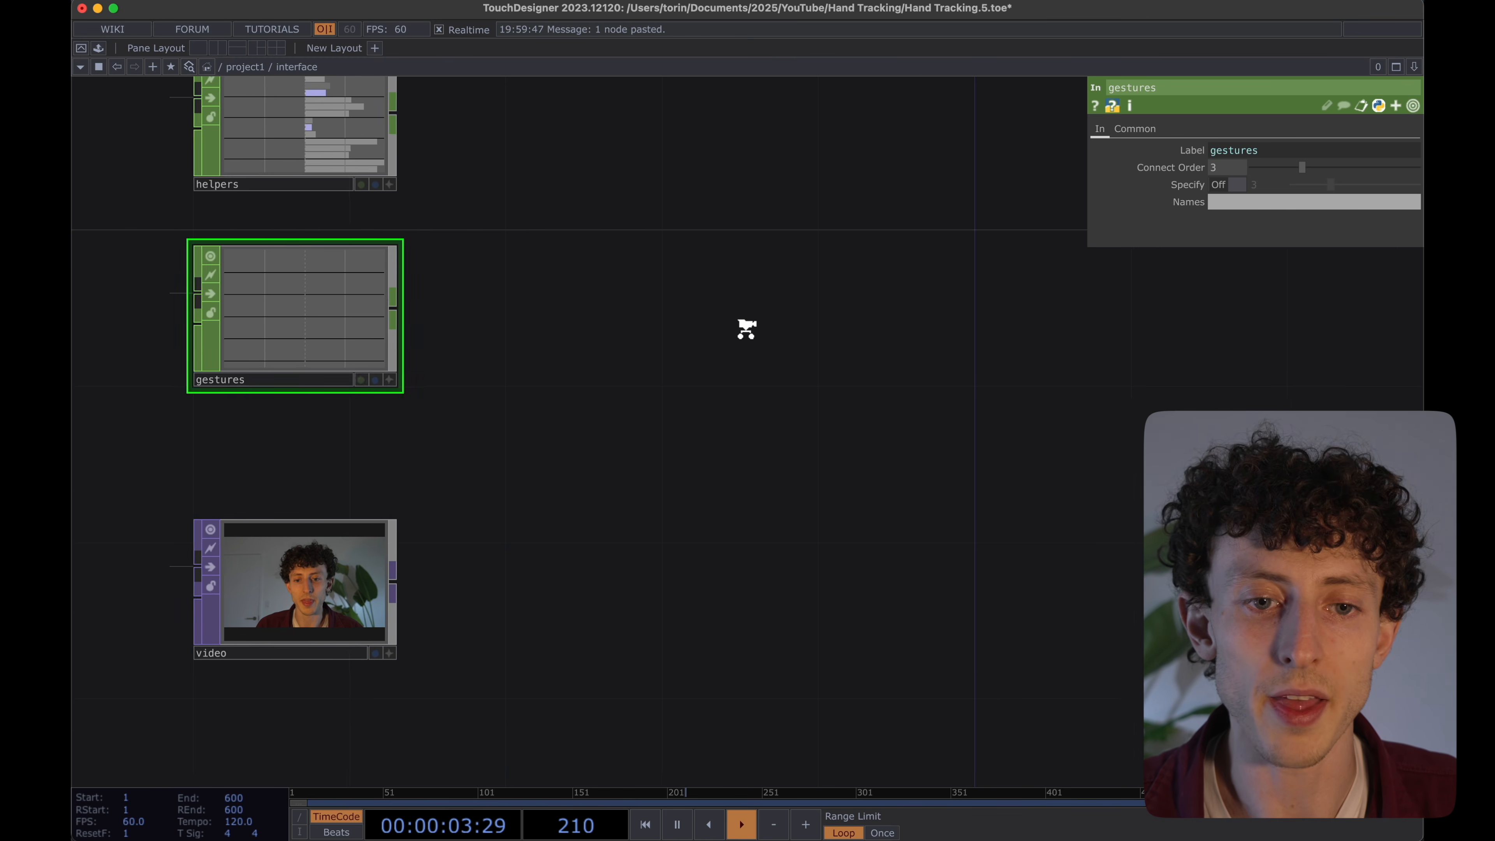
{"action": "left_click_drag", "start_coordinate": [589, 383], "coordinate": [460, 491]}
{"action": "left_click", "coordinate": [223, 323]}
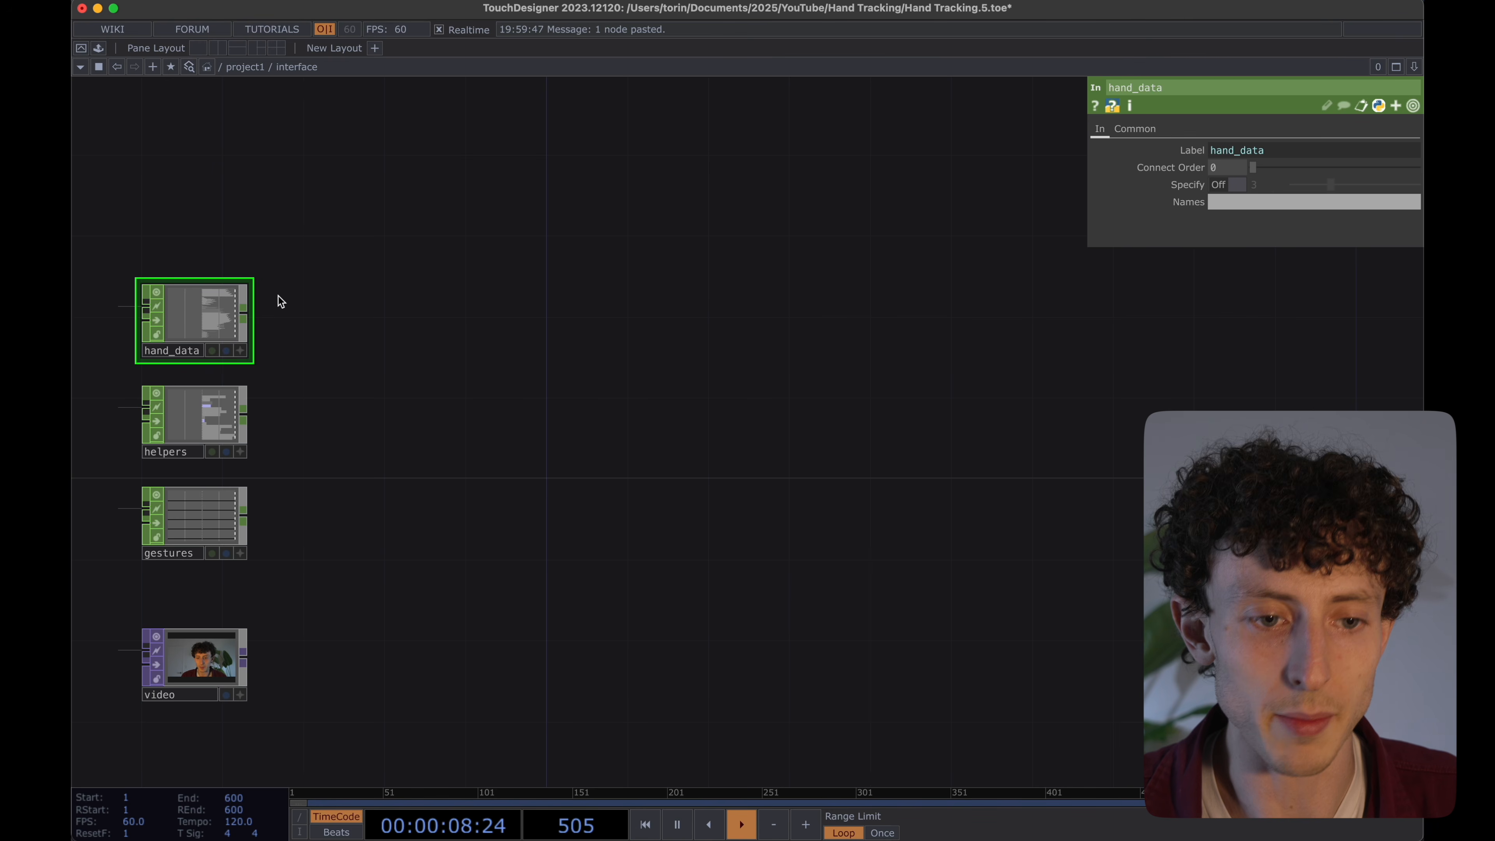
{"action": "right_click", "coordinate": [246, 314]}
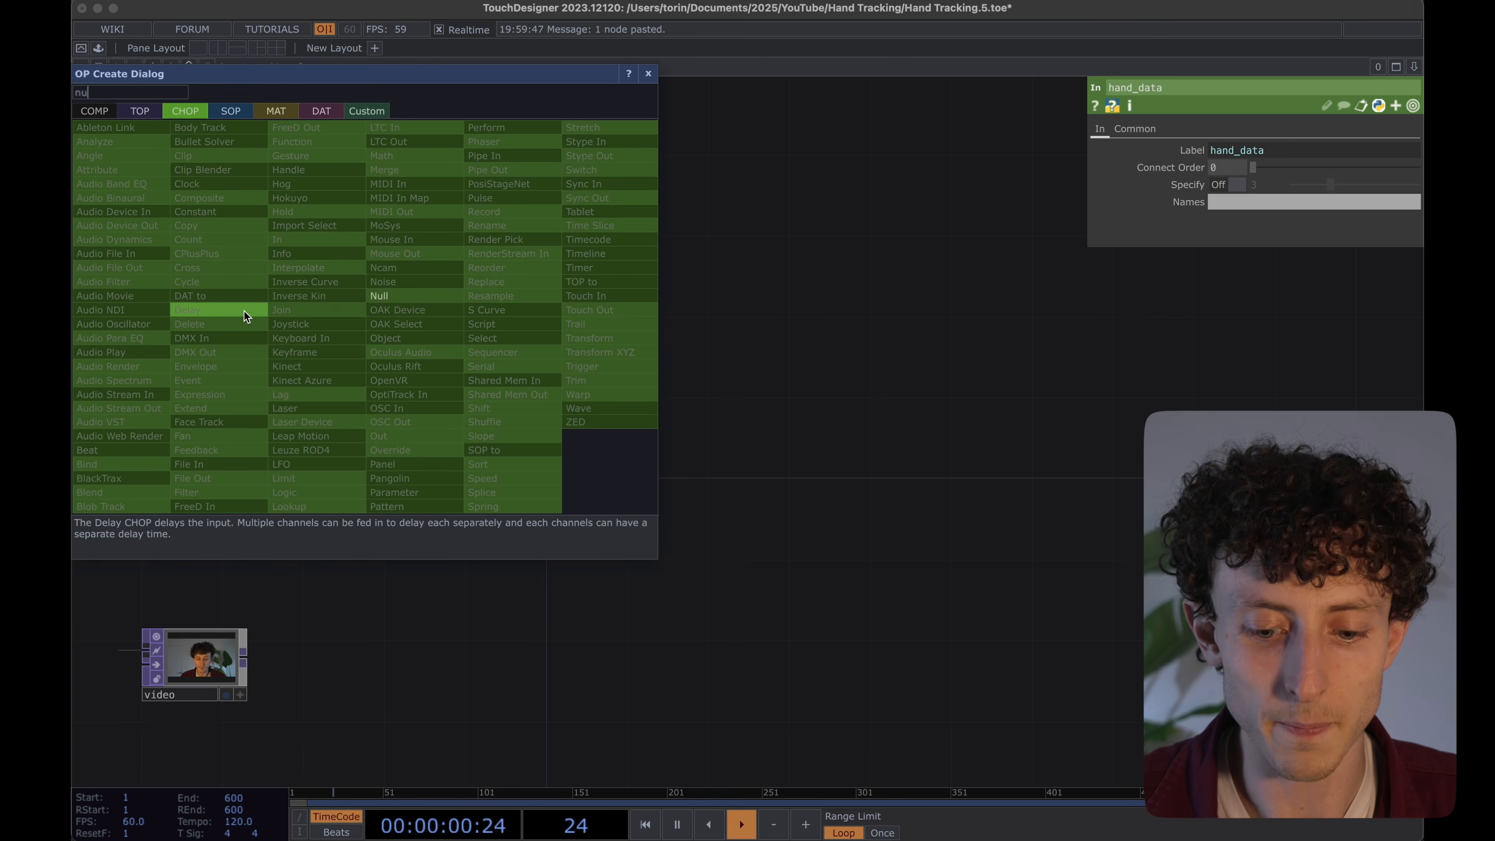
{"action": "left_click", "coordinate": [244, 312]}
{"action": "left_click", "coordinate": [568, 314]}
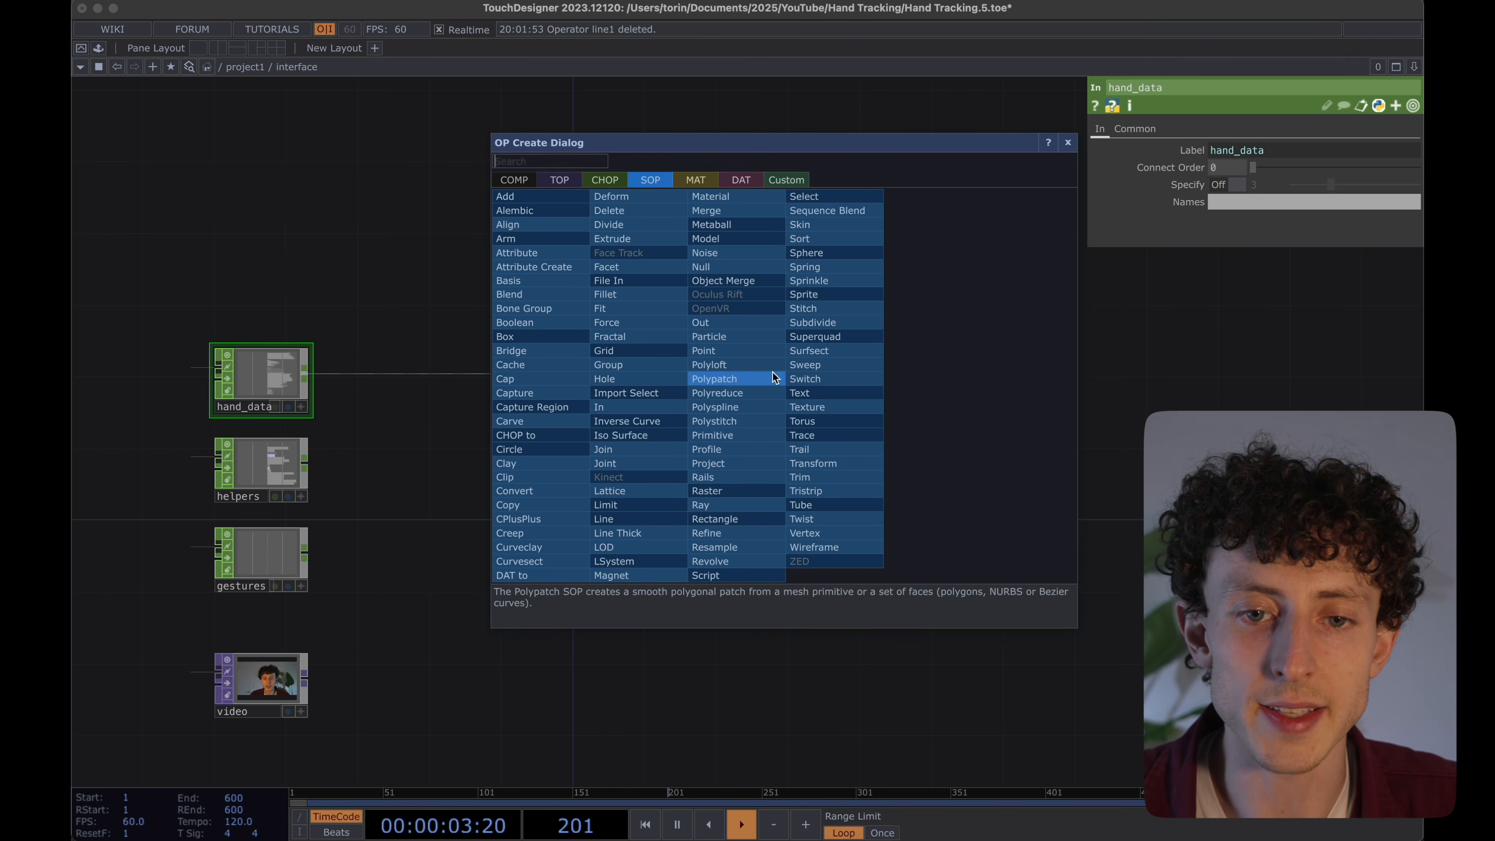
Place a Line SOP to the right of null1 and shift null1 slightly closer to hand_data.
{"action": "left_click", "coordinate": [619, 532]}
{"action": "left_click", "coordinate": [835, 382]}
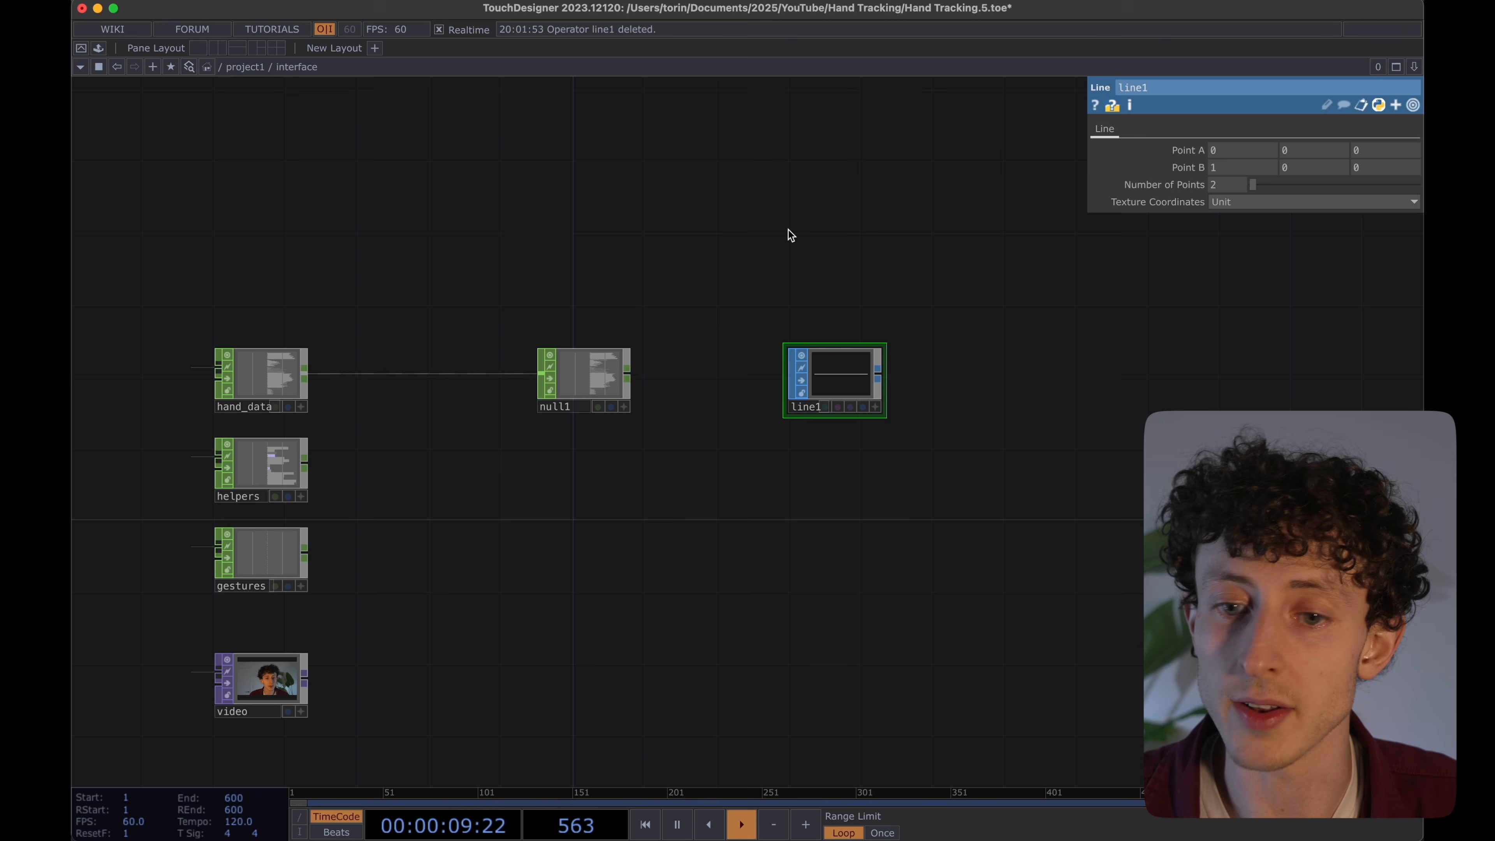
{"action": "left_click_drag", "start_coordinate": [603, 378], "coordinate": [566, 379]}
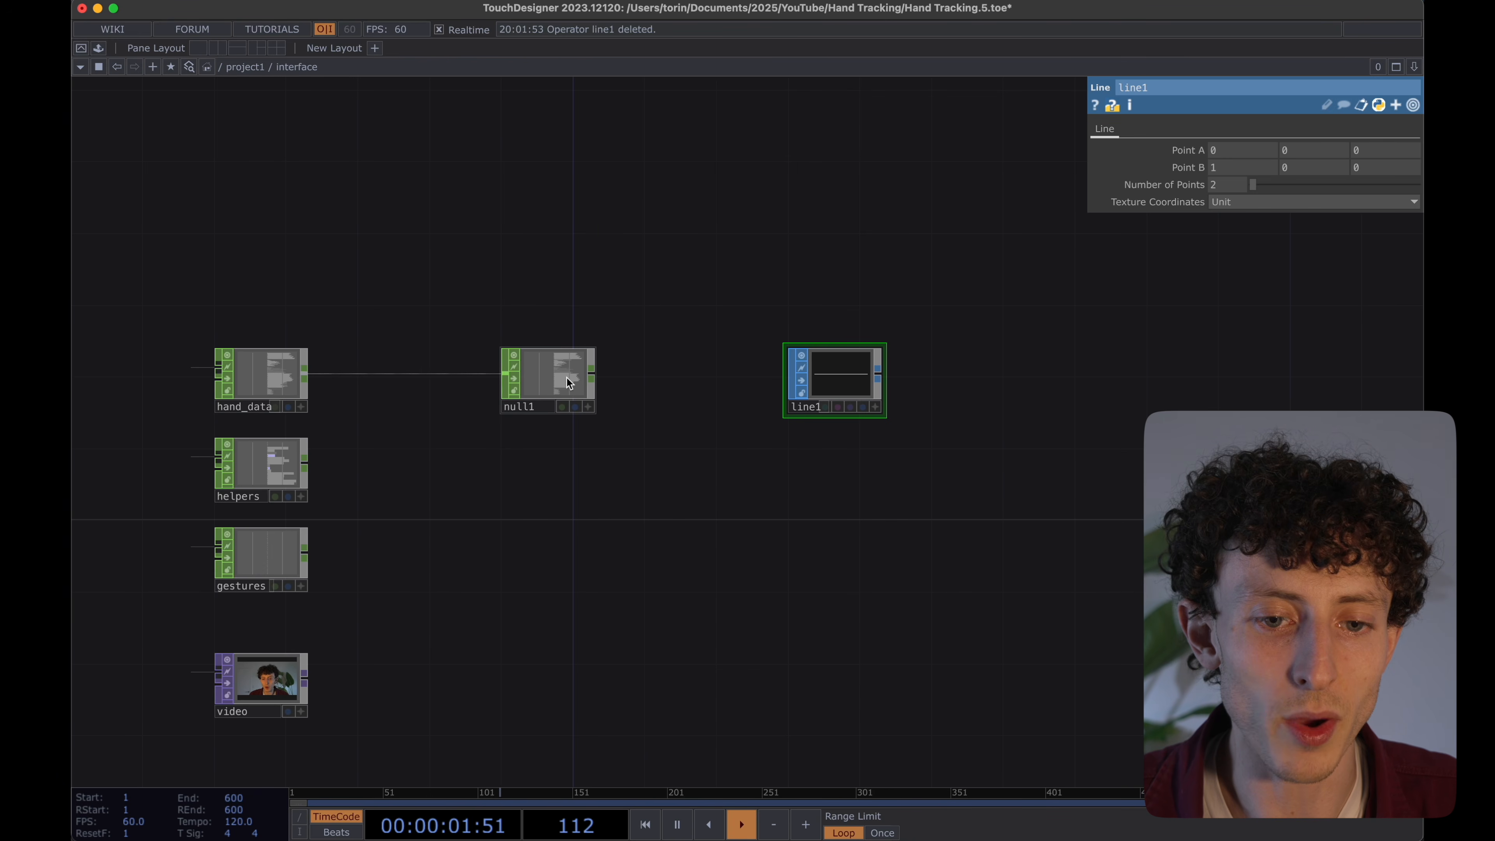
Insert a Select CHOP on the wire between hand_data and null1.
{"action": "right_click", "coordinate": [446, 372]}
{"action": "left_click", "coordinate": [486, 356]}
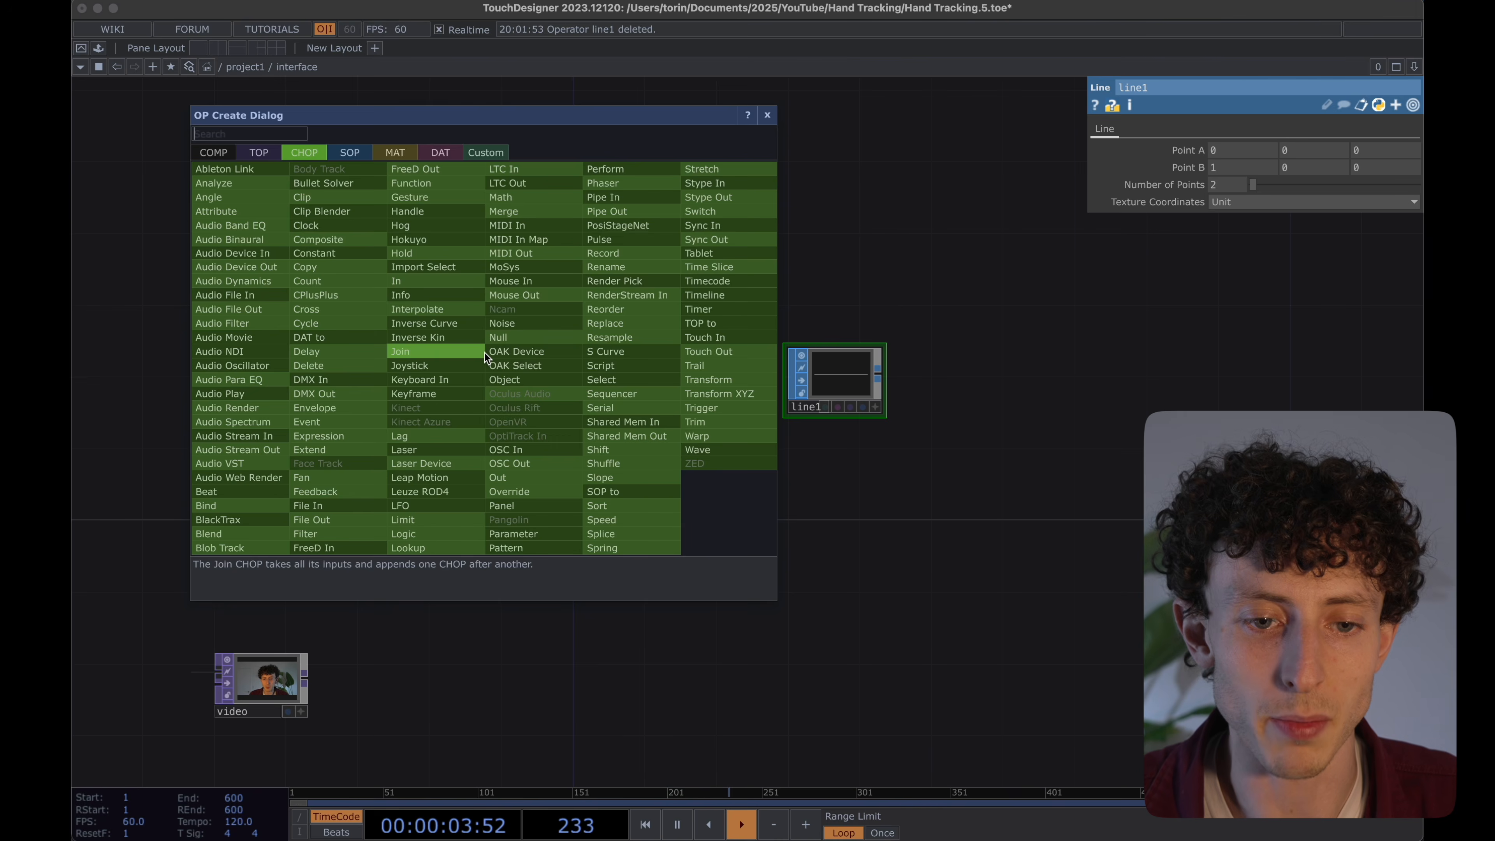
{"action": "left_click", "coordinate": [484, 353]}
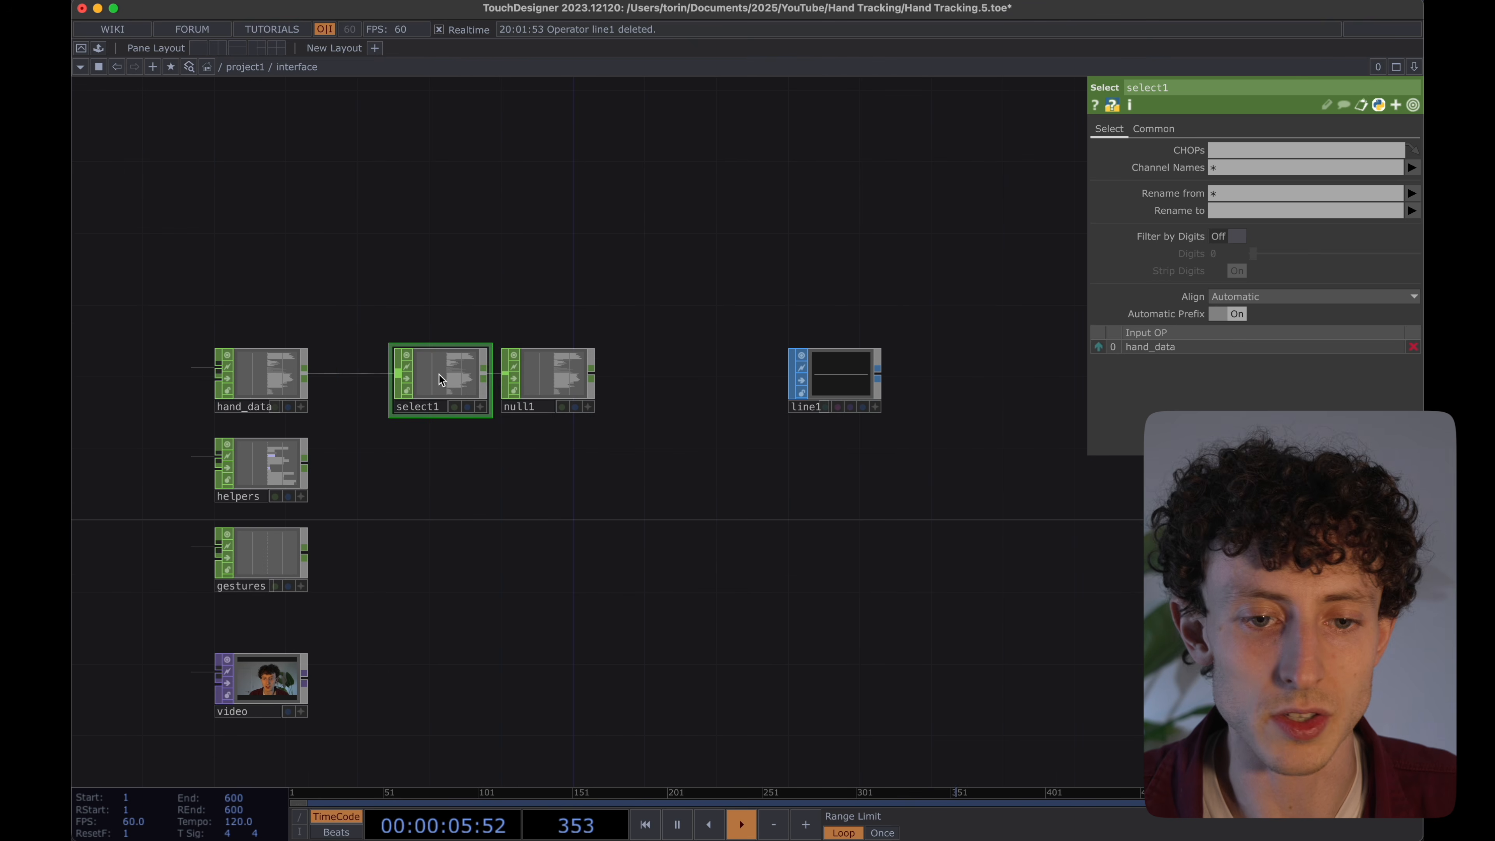
Set select1's Channel Names to h1:index_finger_tip:* to pick all axes of the first hand's index fingertip.
{"action": "left_click", "coordinate": [1411, 169]}
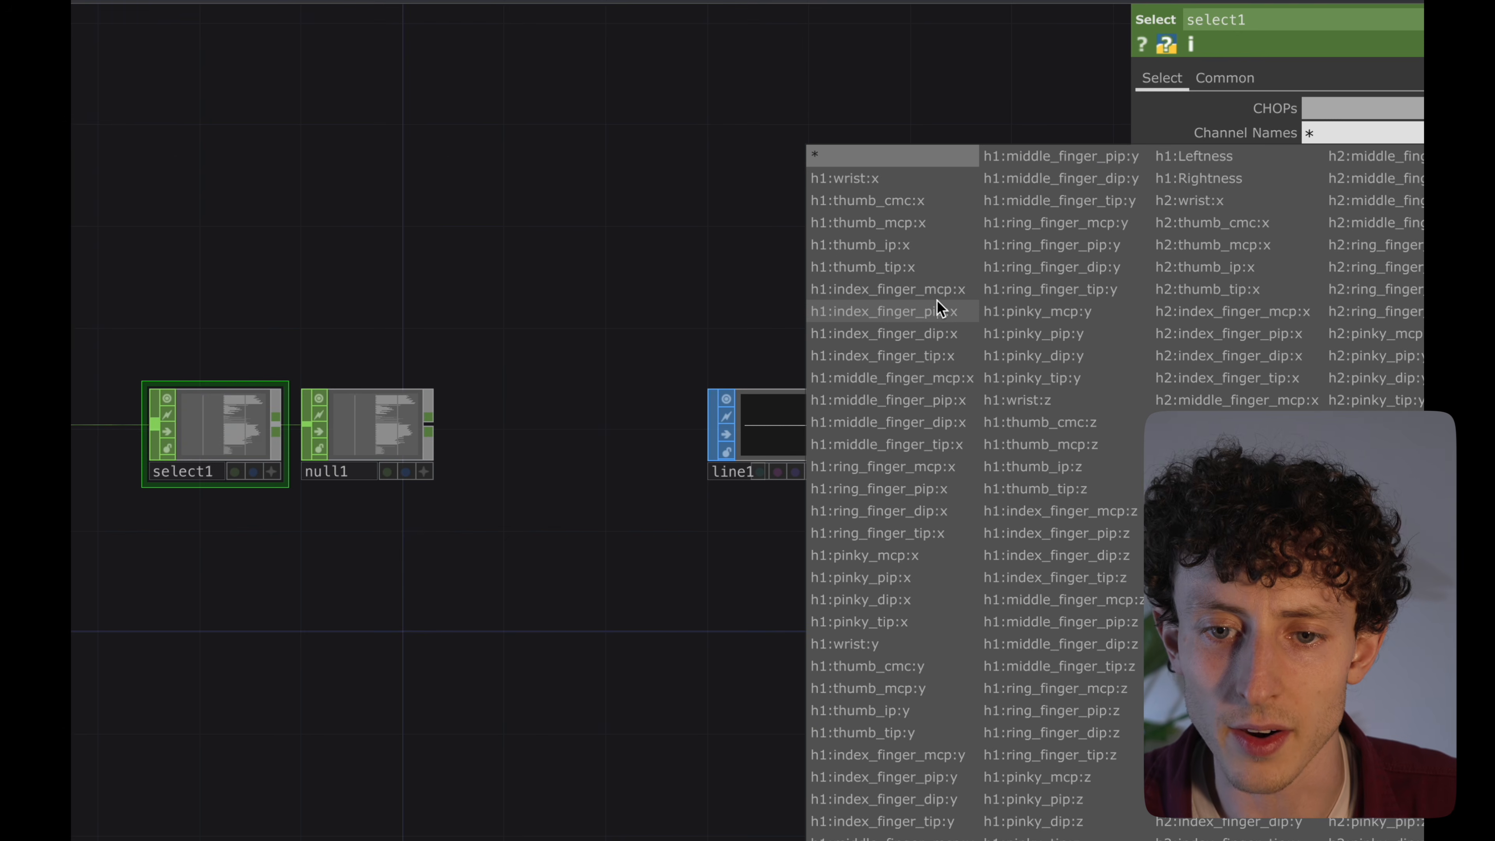
{"action": "left_click", "coordinate": [950, 357]}
{"action": "scroll", "coordinate": [448, 377], "scroll_direction": "up", "scroll_amount": 5}
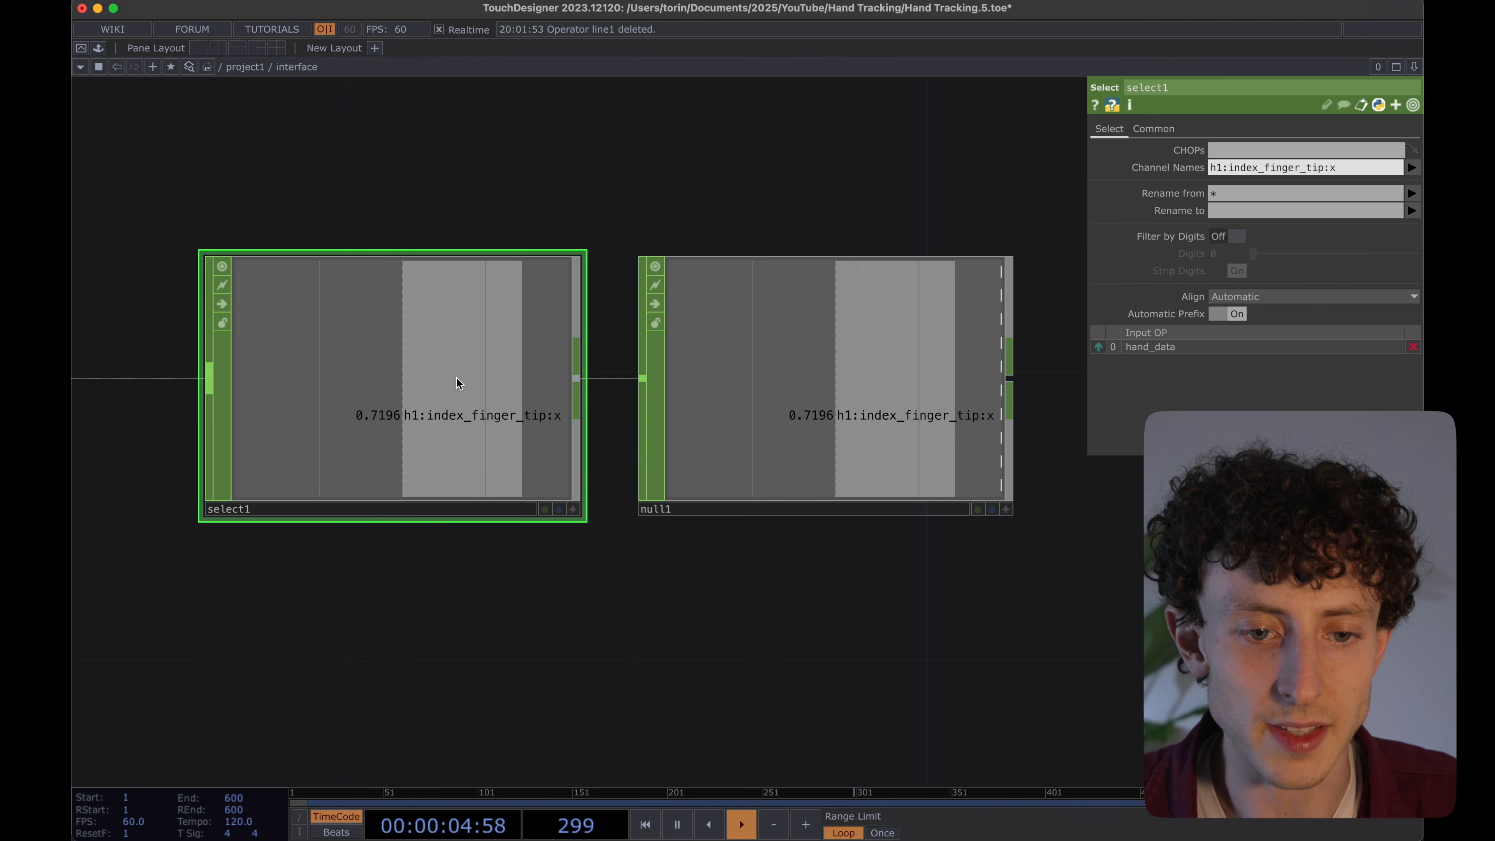
{"action": "left_click", "coordinate": [1348, 168]}
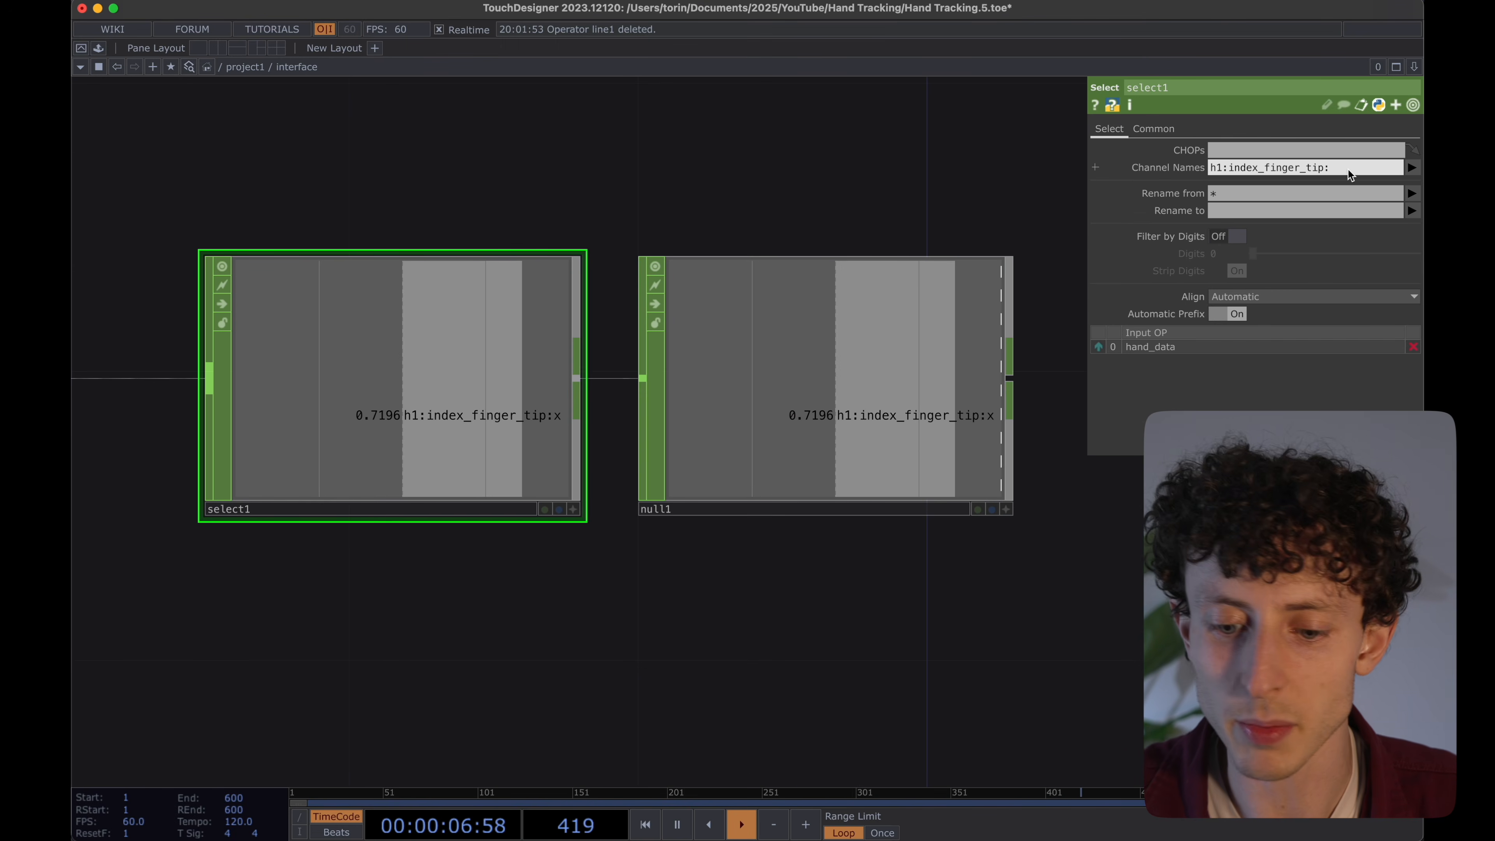
{"action": "type", "text": "*"}
{"action": "key", "text": "Return"}
{"action": "scroll", "coordinate": [874, 608], "scroll_direction": "right", "scroll_amount": 3}
{"action": "scroll", "coordinate": [962, 552], "scroll_direction": "down", "scroll_amount": 3}
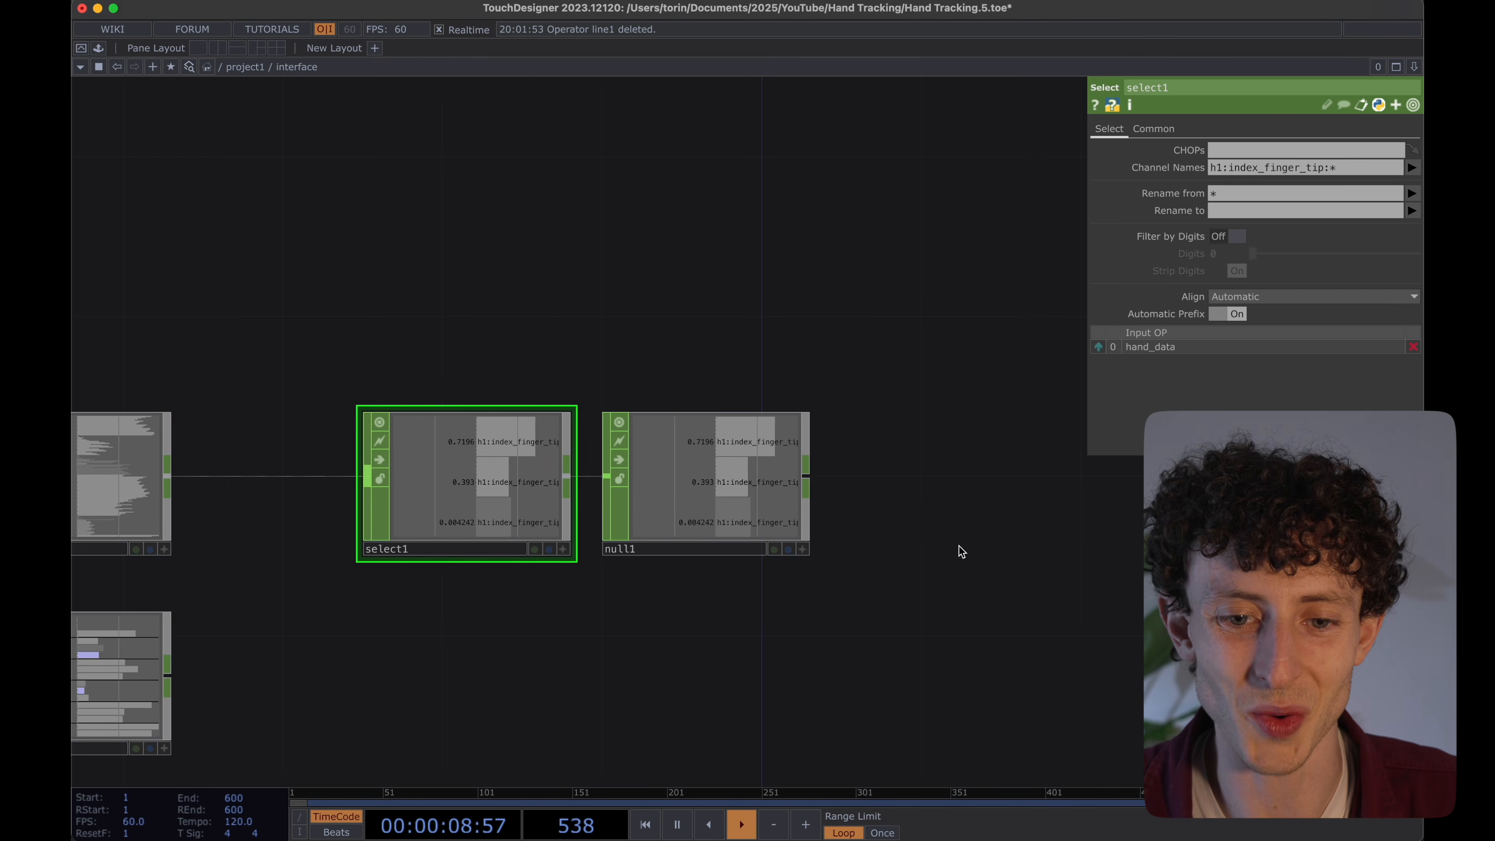
Move line1 closer to null1 on the same row.
{"action": "left_click_drag", "start_coordinate": [959, 545], "coordinate": [888, 547]}
{"action": "scroll", "coordinate": [717, 479], "scroll_direction": "up", "scroll_amount": 5}
{"action": "scroll", "coordinate": [717, 480], "scroll_direction": "down", "scroll_amount": 3}
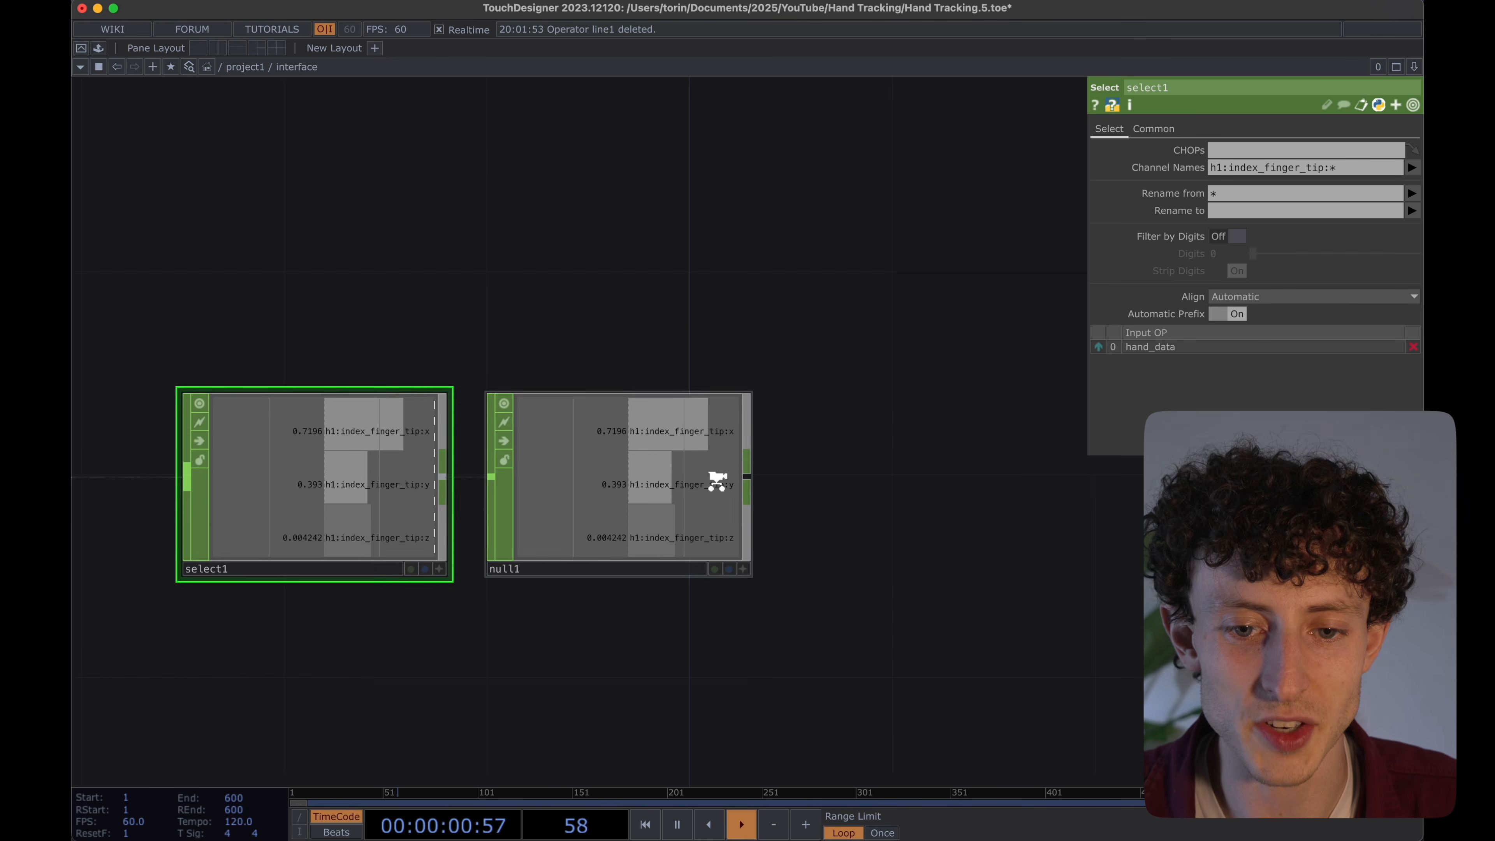
{"action": "scroll", "coordinate": [717, 479], "scroll_direction": "down", "scroll_amount": 3}
{"action": "left_click_drag", "start_coordinate": [750, 495], "coordinate": [648, 495]}
{"action": "left_click", "coordinate": [1115, 494]}
{"action": "left_click_drag", "start_coordinate": [1119, 494], "coordinate": [978, 491]}
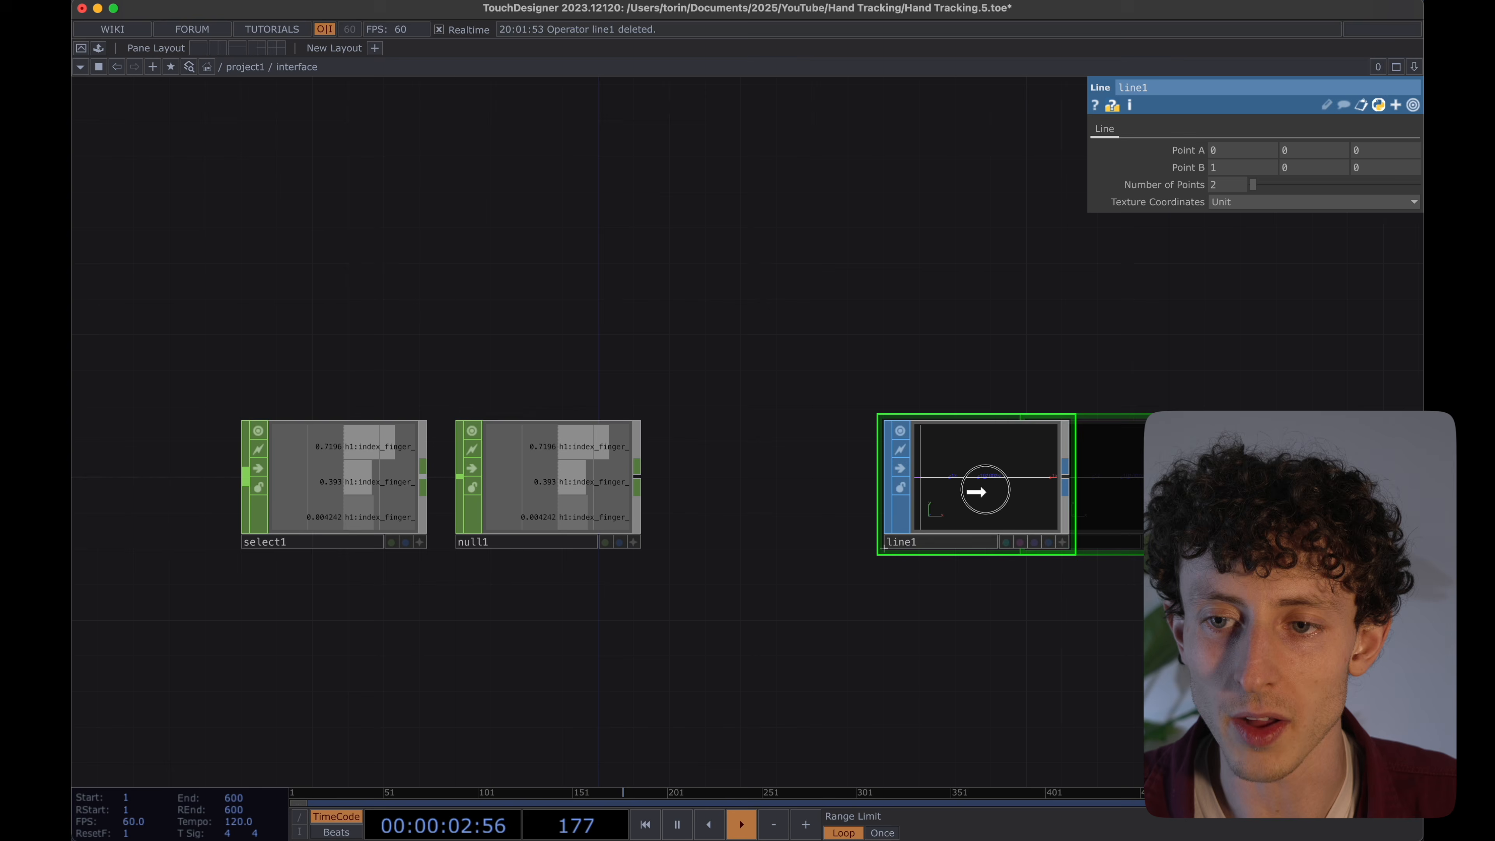
Make null1 viewer active, link its index fingertip x, y and z channels to line1's Point A as CHOP references, and expand Point A's expressions.
{"action": "left_click", "coordinate": [633, 541]}
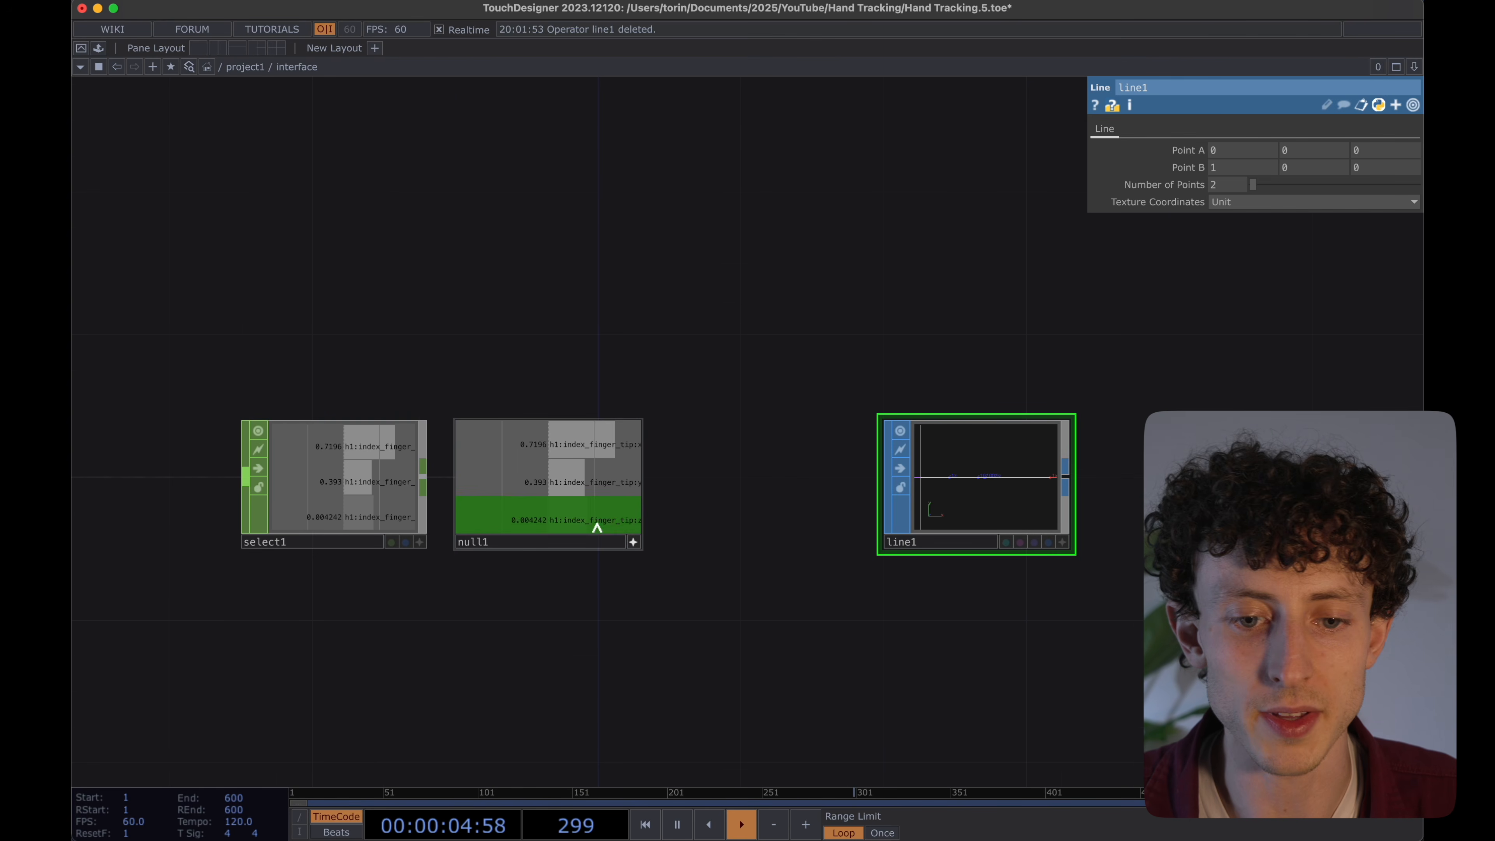
{"action": "left_click_drag", "start_coordinate": [561, 451], "coordinate": [1222, 151]}
{"action": "left_click", "coordinate": [1228, 148]}
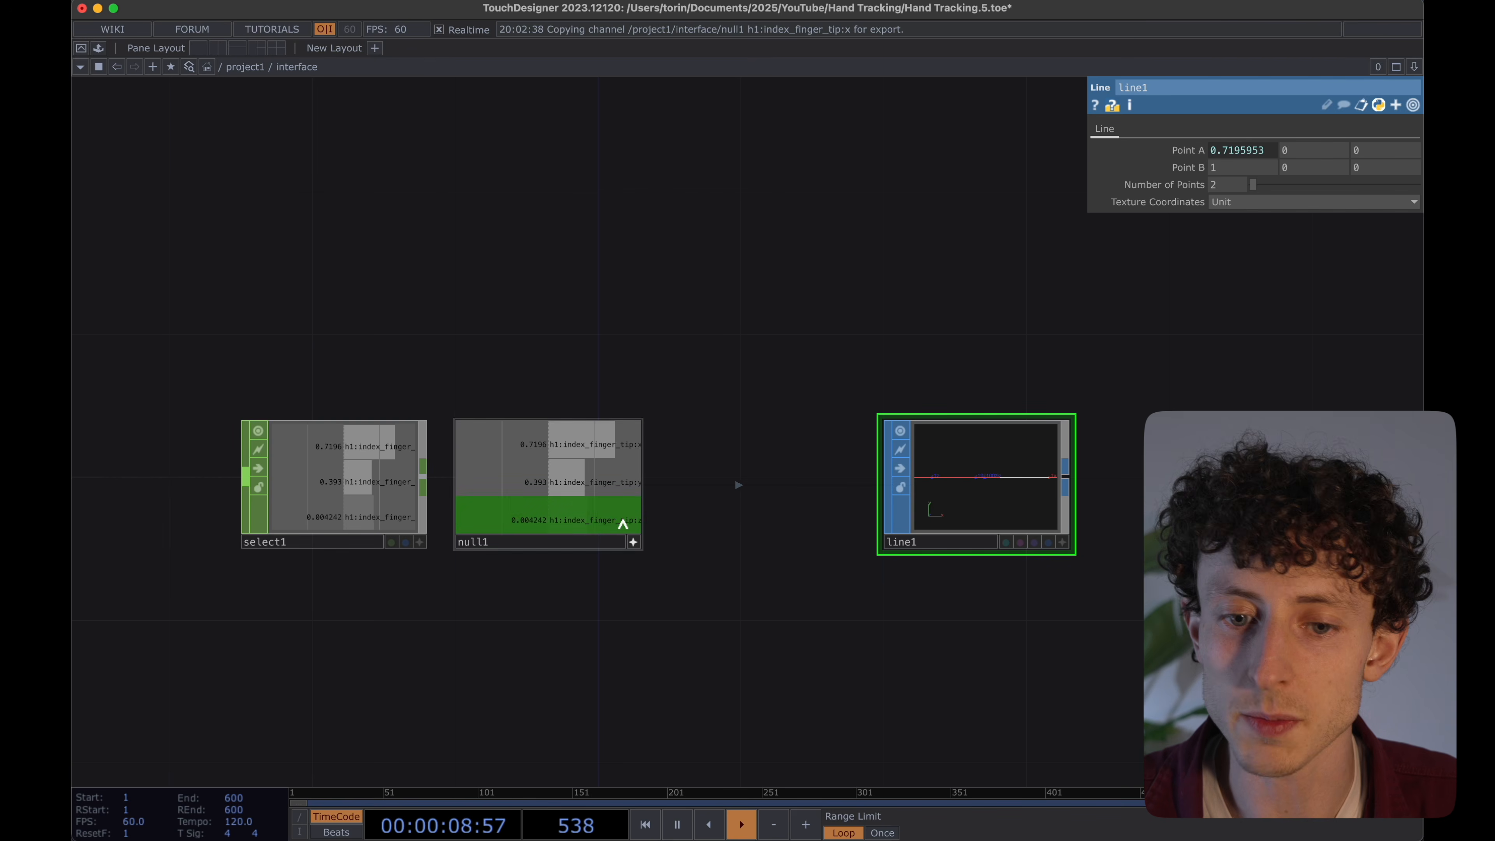
{"action": "left_click_drag", "start_coordinate": [605, 484], "coordinate": [1312, 150]}
{"action": "left_click", "coordinate": [1320, 153]}
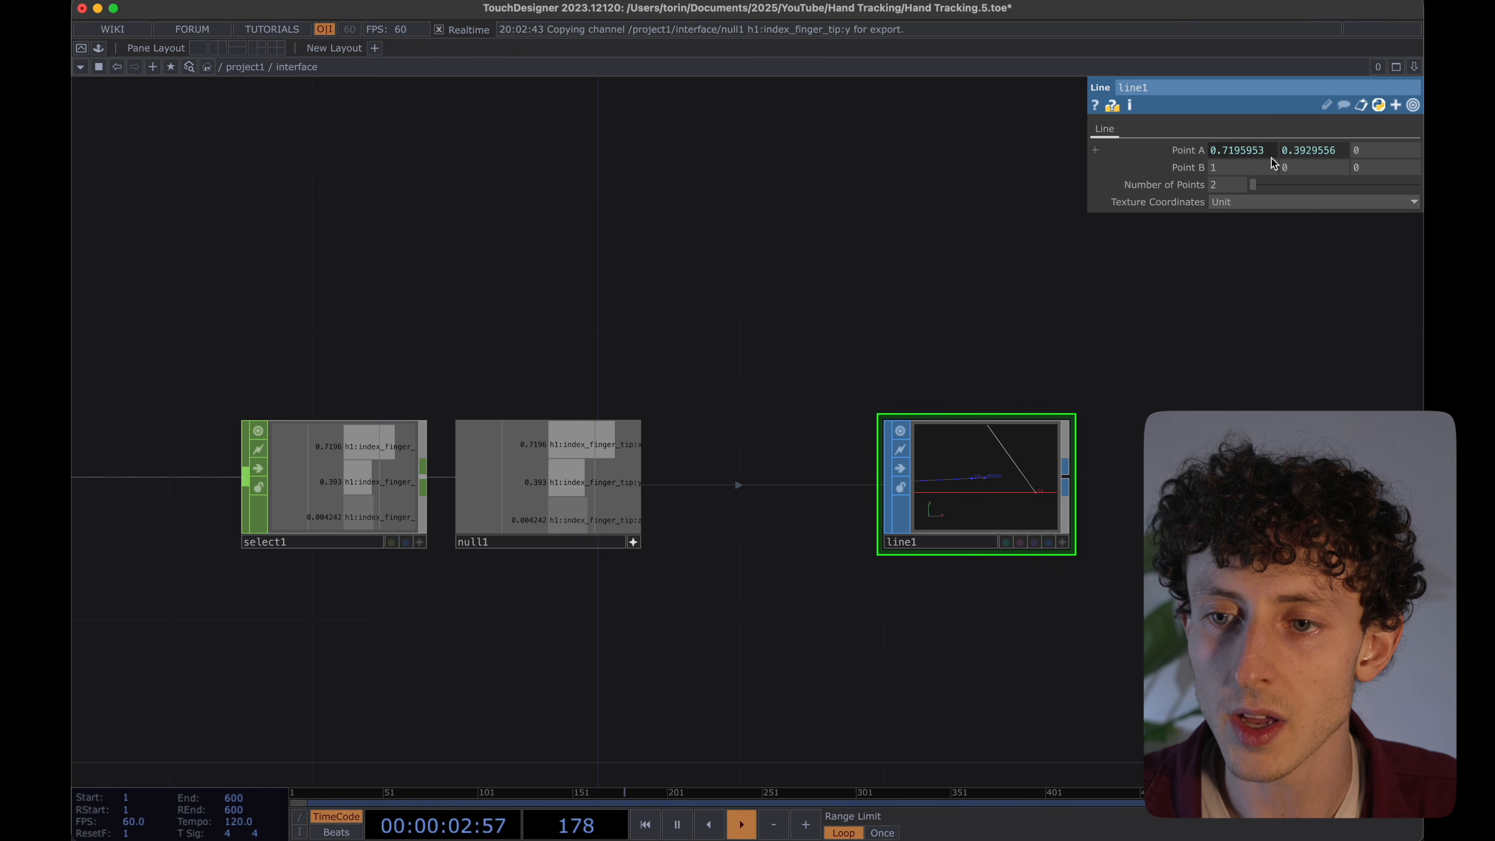
{"action": "left_click_drag", "start_coordinate": [547, 517], "coordinate": [1394, 146]}
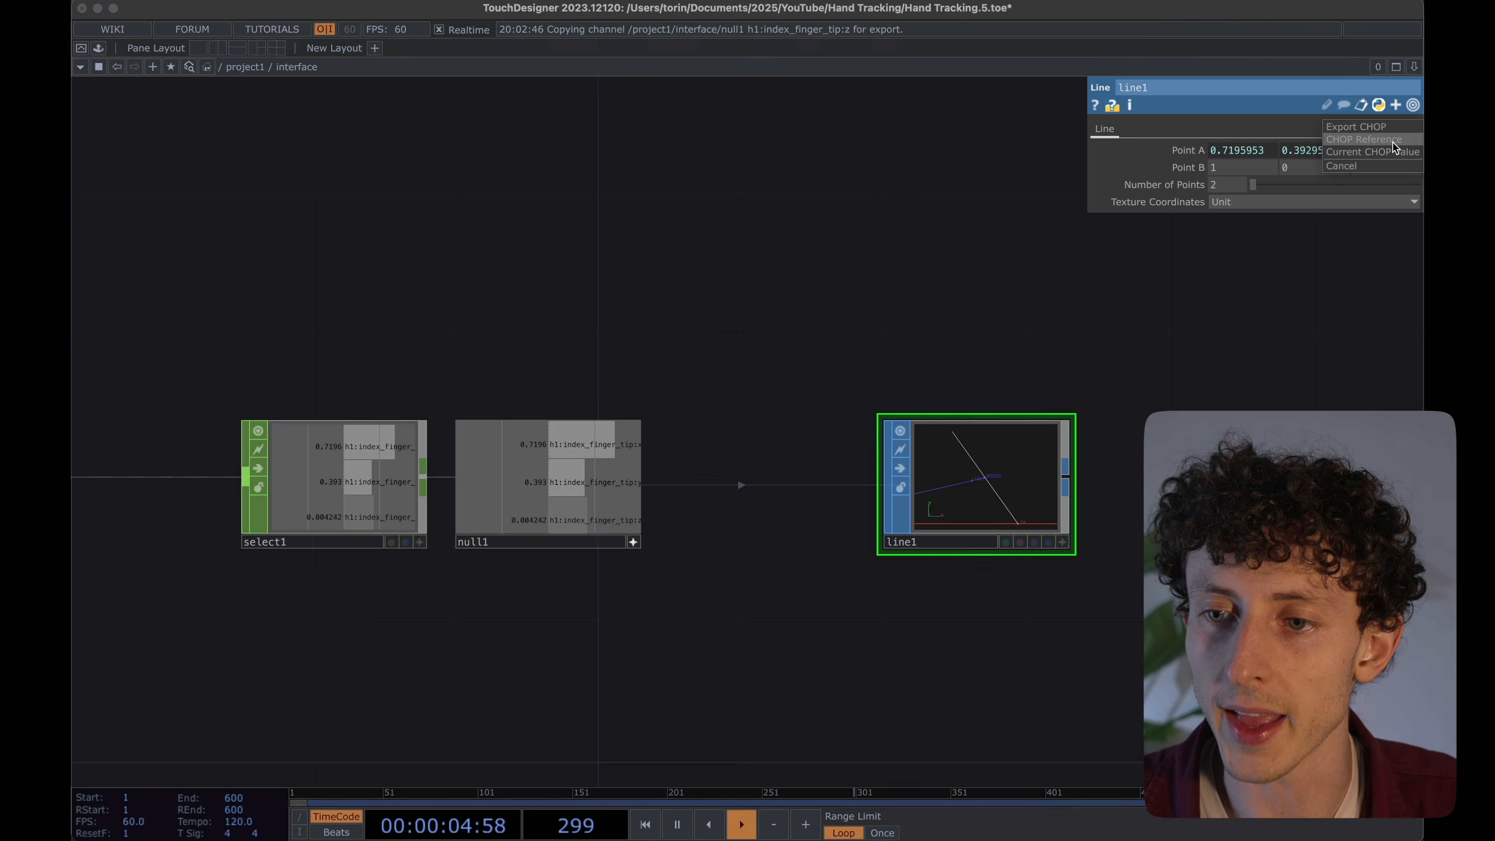
{"action": "left_click", "coordinate": [1396, 145]}
{"action": "left_click_drag", "start_coordinate": [733, 358], "coordinate": [807, 359]}
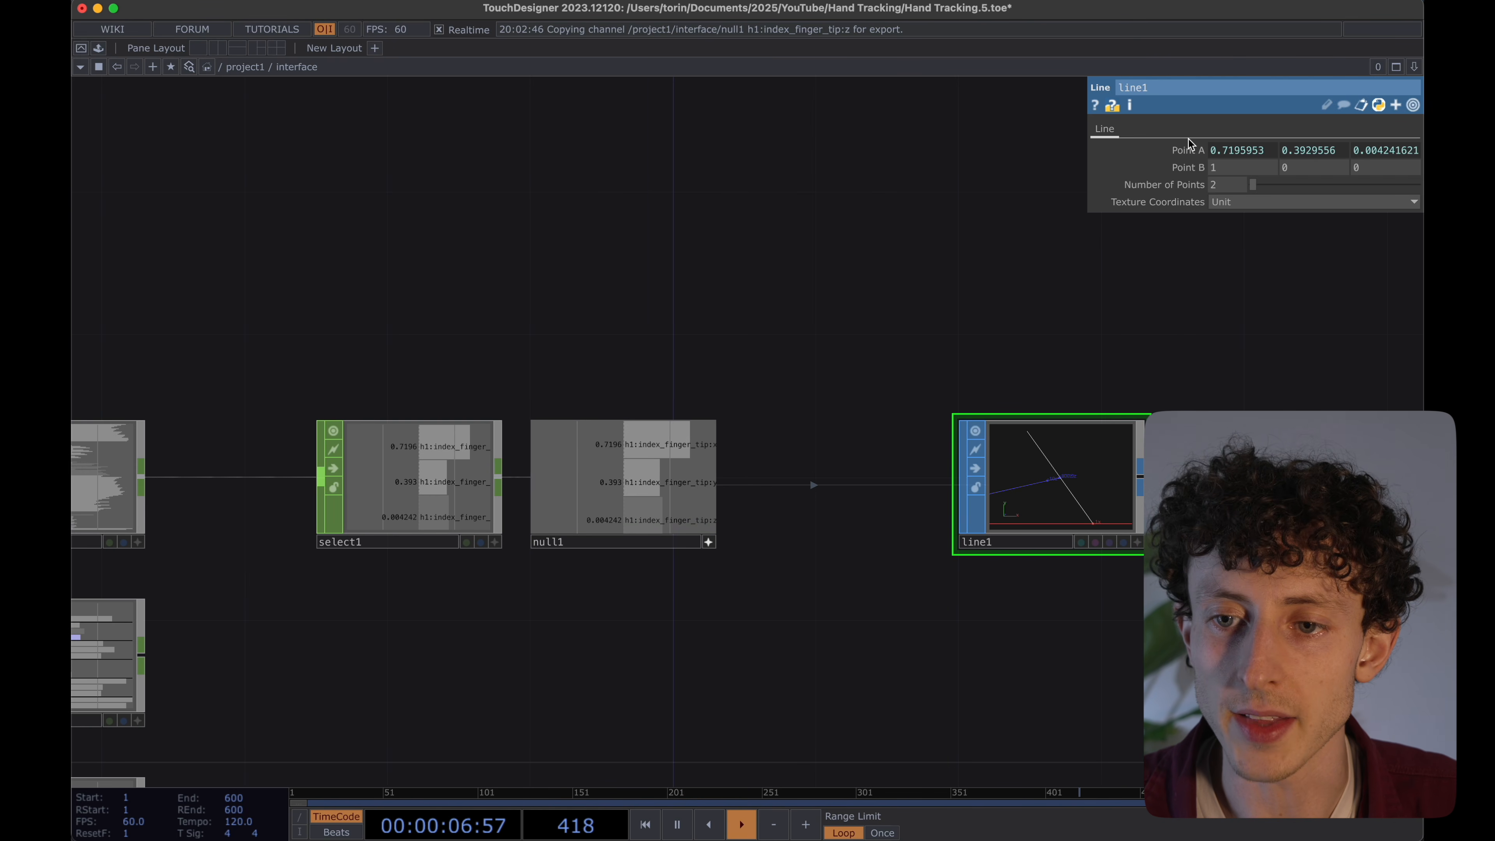
{"action": "left_click", "coordinate": [1189, 150]}
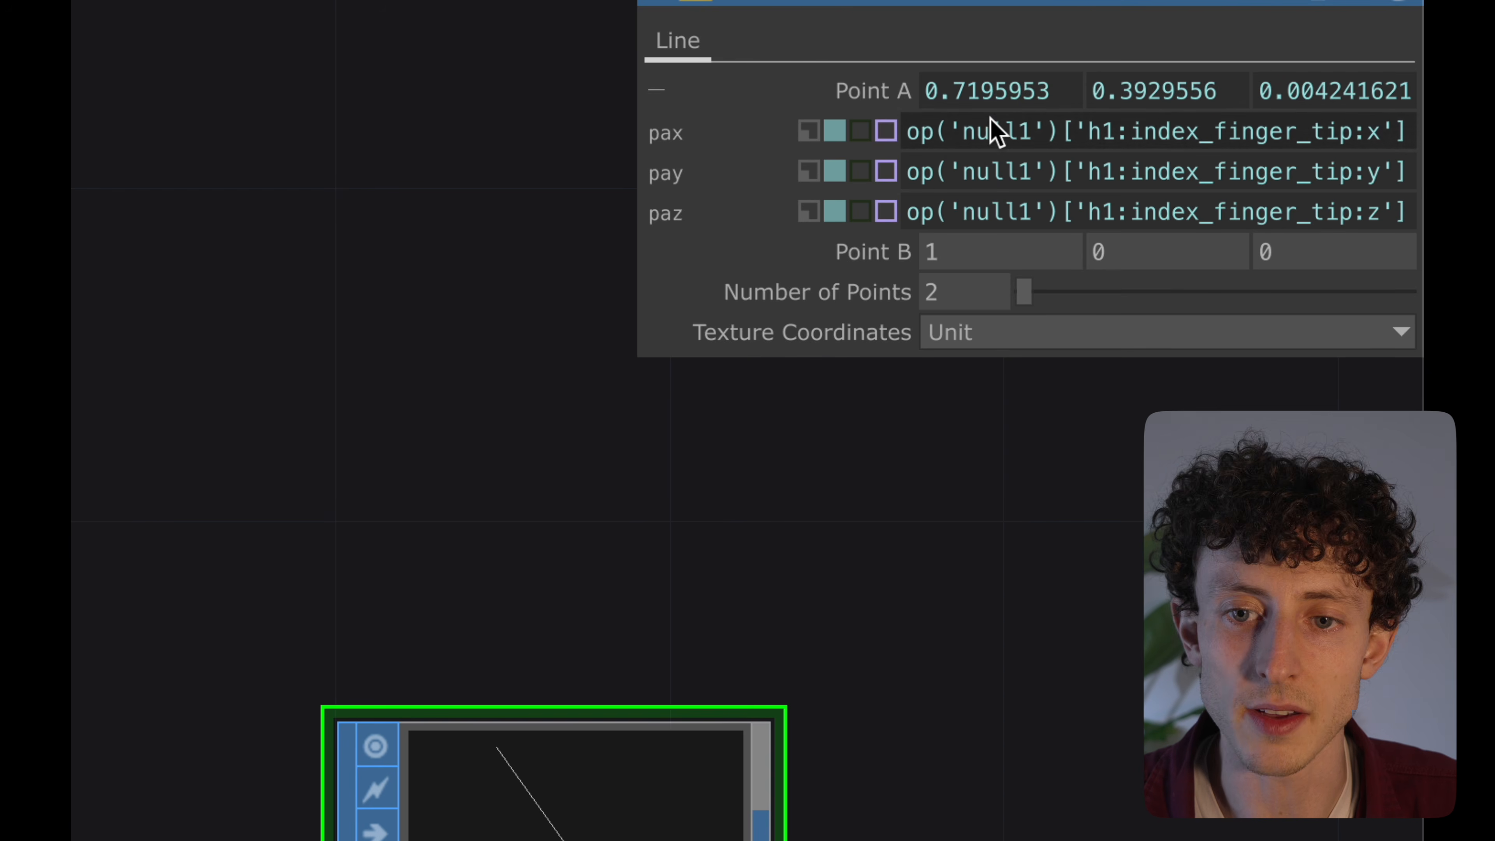
Collapse line1's Point A expressions and add h1:thumb_tip:* after the index fingertip entry in select1's Channel Names.
{"action": "left_click", "coordinate": [855, 92]}
{"action": "left_click_drag", "start_coordinate": [144, 372], "coordinate": [301, 369]}
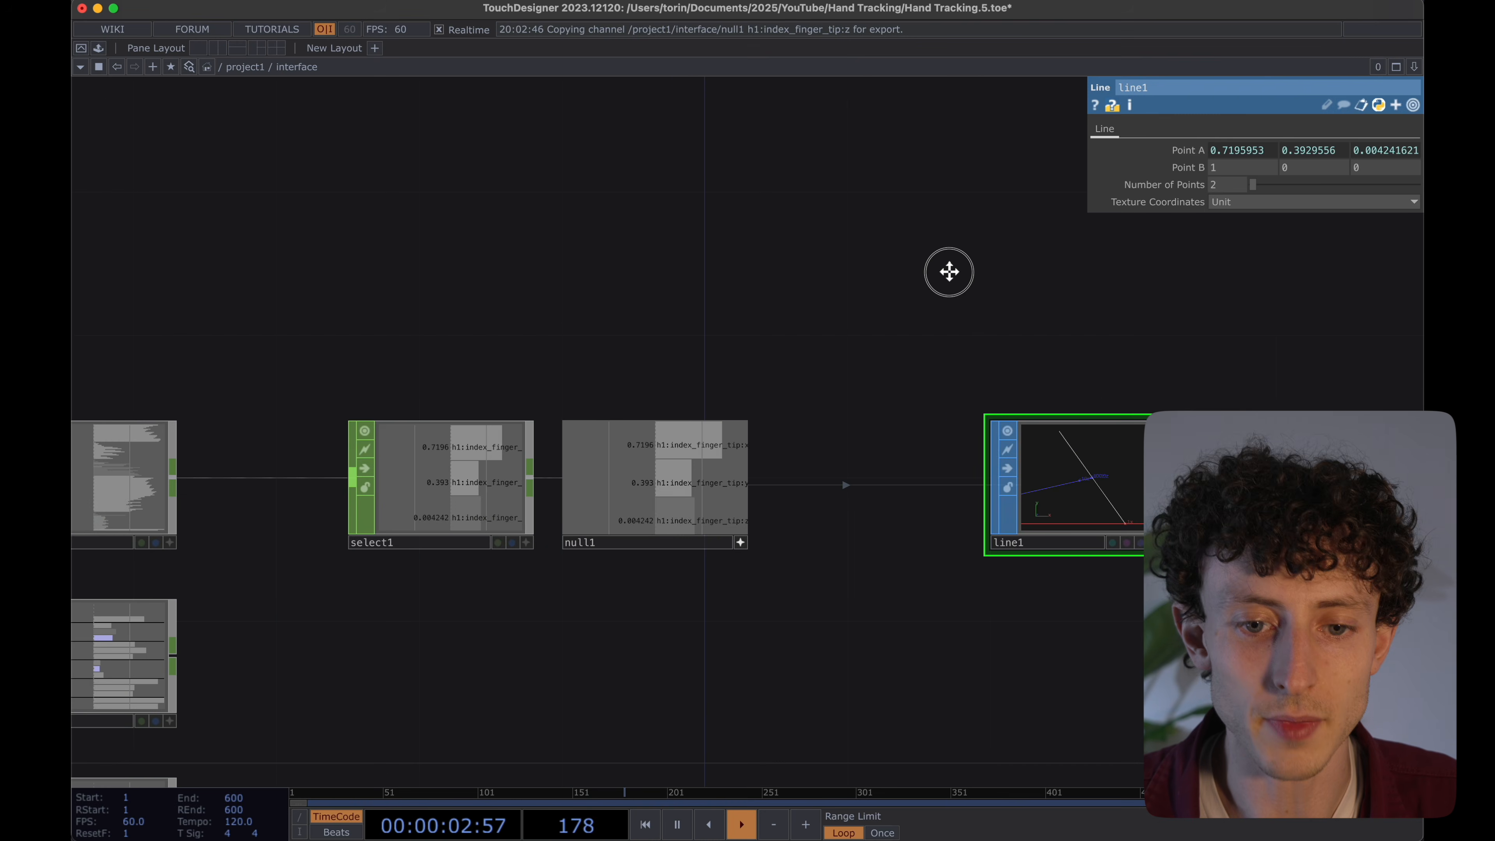
{"action": "scroll", "coordinate": [627, 344], "scroll_direction": "left", "scroll_amount": 3}
{"action": "scroll", "coordinate": [627, 344], "scroll_direction": "down", "scroll_amount": 2}
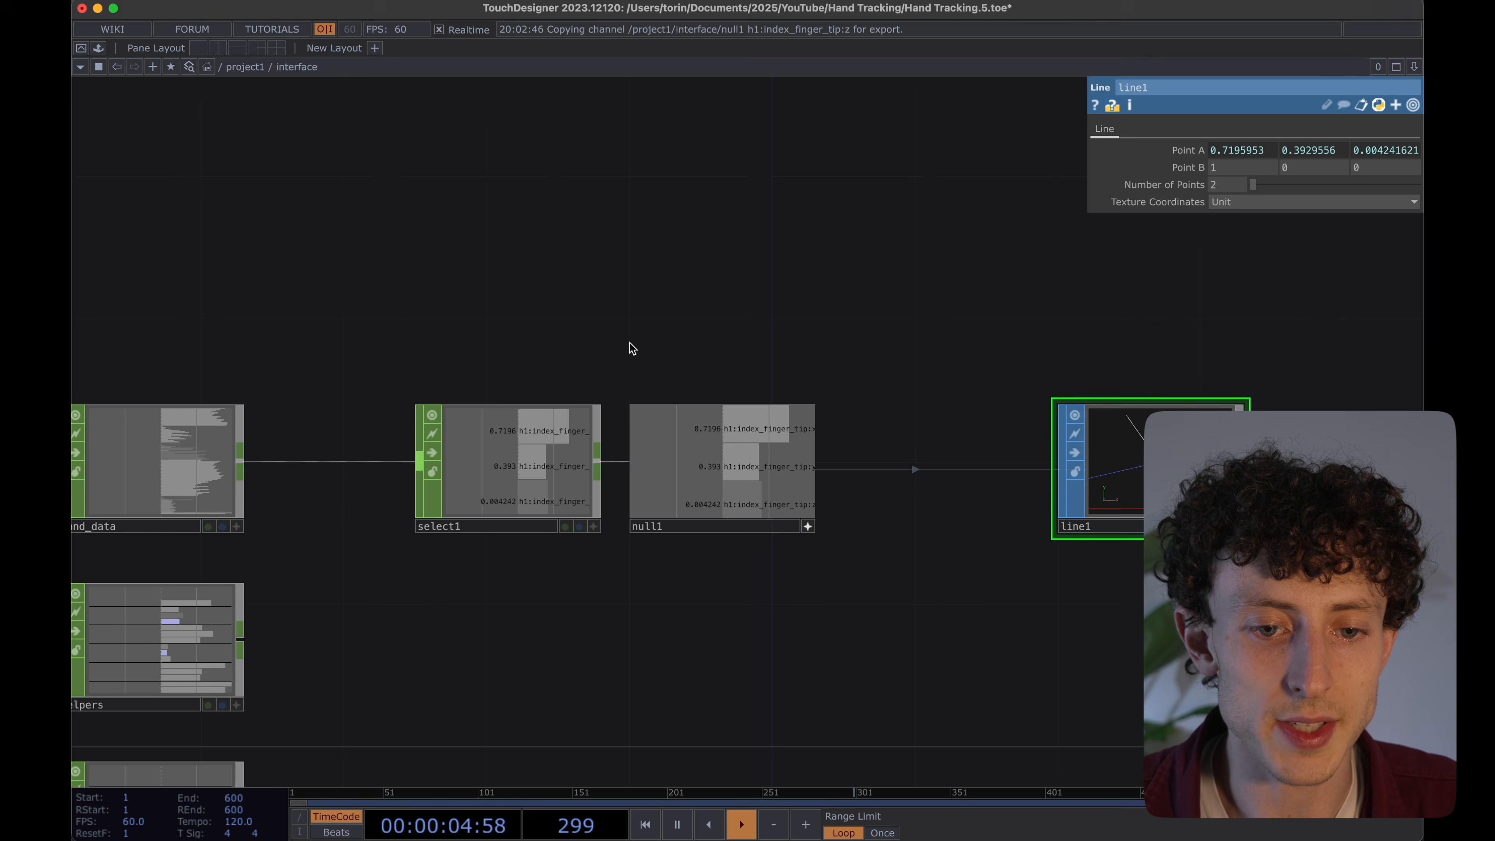
{"action": "left_click", "coordinate": [530, 461]}
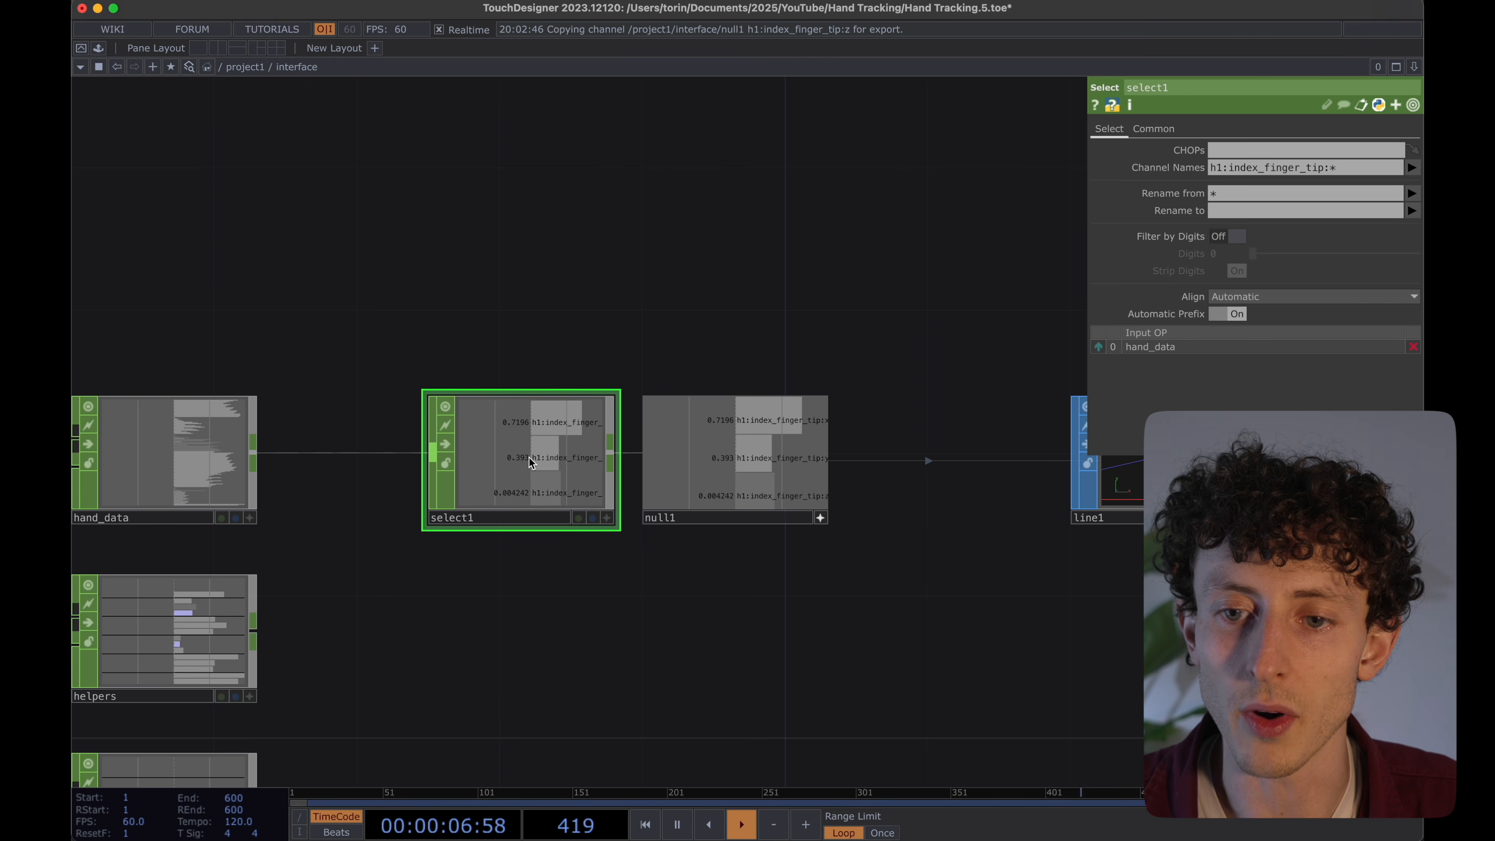
{"action": "scroll", "coordinate": [718, 288], "scroll_direction": "right", "scroll_amount": 2}
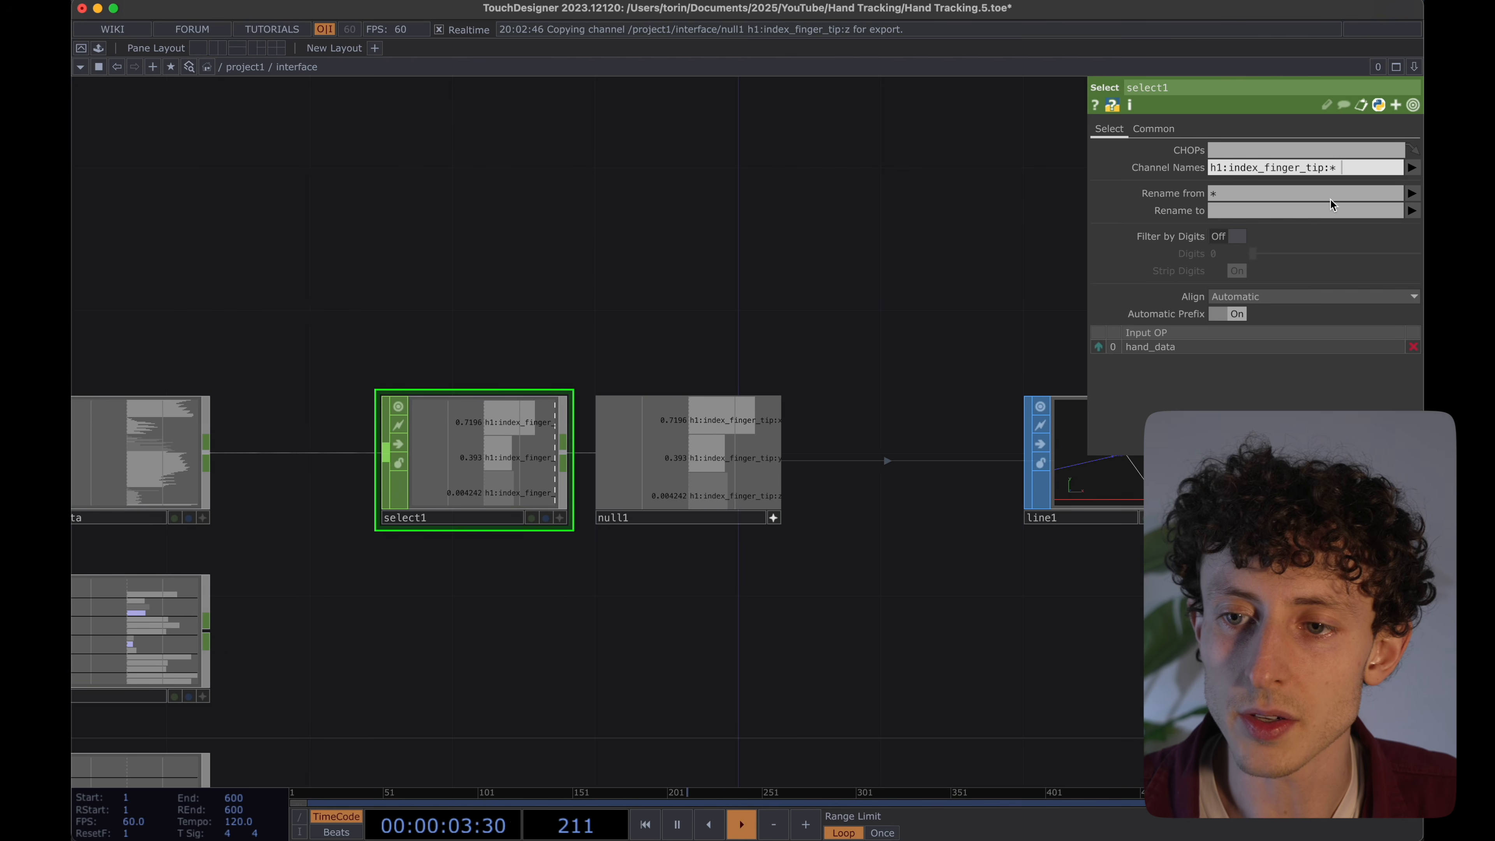
{"action": "left_click", "coordinate": [1413, 171]}
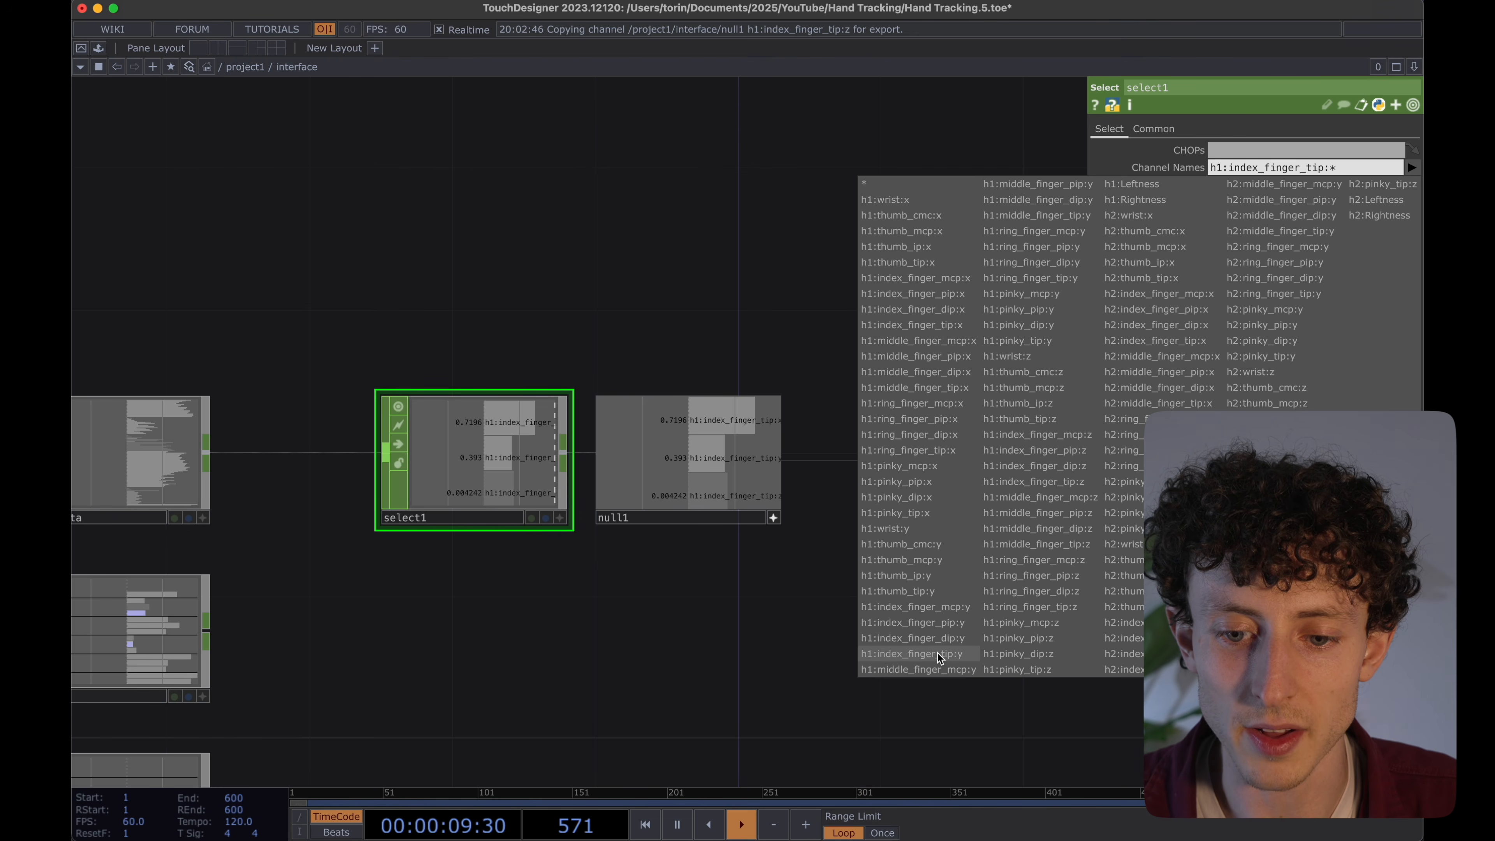
{"action": "left_click", "coordinate": [931, 591]}
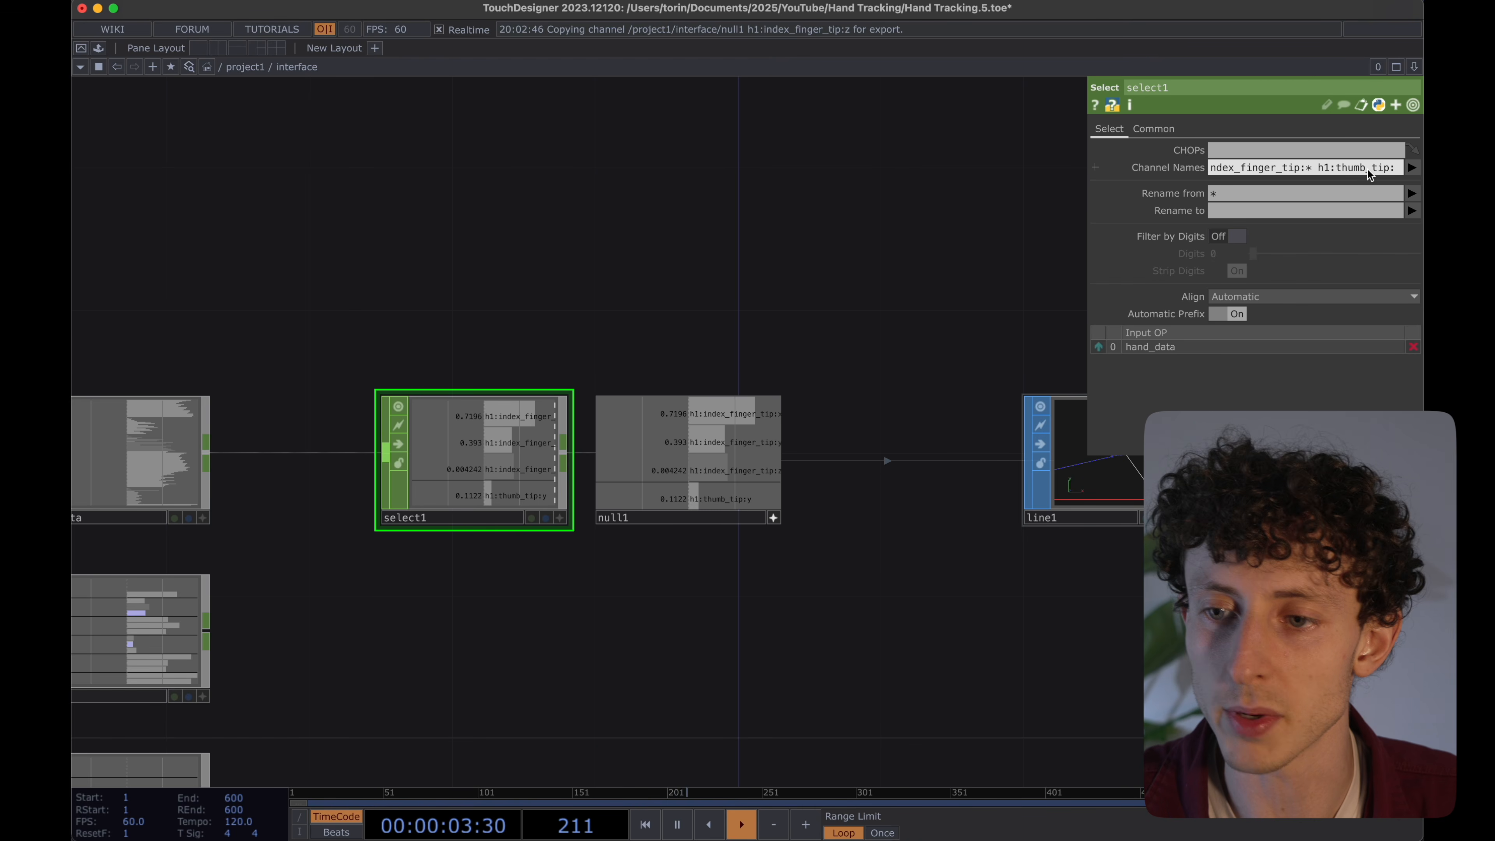
{"action": "key", "text": "Return"}
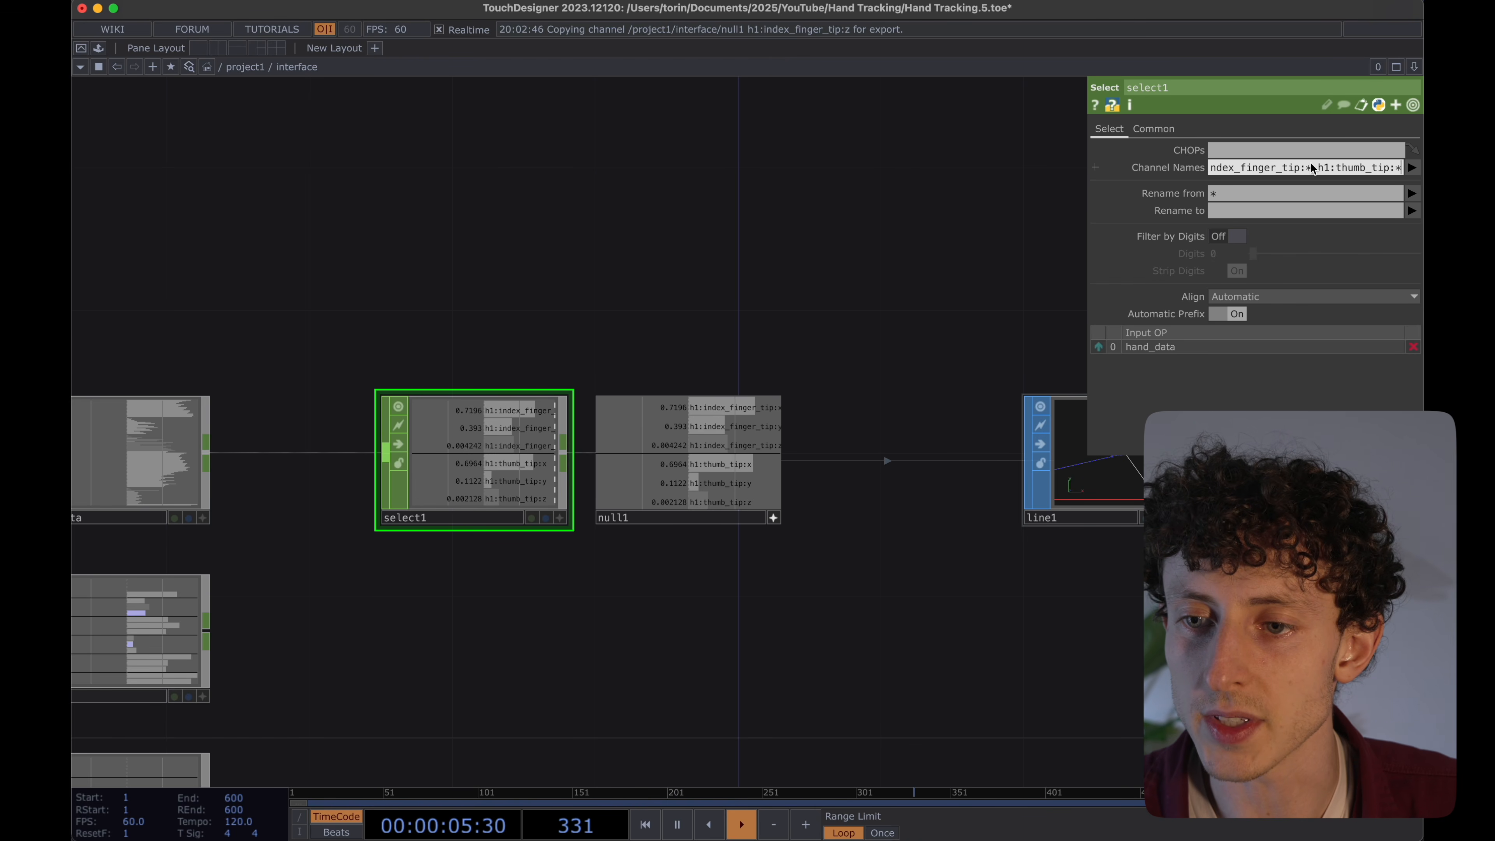
{"action": "left_click", "coordinate": [1413, 169]}
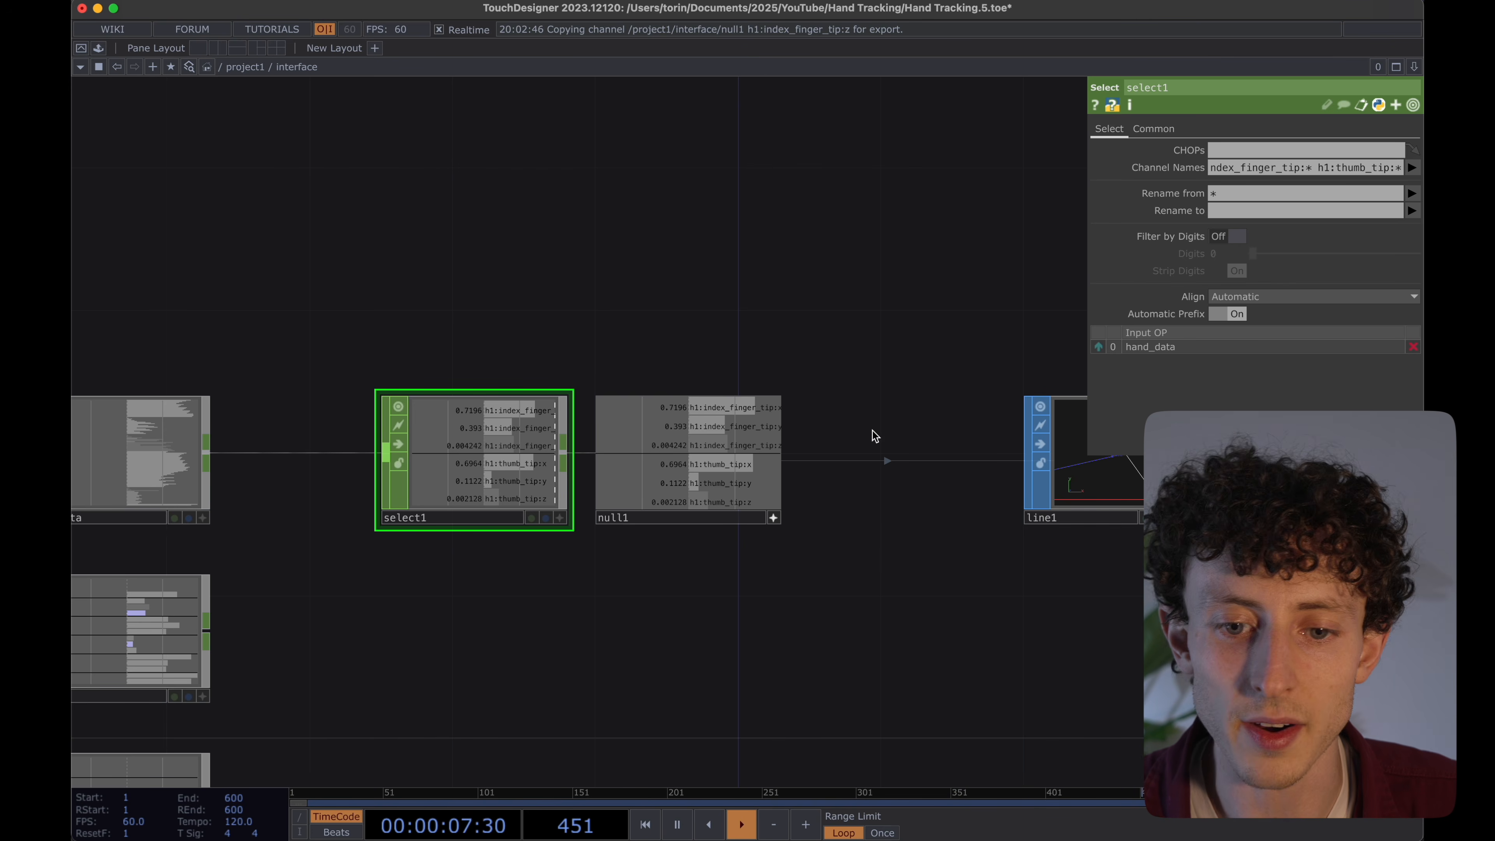
Move line1 closer to null1 and link the h1:thumb_tip x, y and z channels to line1's Point B as CHOP references.
{"action": "left_click_drag", "start_coordinate": [1122, 493], "coordinate": [1050, 494]}
{"action": "left_click", "coordinate": [1047, 464]}
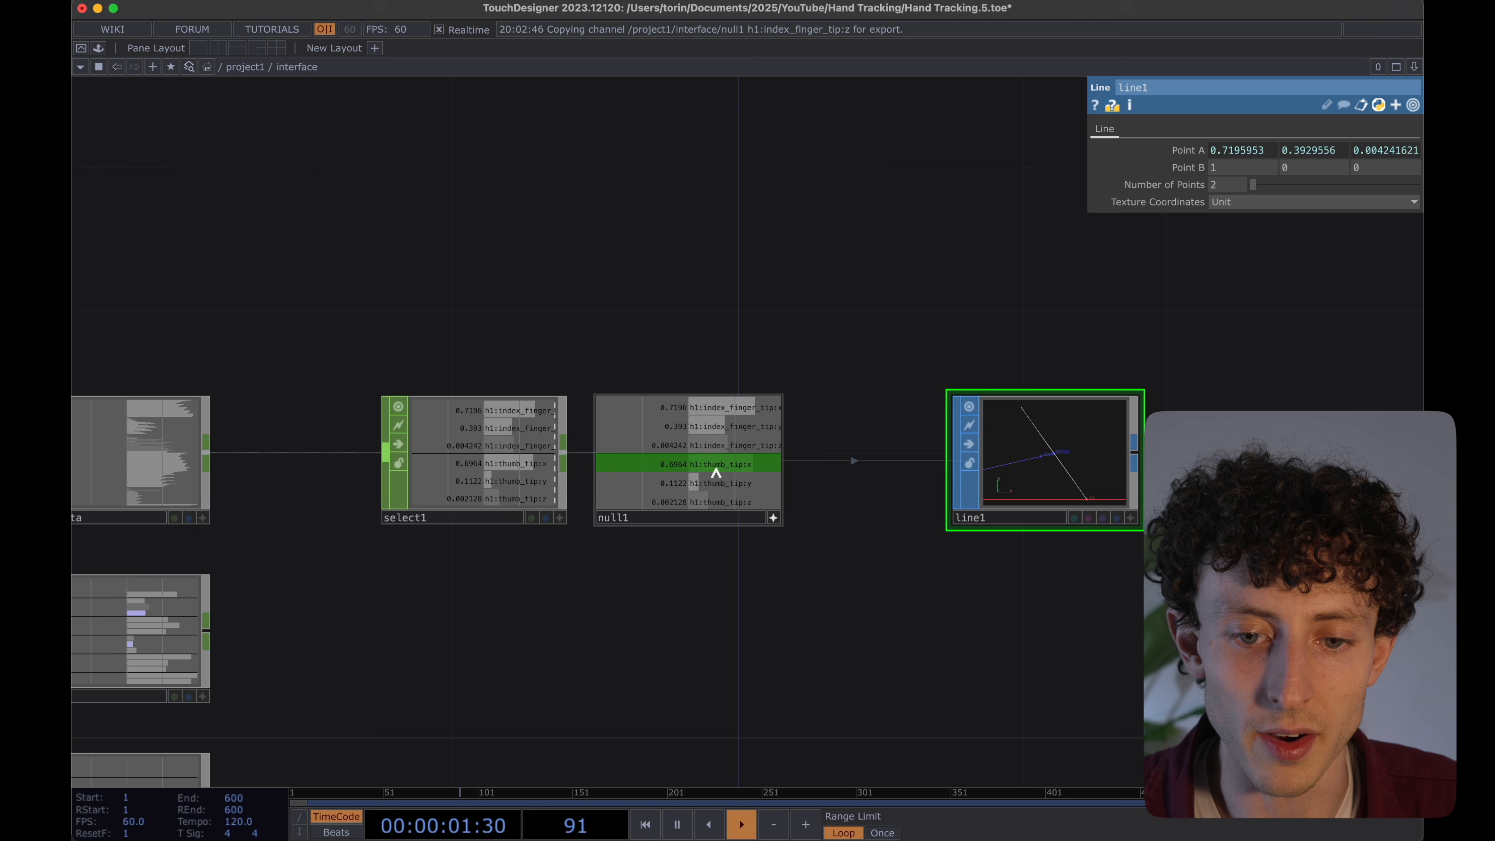
{"action": "left_click_drag", "start_coordinate": [711, 471], "coordinate": [1177, 150]}
{"action": "left_click", "coordinate": [1232, 173]}
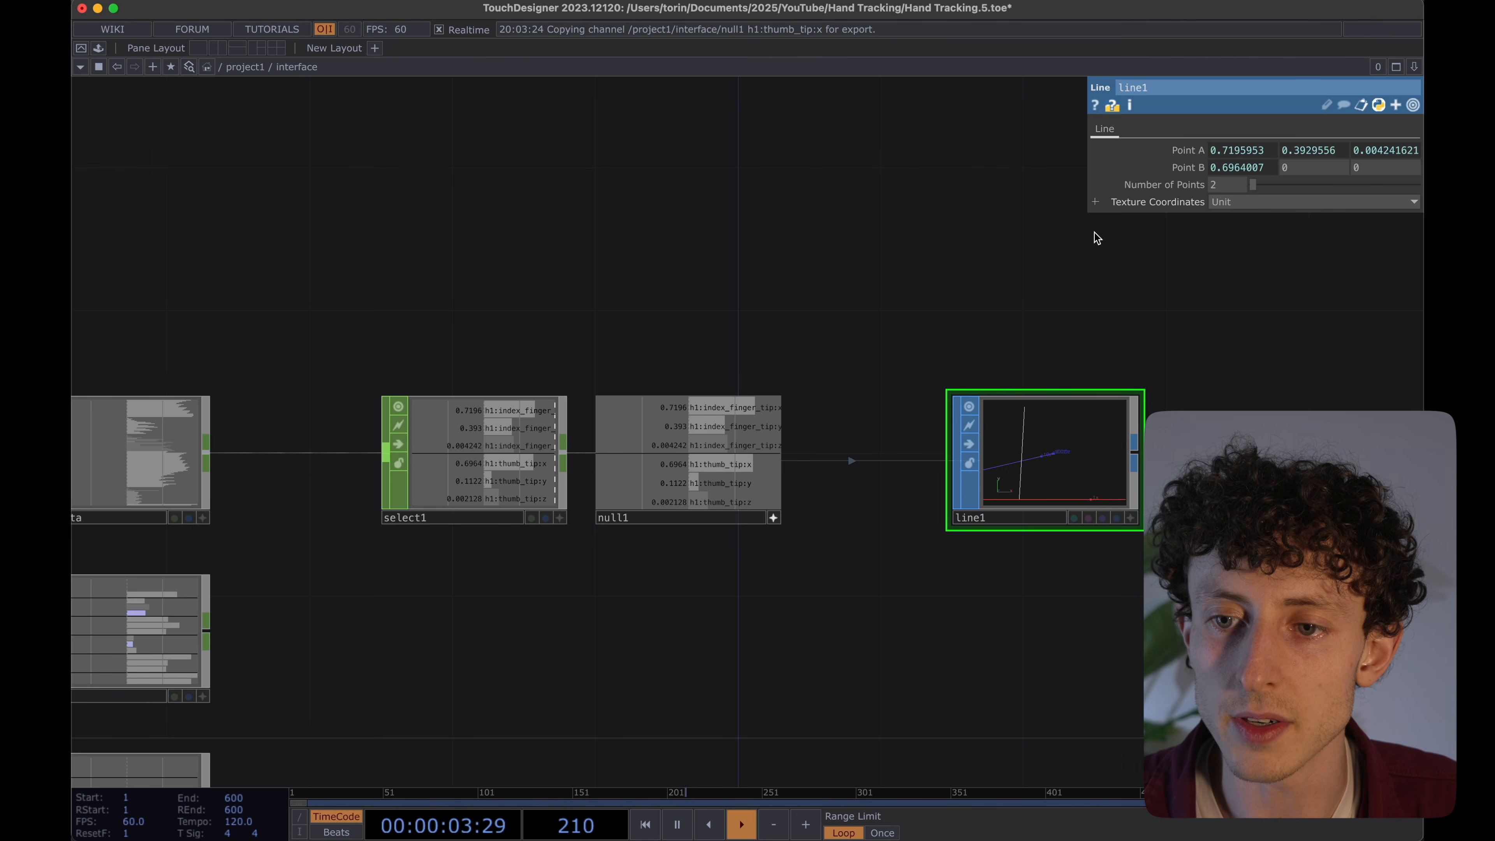
{"action": "left_click_drag", "start_coordinate": [710, 479], "coordinate": [1305, 166]}
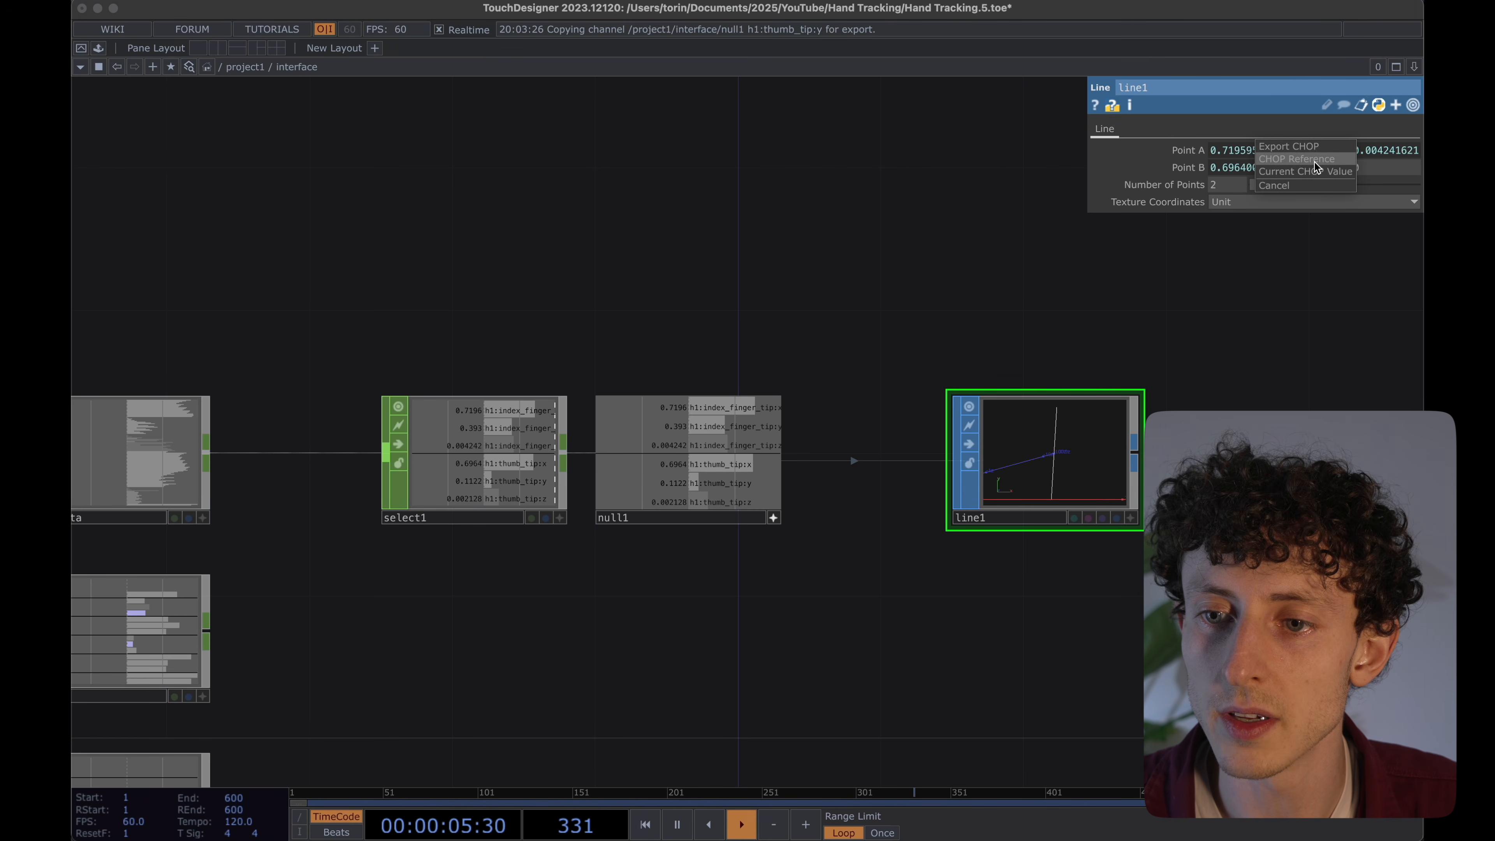
{"action": "left_click", "coordinate": [1314, 161]}
{"action": "left_click_drag", "start_coordinate": [702, 501], "coordinate": [1384, 168]}
{"action": "left_click", "coordinate": [1391, 162]}
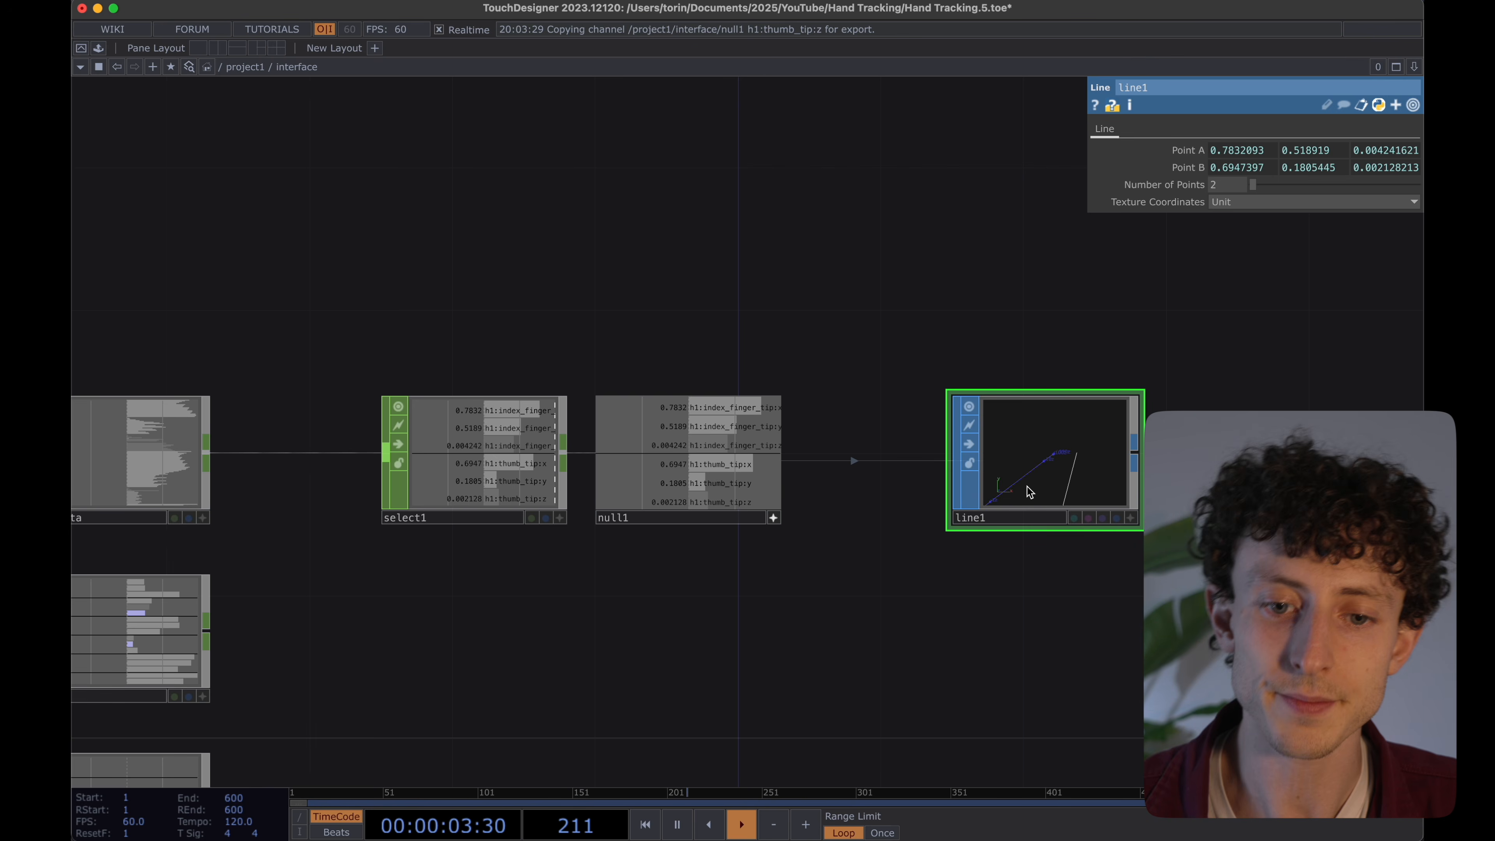
Change select1's Channel Names to h*:index_finger_tip:* and h*:thumb_tip:* to include both hands.
{"action": "left_click_drag", "start_coordinate": [1024, 551], "coordinate": [1017, 544]}
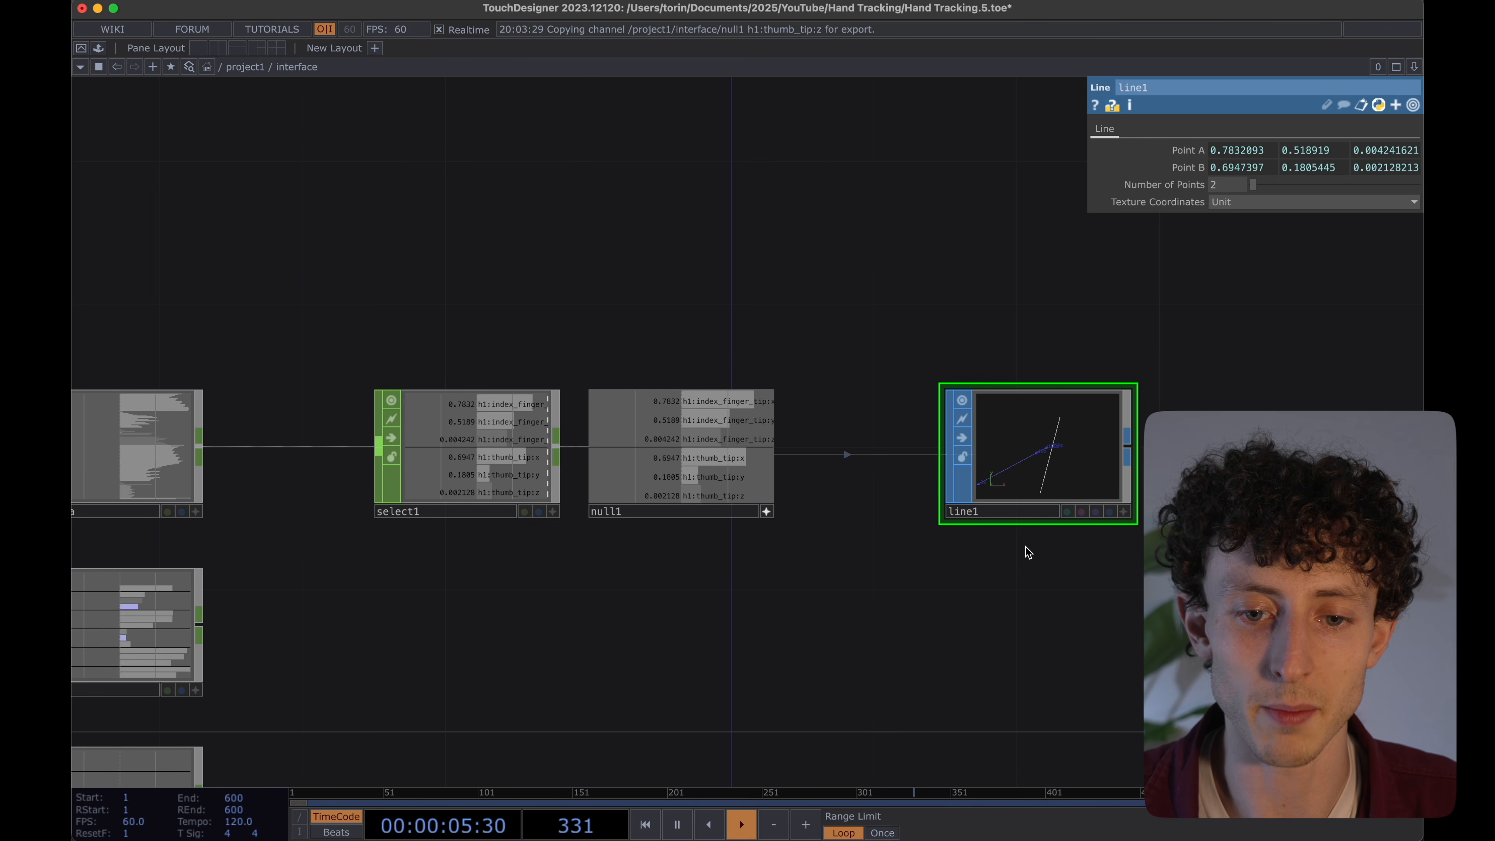
{"action": "left_click", "coordinate": [500, 472]}
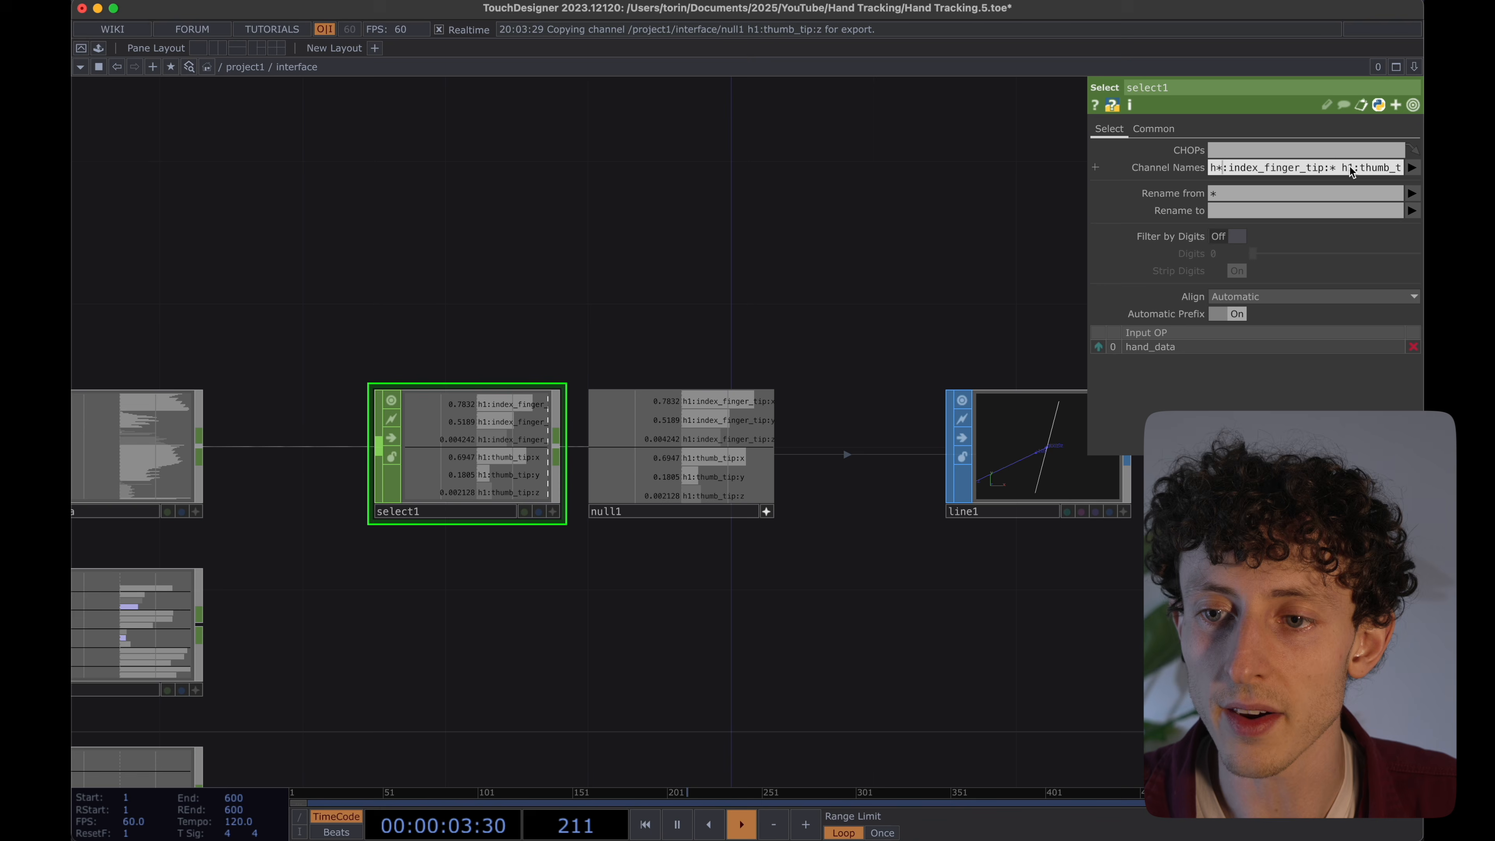
{"action": "key", "text": "Return"}
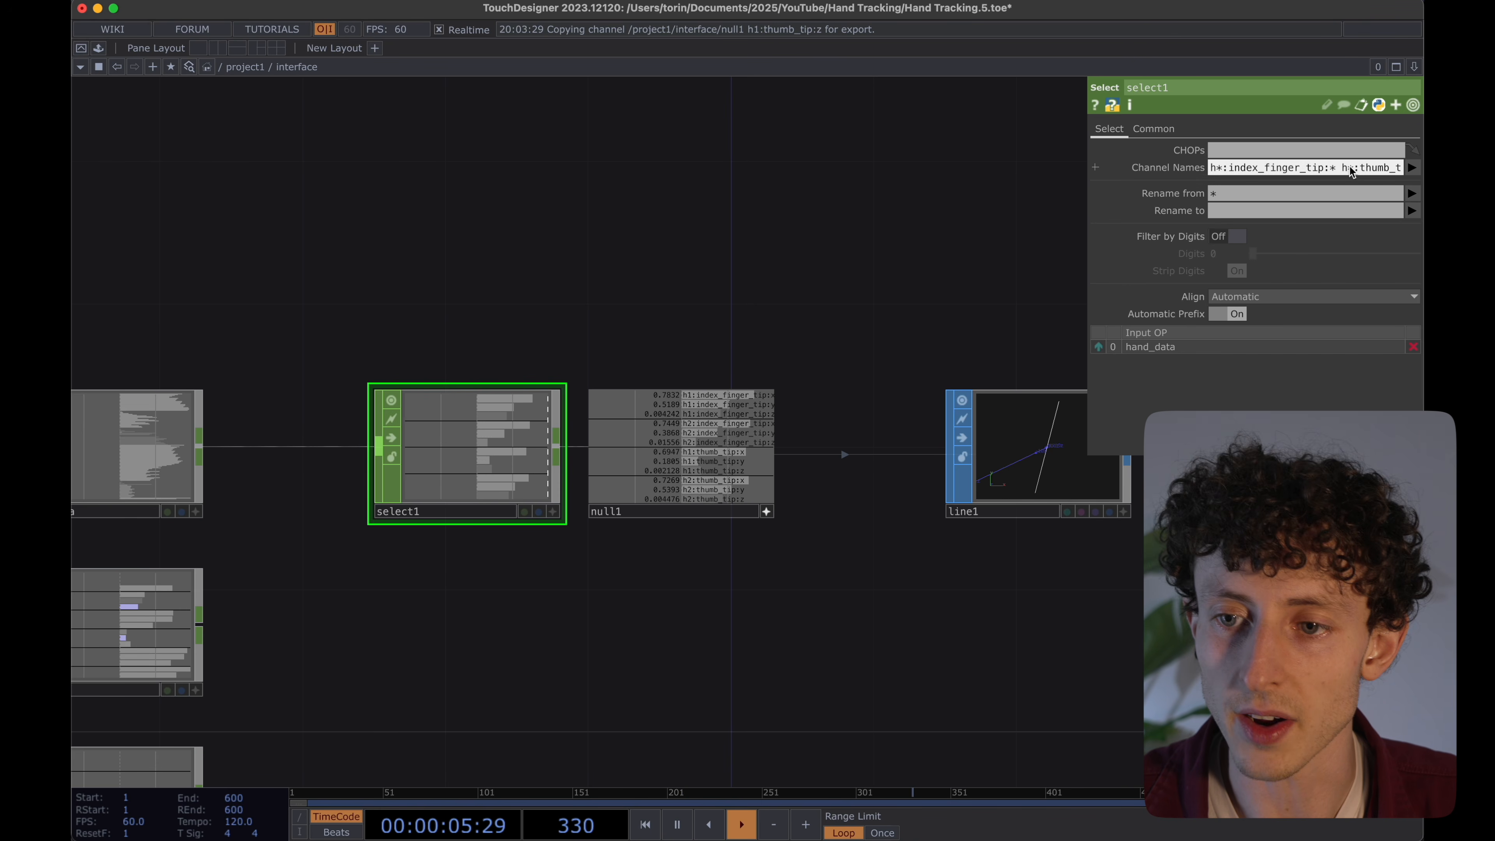
Duplicate the line1 node and place the copy directly below it.
{"action": "left_click_drag", "start_coordinate": [805, 317], "coordinate": [743, 305]}
{"action": "scroll", "coordinate": [743, 305], "scroll_direction": "down", "scroll_amount": 2}
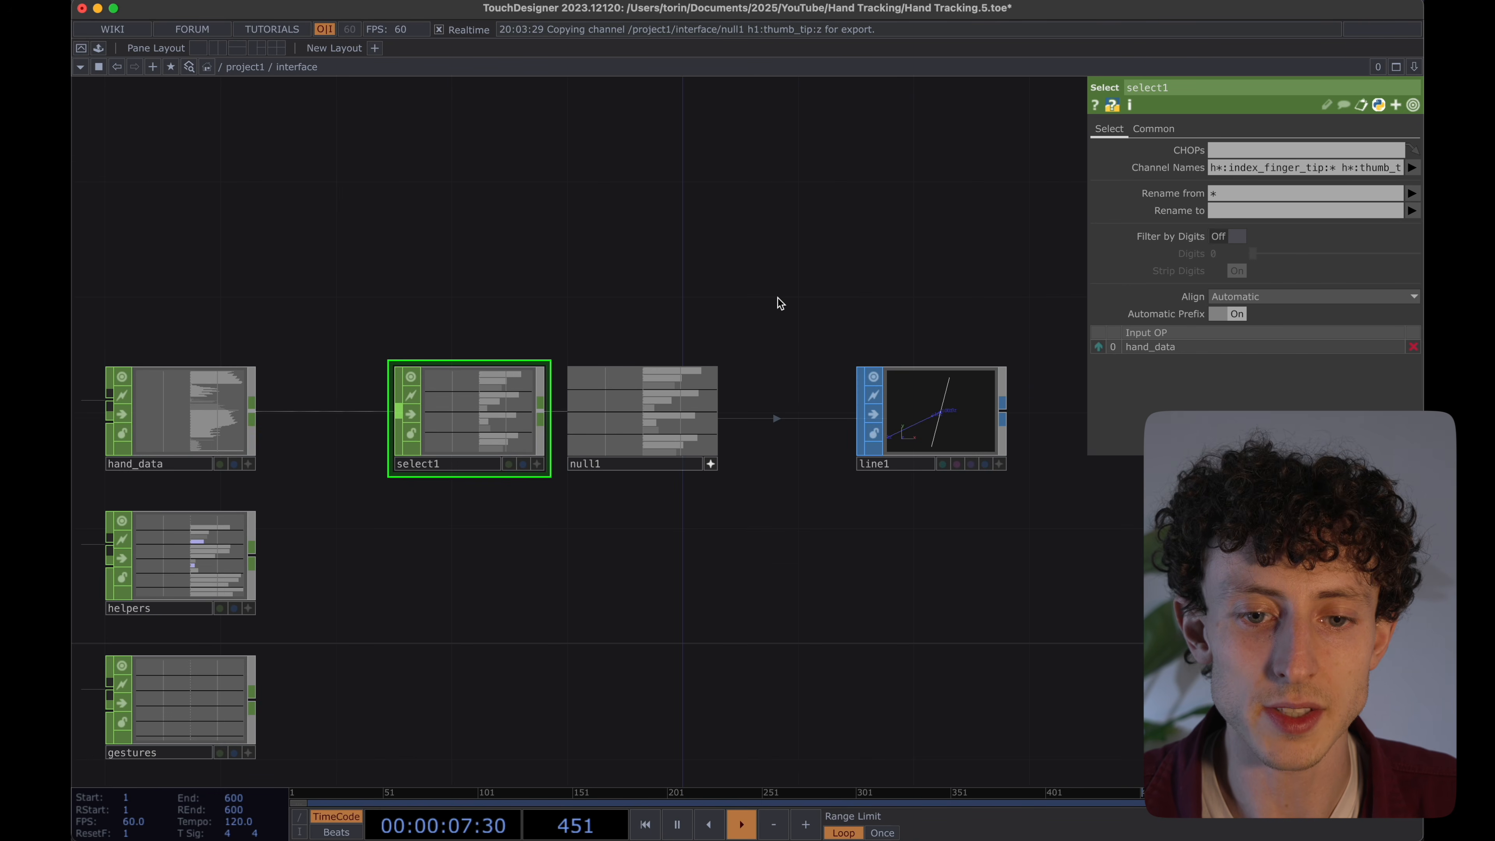
{"action": "left_click", "coordinate": [964, 400]}
{"action": "key", "text": "super+c"}
{"action": "key", "text": "super+v"}
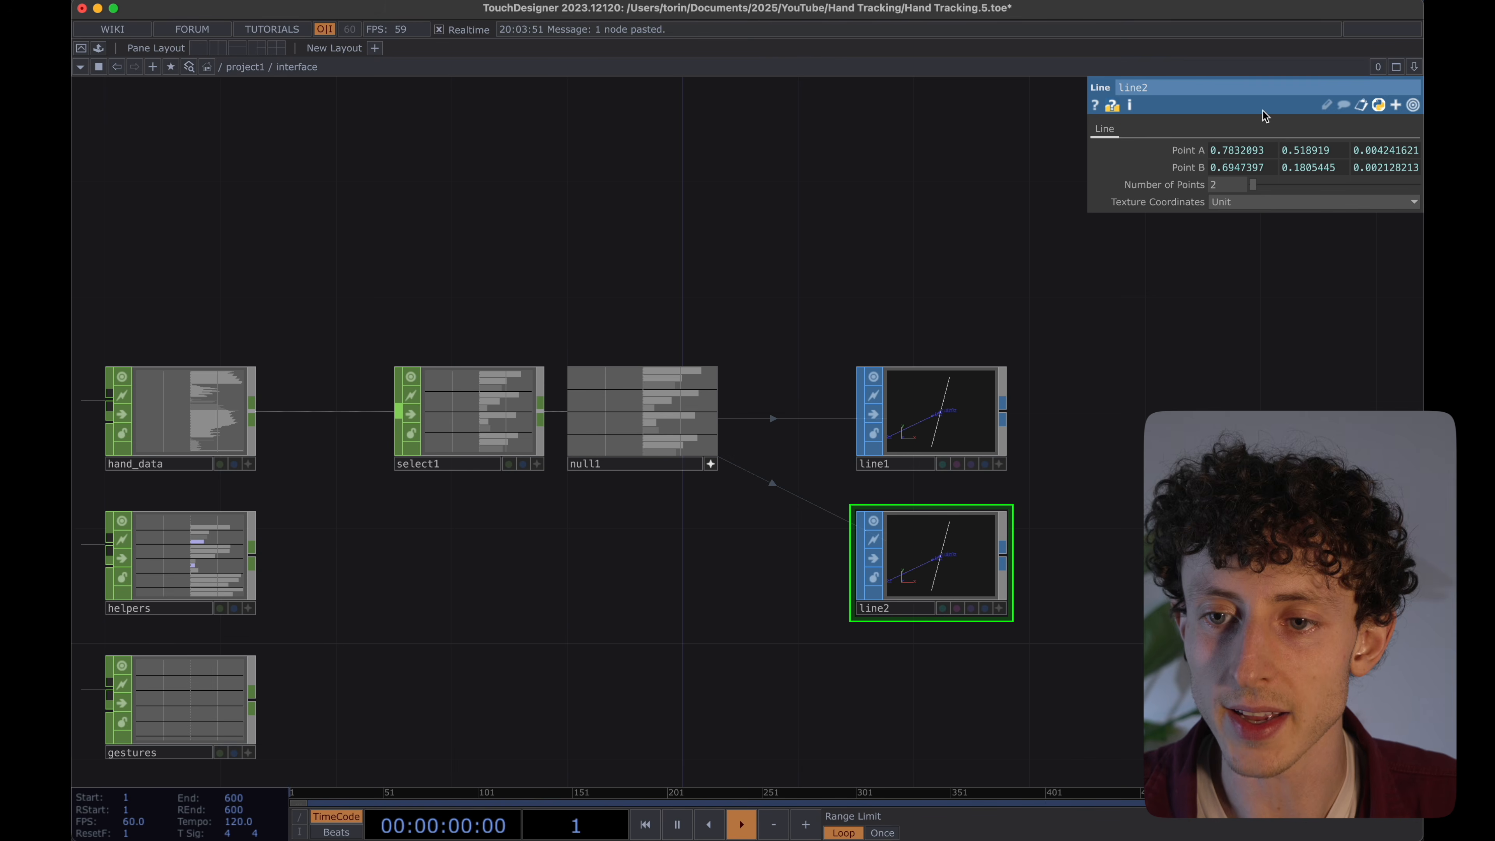
Expand line2's Point A and change its x, y and z expressions from h1 to the h2:index_finger_tip channels.
{"action": "left_click", "coordinate": [1188, 150]}
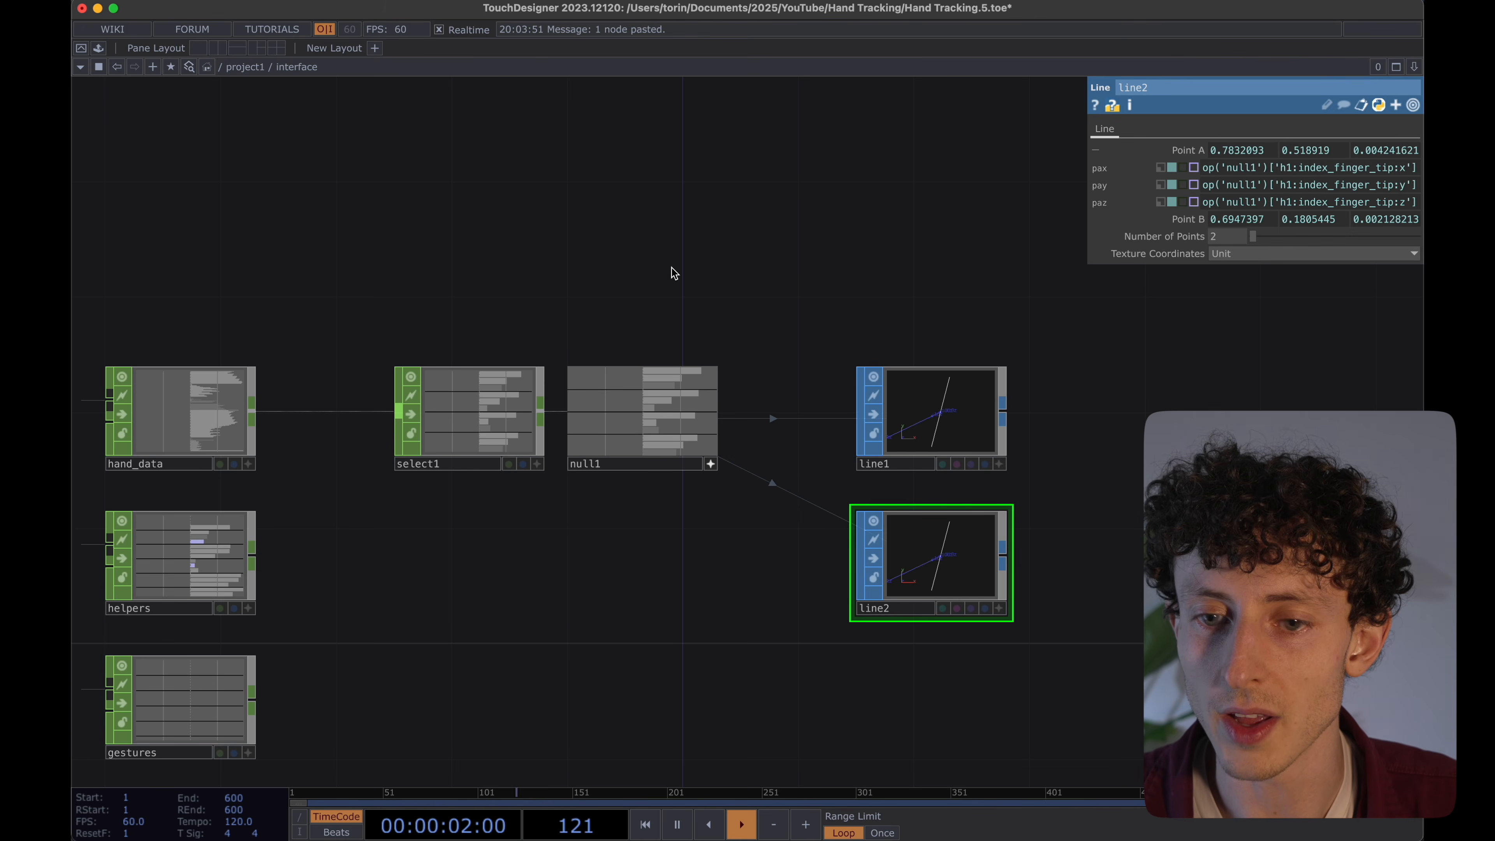
{"action": "left_click", "coordinate": [1291, 171]}
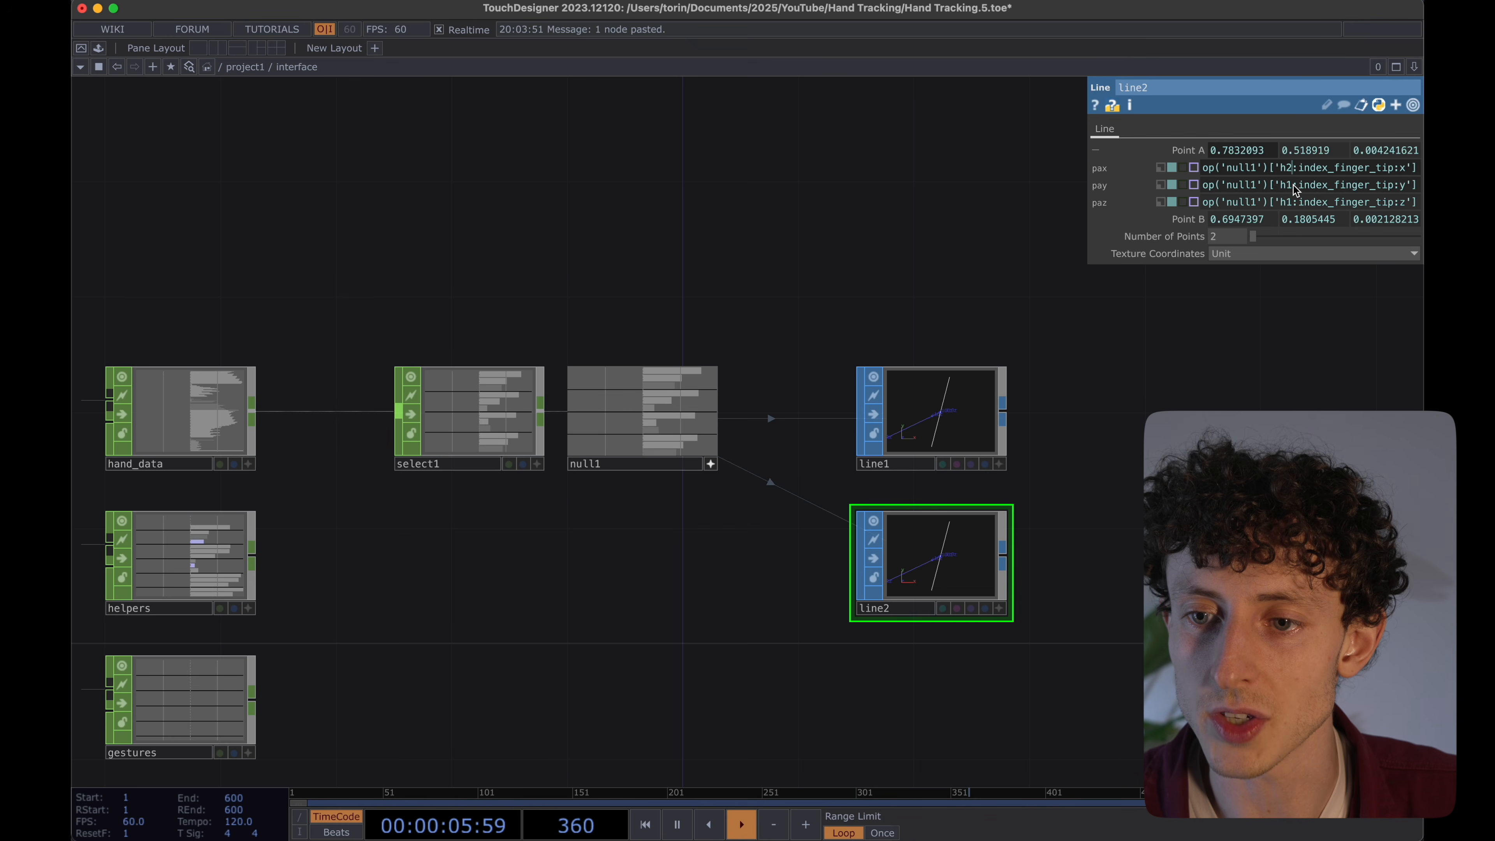
{"action": "left_click", "coordinate": [1294, 186]}
{"action": "key", "text": "BackSpace"}
{"action": "type", "text": "2"}
{"action": "left_click", "coordinate": [1295, 203]}
{"action": "key", "text": "BackSpace"}
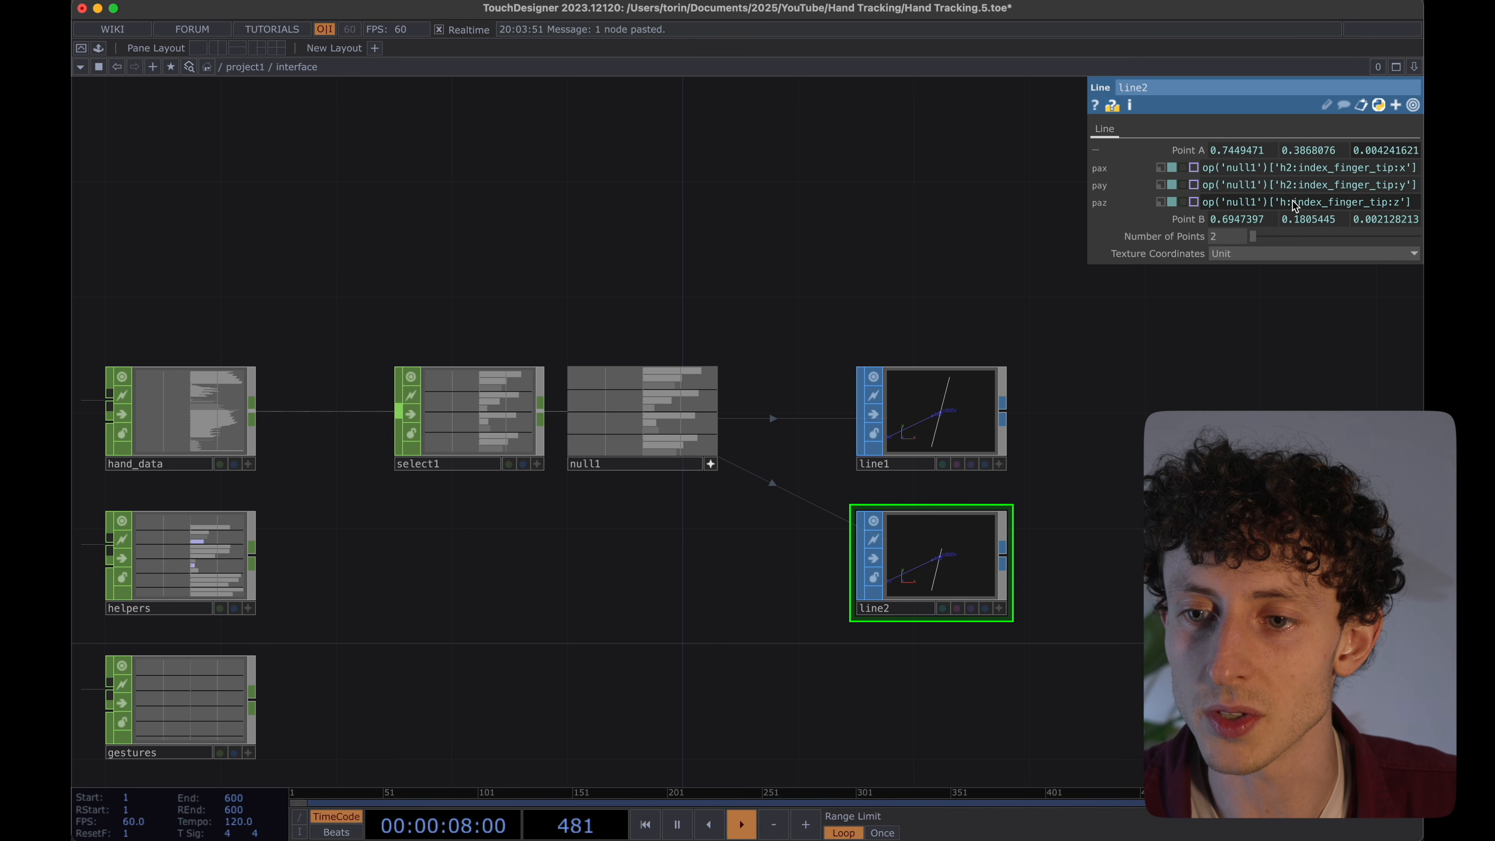
{"action": "type", "text": "2"}
Expand line2's Point B and point its x, y and z expressions to the h2:thumb_tip channels.
{"action": "left_click", "coordinate": [1238, 220]}
{"action": "left_click", "coordinate": [1289, 238]}
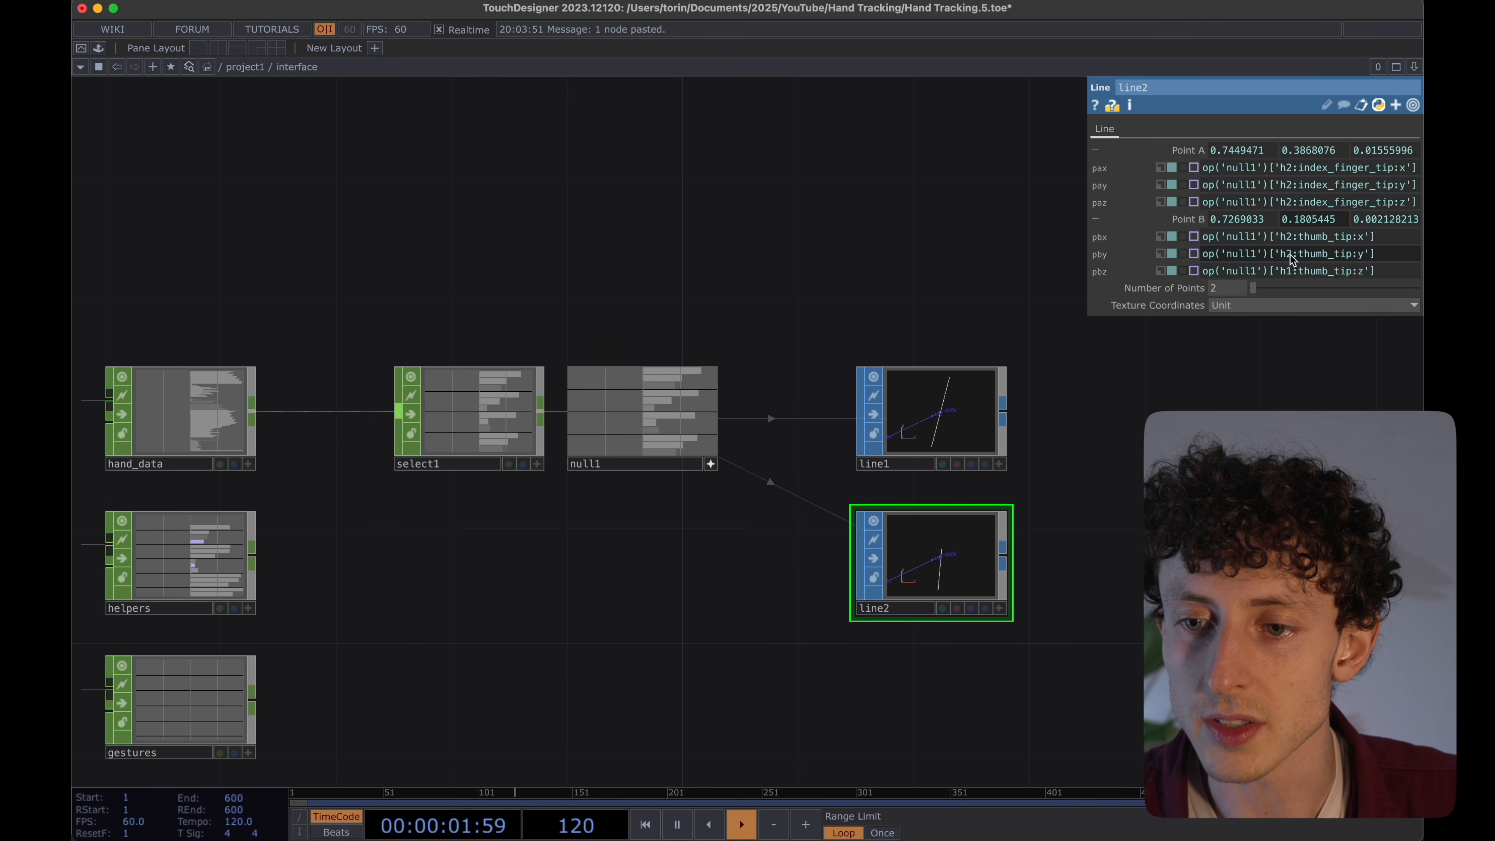
{"action": "left_click", "coordinate": [1293, 271]}
{"action": "key", "text": "BackSpace"}
{"action": "type", "text": "2"}
{"action": "key", "text": "Return"}
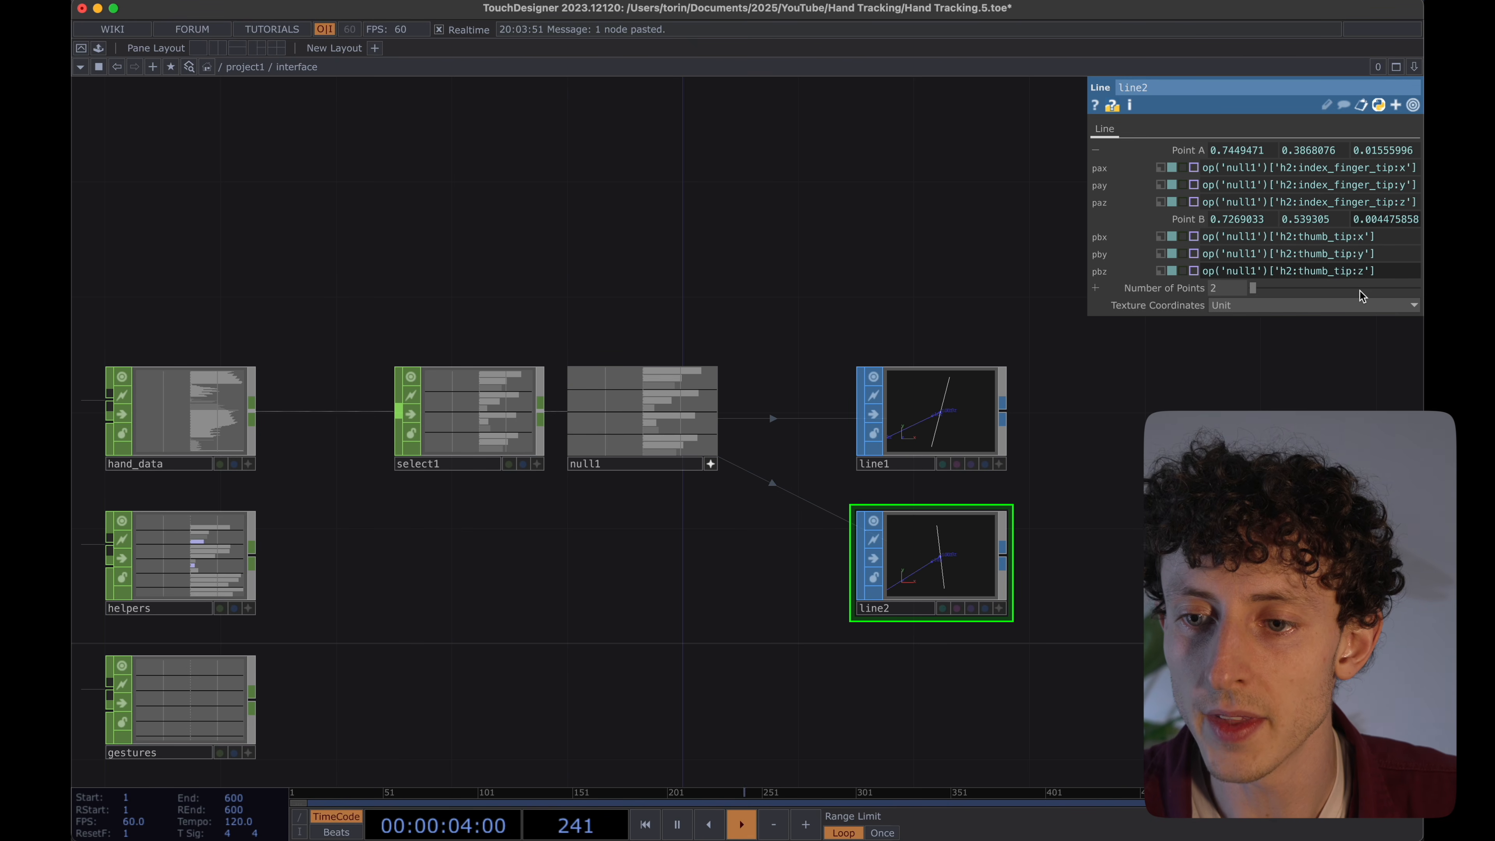
Add a Geometry COMP from line1's output and place it beside line1.
{"action": "scroll", "coordinate": [902, 444], "scroll_direction": "right", "scroll_amount": 6}
{"action": "scroll", "coordinate": [931, 441], "scroll_direction": "up", "scroll_amount": 3}
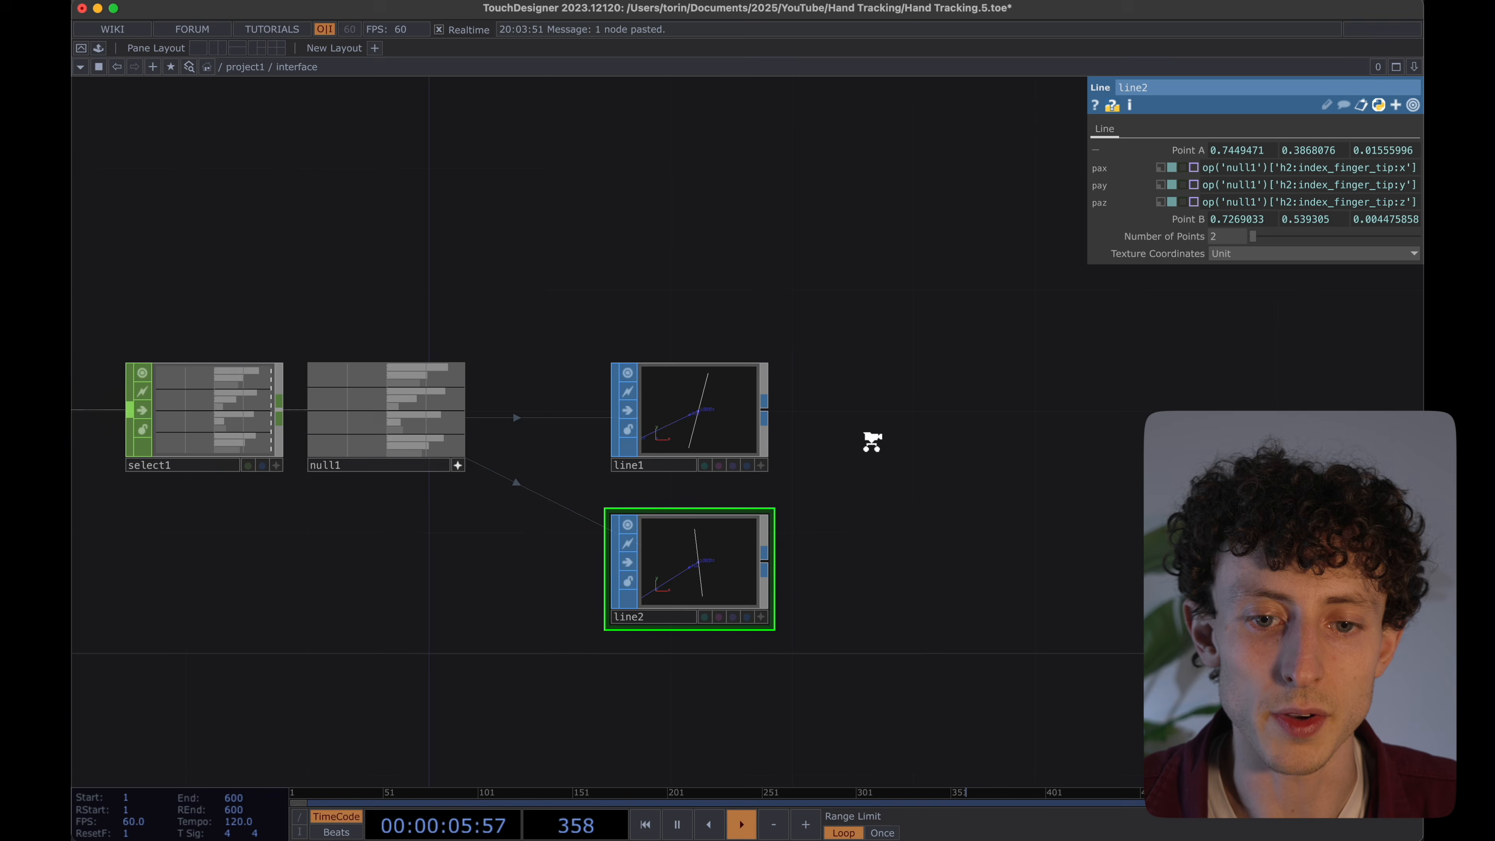
{"action": "scroll", "coordinate": [892, 421], "scroll_direction": "right", "scroll_amount": 2}
{"action": "scroll", "coordinate": [826, 376], "scroll_direction": "down", "scroll_amount": 1}
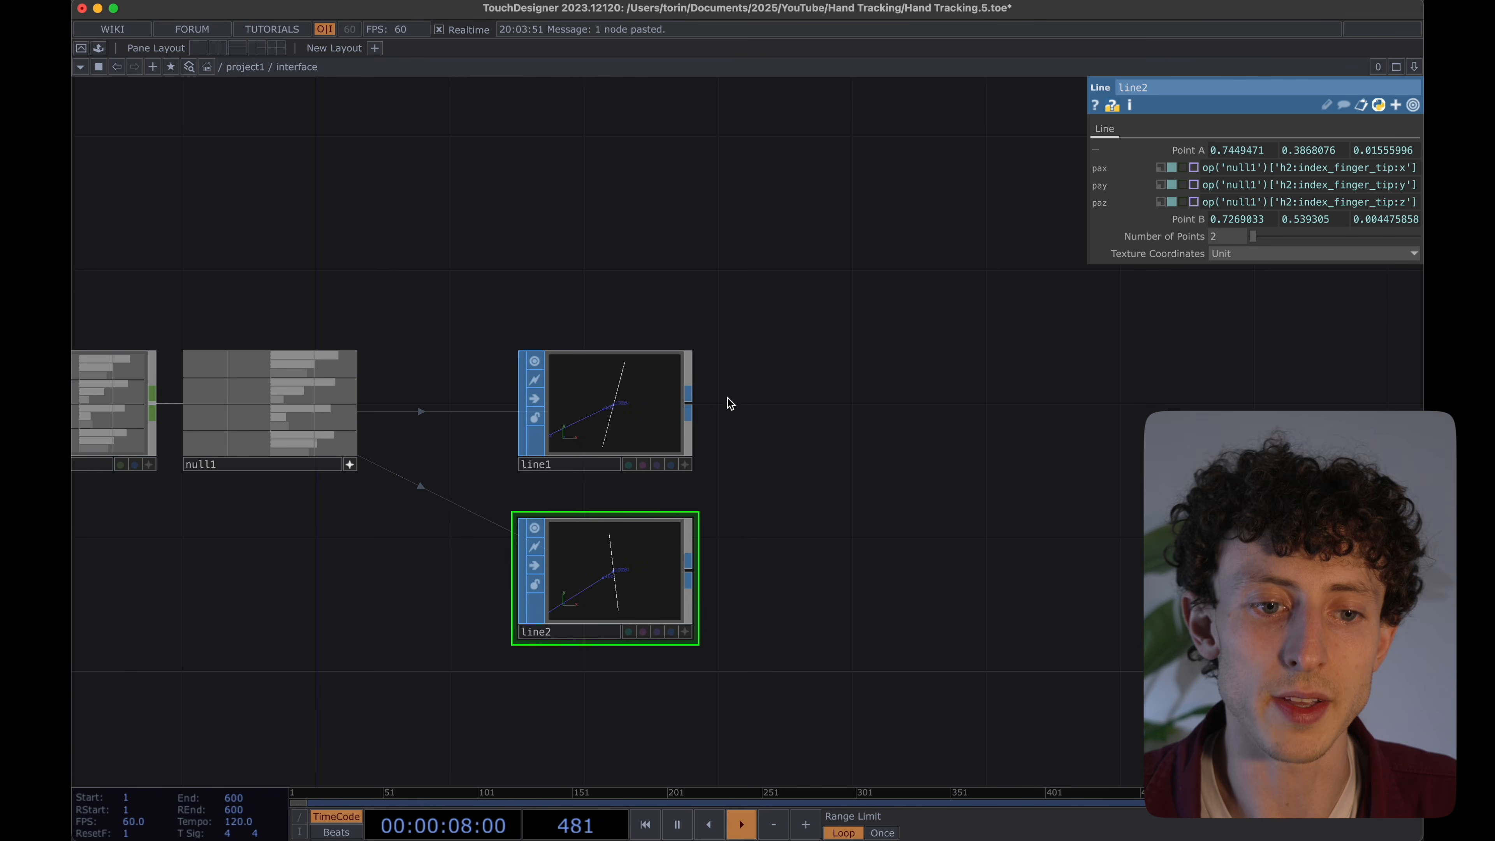
{"action": "right_click", "coordinate": [692, 411]}
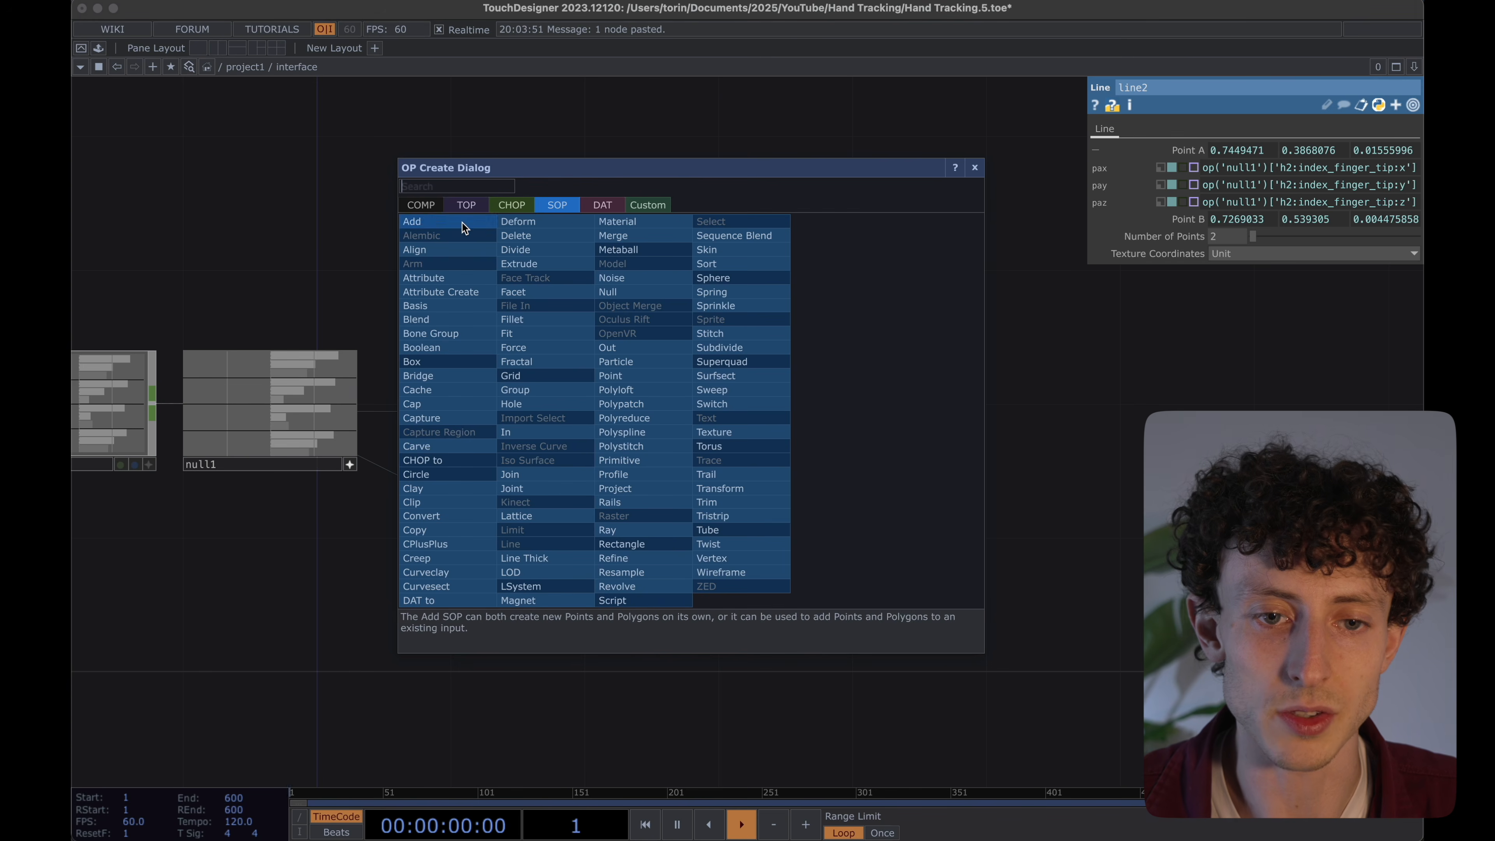
{"action": "key", "text": "Escape"}
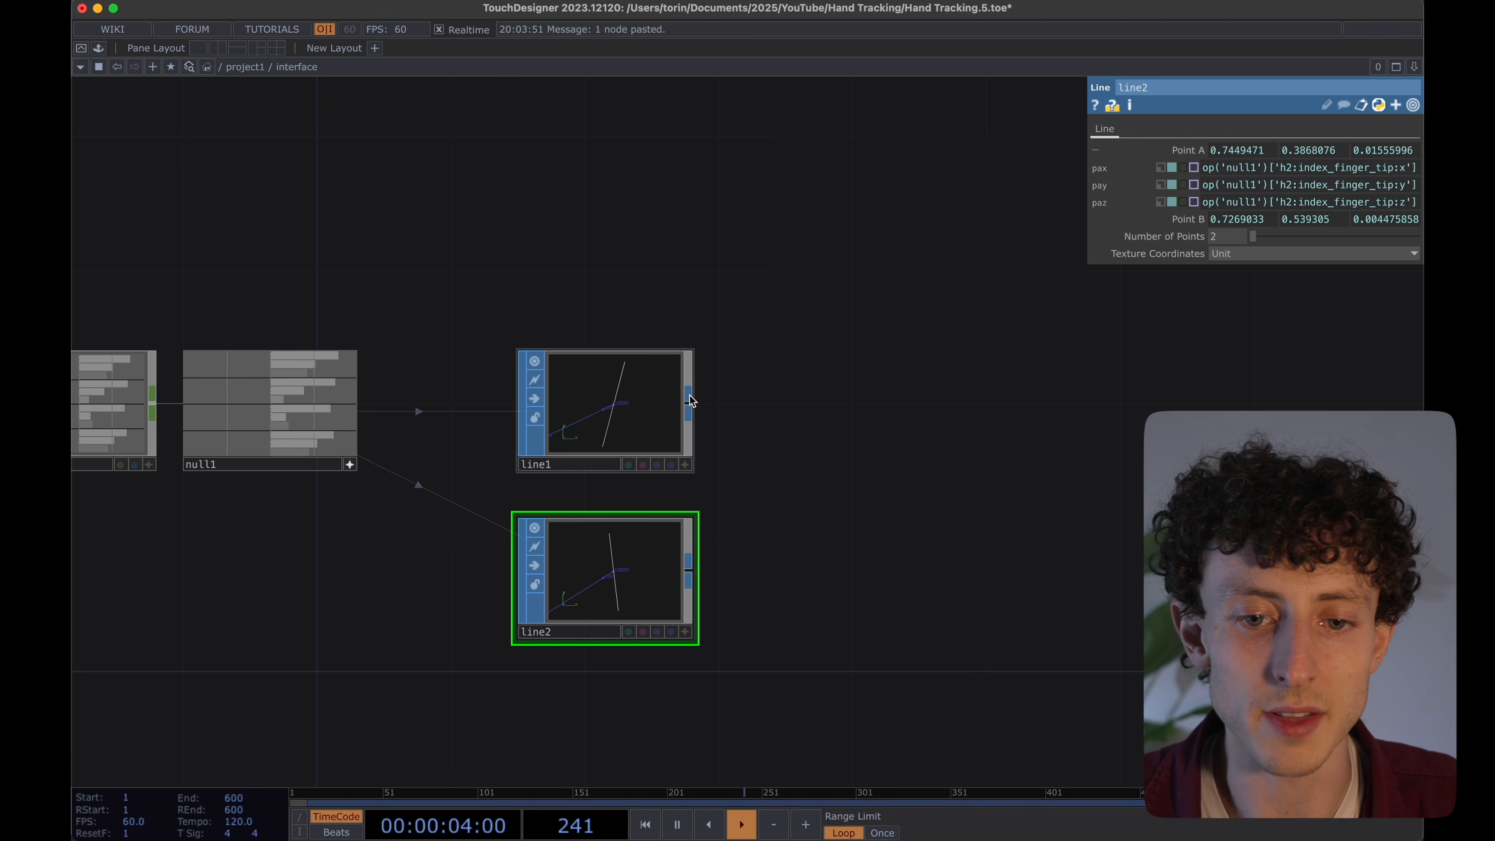
{"action": "right_click", "coordinate": [690, 396]}
{"action": "key", "text": "Escape"}
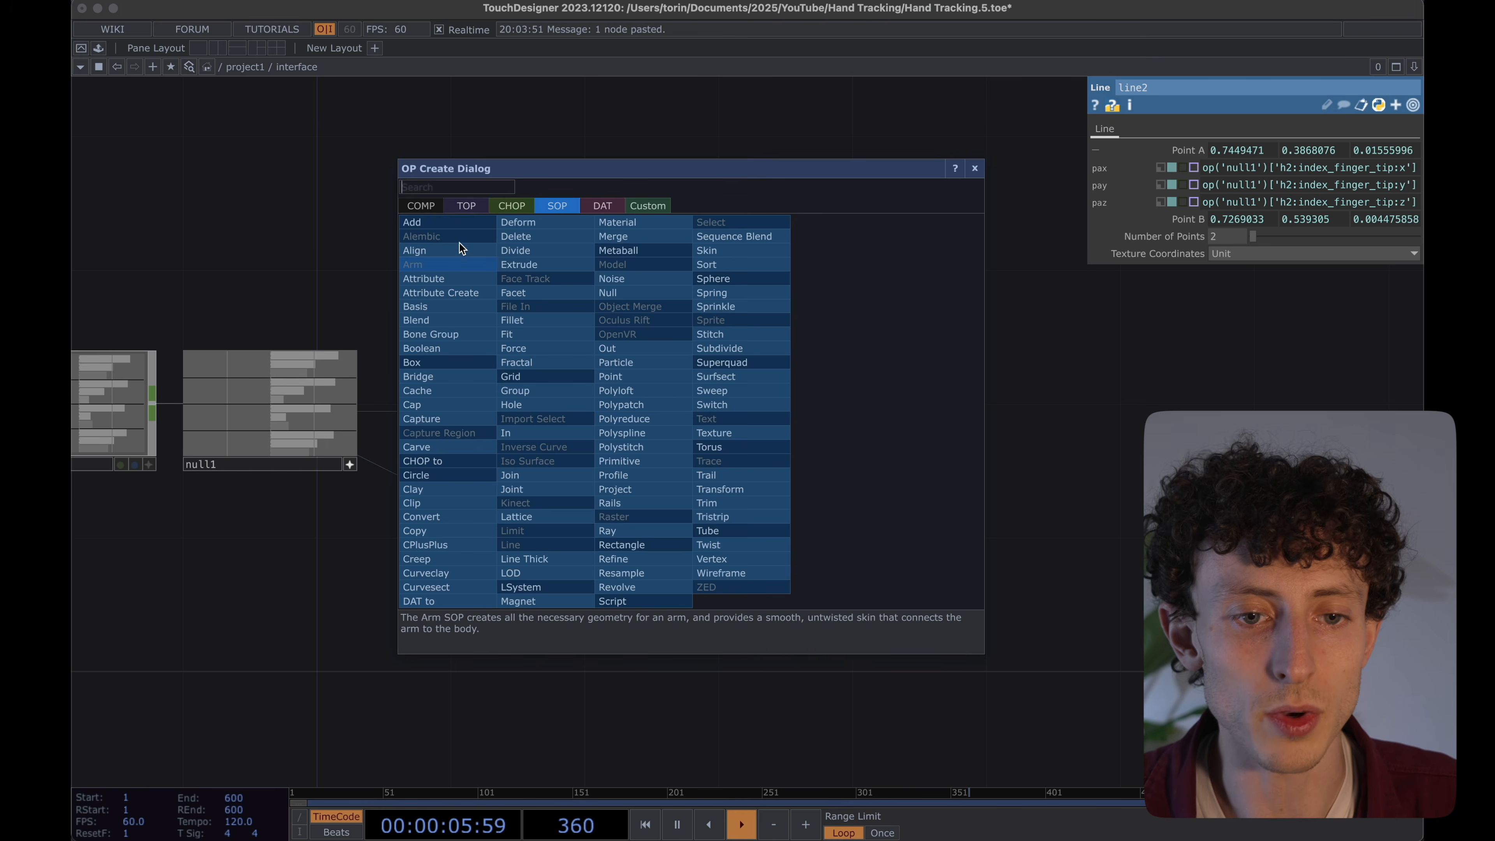
{"action": "left_click", "coordinate": [424, 206]}
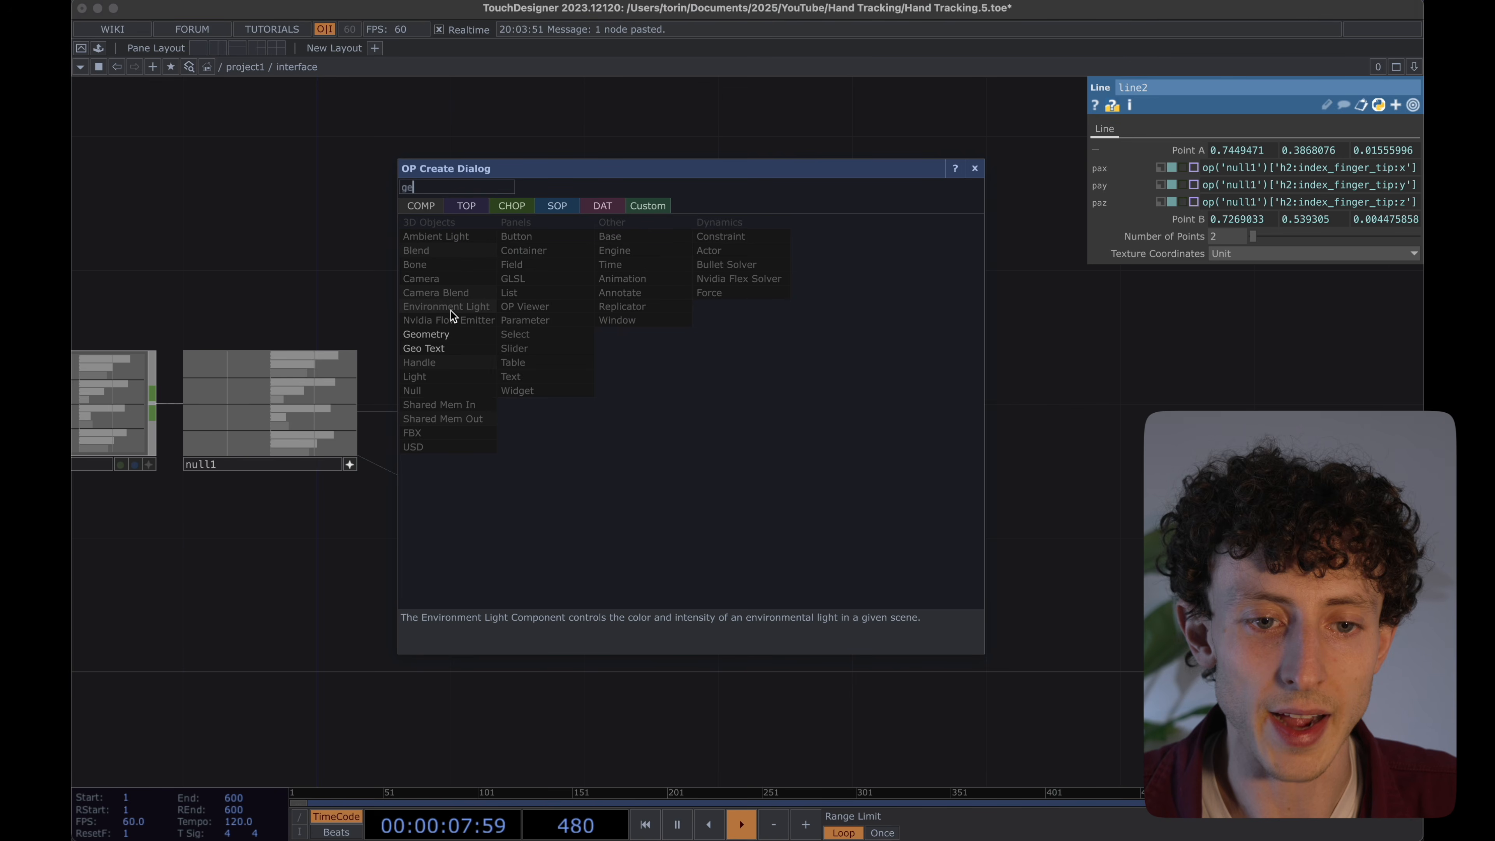
{"action": "left_click", "coordinate": [449, 336]}
{"action": "left_click", "coordinate": [875, 407]}
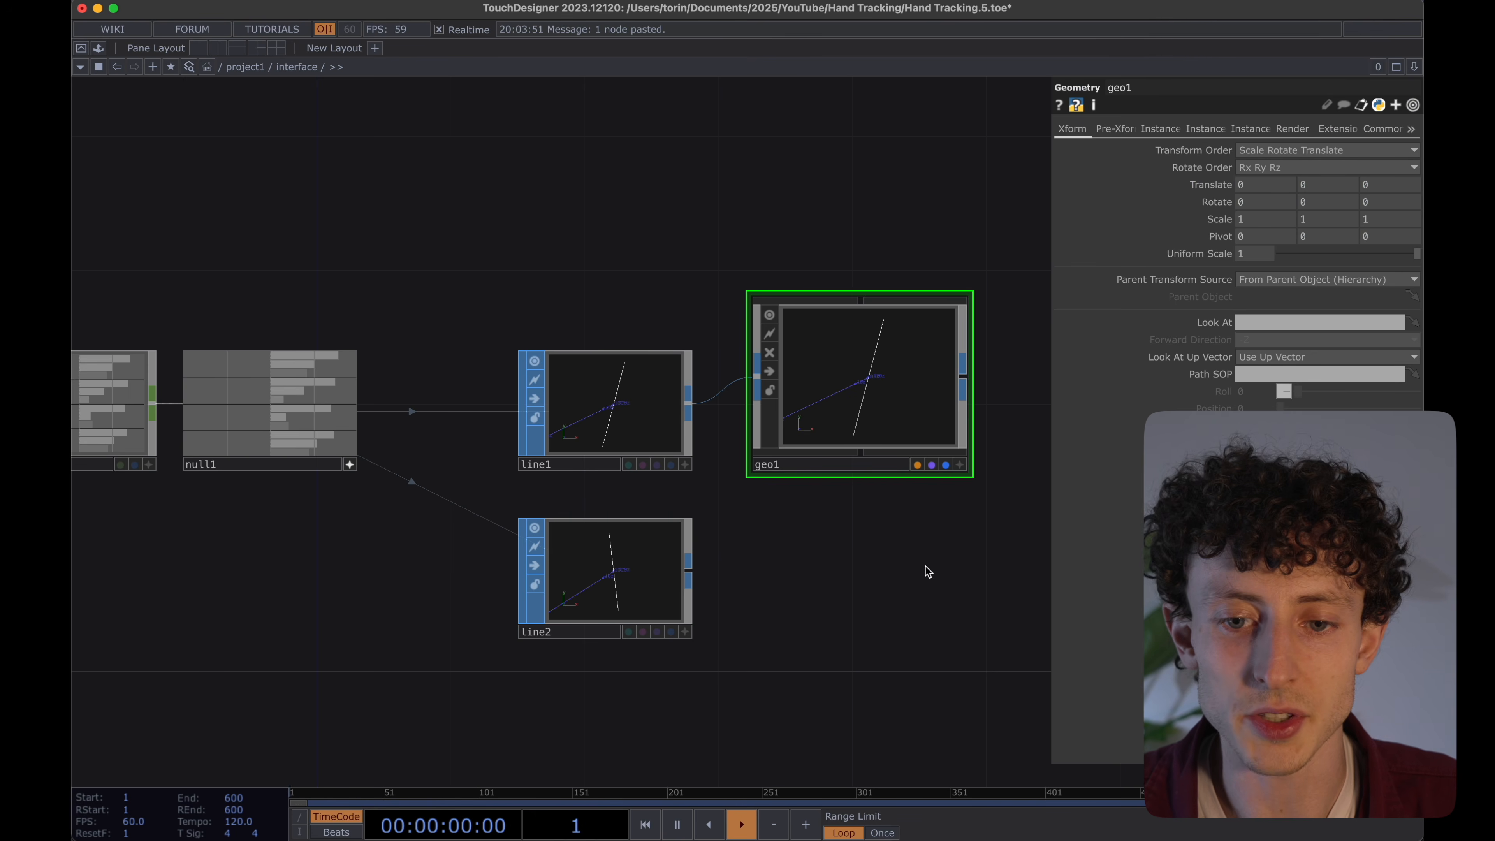
Duplicate the geo1 component below itself, fed by line2.
{"action": "left_click_drag", "start_coordinate": [928, 569], "coordinate": [857, 551]}
{"action": "key", "text": "super+c"}
{"action": "key", "text": "super+v"}
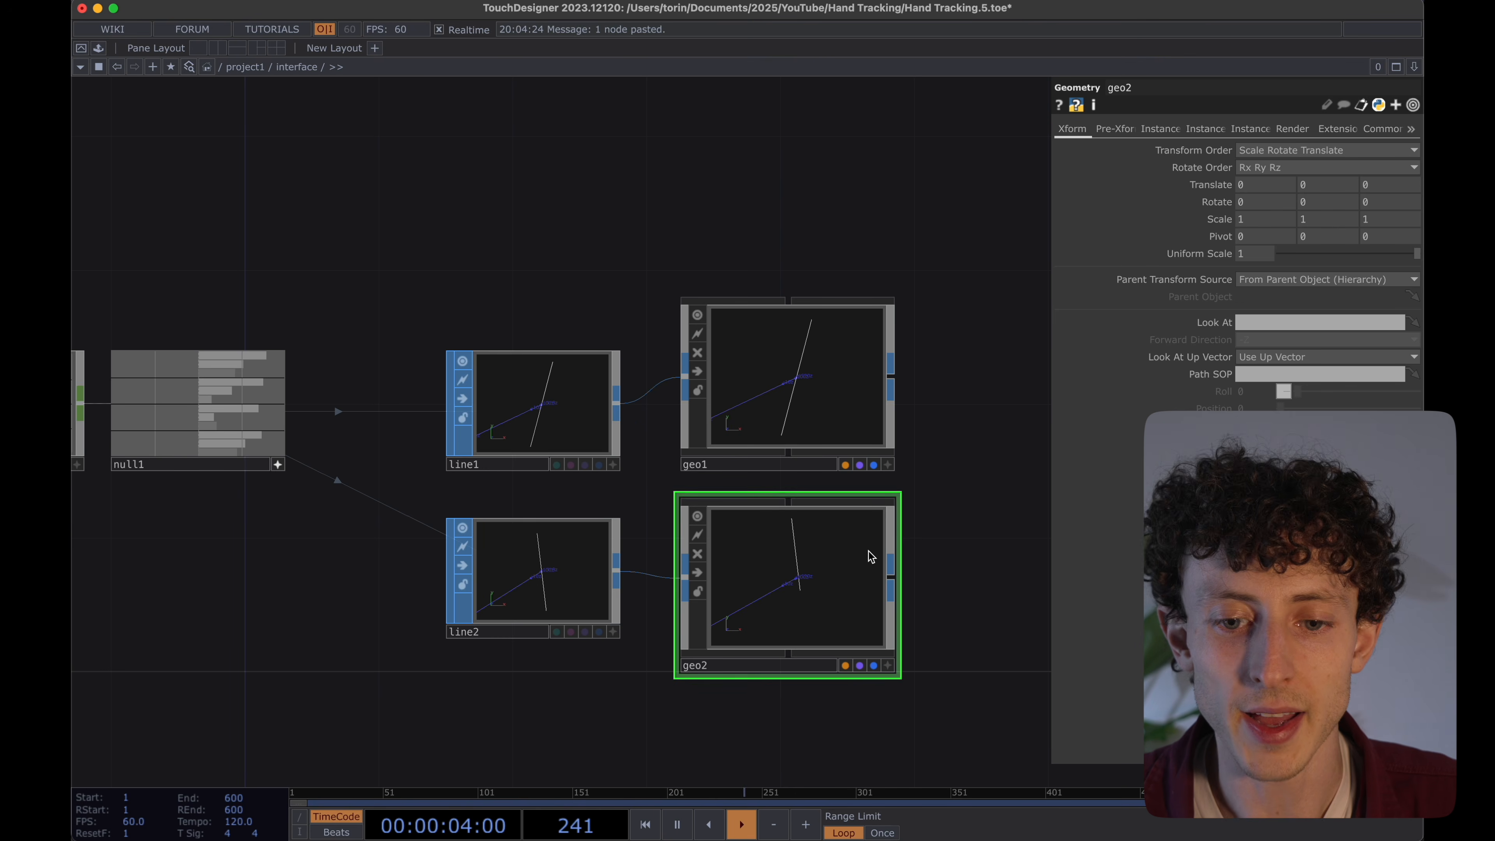
Add a Camera COMP in the empty space above and to the right of geo1.
{"action": "left_click_drag", "start_coordinate": [957, 477], "coordinate": [902, 484]}
{"action": "scroll", "coordinate": [901, 484], "scroll_direction": "down", "scroll_amount": 3}
{"action": "left_click_drag", "start_coordinate": [614, 268], "coordinate": [508, 266]}
{"action": "left_click_drag", "start_coordinate": [751, 254], "coordinate": [724, 251]}
{"action": "scroll", "coordinate": [727, 252], "scroll_direction": "down", "scroll_amount": 2}
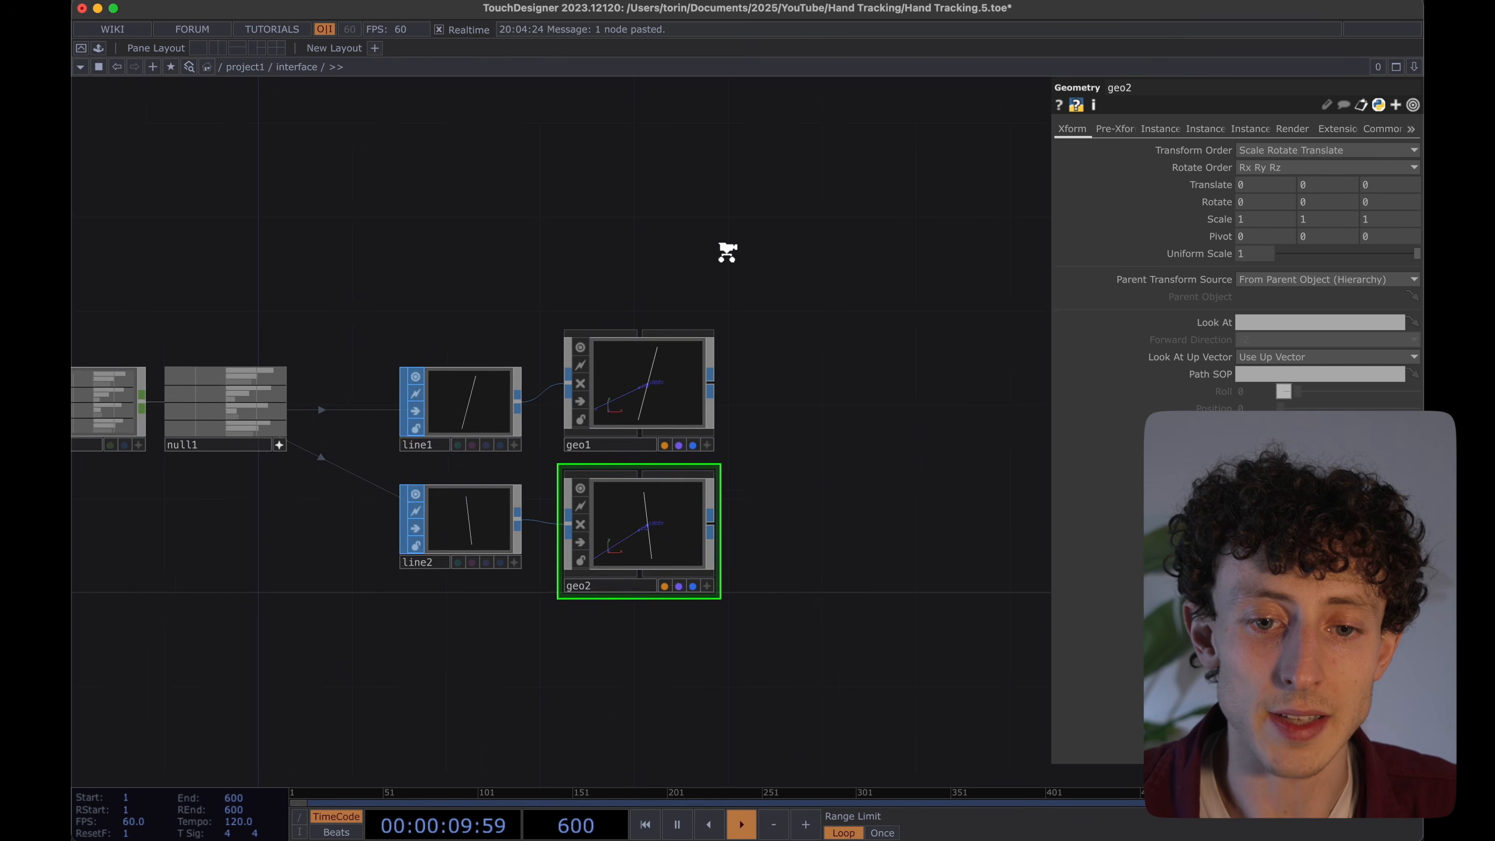
{"action": "scroll", "coordinate": [759, 248], "scroll_direction": "down", "scroll_amount": 3}
{"action": "left_click", "coordinate": [132, 645]}
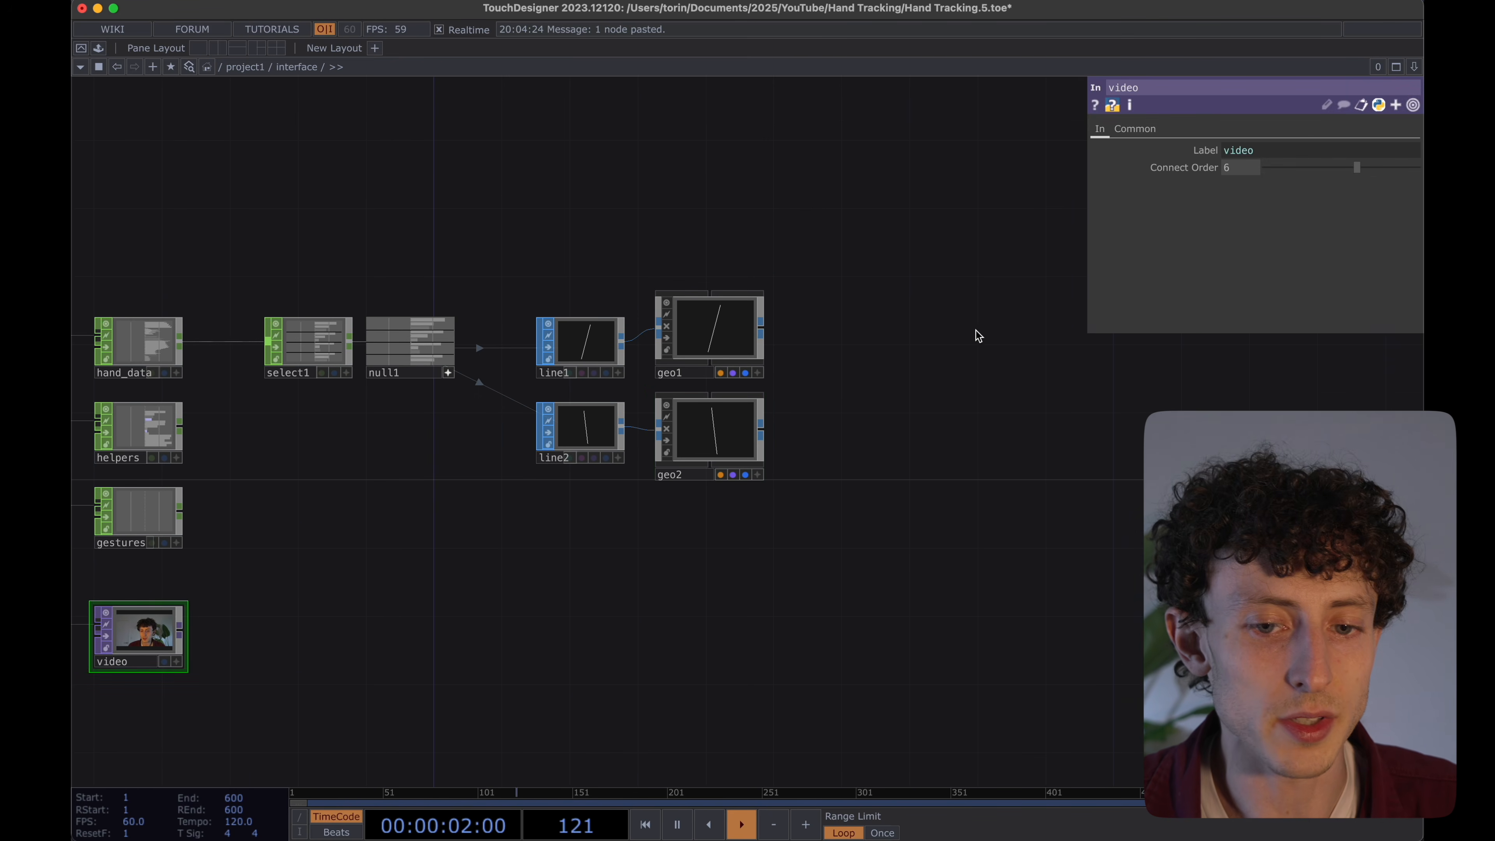
{"action": "left_click_drag", "start_coordinate": [993, 323], "coordinate": [973, 372]}
{"action": "key", "text": "Tab"}
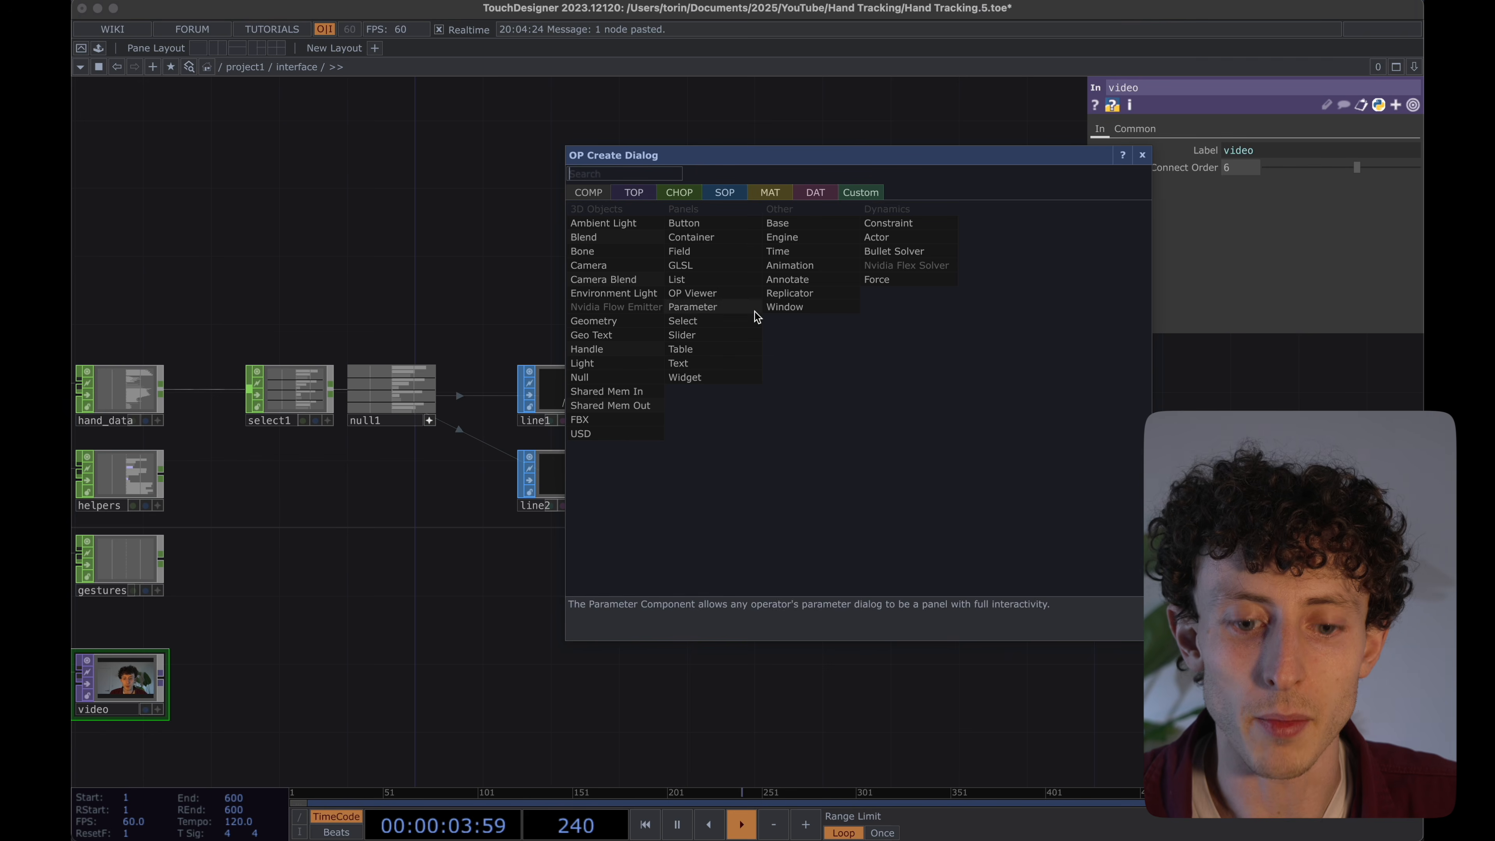
{"action": "left_click", "coordinate": [609, 266]}
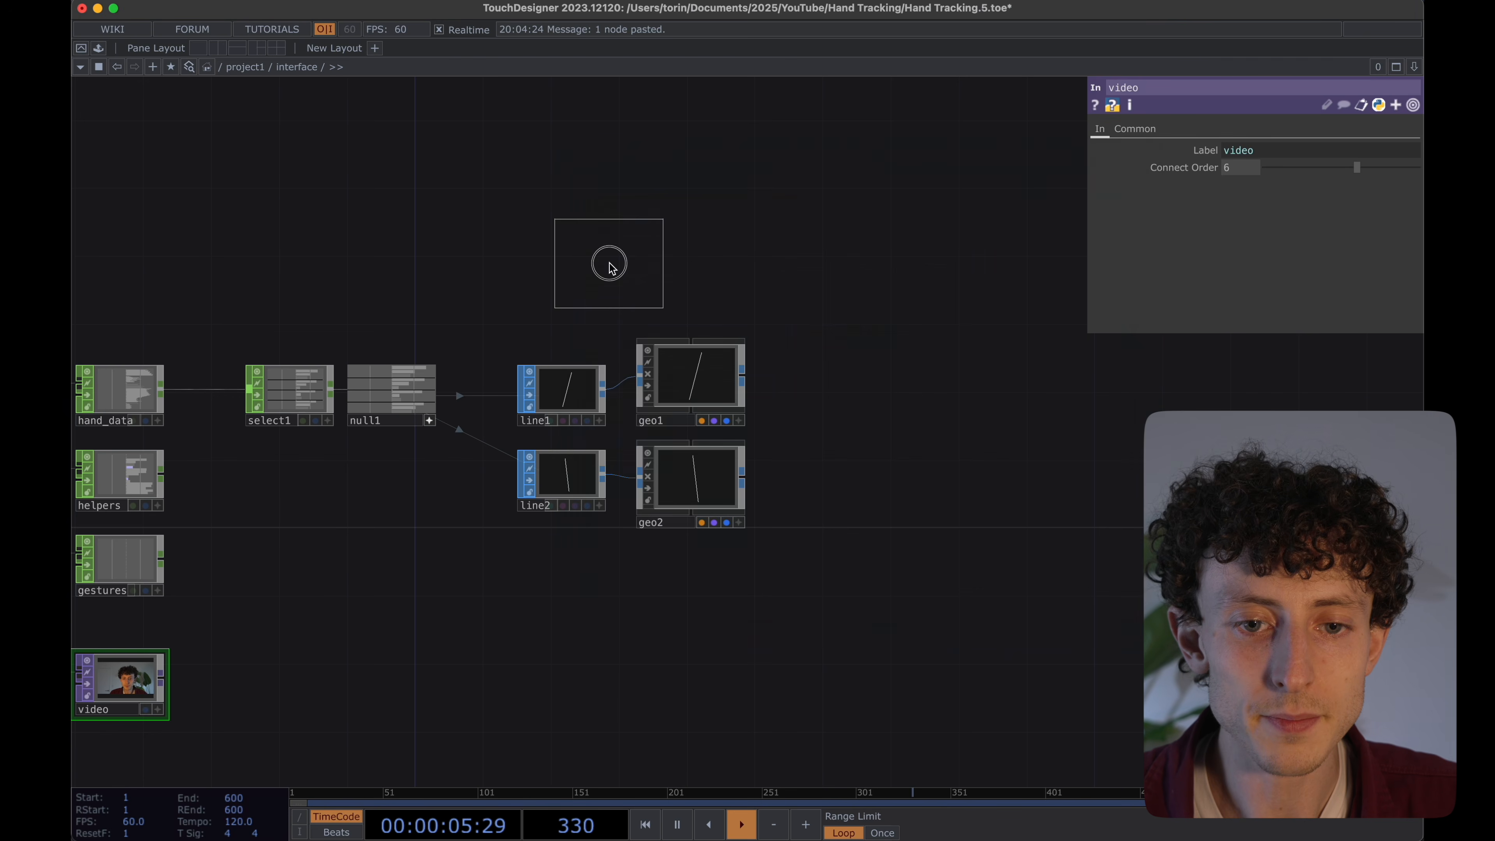
{"action": "left_click", "coordinate": [854, 272]}
Add a Render TOP below cam1, beside the two Geometry COMPs.
{"action": "key", "text": "Tab"}
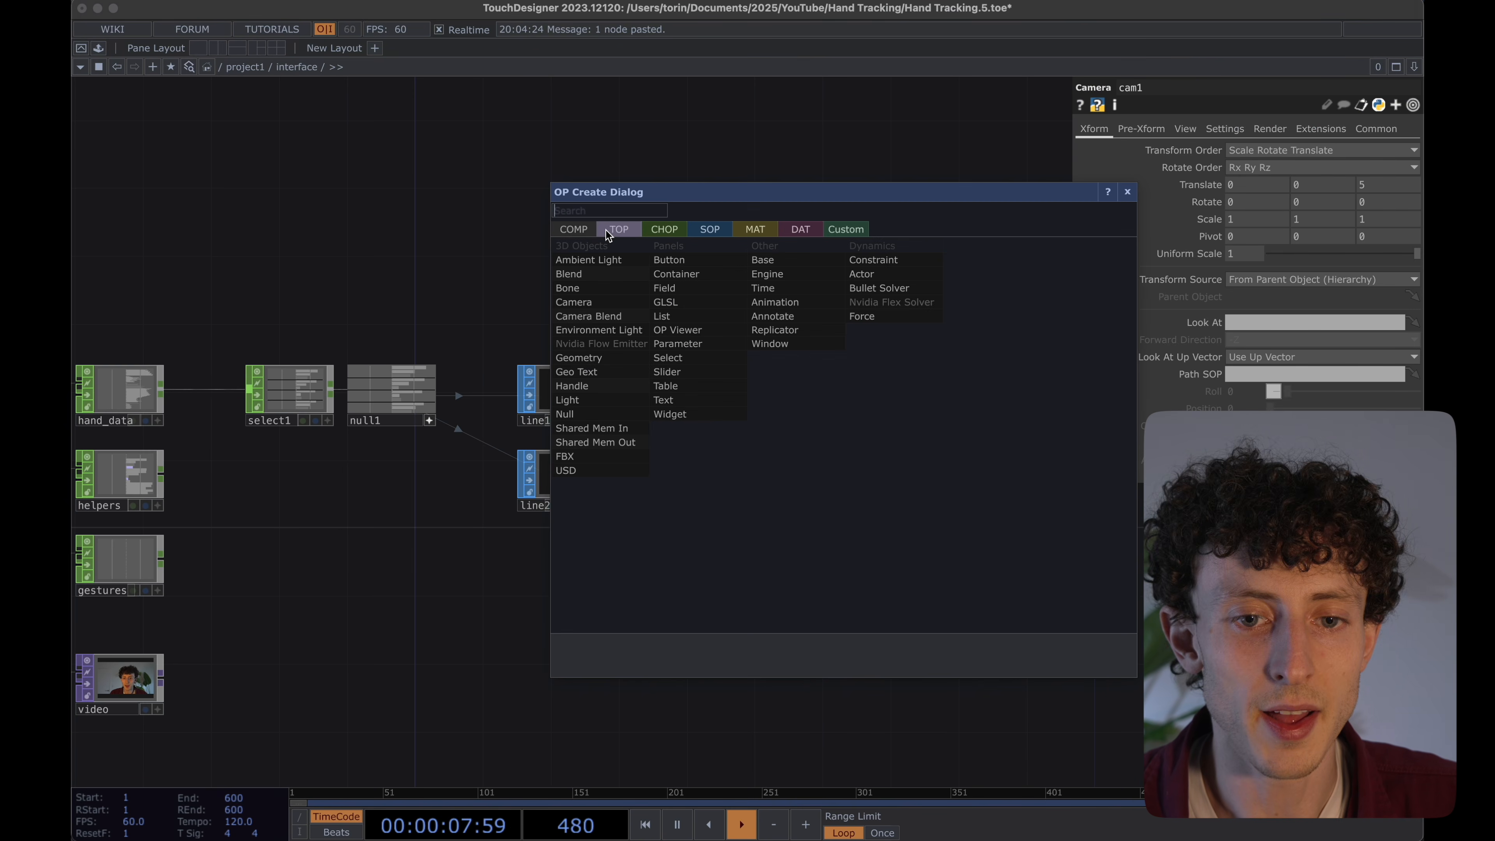
{"action": "left_click", "coordinate": [619, 229]}
{"action": "type", "text": "rend"}
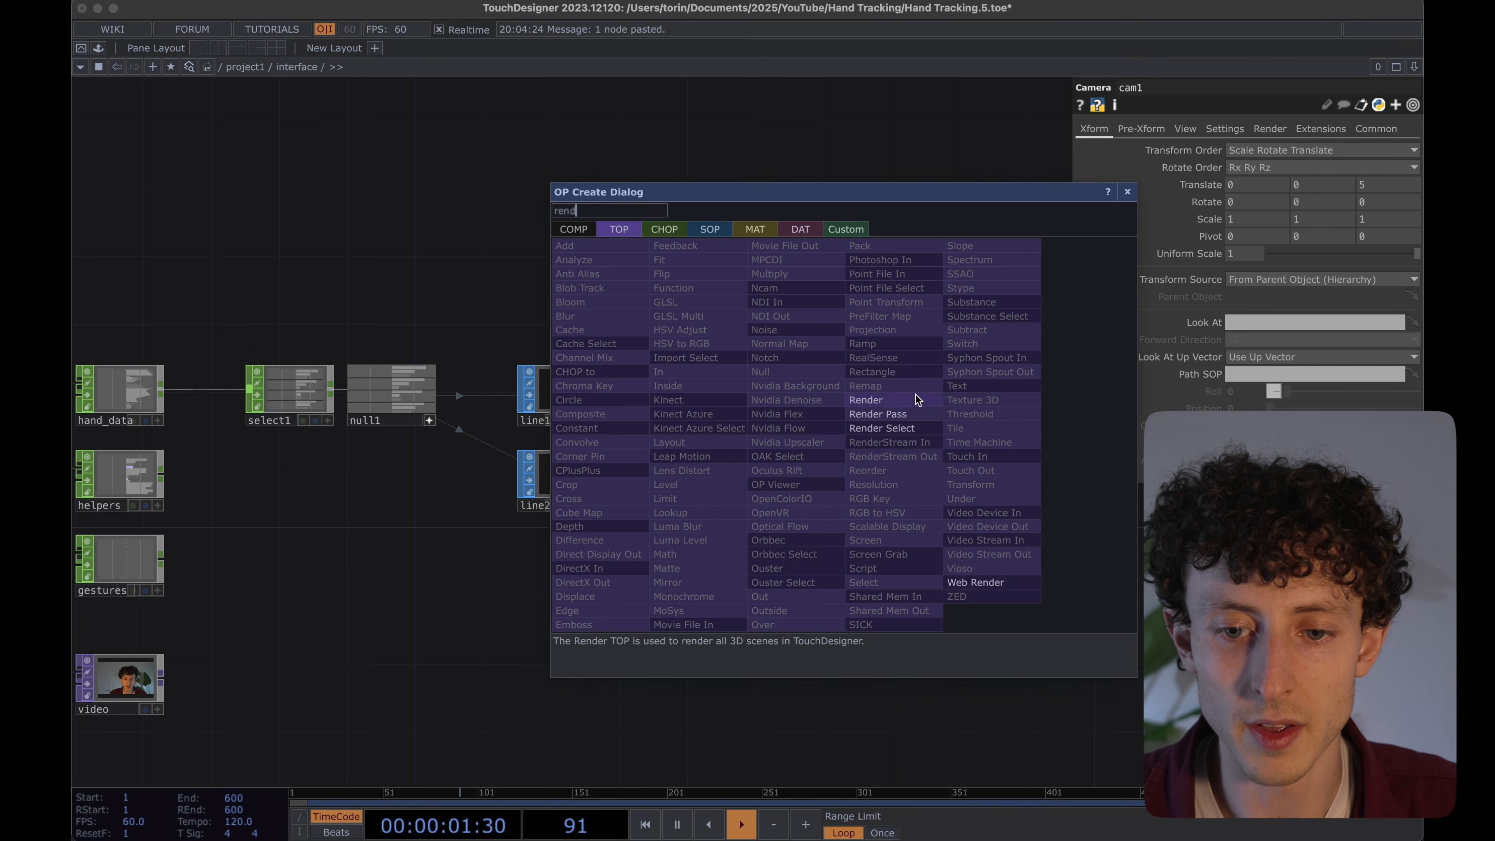
{"action": "left_click", "coordinate": [916, 399]}
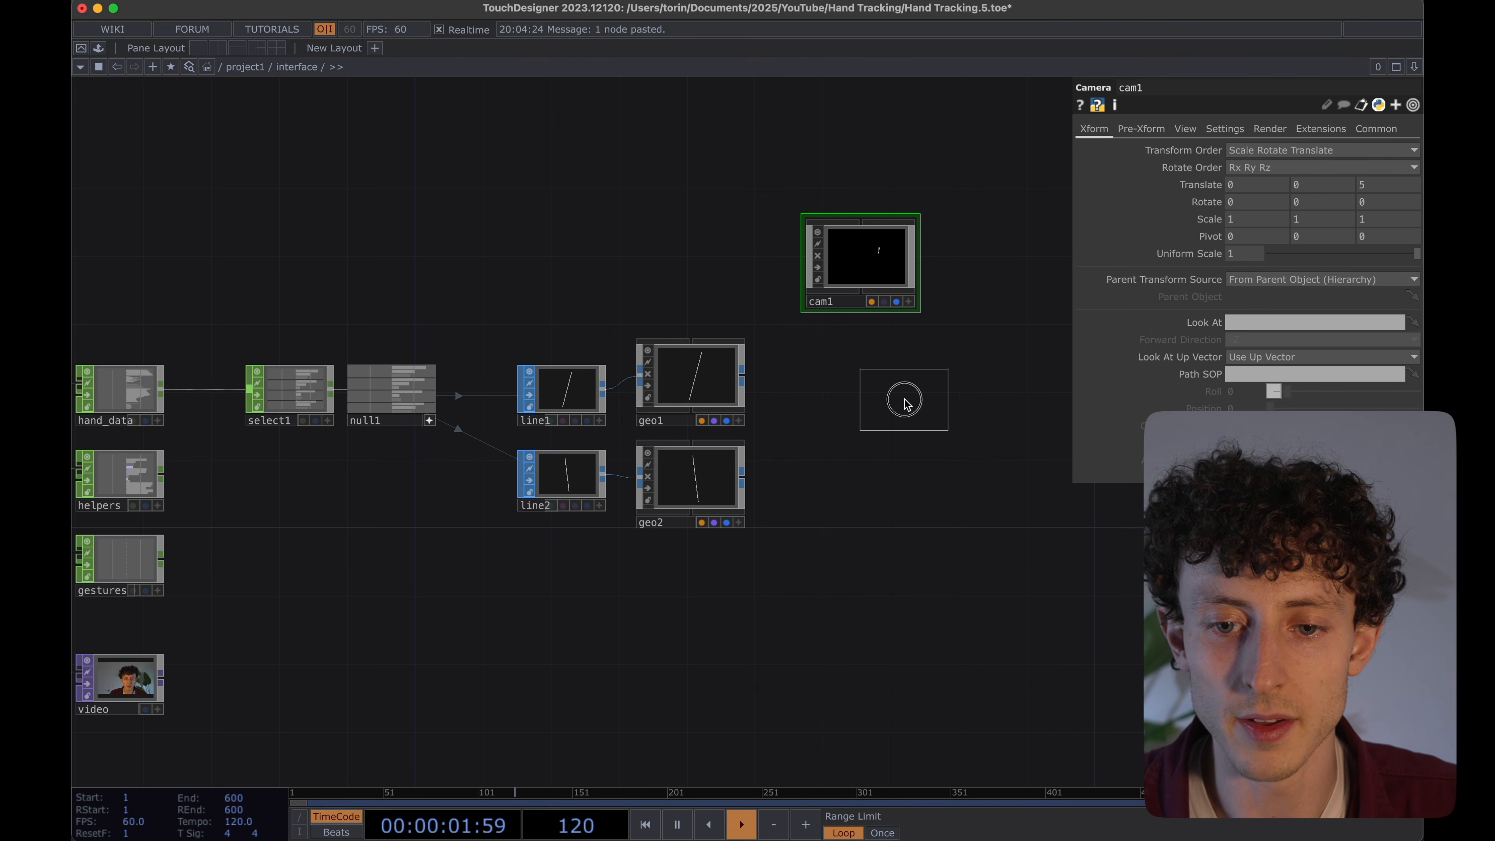
{"action": "left_click", "coordinate": [906, 434]}
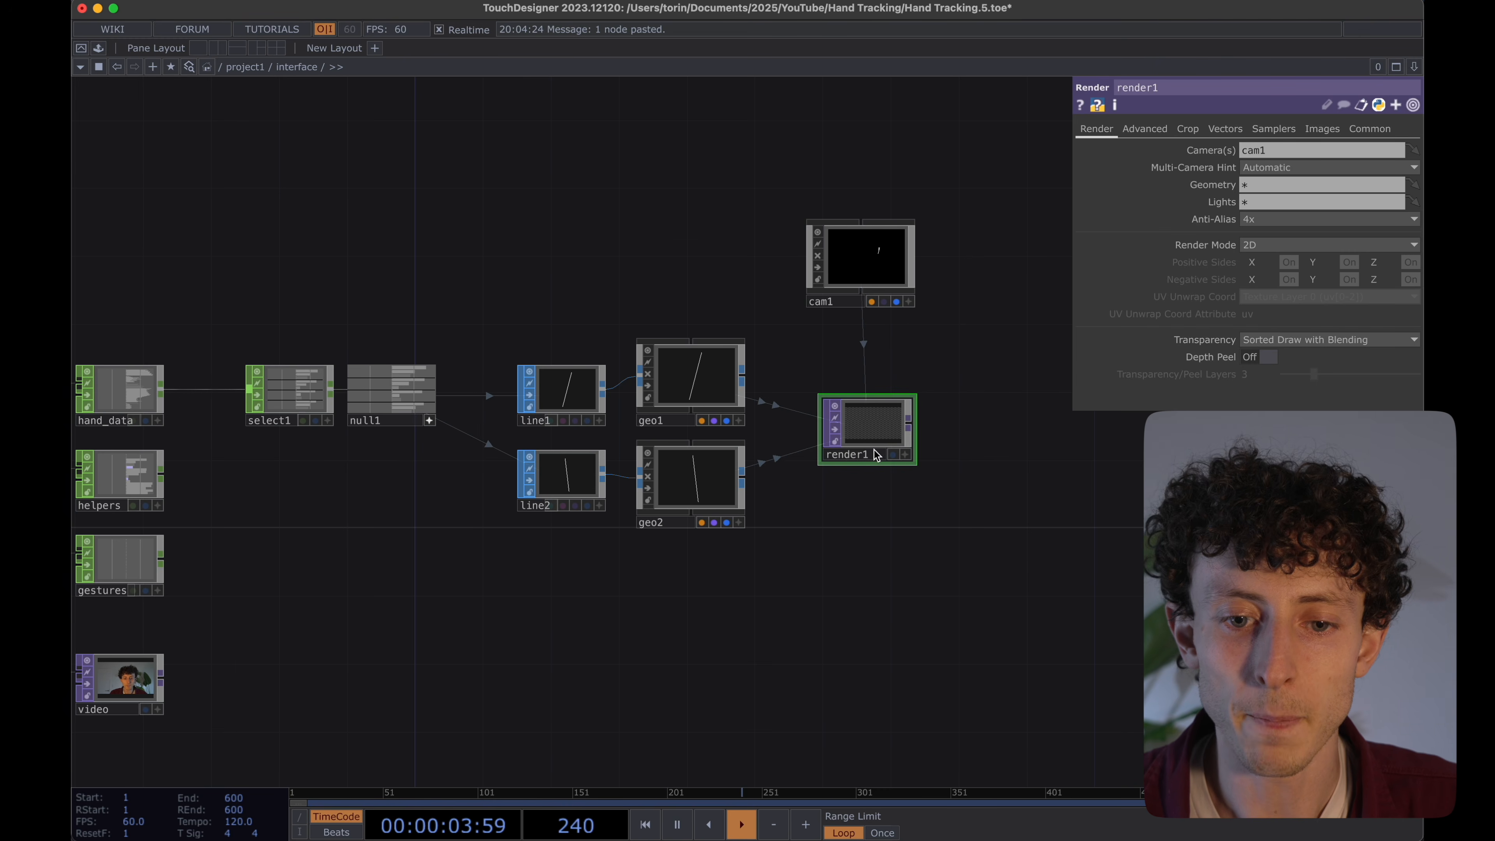
Add a Constant MAT in the empty space below geo2.
{"action": "key", "text": "Tab"}
{"action": "left_click", "coordinate": [541, 374]}
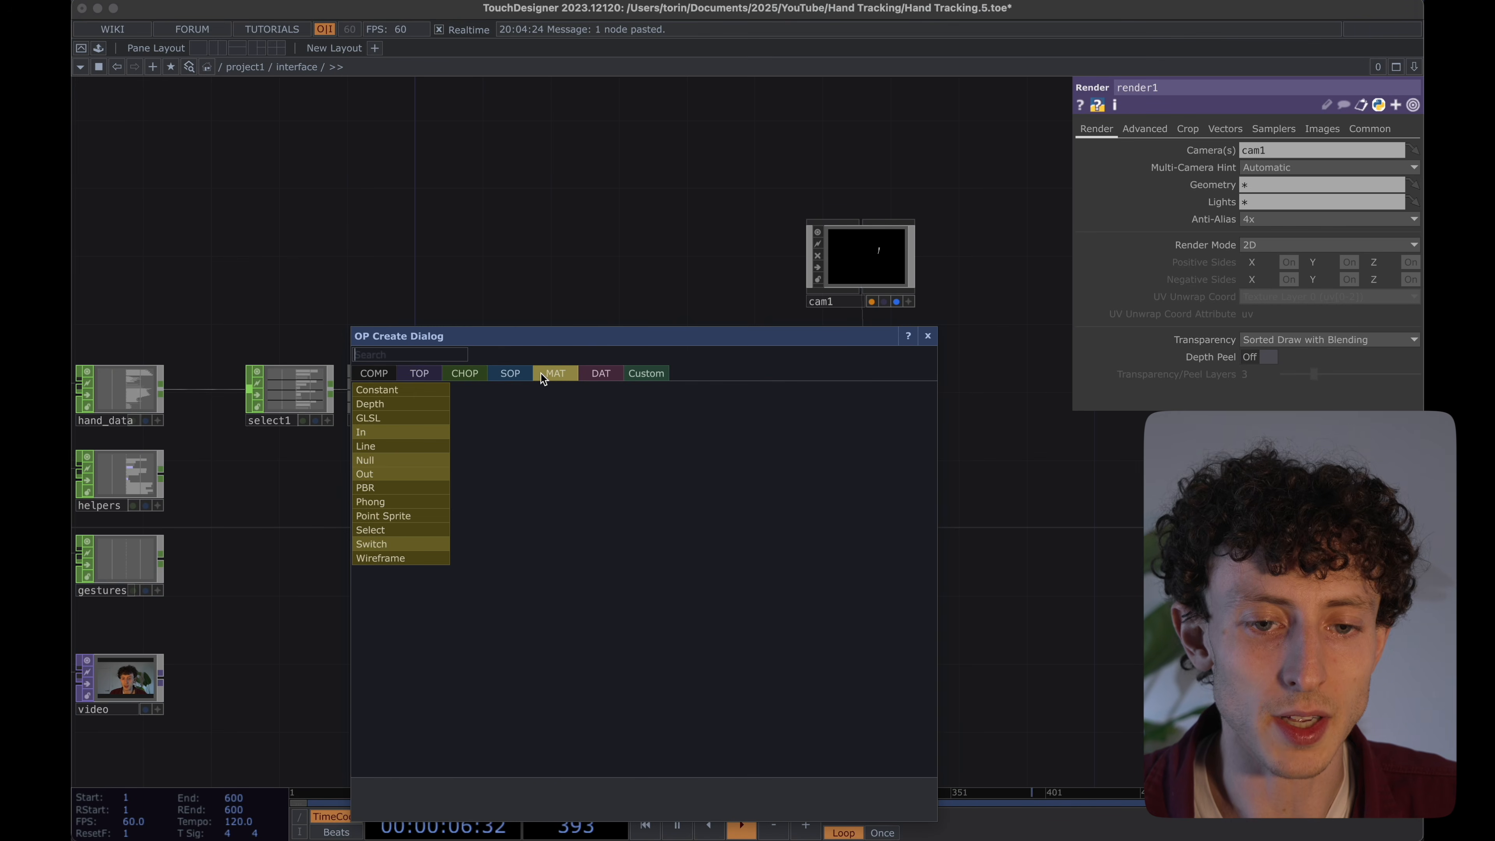
{"action": "type", "text": "const"}
{"action": "left_click", "coordinate": [433, 389]}
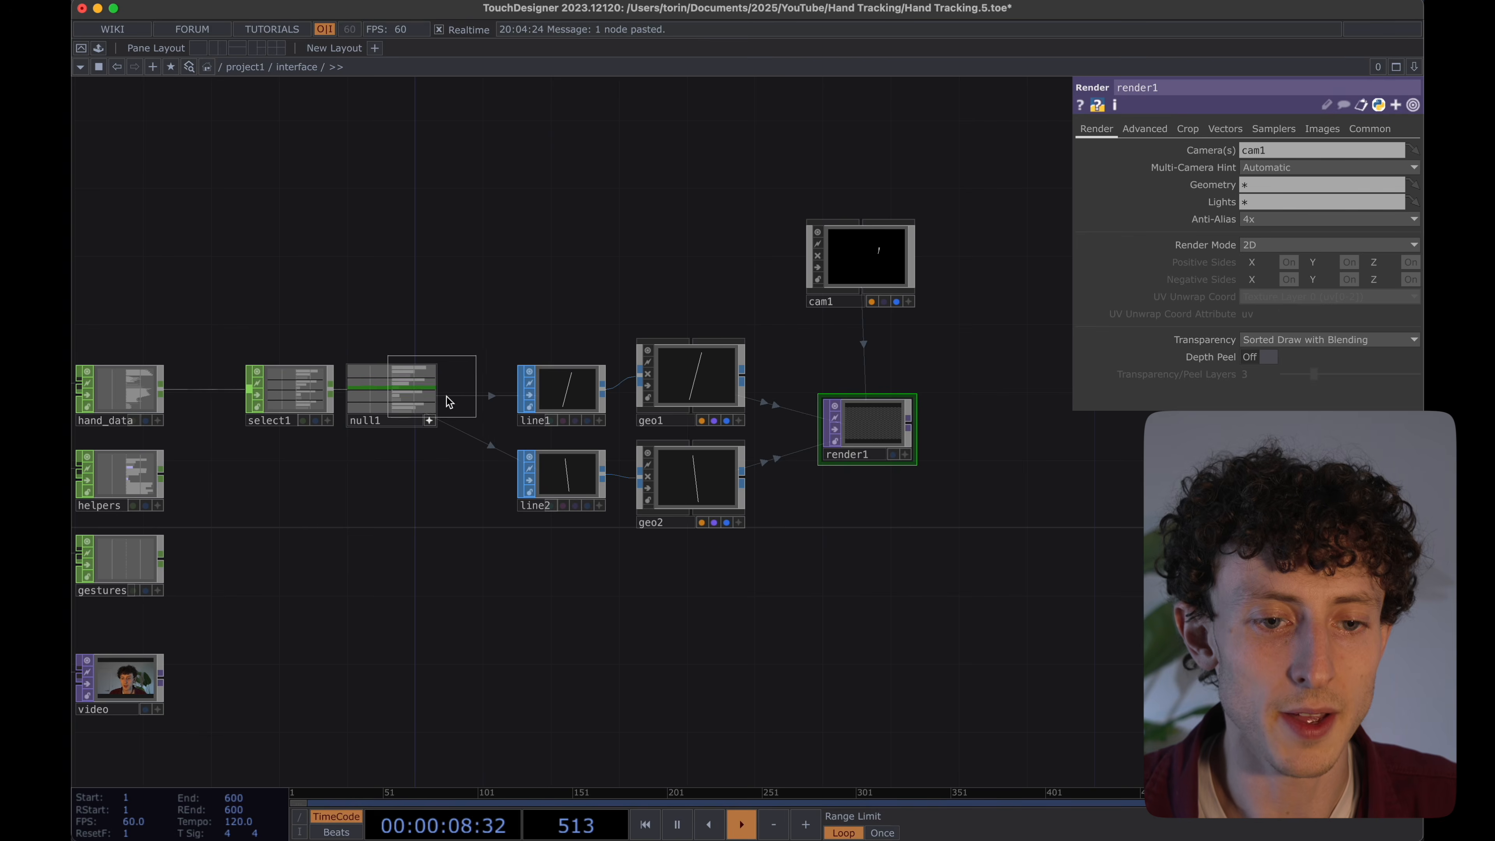
{"action": "left_click", "coordinate": [639, 601]}
Assign constant1 as the material of geo1 and geo2, and check the lines in render1.
{"action": "left_click_drag", "start_coordinate": [648, 595], "coordinate": [683, 512]}
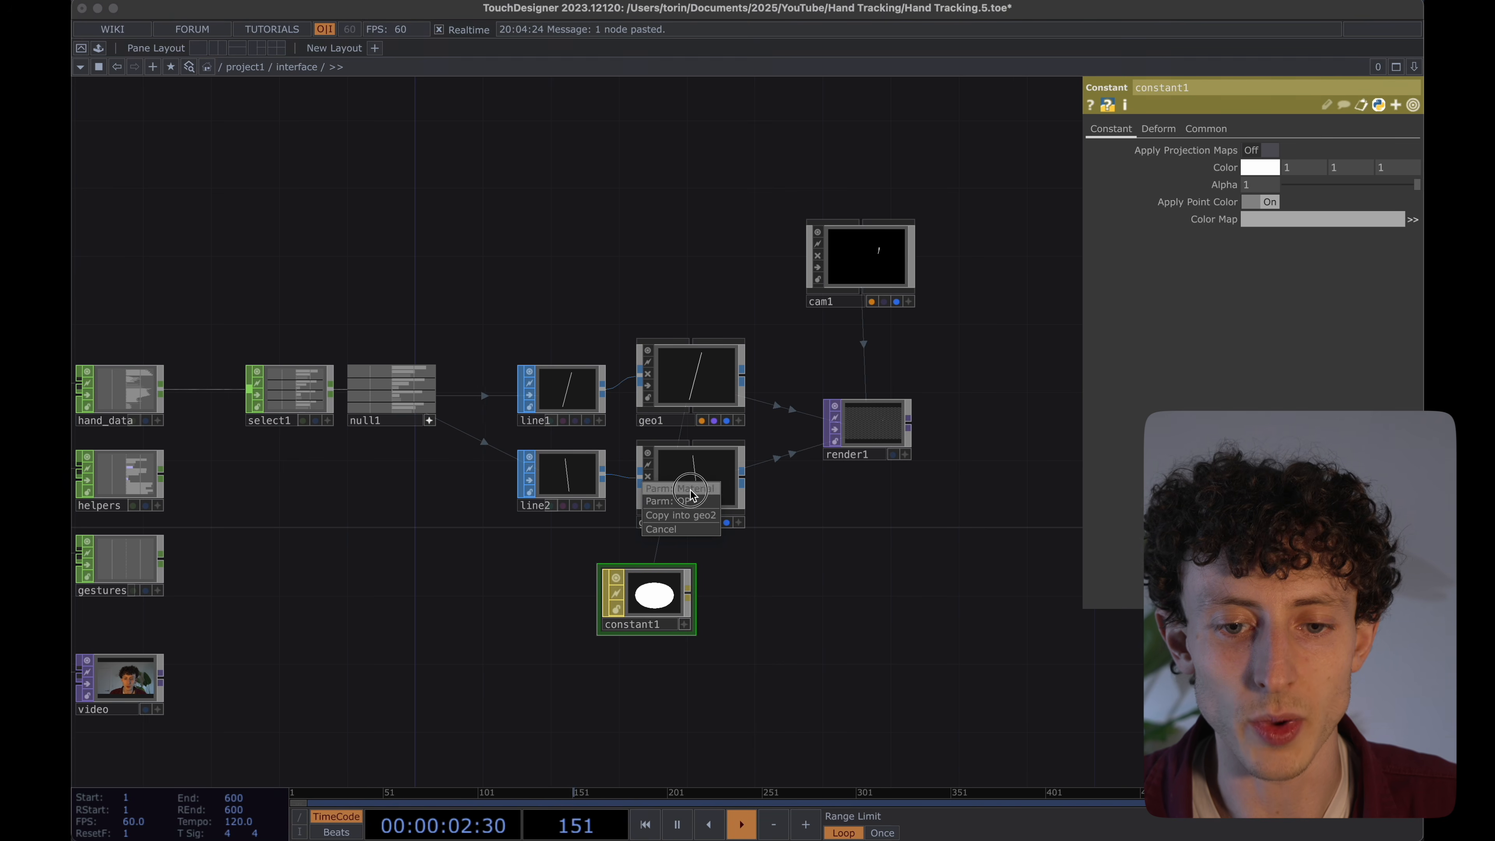
{"action": "left_click", "coordinate": [684, 490]}
{"action": "left_click_drag", "start_coordinate": [927, 504], "coordinate": [914, 511]}
{"action": "scroll", "coordinate": [897, 422], "scroll_direction": "up", "scroll_amount": 5}
{"action": "scroll", "coordinate": [898, 421], "scroll_direction": "up", "scroll_amount": 10}
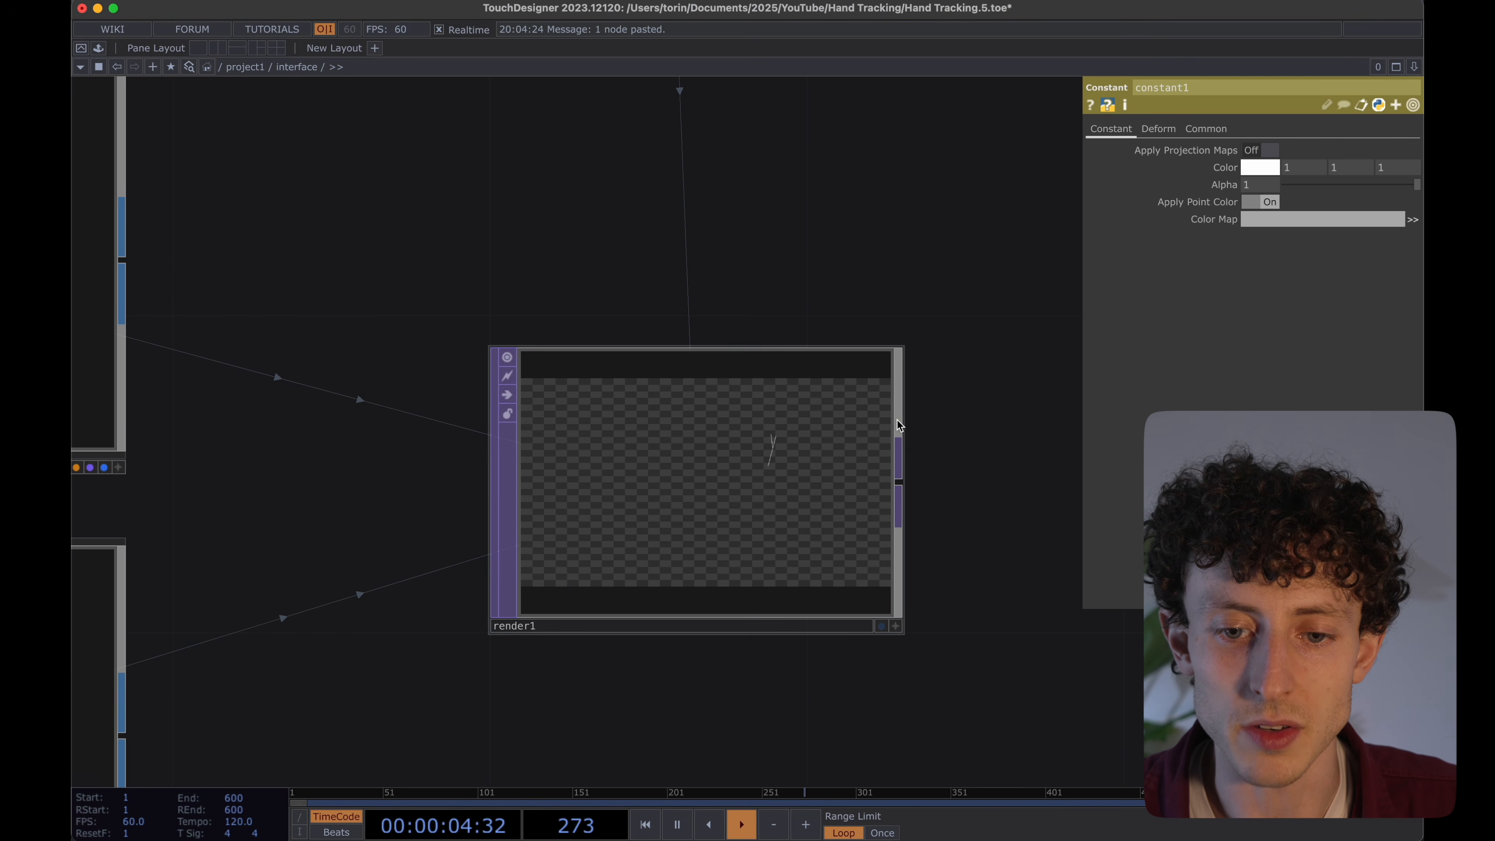
{"action": "scroll", "coordinate": [794, 445], "scroll_direction": "down", "scroll_amount": 3}
{"action": "scroll", "coordinate": [794, 445], "scroll_direction": "down", "scroll_amount": 8}
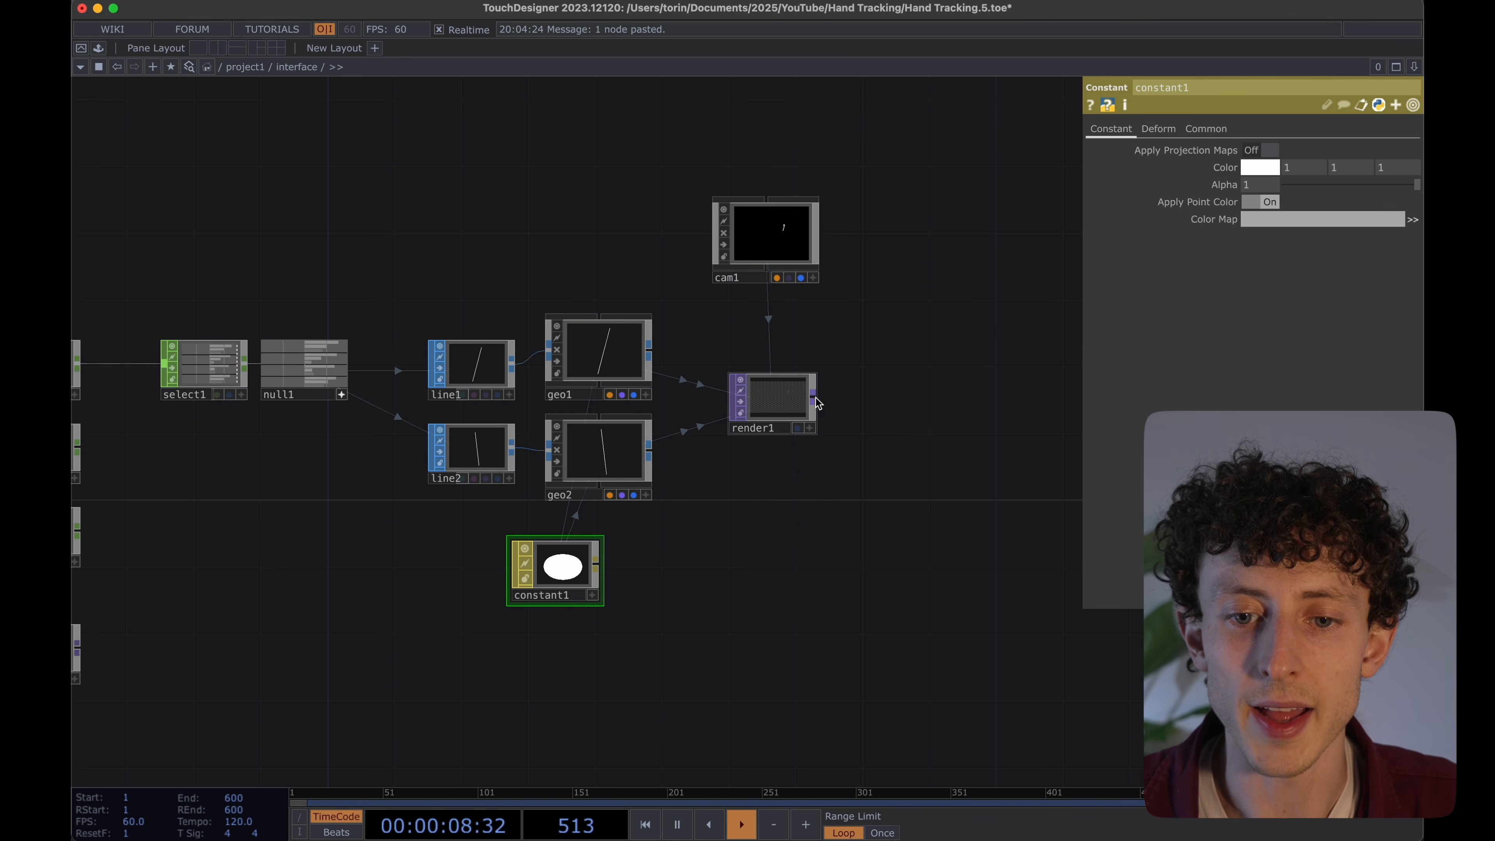
Add an Over TOP from render1's output, placed well apart from it, and connect the video input as its second input.
{"action": "right_click", "coordinate": [814, 395]}
{"action": "type", "text": "over"}
{"action": "key", "text": "Return"}
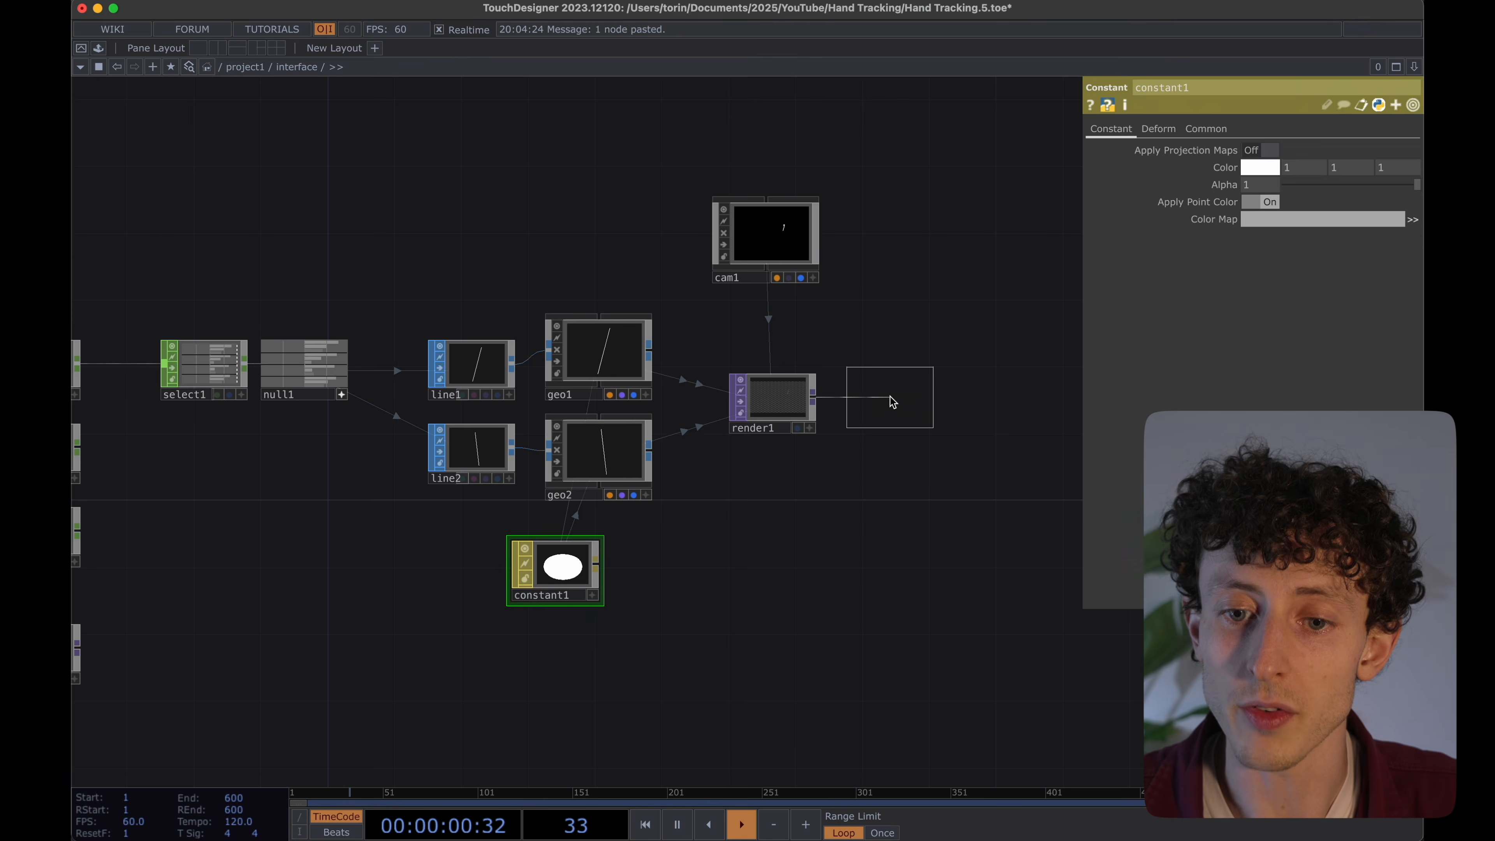
{"action": "left_click", "coordinate": [890, 400]}
{"action": "left_click_drag", "start_coordinate": [928, 397], "coordinate": [1122, 397]}
{"action": "scroll", "coordinate": [982, 484], "scroll_direction": "down", "scroll_amount": 2}
{"action": "scroll", "coordinate": [982, 484], "scroll_direction": "down", "scroll_amount": 1}
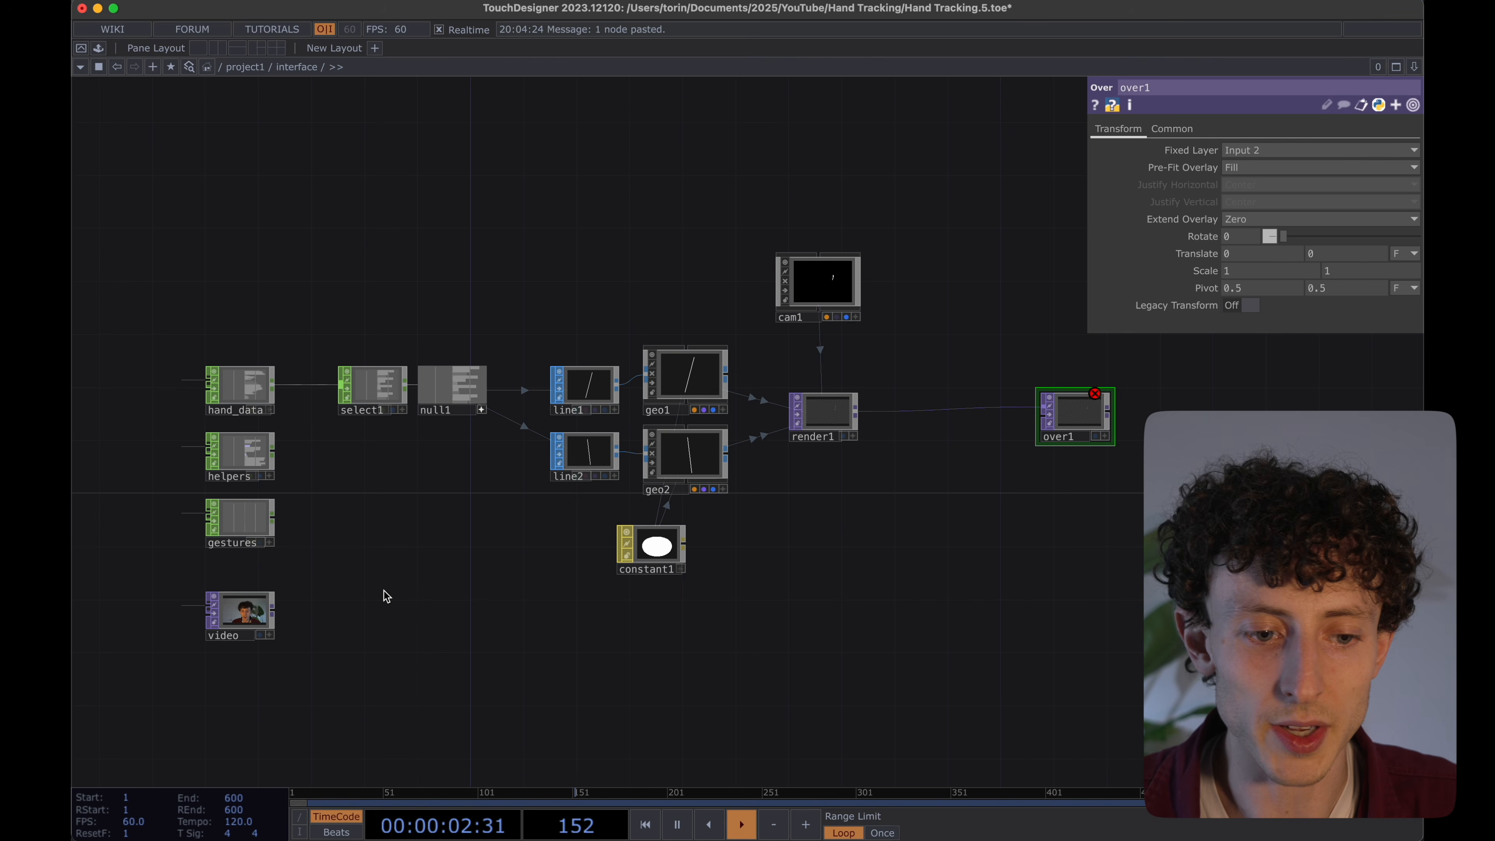
{"action": "left_click_drag", "start_coordinate": [272, 613], "coordinate": [1047, 417]}
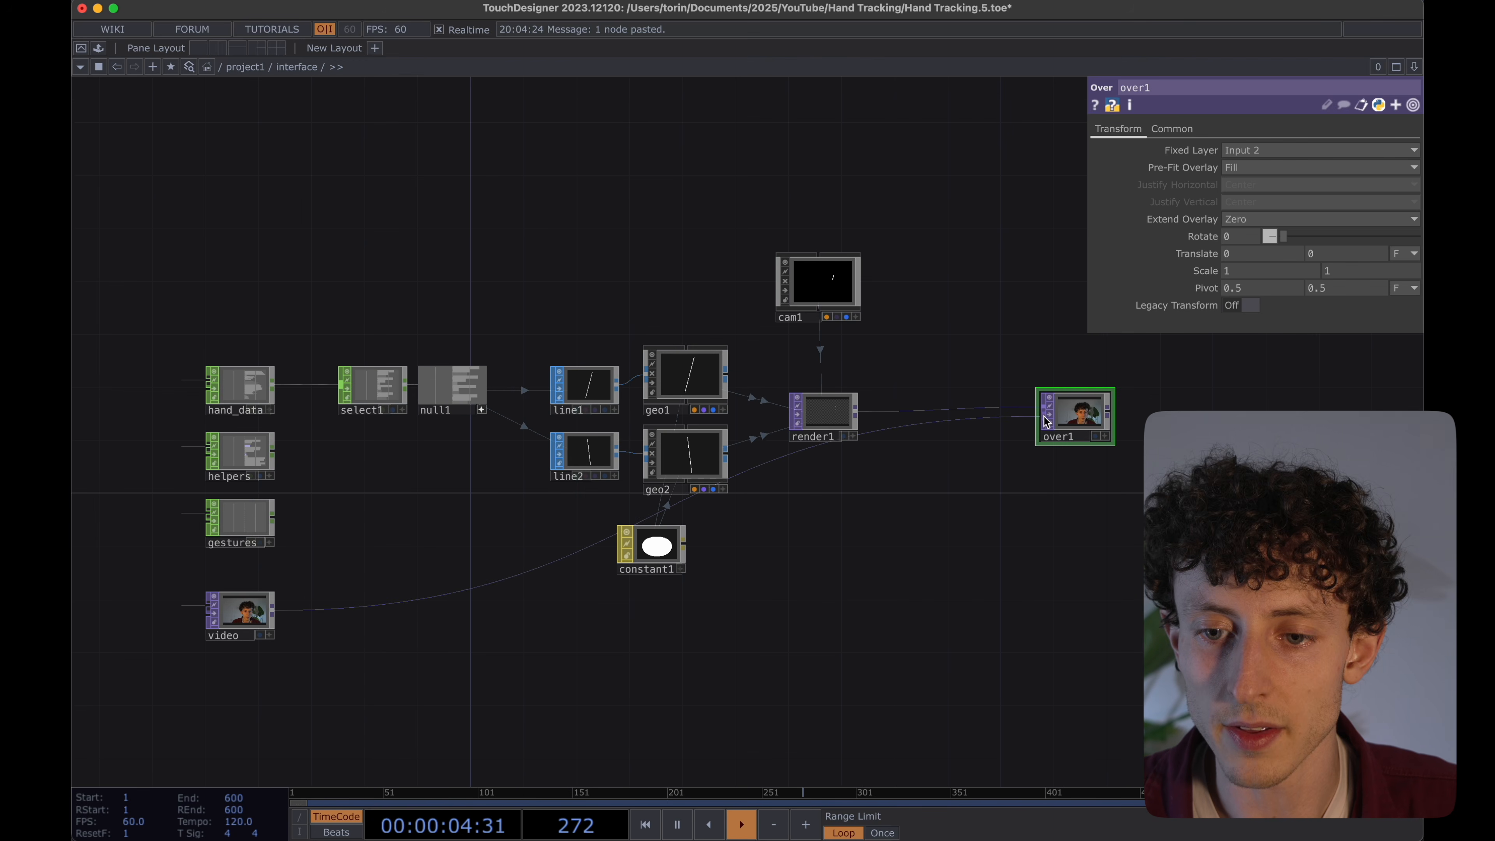
Add an Out TOP from over1's output.
{"action": "right_click", "coordinate": [1108, 413]}
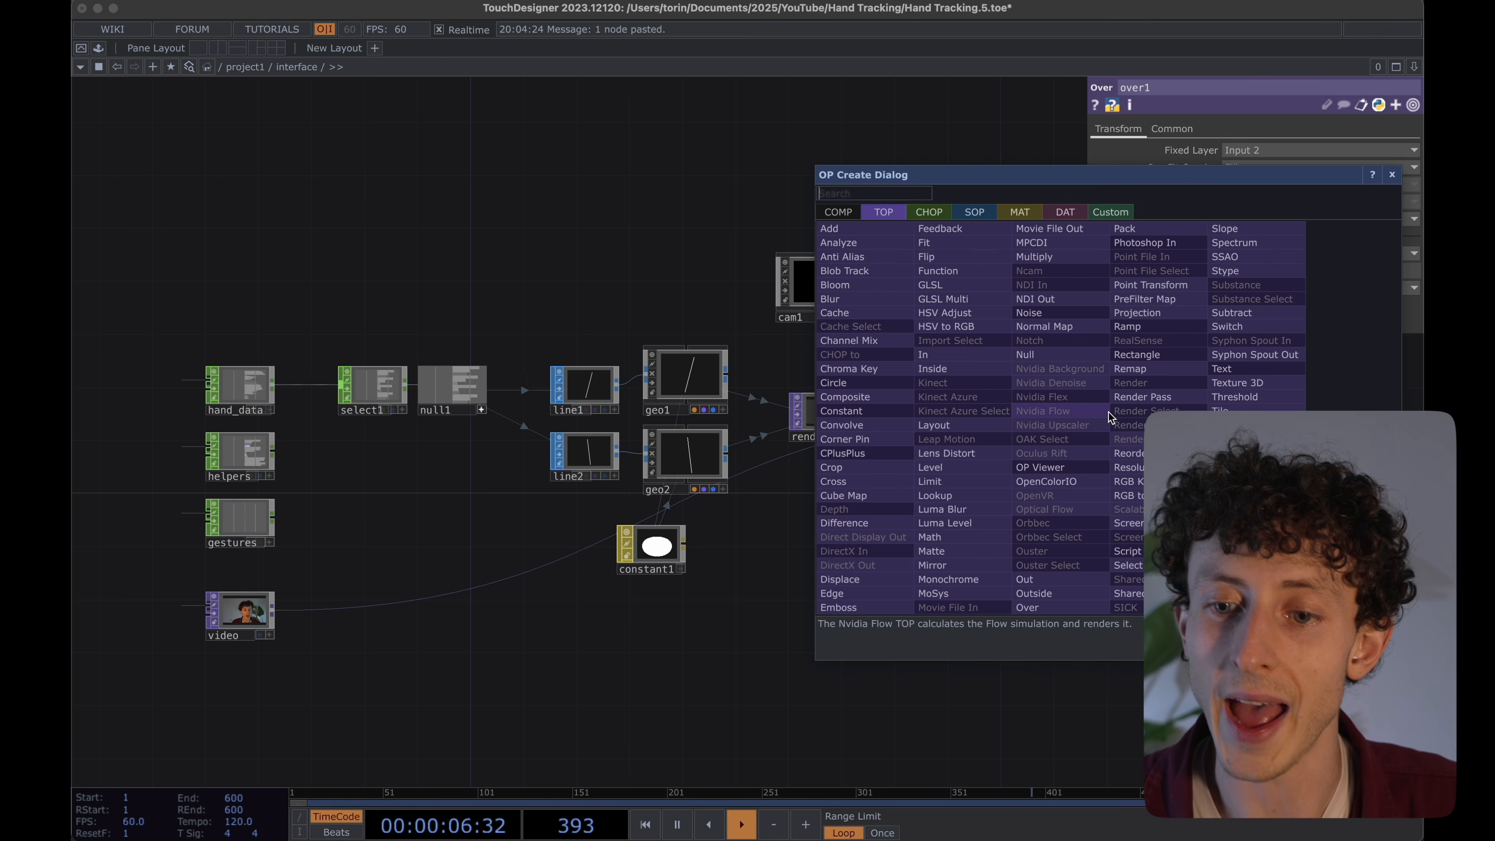
{"action": "type", "text": "out"}
{"action": "key", "text": "Return"}
{"action": "left_click", "coordinate": [1109, 412]}
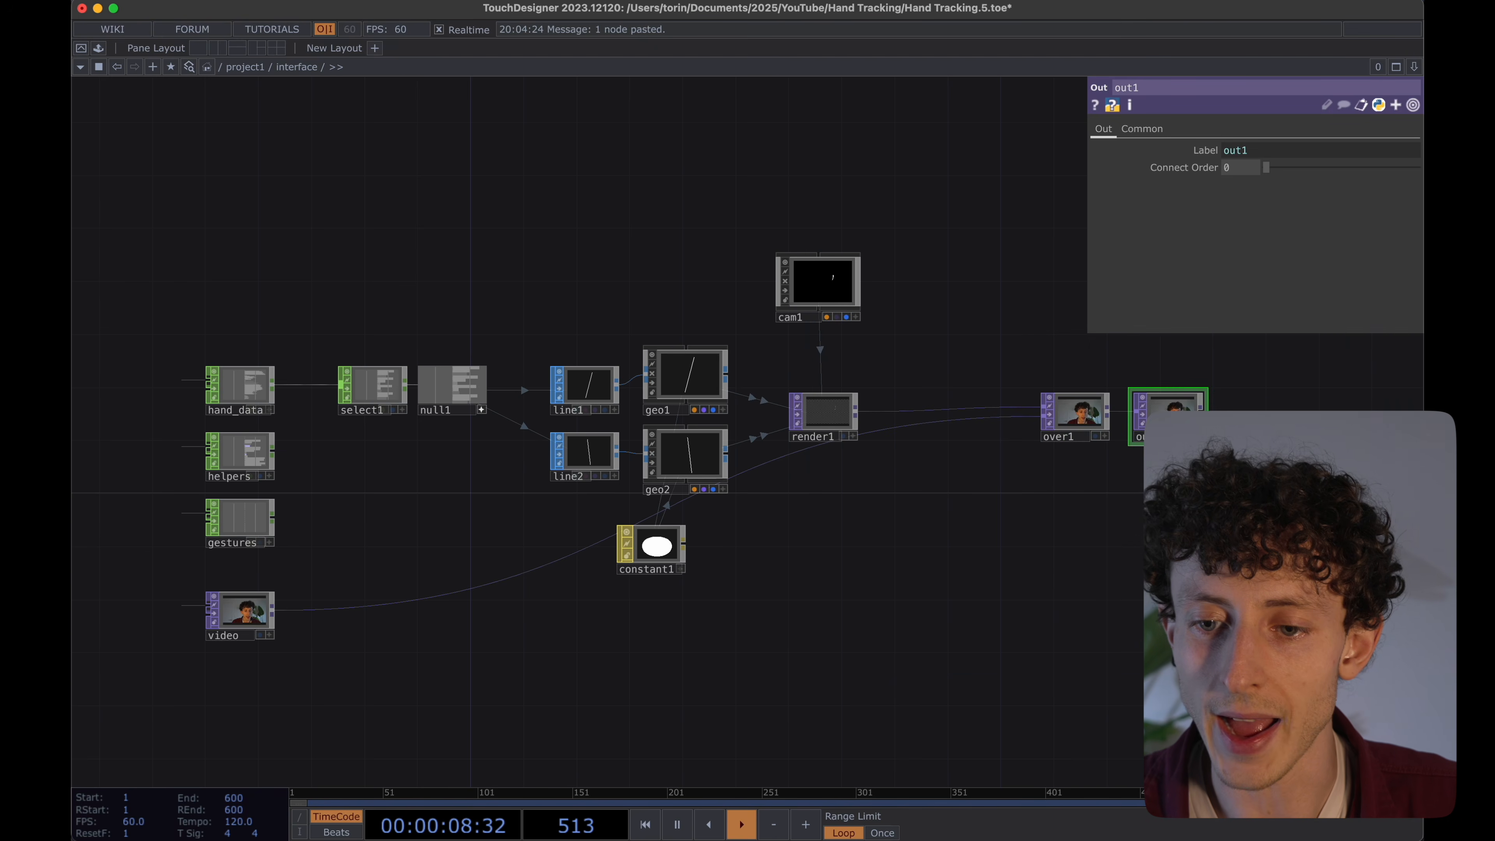
Return to the project1 network and add a Null TOP from the interface component's output.
{"action": "key", "text": "u"}
{"action": "left_click_drag", "start_coordinate": [736, 658], "coordinate": [337, 665]}
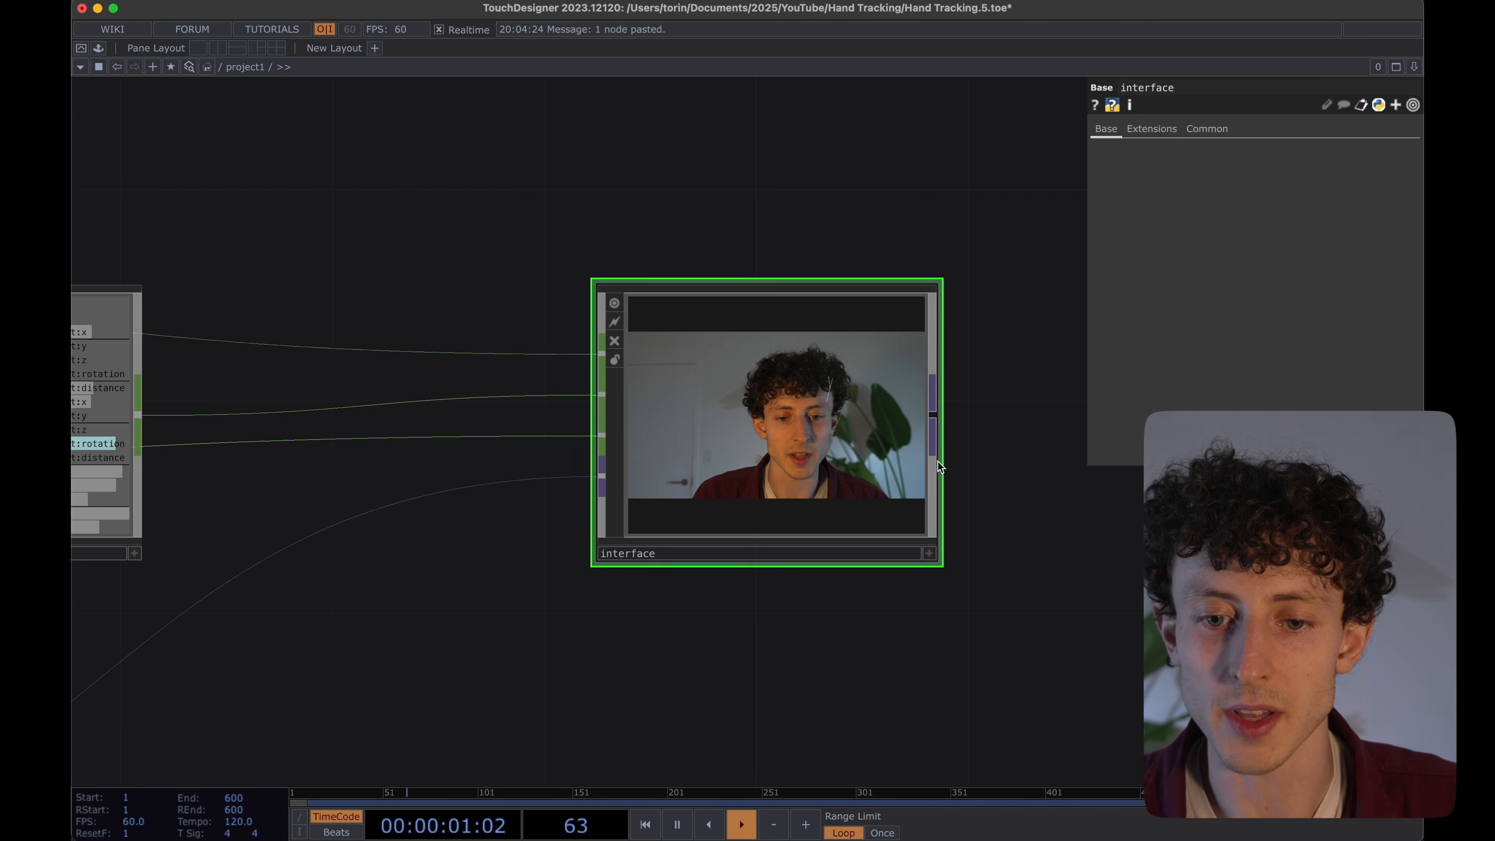
{"action": "right_click", "coordinate": [937, 422]}
{"action": "type", "text": "null"}
{"action": "key", "text": "Return"}
{"action": "left_click", "coordinate": [1085, 469]}
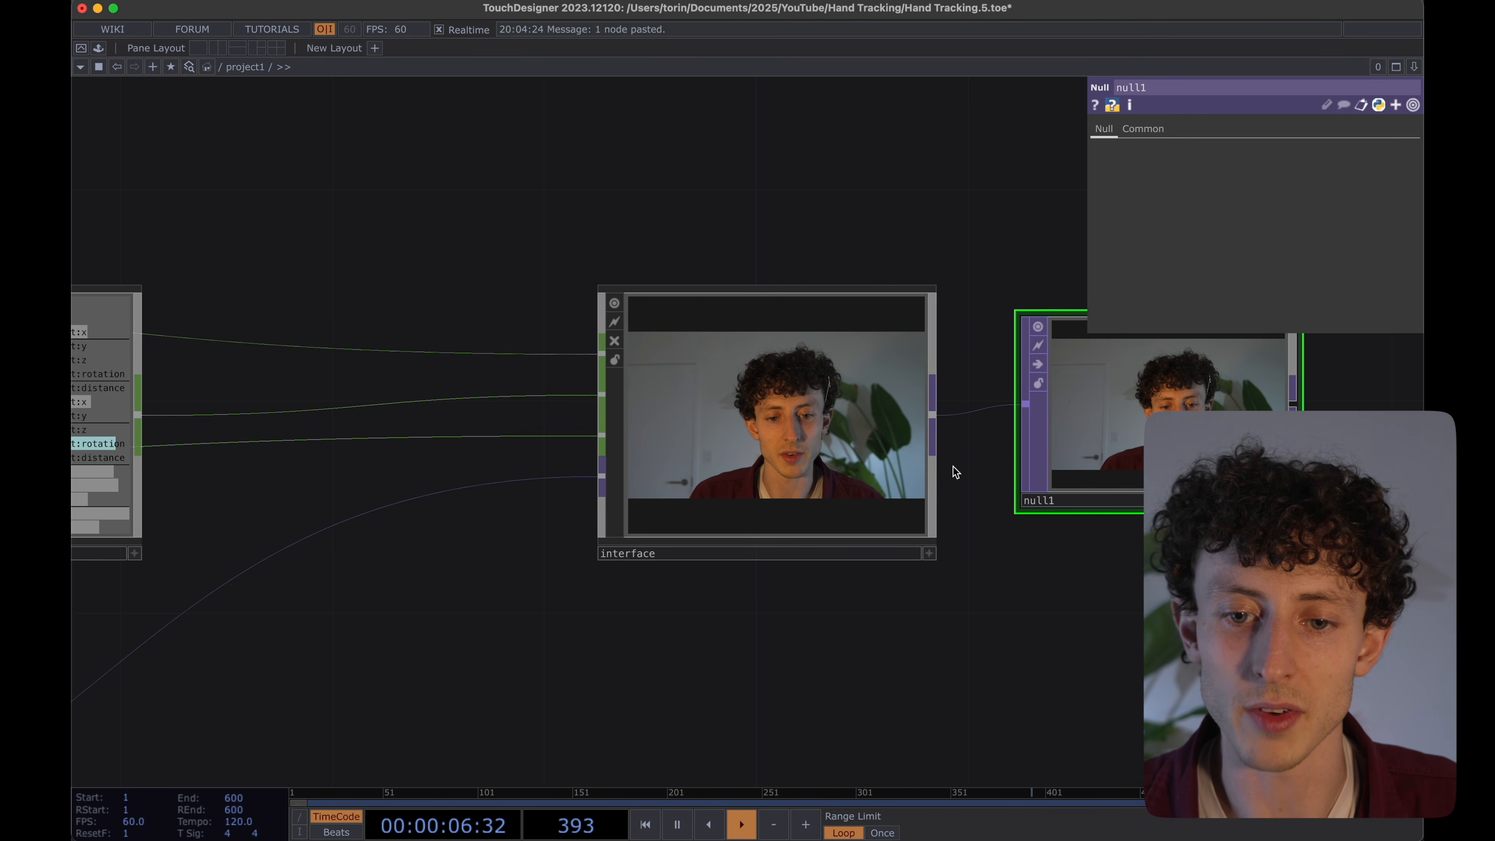
Go back inside the interface component and select render1.
{"action": "left_click", "coordinate": [801, 455]}
{"action": "double_click", "coordinate": [801, 455]}
{"action": "left_click_drag", "start_coordinate": [876, 471], "coordinate": [941, 504]}
{"action": "scroll", "coordinate": [831, 449], "scroll_direction": "up", "scroll_amount": 3}
{"action": "left_click_drag", "start_coordinate": [770, 537], "coordinate": [959, 504]}
{"action": "left_click", "coordinate": [942, 380]}
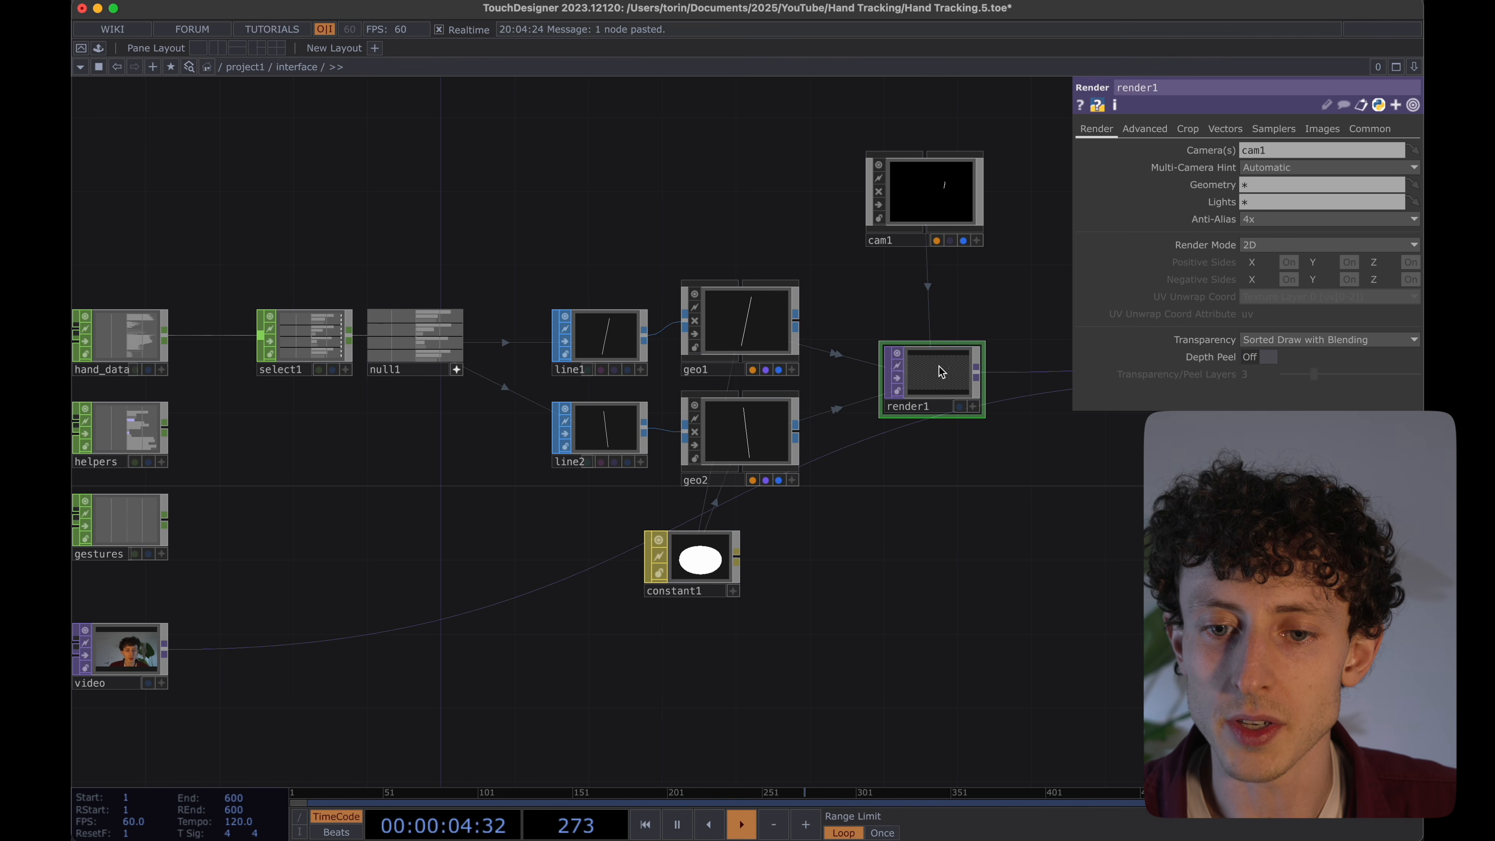
Add an Info CHOP near the video input and set its operator to video.
{"action": "left_click", "coordinate": [316, 584]}
{"action": "left_click_drag", "start_coordinate": [316, 584], "coordinate": [358, 527]}
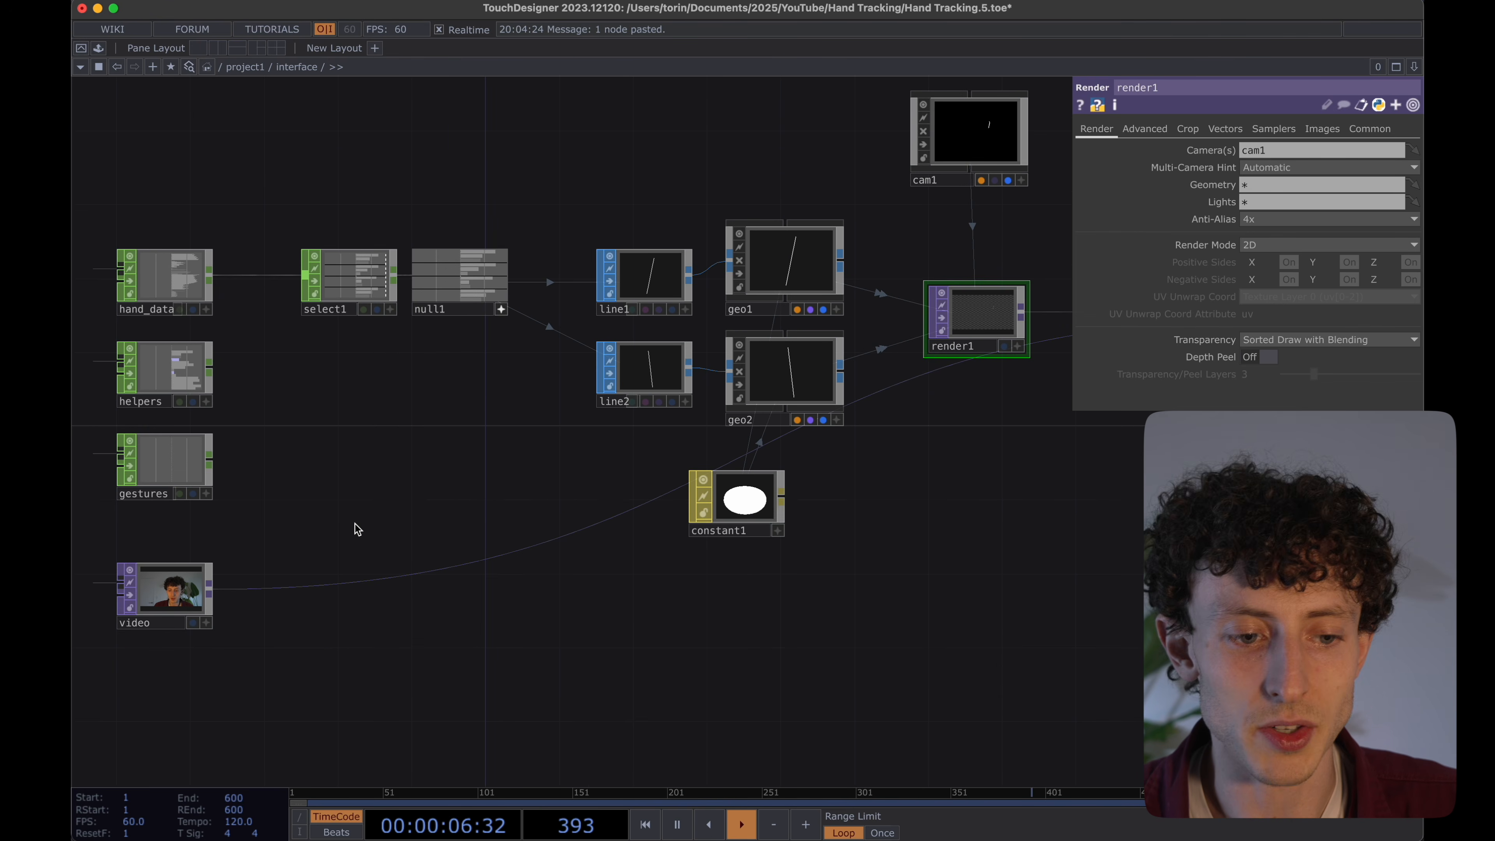
{"action": "left_click", "coordinate": [164, 598]}
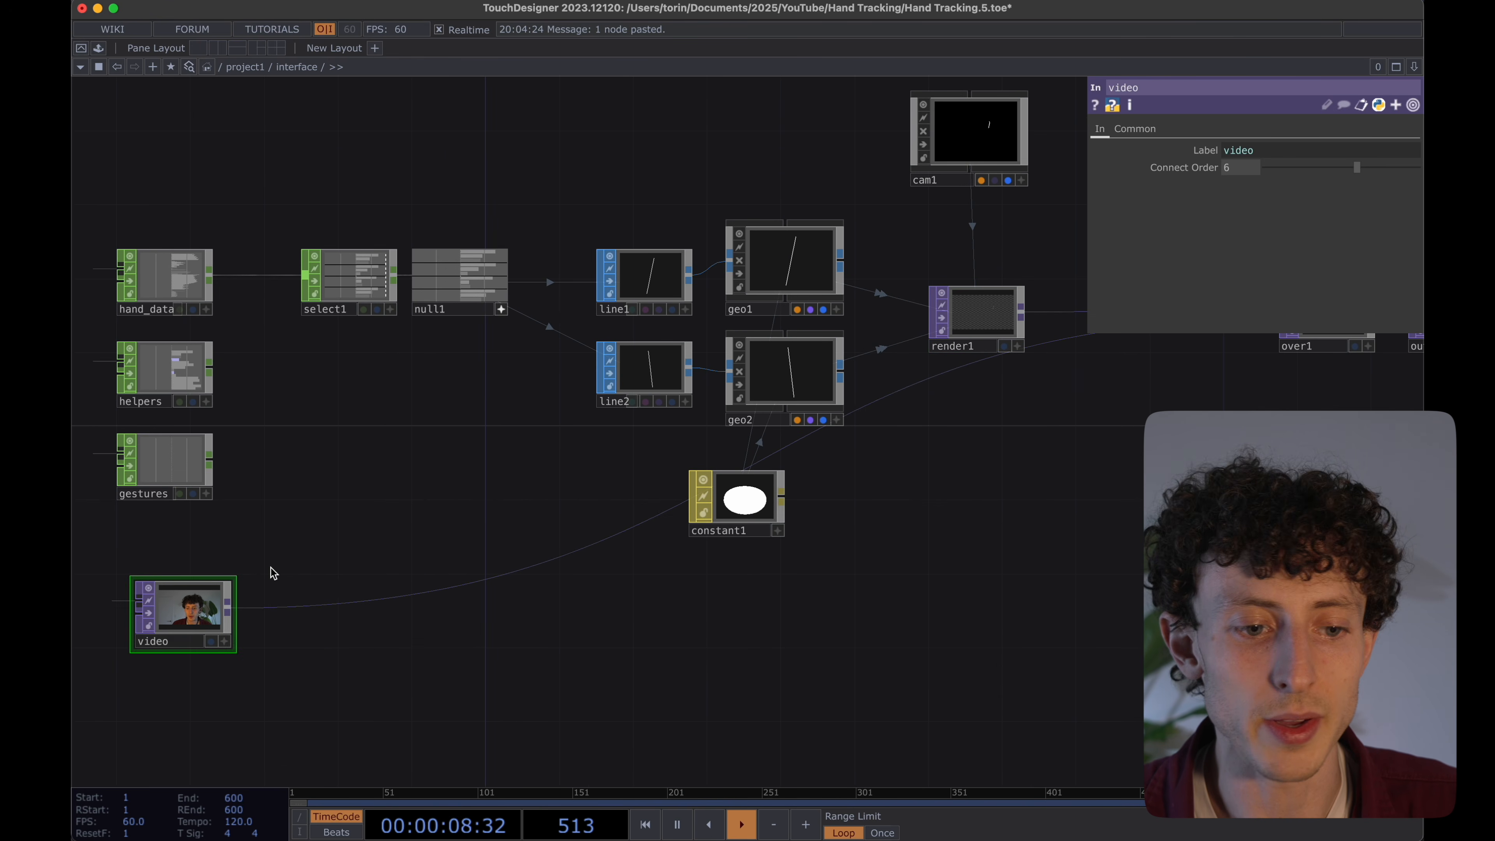
{"action": "key", "text": "Tab"}
{"action": "left_click", "coordinate": [185, 367]}
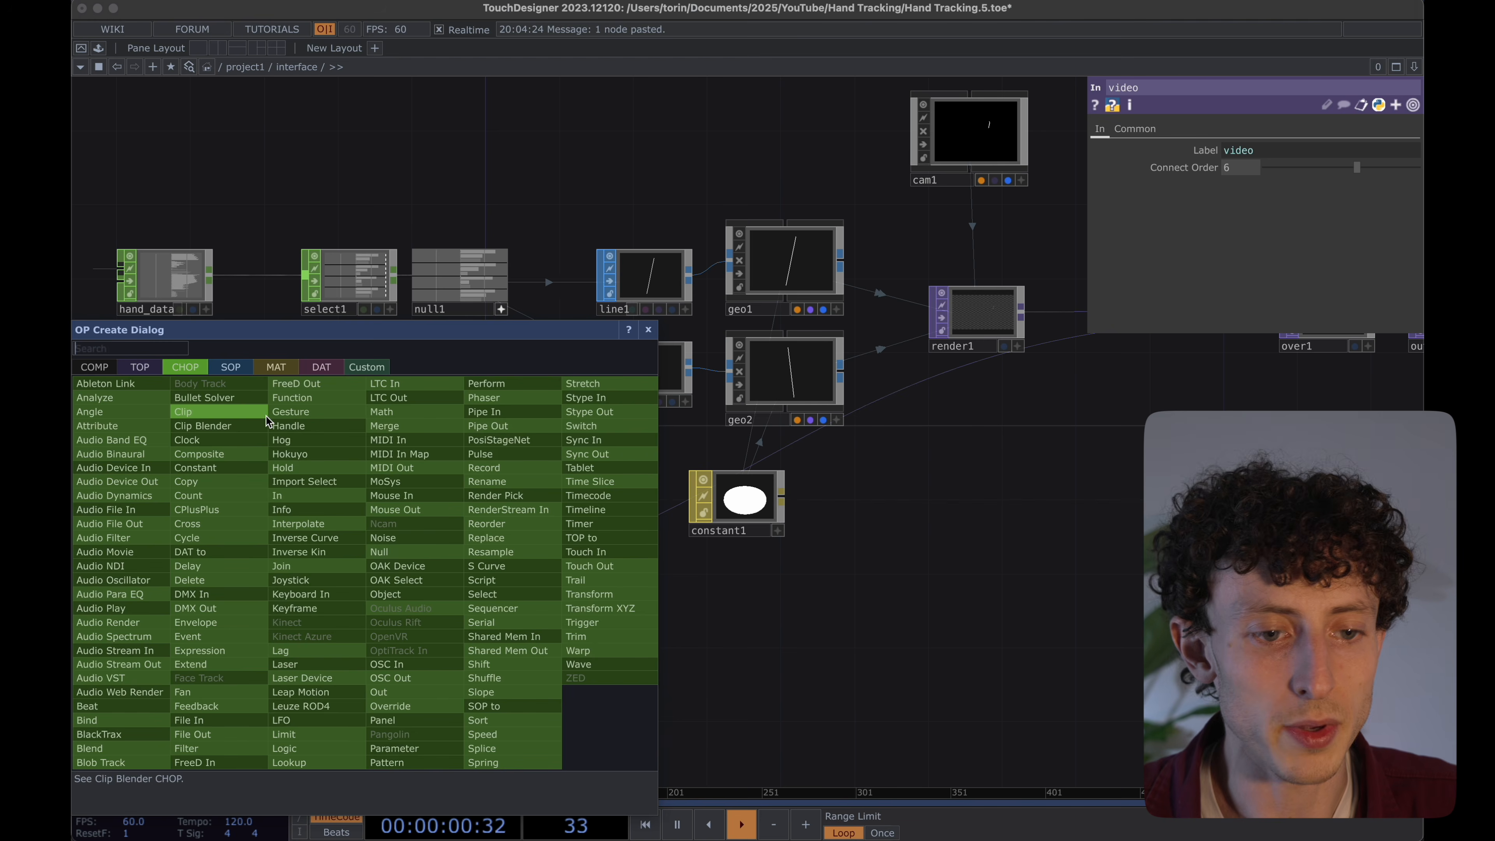
{"action": "type", "text": "info"}
{"action": "left_click", "coordinate": [303, 505]}
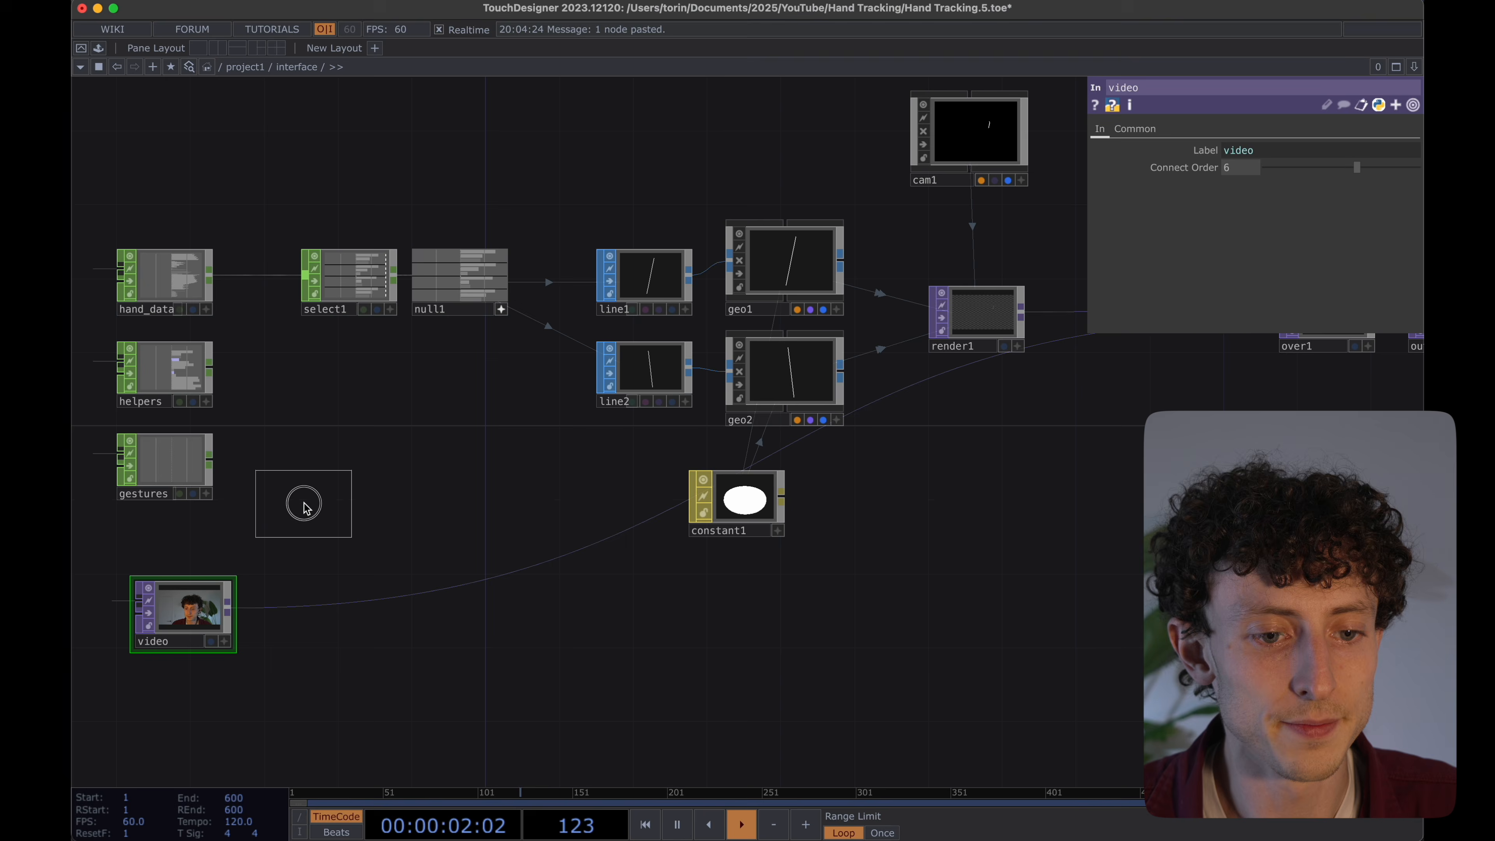
{"action": "left_click", "coordinate": [320, 533]}
{"action": "left_click_drag", "start_coordinate": [184, 622], "coordinate": [318, 532]}
{"action": "scroll", "coordinate": [293, 535], "scroll_direction": "up", "scroll_amount": 5}
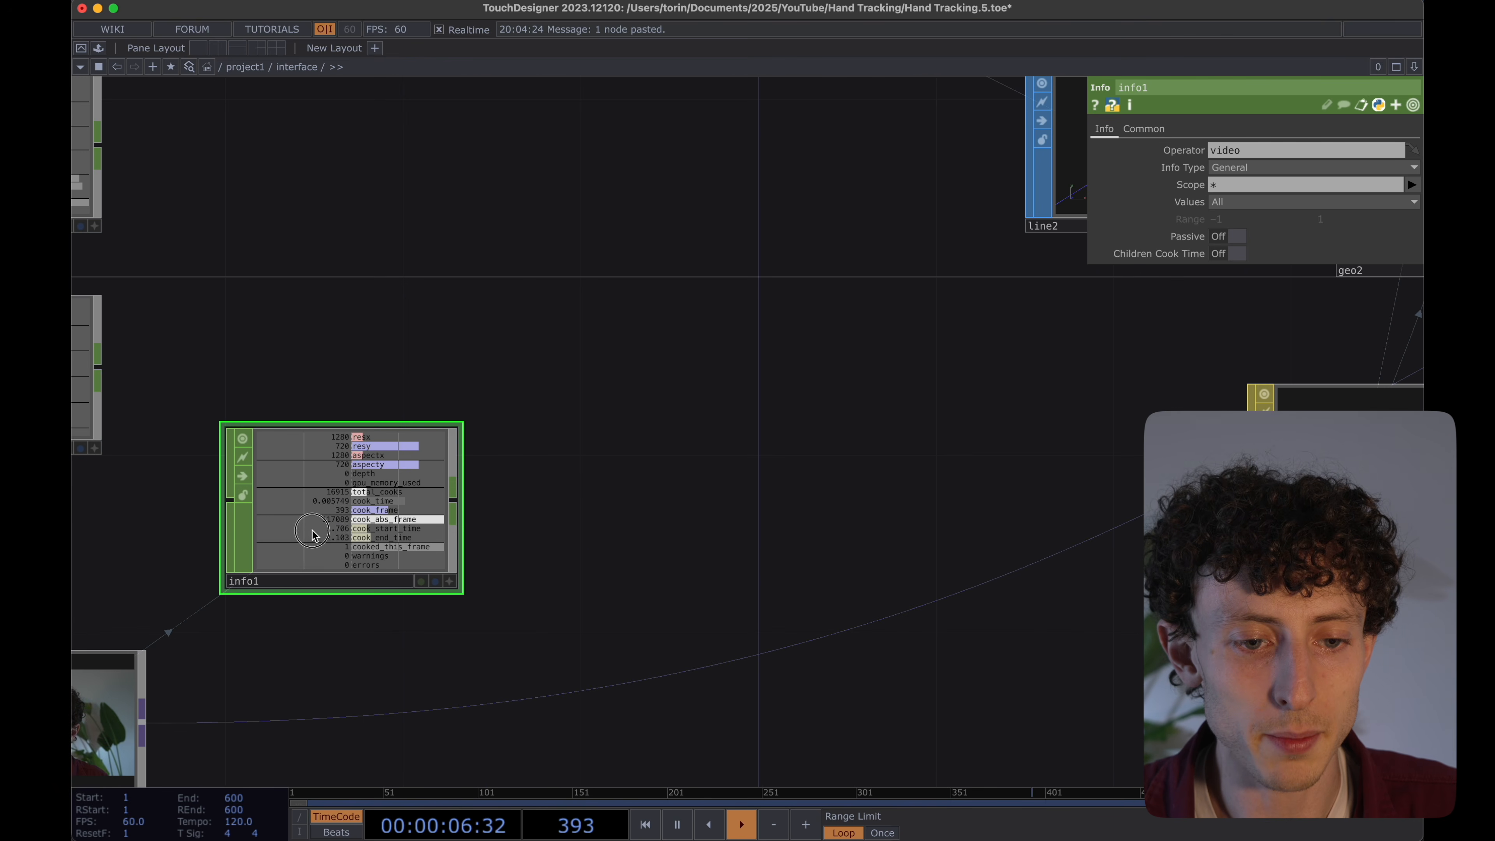
Add a Null CHOP from info1's output and inspect its resolution channels.
{"action": "left_click", "coordinate": [454, 500]}
{"action": "left_click", "coordinate": [632, 518]}
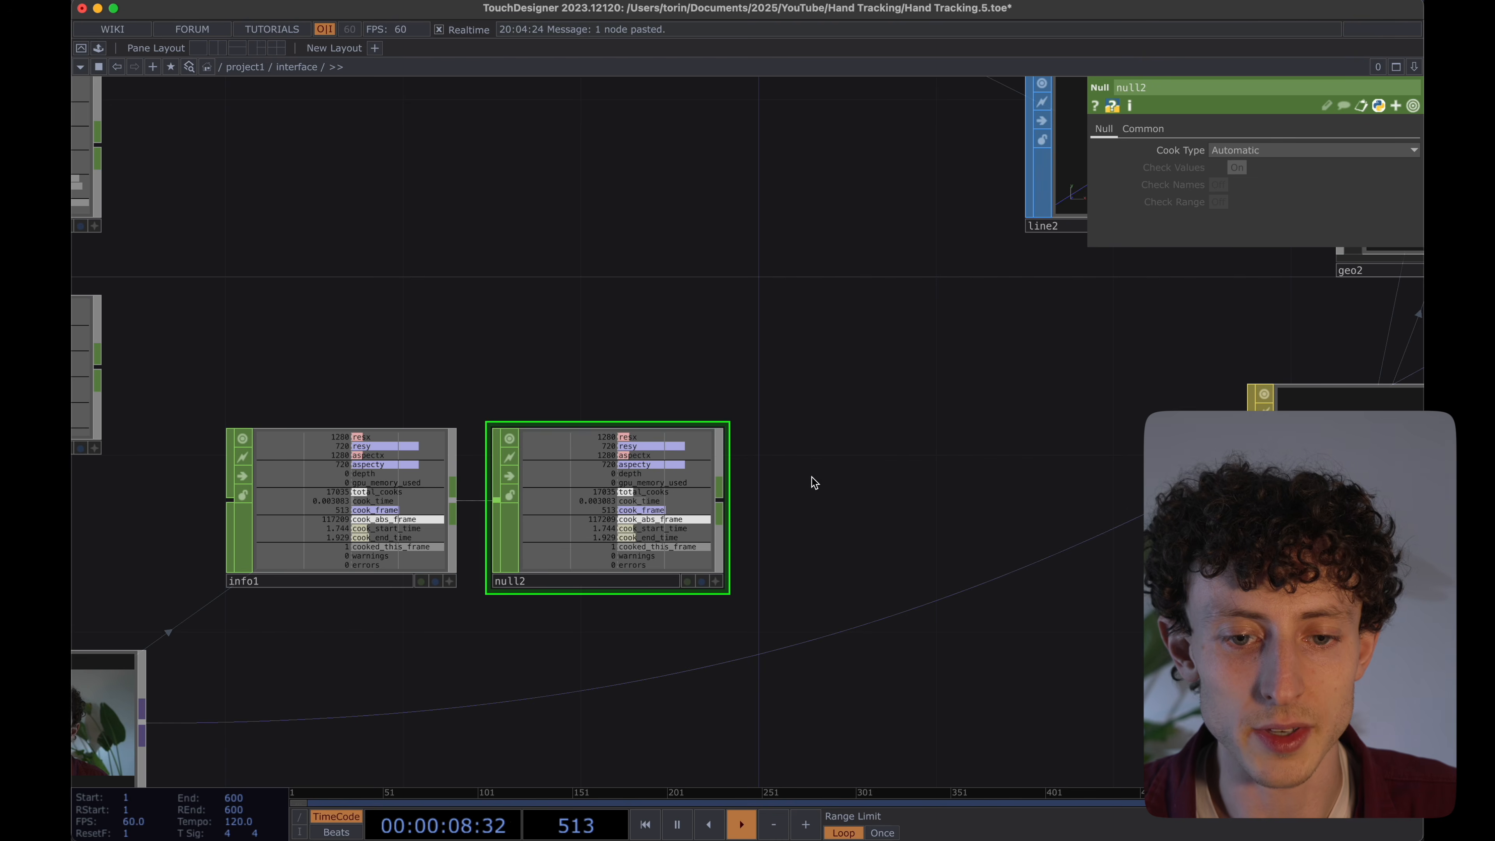
{"action": "scroll", "coordinate": [675, 460], "scroll_direction": "up", "scroll_amount": 5}
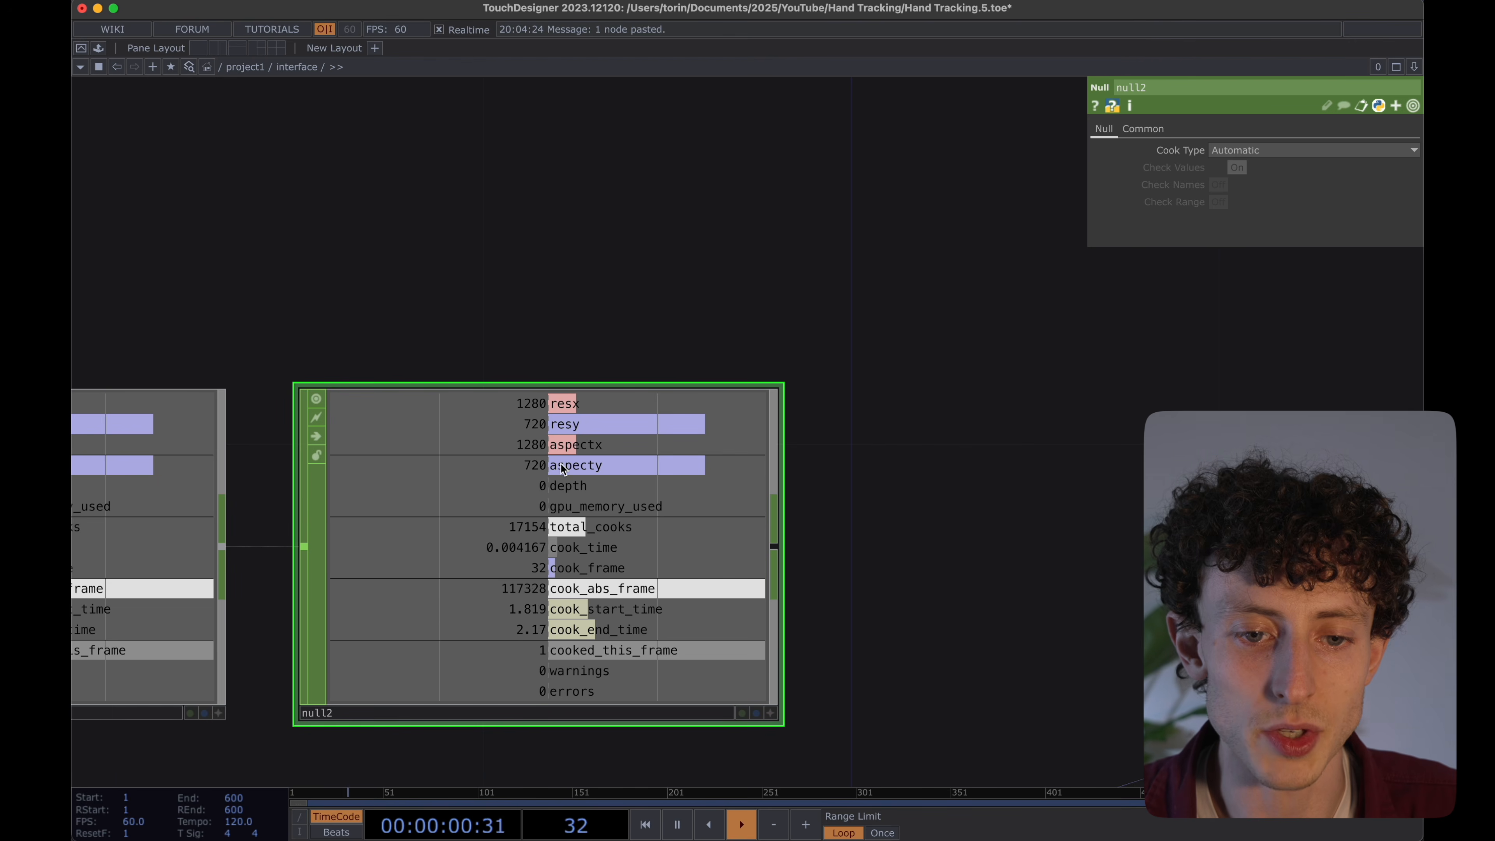
{"action": "scroll", "coordinate": [562, 469], "scroll_direction": "down", "scroll_amount": 10}
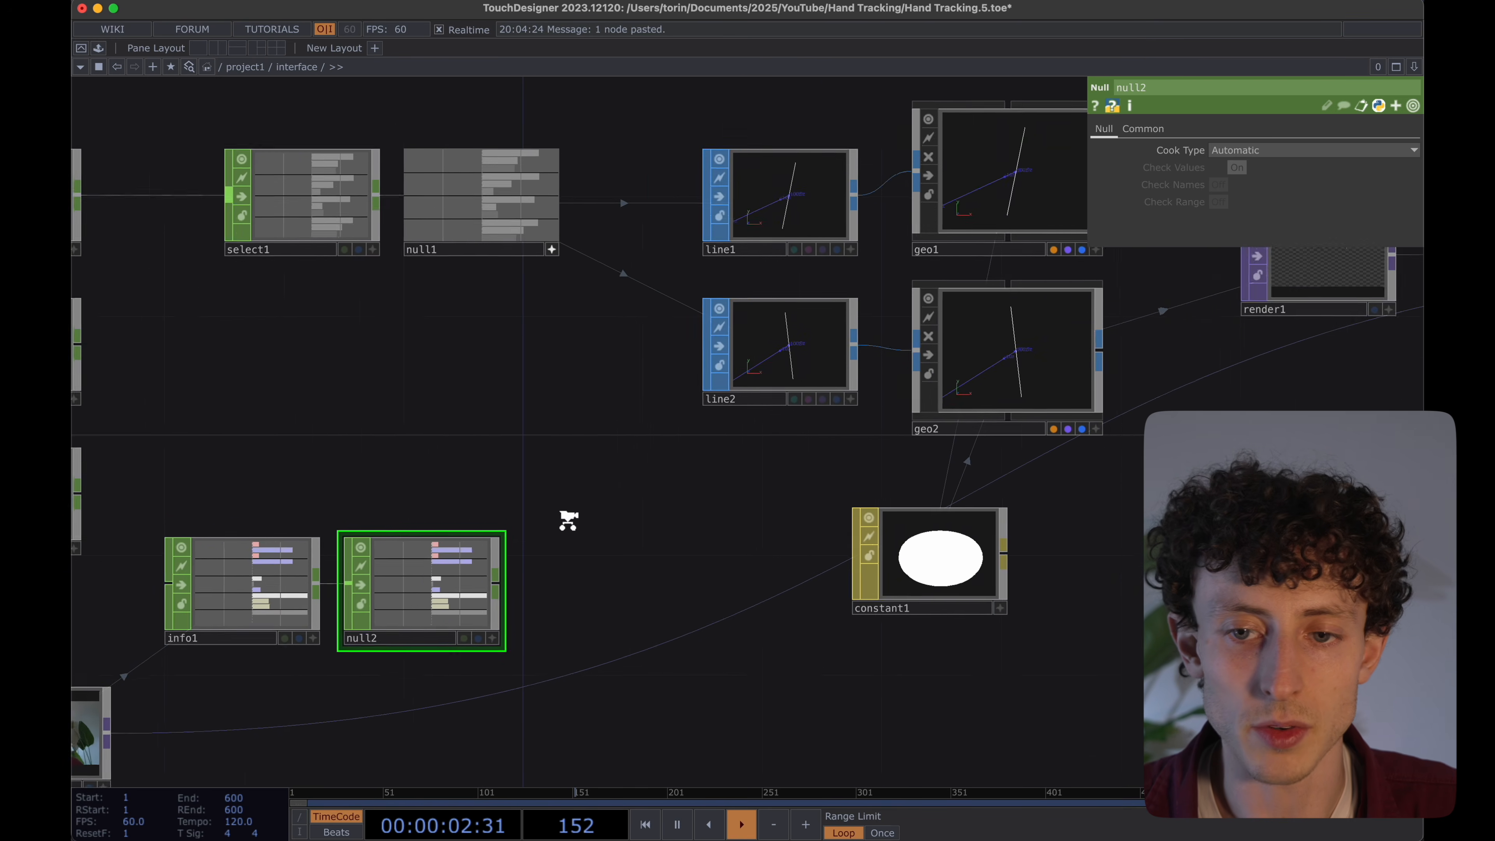
{"action": "scroll", "coordinate": [566, 518], "scroll_direction": "down", "scroll_amount": 2}
Reference null2's resx and resy channels in render1's resolution width and height.
{"action": "left_click", "coordinate": [1163, 335]}
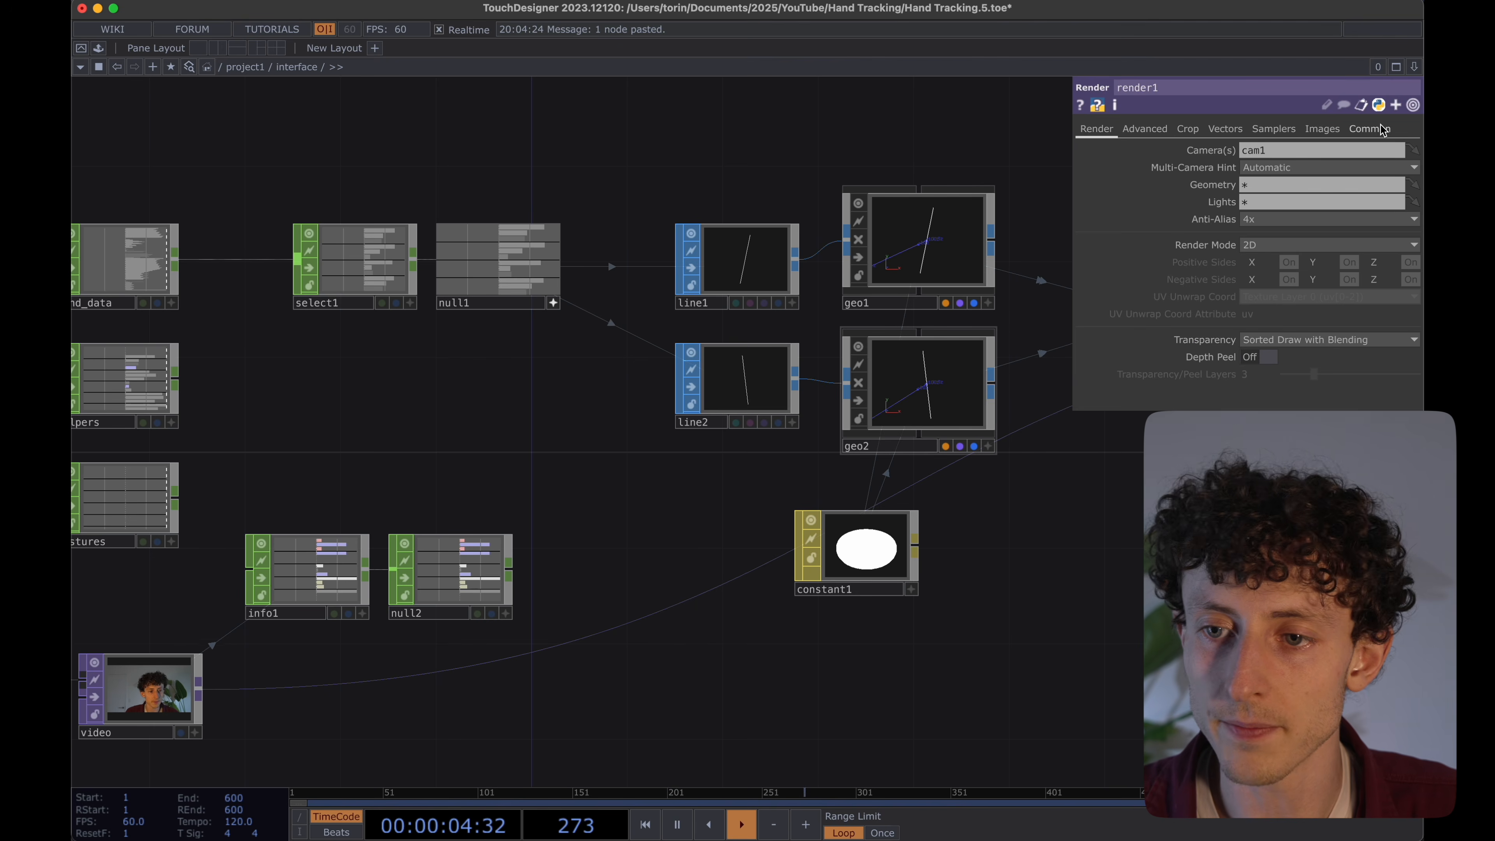
{"action": "left_click", "coordinate": [1372, 129]}
{"action": "scroll", "coordinate": [761, 428], "scroll_direction": "up", "scroll_amount": 10}
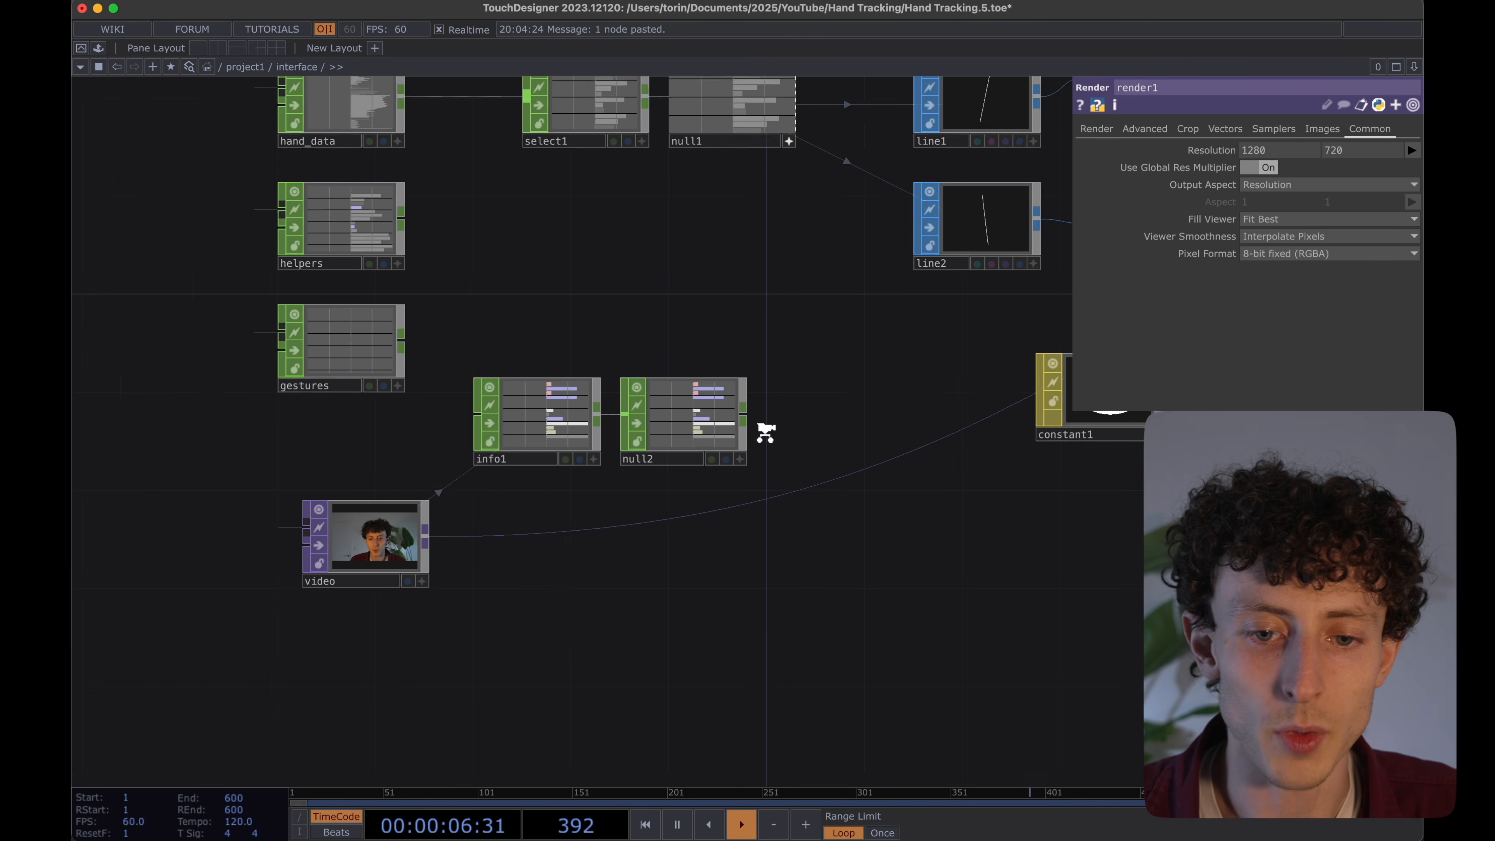
{"action": "left_click", "coordinate": [711, 519]}
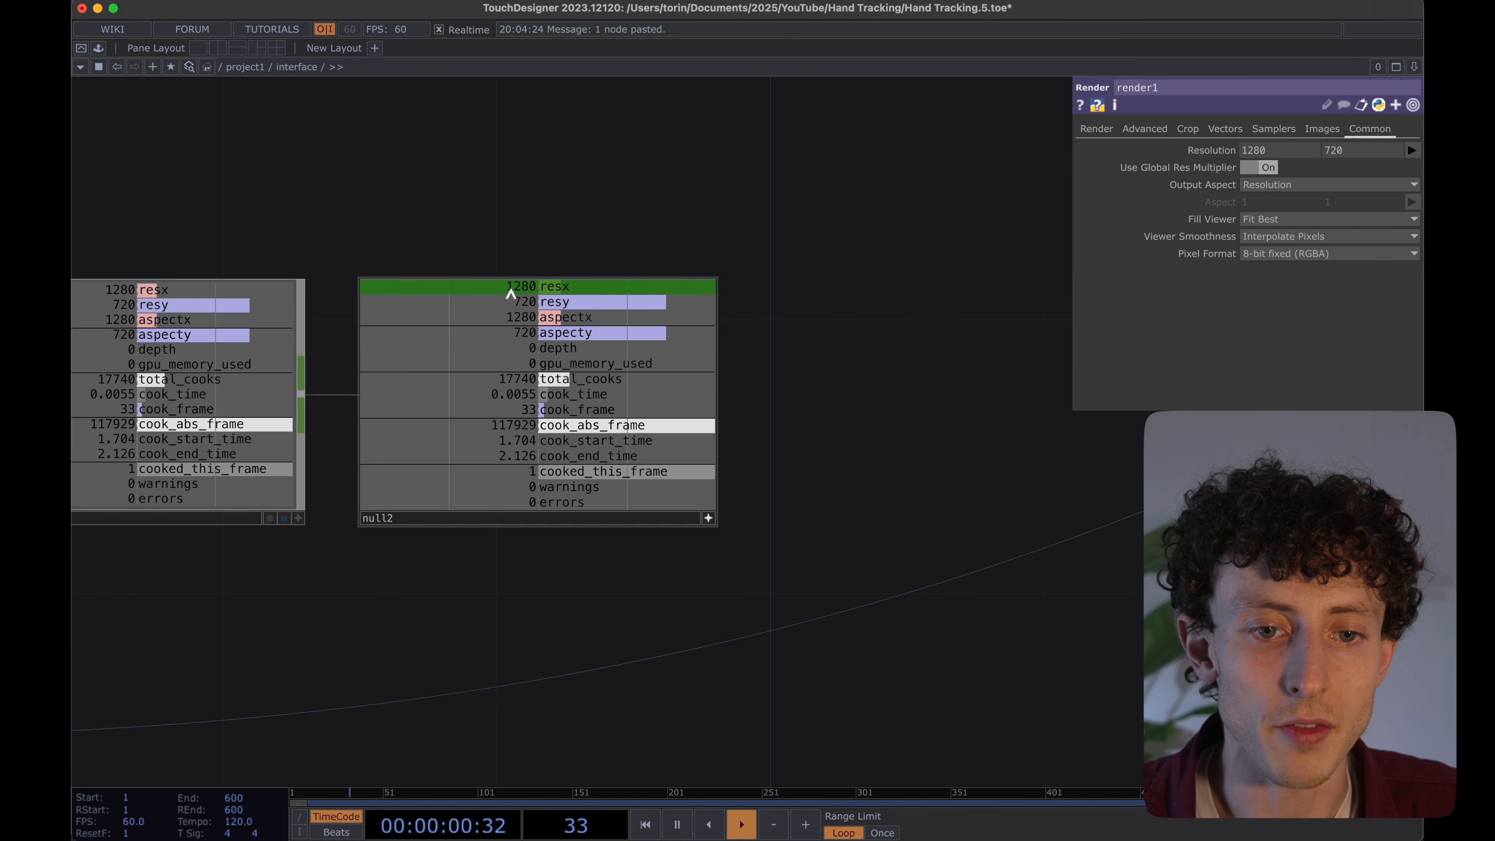
{"action": "left_click_drag", "start_coordinate": [744, 293], "coordinate": [1265, 151]}
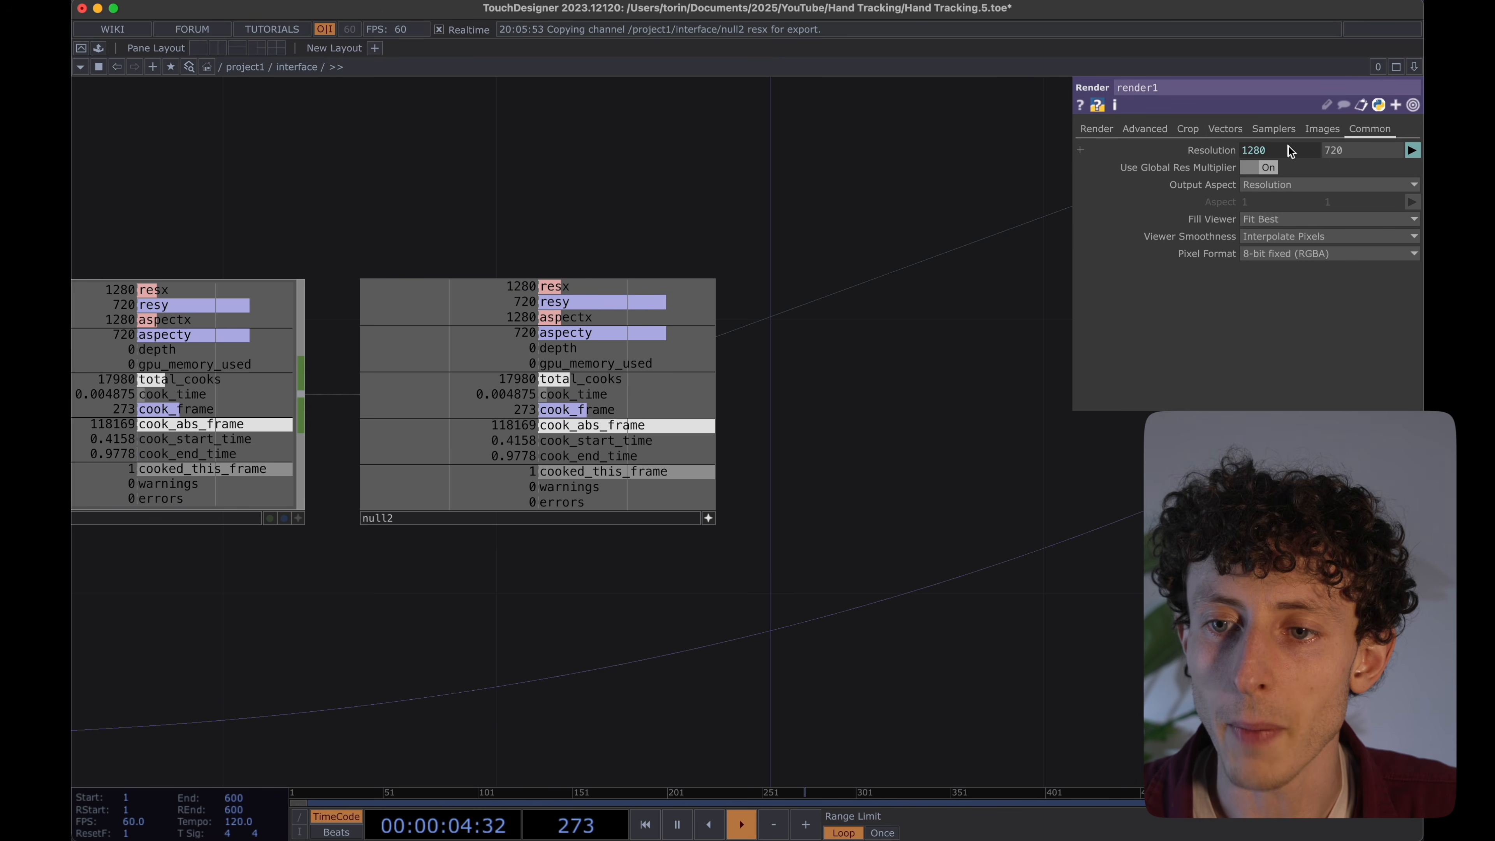
{"action": "left_click_drag", "start_coordinate": [588, 302], "coordinate": [1368, 147]}
{"action": "left_click", "coordinate": [1376, 143]}
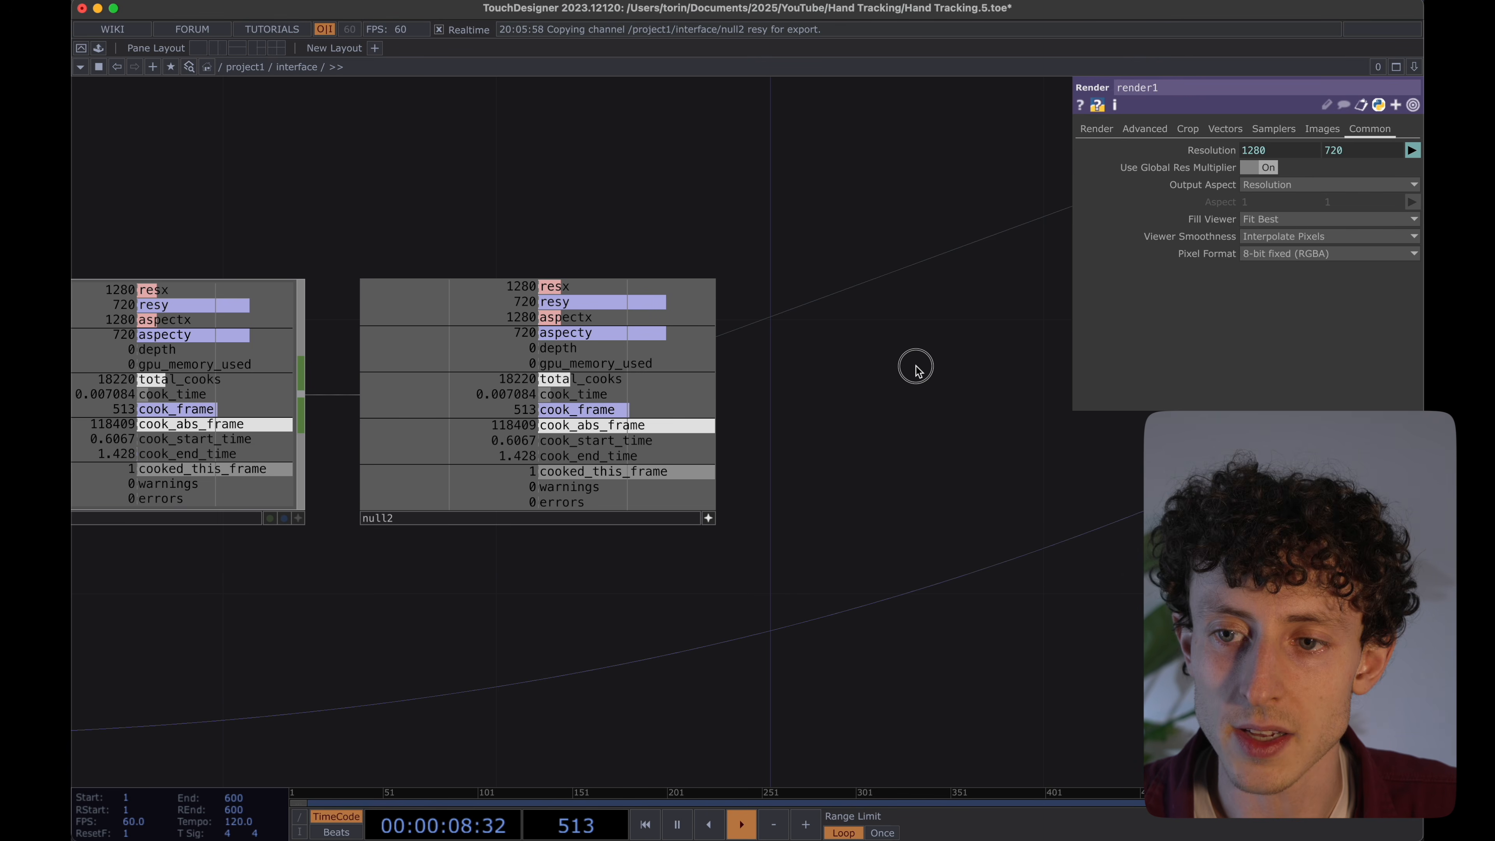
Set render1's pixel format to 32-bit float (RGBA).
{"action": "left_click_drag", "start_coordinate": [916, 366], "coordinate": [737, 454]}
{"action": "scroll", "coordinate": [737, 454], "scroll_direction": "down", "scroll_amount": 5}
{"action": "left_click_drag", "start_coordinate": [884, 401], "coordinate": [357, 584]}
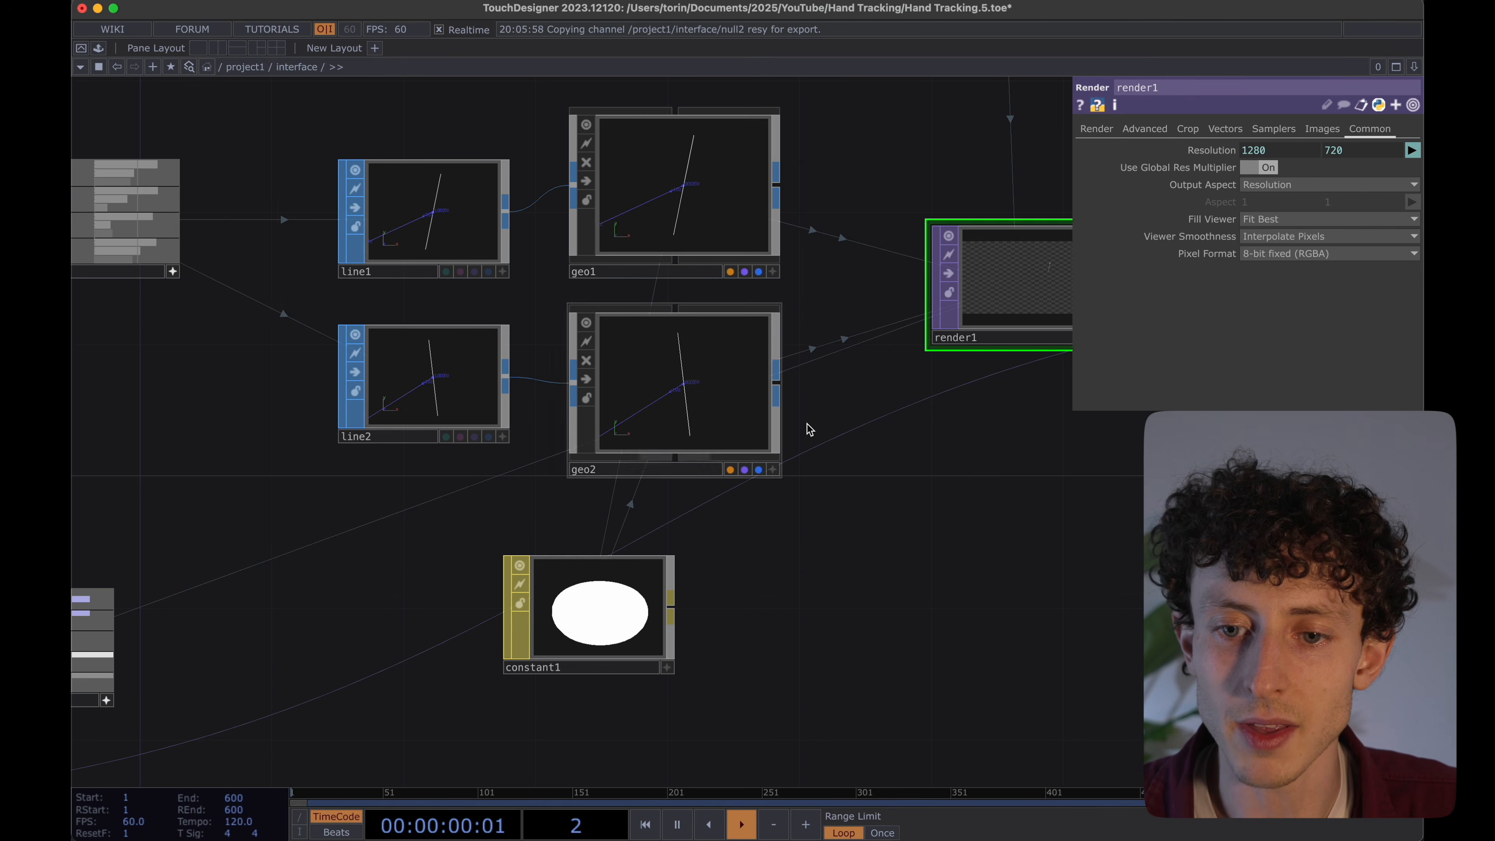
{"action": "left_click", "coordinate": [1317, 252]}
{"action": "left_click", "coordinate": [1321, 333]}
{"action": "left_click_drag", "start_coordinate": [981, 478], "coordinate": [808, 526]}
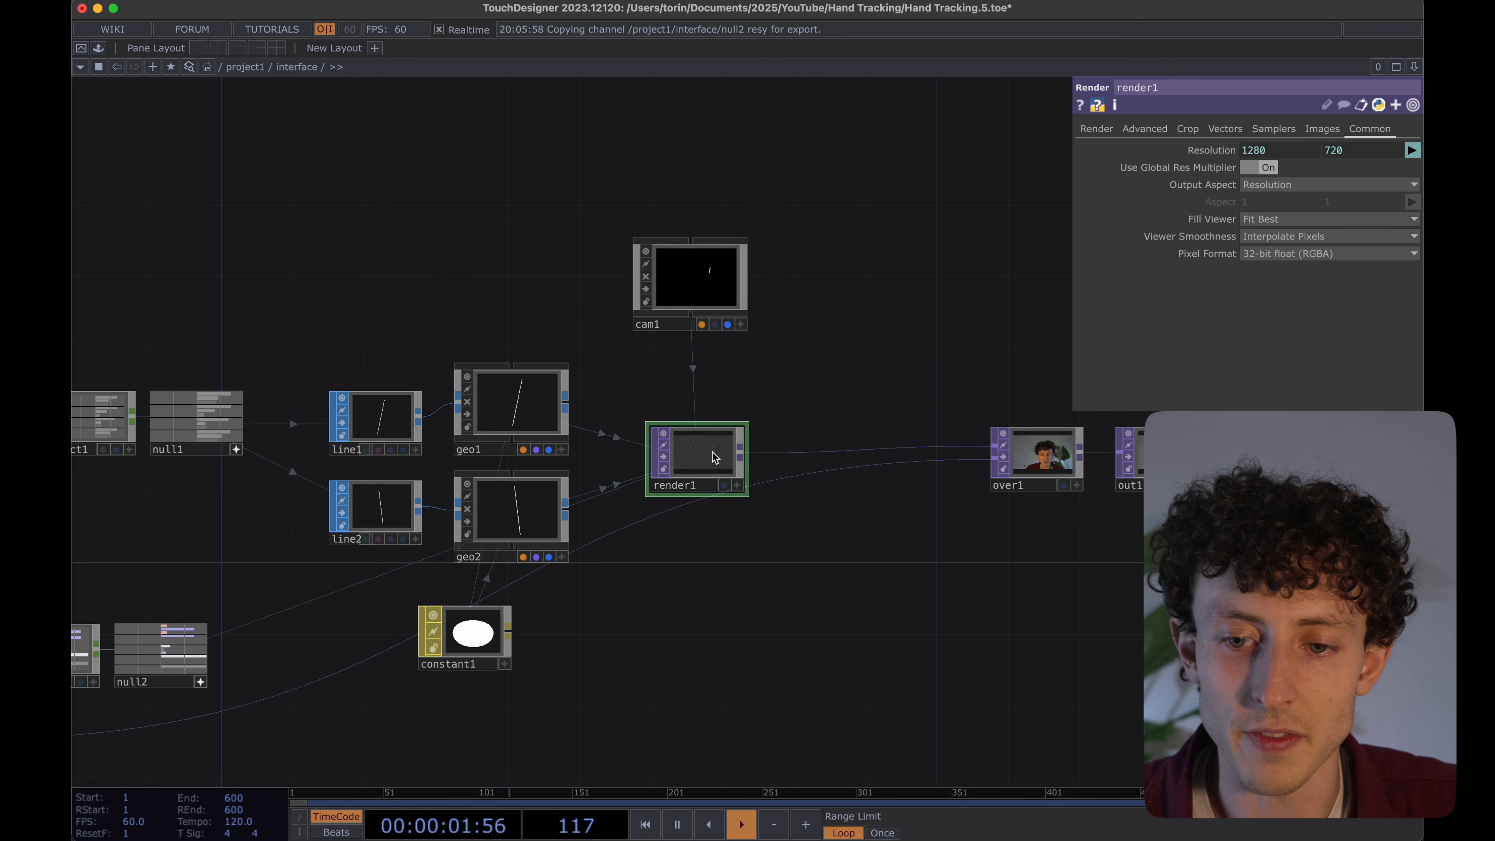
{"action": "scroll", "coordinate": [712, 456], "scroll_direction": "up", "scroll_amount": 8}
{"action": "scroll", "coordinate": [714, 445], "scroll_direction": "down", "scroll_amount": 6}
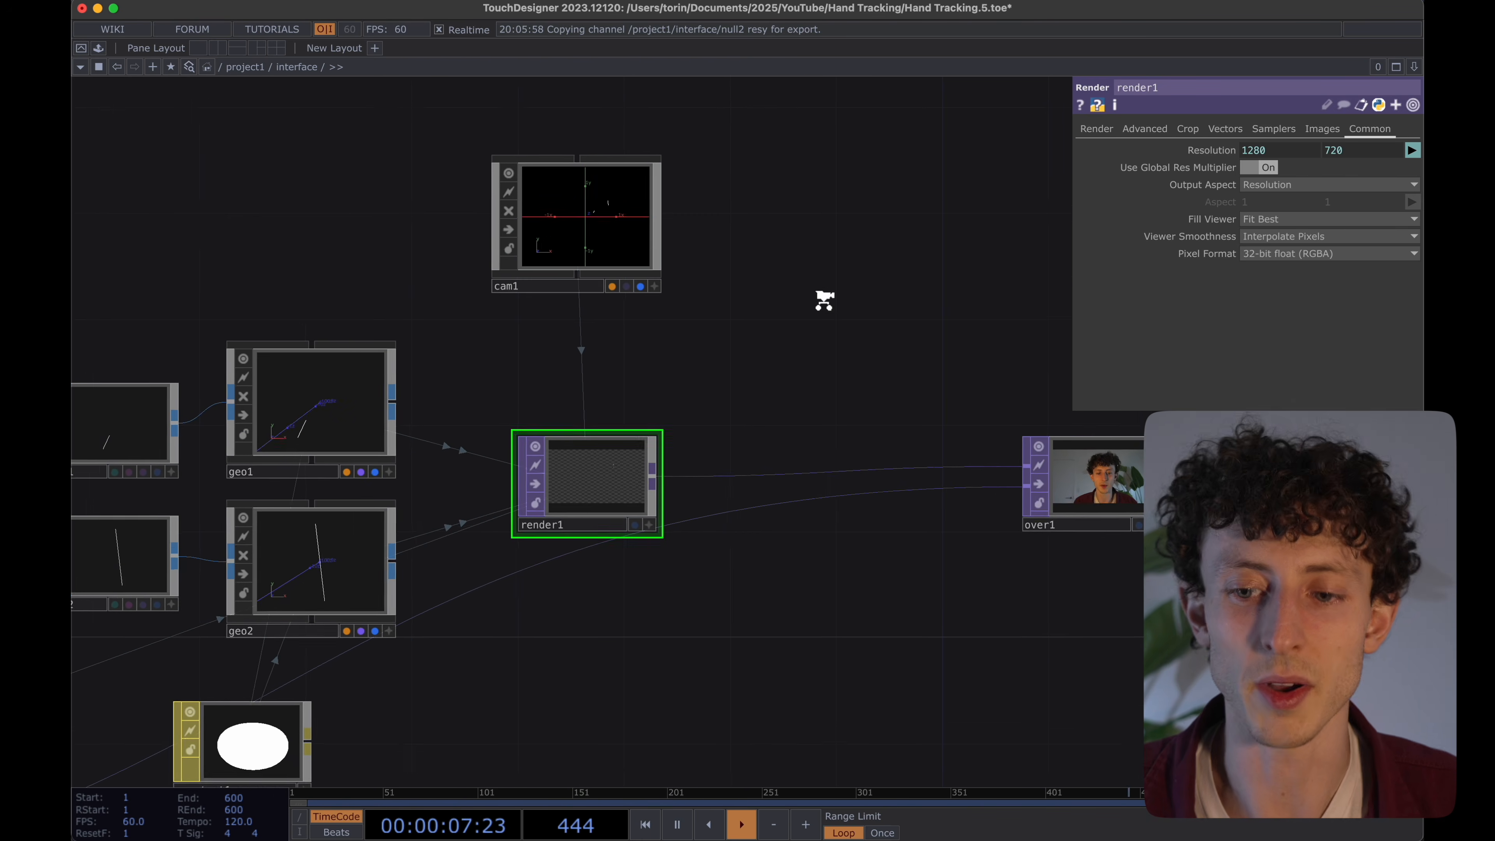
{"action": "scroll", "coordinate": [825, 301], "scroll_direction": "down", "scroll_amount": 1}
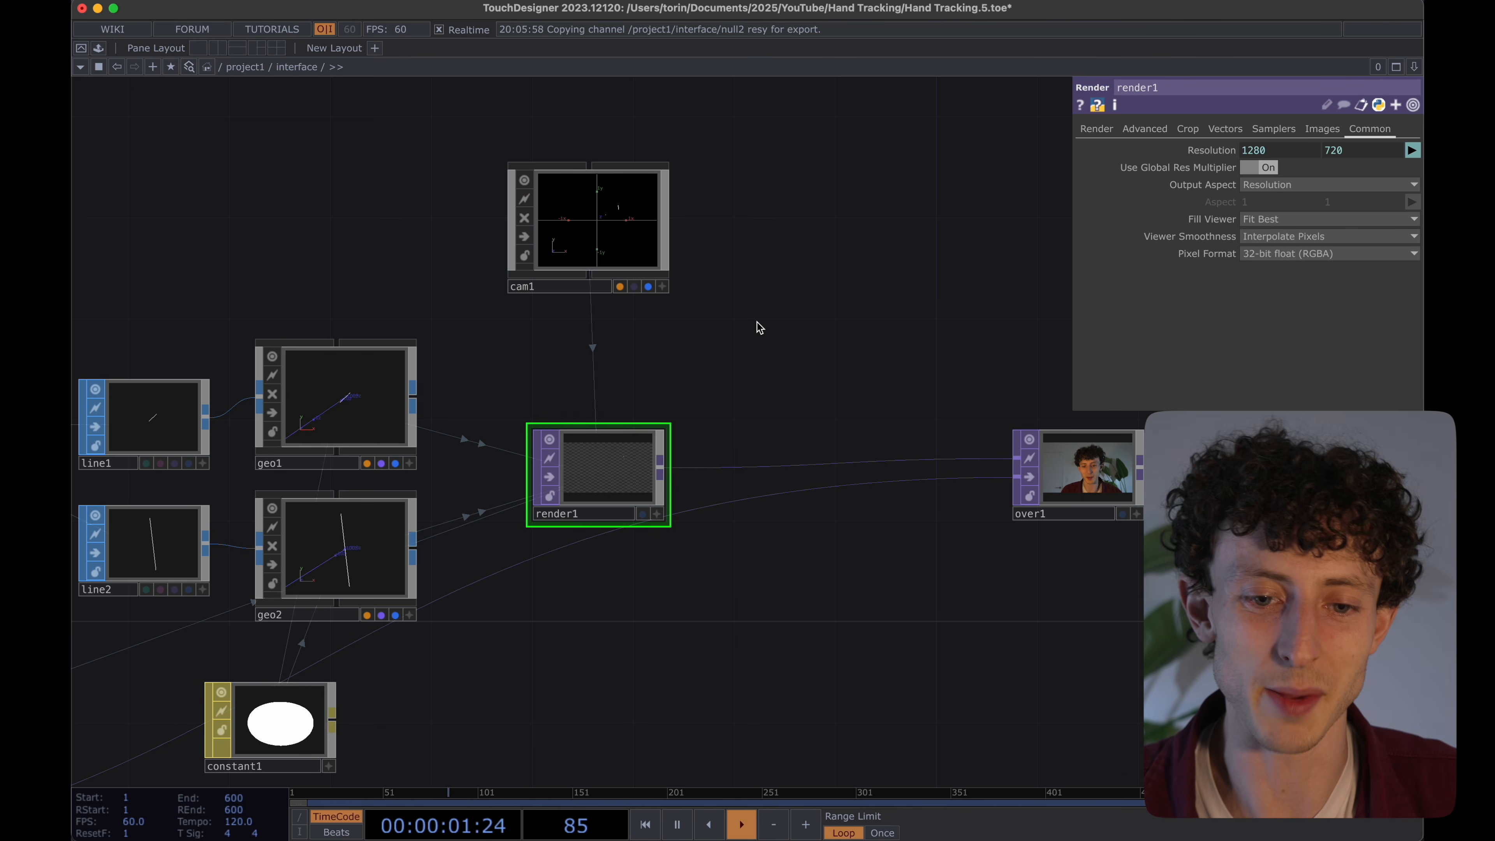
{"action": "scroll", "coordinate": [612, 447], "scroll_direction": "up", "scroll_amount": 3}
{"action": "scroll", "coordinate": [711, 337], "scroll_direction": "down", "scroll_amount": 3}
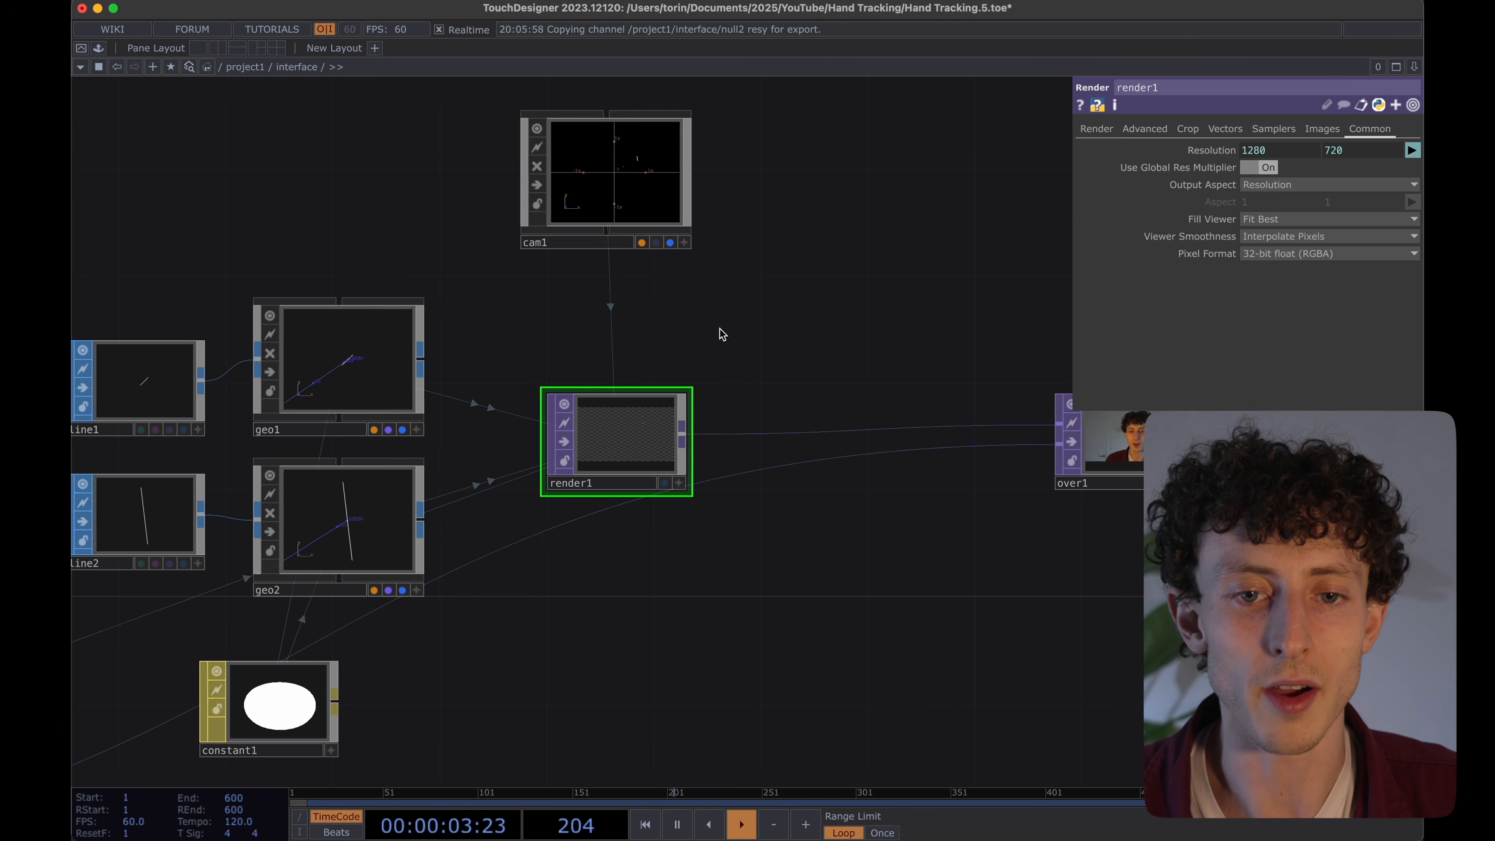
Set cam1's projection to Orthographic with an ortho width of 1.
{"action": "left_click", "coordinate": [651, 203]}
{"action": "left_click", "coordinate": [1224, 129]}
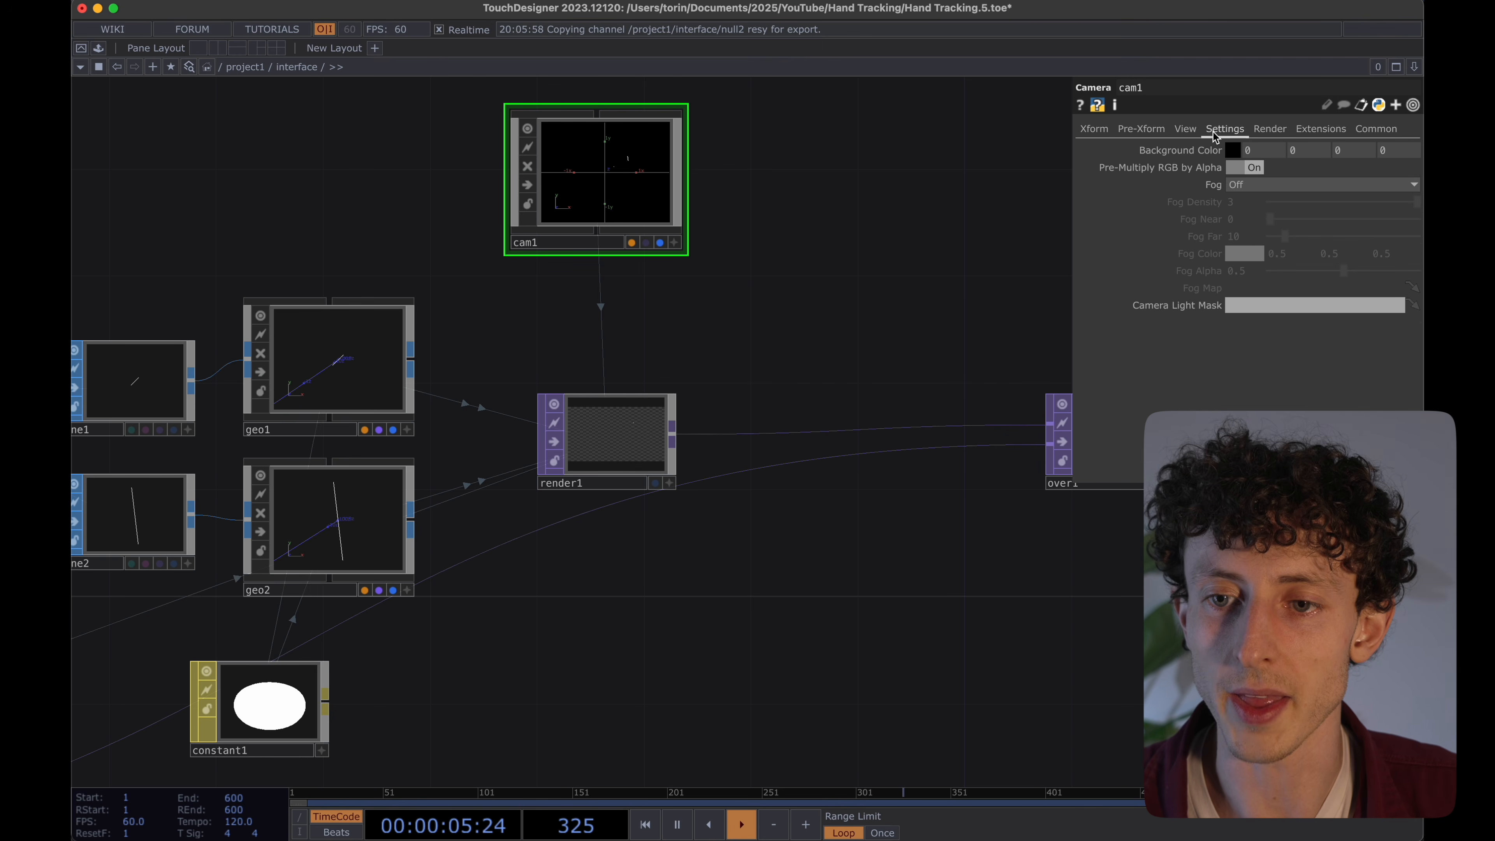
{"action": "left_click", "coordinate": [1270, 129]}
{"action": "left_click", "coordinate": [1186, 130]}
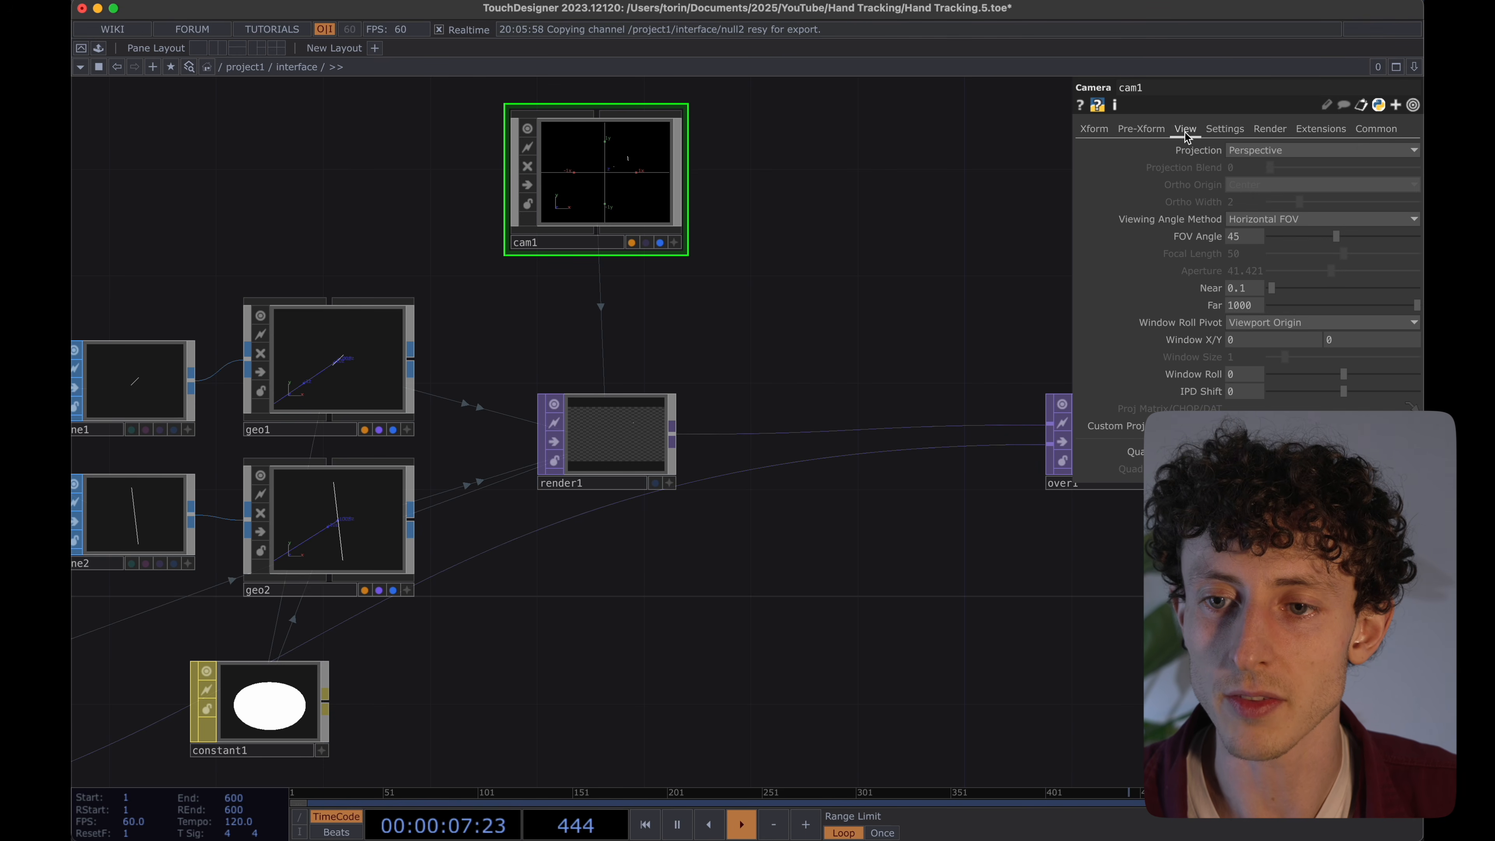
{"action": "left_click", "coordinate": [1258, 151]}
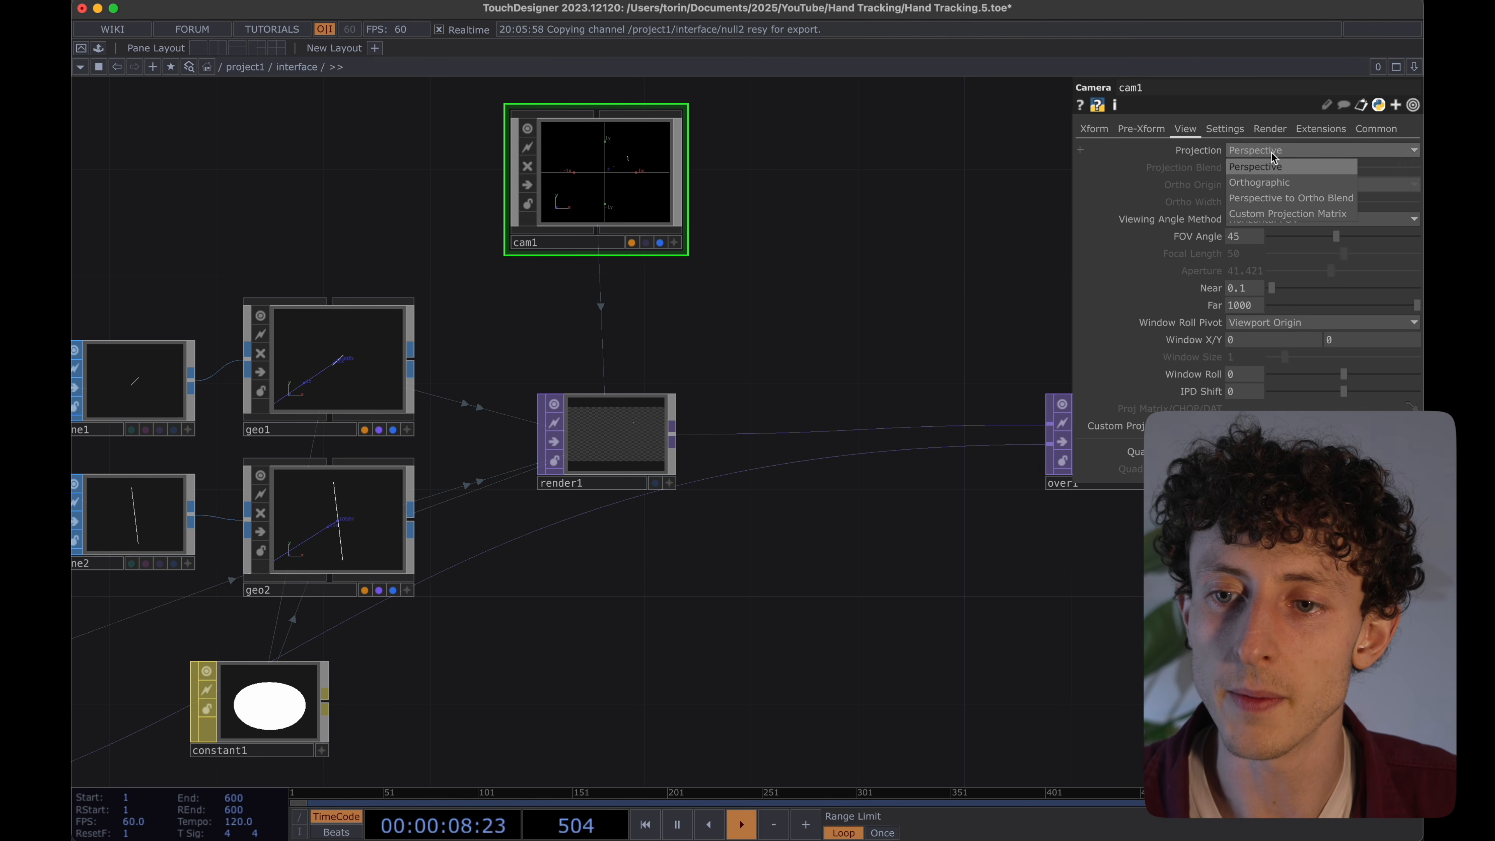
{"action": "left_click", "coordinate": [1275, 183]}
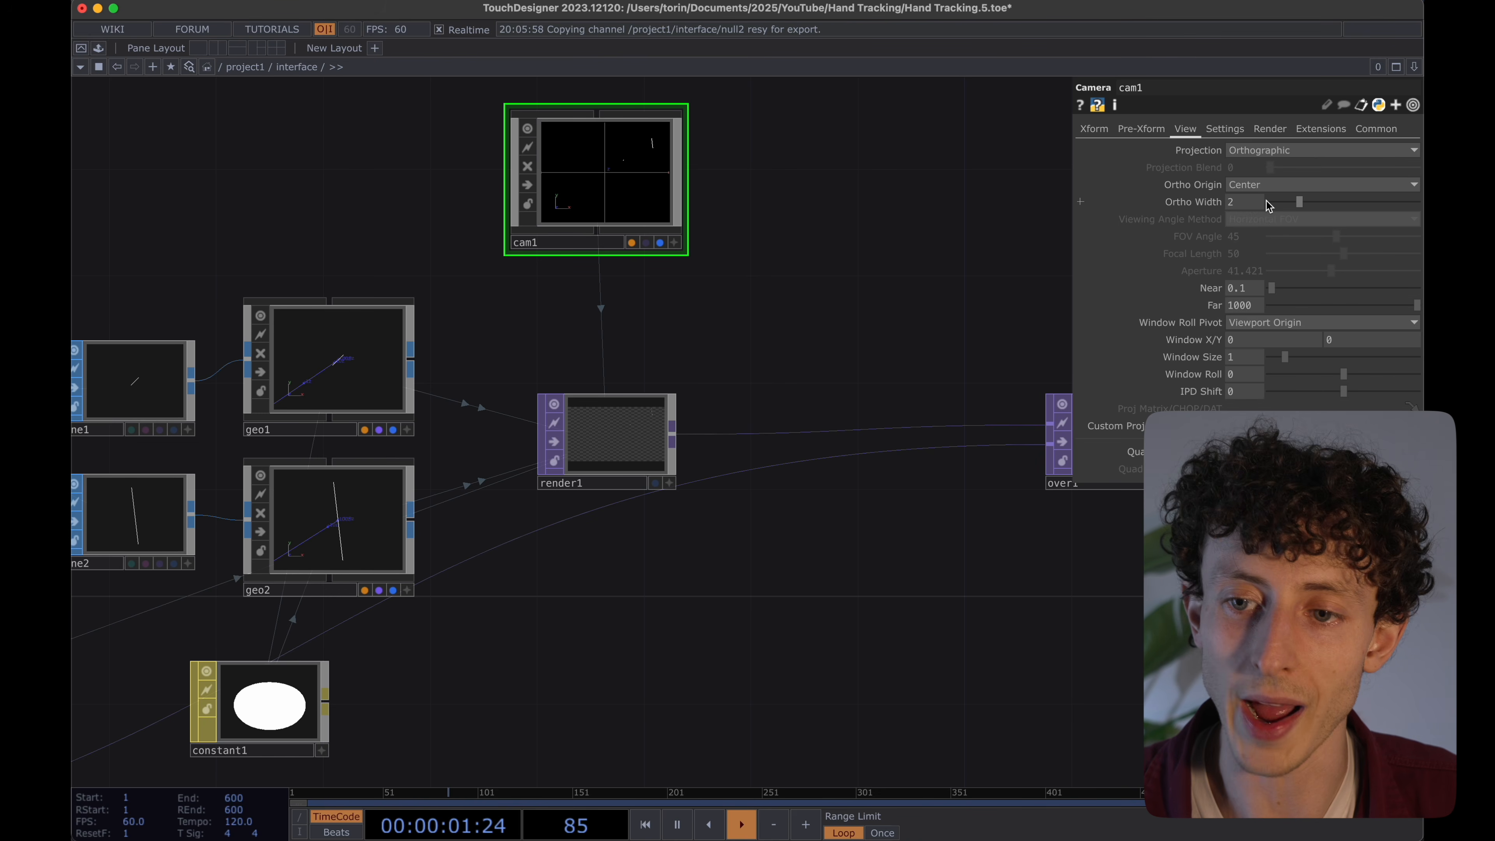
{"action": "left_click_drag", "start_coordinate": [853, 465], "coordinate": [704, 461]}
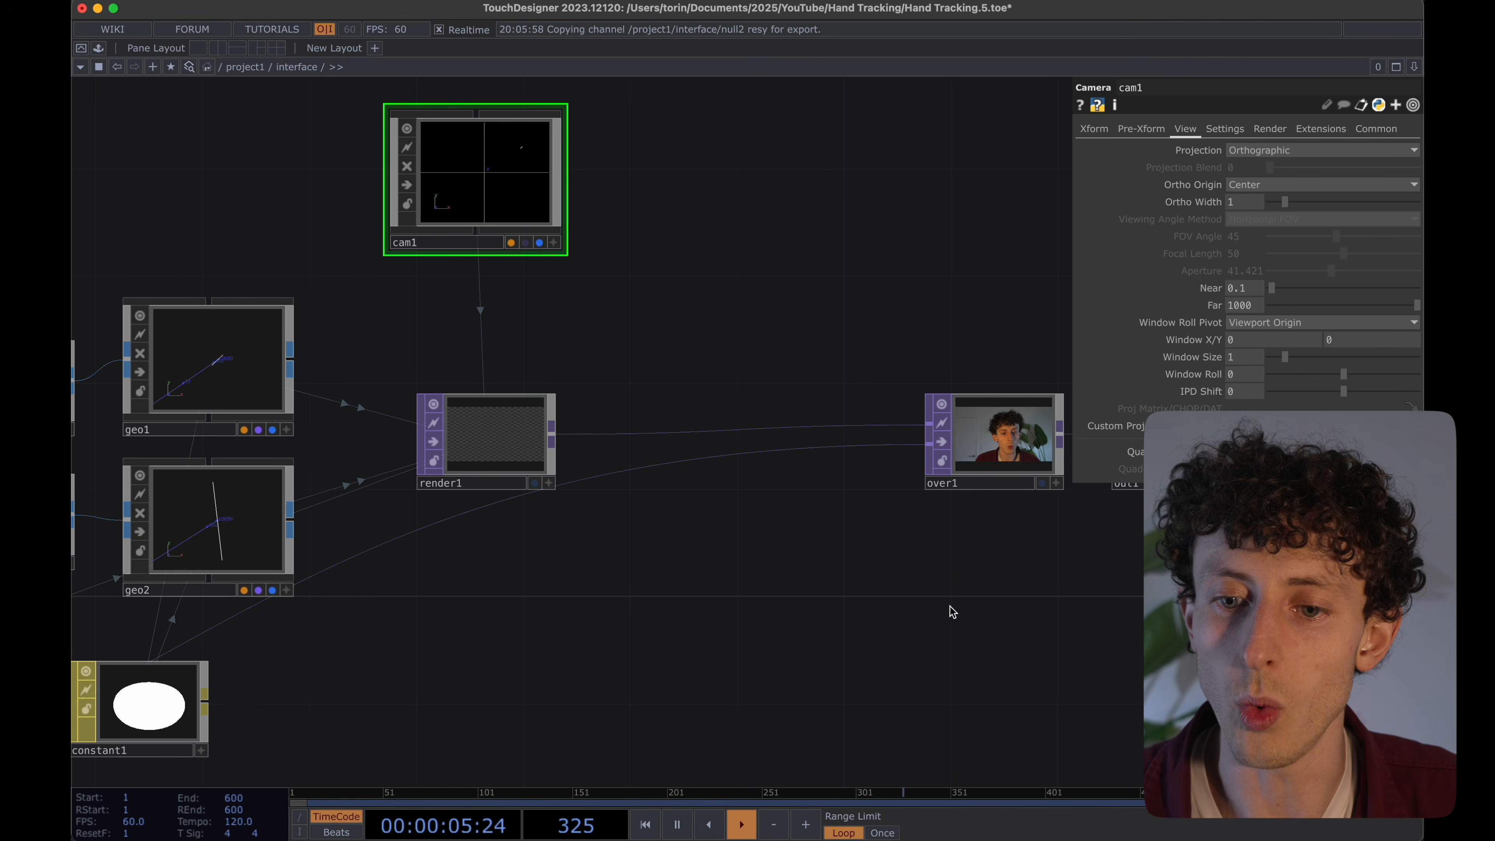
Reduce cam1's far clipping distance to 84 and check the output of render1.
{"action": "left_click_drag", "start_coordinate": [608, 313], "coordinate": [739, 349]}
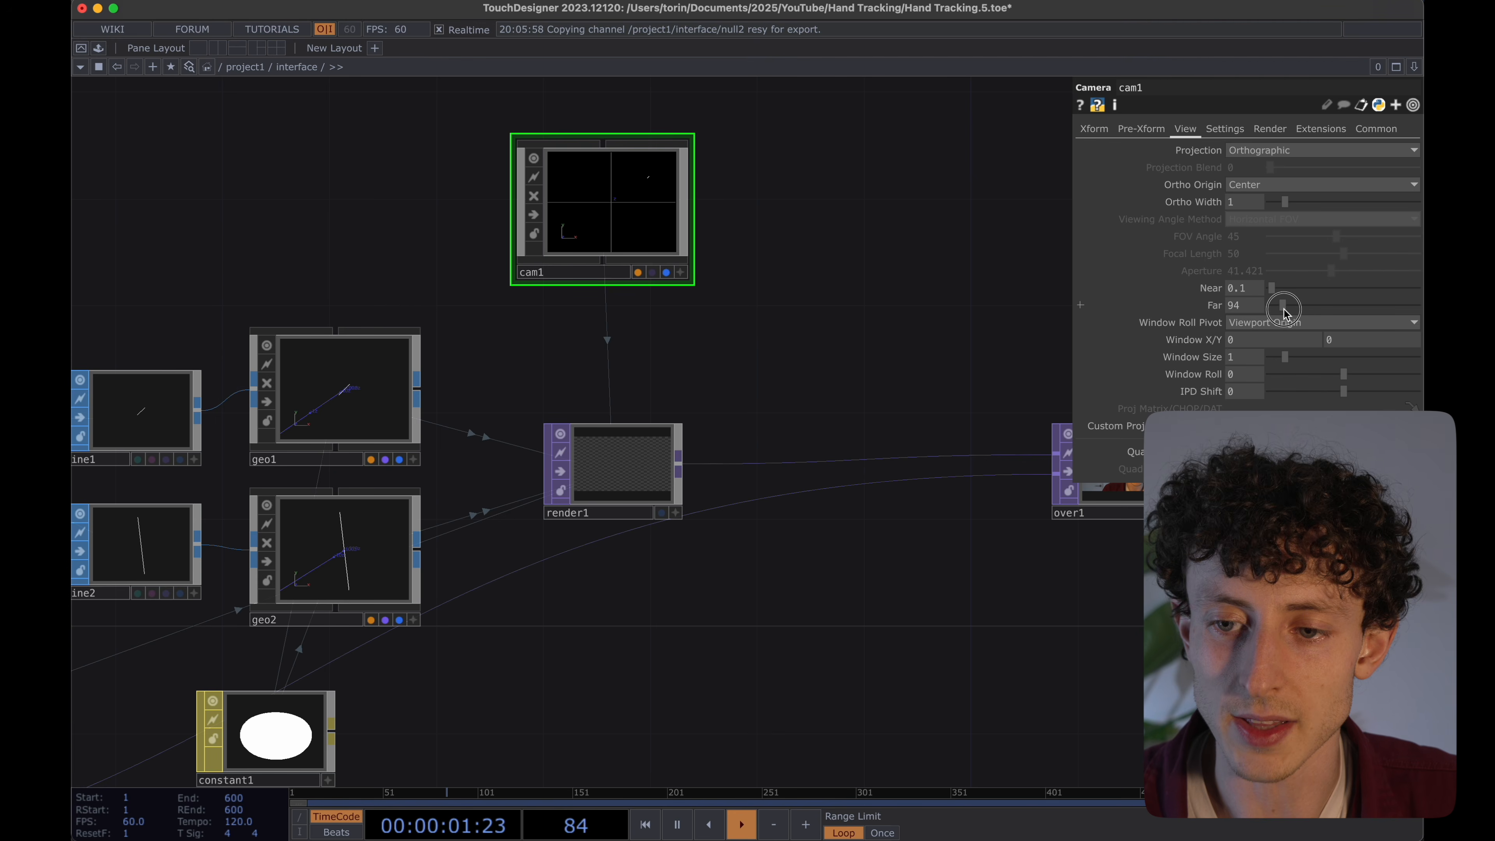
{"action": "left_click_drag", "start_coordinate": [862, 335], "coordinate": [951, 337]}
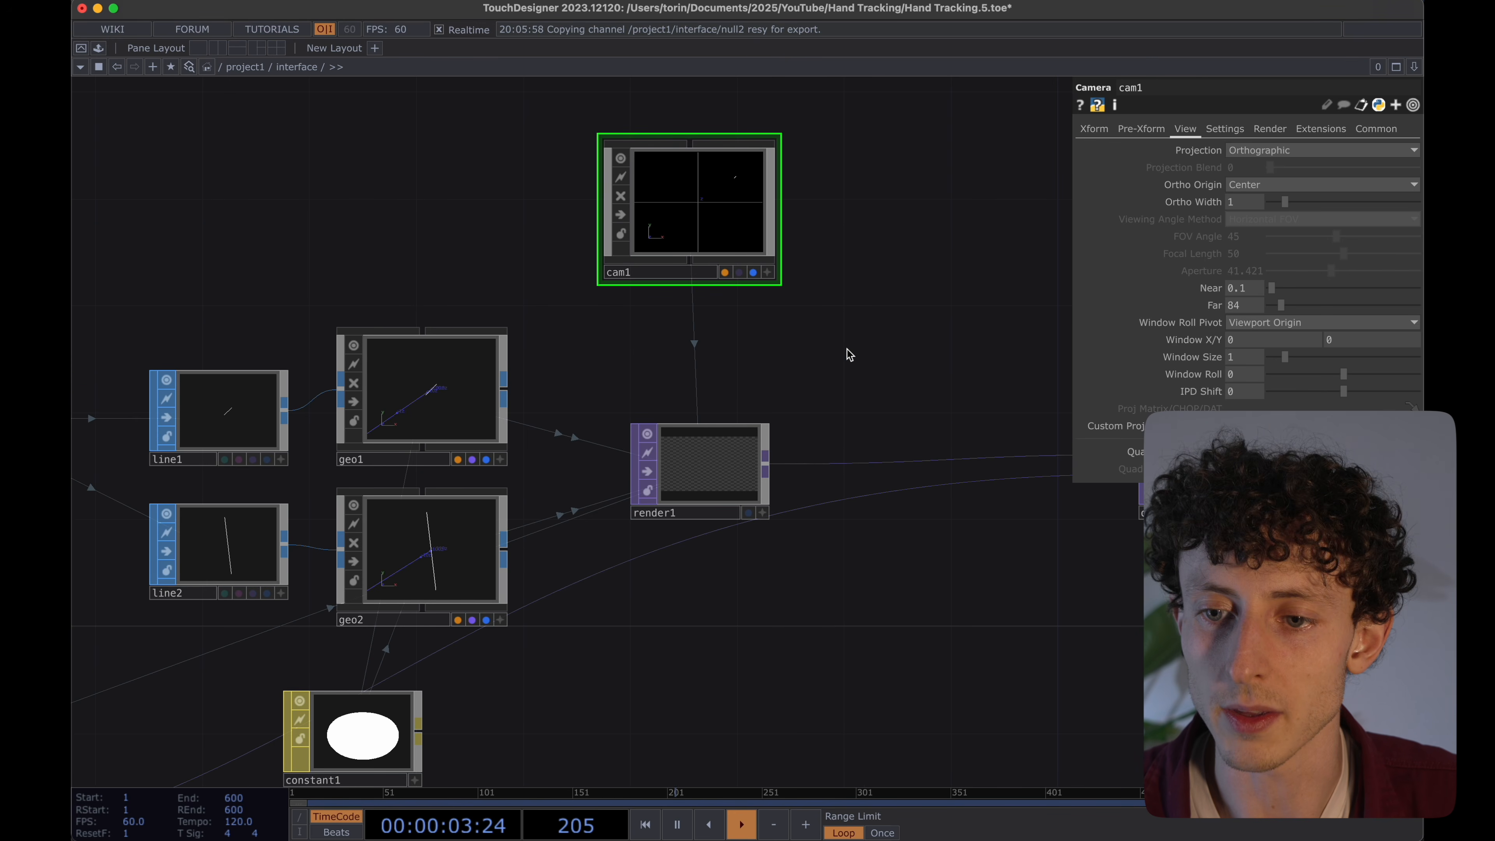
{"action": "scroll", "coordinate": [730, 465], "scroll_direction": "up", "scroll_amount": 5}
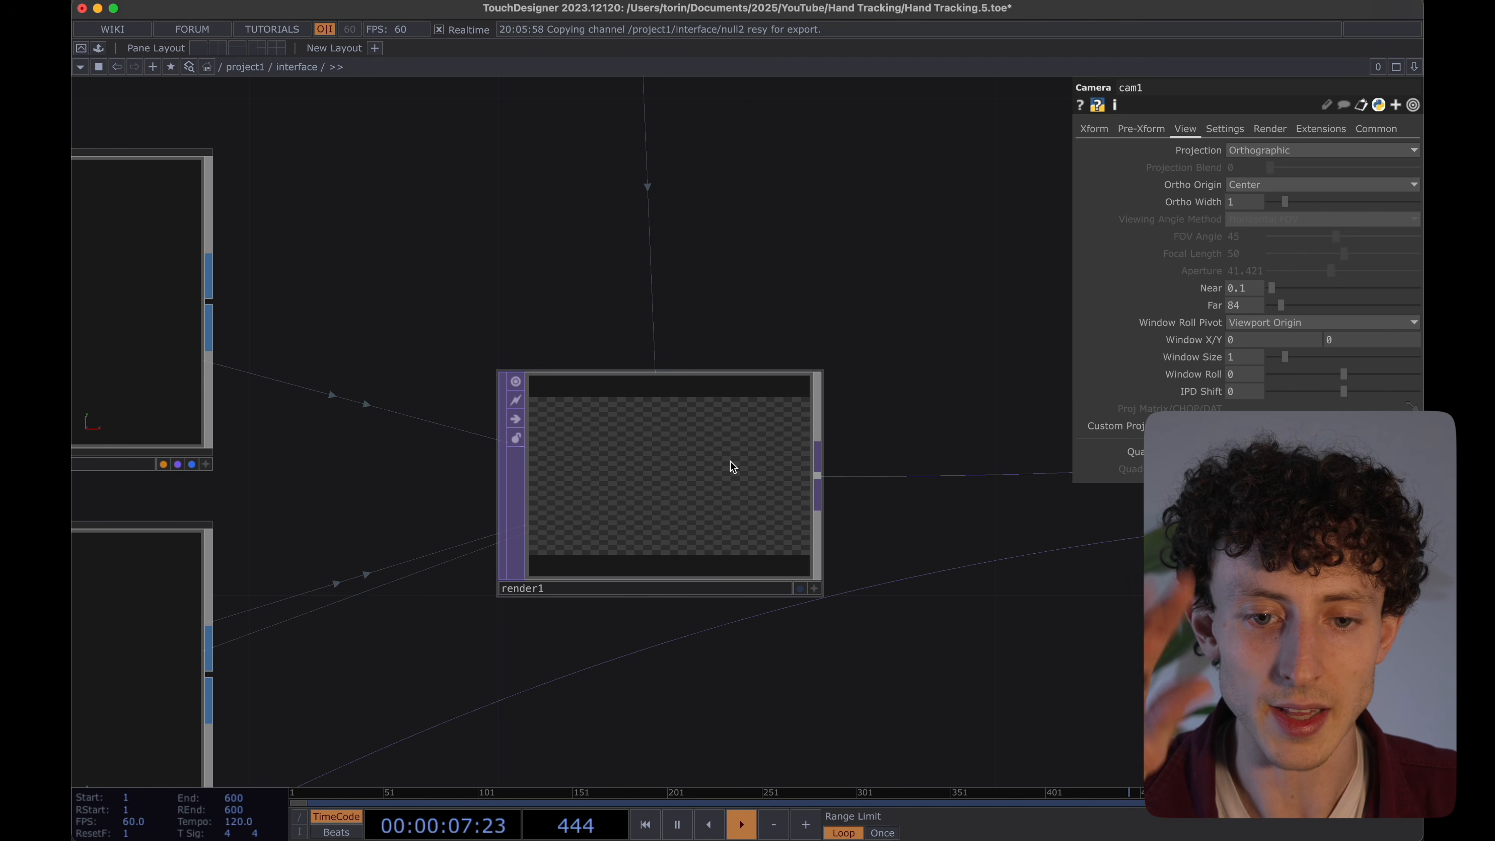
{"action": "scroll", "coordinate": [730, 462], "scroll_direction": "down", "scroll_amount": 5}
{"action": "left_click_drag", "start_coordinate": [854, 324], "coordinate": [704, 471]}
{"action": "scroll", "coordinate": [951, 441], "scroll_direction": "down", "scroll_amount": 3}
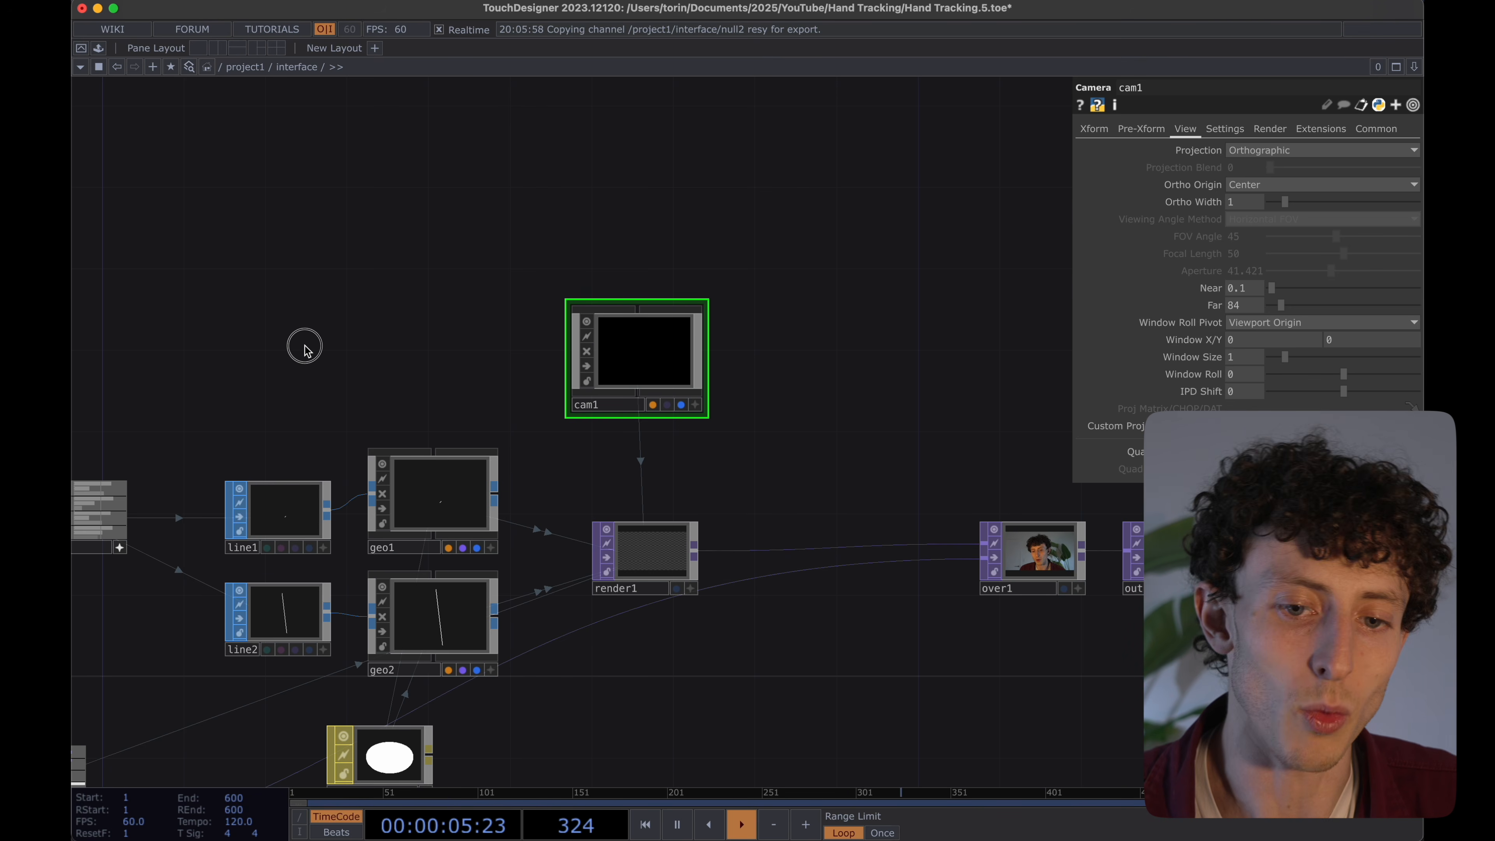
Move the hand_data, helpers and gestures inputs away from select1 to make room in the network.
{"action": "left_click_drag", "start_coordinate": [305, 347], "coordinate": [771, 347]}
{"action": "scroll", "coordinate": [771, 347], "scroll_direction": "down", "scroll_amount": 3}
{"action": "left_click", "coordinate": [393, 444]}
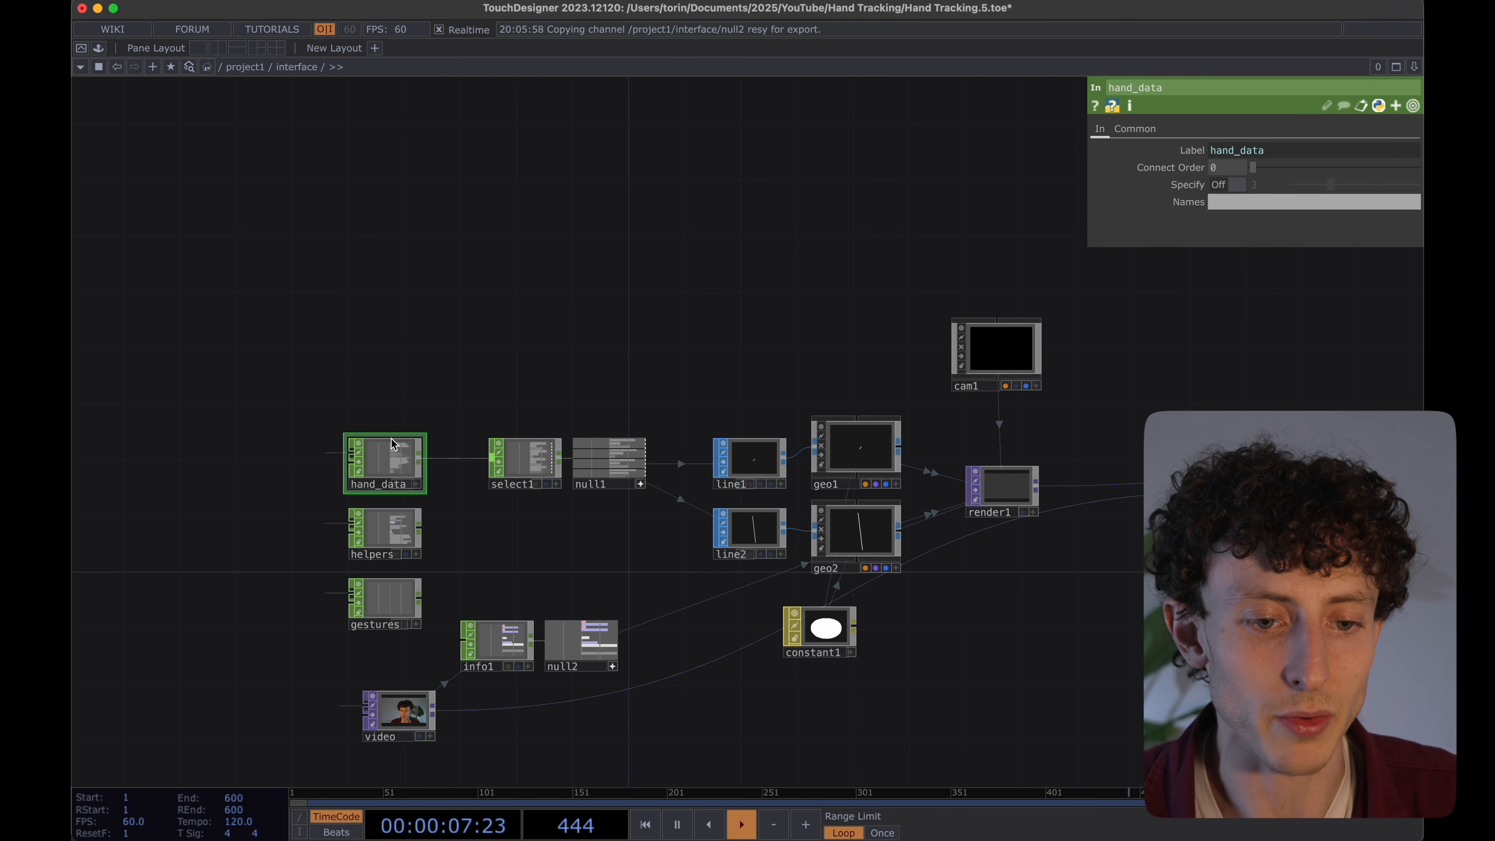
{"action": "left_click_drag", "start_coordinate": [380, 612], "coordinate": [276, 606]}
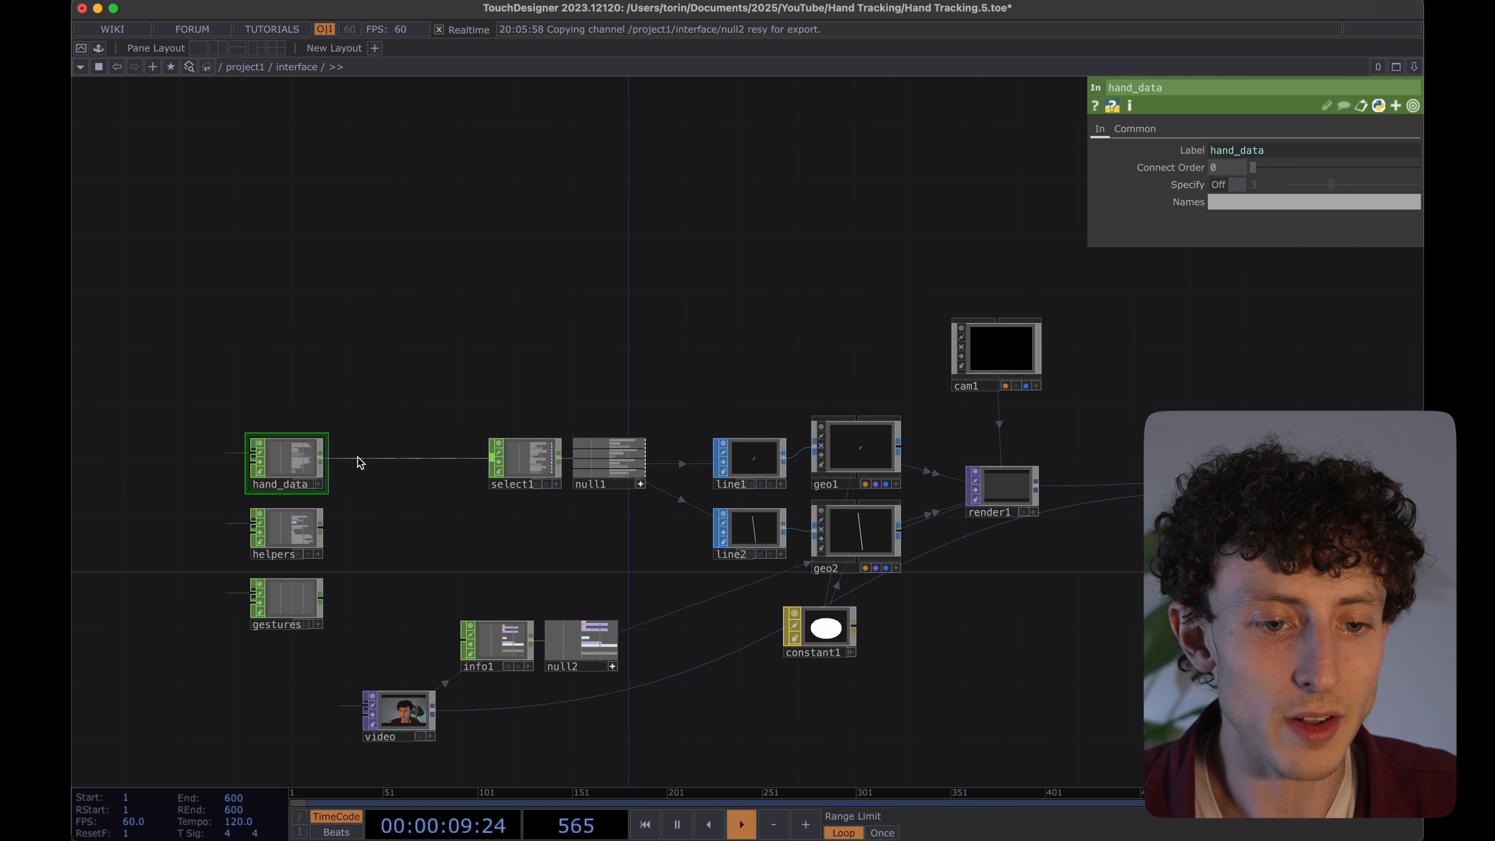
Insert a Math CHOP into the connection between hand_data and select1.
{"action": "right_click", "coordinate": [344, 459]}
{"action": "left_click", "coordinate": [377, 441]}
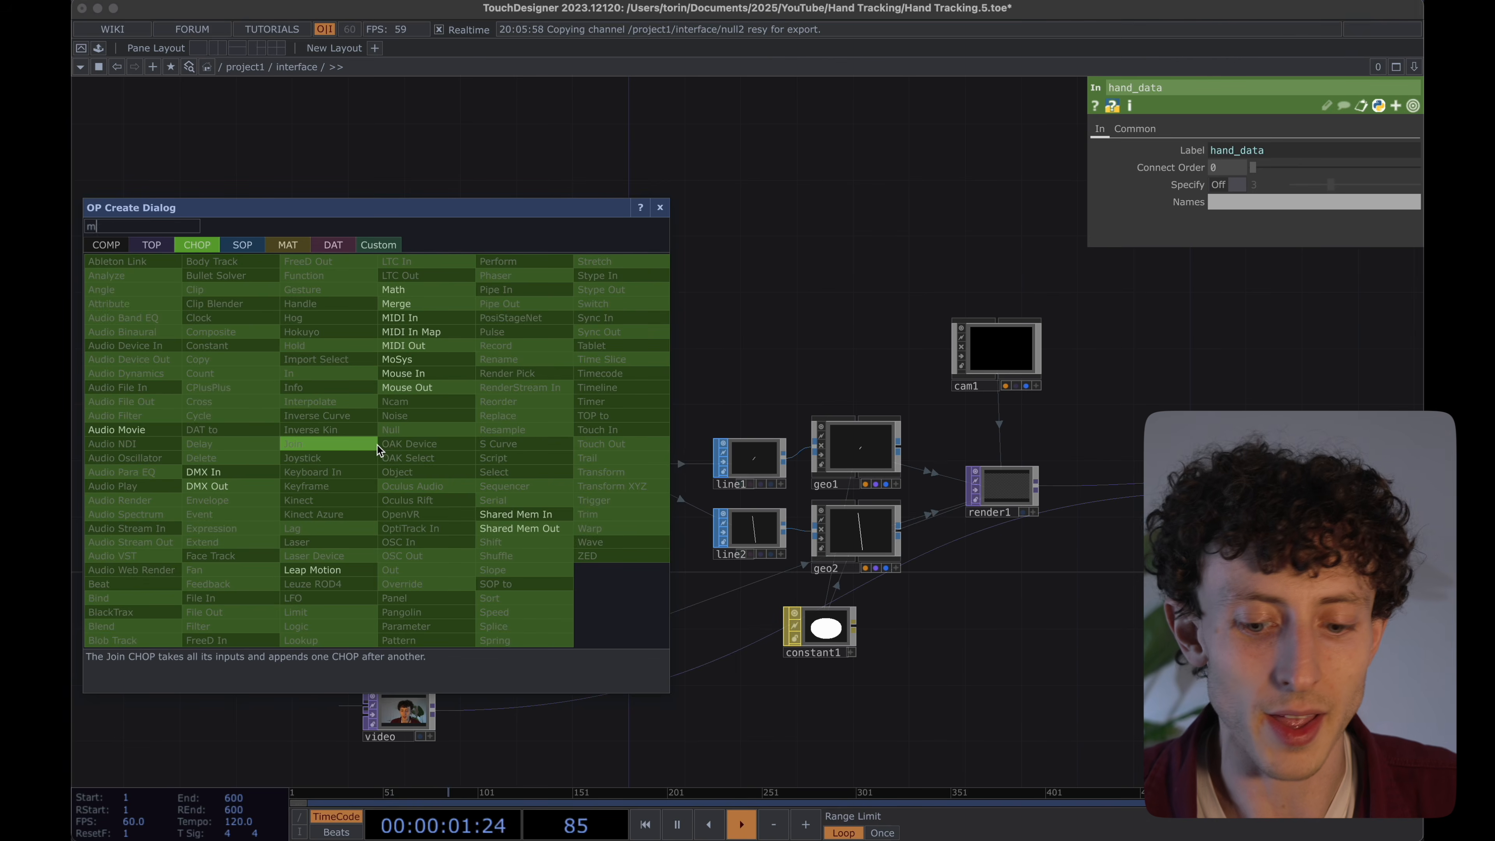
{"action": "left_click", "coordinate": [496, 528]}
{"action": "left_click_drag", "start_coordinate": [373, 382], "coordinate": [453, 378]}
{"action": "scroll", "coordinate": [418, 380], "scroll_direction": "up", "scroll_amount": 3}
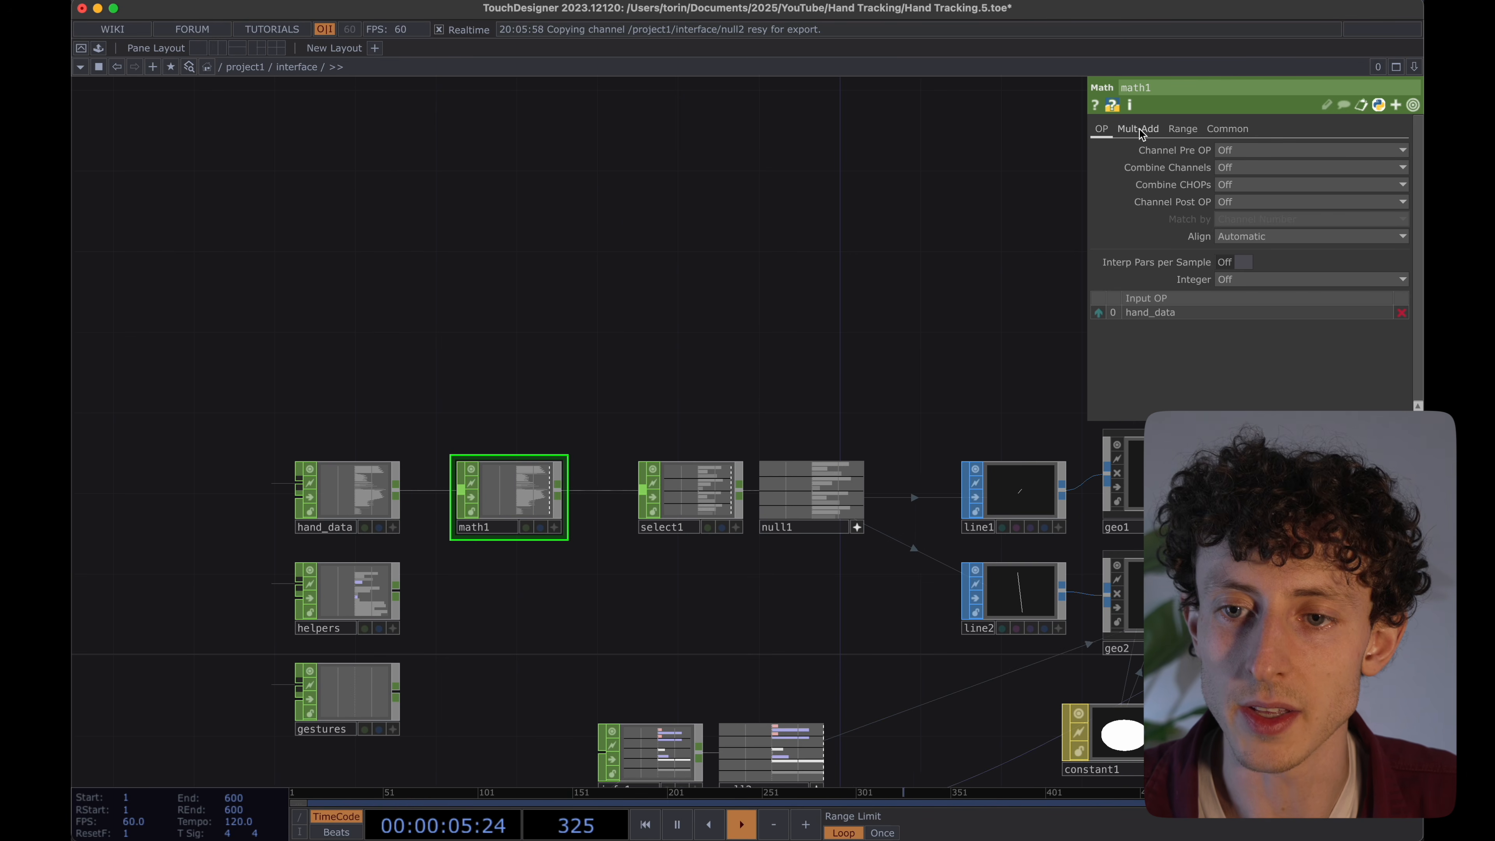
Limit math1 to the y channels by setting its scope to *:y.
{"action": "left_click", "coordinate": [1230, 130]}
{"action": "left_click", "coordinate": [1228, 171]}
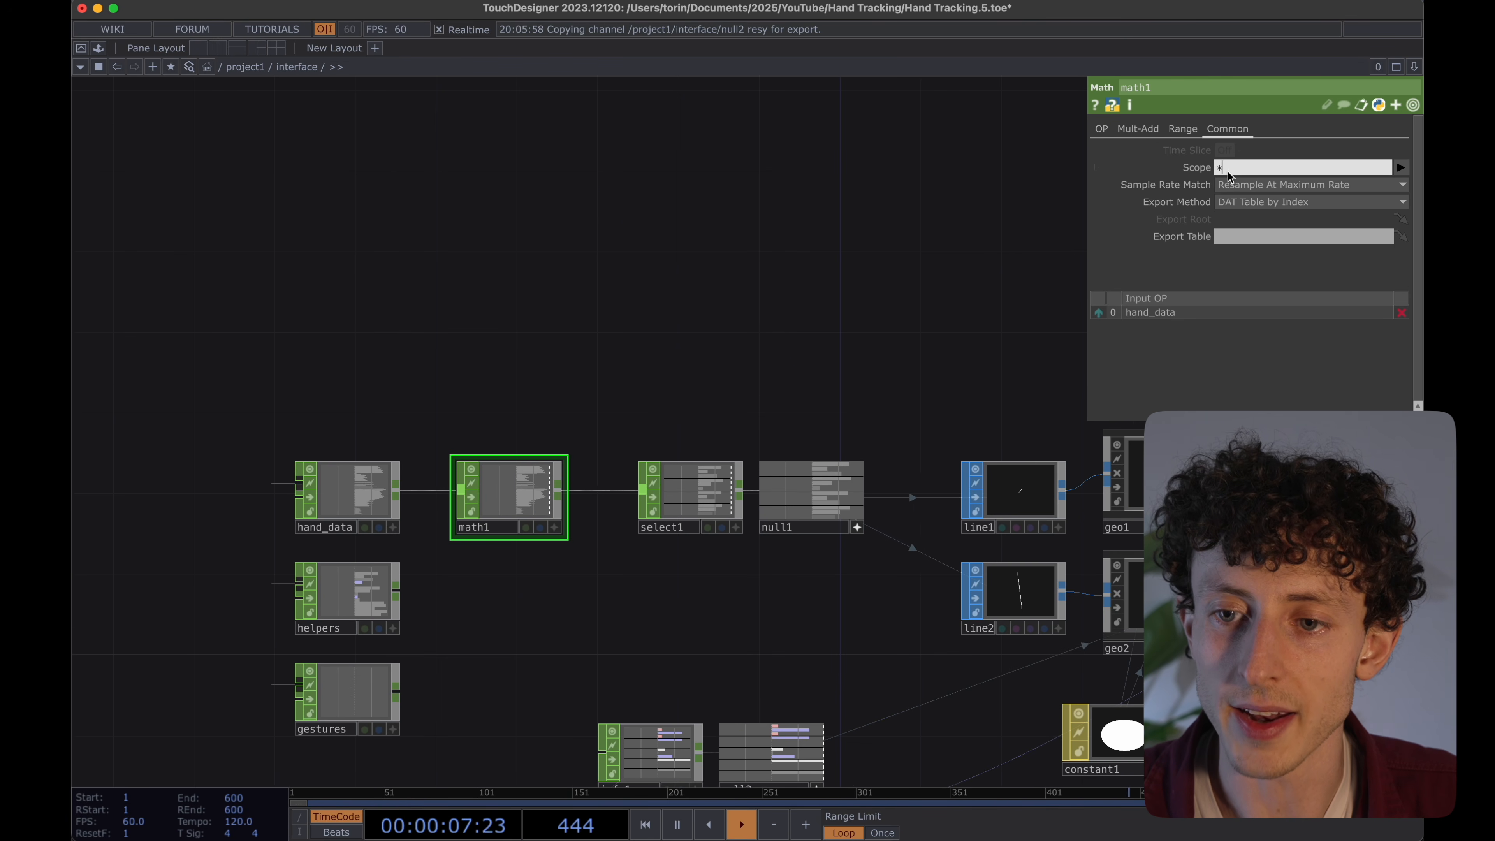
{"action": "scroll", "coordinate": [474, 511], "scroll_direction": "up", "scroll_amount": 5}
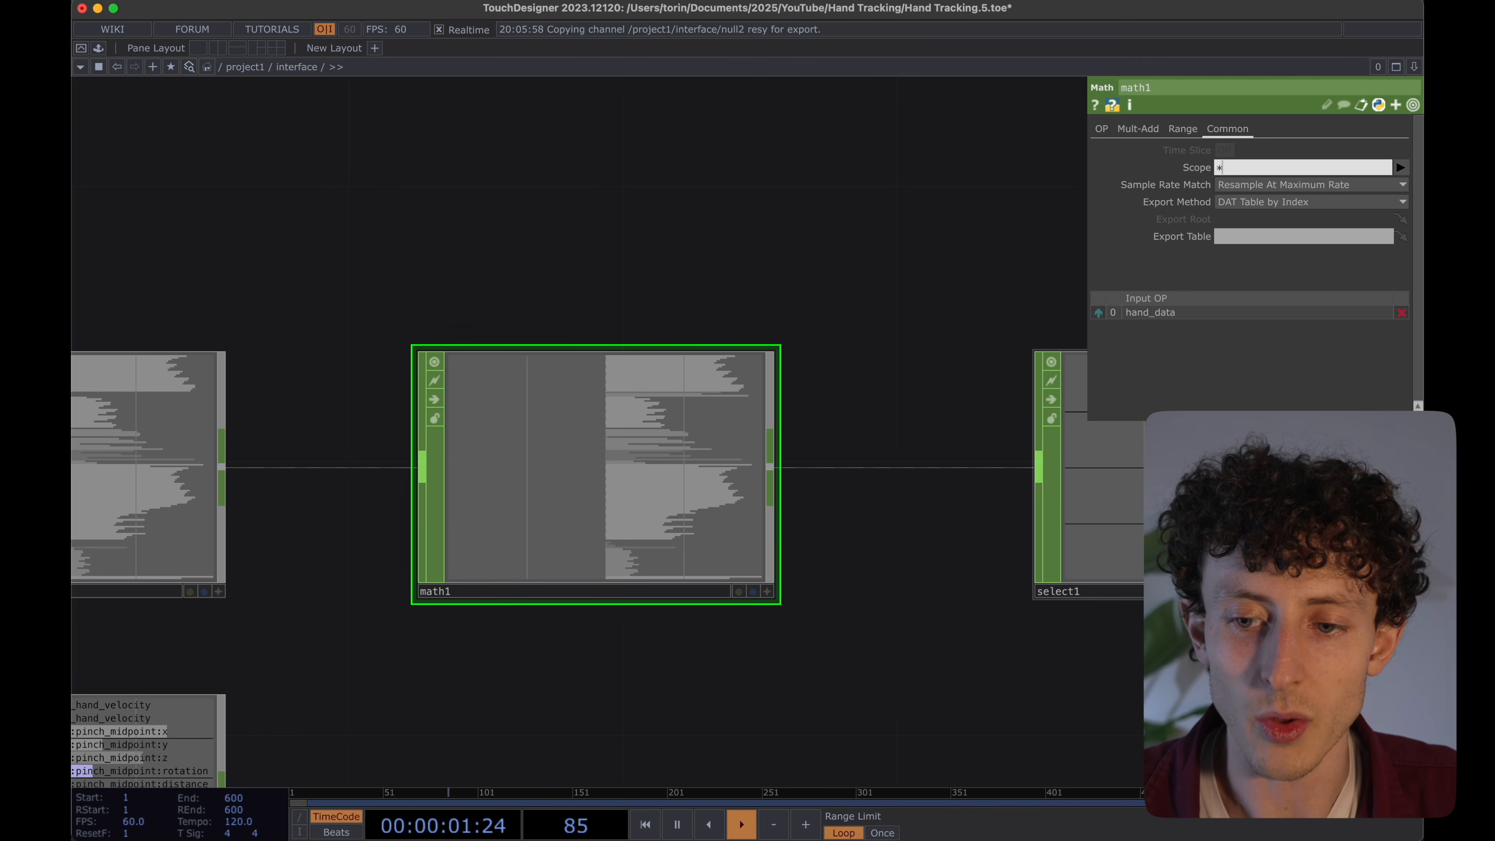
{"action": "left_click_drag", "start_coordinate": [1415, 517], "coordinate": [1077, 517]}
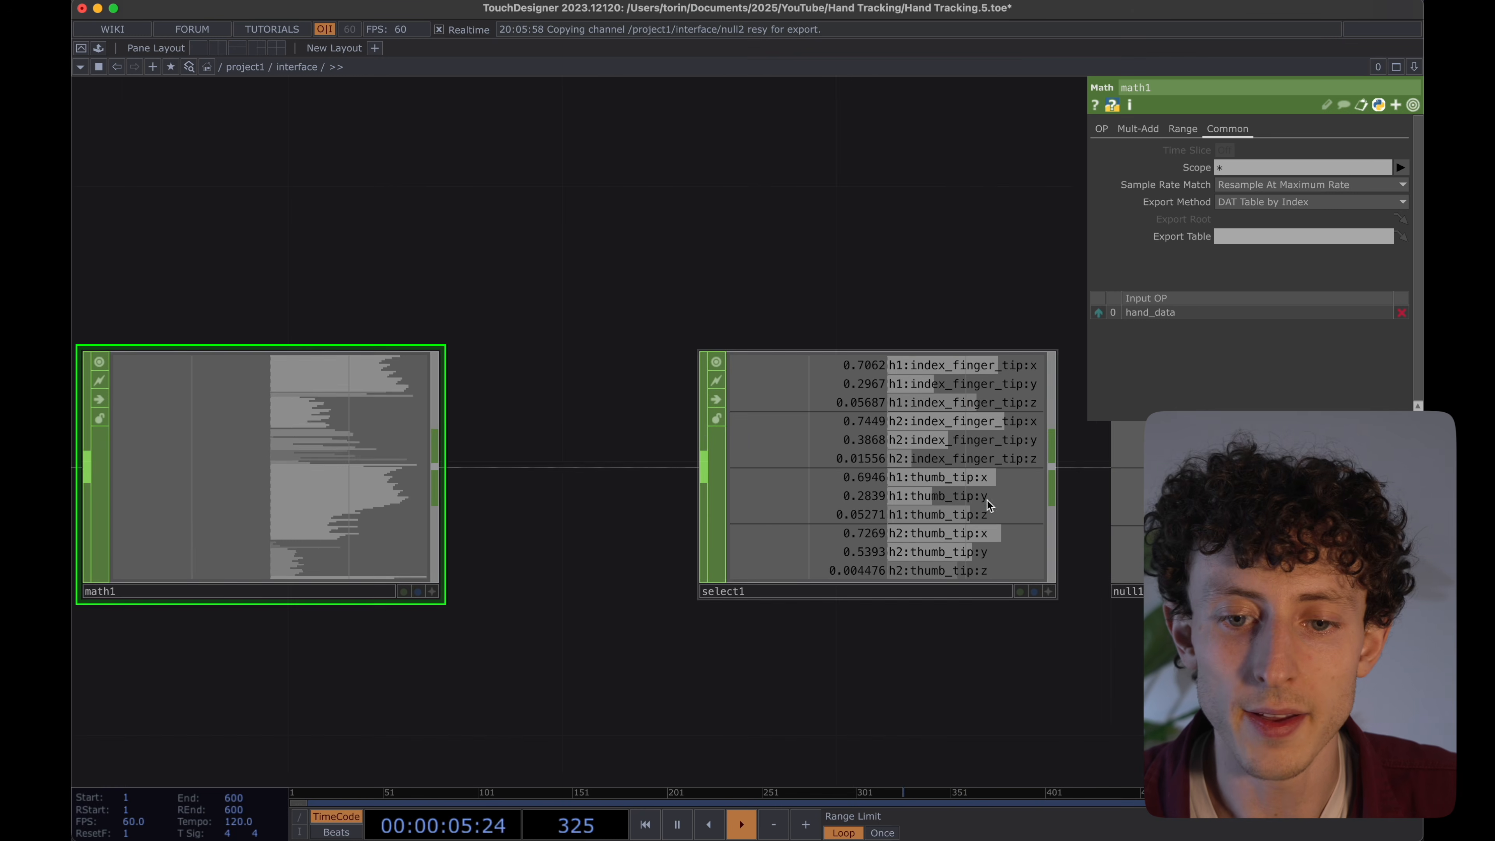
{"action": "scroll", "coordinate": [786, 486], "scroll_direction": "down", "scroll_amount": 2}
{"action": "left_click_drag", "start_coordinate": [601, 174], "coordinate": [710, 173]}
{"action": "left_click", "coordinate": [1229, 170]}
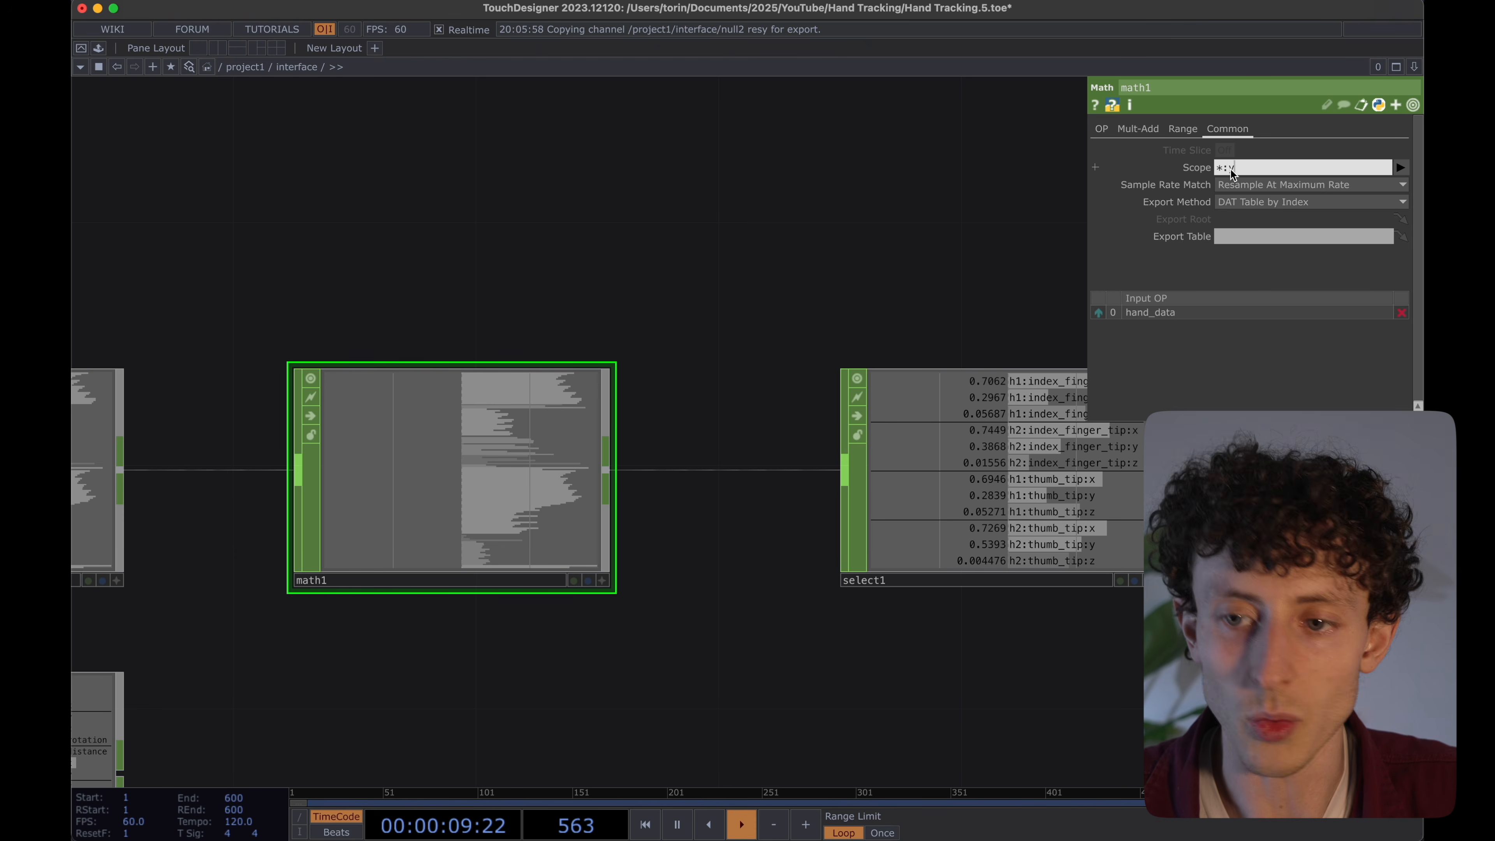
{"action": "key", "text": "Return"}
{"action": "left_click_drag", "start_coordinate": [558, 247], "coordinate": [682, 247]}
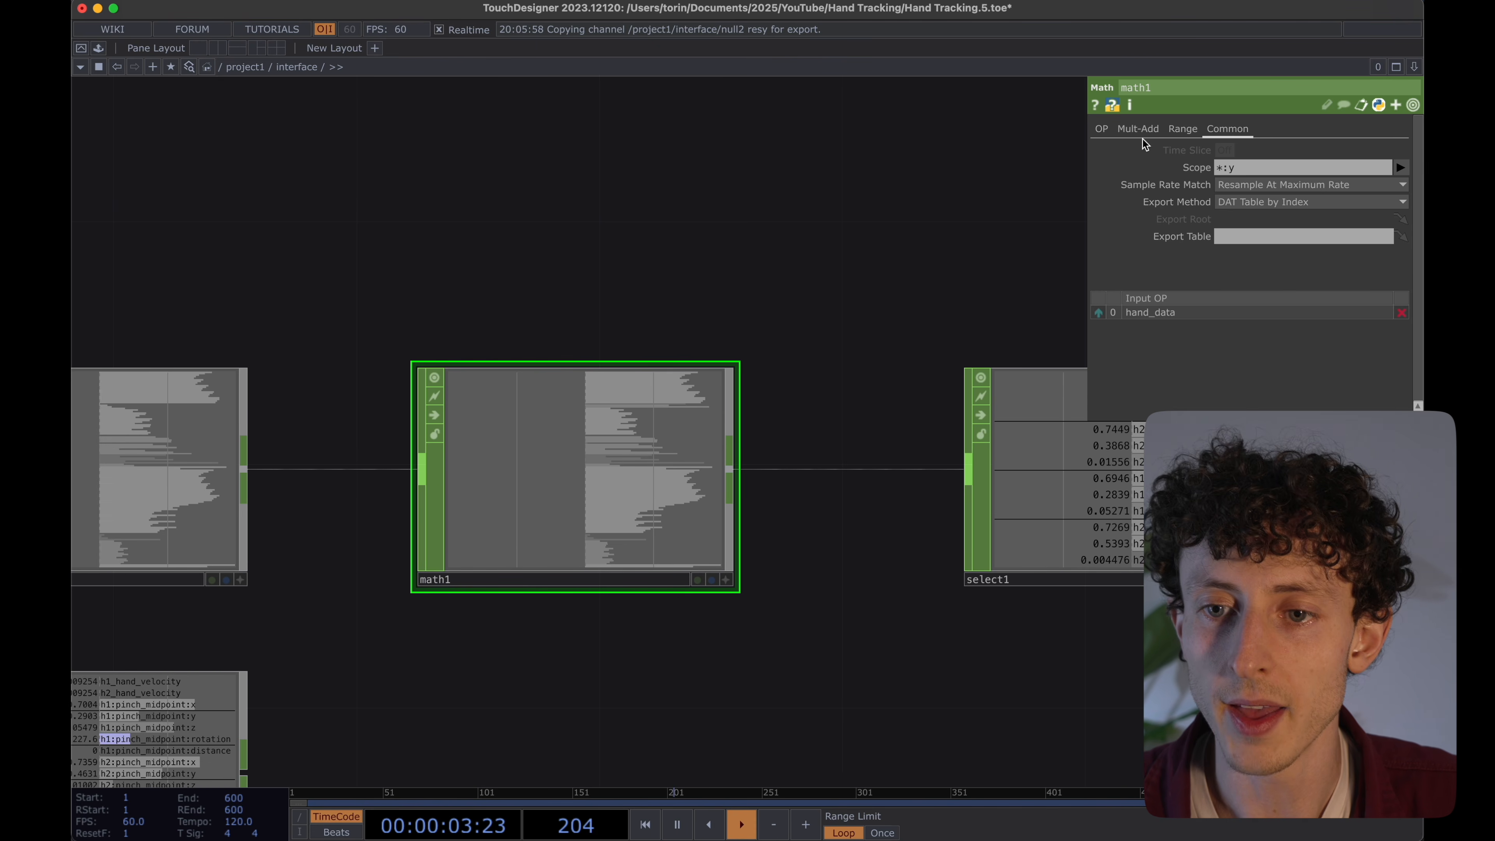
Set math1's Multiply to an expression dividing null2's resy channel by its resx channel.
{"action": "left_click", "coordinate": [1139, 129]}
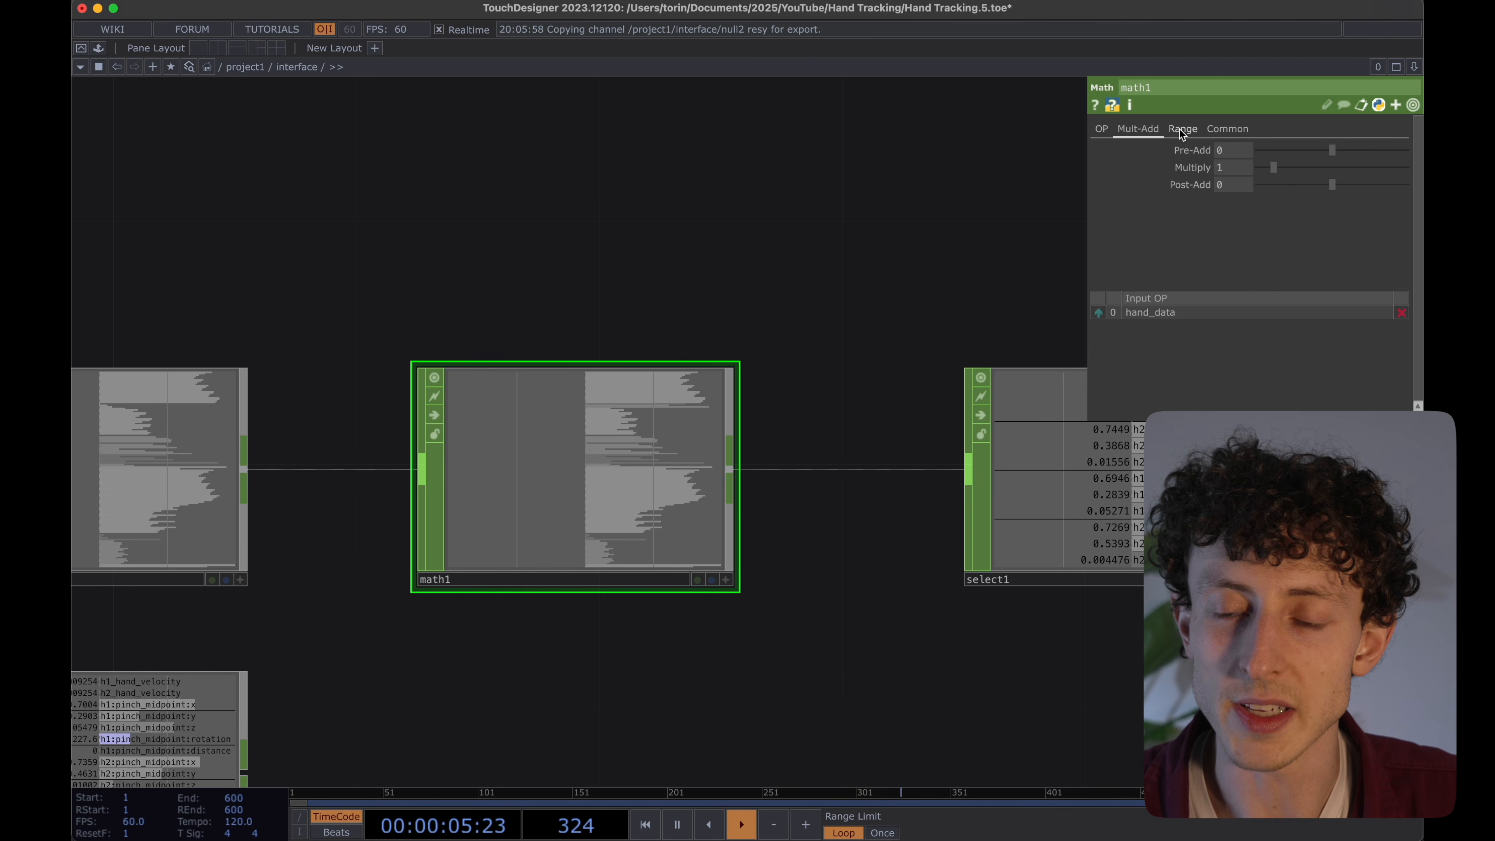
{"action": "scroll", "coordinate": [854, 263], "scroll_direction": "down", "scroll_amount": 2}
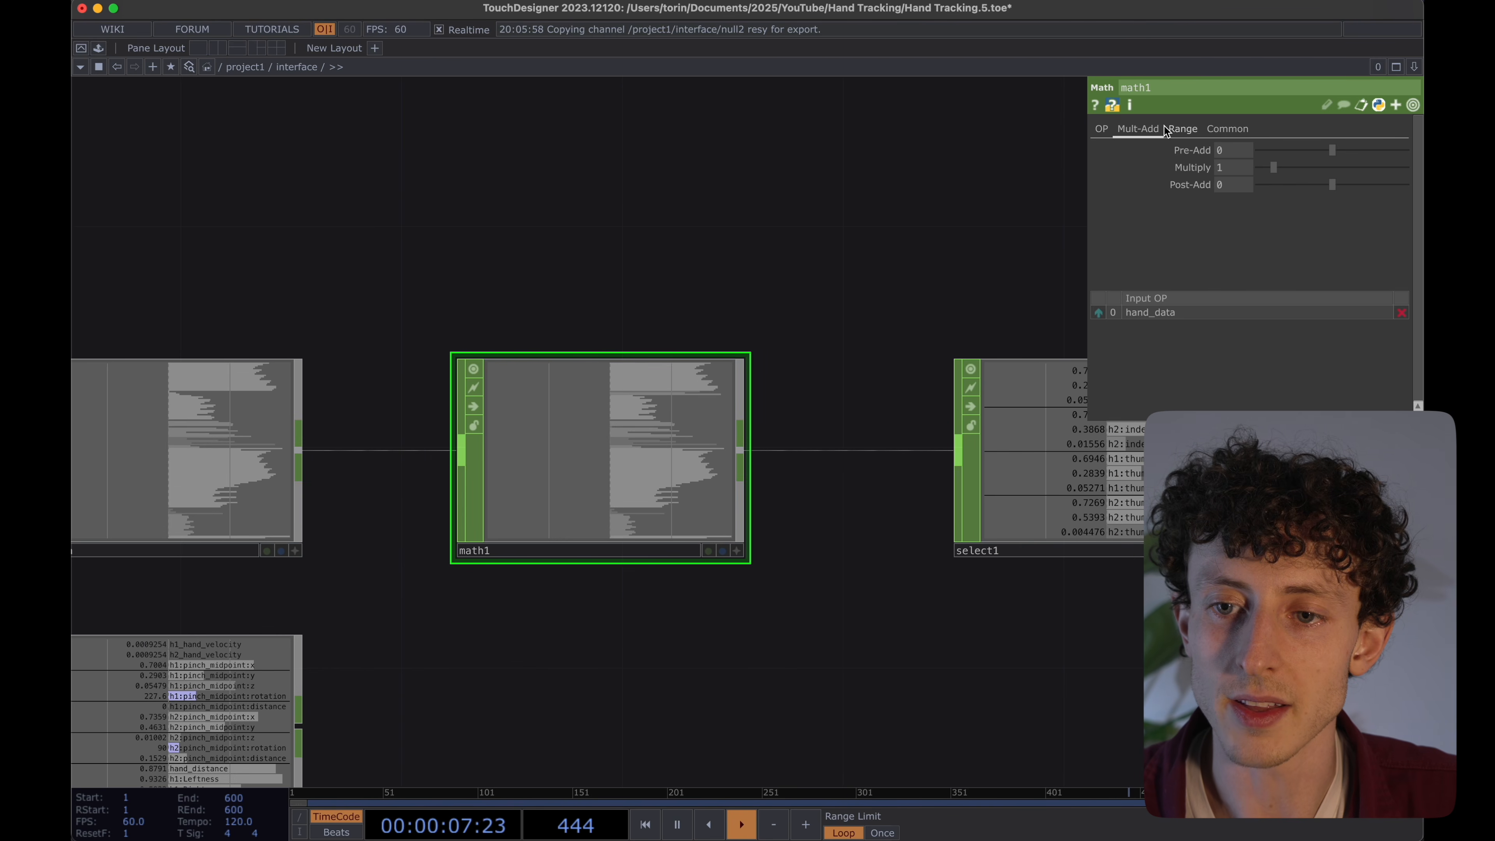
{"action": "left_click_drag", "start_coordinate": [826, 273], "coordinate": [796, 273]}
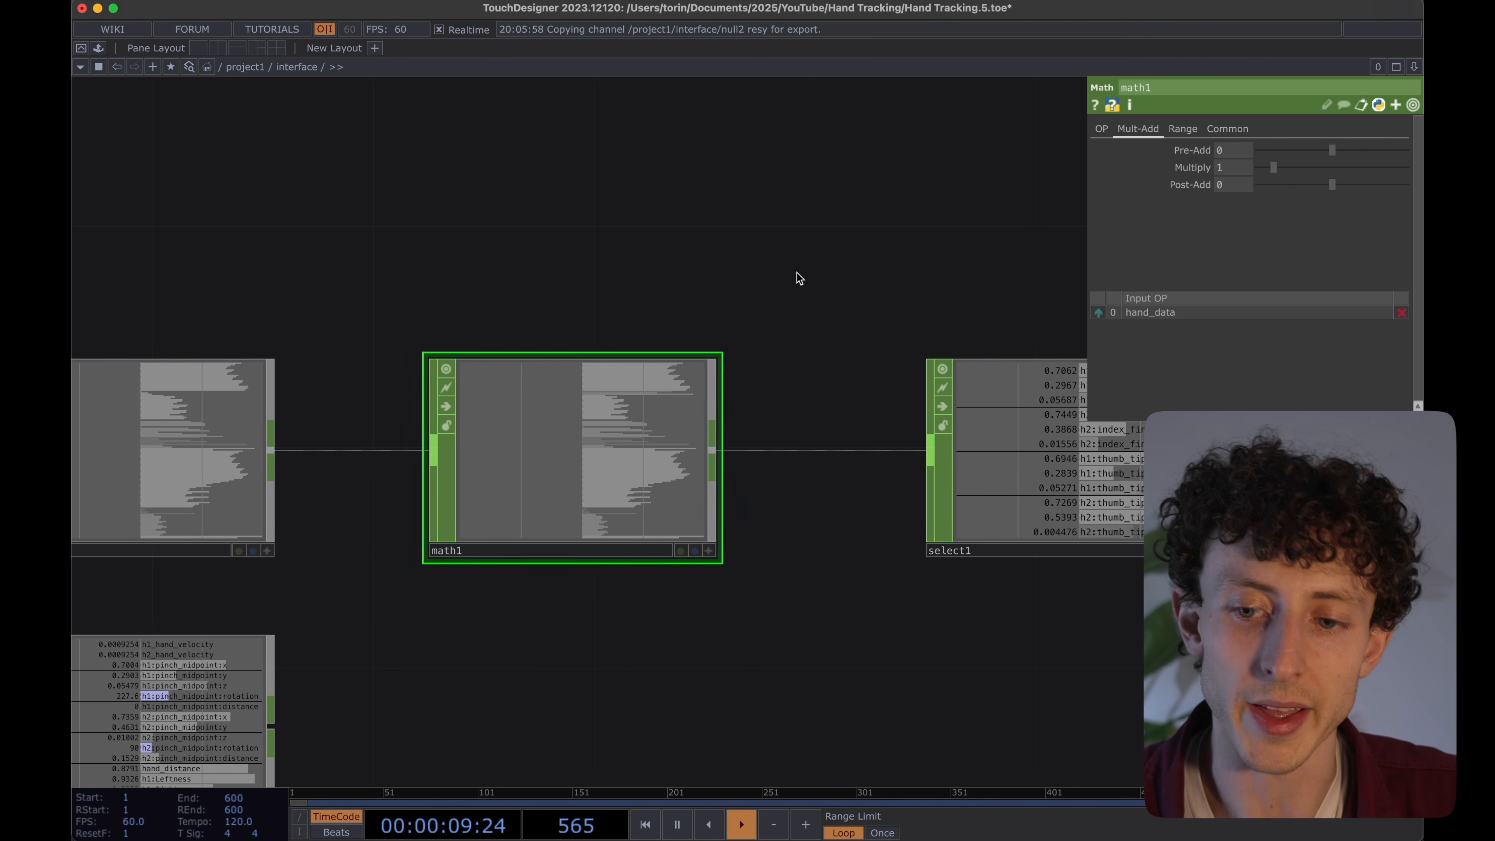
{"action": "scroll", "coordinate": [796, 273], "scroll_direction": "down", "scroll_amount": 6}
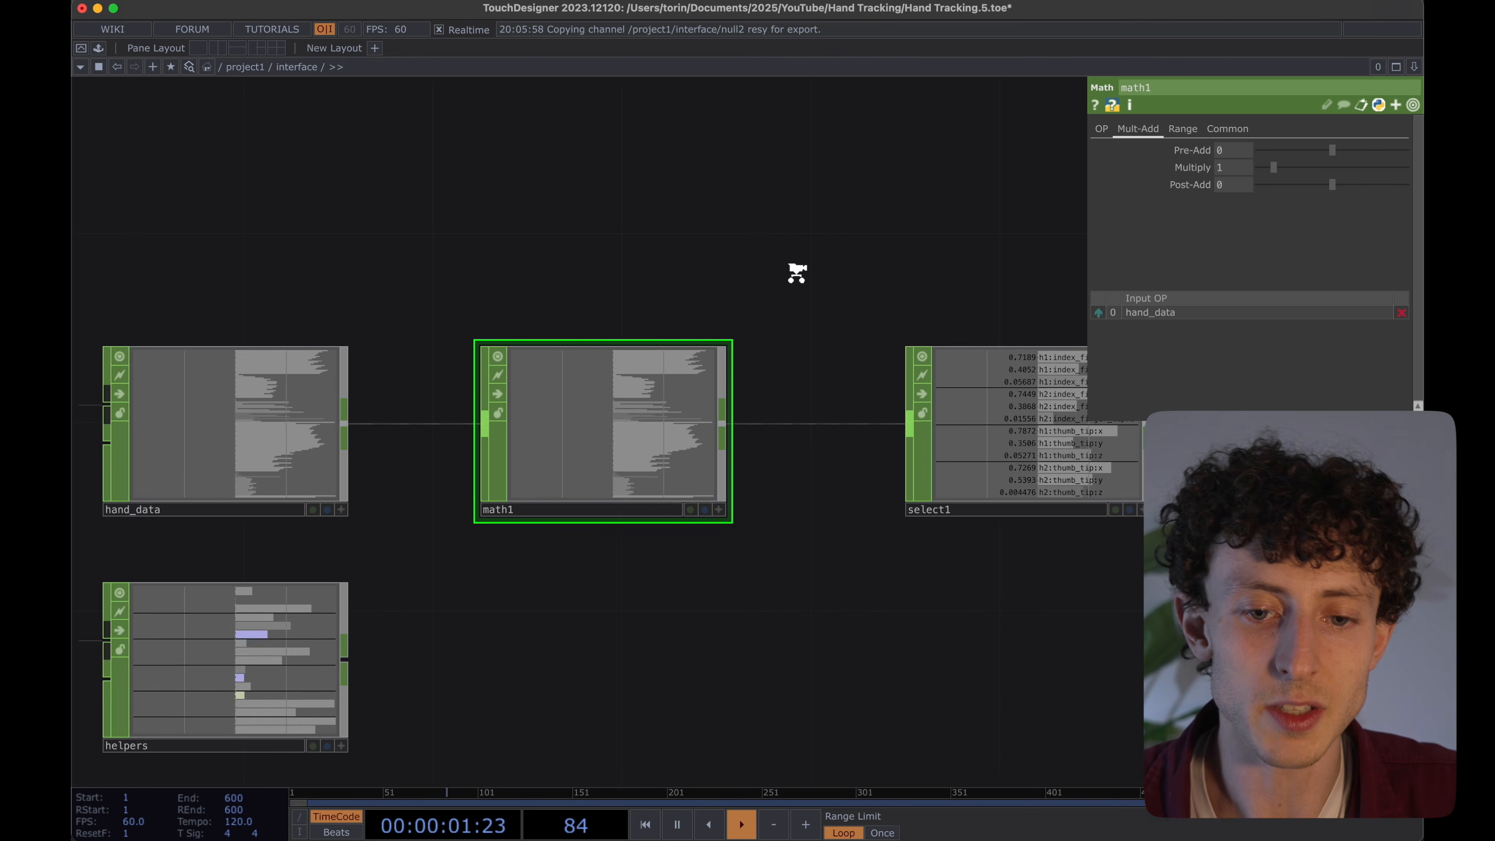
{"action": "left_click_drag", "start_coordinate": [792, 270], "coordinate": [771, 260]}
{"action": "left_click_drag", "start_coordinate": [691, 447], "coordinate": [686, 371]}
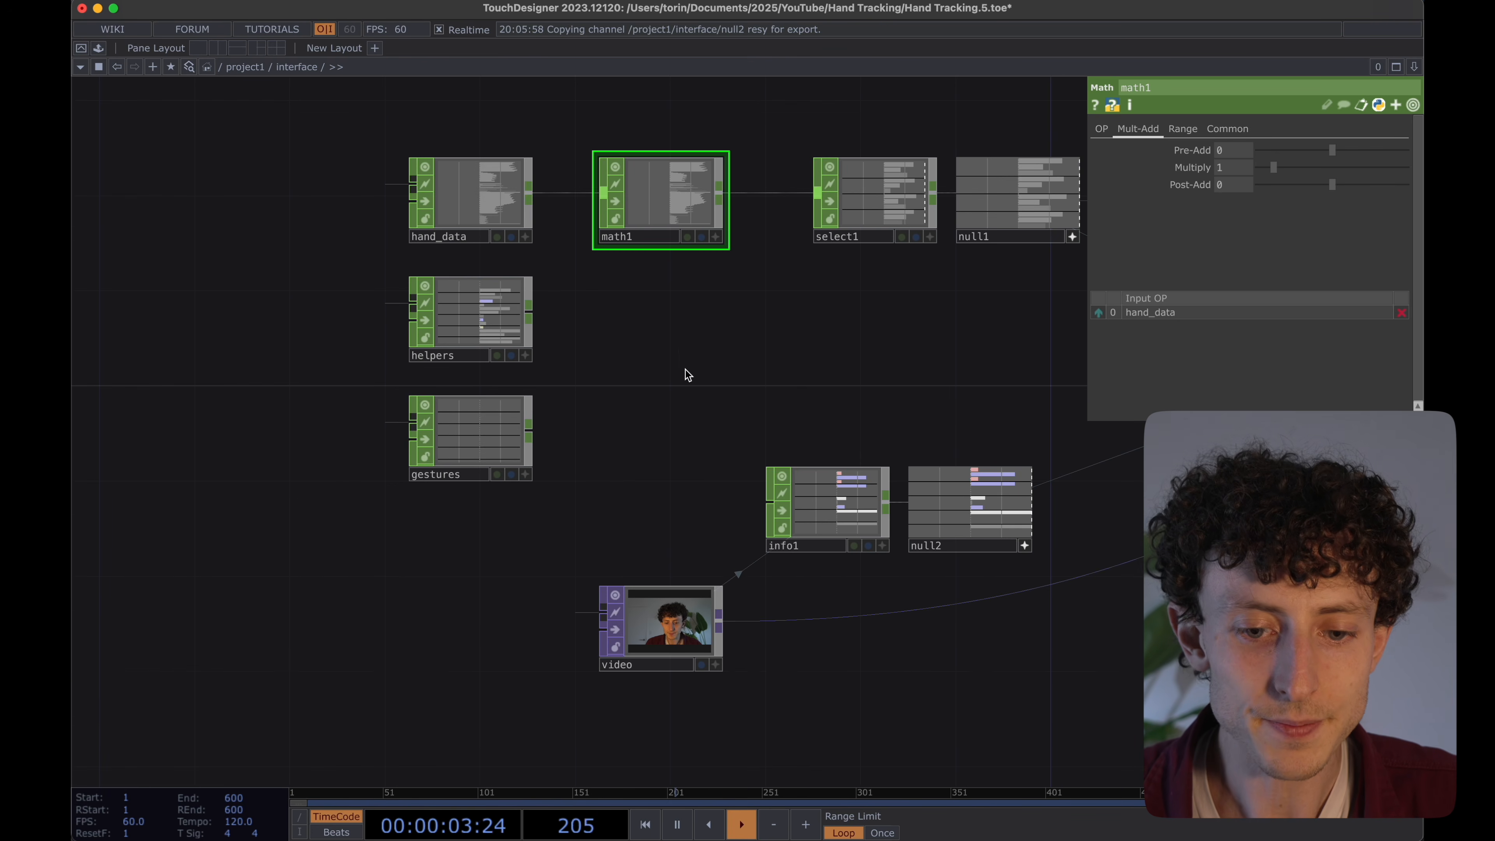
{"action": "left_click_drag", "start_coordinate": [803, 371], "coordinate": [742, 433]}
{"action": "scroll", "coordinate": [971, 478], "scroll_direction": "up", "scroll_amount": 5}
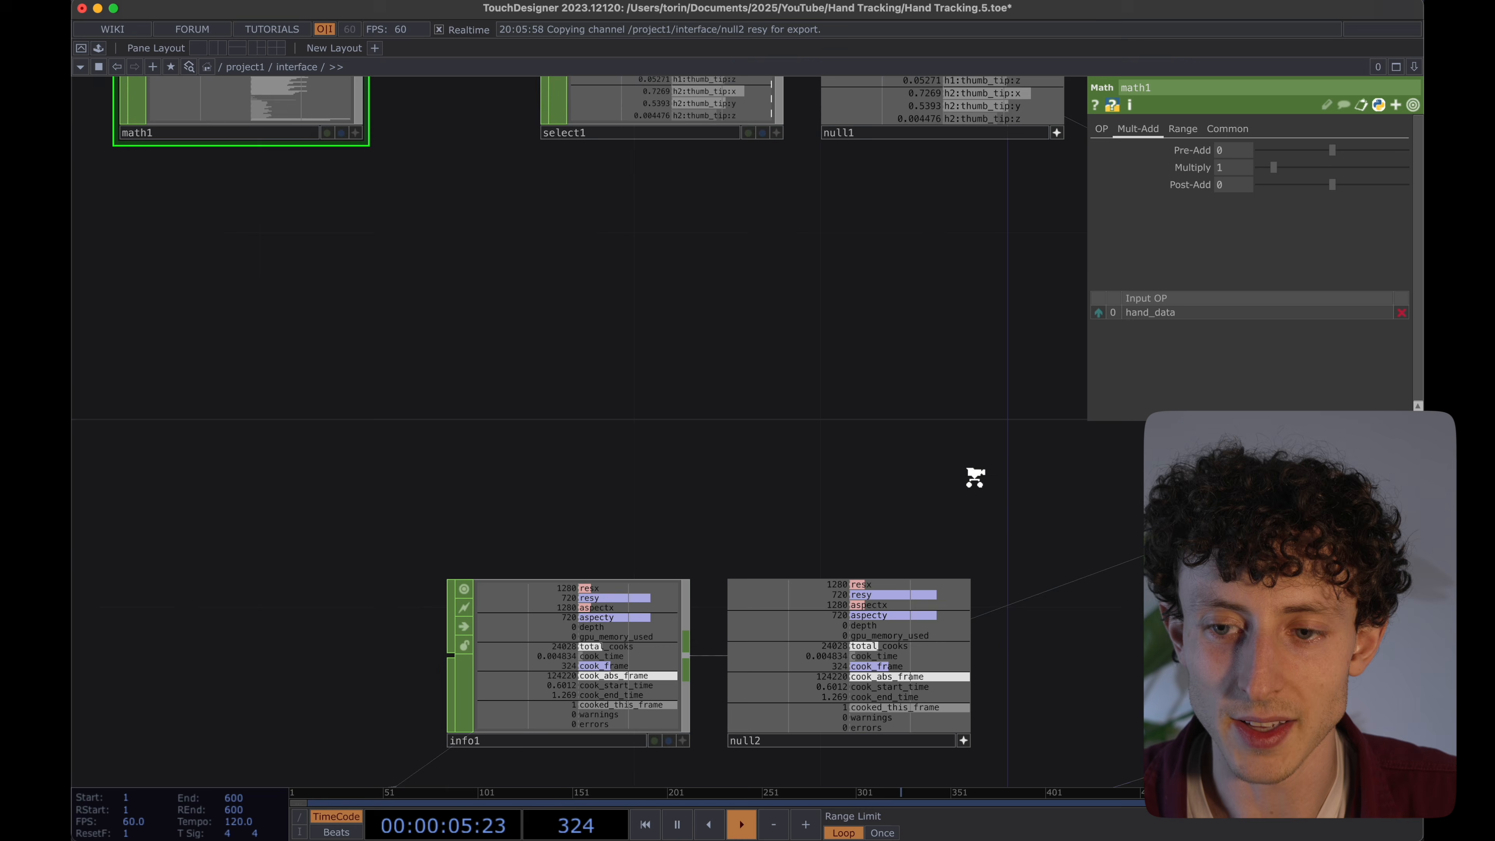
{"action": "left_click_drag", "start_coordinate": [956, 421], "coordinate": [953, 413]}
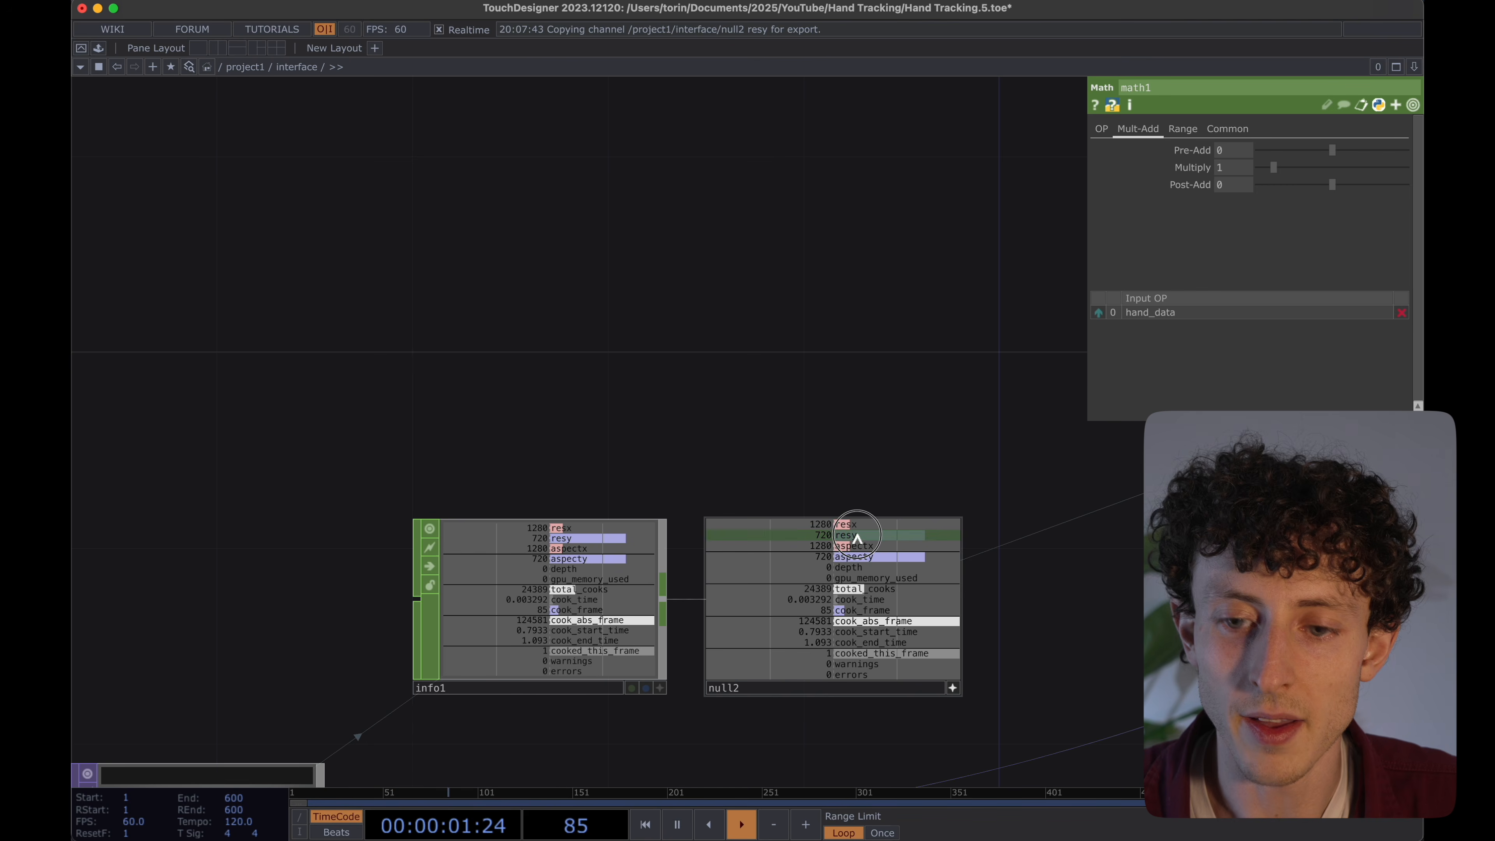
{"action": "left_click_drag", "start_coordinate": [856, 536], "coordinate": [1256, 174]}
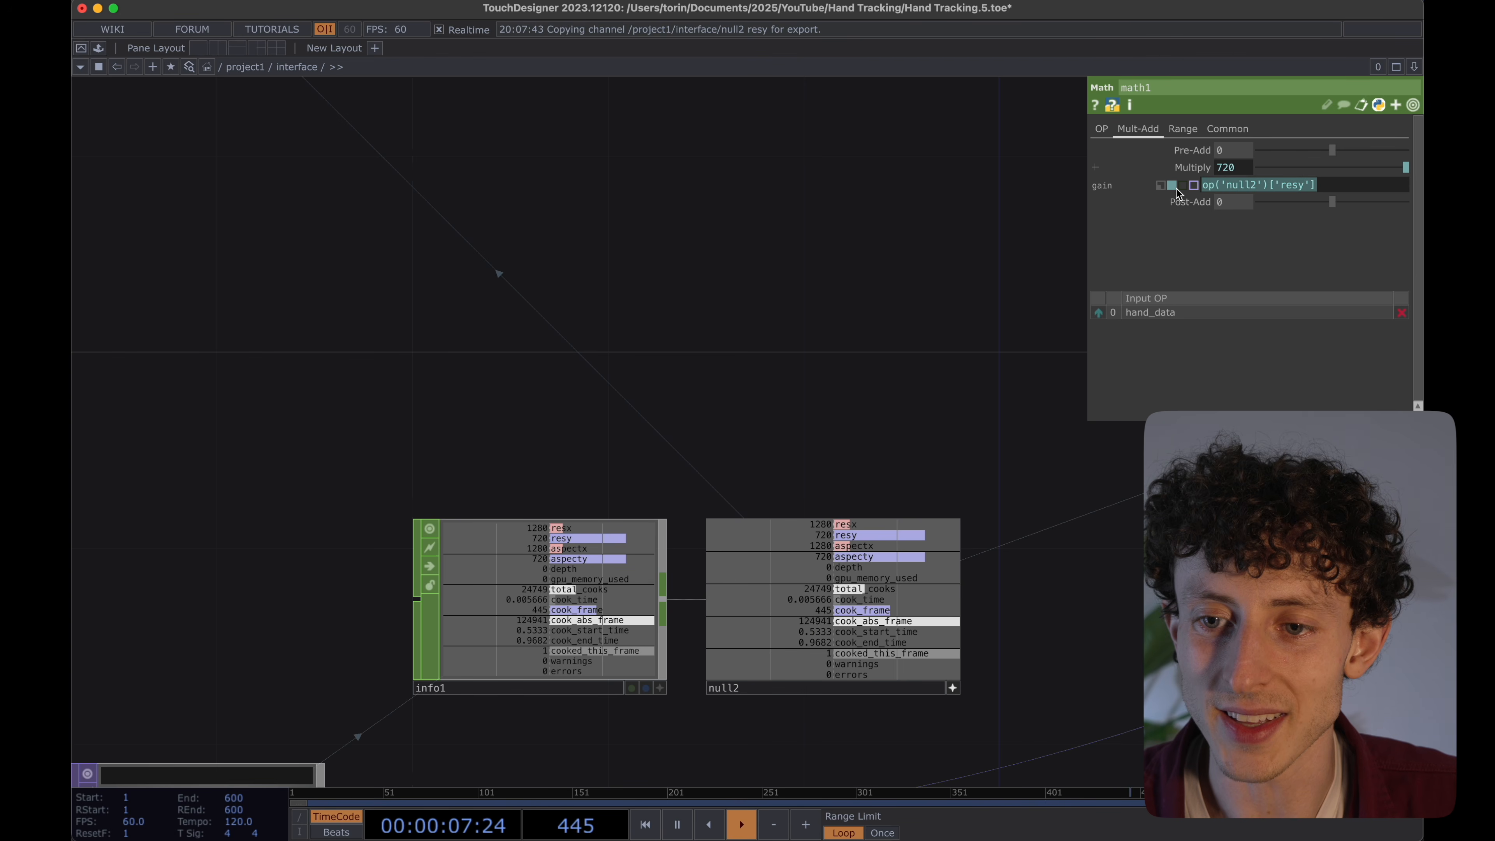
{"action": "type", "text": "/"}
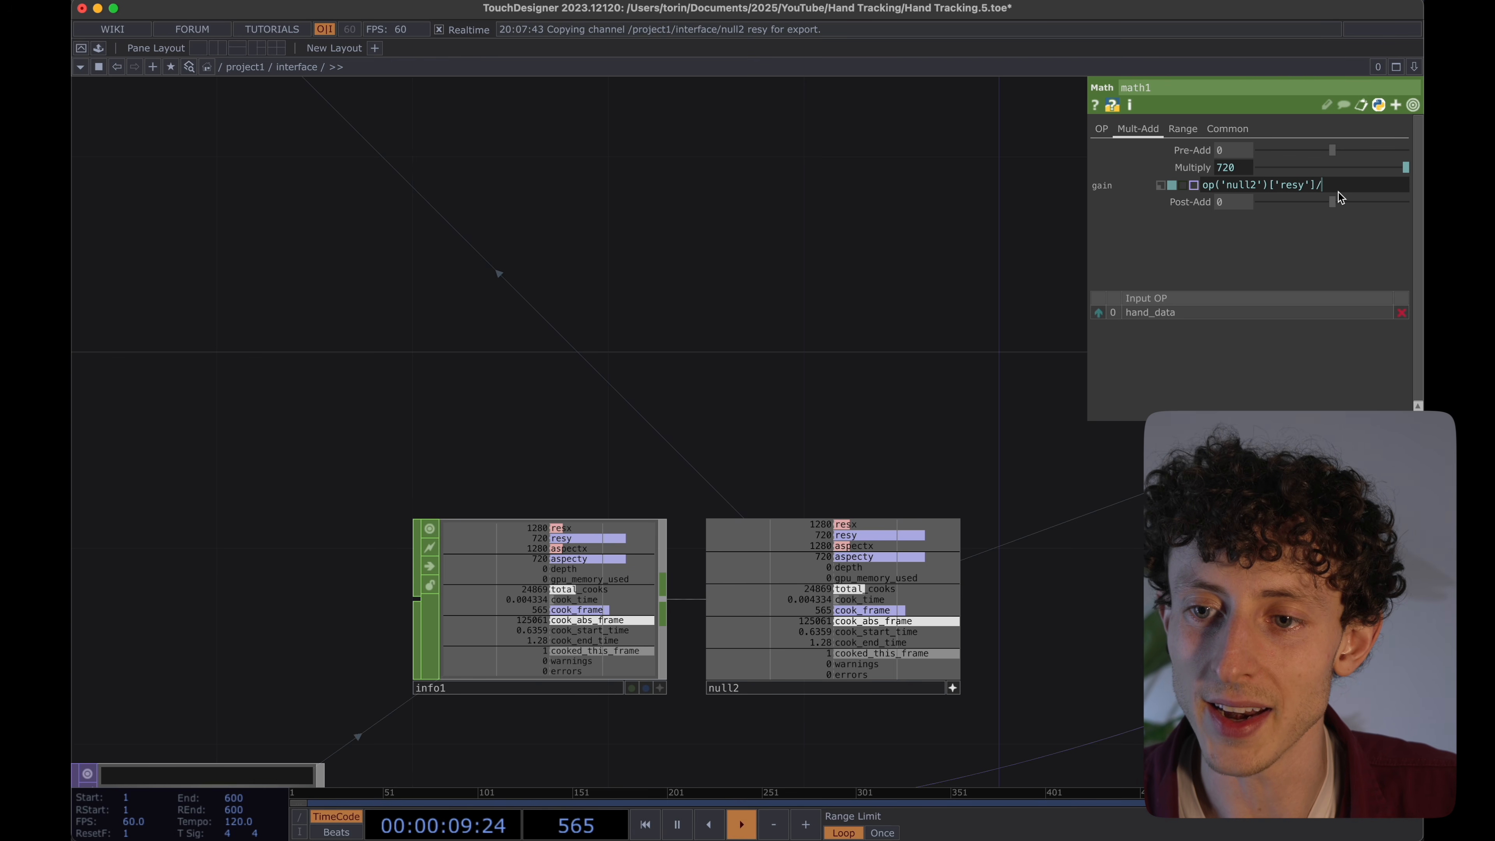
{"action": "type", "text": "op('null2')['resy']"}
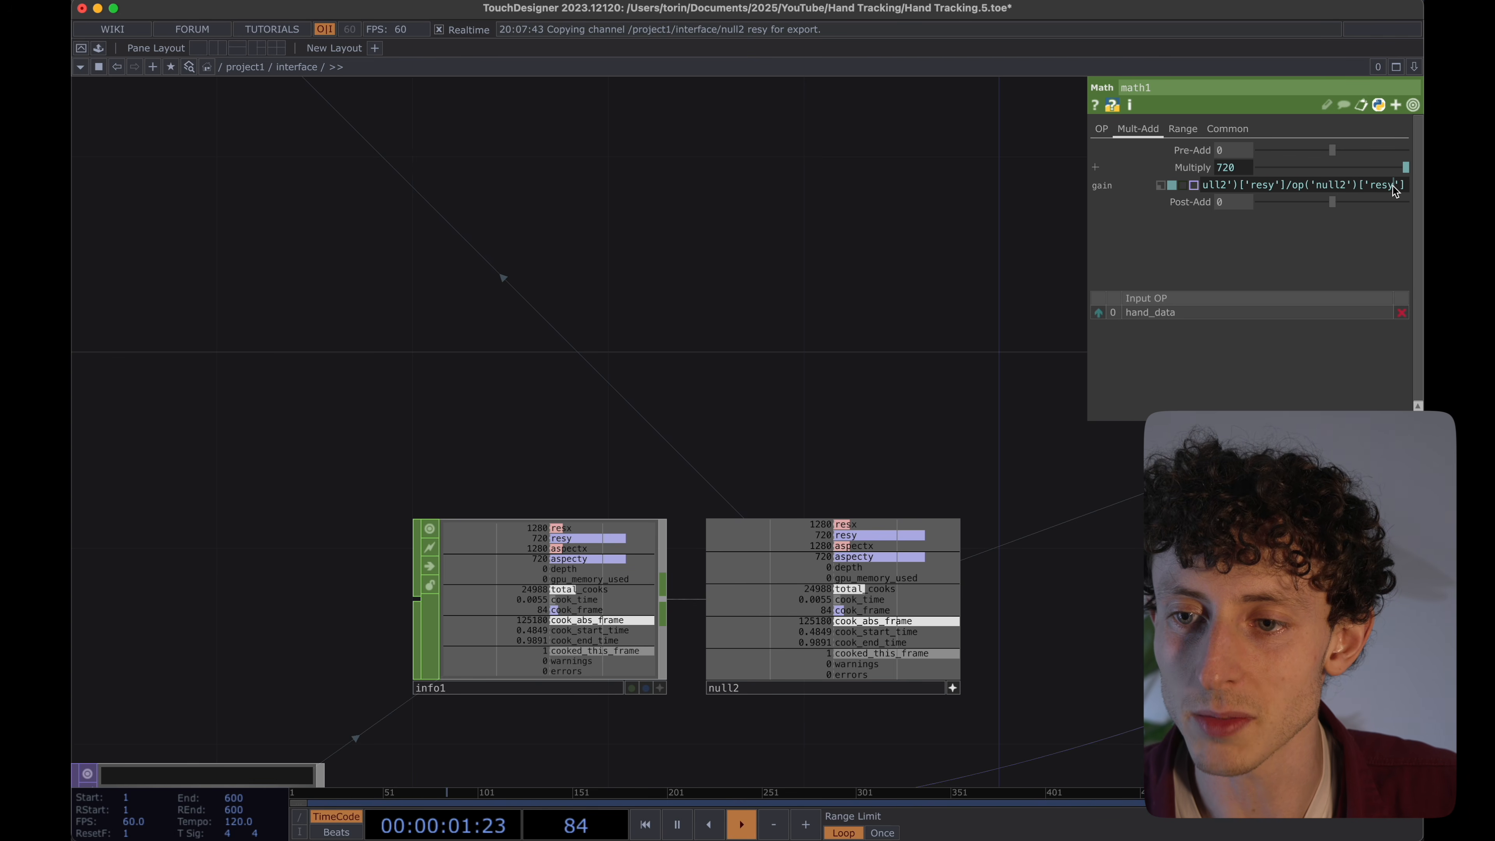
Set cam1's ortho origin to Bottom-Left and check how the lines align with the fingers in over1.
{"action": "left_click_drag", "start_coordinate": [824, 221], "coordinate": [208, 524]}
{"action": "scroll", "coordinate": [651, 510], "scroll_direction": "down", "scroll_amount": 5}
{"action": "left_click_drag", "start_coordinate": [929, 525], "coordinate": [859, 525]}
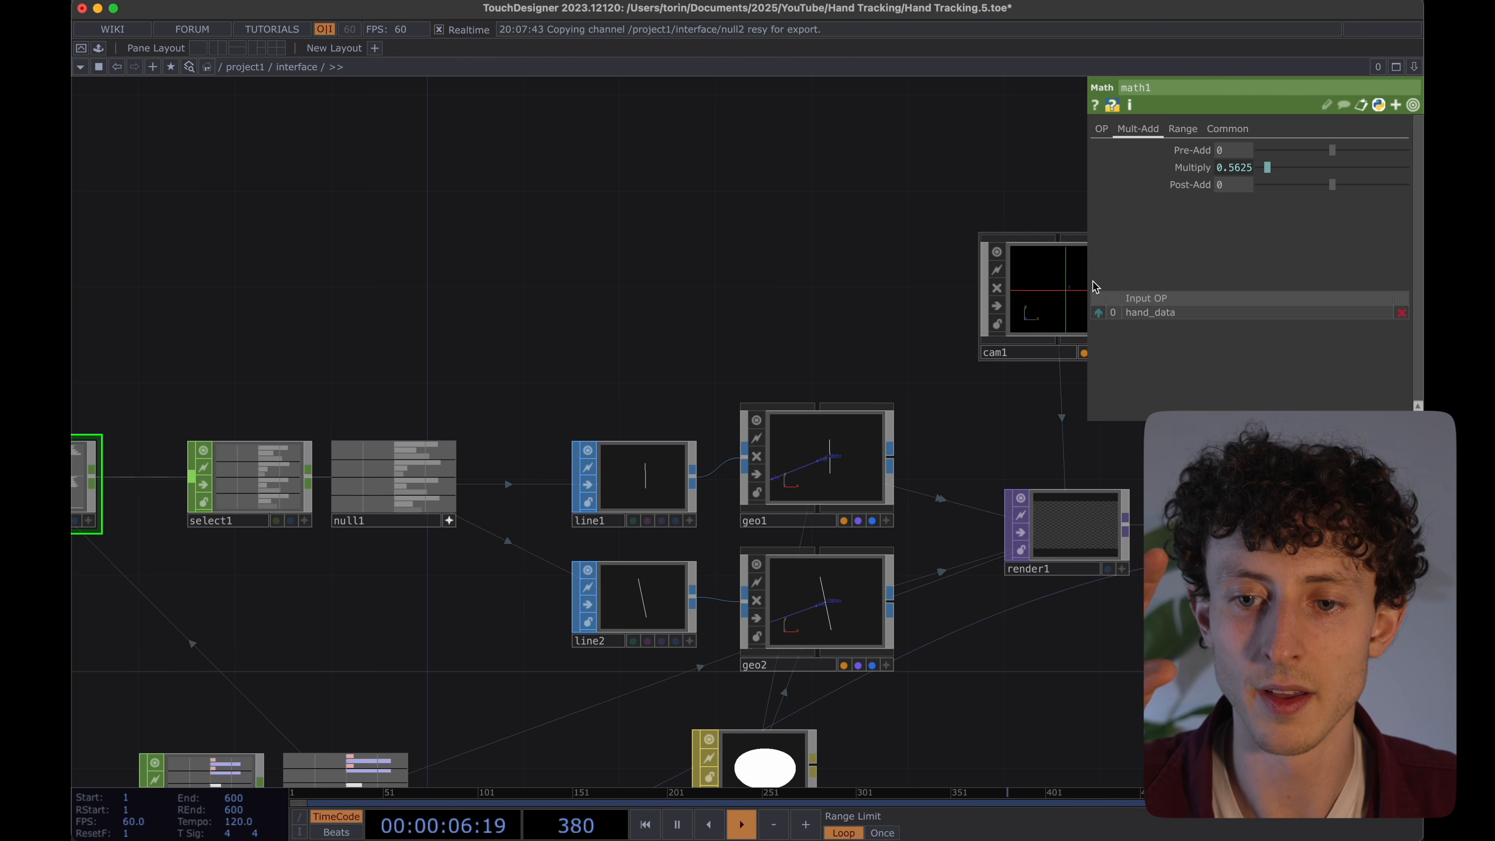
{"action": "left_click", "coordinate": [1074, 283]}
{"action": "left_click_drag", "start_coordinate": [995, 184], "coordinate": [810, 240]}
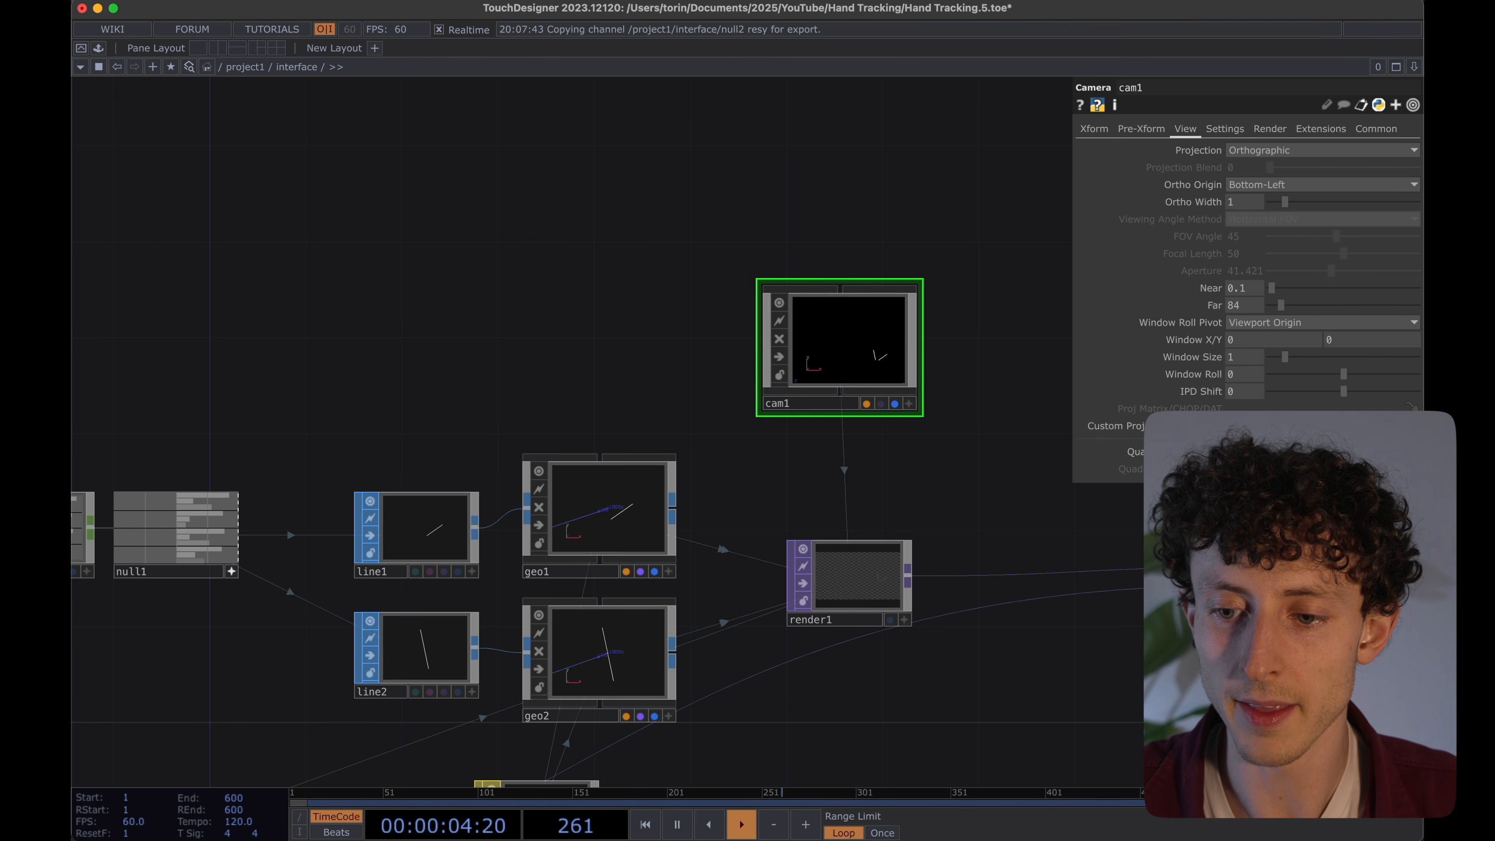
{"action": "left_click_drag", "start_coordinate": [1357, 663], "coordinate": [1024, 728]}
{"action": "scroll", "coordinate": [1168, 663], "scroll_direction": "up", "scroll_amount": 5}
{"action": "scroll", "coordinate": [1025, 500], "scroll_direction": "up", "scroll_amount": 7}
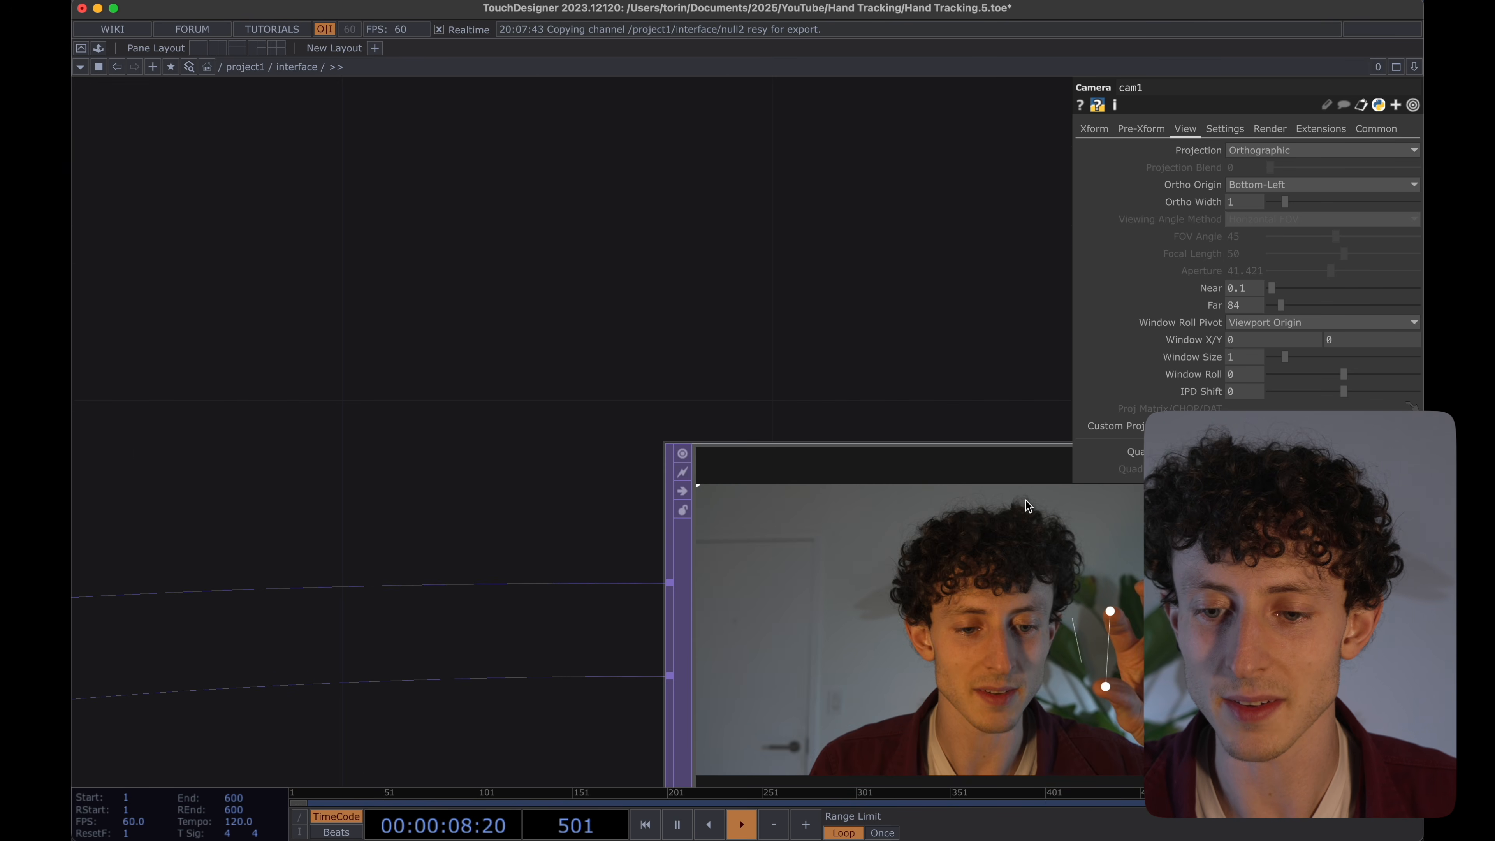
{"action": "scroll", "coordinate": [1025, 500], "scroll_direction": "down", "scroll_amount": 1}
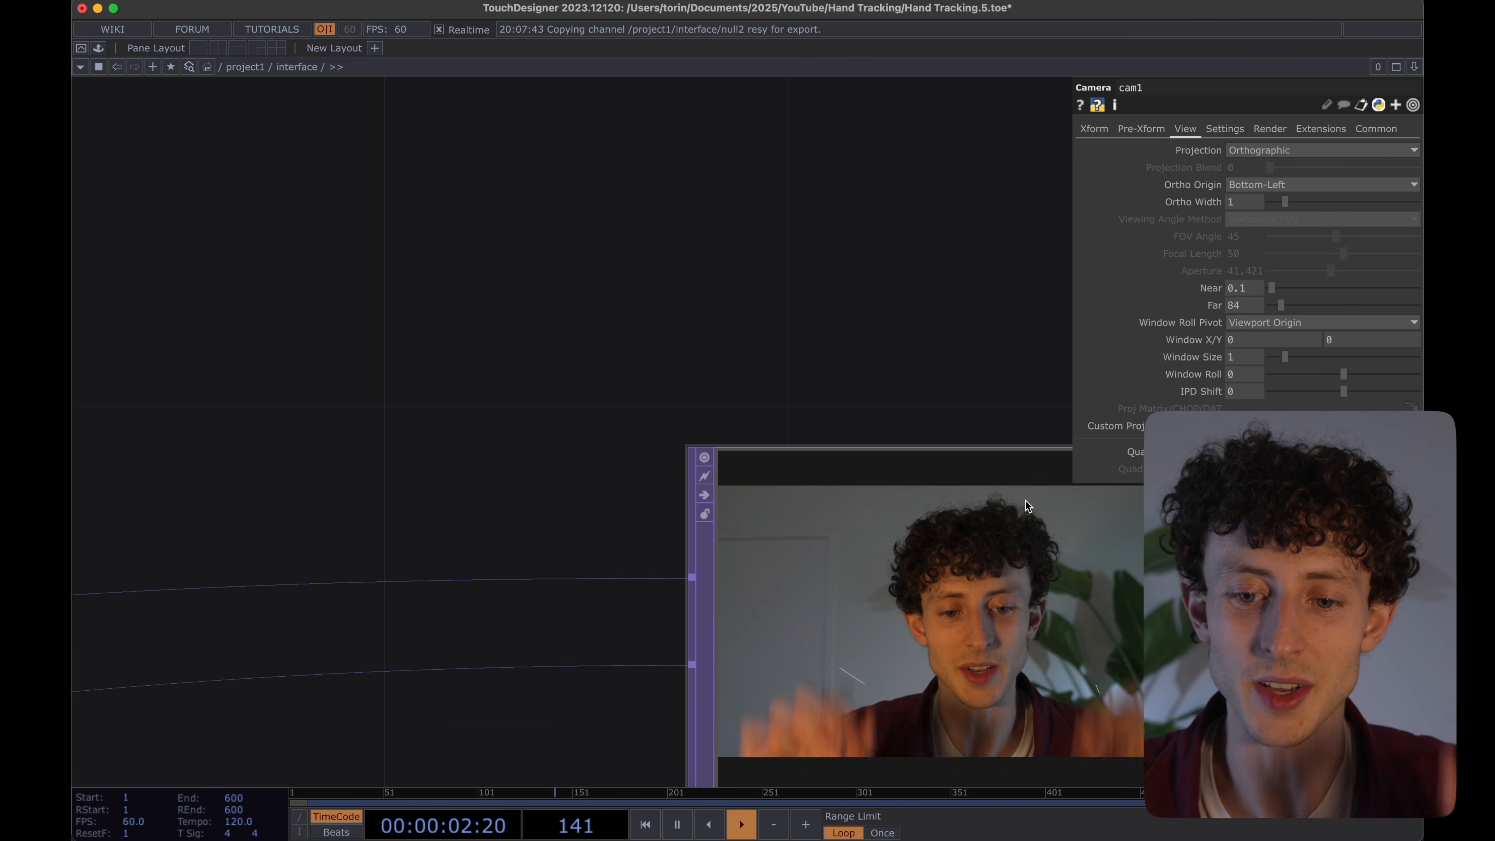
{"action": "scroll", "coordinate": [1025, 501], "scroll_direction": "down", "scroll_amount": 10}
Move line1 and line2 closer to null1 to make room before geo1 and geo2.
{"action": "left_click_drag", "start_coordinate": [671, 317], "coordinate": [1046, 279]}
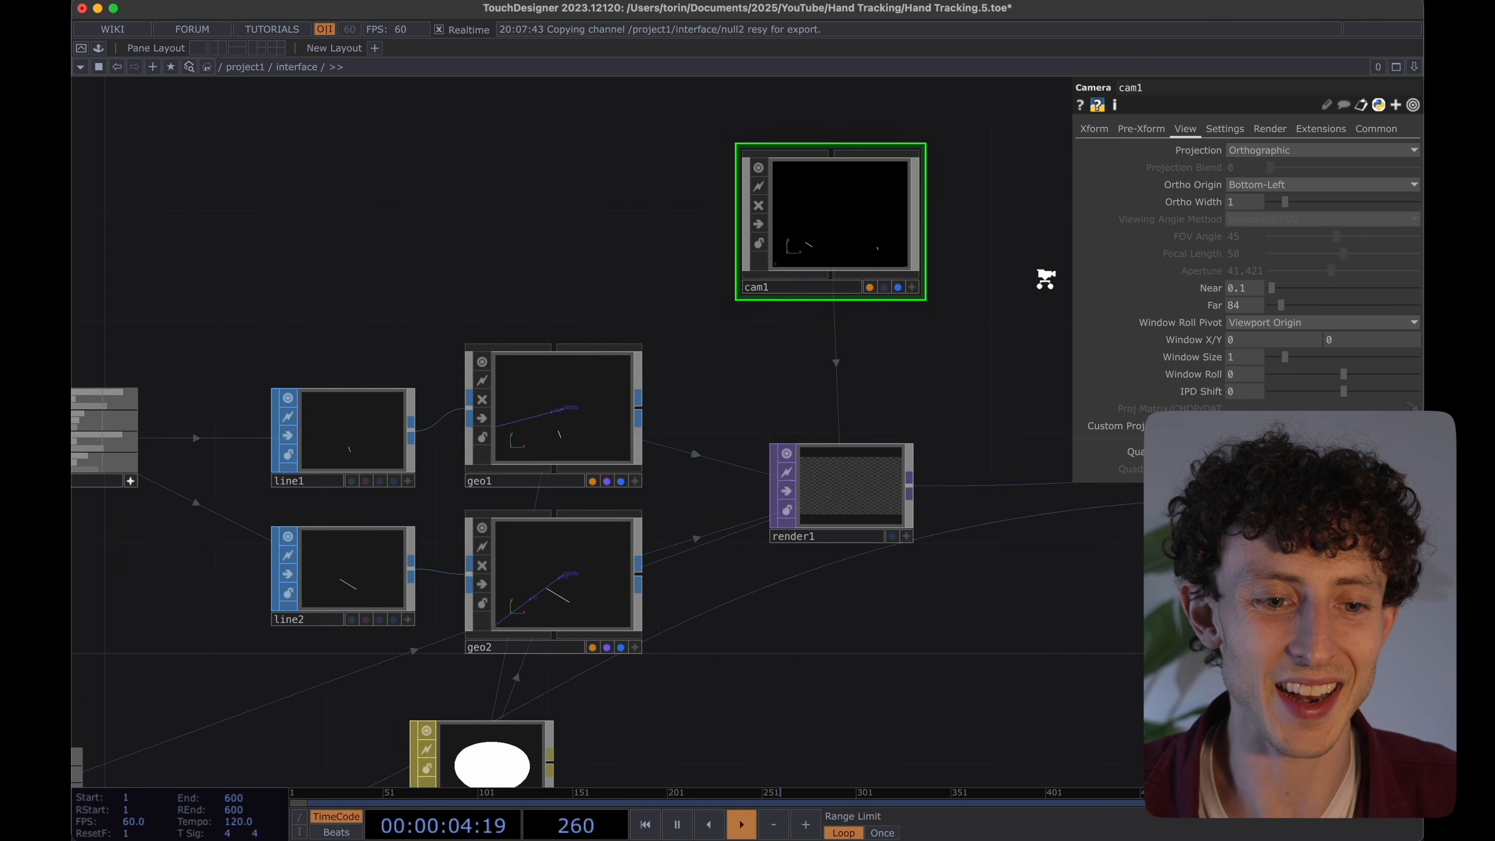
{"action": "scroll", "coordinate": [1046, 279], "scroll_direction": "down", "scroll_amount": 3}
{"action": "left_click_drag", "start_coordinate": [502, 396], "coordinate": [417, 396]}
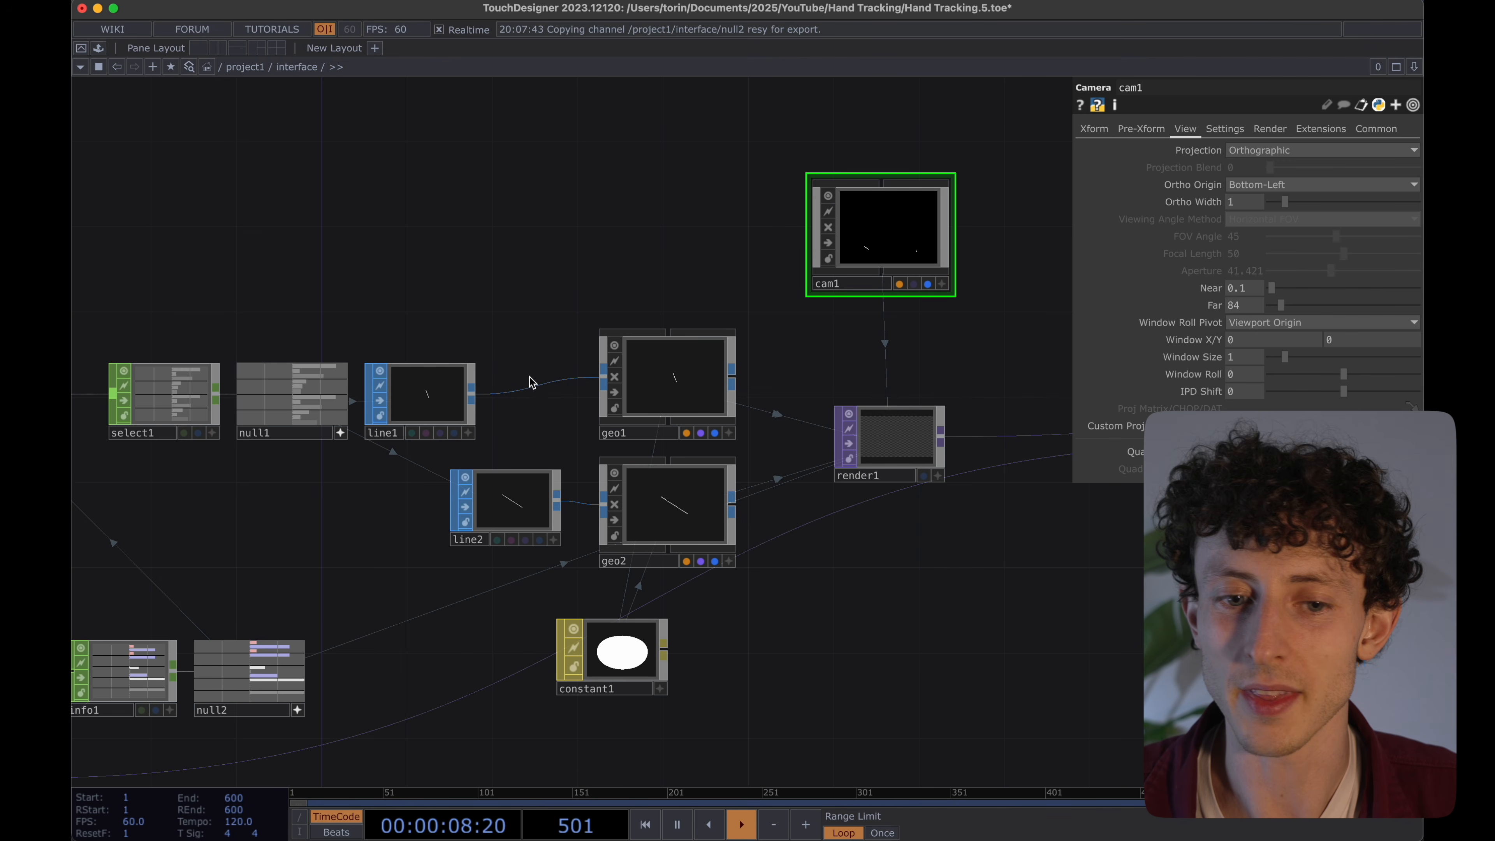
Insert a Line Thick SOP between line1 and geo1.
{"action": "right_click", "coordinate": [510, 395]}
{"action": "left_click", "coordinate": [547, 378]}
{"action": "type", "text": "line"}
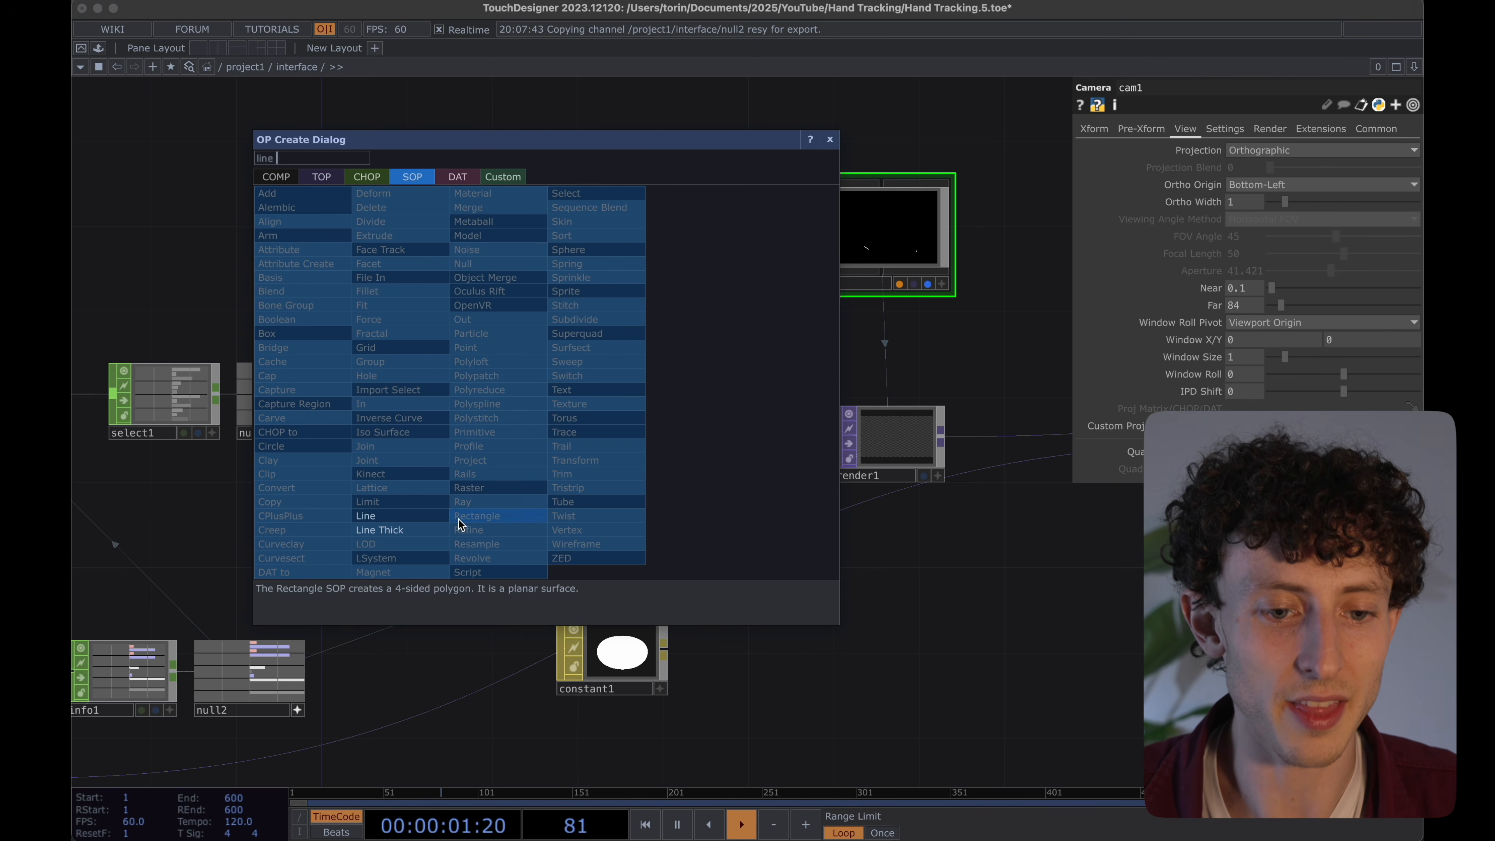
{"action": "left_click", "coordinate": [380, 530]}
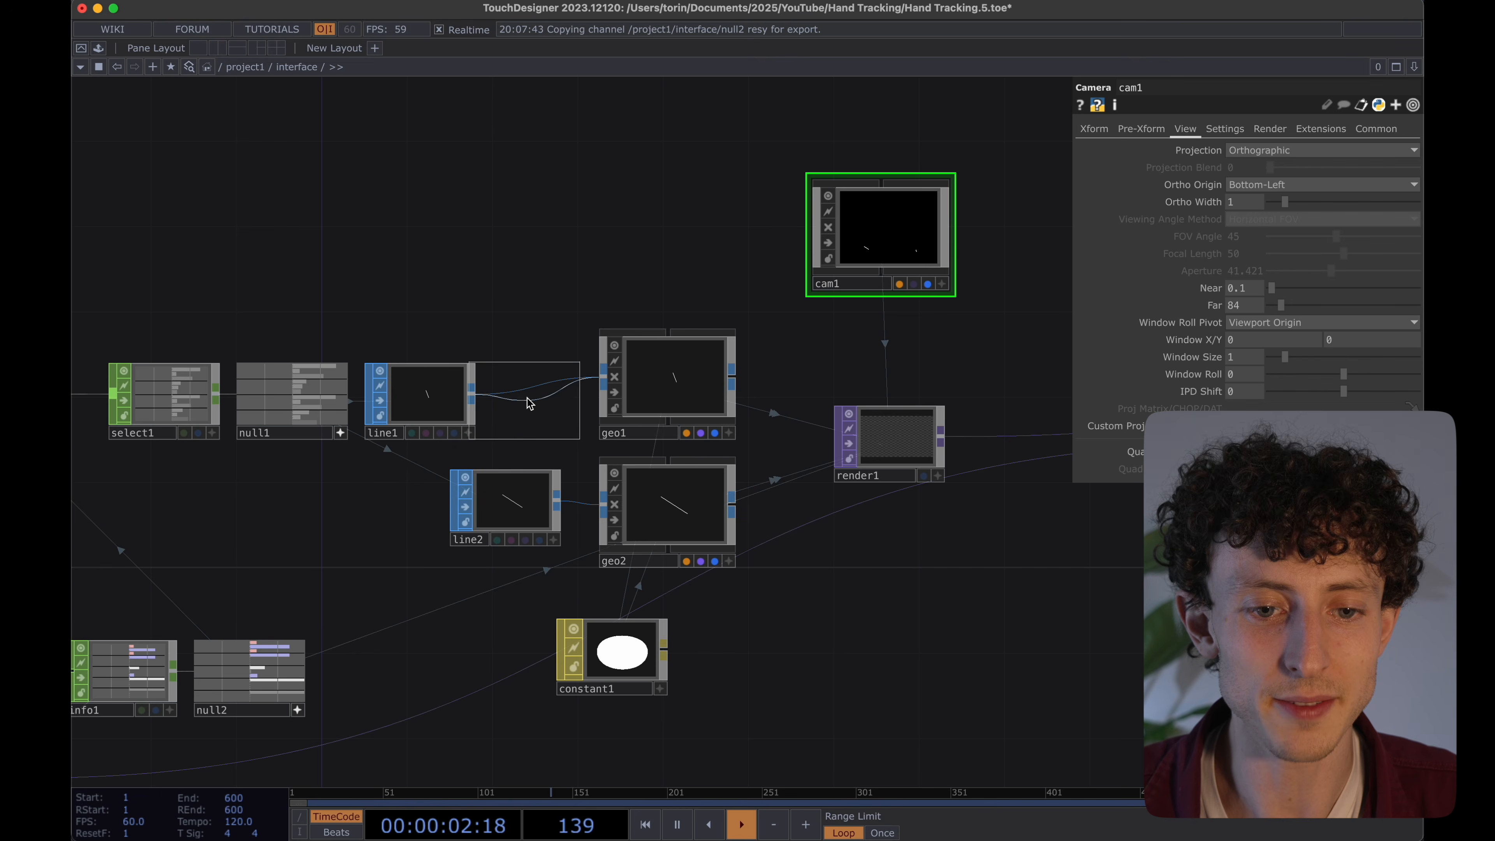
{"action": "left_click", "coordinate": [536, 396]}
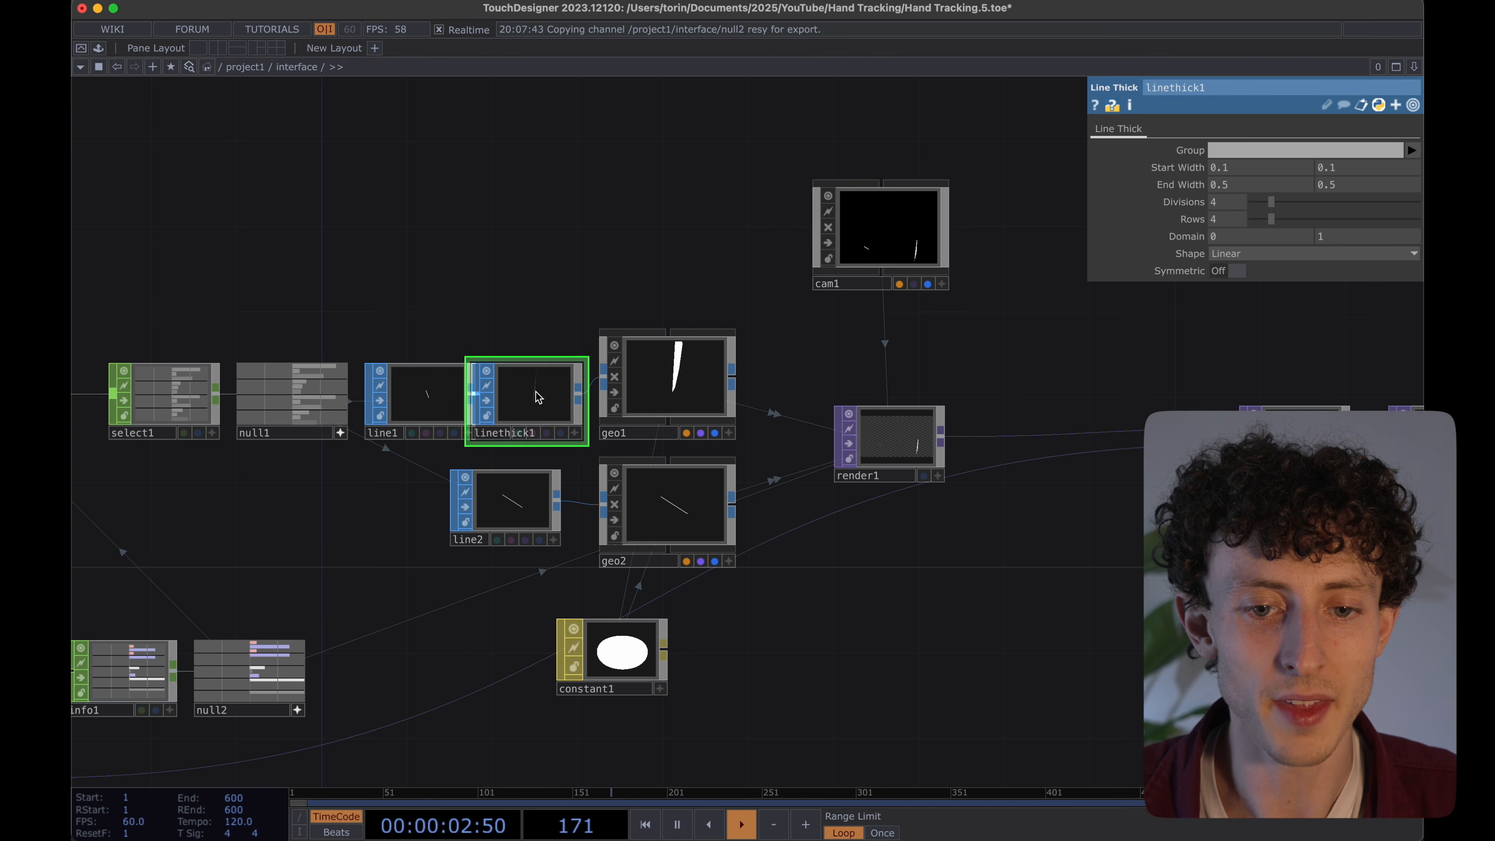
Set both Start Width and both End Width values of linethick1 to 0.01.
{"action": "left_click", "coordinate": [1244, 171]}
{"action": "type", "text": ".01"}
{"action": "key", "text": "Tab"}
{"action": "key", "text": "Tab"}
{"action": "type", "text": ".01"}
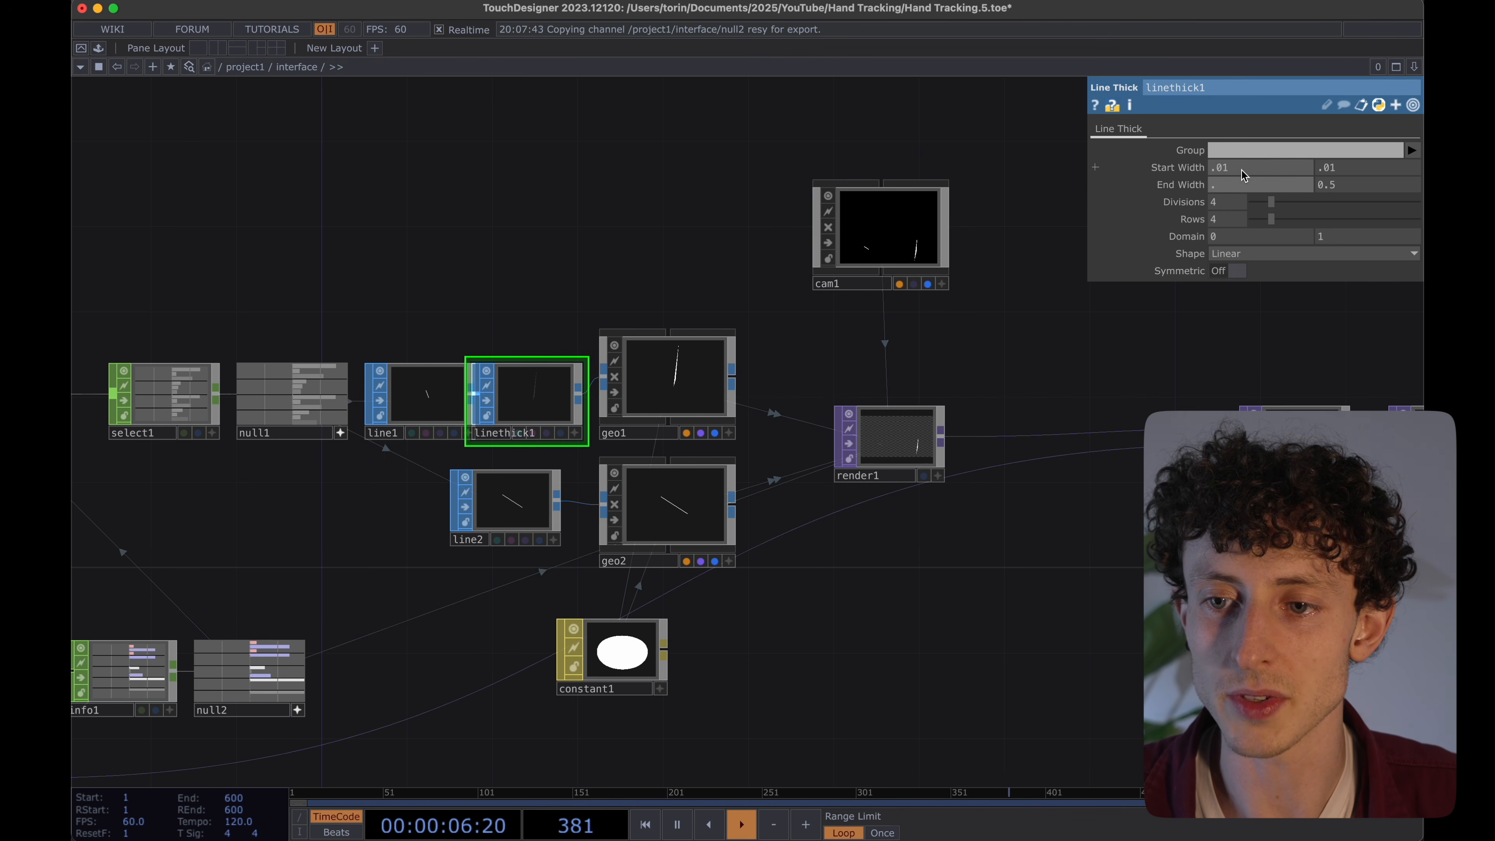
{"action": "key", "text": "Tab"}
{"action": "type", "text": "."}
{"action": "left_click", "coordinate": [1245, 189]}
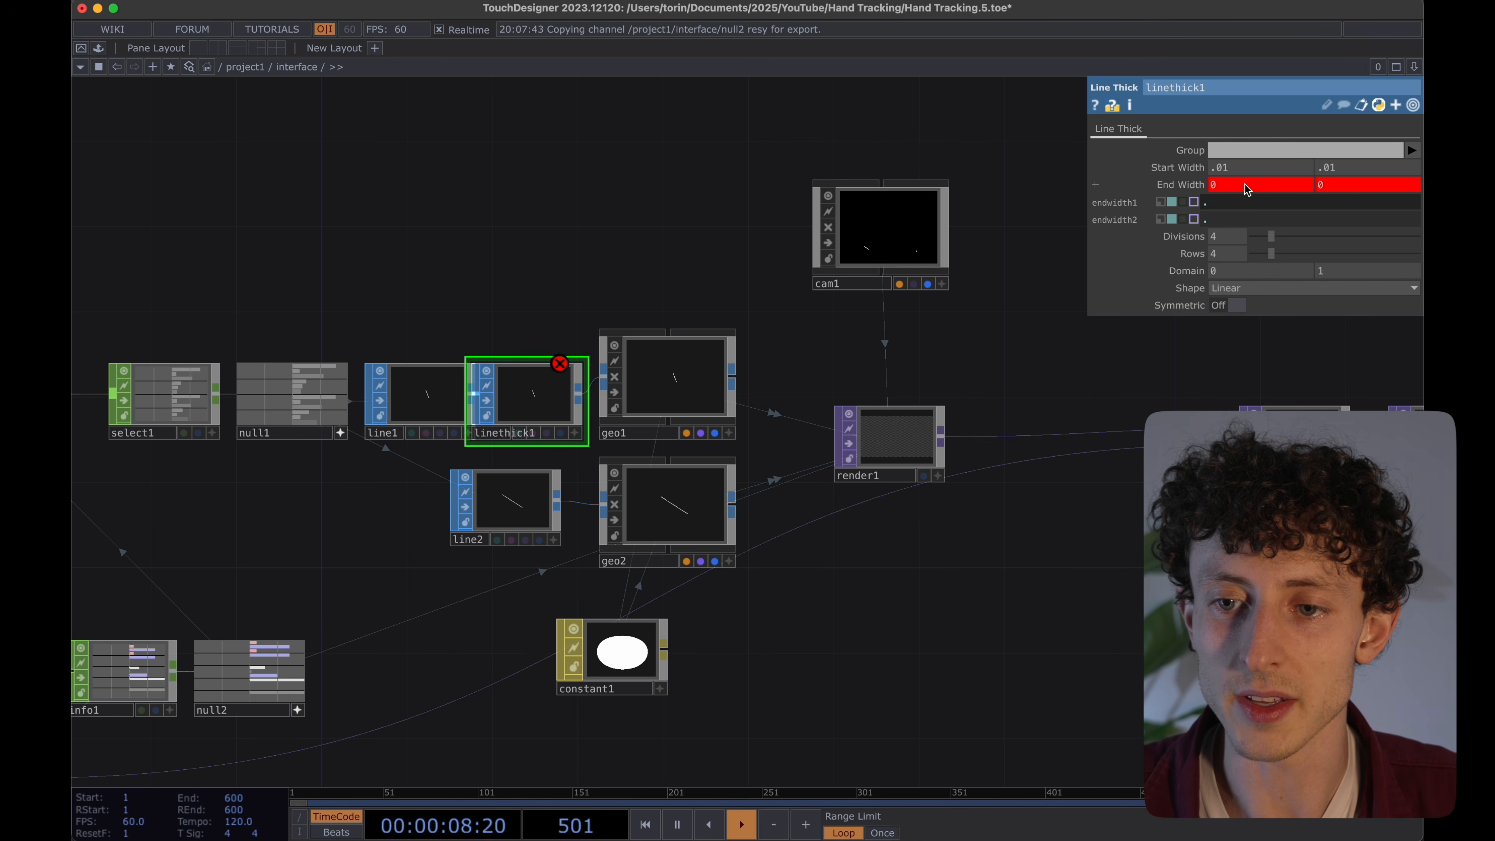
{"action": "type", "text": "1"}
{"action": "key", "text": "Tab"}
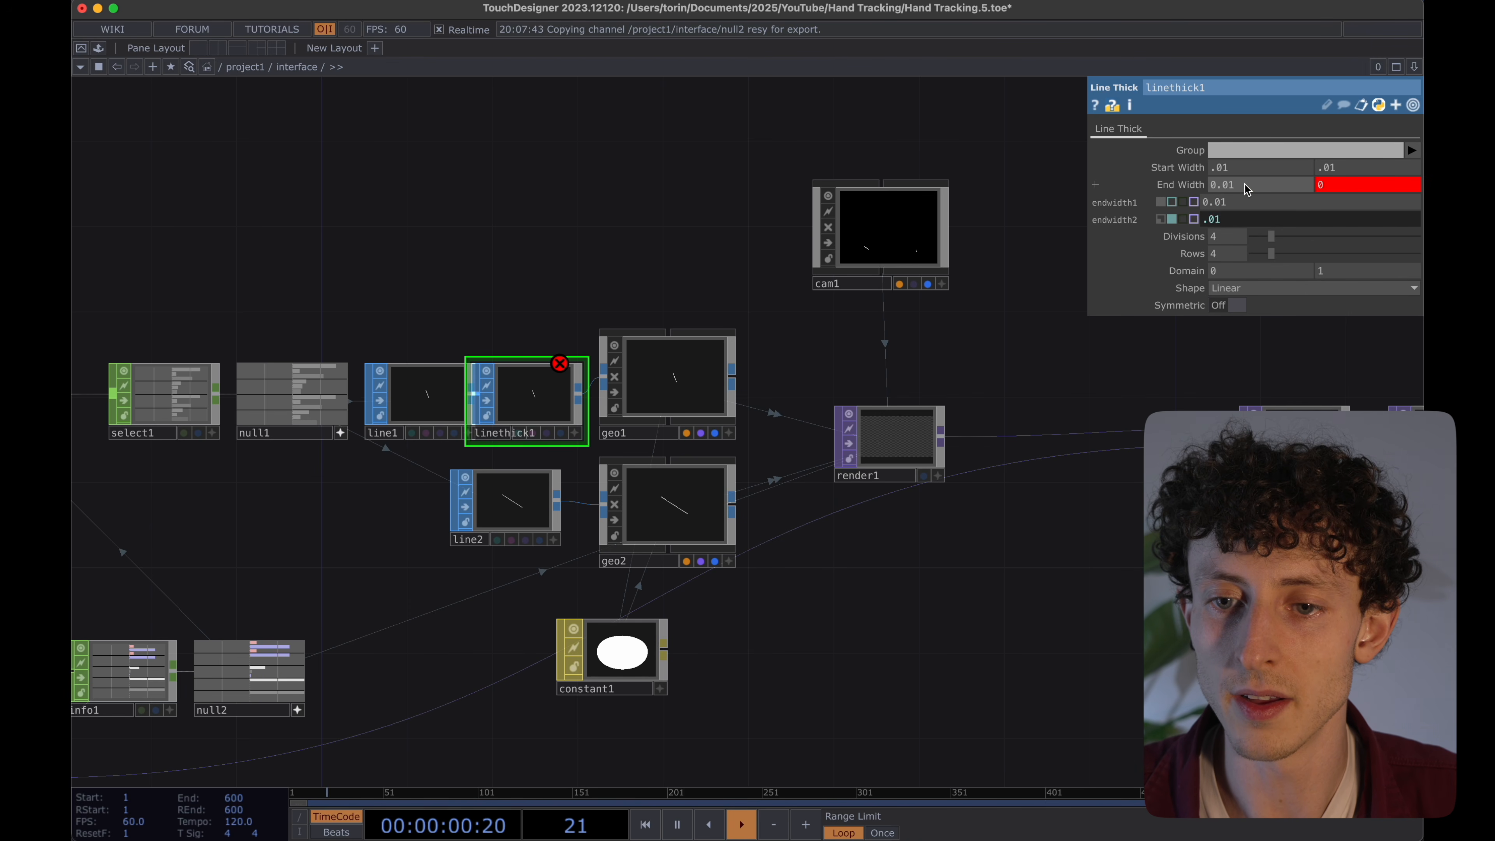
{"action": "left_click", "coordinate": [664, 372]}
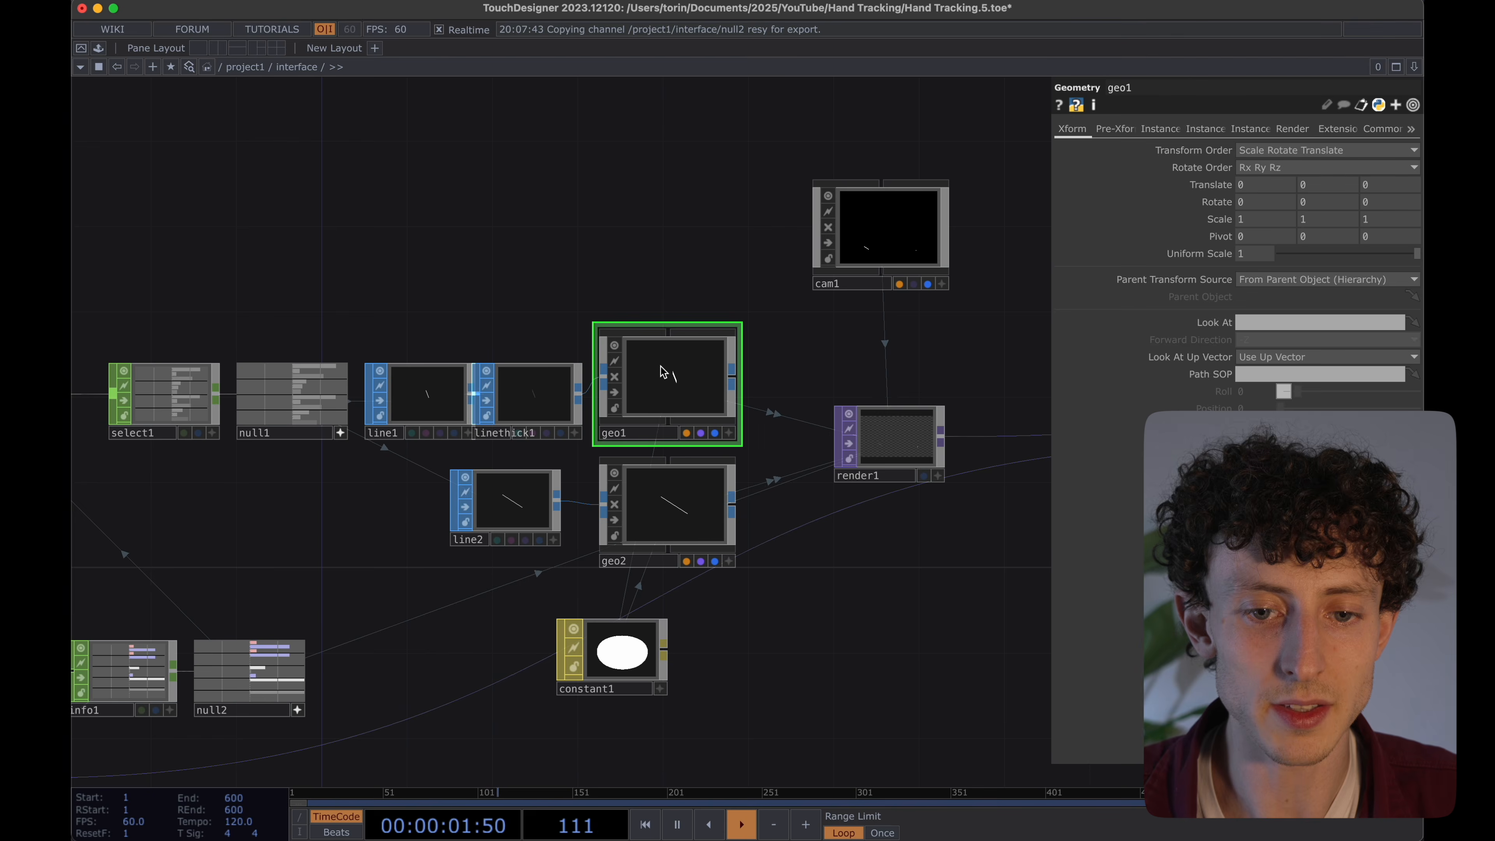
{"action": "left_click", "coordinate": [548, 407]}
Move geo1 and geo2 closer to render1 and align line2 beneath line1 to free space before geo2.
{"action": "left_click_drag", "start_coordinate": [701, 380], "coordinate": [765, 380]}
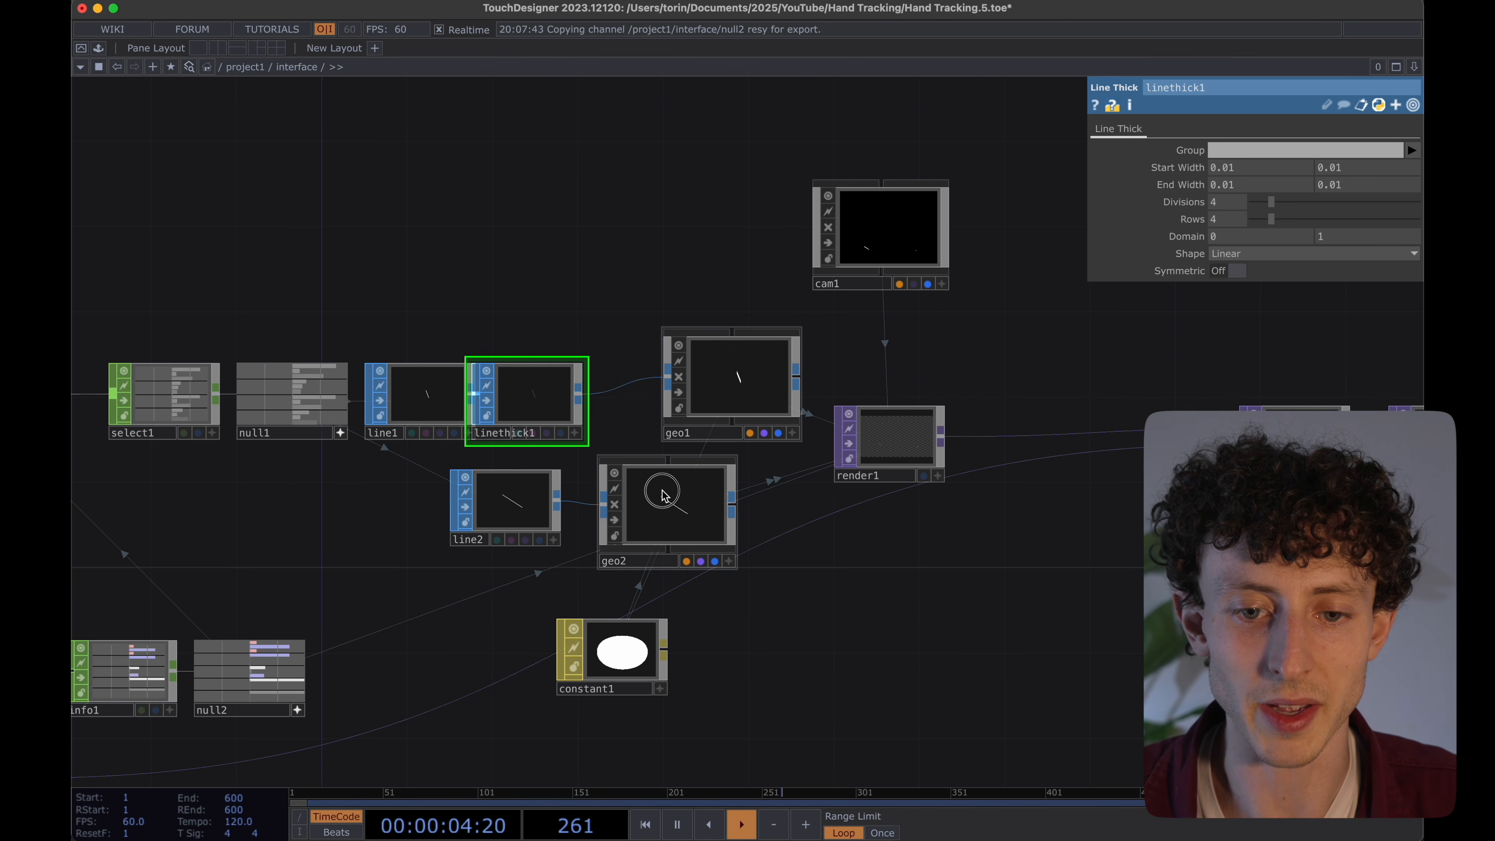
{"action": "left_click_drag", "start_coordinate": [664, 495], "coordinate": [729, 497]}
{"action": "left_click_drag", "start_coordinate": [475, 511], "coordinate": [388, 513]}
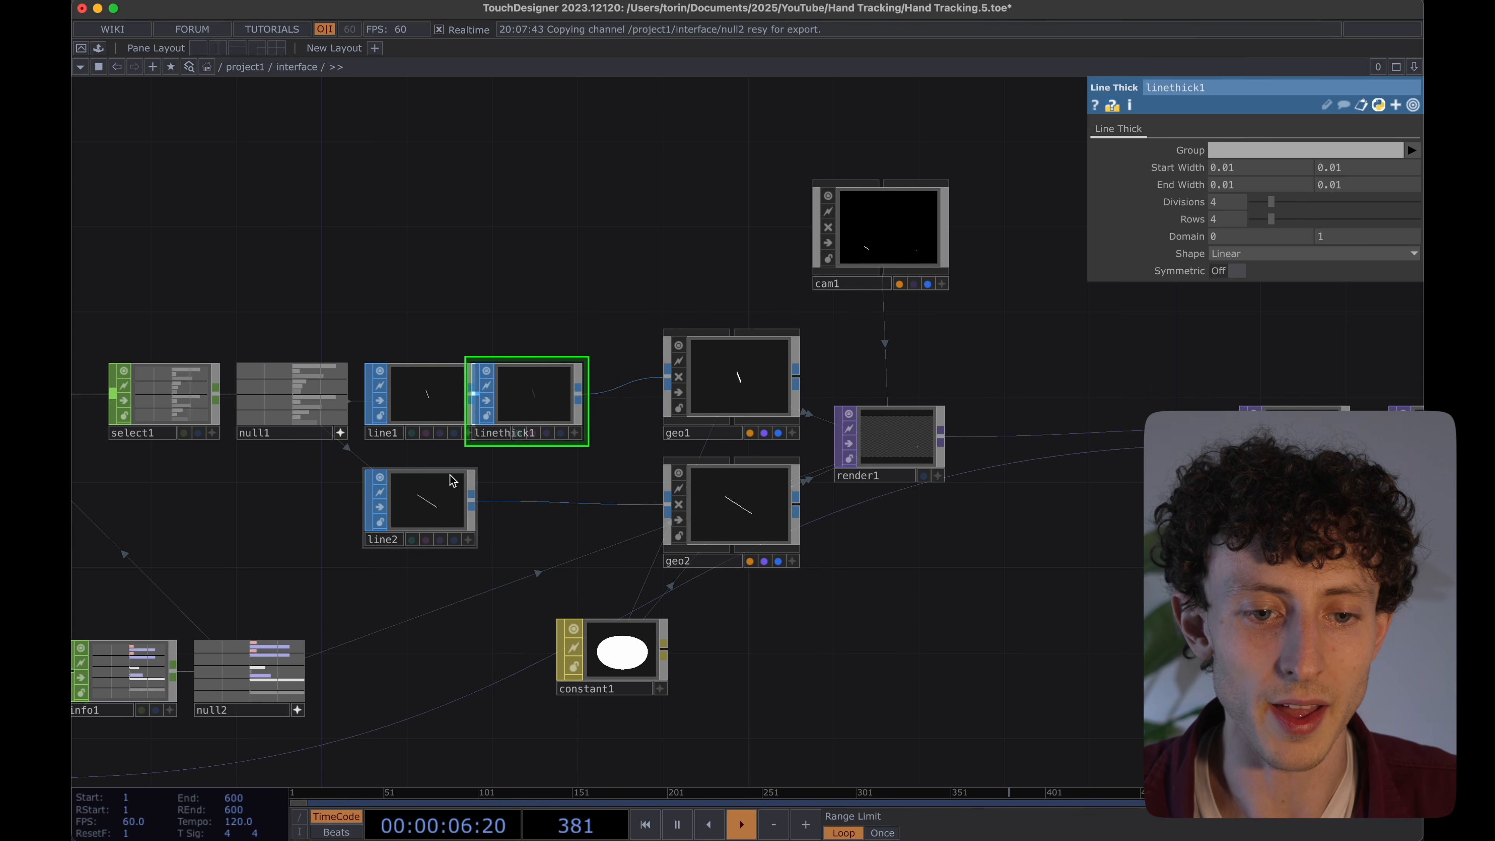
Duplicate linethick1 and wire the copy between line2 and geo2.
{"action": "key", "text": "ctrl+c"}
{"action": "key", "text": "ctrl+v"}
{"action": "left_click_drag", "start_coordinate": [540, 508], "coordinate": [594, 508]}
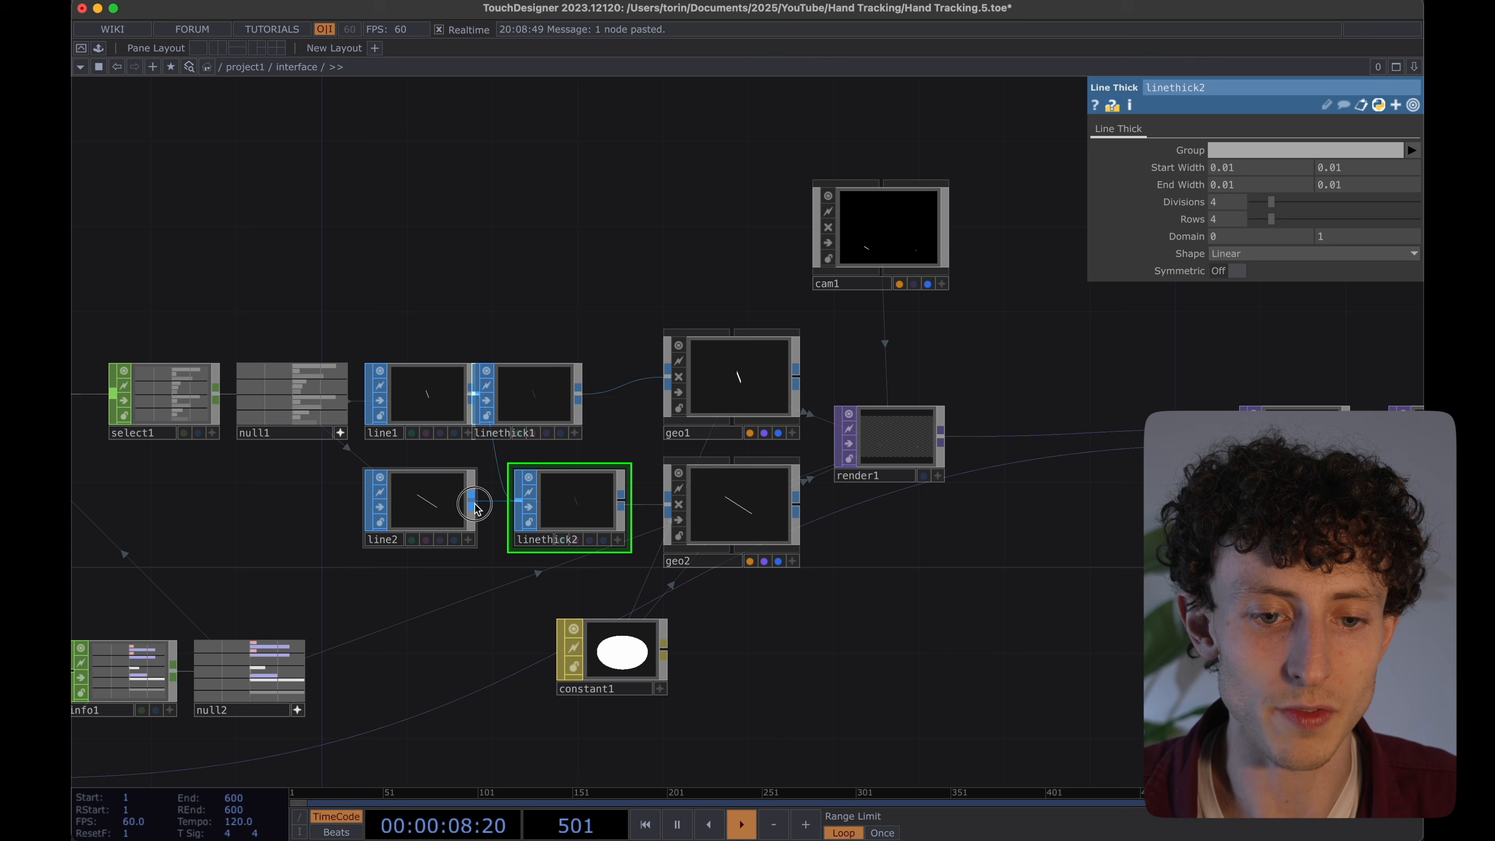
{"action": "left_click_drag", "start_coordinate": [473, 503], "coordinate": [513, 504]}
{"action": "left_click_drag", "start_coordinate": [623, 507], "coordinate": [652, 507]}
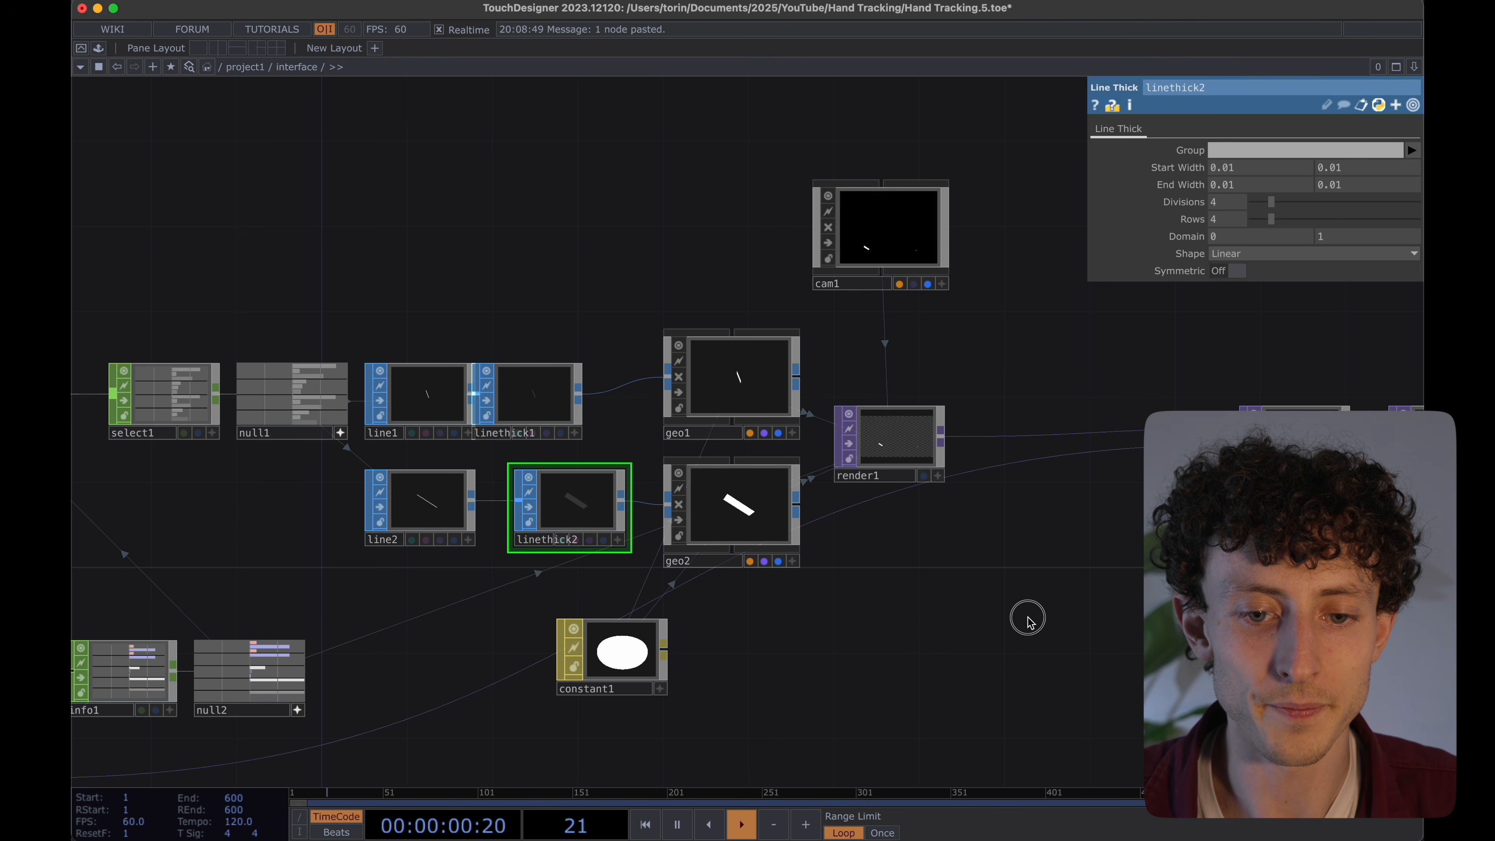
Examine in over1 how the thickened lines follow the index finger and thumb, and return to the line nodes.
{"action": "scroll", "coordinate": [1028, 618], "scroll_direction": "right", "scroll_amount": 5}
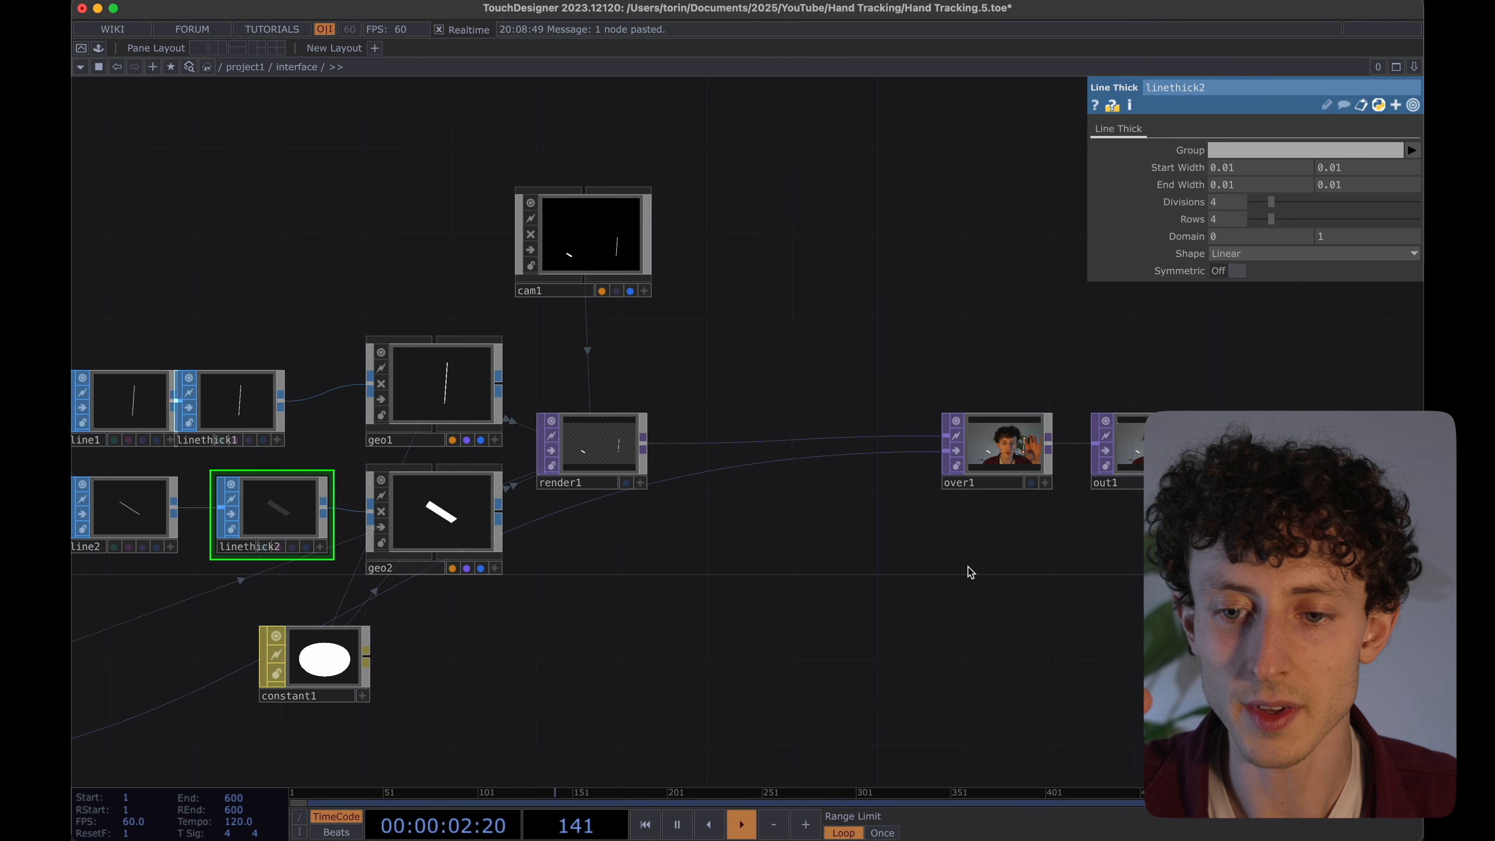
{"action": "scroll", "coordinate": [1022, 442], "scroll_direction": "up", "scroll_amount": 10}
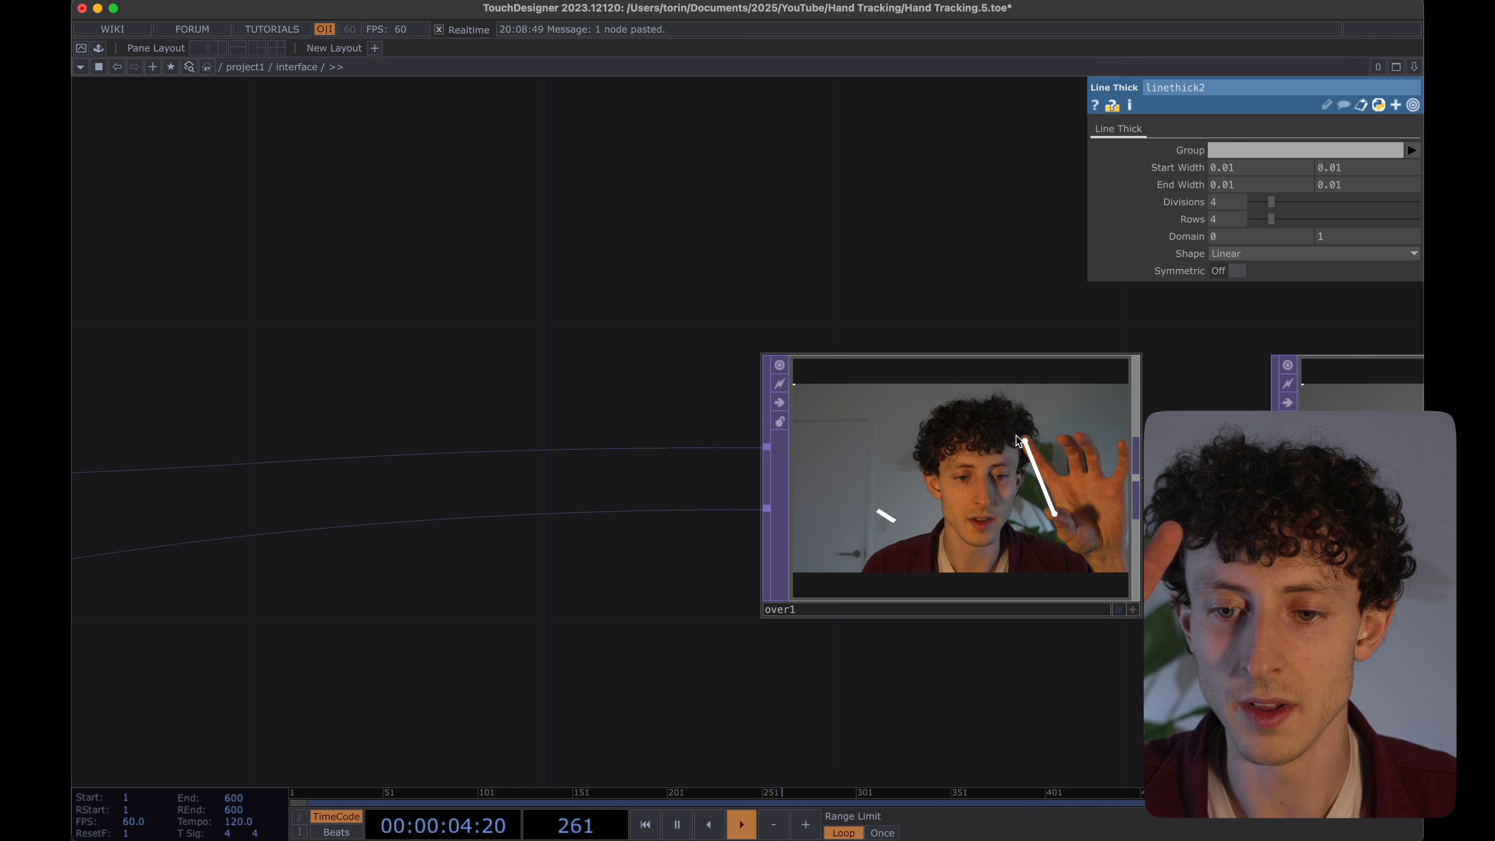
{"action": "scroll", "coordinate": [1018, 441], "scroll_direction": "up", "scroll_amount": 6}
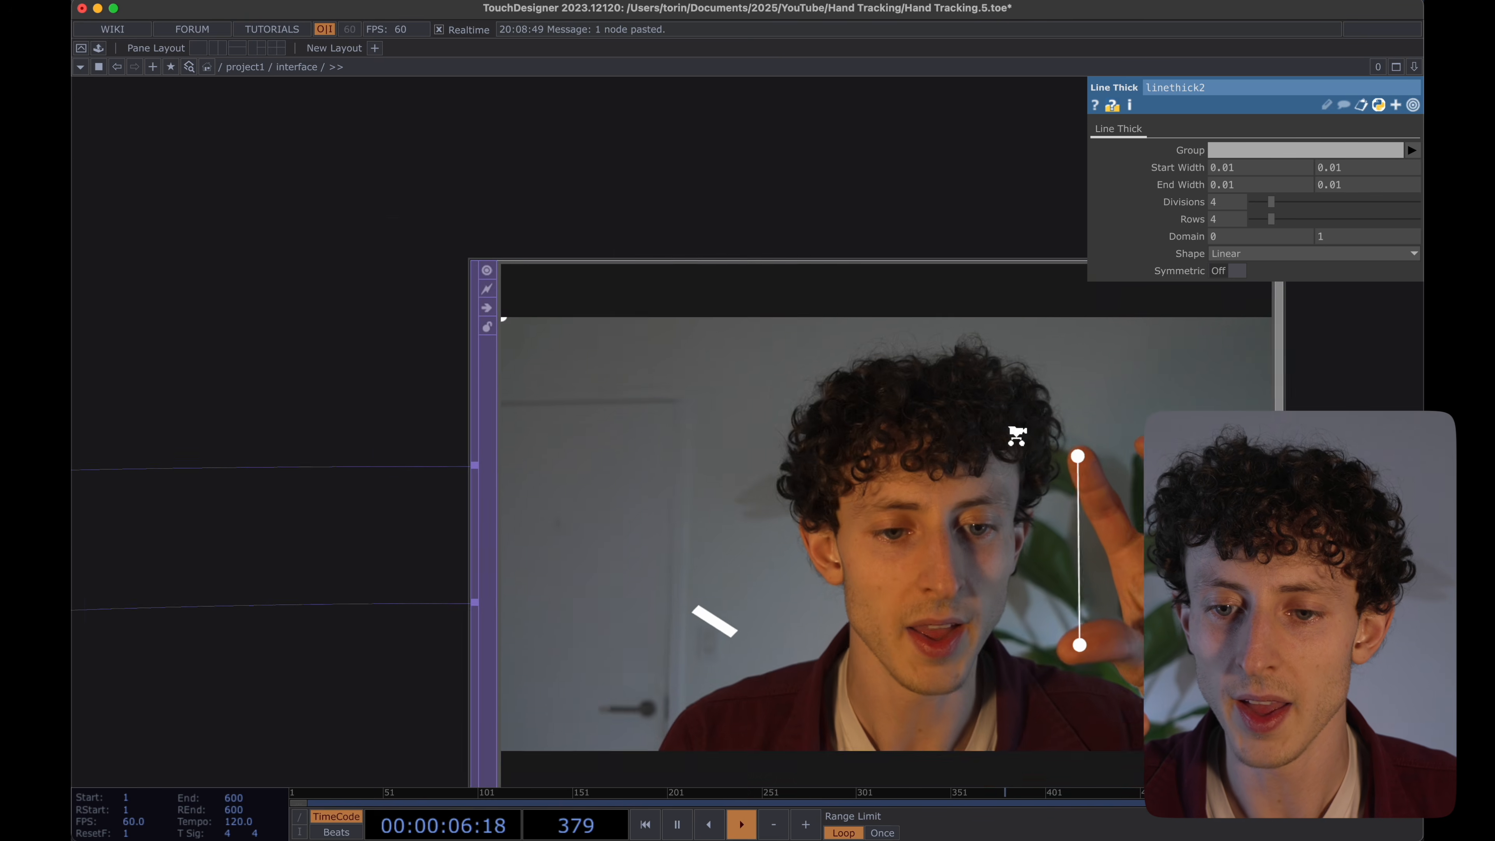
{"action": "scroll", "coordinate": [1019, 440], "scroll_direction": "down", "scroll_amount": 1}
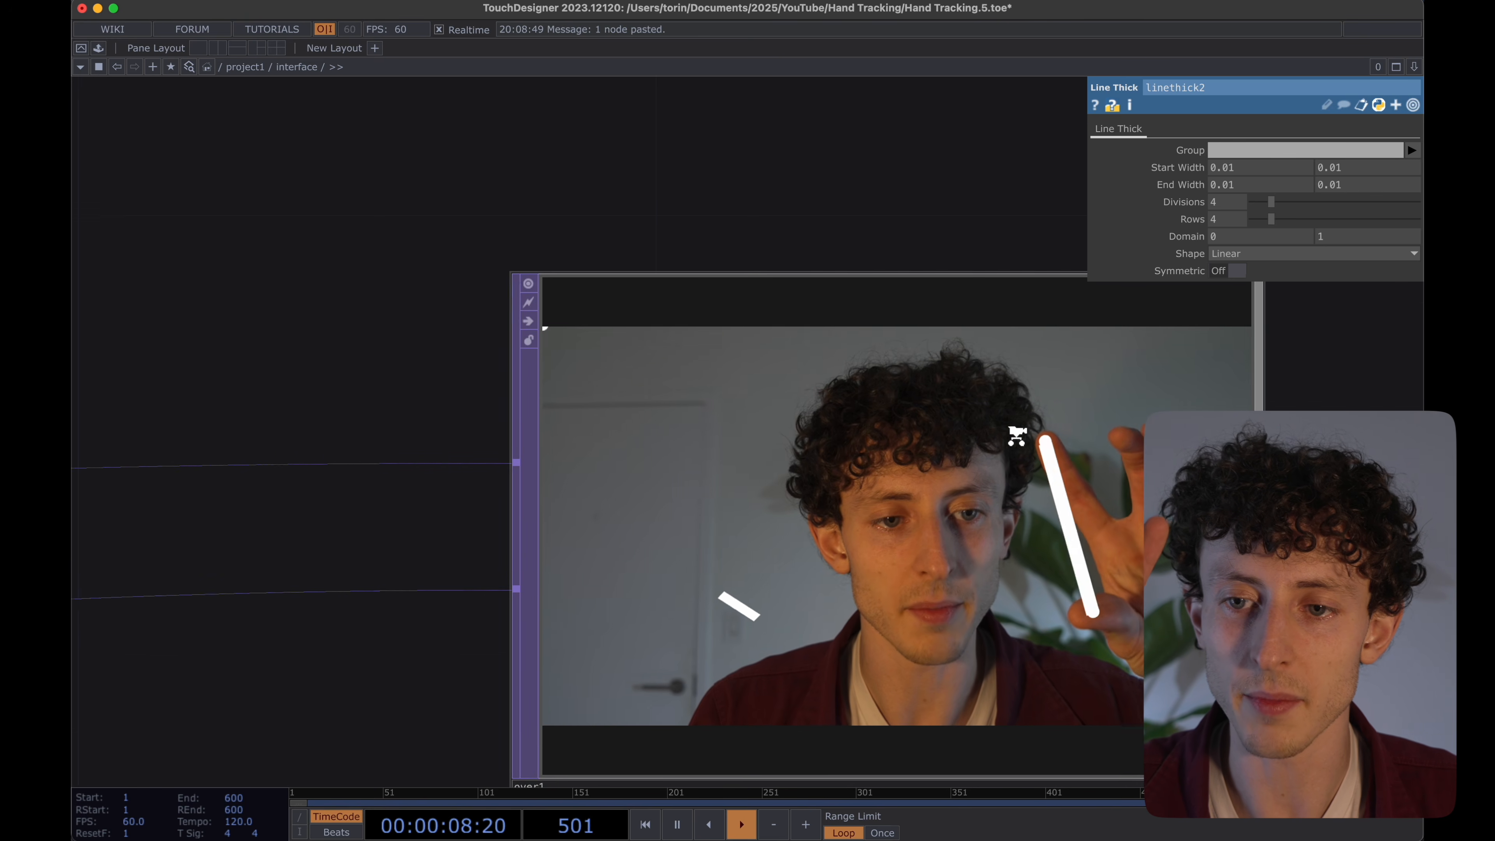
{"action": "scroll", "coordinate": [1018, 441], "scroll_direction": "down", "scroll_amount": 3}
{"action": "scroll", "coordinate": [1018, 441], "scroll_direction": "up", "scroll_amount": 3}
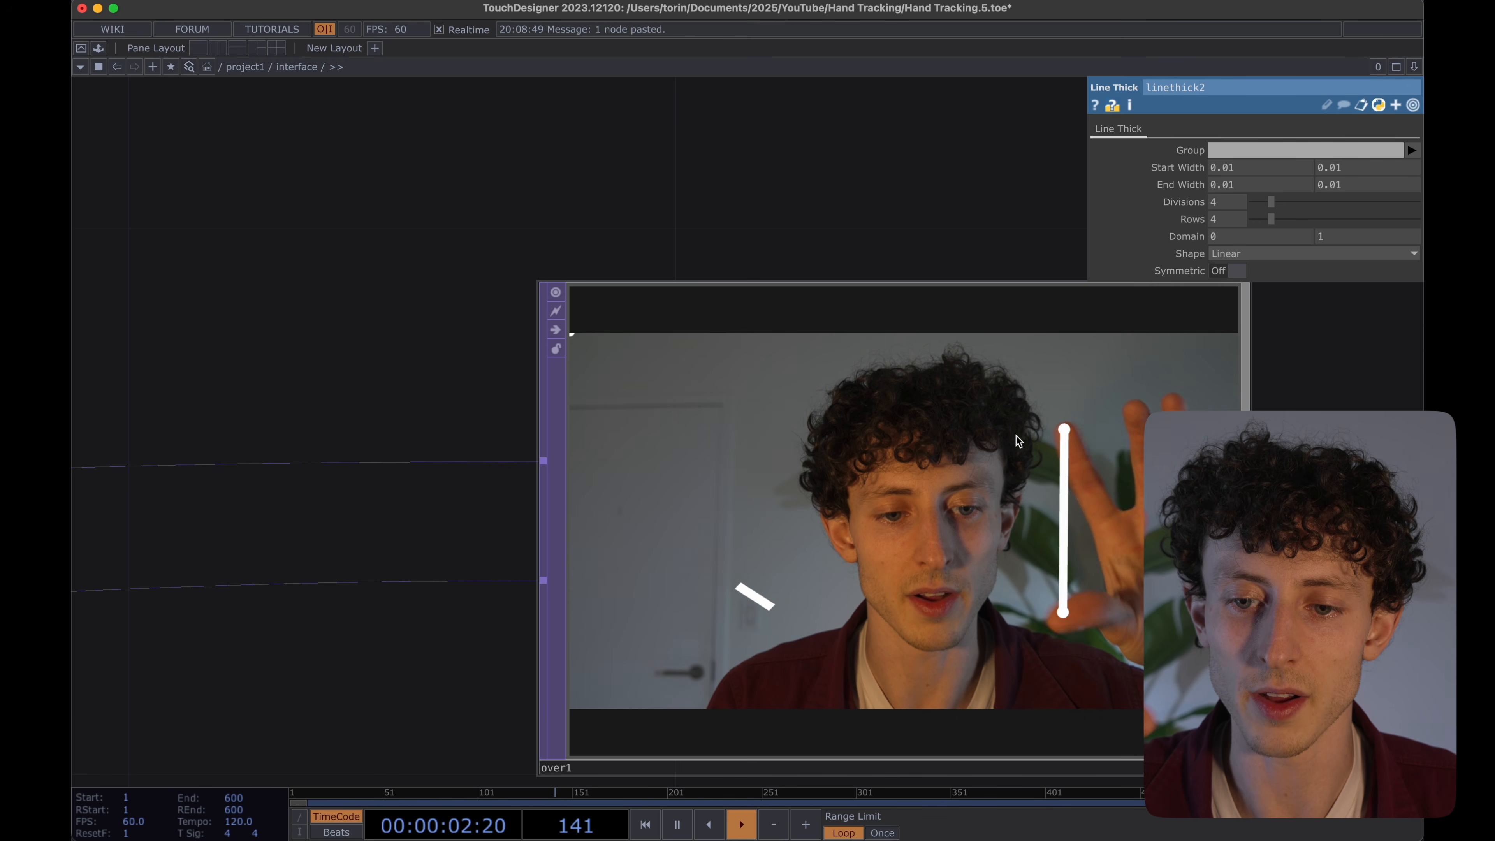
{"action": "scroll", "coordinate": [1018, 440], "scroll_direction": "down", "scroll_amount": 4}
{"action": "scroll", "coordinate": [1018, 441], "scroll_direction": "down", "scroll_amount": 5}
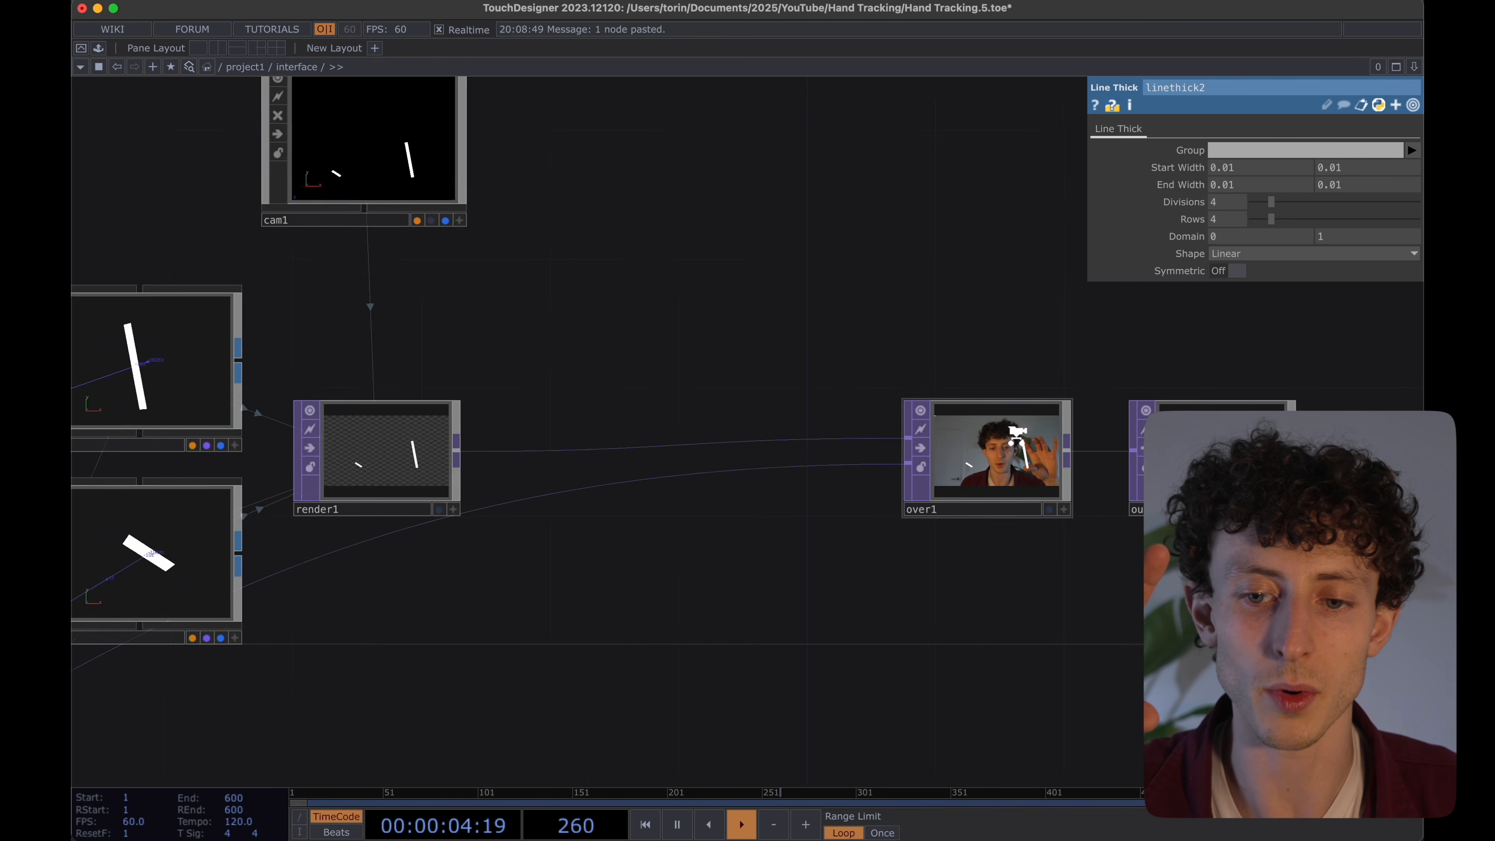
{"action": "left_click_drag", "start_coordinate": [586, 376], "coordinate": [1012, 377]}
{"action": "scroll", "coordinate": [989, 378], "scroll_direction": "down", "scroll_amount": 3}
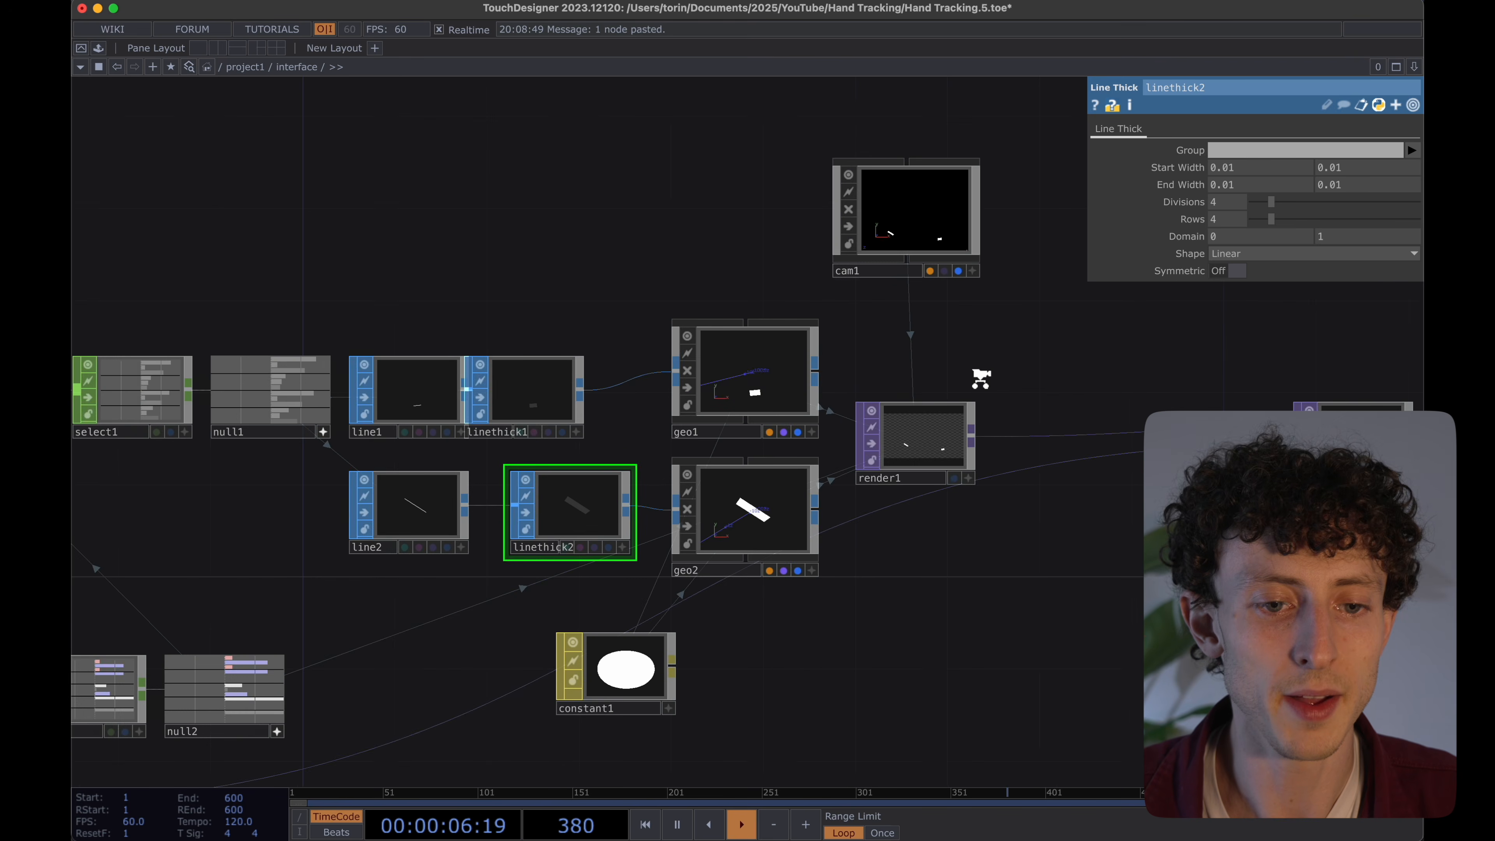
Move geo1, geo2 and render1 farther along the network to make room after the Line Thick operators.
{"action": "left_click", "coordinate": [794, 380]}
{"action": "left_click_drag", "start_coordinate": [653, 333], "coordinate": [941, 541]}
{"action": "left_click_drag", "start_coordinate": [736, 524], "coordinate": [888, 524]}
{"action": "left_click", "coordinate": [748, 444]}
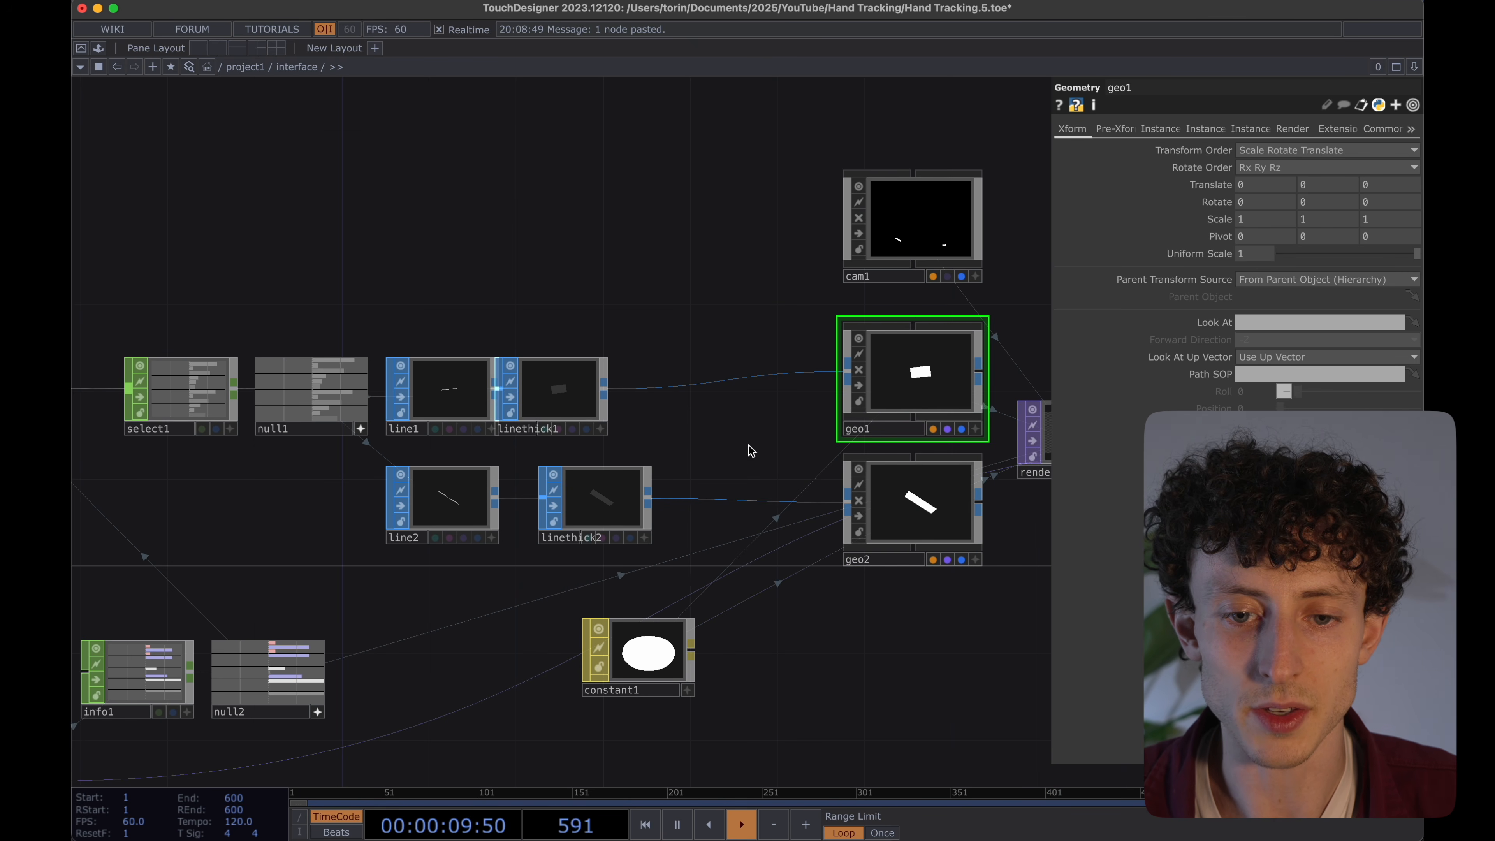
Insert an Attribute Create SOP on the wire between linethick1 and geo1.
{"action": "right_click", "coordinate": [708, 390]}
{"action": "left_click", "coordinate": [716, 368]}
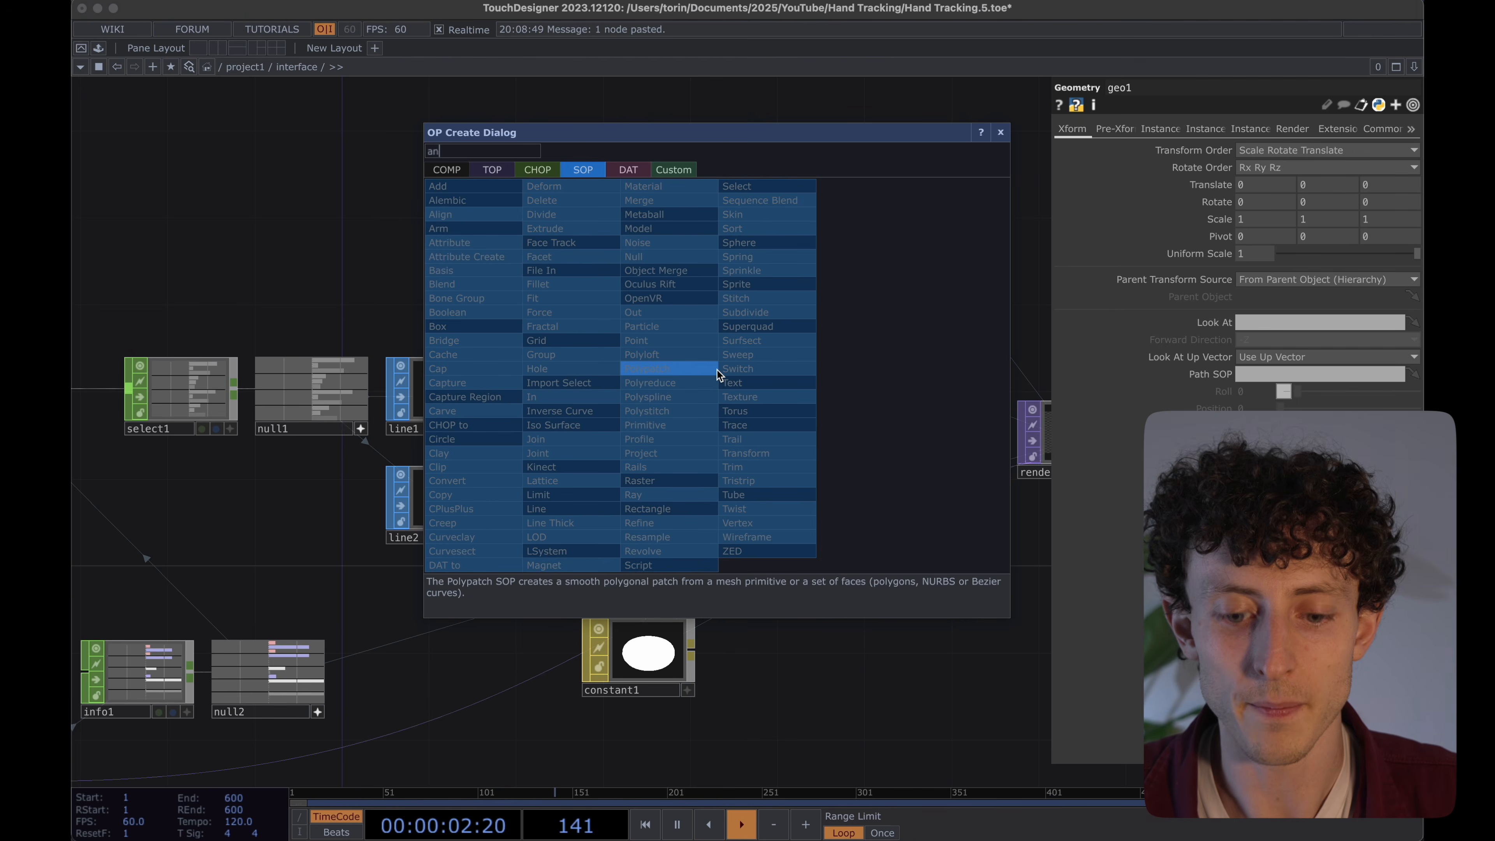
{"action": "type", "text": "at"}
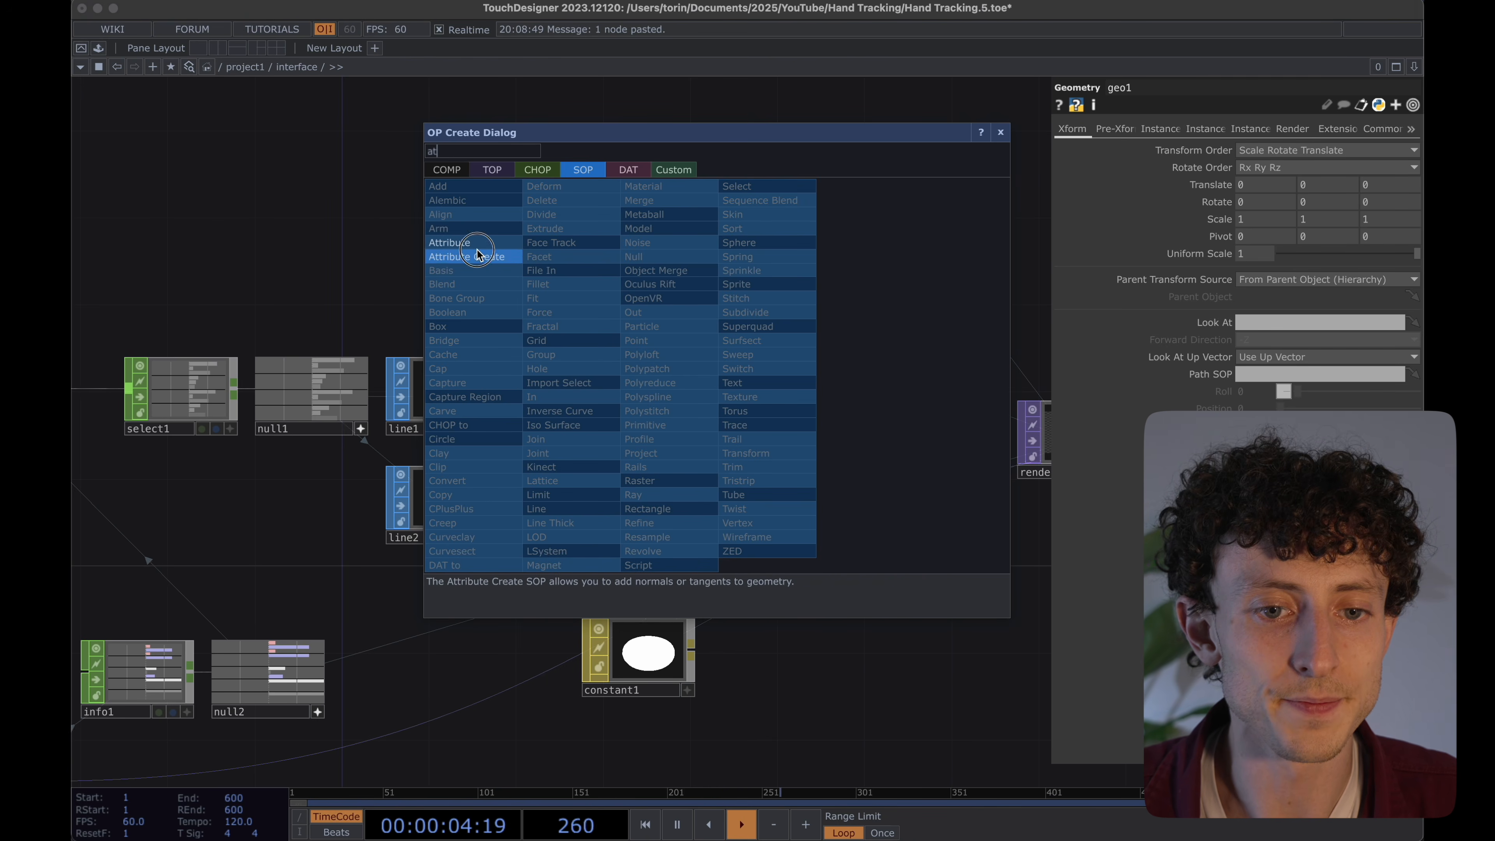
{"action": "left_click", "coordinate": [466, 256]}
{"action": "left_click", "coordinate": [704, 376]}
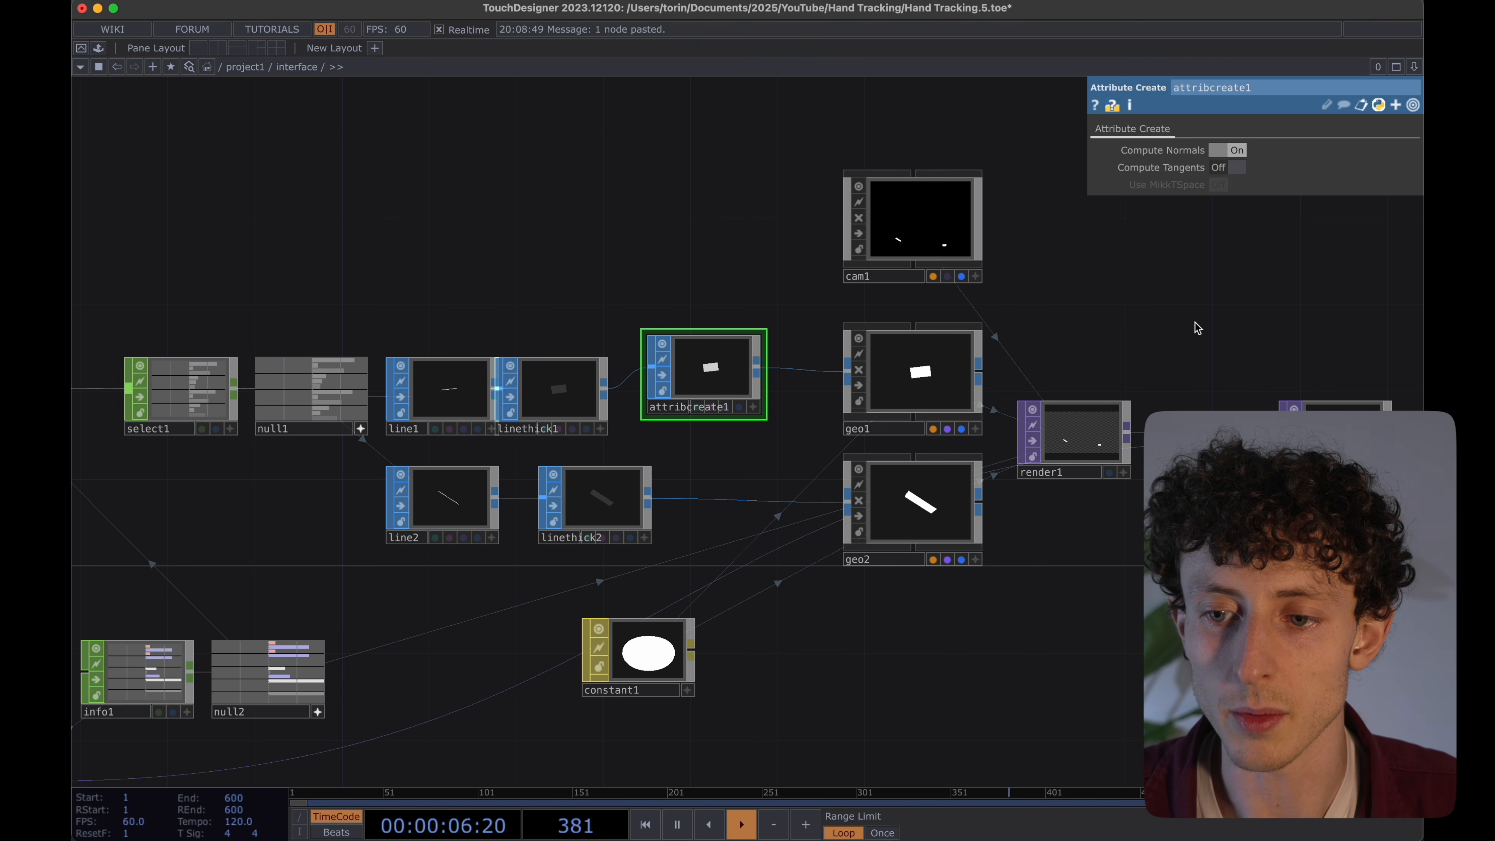
Duplicate the Attribute Create operator and wire the copy between linethick2 and geo2.
{"action": "key", "text": "ctrl+c"}
{"action": "key", "text": "ctrl+v"}
{"action": "left_click", "coordinate": [743, 487]}
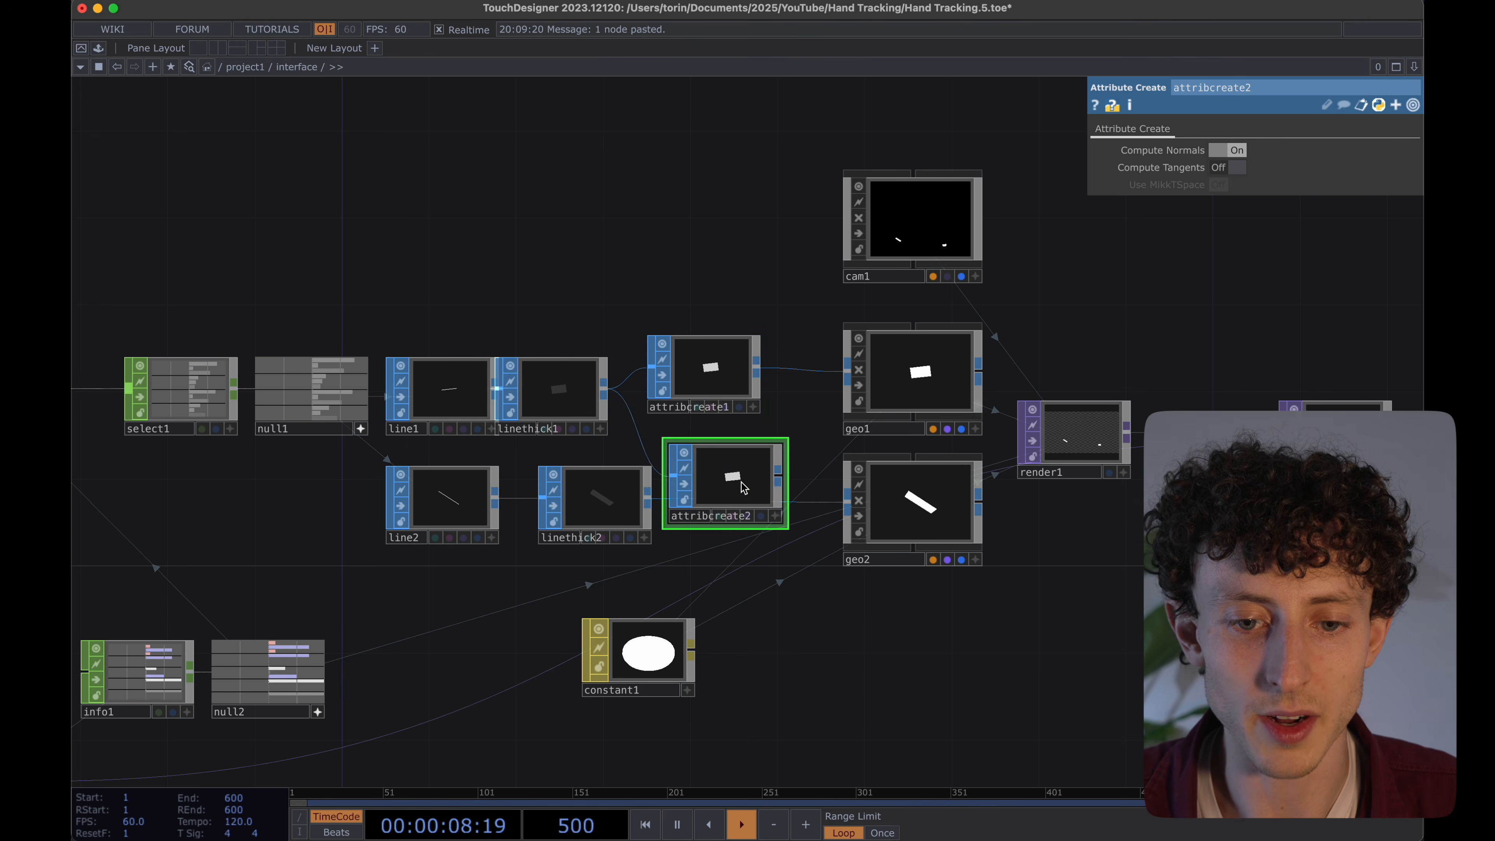
{"action": "left_click_drag", "start_coordinate": [647, 498], "coordinate": [667, 484]}
{"action": "left_click_drag", "start_coordinate": [775, 483], "coordinate": [747, 506]}
Remove the Z expressions from Point A and Point B of line1, making both Z values 0.
{"action": "left_click_drag", "start_coordinate": [1256, 556], "coordinate": [1004, 556]}
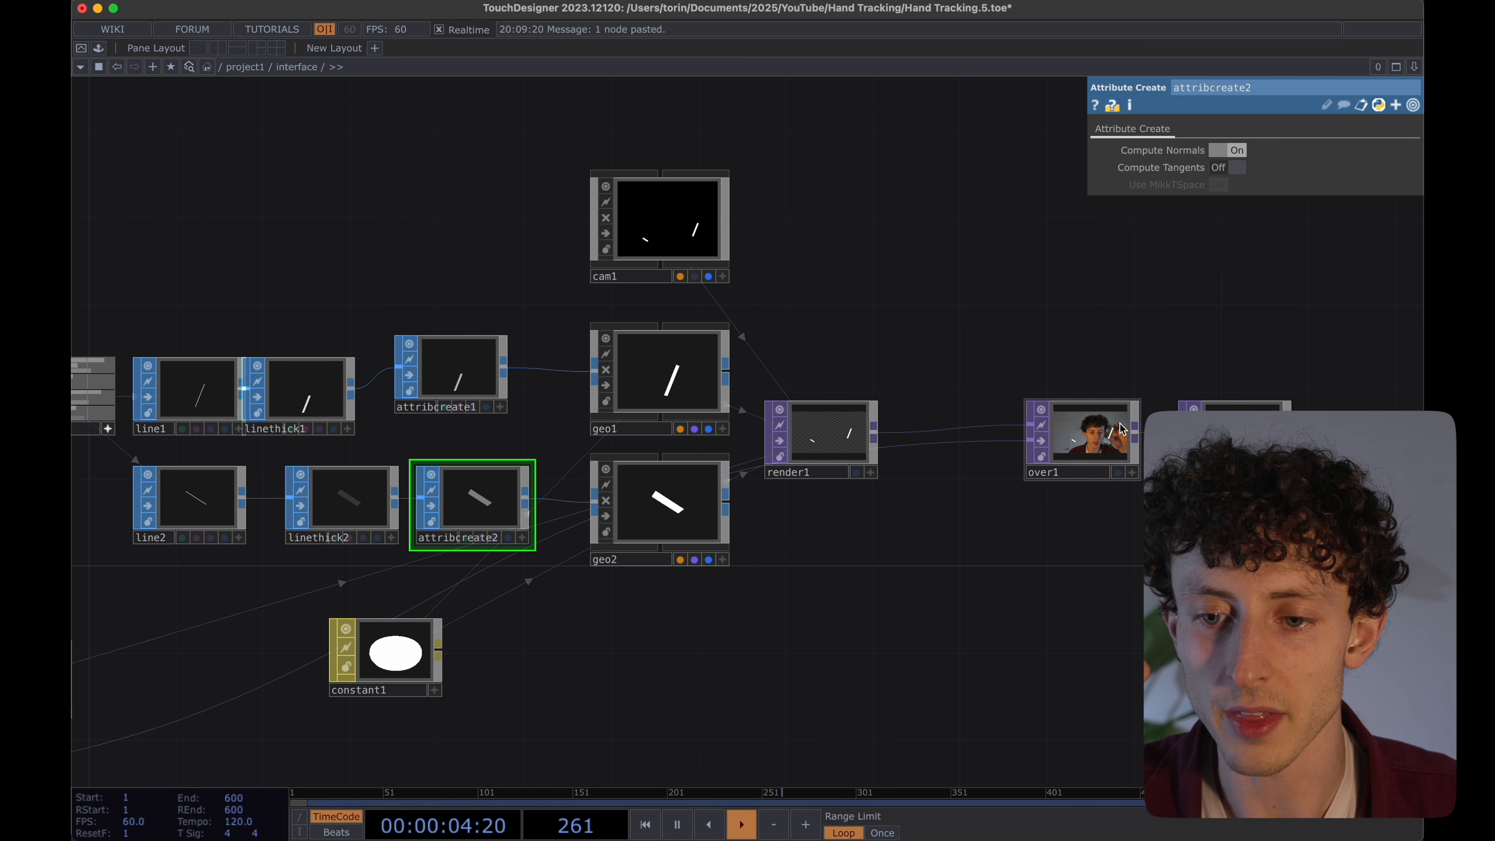
{"action": "scroll", "coordinate": [1120, 428], "scroll_direction": "up", "scroll_amount": 6}
{"action": "scroll", "coordinate": [1120, 425], "scroll_direction": "down", "scroll_amount": 6}
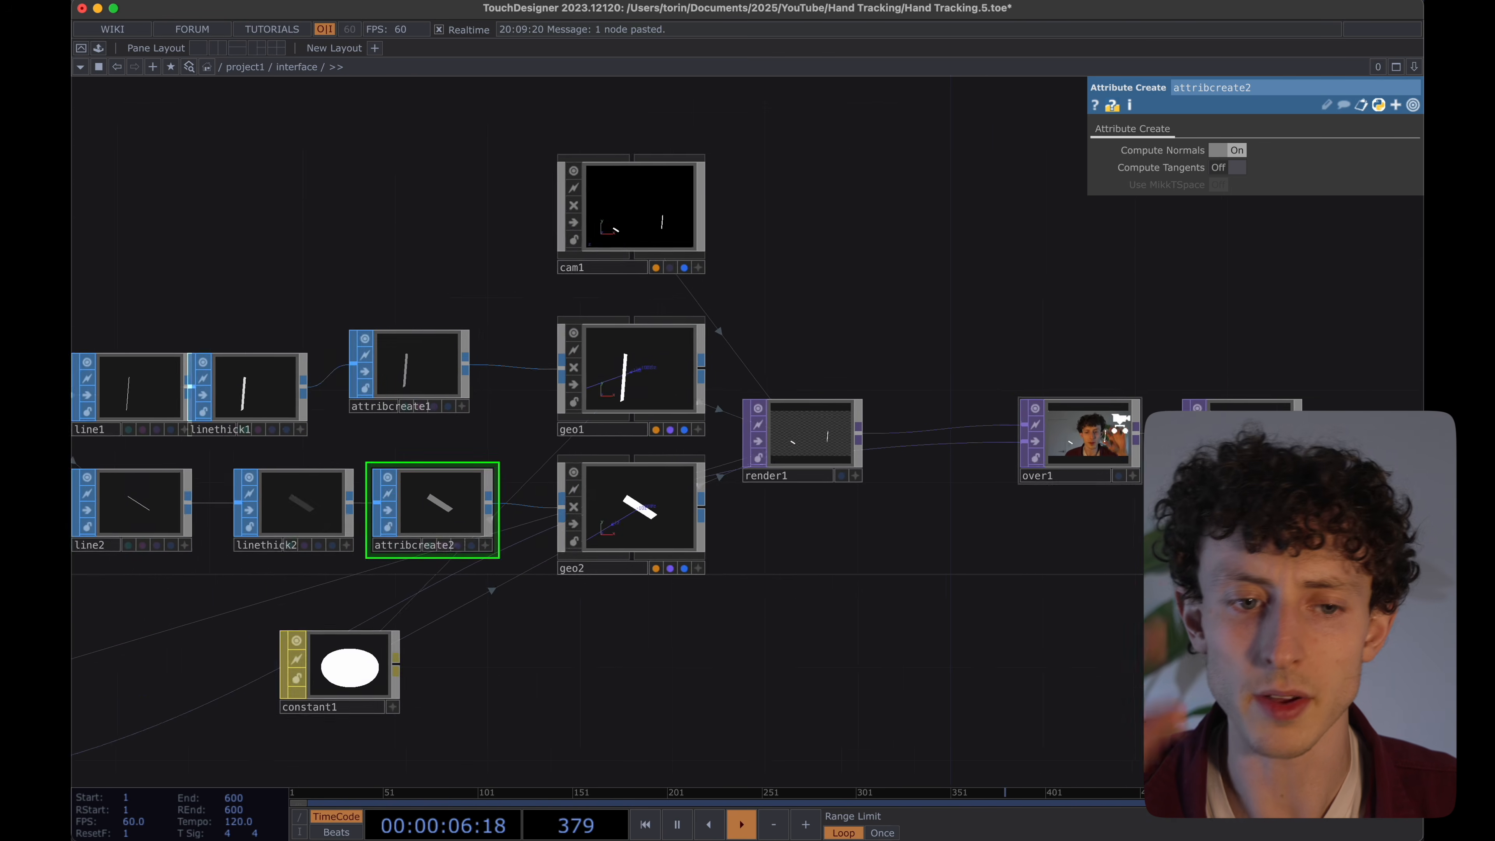
{"action": "scroll", "coordinate": [1113, 419], "scroll_direction": "down", "scroll_amount": 2}
{"action": "left_click", "coordinate": [337, 394]}
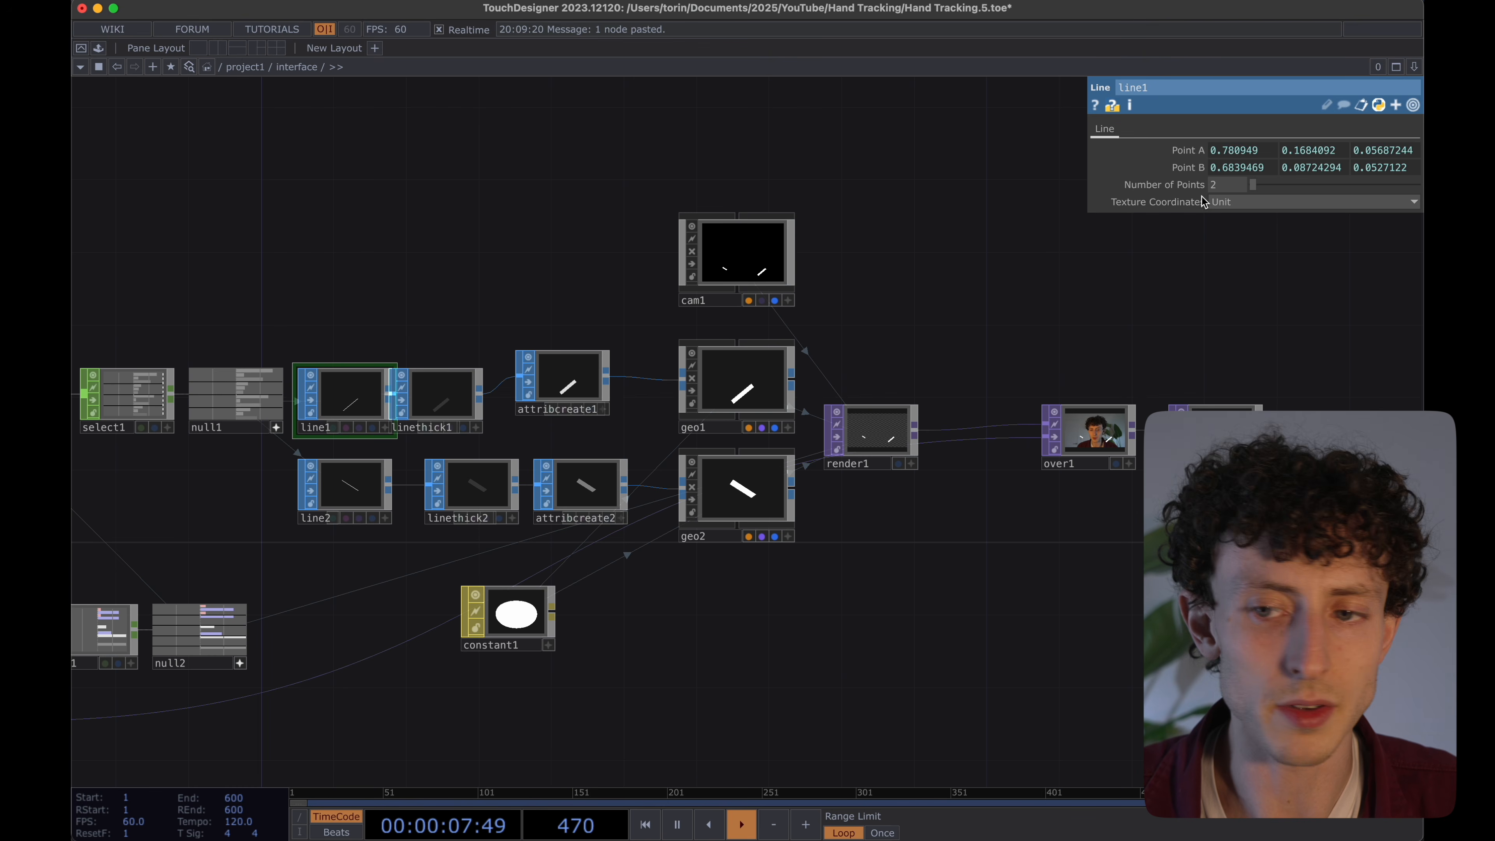
{"action": "left_click", "coordinate": [1376, 151]}
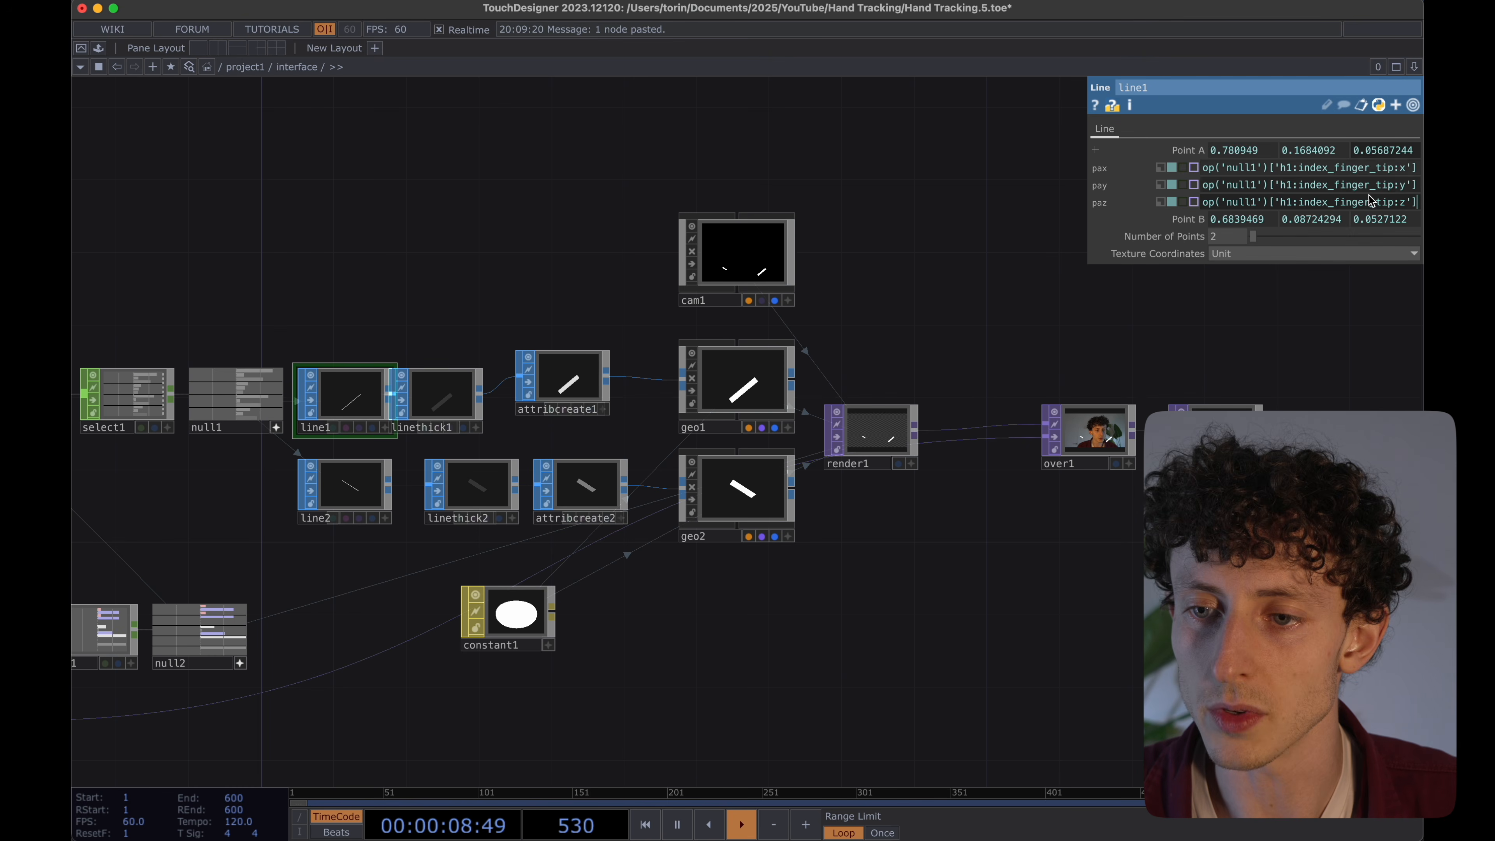
{"action": "left_click", "coordinate": [1382, 221]}
{"action": "left_click", "coordinate": [1375, 169]}
{"action": "key", "text": "BackSpace"}
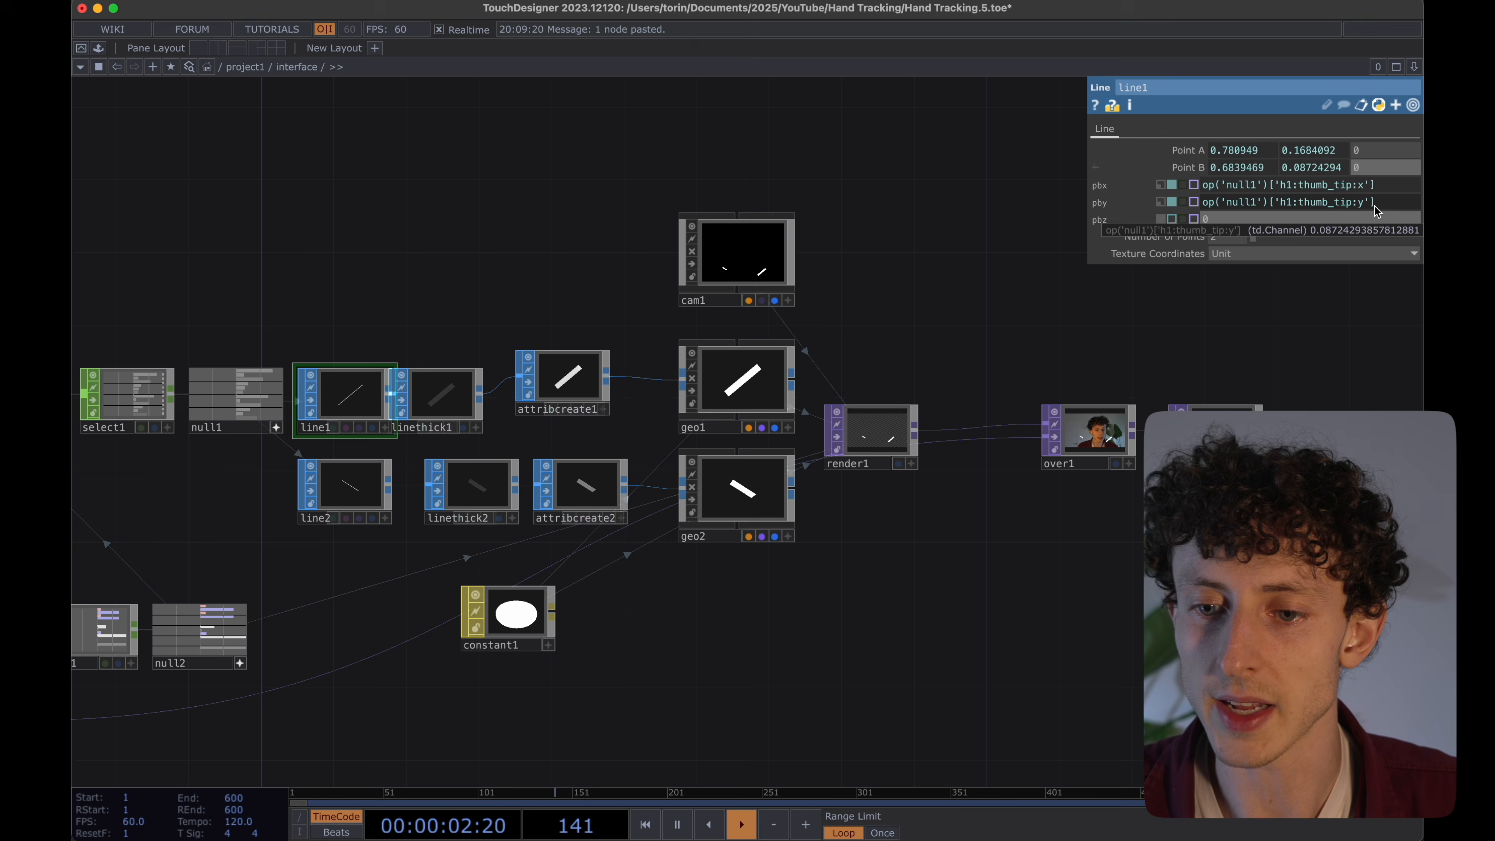
{"action": "scroll", "coordinate": [1148, 521], "scroll_direction": "up", "scroll_amount": 3}
{"action": "key", "text": "Return"}
Remove the Z expressions from Point A and Point B of line2, making both Z values 0.
{"action": "left_click_drag", "start_coordinate": [1180, 516], "coordinate": [1045, 607]}
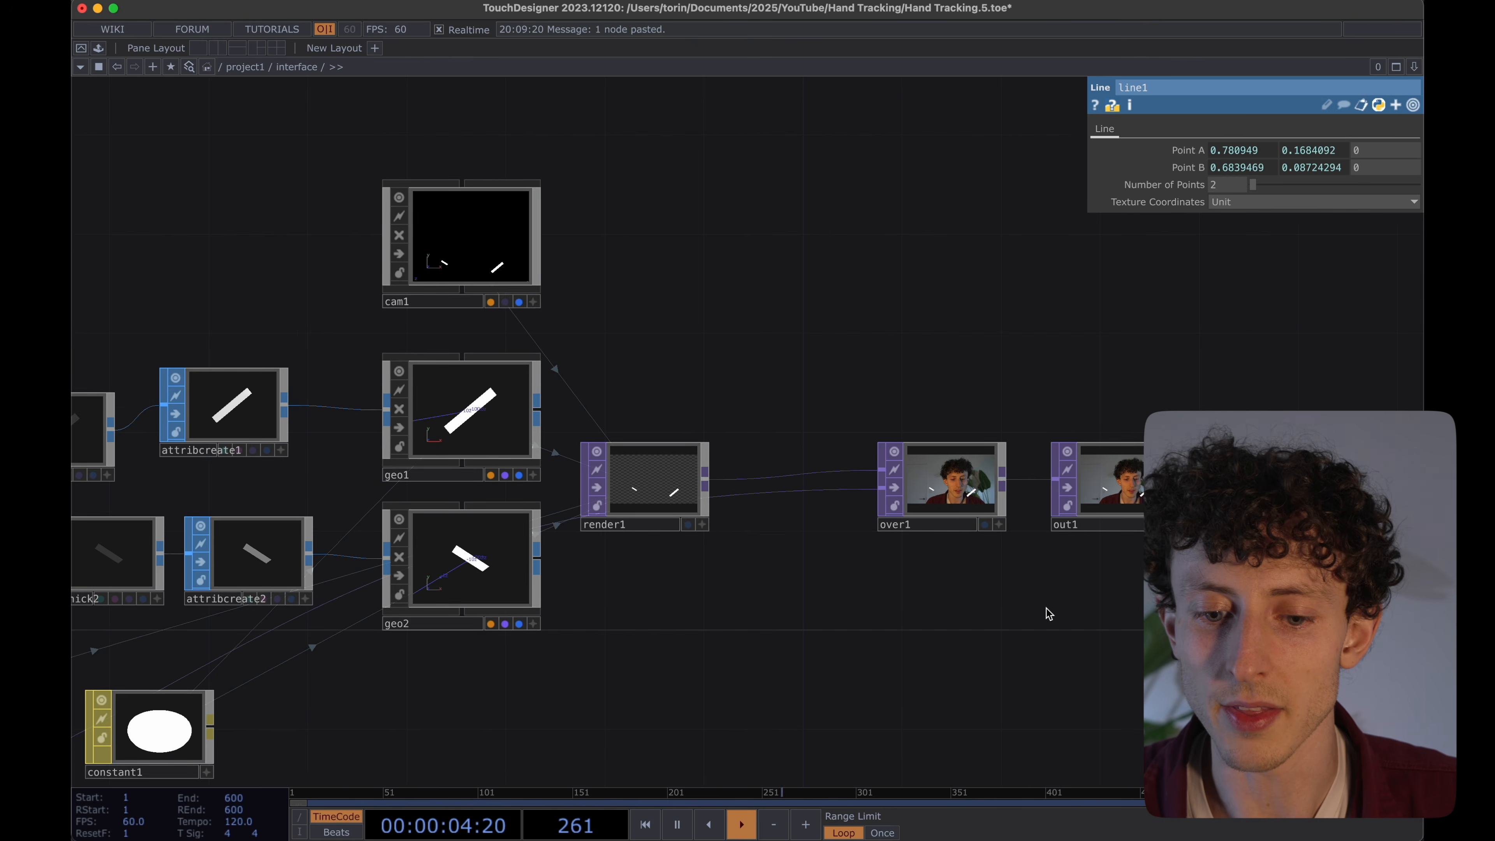
{"action": "scroll", "coordinate": [1049, 614], "scroll_direction": "up", "scroll_amount": 5}
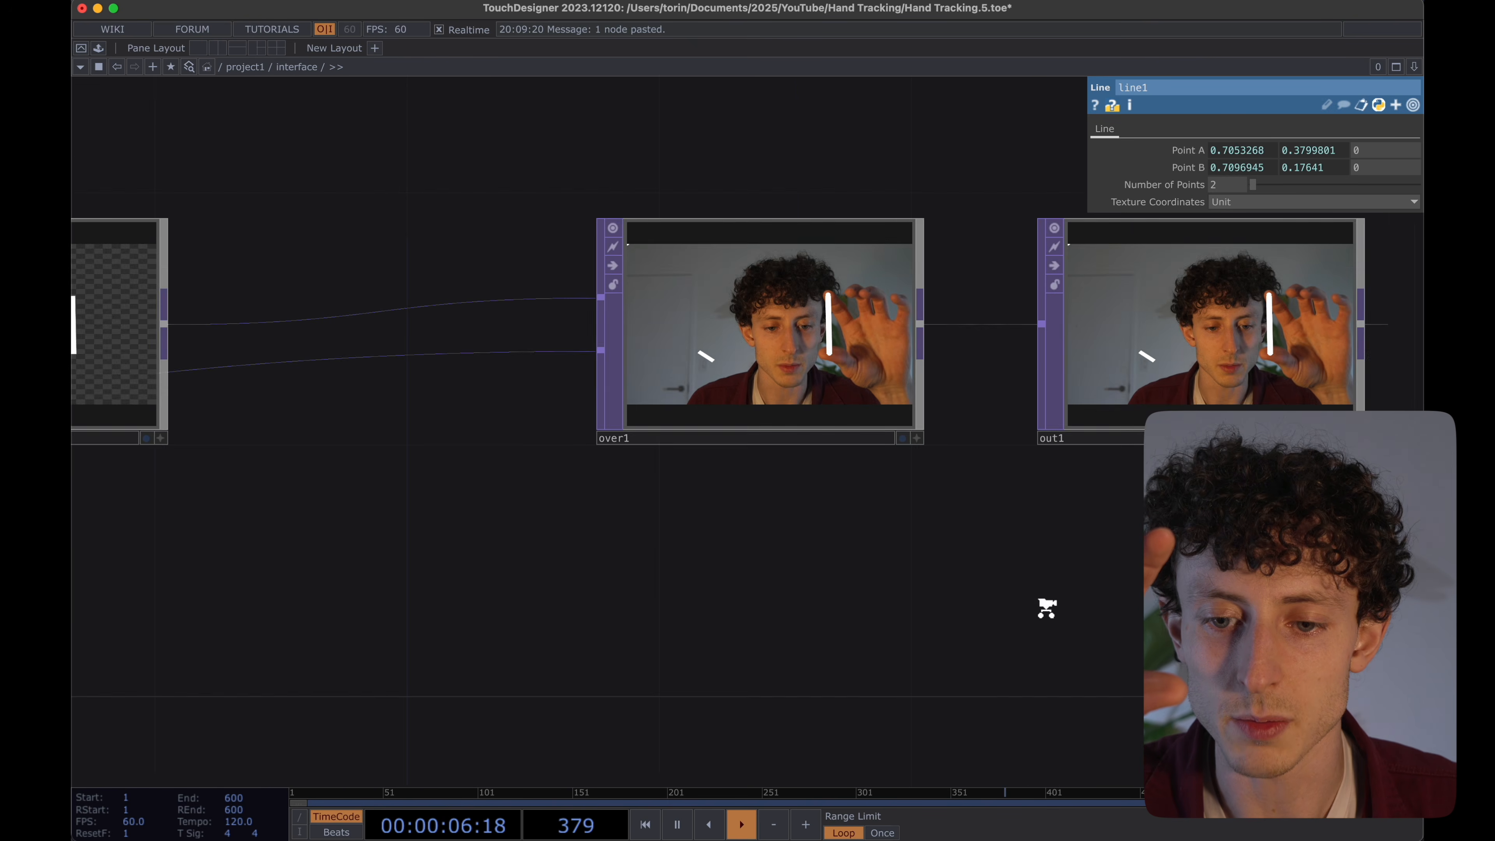
{"action": "scroll", "coordinate": [1047, 609], "scroll_direction": "down", "scroll_amount": 3}
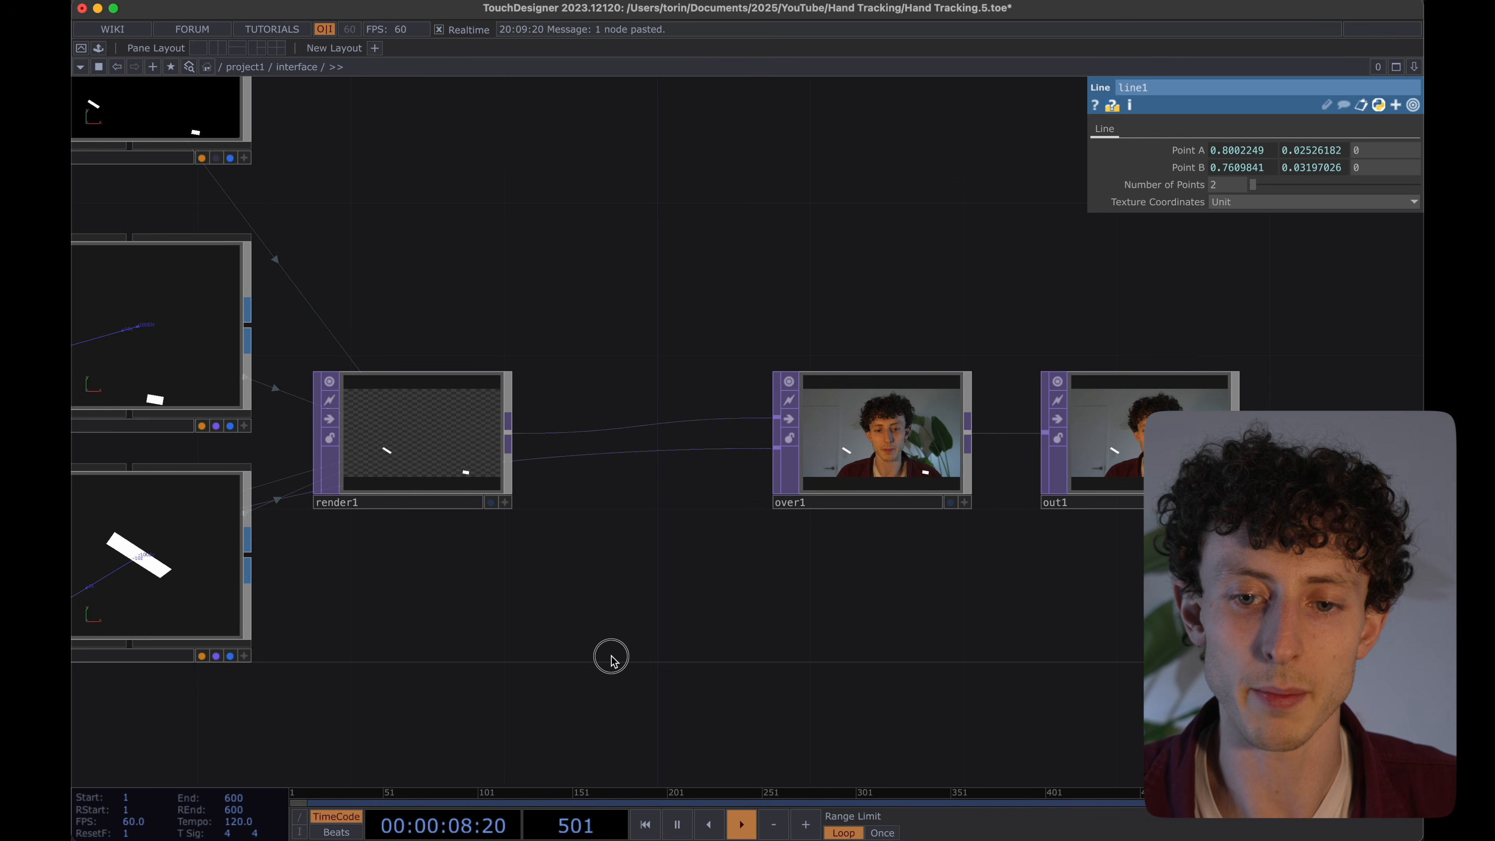
{"action": "scroll", "coordinate": [611, 654], "scroll_direction": "down", "scroll_amount": 6}
{"action": "left_click", "coordinate": [604, 434]}
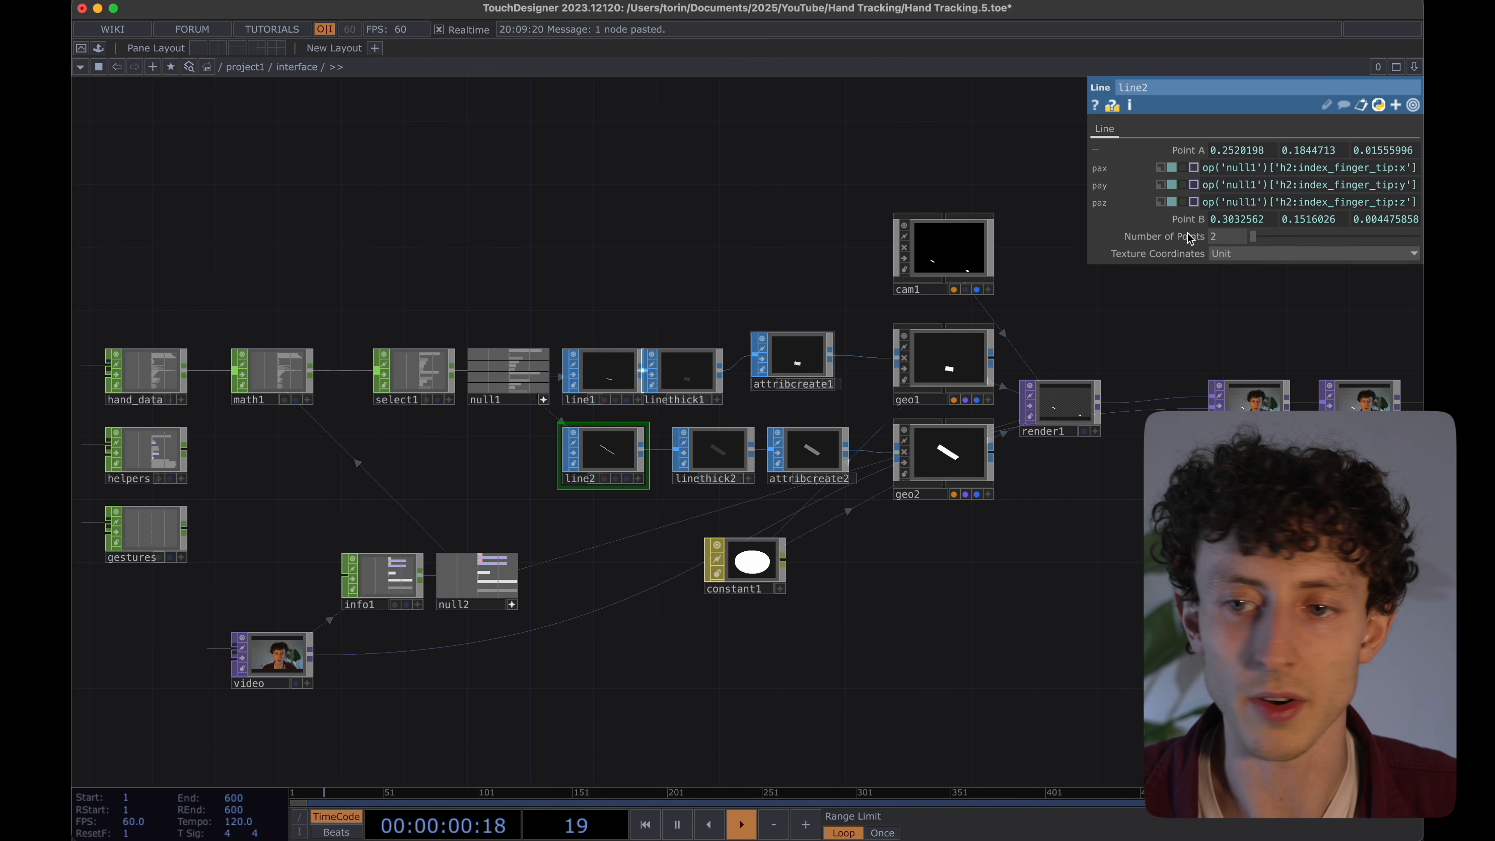
{"action": "key", "text": "super+a"}
{"action": "key", "text": "BackSpace"}
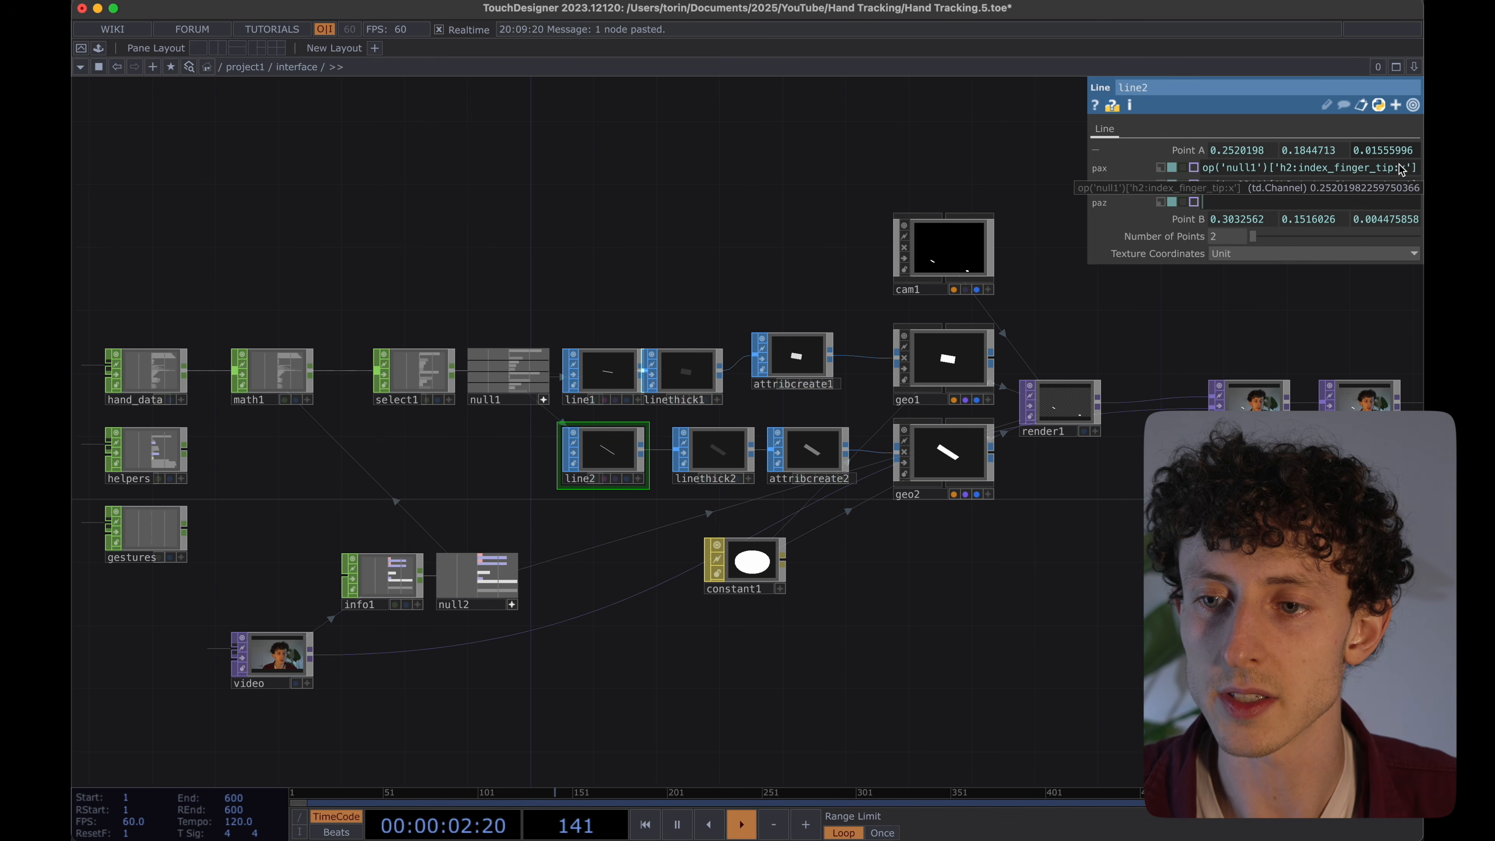
{"action": "key", "text": "Return"}
{"action": "left_click", "coordinate": [1392, 217]}
{"action": "key", "text": "super+a"}
{"action": "key", "text": "BackSpace"}
{"action": "key", "text": "Return"}
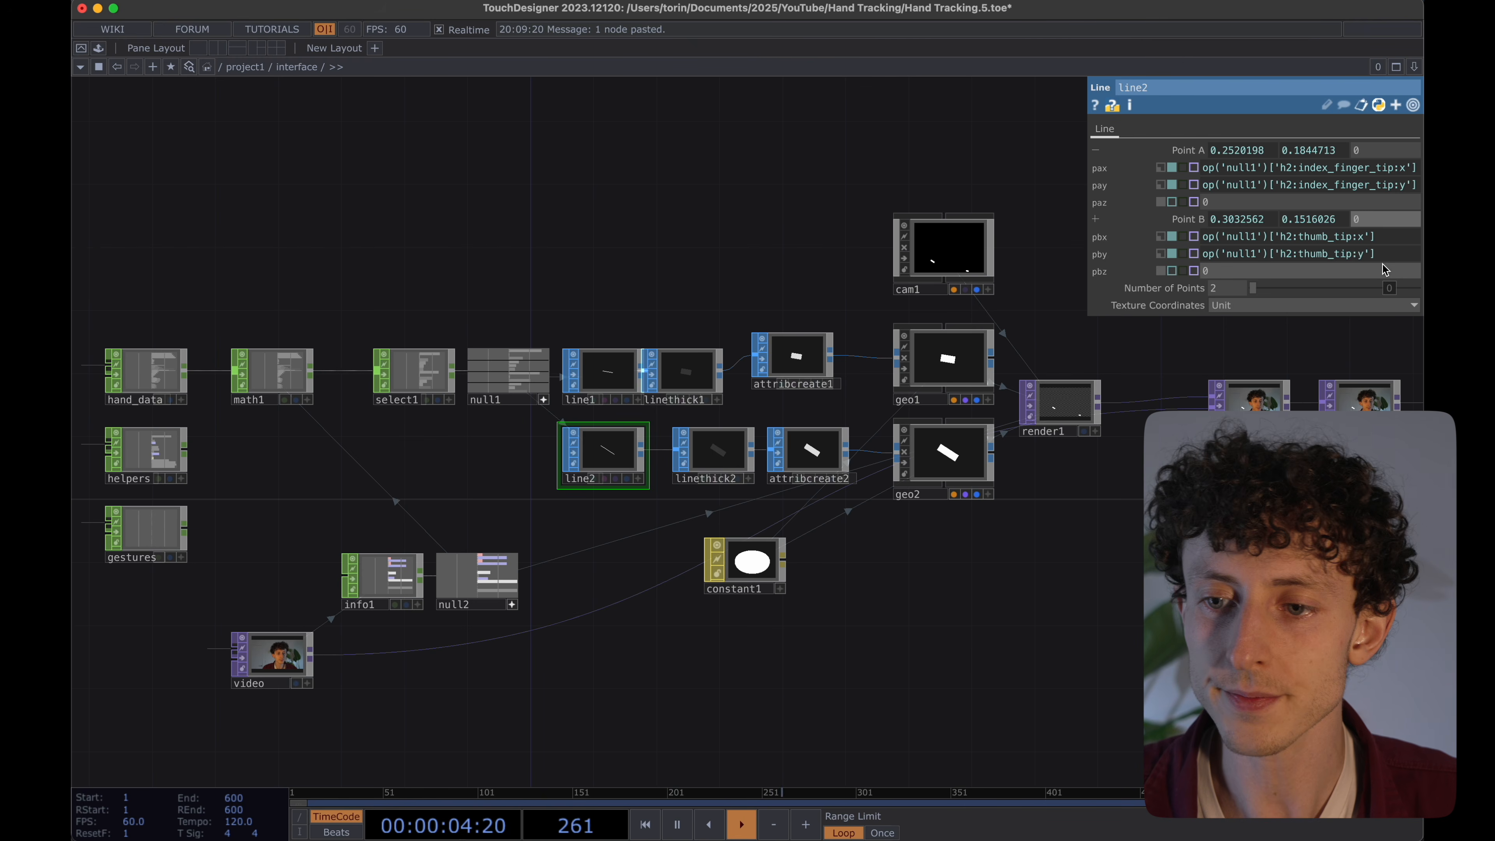
Set all Start Width and End Width values of linethick1 to 0.005.
{"action": "left_click_drag", "start_coordinate": [1372, 312], "coordinate": [1248, 318]}
{"action": "scroll", "coordinate": [1151, 403], "scroll_direction": "up", "scroll_amount": 1}
{"action": "scroll", "coordinate": [1154, 403], "scroll_direction": "up", "scroll_amount": 5}
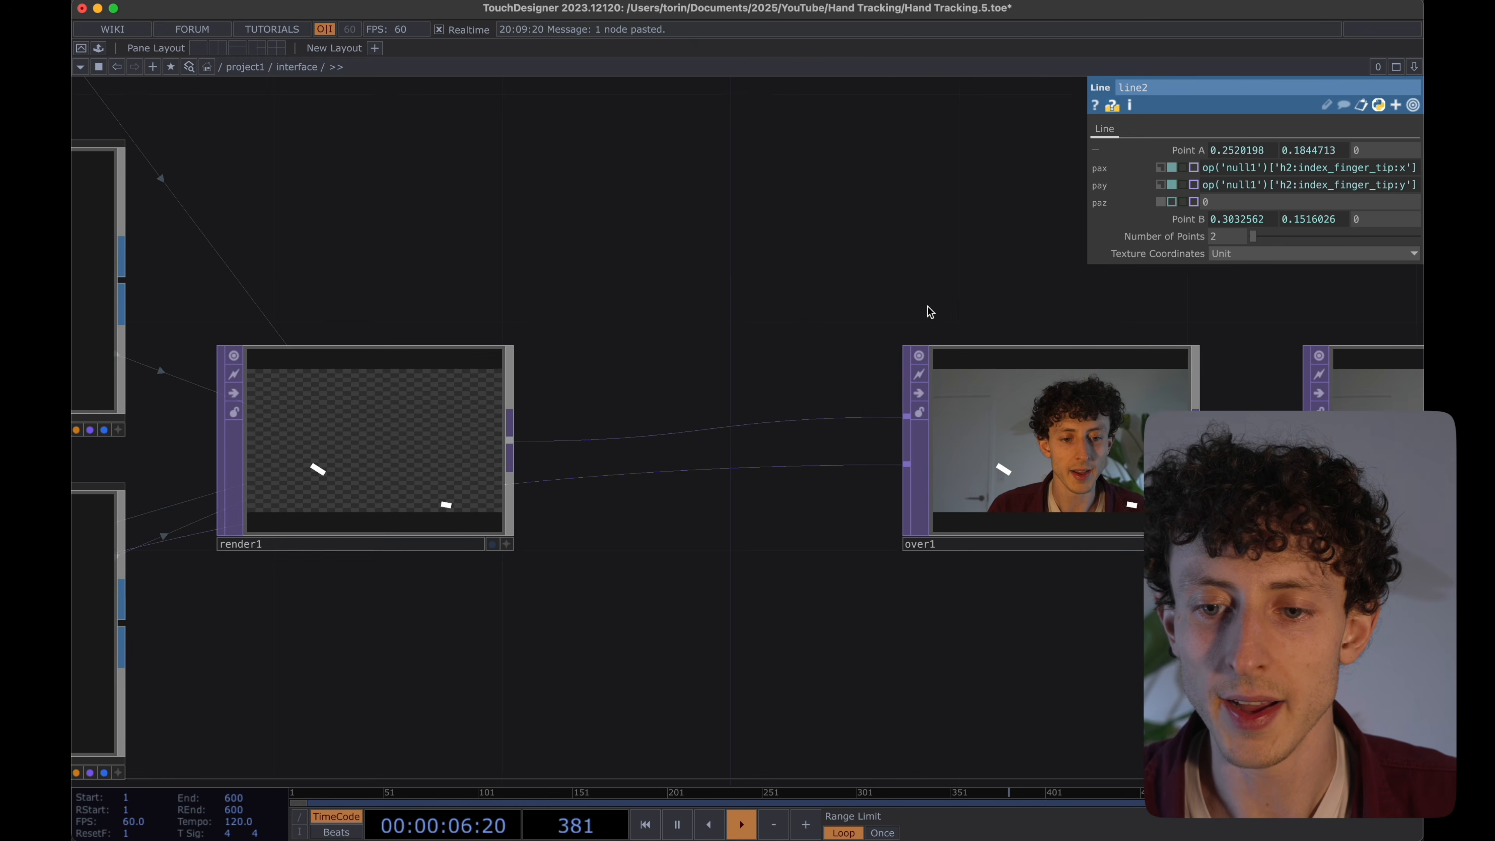
{"action": "left_click_drag", "start_coordinate": [925, 310], "coordinate": [711, 307]}
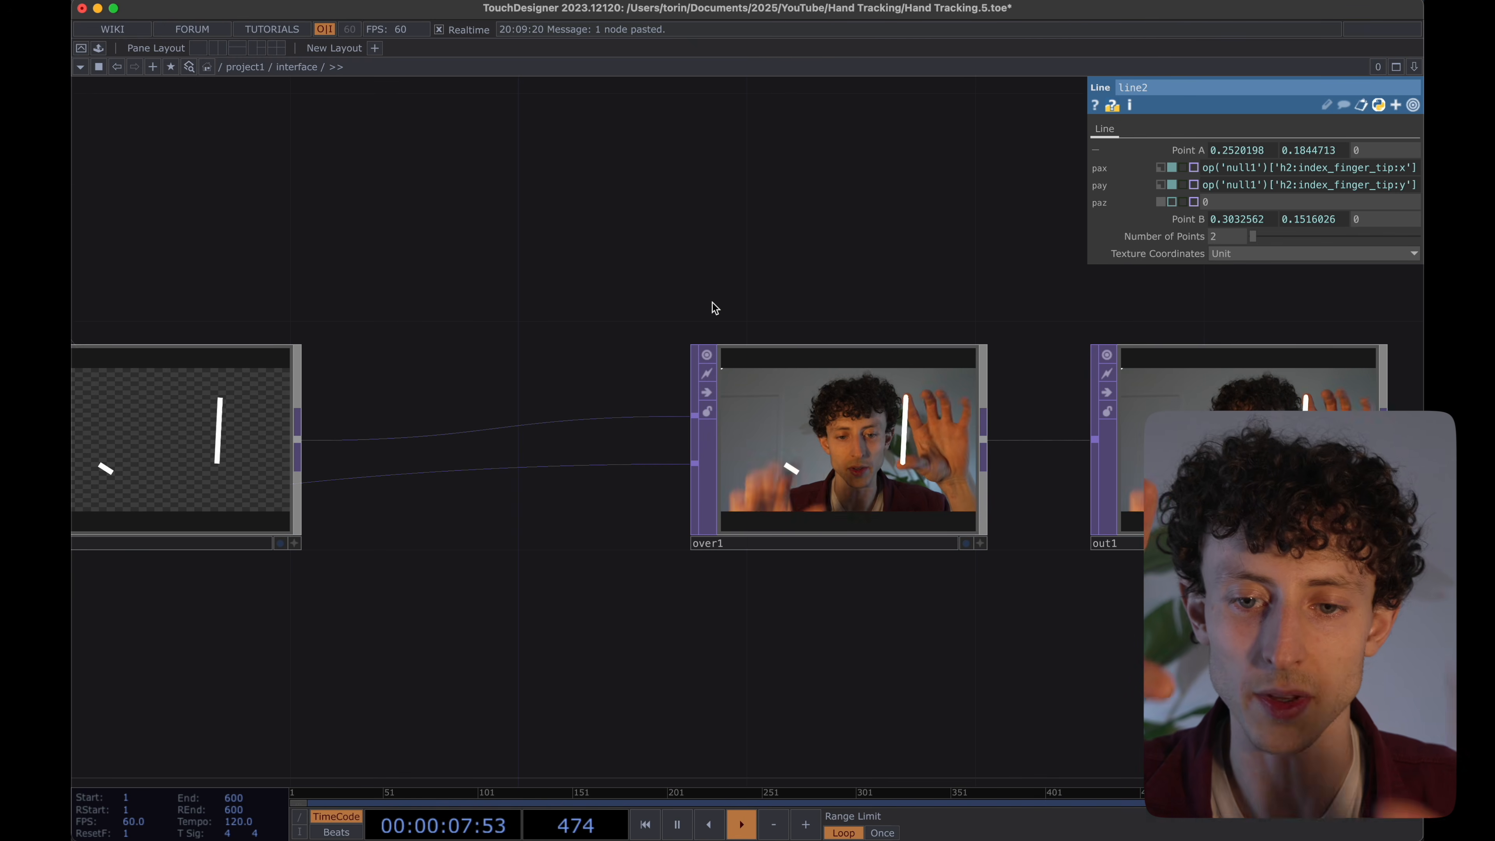
{"action": "scroll", "coordinate": [712, 303], "scroll_direction": "down", "scroll_amount": 5}
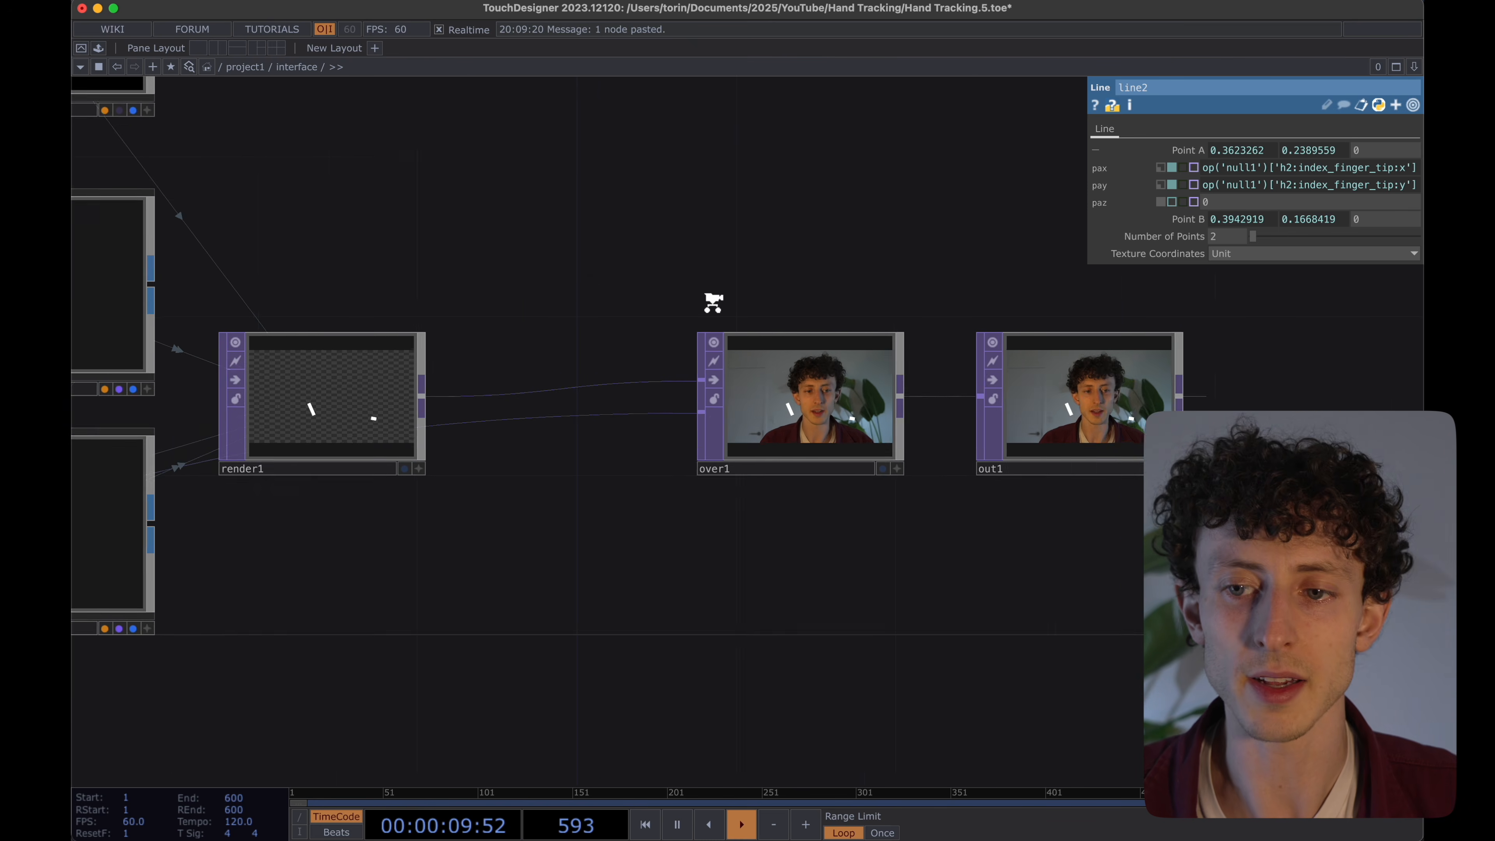
{"action": "left_click_drag", "start_coordinate": [755, 276], "coordinate": [1171, 273]}
{"action": "left_click", "coordinate": [323, 286]}
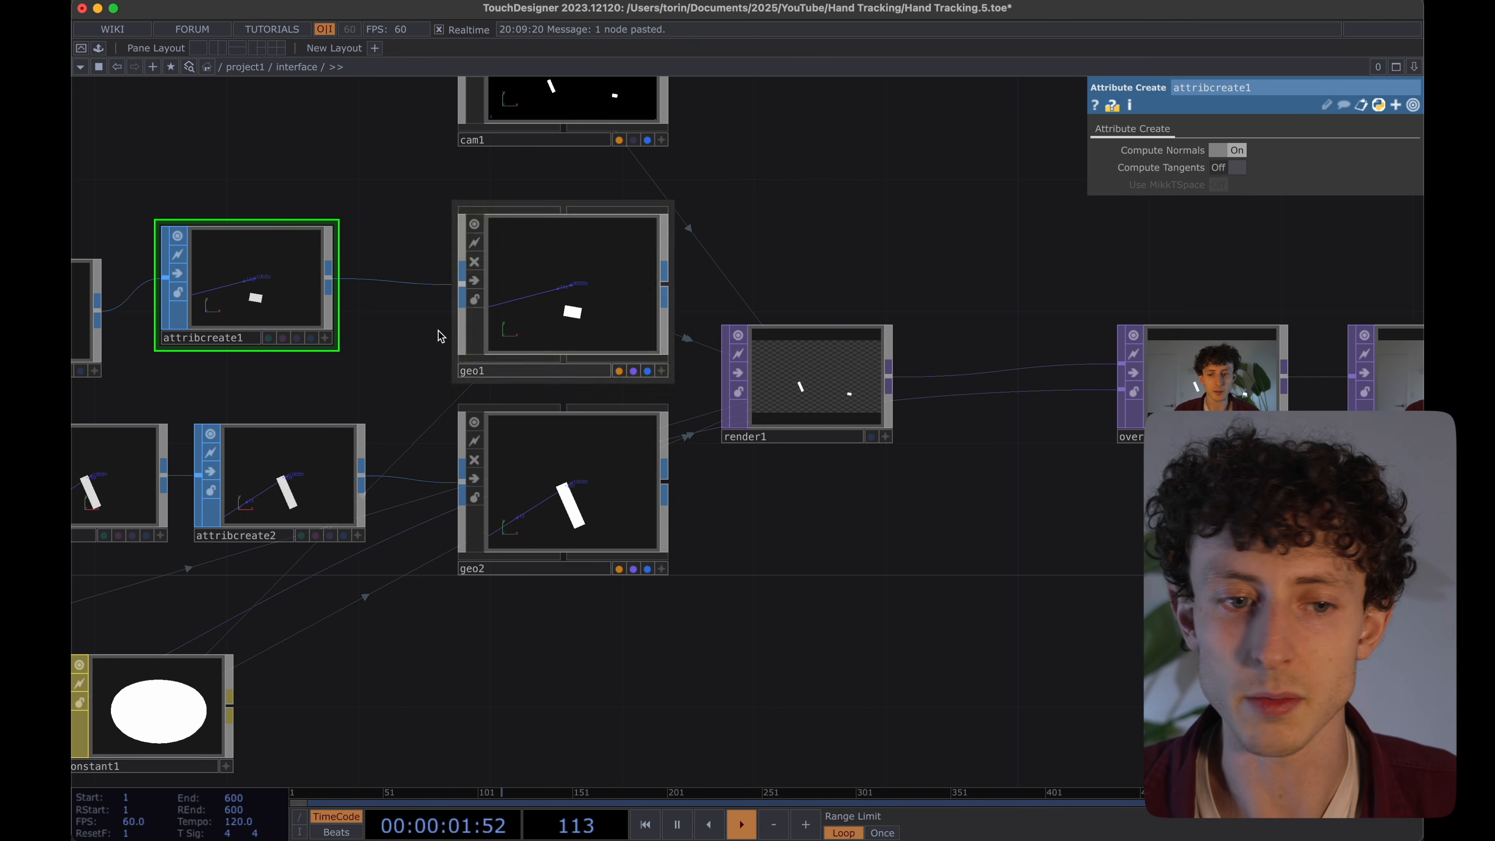
{"action": "left_click_drag", "start_coordinate": [444, 335], "coordinate": [769, 353]}
{"action": "left_click", "coordinate": [326, 335]}
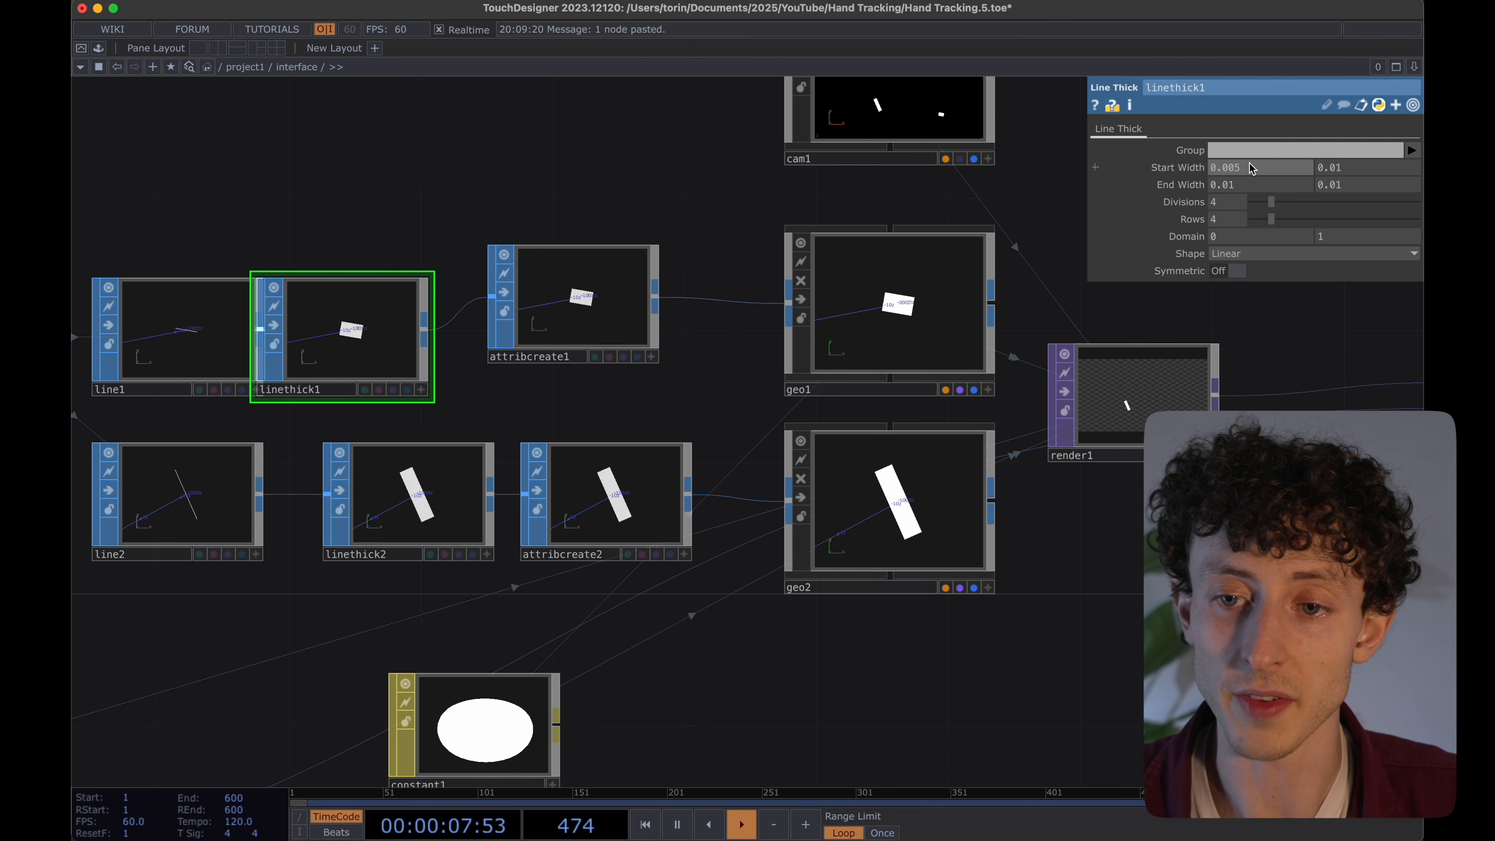
{"action": "left_click", "coordinate": [1329, 168]}
{"action": "key", "text": "super+a"}
{"action": "key", "text": "super+v"}
{"action": "left_click", "coordinate": [1252, 186]}
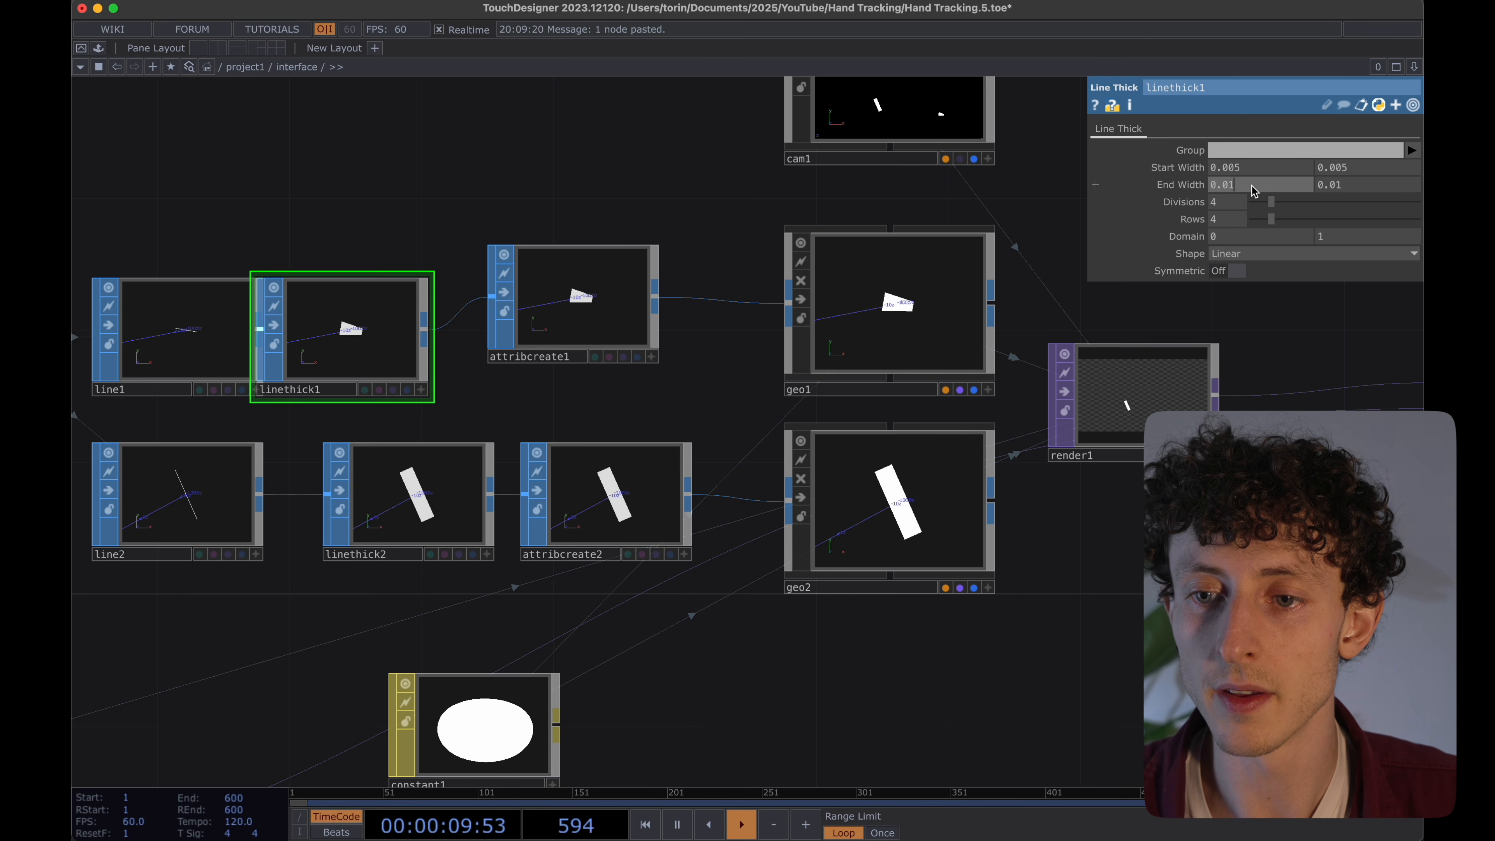
{"action": "left_click", "coordinate": [1351, 188]}
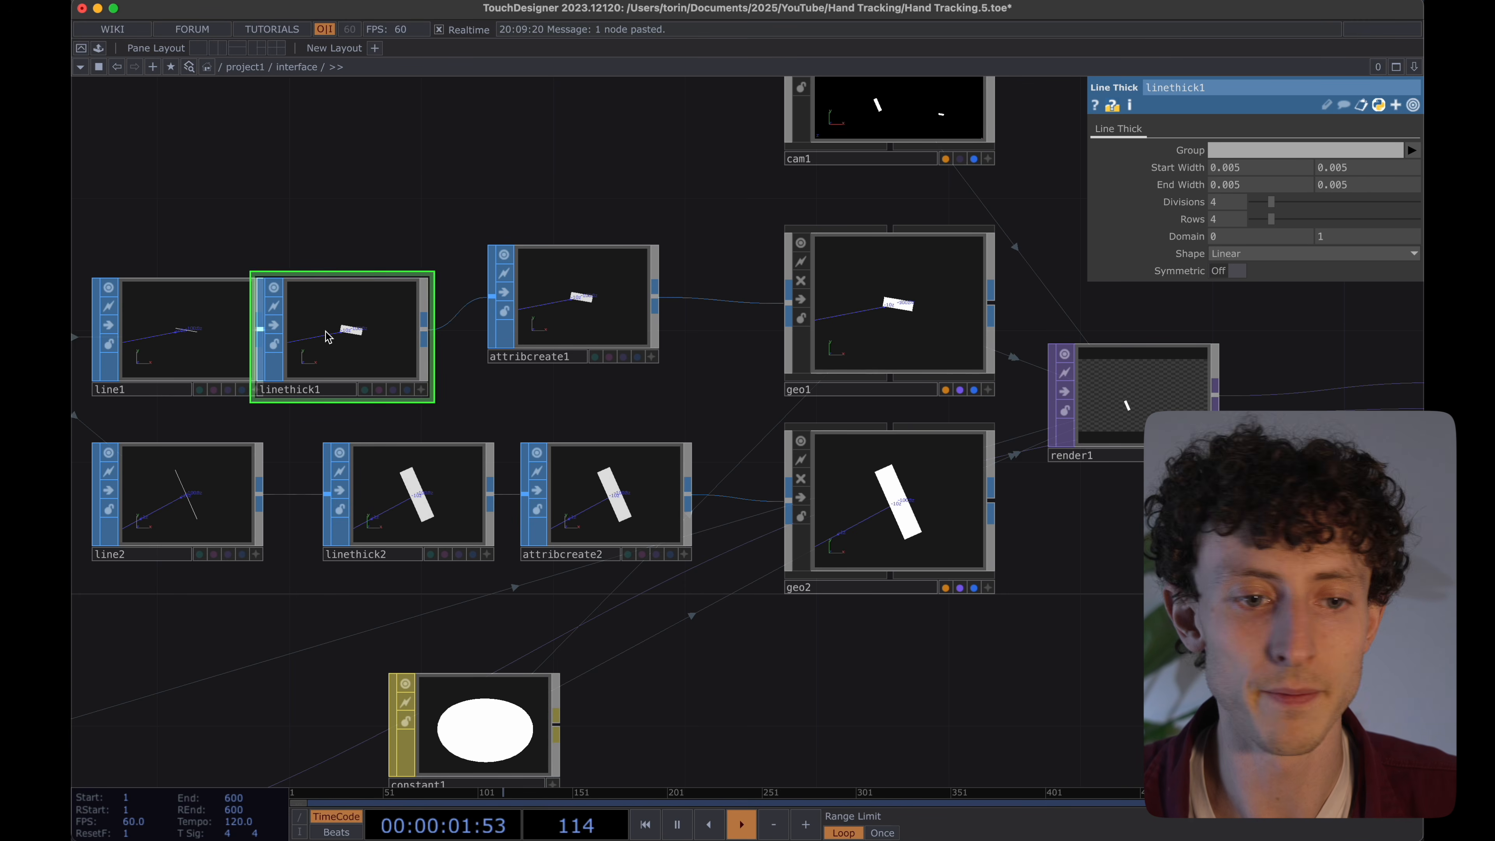
Replace linethick2 with a copy of linethick1, wired from line2 into attribcreate2.
{"action": "left_click", "coordinate": [384, 502]}
{"action": "key", "text": "Delete"}
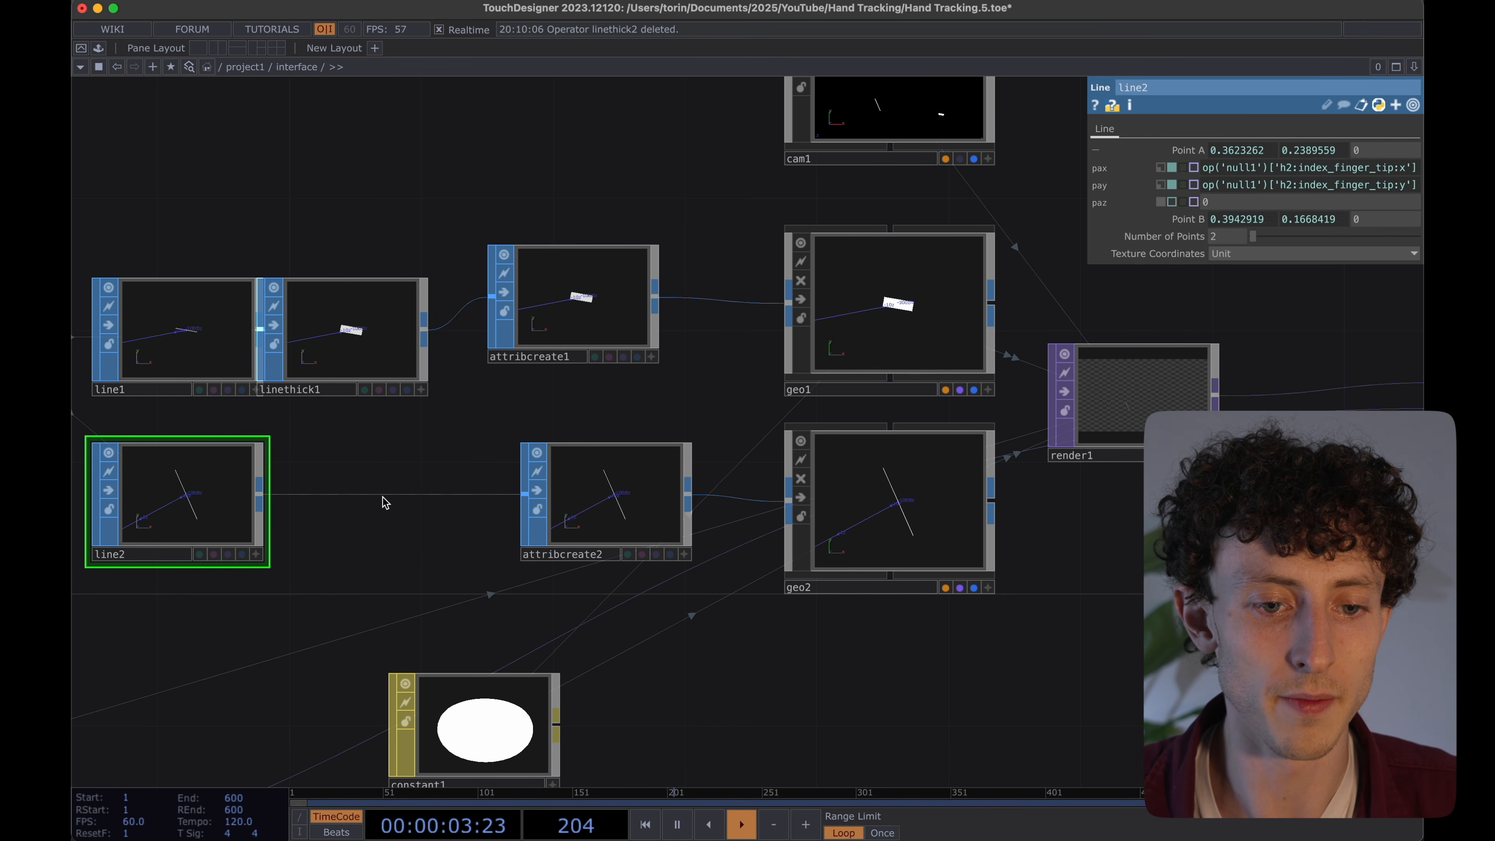
{"action": "left_click", "coordinate": [369, 285]}
{"action": "key", "text": "super+c"}
{"action": "key", "text": "super+v"}
{"action": "left_click_drag", "start_coordinate": [354, 476], "coordinate": [325, 499]}
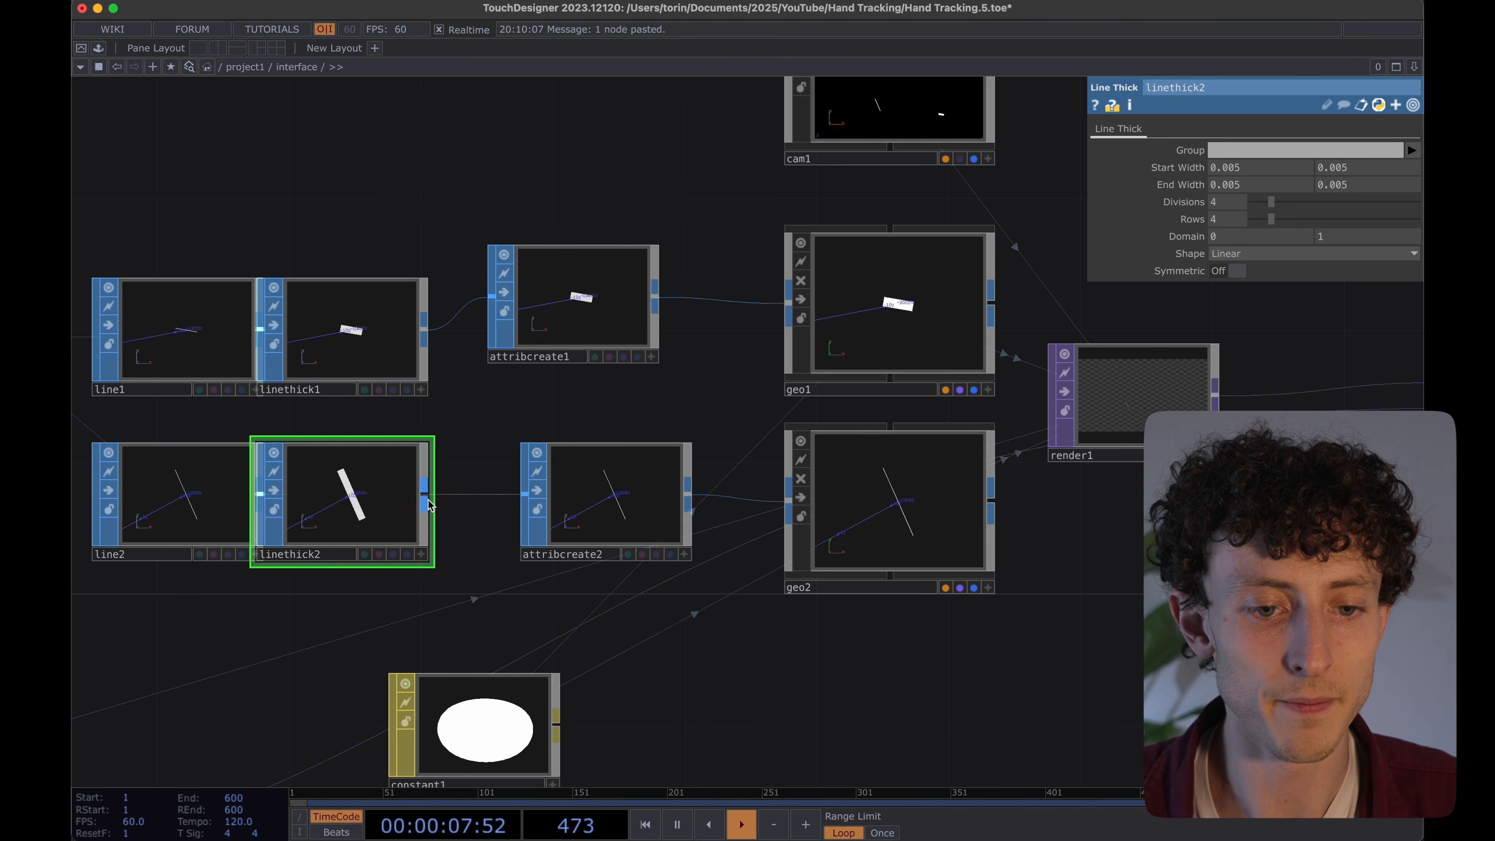
{"action": "left_click_drag", "start_coordinate": [425, 495], "coordinate": [521, 495]}
Space linethick1 and linethick2 away from their Line operators and align attribcreate1 above attribcreate2.
{"action": "scroll", "coordinate": [681, 420], "scroll_direction": "right", "scroll_amount": 10}
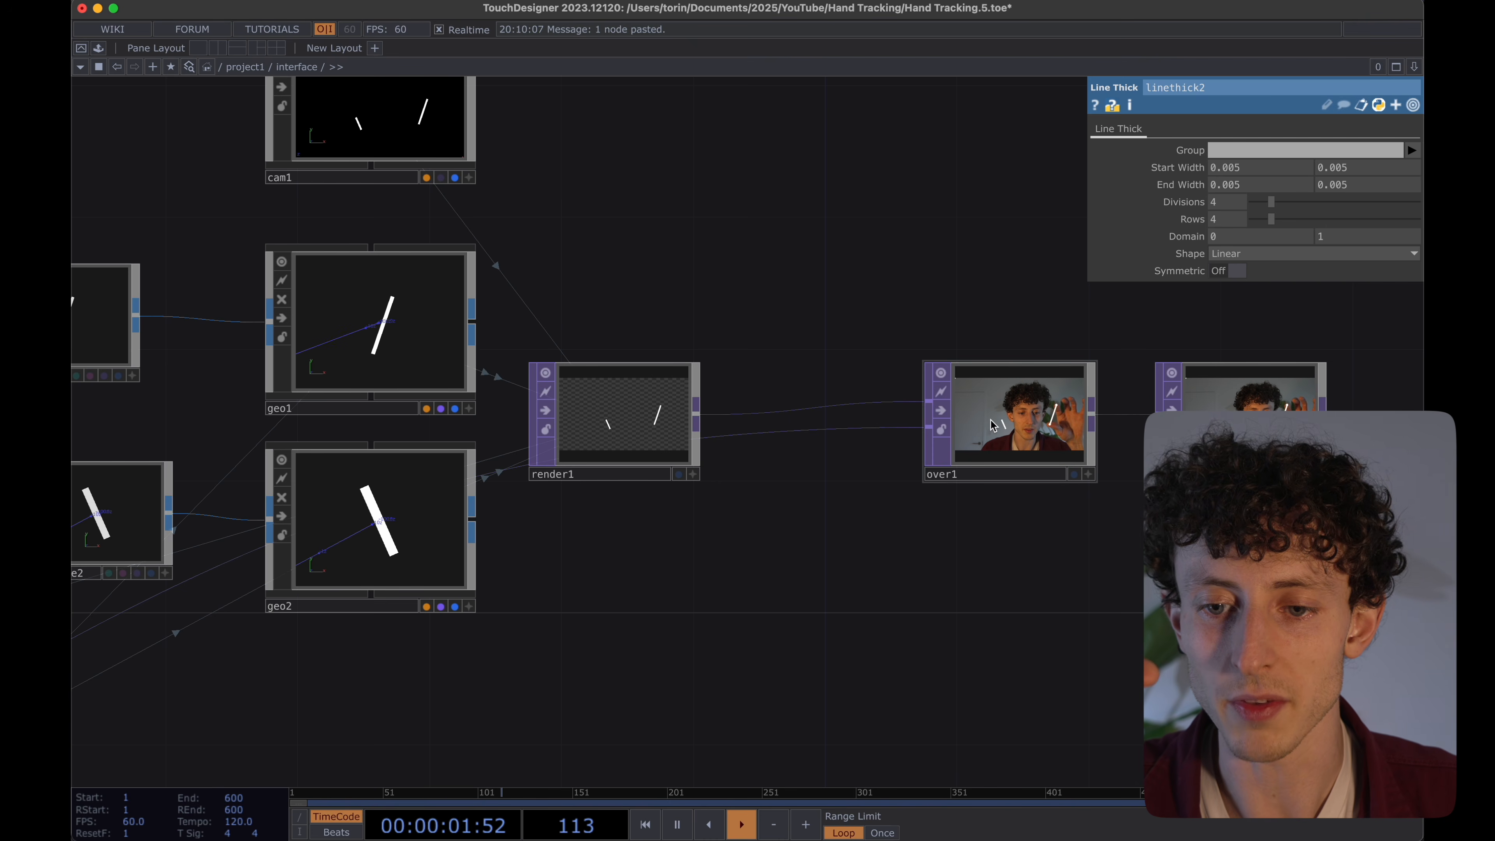
{"action": "scroll", "coordinate": [994, 424], "scroll_direction": "up", "scroll_amount": 5}
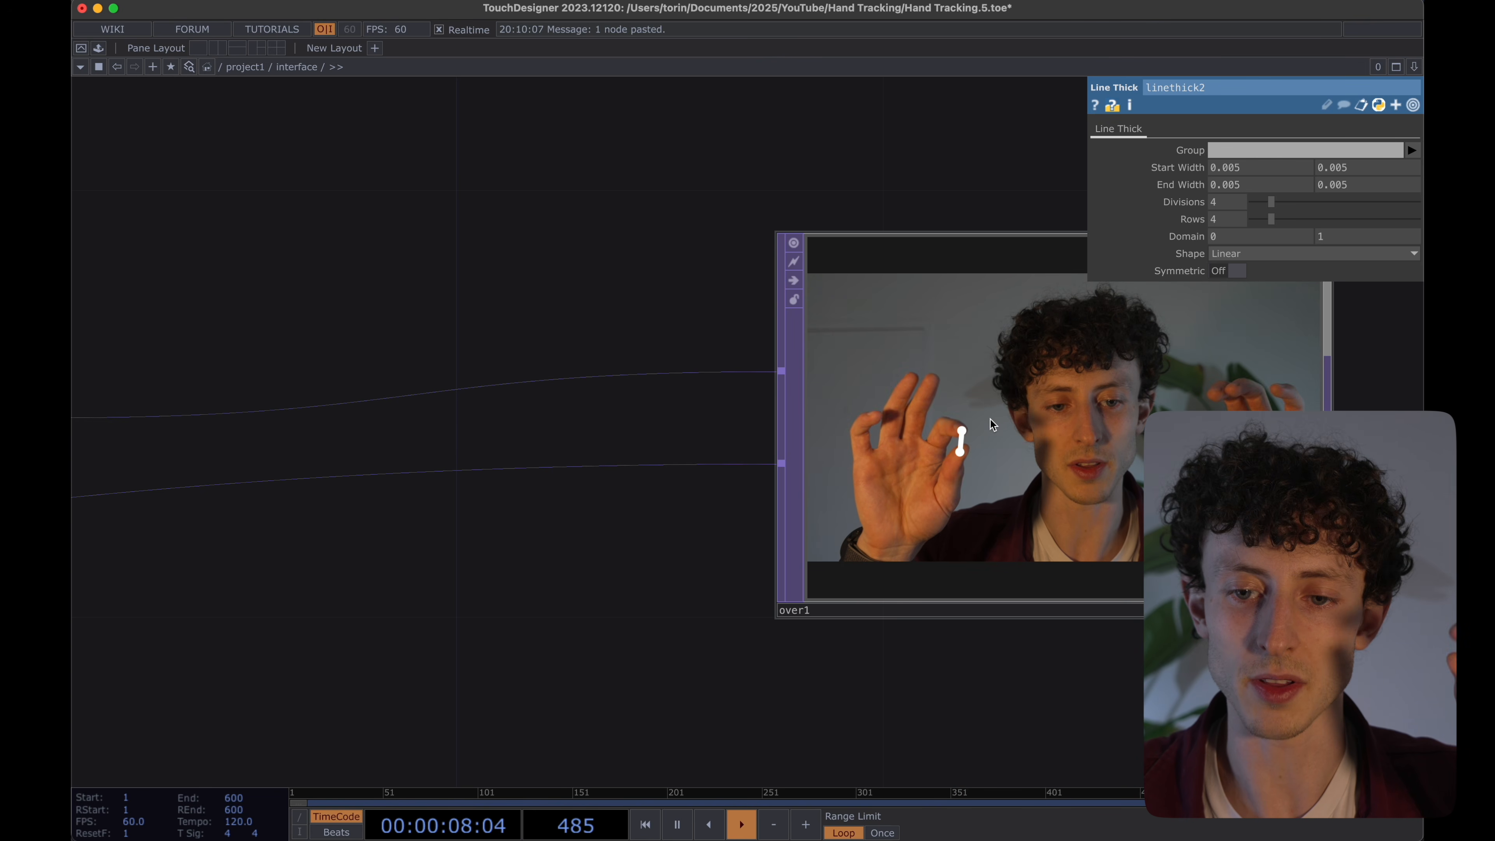
{"action": "scroll", "coordinate": [994, 424], "scroll_direction": "down", "scroll_amount": 2}
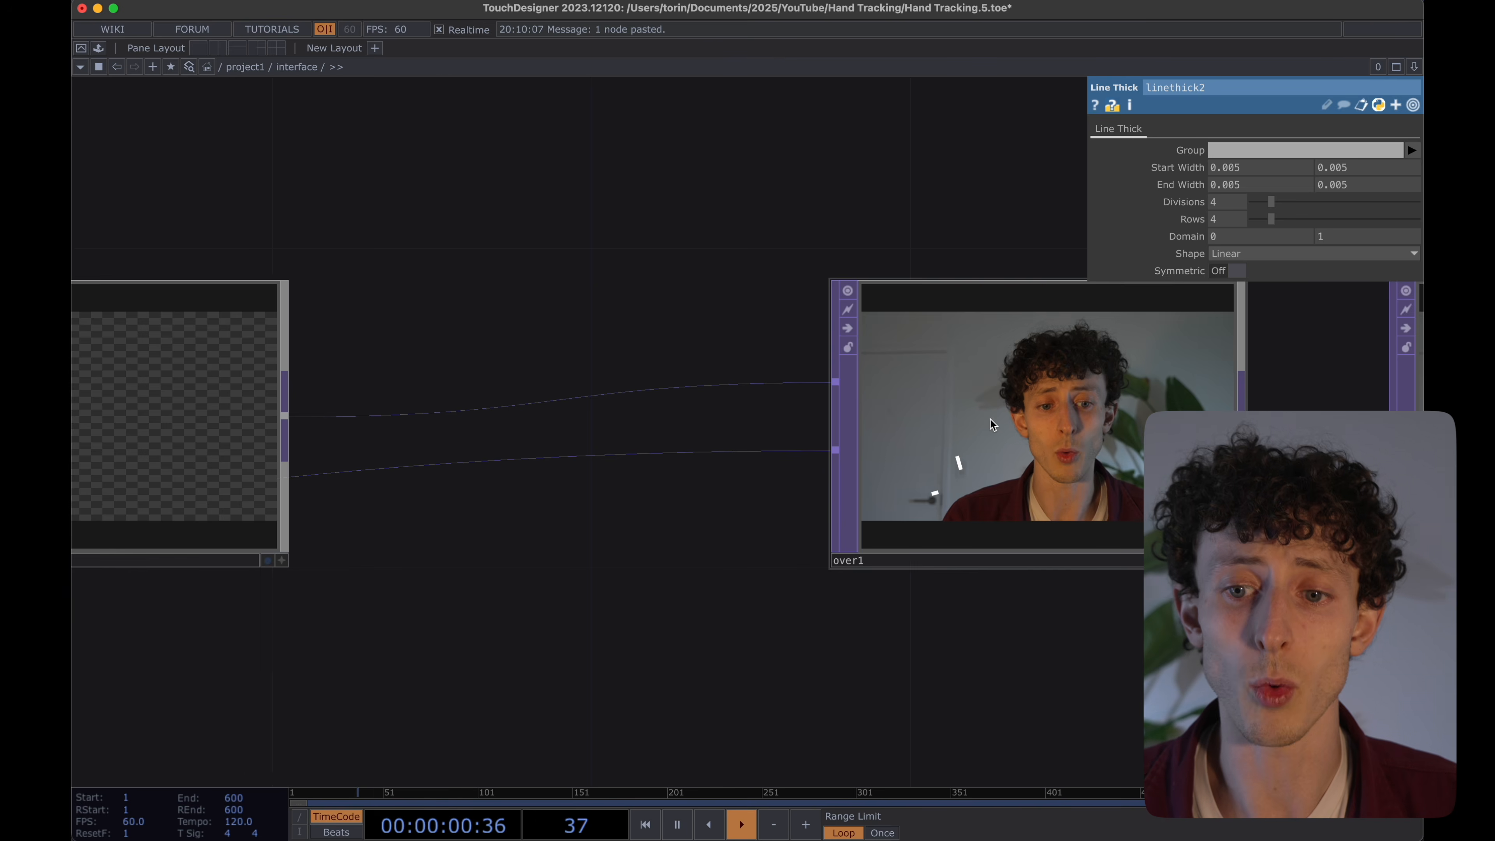
{"action": "scroll", "coordinate": [875, 310], "scroll_direction": "down", "scroll_amount": 5}
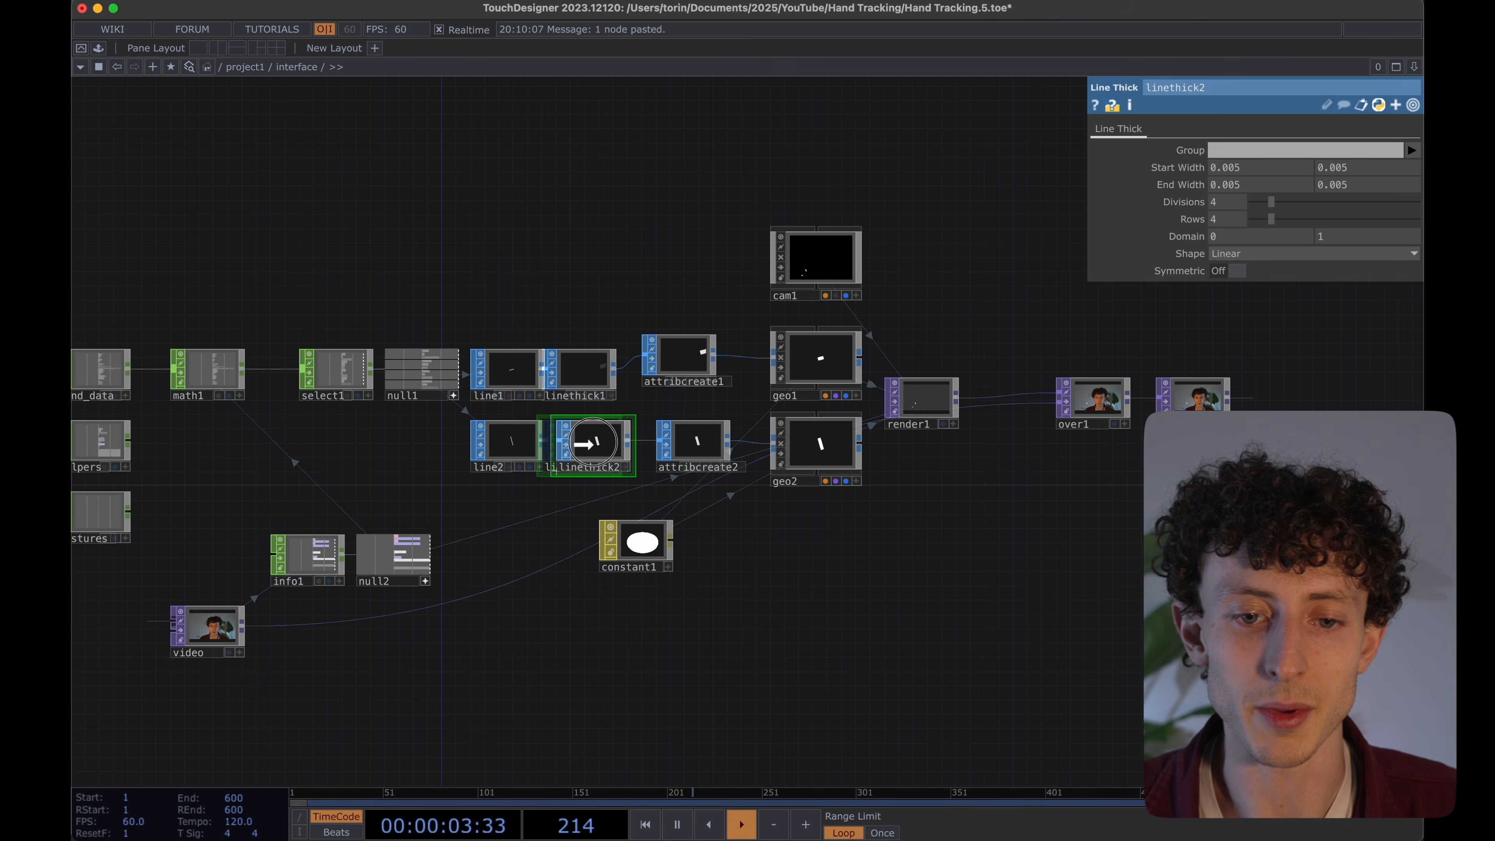
{"action": "left_click", "coordinate": [592, 443]}
{"action": "left_click_drag", "start_coordinate": [667, 361], "coordinate": [616, 372]}
{"action": "left_click_drag", "start_coordinate": [567, 322], "coordinate": [764, 320]}
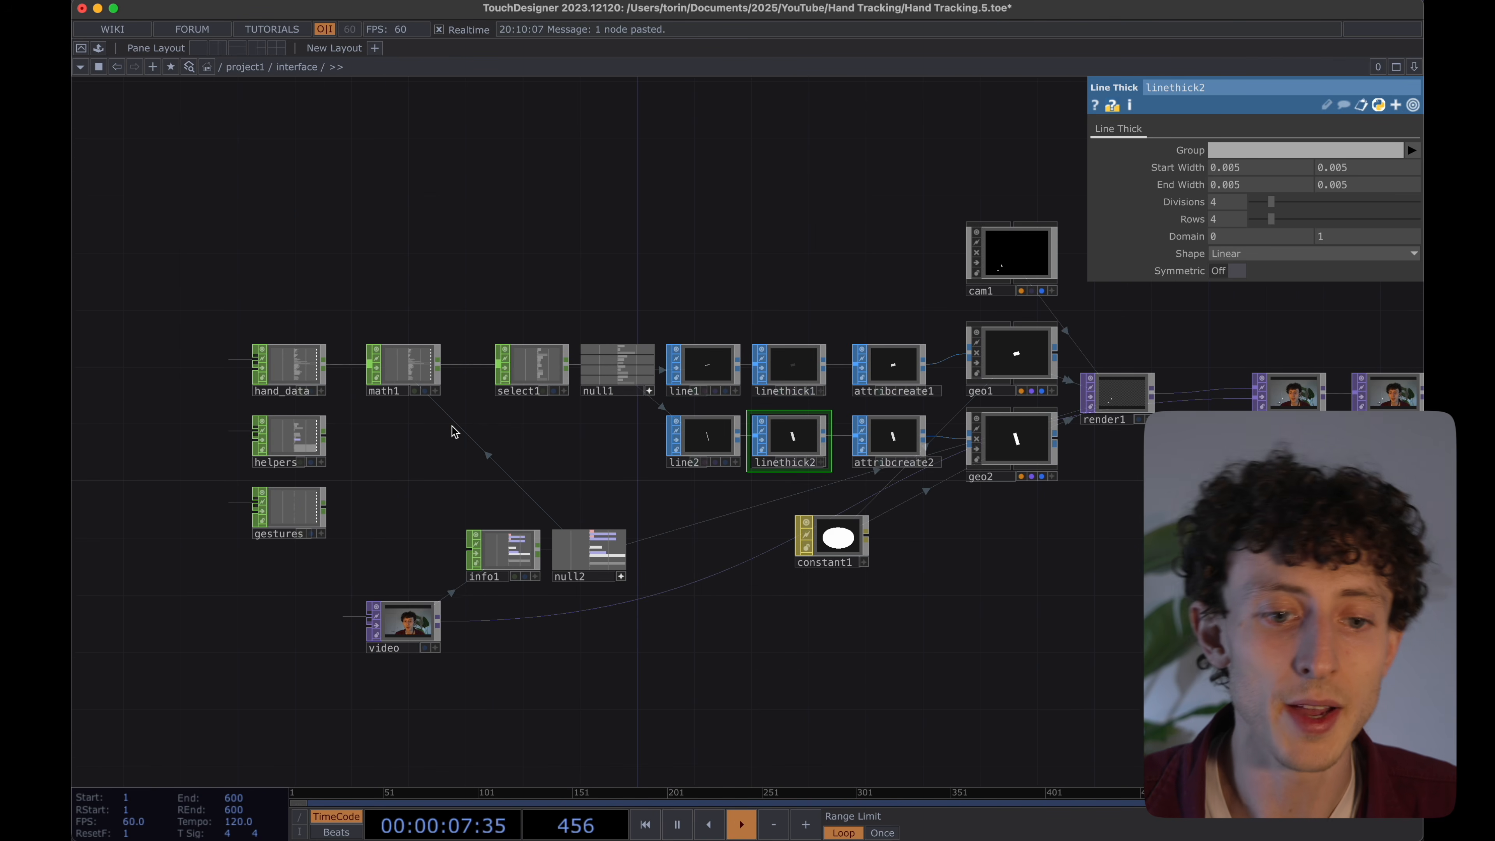
Duplicate math1 to process the helpers output instead of hand_data, and add a Null CHOP after the copy.
{"action": "scroll", "coordinate": [451, 424], "scroll_direction": "up", "scroll_amount": 3}
{"action": "left_click", "coordinate": [391, 357]}
{"action": "scroll", "coordinate": [230, 447], "scroll_direction": "up", "scroll_amount": 5}
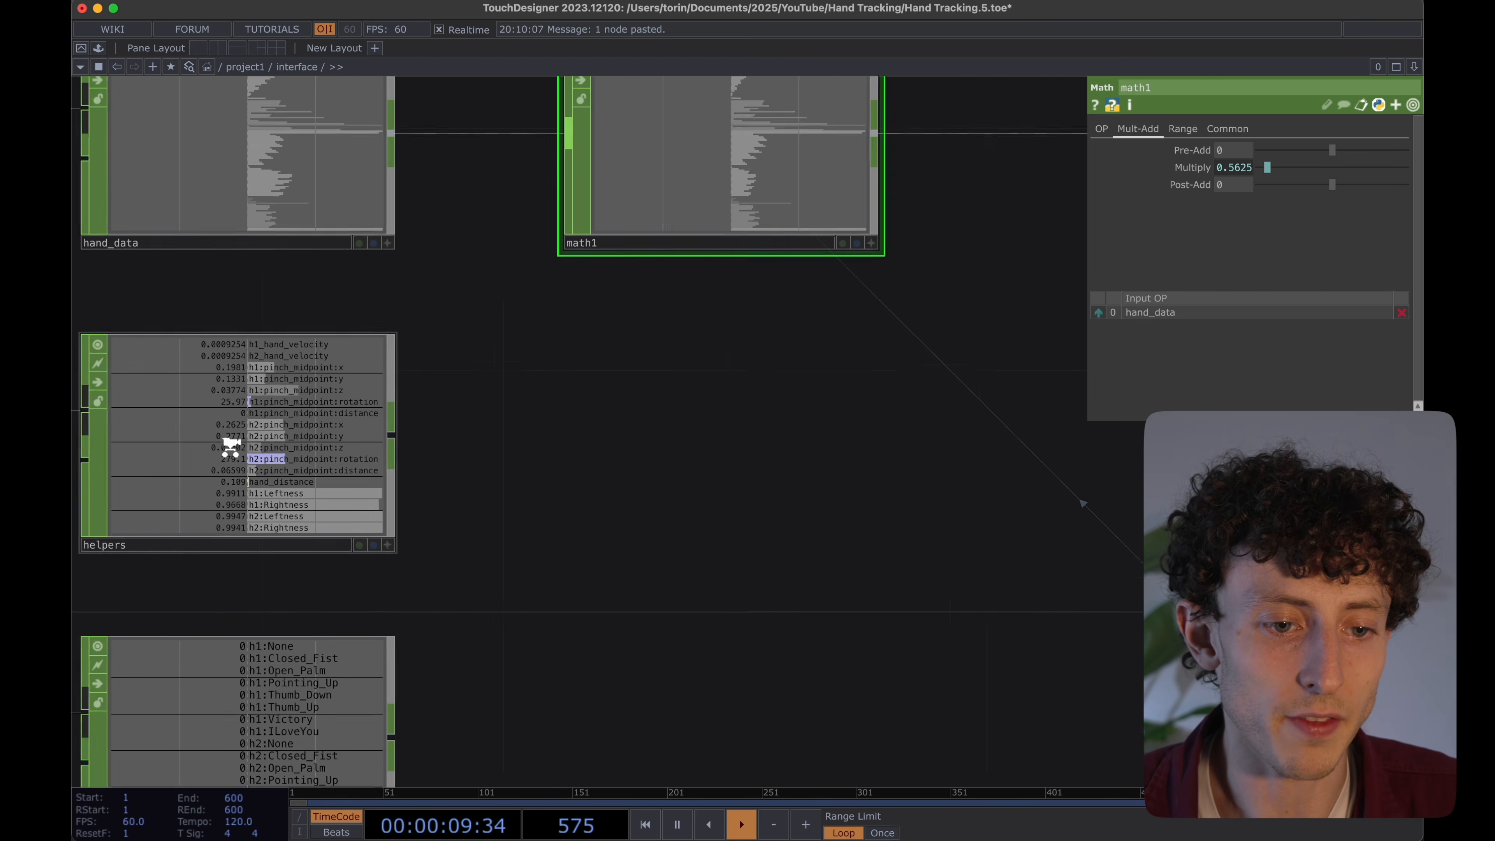
{"action": "scroll", "coordinate": [227, 445], "scroll_direction": "down", "scroll_amount": 3}
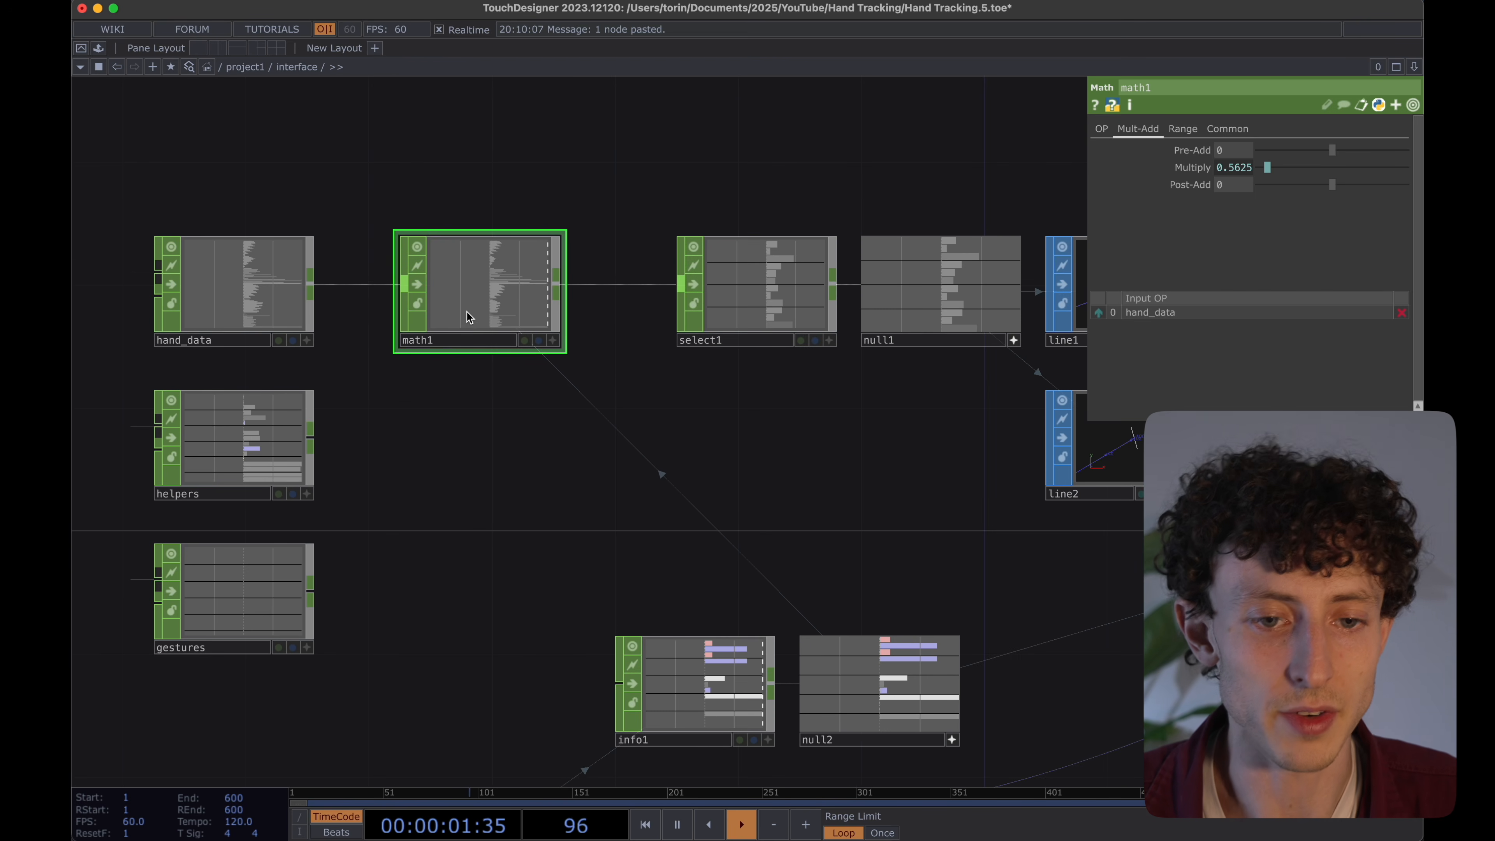
{"action": "key", "text": "ctrl+c"}
{"action": "key", "text": "ctrl+v"}
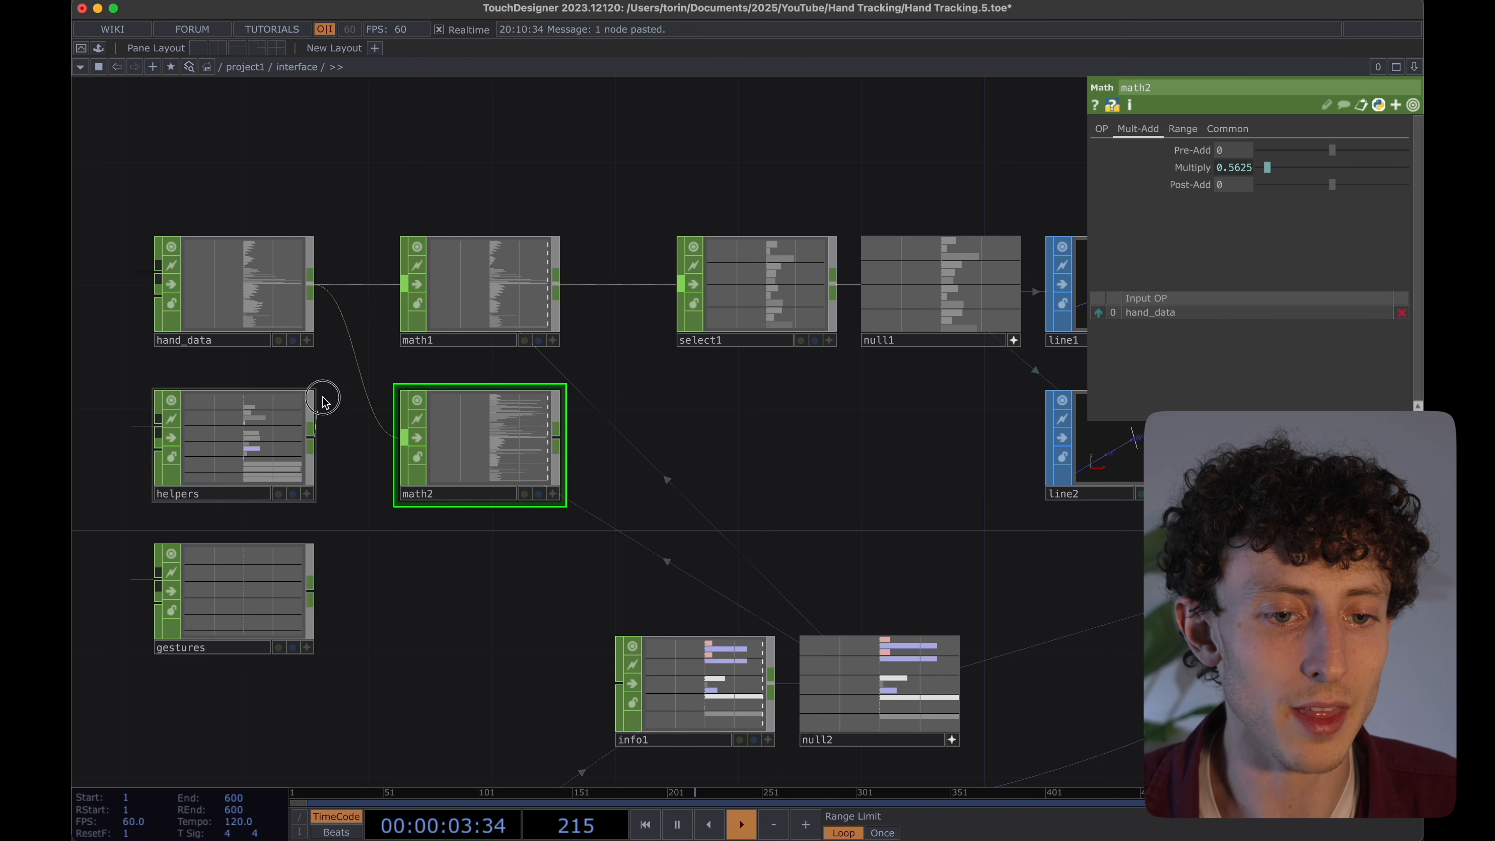
{"action": "left_click_drag", "start_coordinate": [353, 364], "coordinate": [356, 361]}
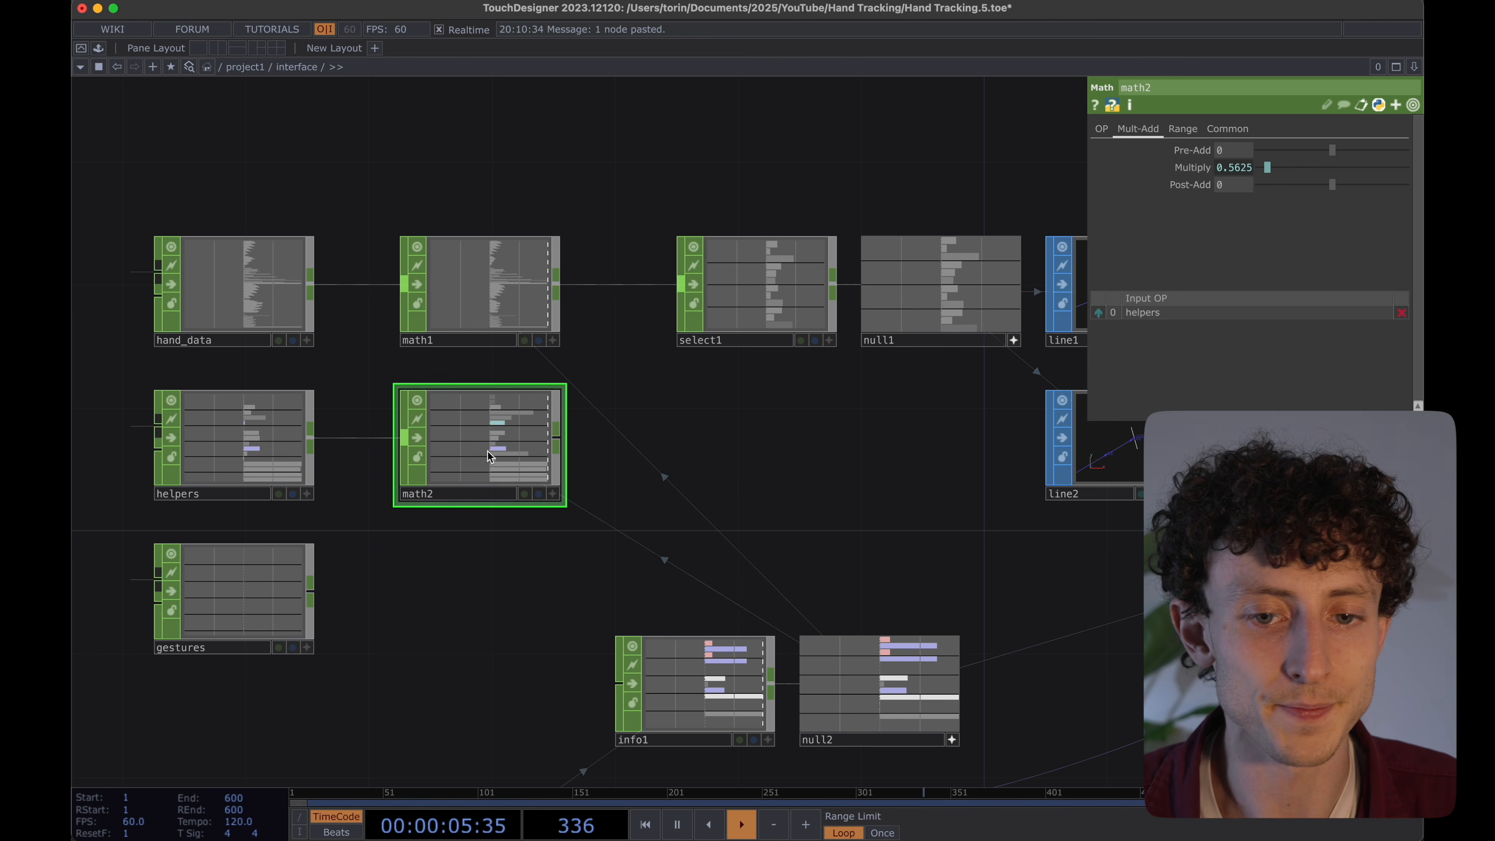
{"action": "key", "text": "alt+n"}
{"action": "left_click", "coordinate": [742, 445]}
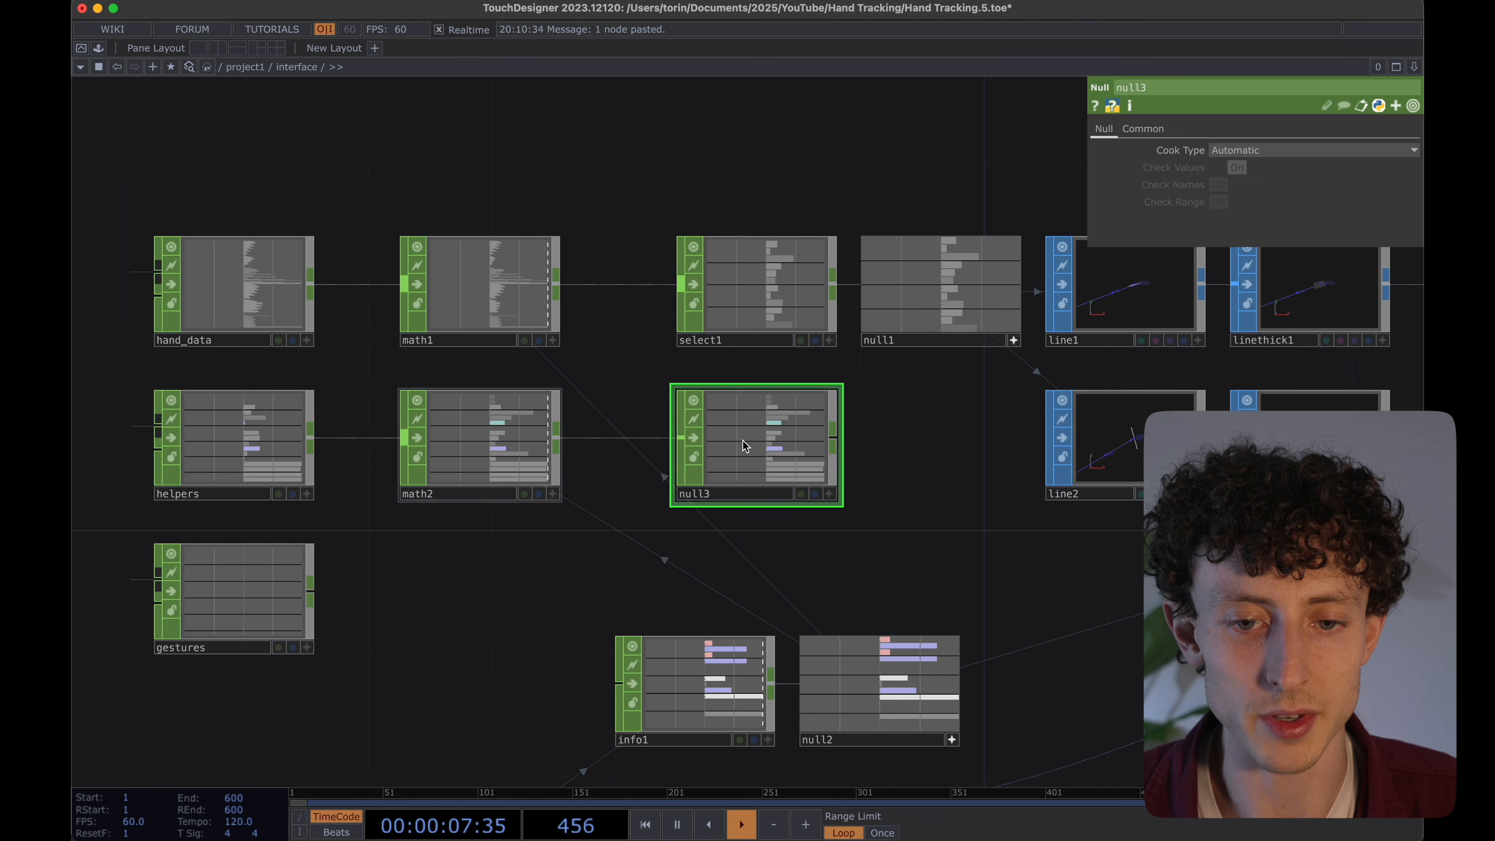
Review the helpers, math2 and null3 chain and follow the network through geo1, geo2 and render1 to over1.
{"action": "left_click", "coordinate": [678, 534]}
{"action": "left_click", "coordinate": [486, 480]}
{"action": "left_click", "coordinate": [271, 438]}
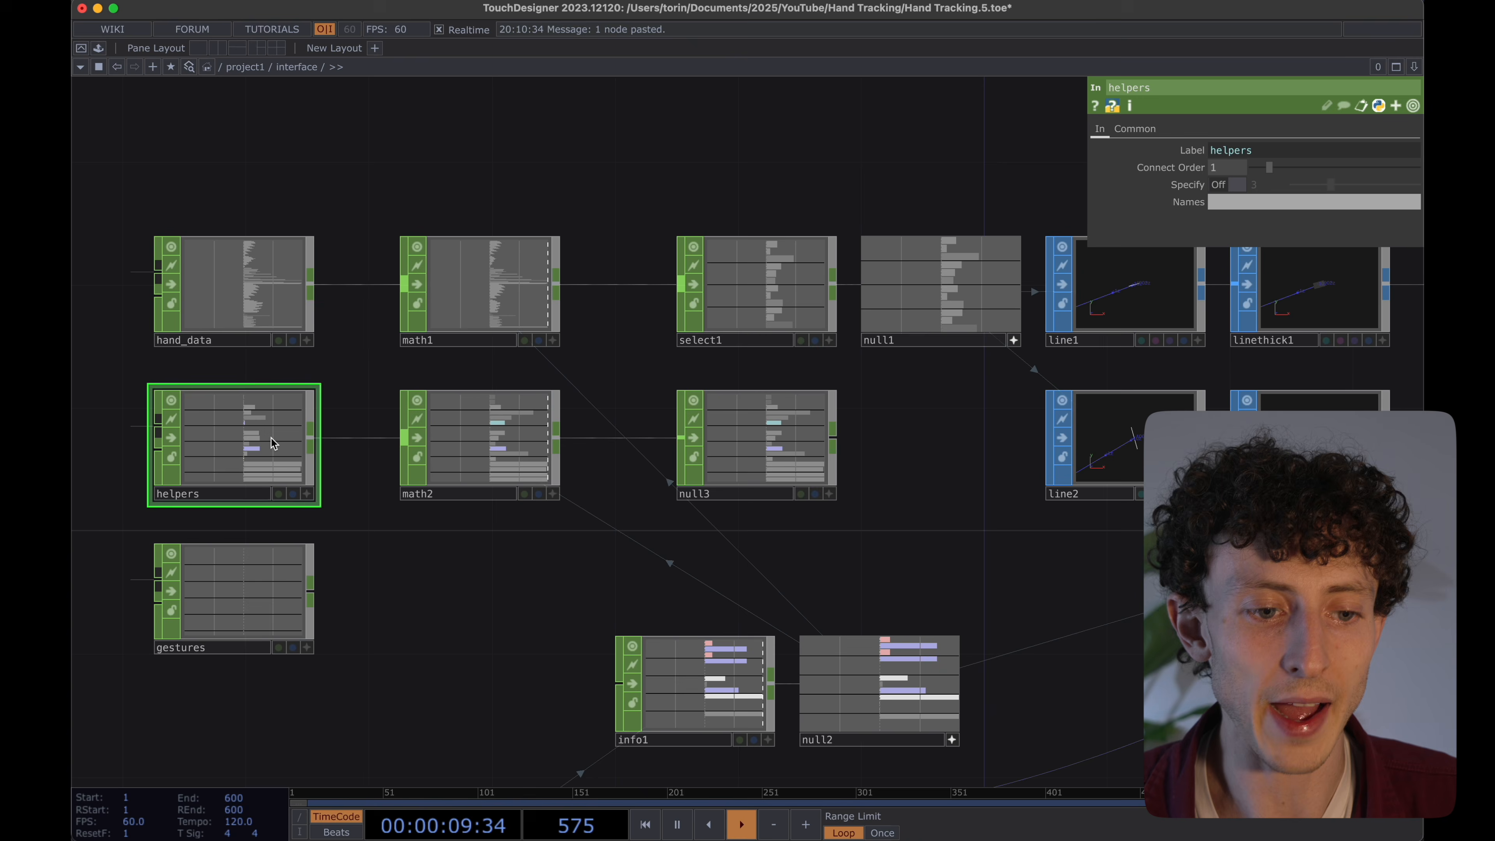
{"action": "left_click_drag", "start_coordinate": [528, 592], "coordinate": [370, 594]}
{"action": "left_click", "coordinate": [571, 458]}
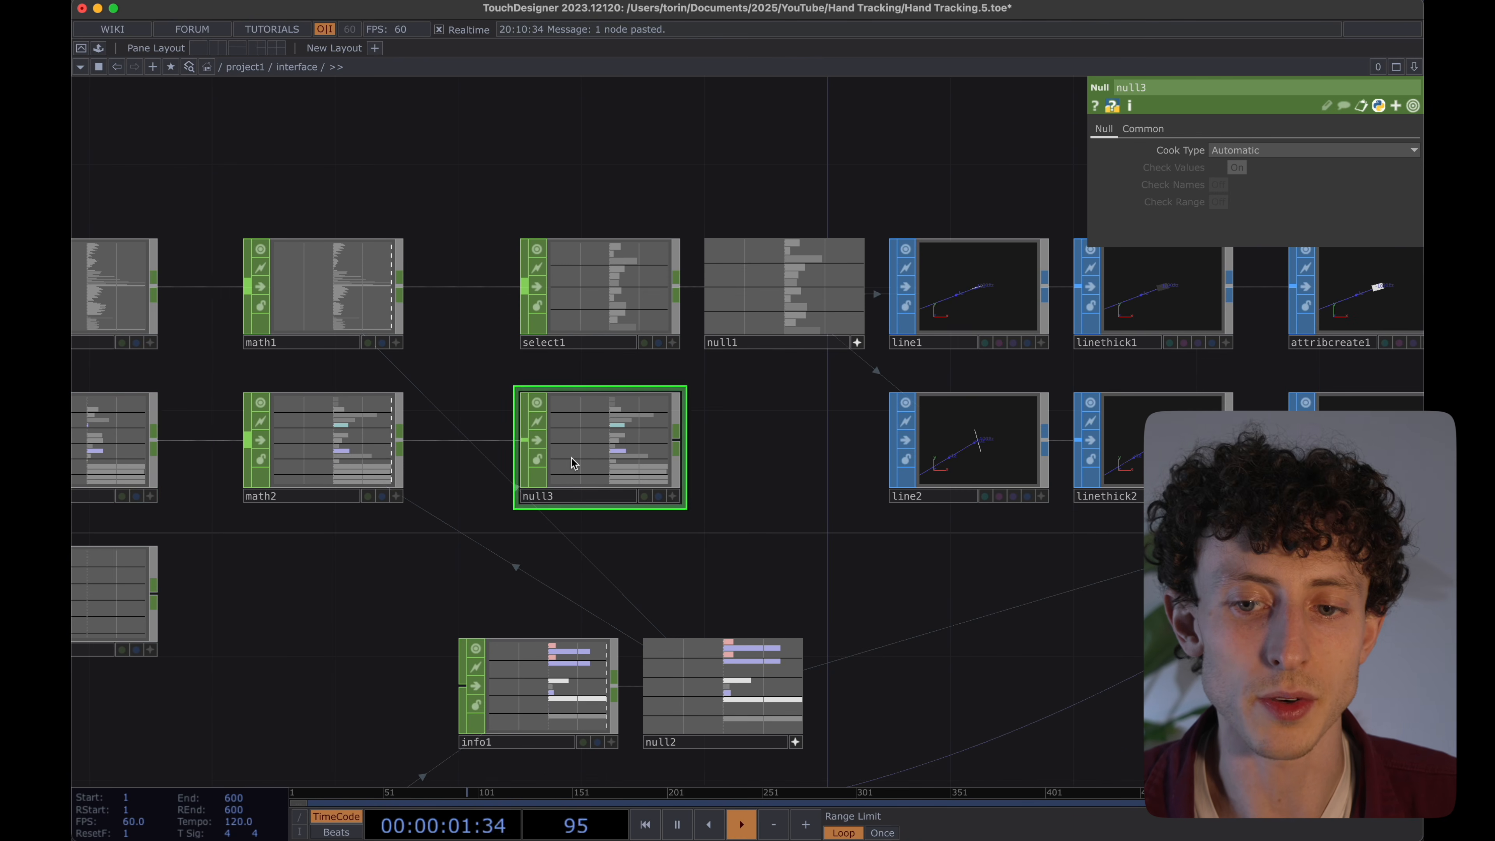
{"action": "left_click_drag", "start_coordinate": [808, 537], "coordinate": [459, 508]}
{"action": "scroll", "coordinate": [709, 537], "scroll_direction": "down", "scroll_amount": 3}
{"action": "scroll", "coordinate": [709, 537], "scroll_direction": "down", "scroll_amount": 2}
{"action": "left_click_drag", "start_coordinate": [898, 571], "coordinate": [659, 571]}
{"action": "scroll", "coordinate": [801, 571], "scroll_direction": "down", "scroll_amount": 3}
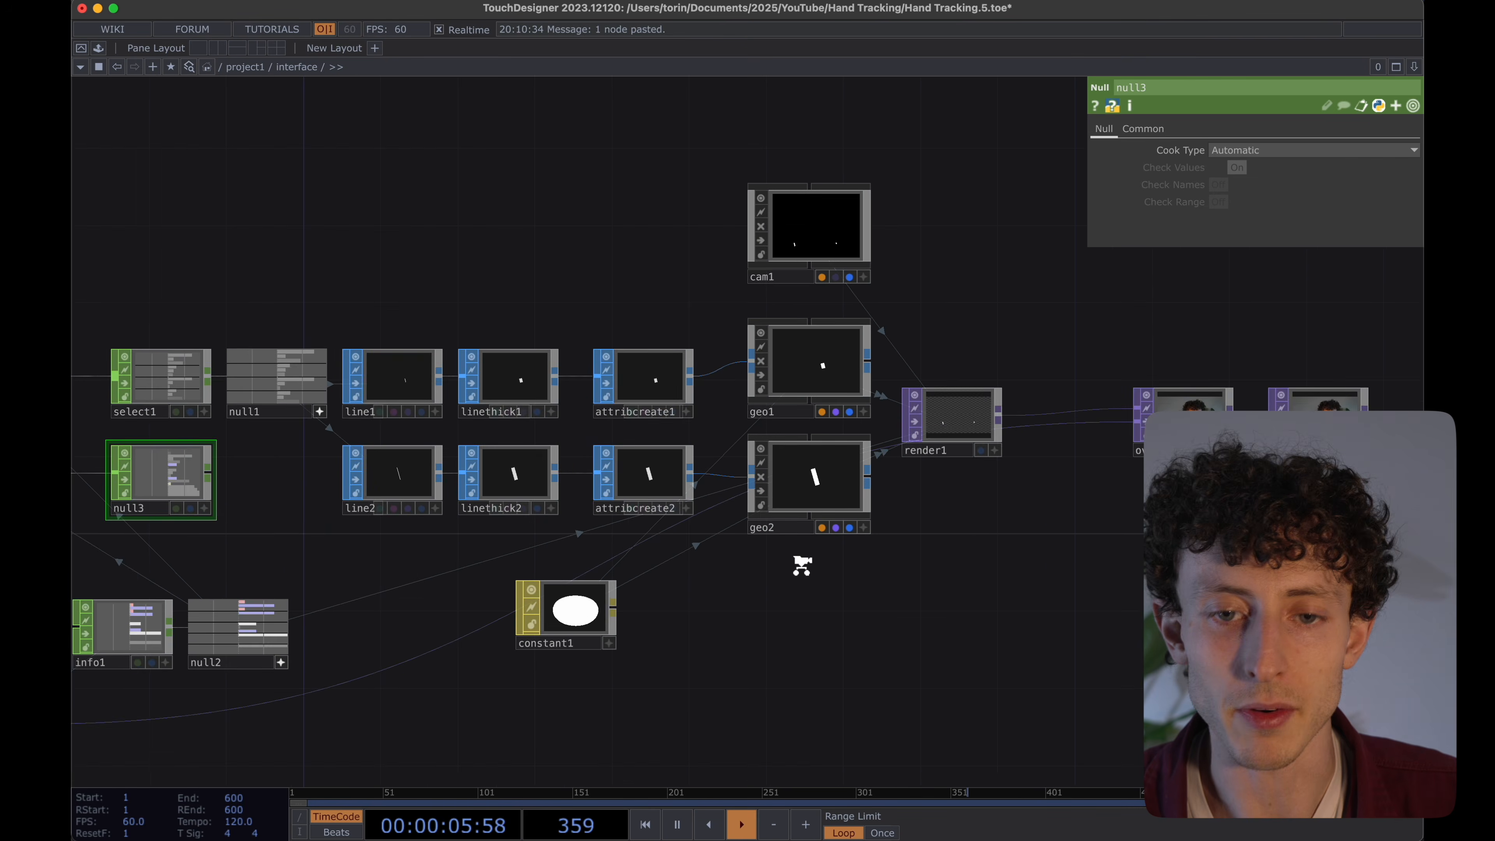
{"action": "left_click_drag", "start_coordinate": [768, 610], "coordinate": [591, 628]}
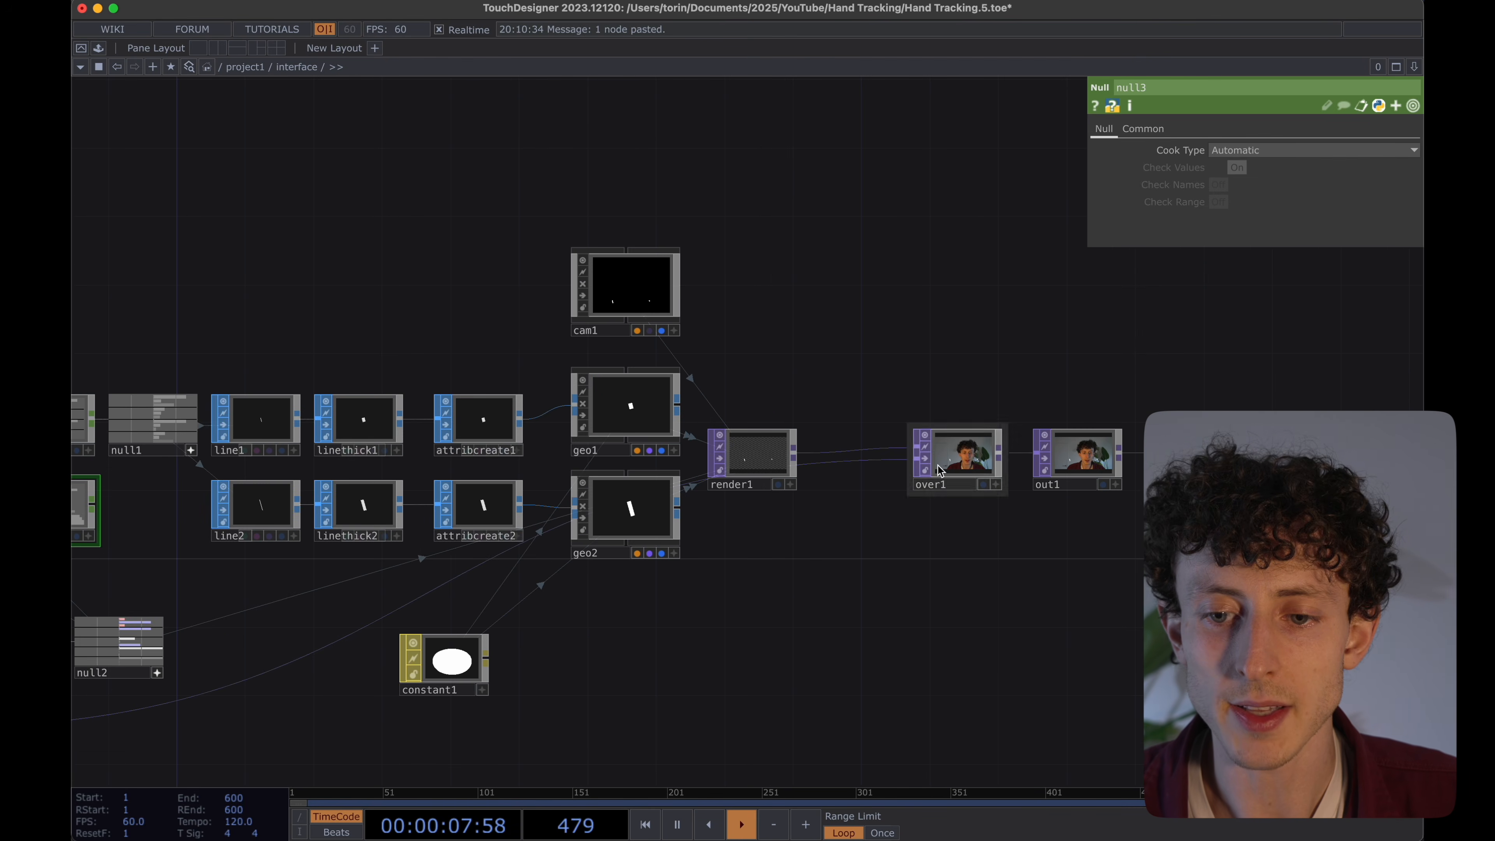
Save the project.
{"action": "scroll", "coordinate": [959, 452], "scroll_direction": "up", "scroll_amount": 3}
{"action": "scroll", "coordinate": [959, 452], "scroll_direction": "up", "scroll_amount": 1}
{"action": "key", "text": "super+s"}
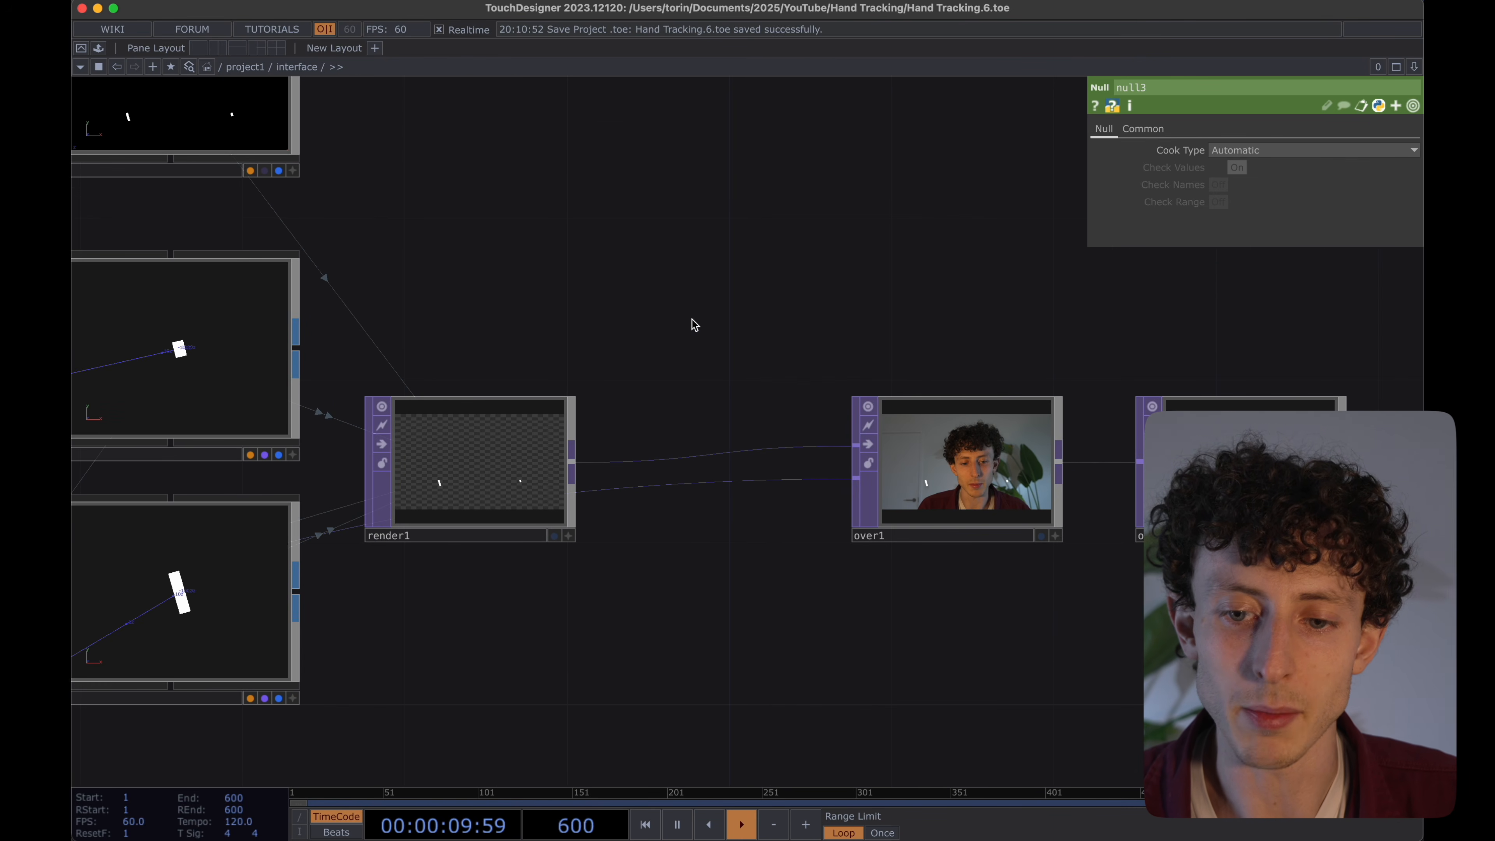
Add a Geo Text COMP beside cam1 and position it above render1.
{"action": "left_click_drag", "start_coordinate": [694, 324], "coordinate": [953, 317]}
{"action": "scroll", "coordinate": [954, 317], "scroll_direction": "down", "scroll_amount": 1}
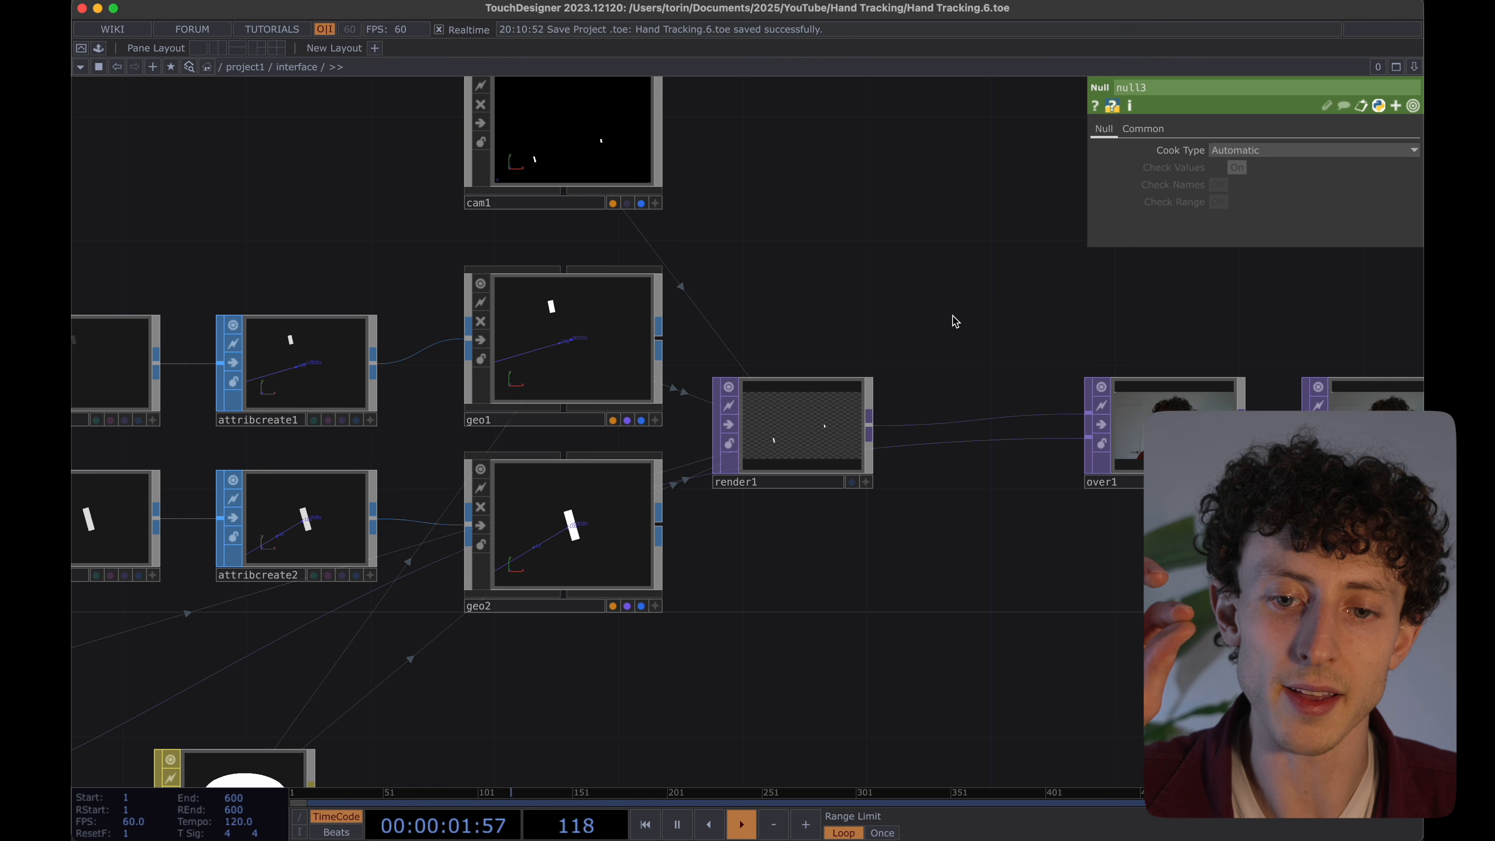
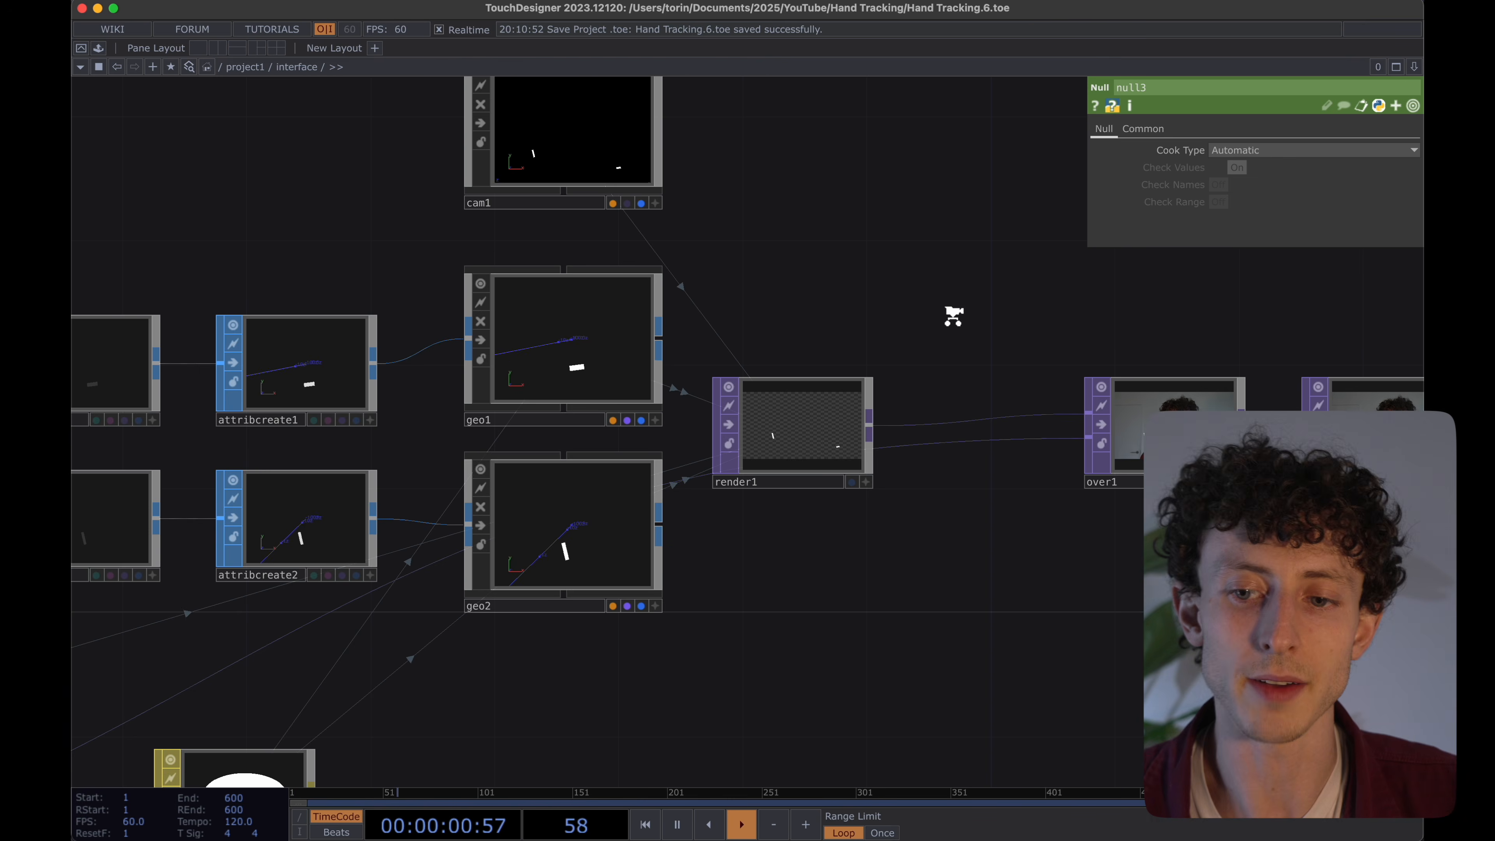
{"action": "scroll", "coordinate": [953, 316], "scroll_direction": "down", "scroll_amount": 2}
{"action": "left_click_drag", "start_coordinate": [954, 314], "coordinate": [697, 445]}
{"action": "double_click", "coordinate": [625, 334]}
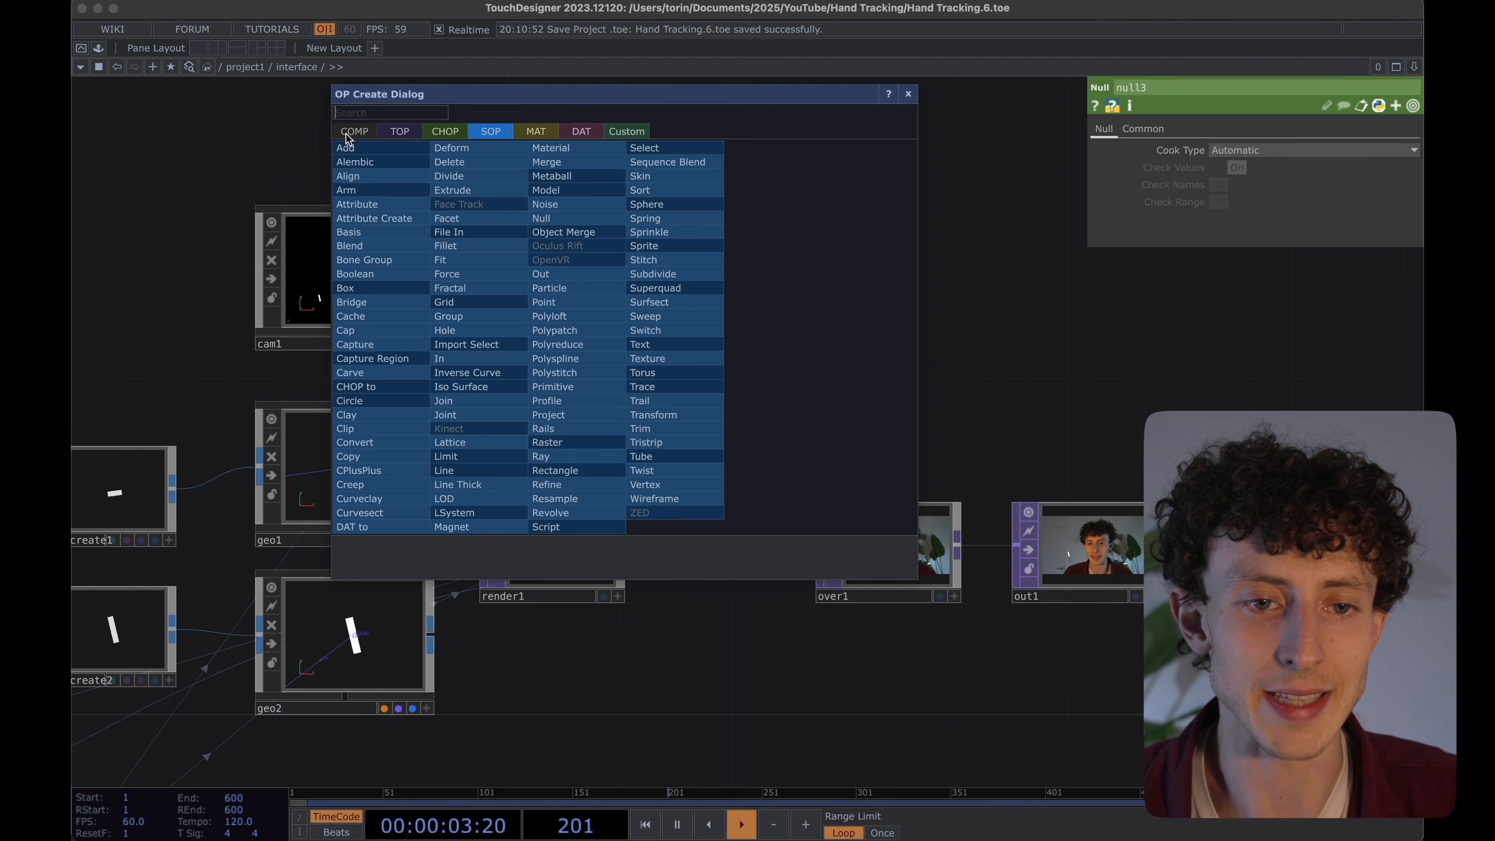
{"action": "left_click", "coordinate": [346, 135]}
{"action": "type", "text": "ge"}
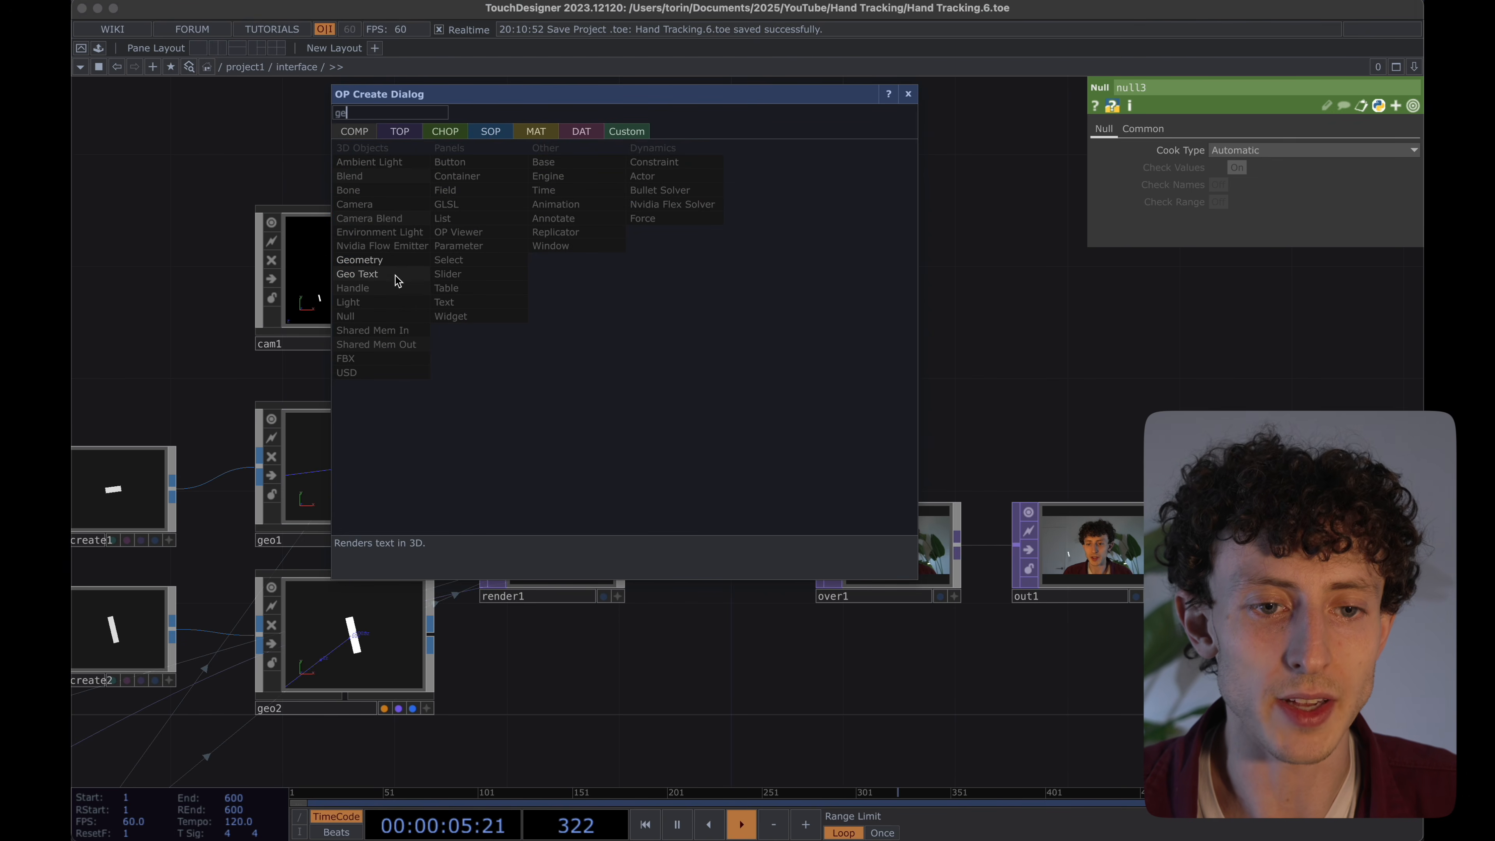
{"action": "left_click", "coordinate": [394, 277]}
{"action": "left_click", "coordinate": [768, 282]}
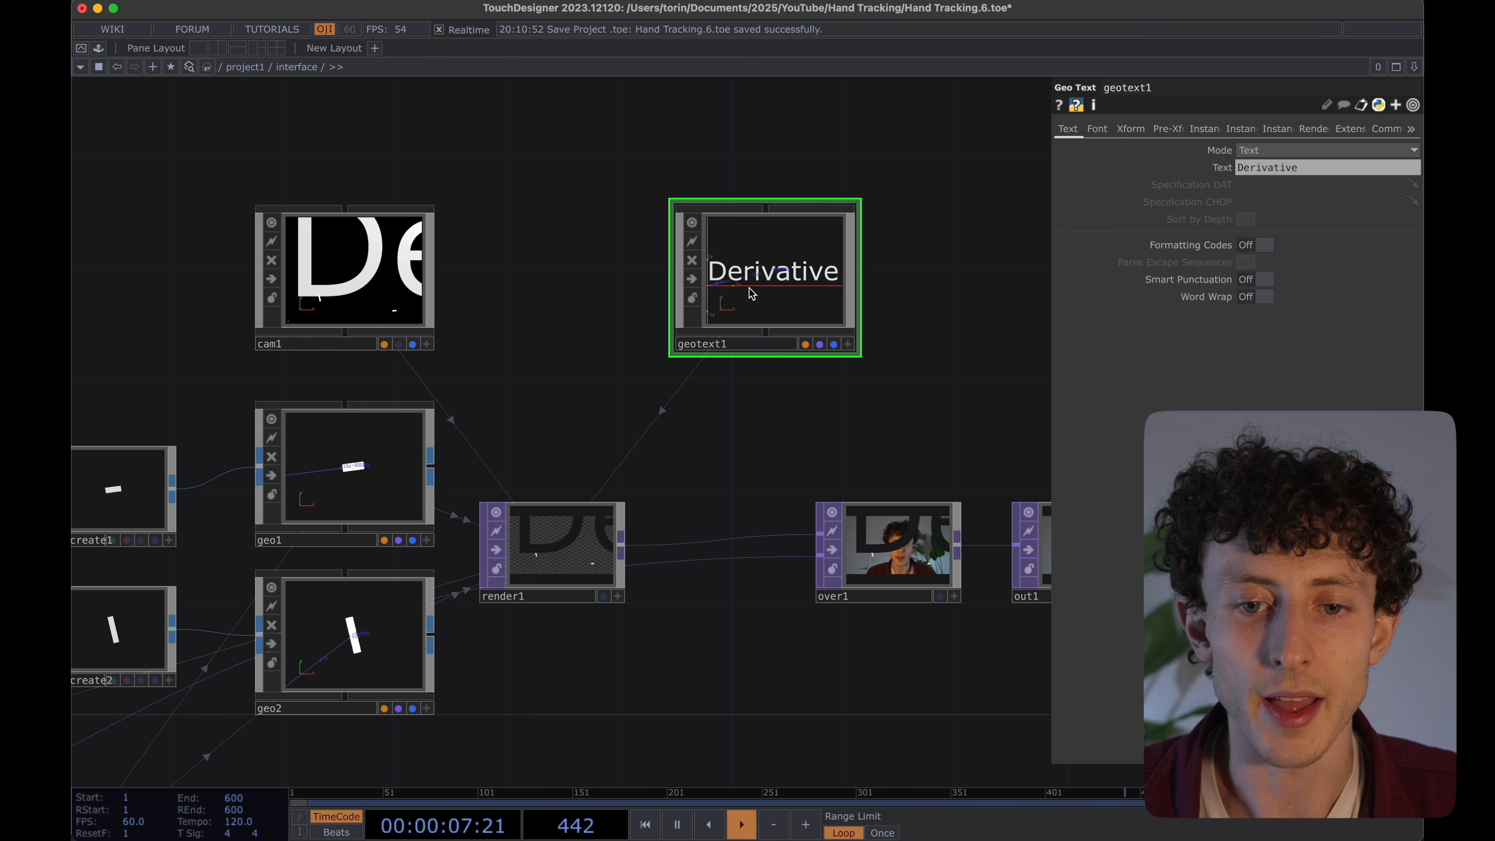
{"action": "left_click_drag", "start_coordinate": [941, 290], "coordinate": [935, 329]}
{"action": "scroll", "coordinate": [827, 311], "scroll_direction": "up", "scroll_amount": 1}
{"action": "left_click_drag", "start_coordinate": [810, 318], "coordinate": [774, 319]}
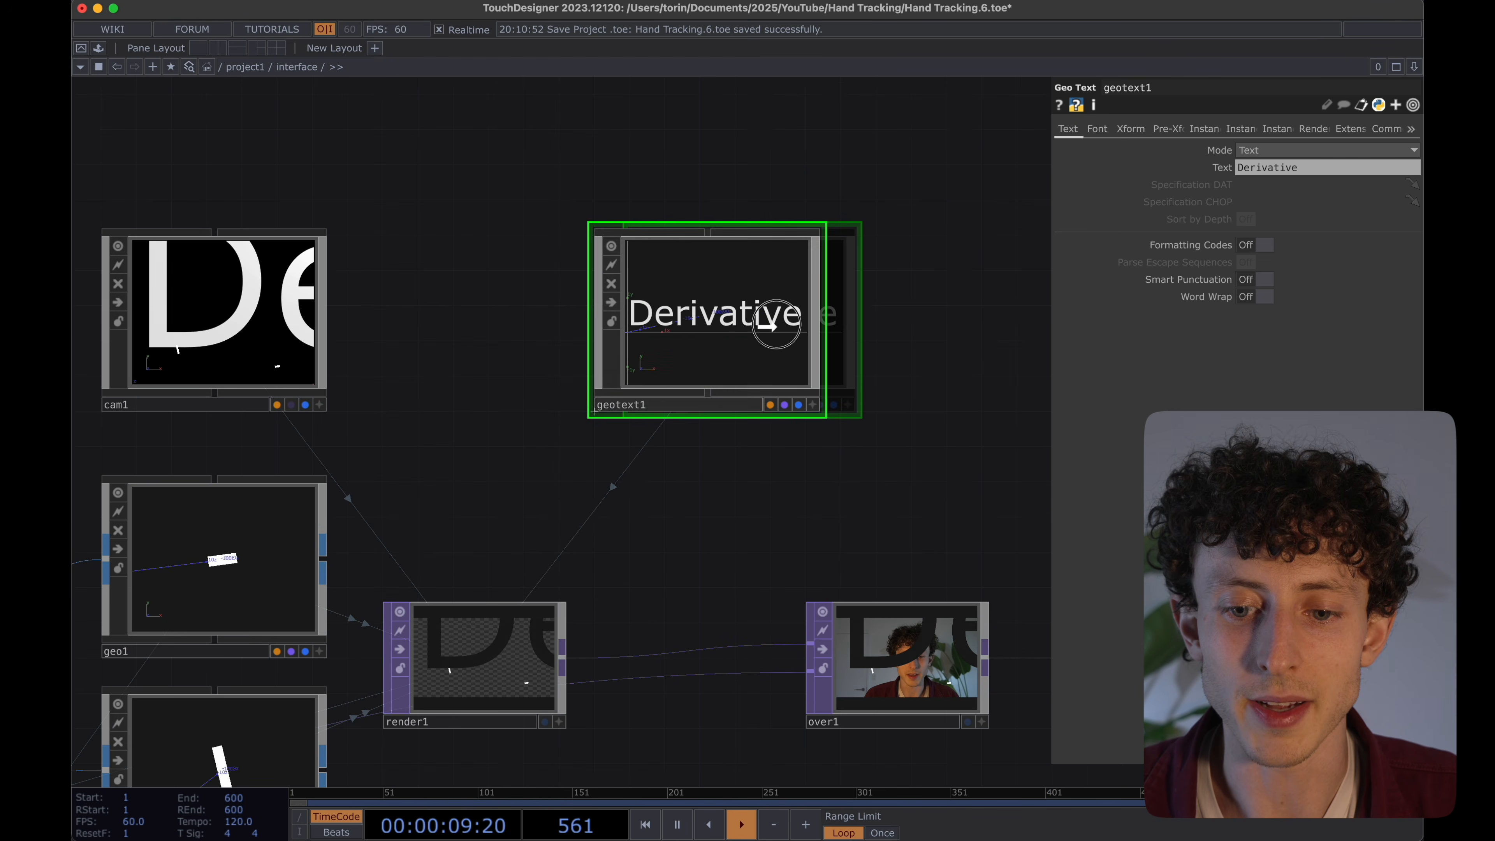
Set geotext1's font size to 0.05 and check the text's size in over1.
{"action": "left_click", "coordinate": [1279, 165]}
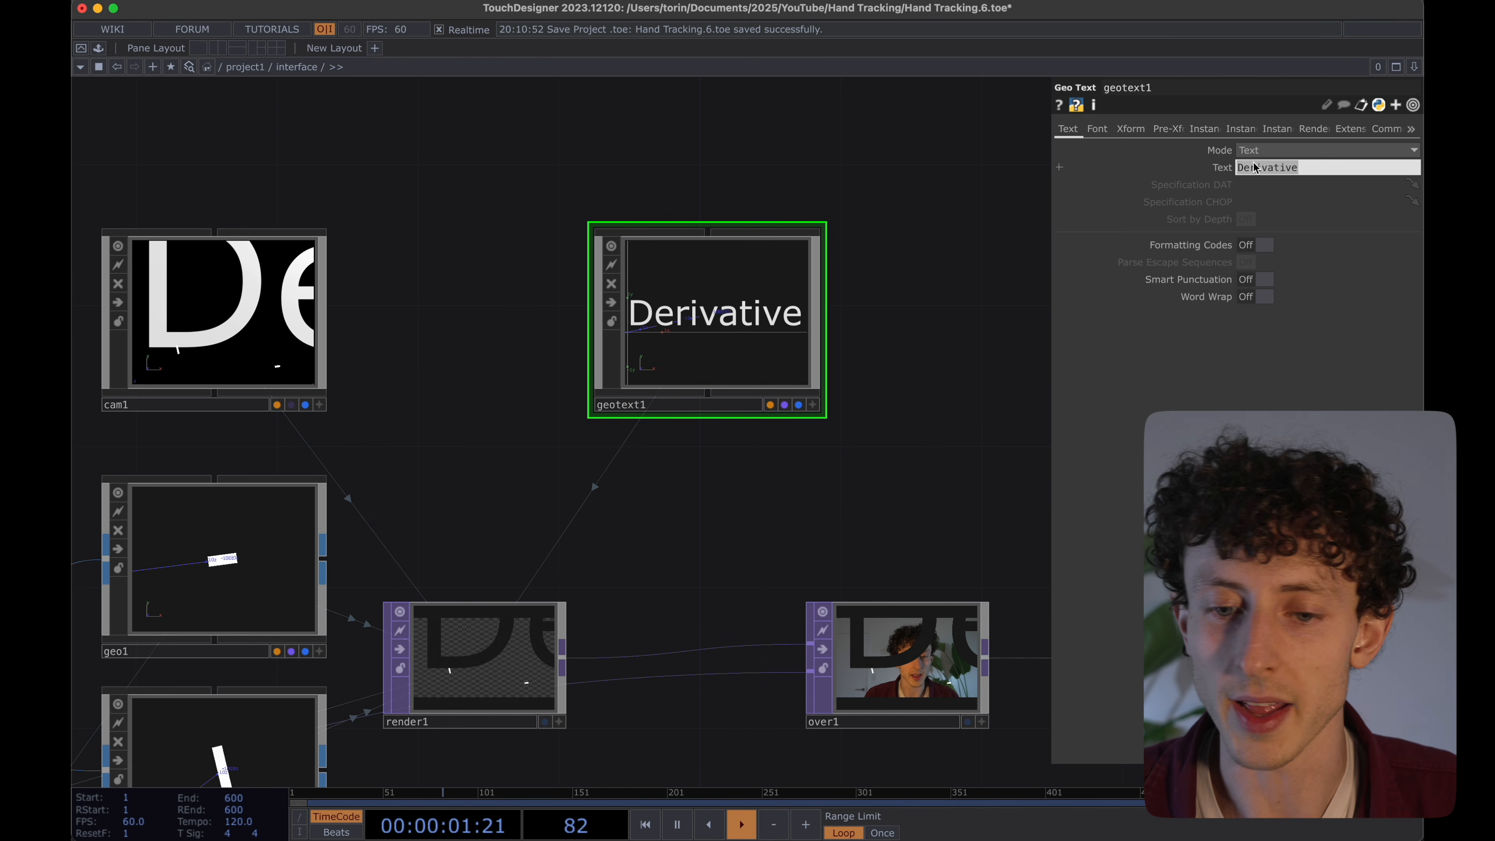
{"action": "left_click", "coordinate": [1096, 128]}
{"action": "left_click_drag", "start_coordinate": [1301, 236], "coordinate": [1285, 235]}
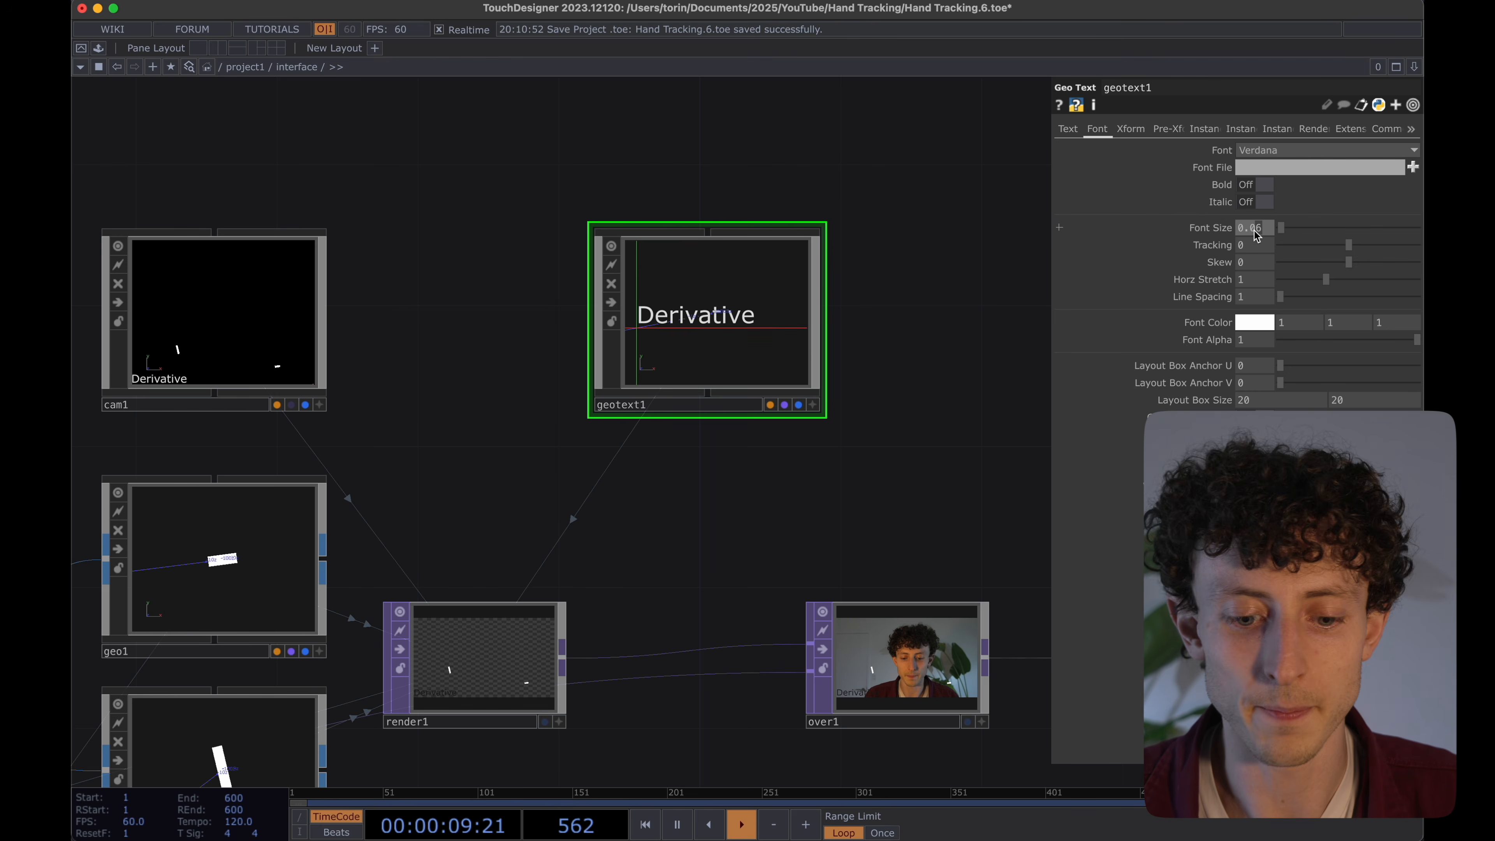
{"action": "scroll", "coordinate": [852, 703], "scroll_direction": "up", "scroll_amount": 5}
{"action": "scroll", "coordinate": [852, 704], "scroll_direction": "down", "scroll_amount": 6}
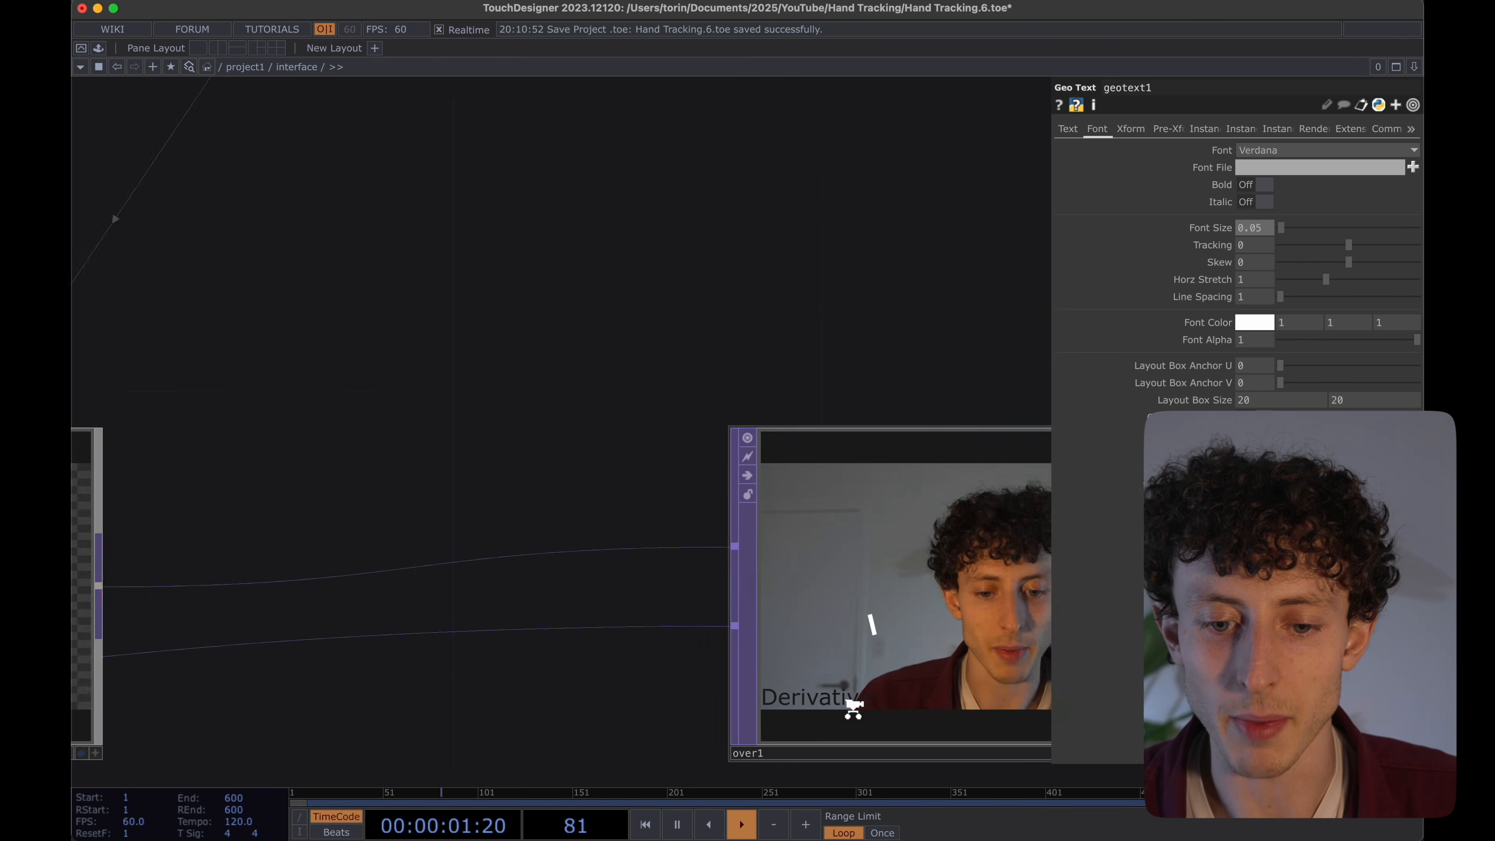
Add a Constant MAT above geotext1 and assign it as geotext1's Material.
{"action": "key", "text": "Tab"}
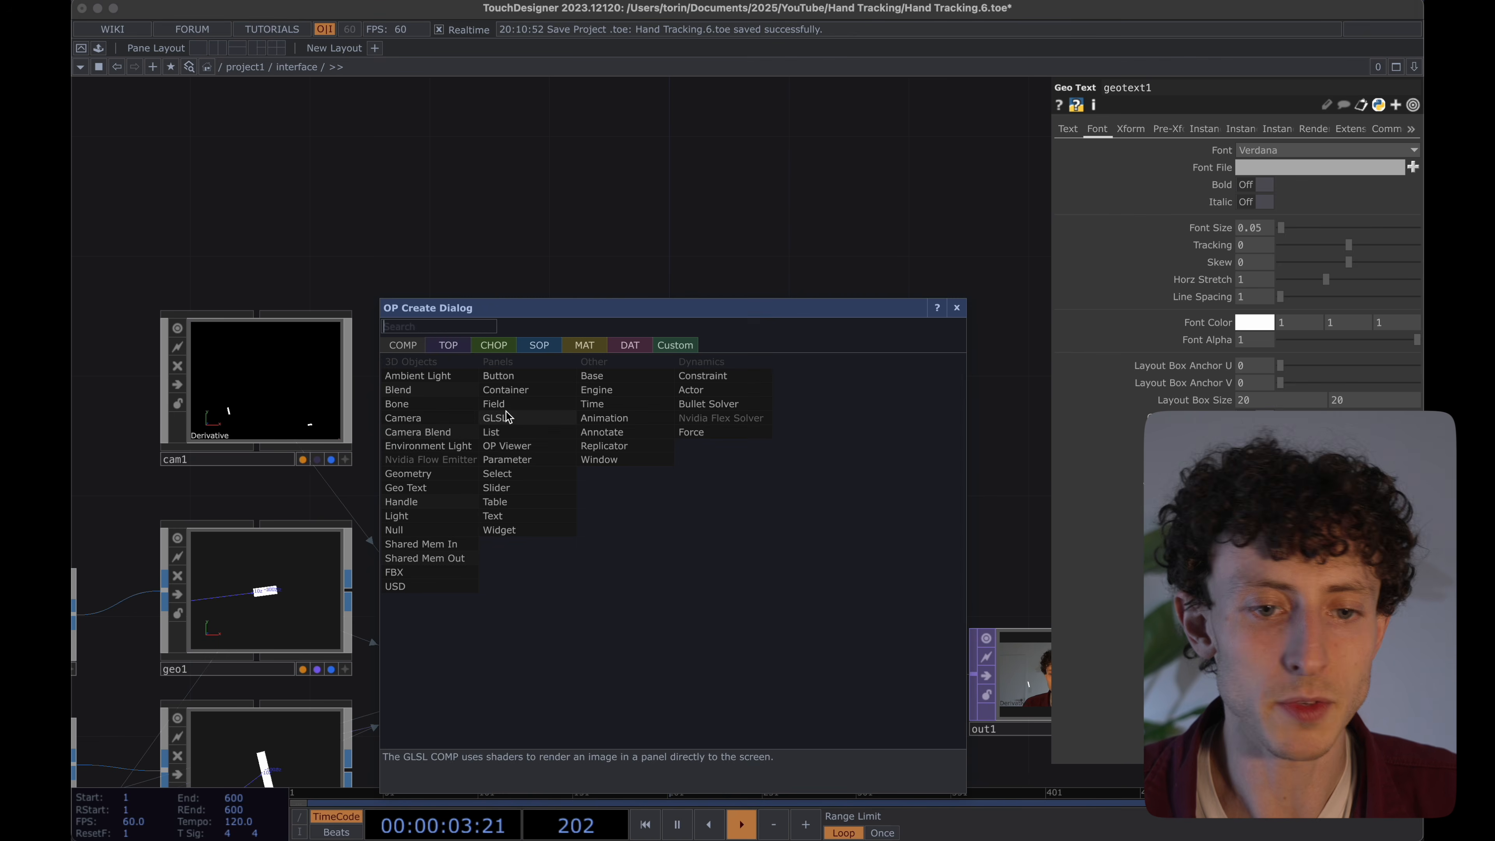
{"action": "left_click", "coordinate": [591, 348]}
{"action": "type", "text": "const"}
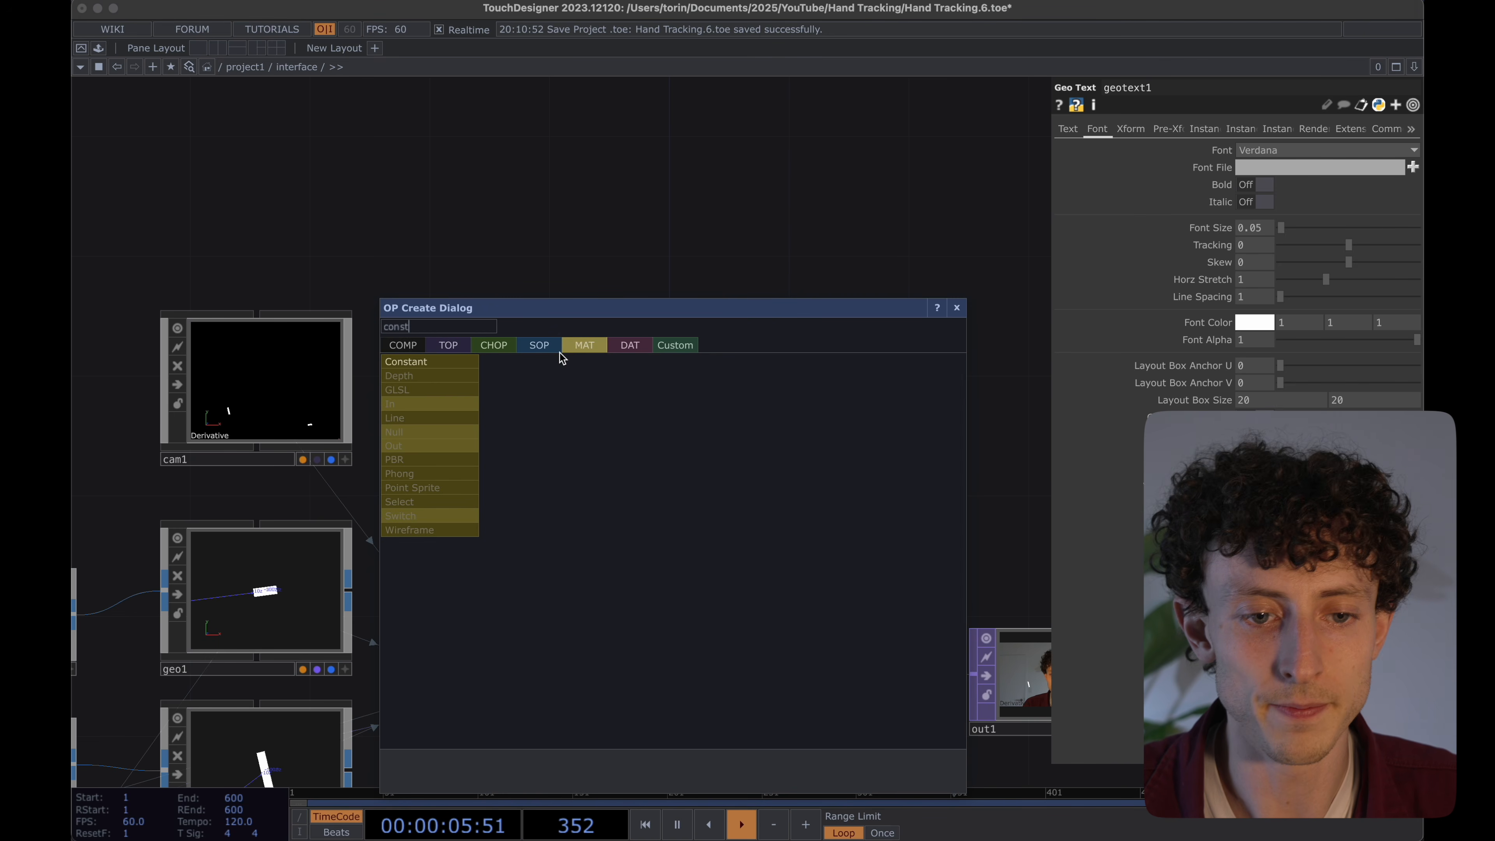
{"action": "key", "text": "Return"}
{"action": "left_click", "coordinate": [678, 236]}
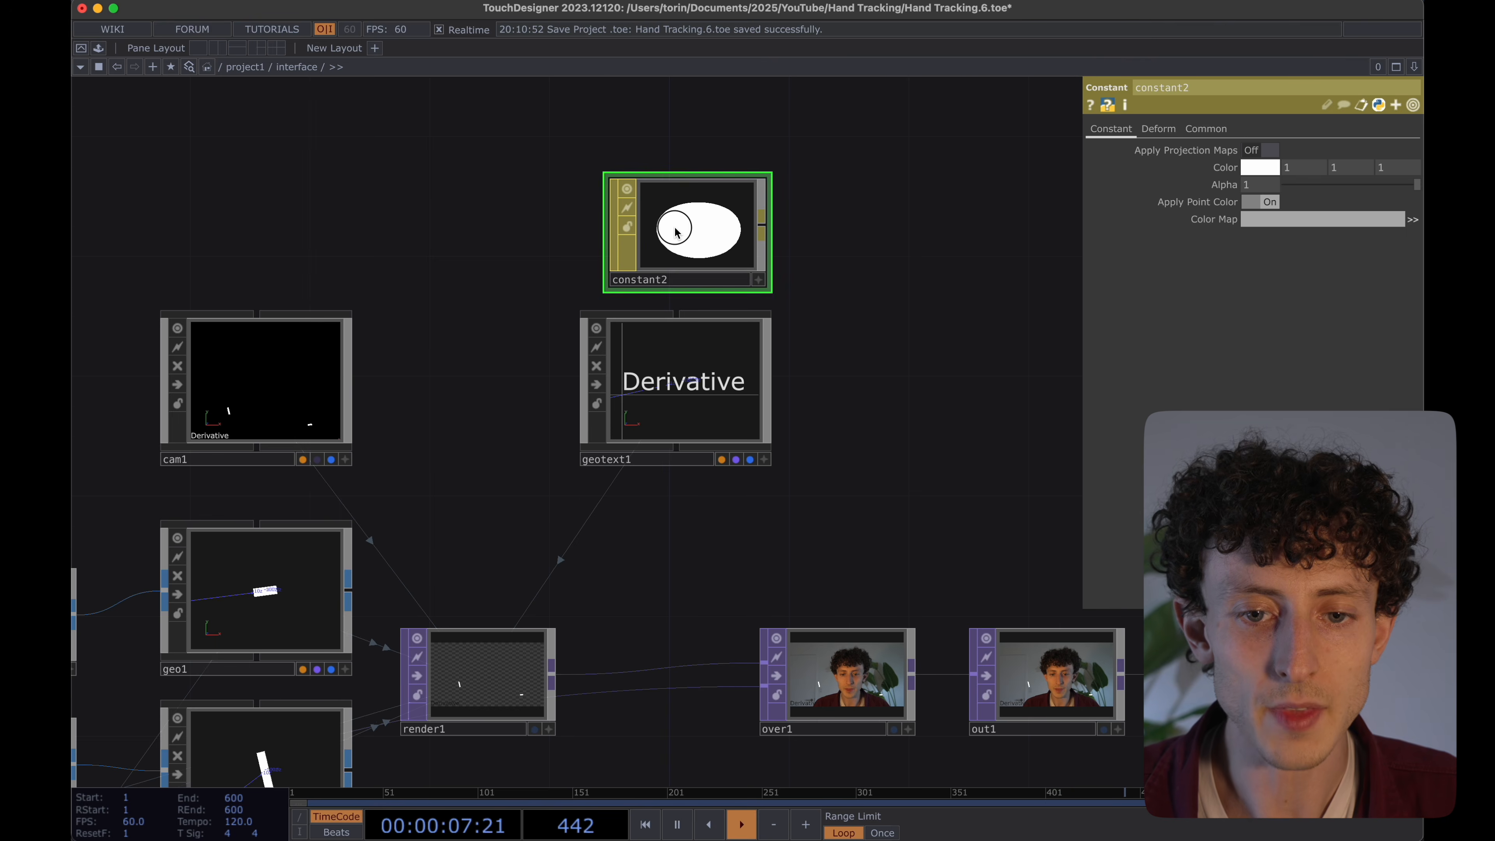
{"action": "left_click_drag", "start_coordinate": [677, 235], "coordinate": [675, 378]}
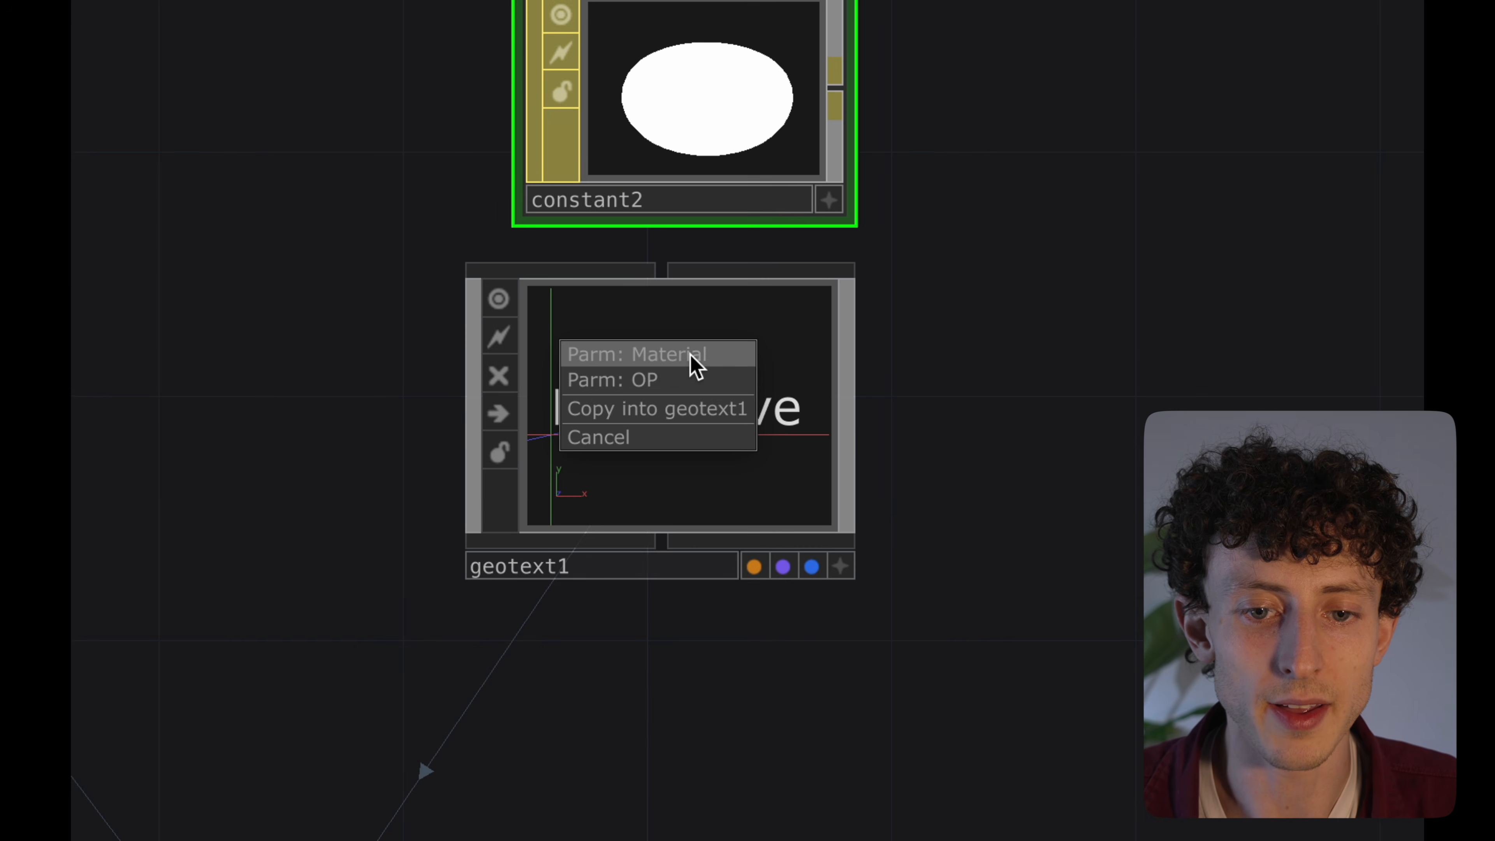
{"action": "left_click", "coordinate": [662, 355]}
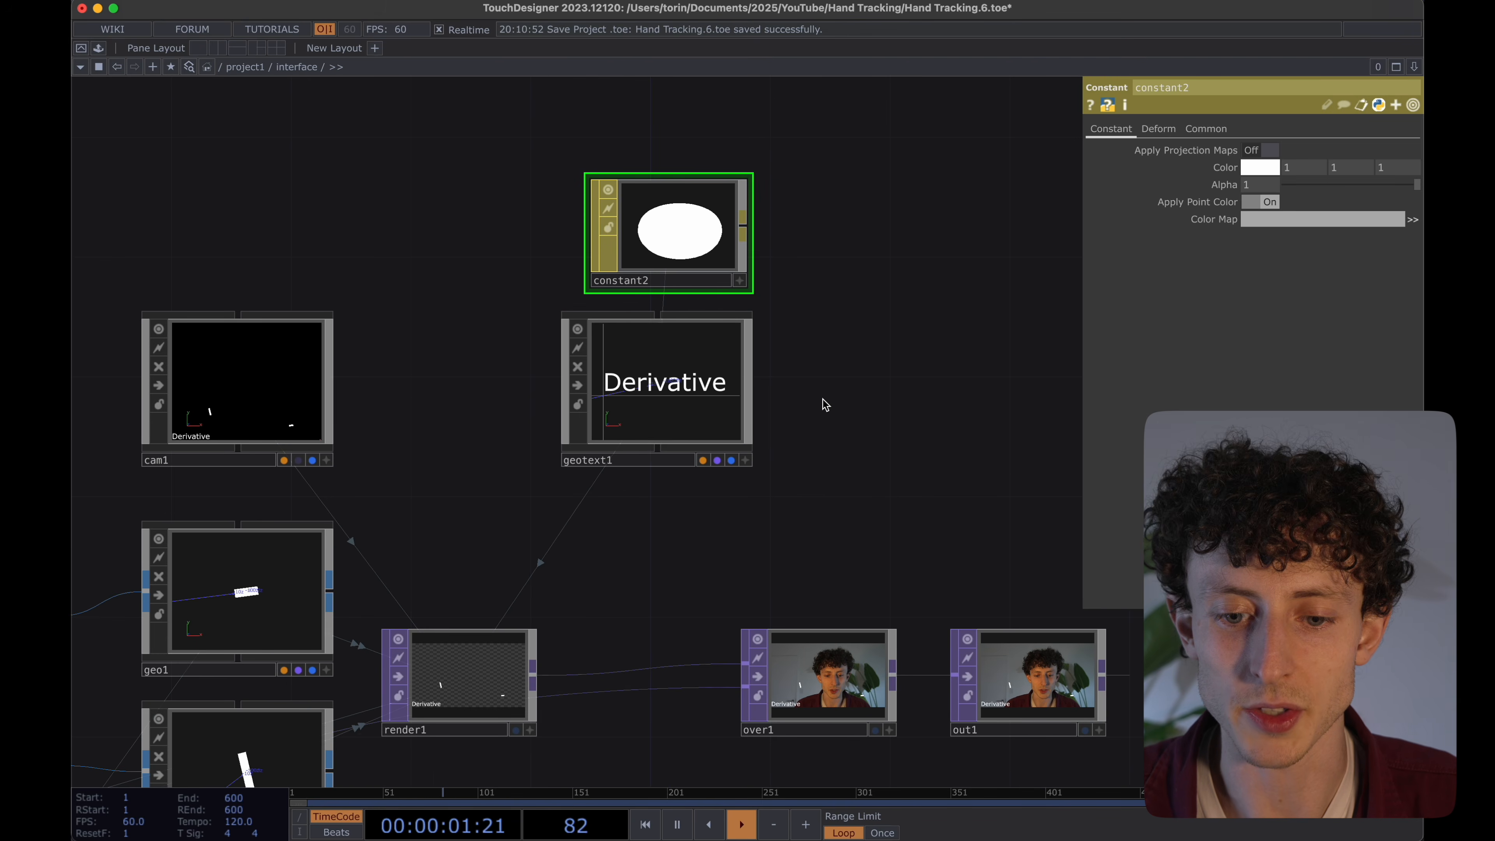
Try shifting geotext1 along X with its transform, and reset Translate X to 0.
{"action": "left_click", "coordinate": [674, 414]}
{"action": "scroll", "coordinate": [848, 448], "scroll_direction": "right", "scroll_amount": 3}
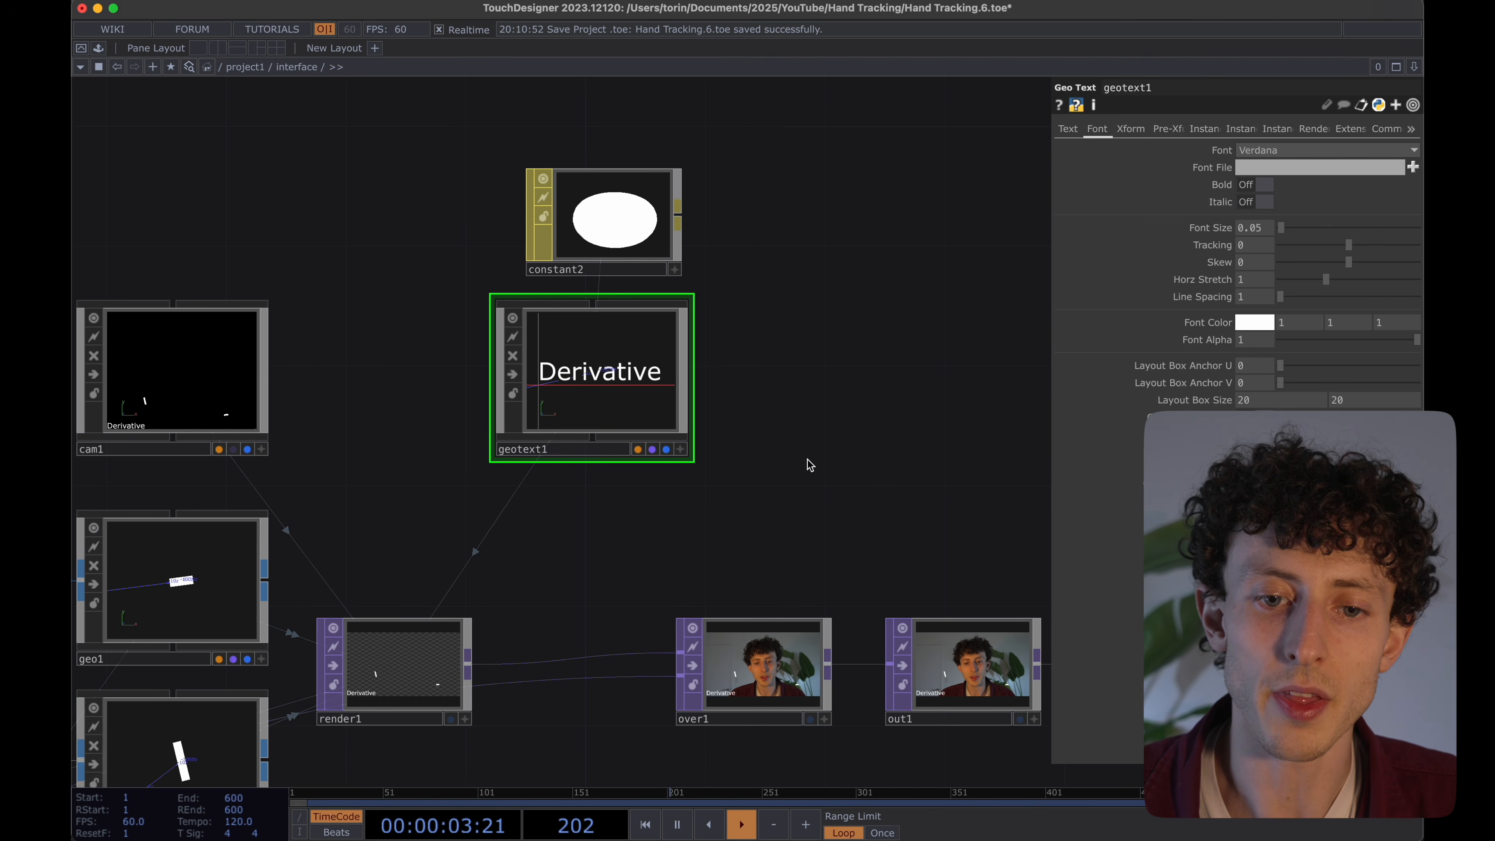
{"action": "left_click_drag", "start_coordinate": [811, 493], "coordinate": [825, 455]}
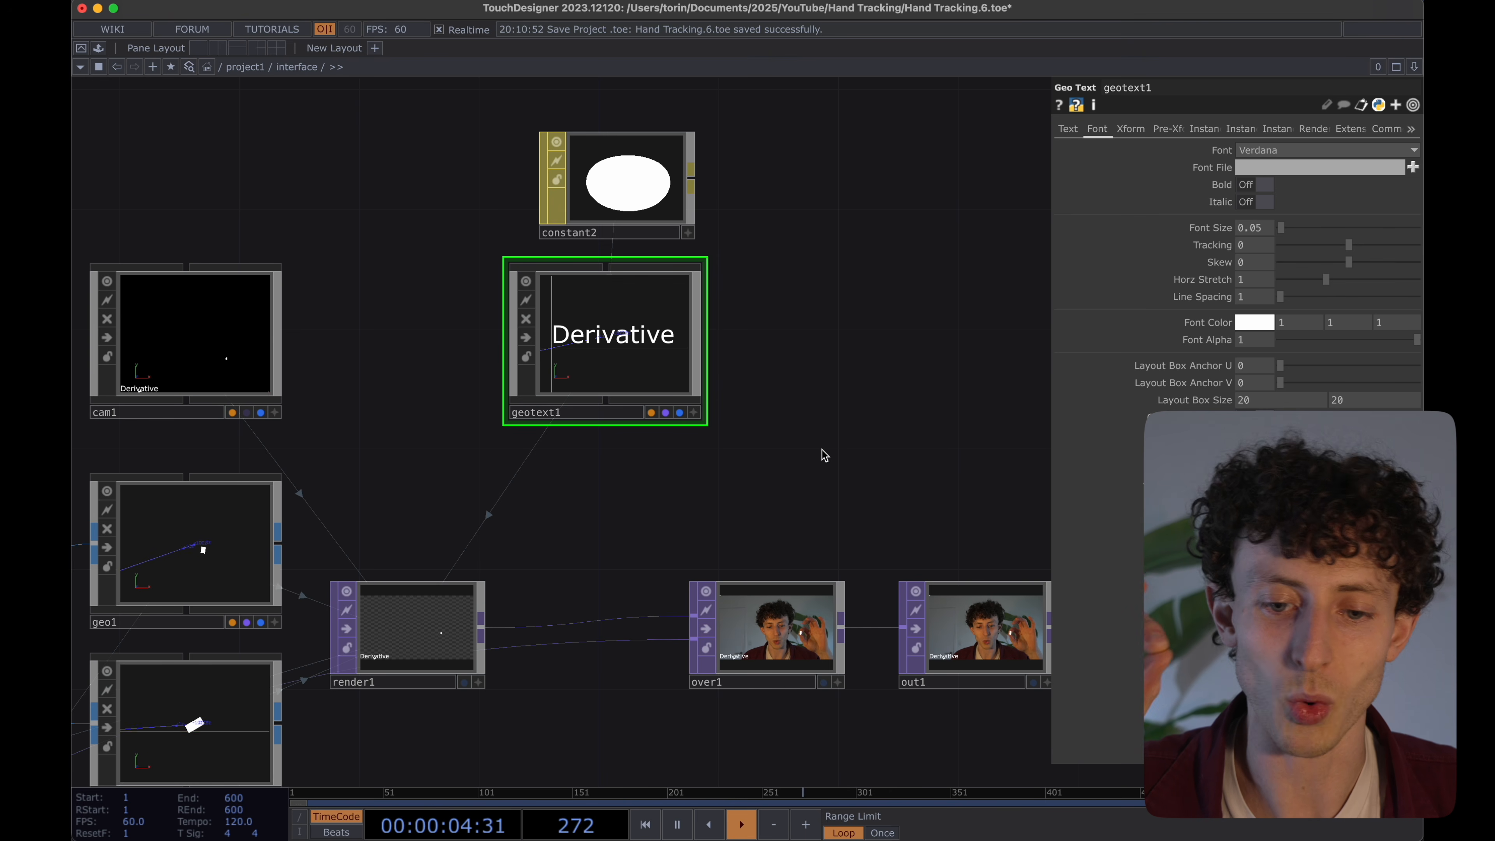
{"action": "scroll", "coordinate": [825, 455], "scroll_direction": "down", "scroll_amount": 2}
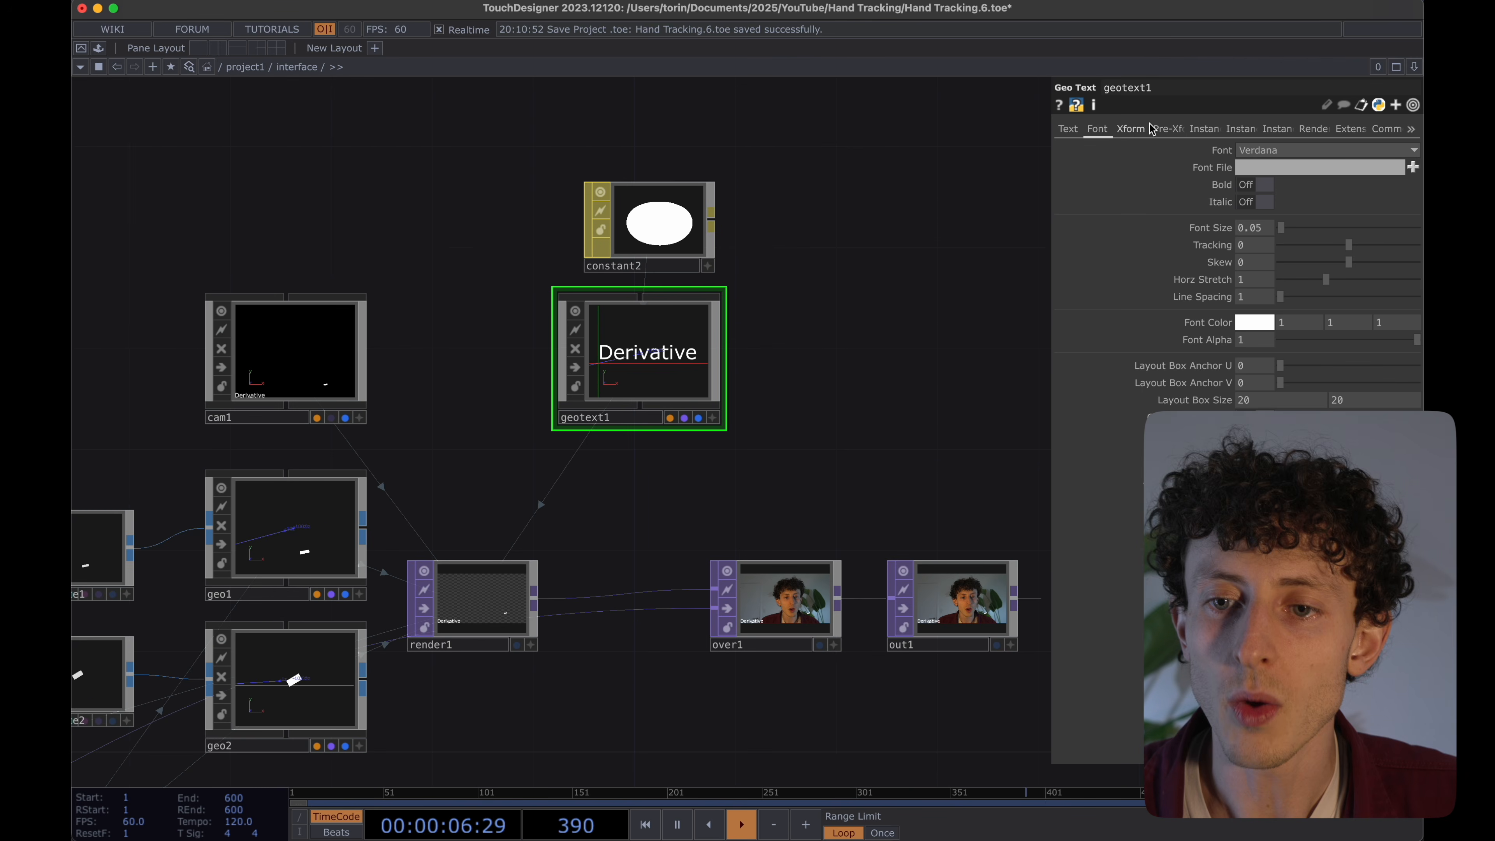
{"action": "left_click", "coordinate": [1130, 128]}
{"action": "middle_click_drag", "start_coordinate": [1251, 188], "coordinate": [1407, 239]}
{"action": "type", "text": "0"}
{"action": "key", "text": "Return"}
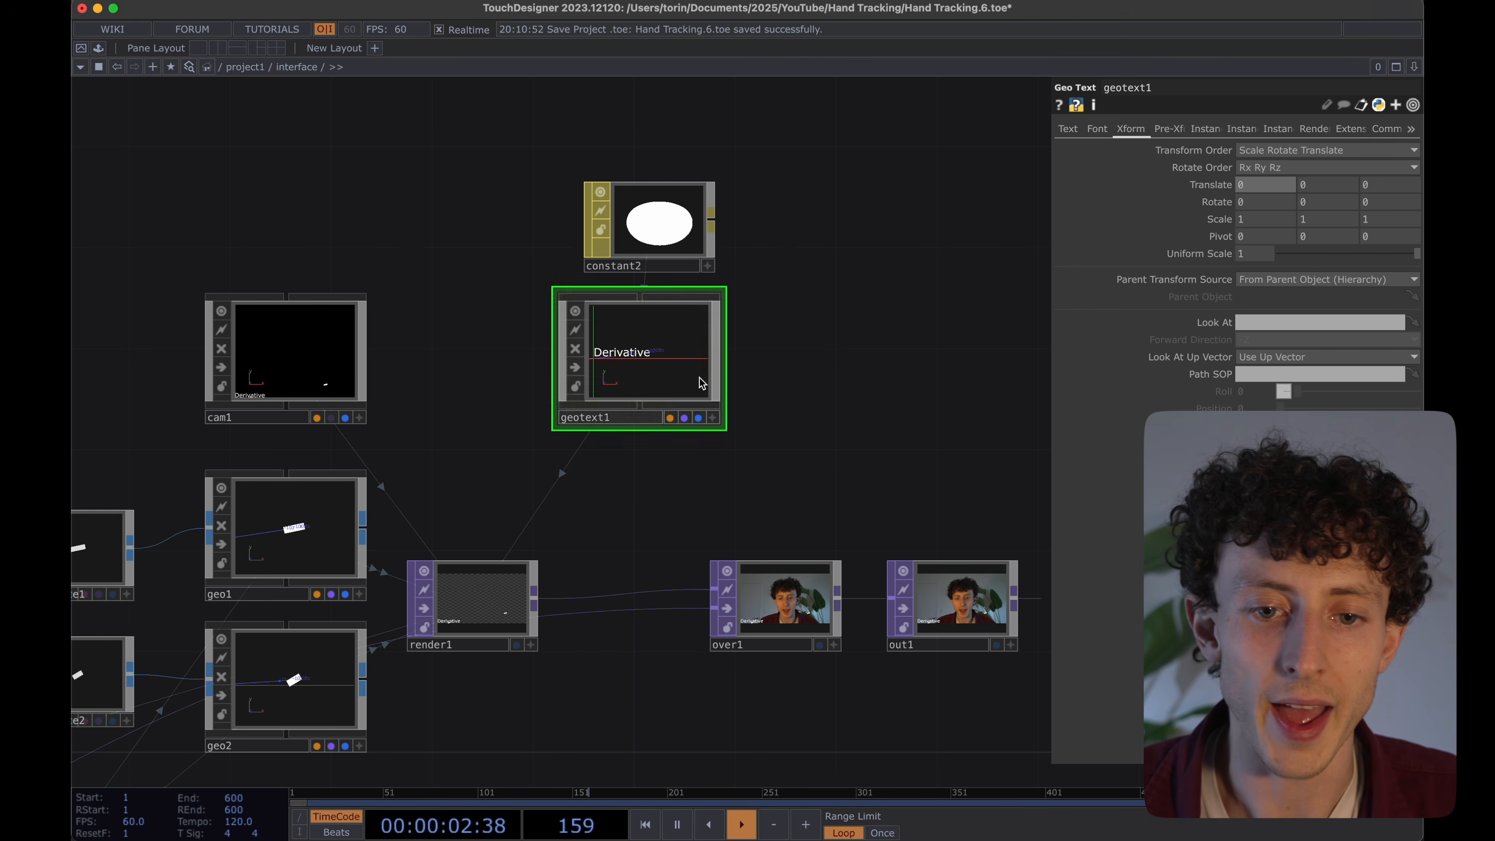
Make null3's viewer active and enlarge it until its pinch midpoint channels are readable.
{"action": "left_click_drag", "start_coordinate": [647, 464], "coordinate": [1141, 315]}
{"action": "scroll", "coordinate": [295, 677], "scroll_direction": "down", "scroll_amount": 1}
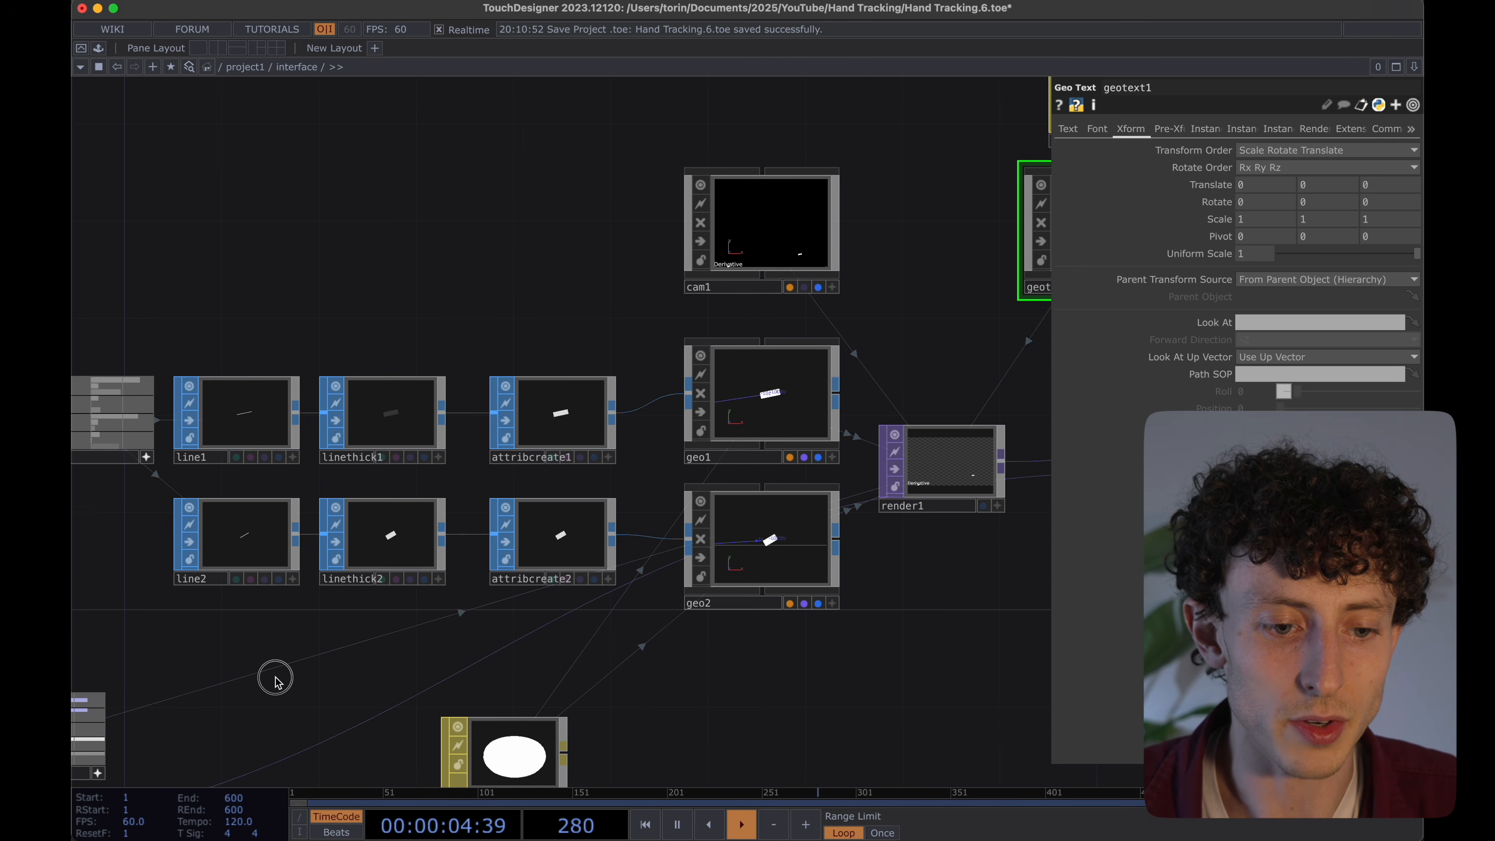
{"action": "left_click_drag", "start_coordinate": [274, 677], "coordinate": [676, 496]}
{"action": "left_click_drag", "start_coordinate": [184, 467], "coordinate": [403, 493]}
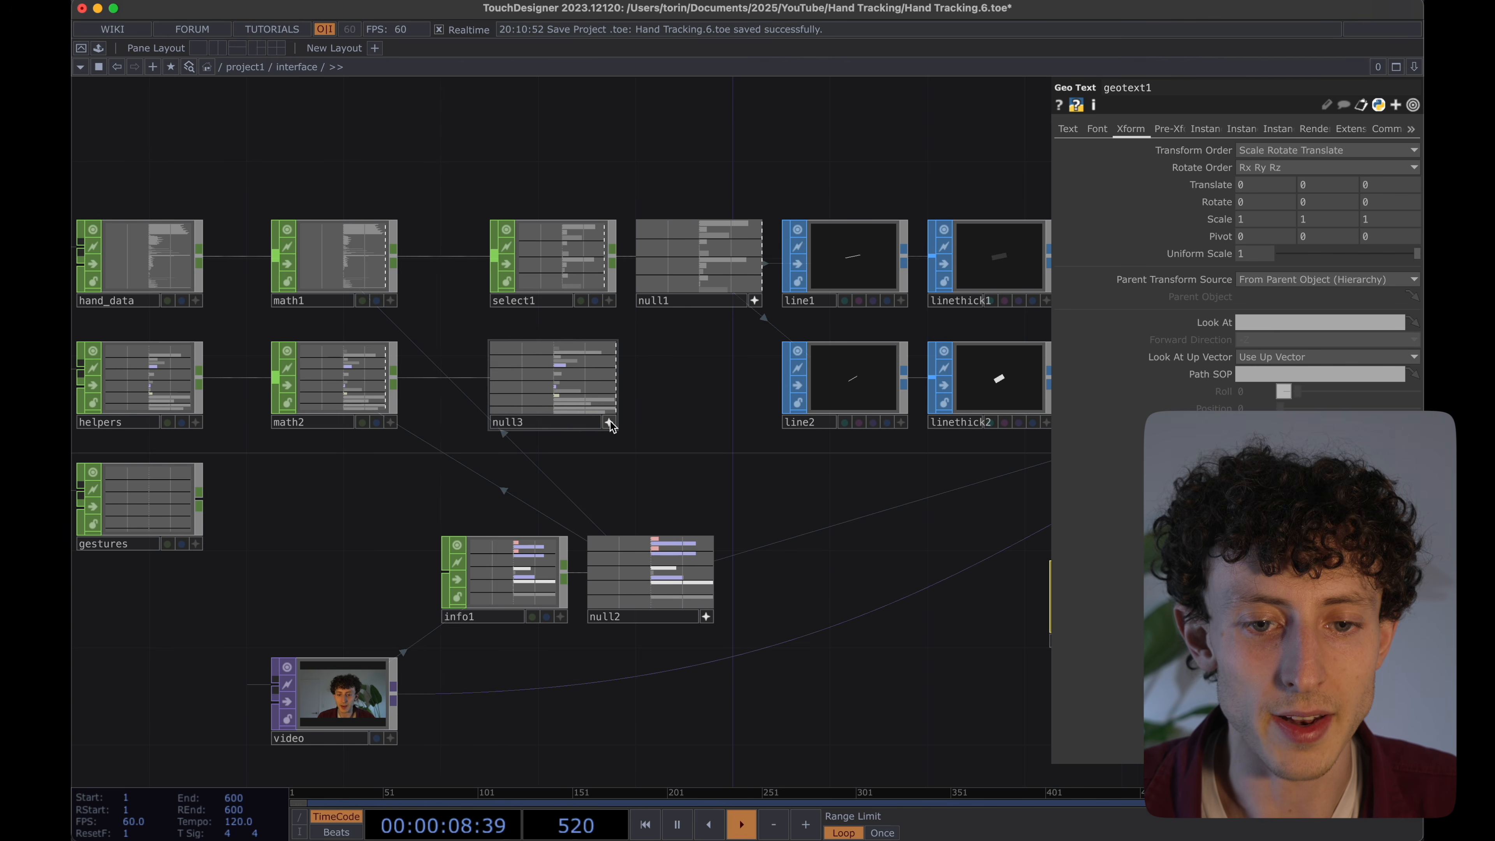
{"action": "scroll", "coordinate": [634, 380], "scroll_direction": "up", "scroll_amount": 5}
{"action": "left_click_drag", "start_coordinate": [628, 367], "coordinate": [930, 445]}
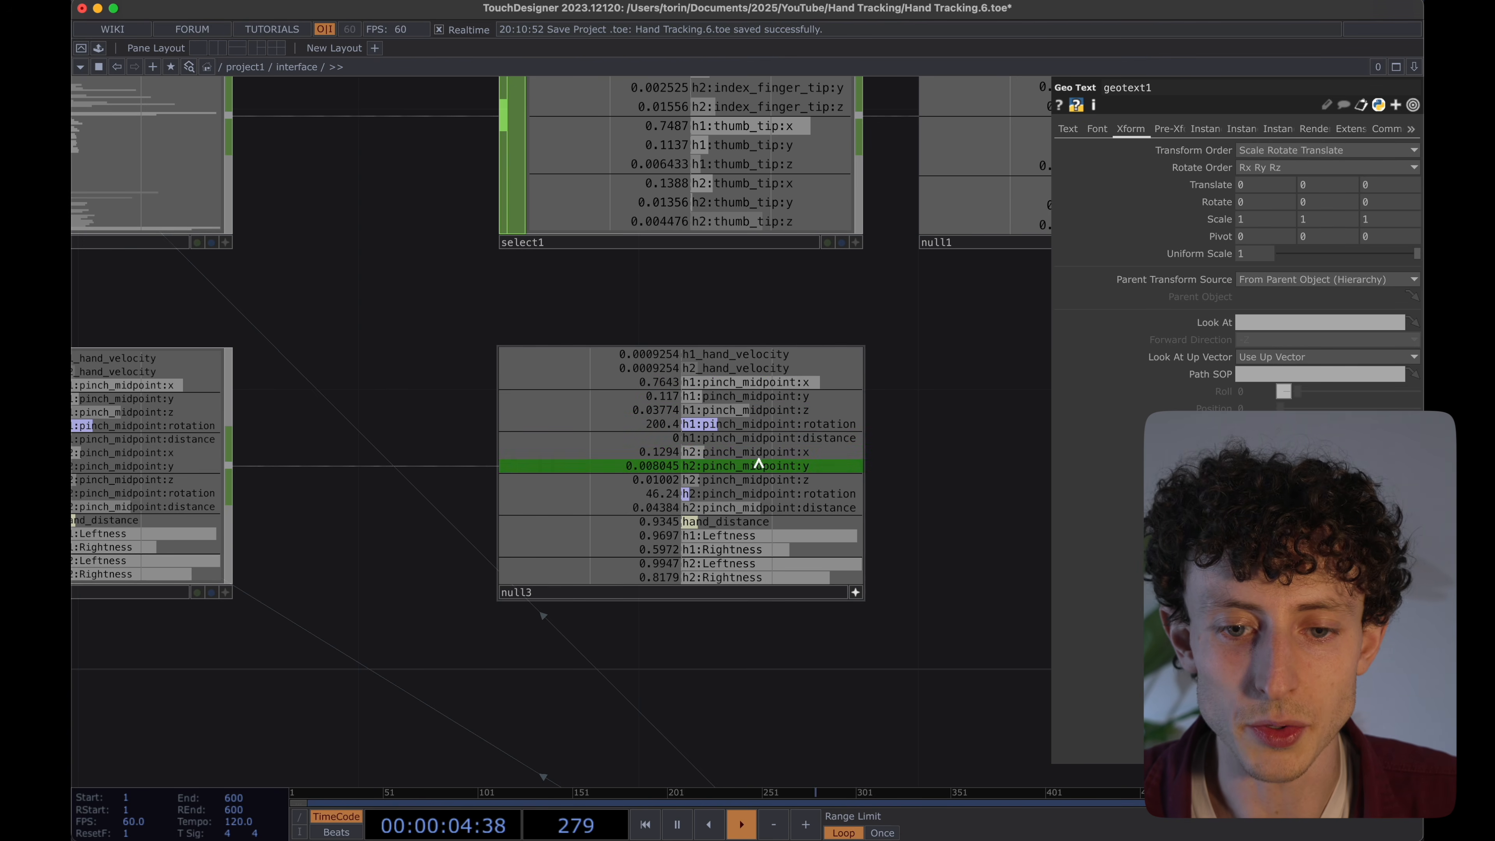
Link geotext1's Translate X and Y to null3's h2:pinch_midpoint:x and h2:pinch_midpoint:y channels as CHOP references.
{"action": "left_click_drag", "start_coordinate": [756, 452], "coordinate": [1267, 184]}
{"action": "left_click", "coordinate": [1272, 178]}
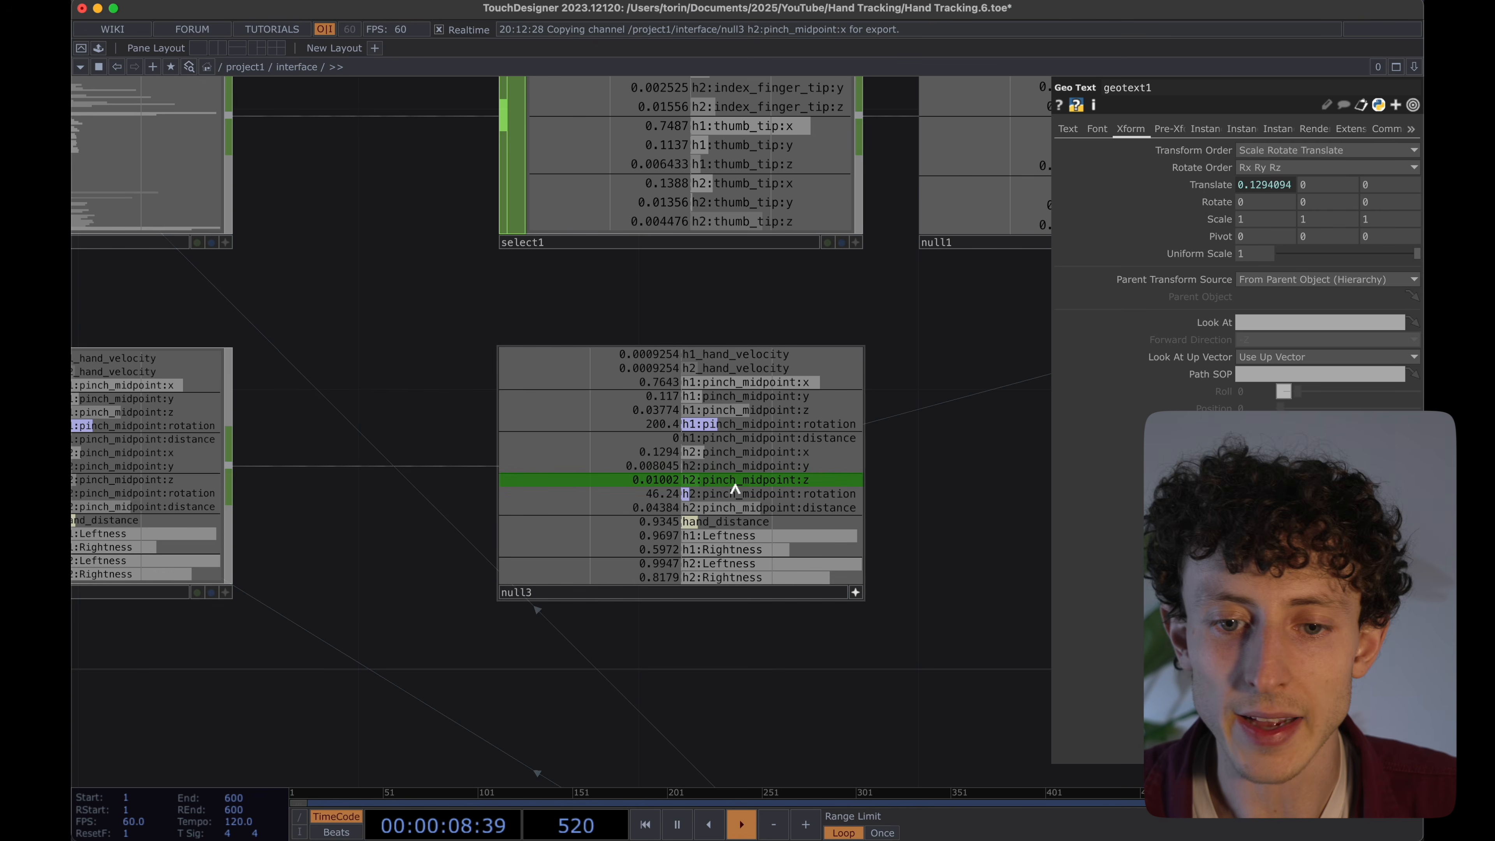
{"action": "left_click_drag", "start_coordinate": [754, 467], "coordinate": [1334, 184]}
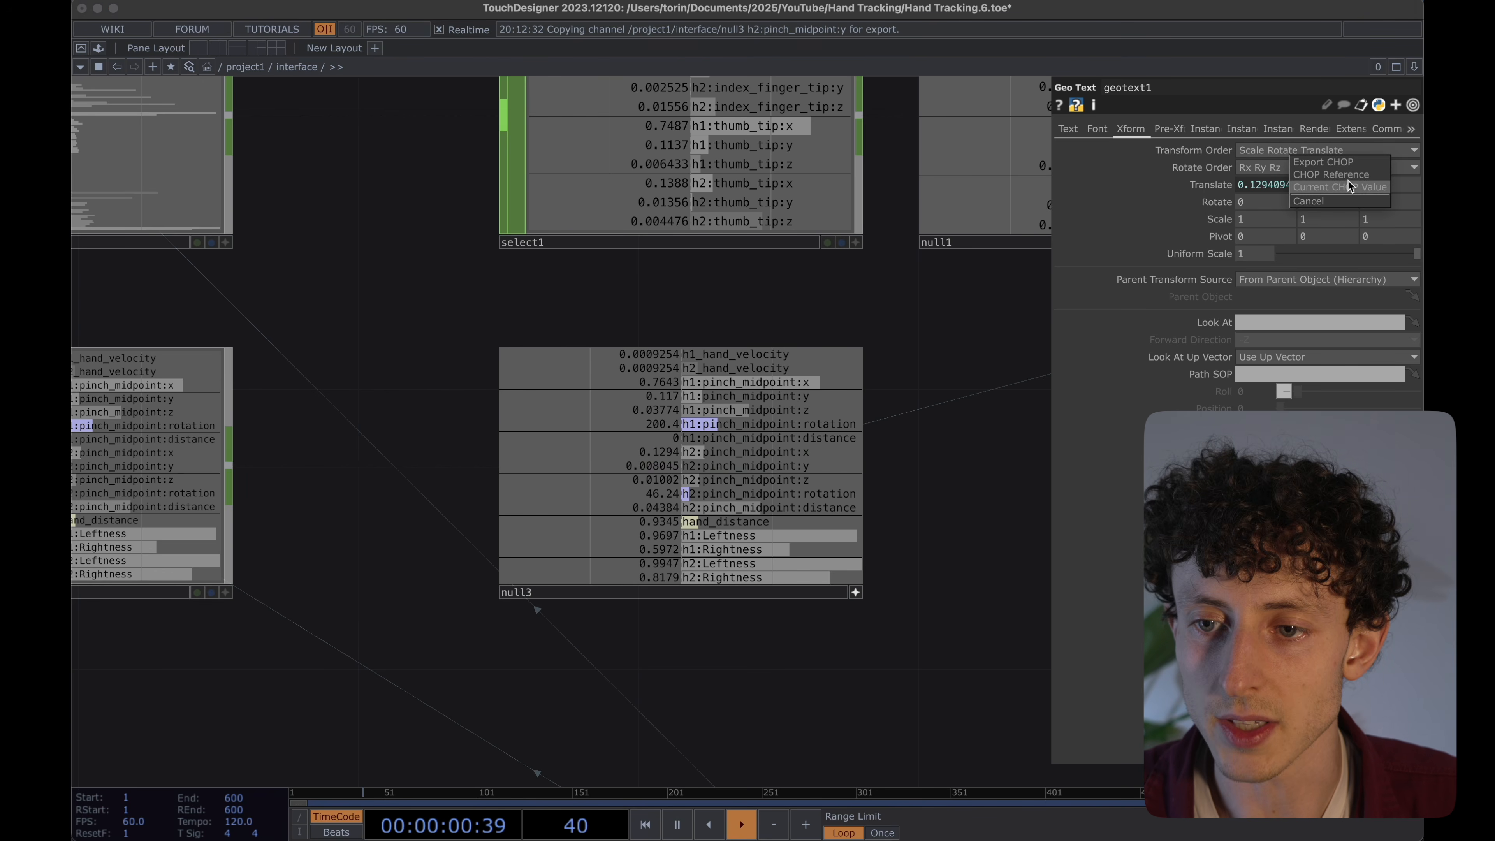
{"action": "left_click", "coordinate": [1353, 178]}
Lower the text relative to the pinch midpoint by appending -.03 to geotext1's Translate Y expression.
{"action": "left_click_drag", "start_coordinate": [942, 445], "coordinate": [870, 463]}
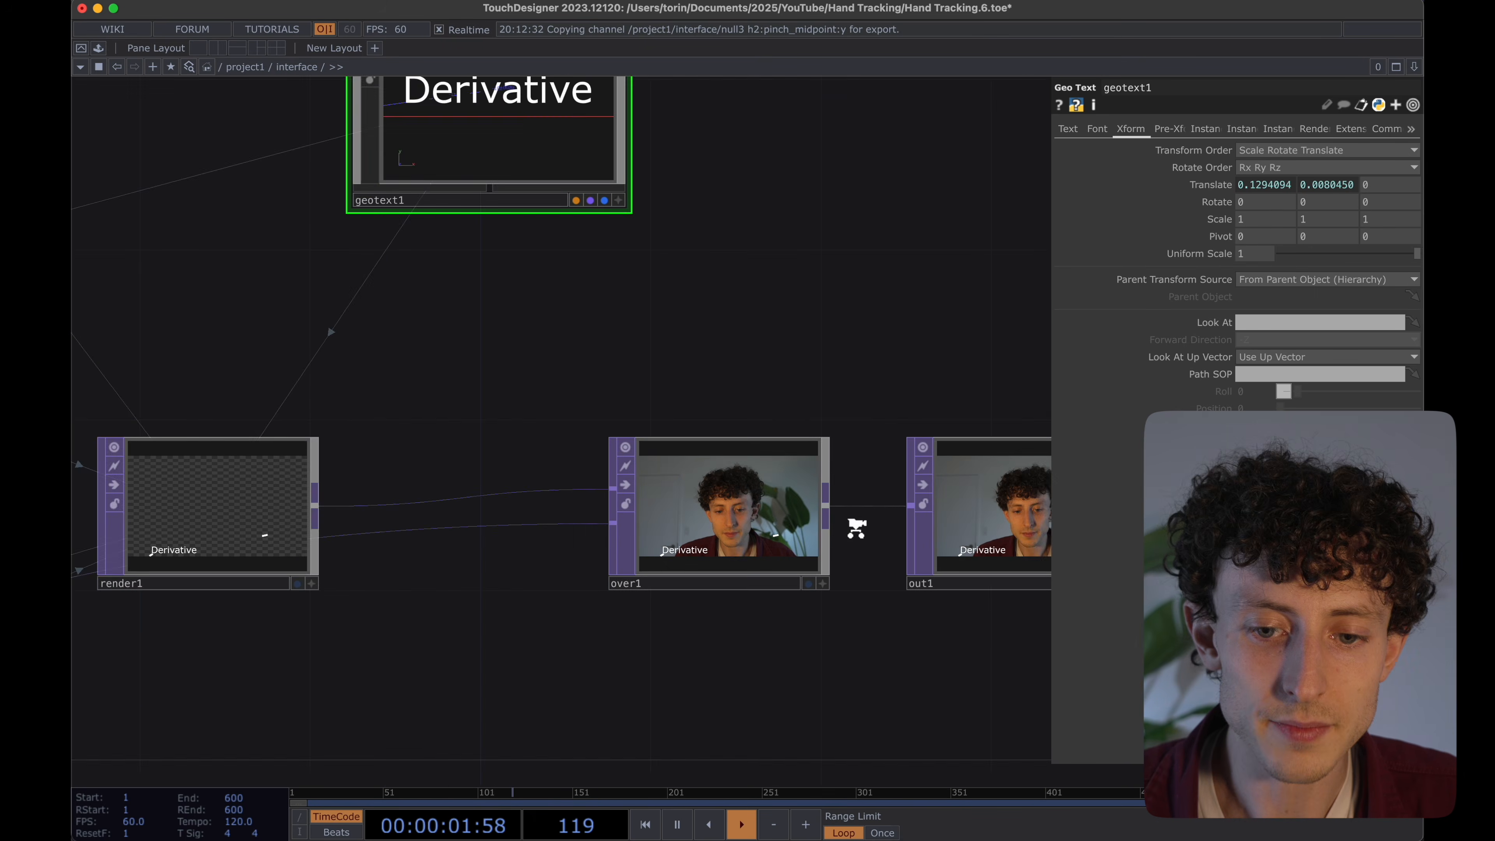
{"action": "scroll", "coordinate": [856, 528], "scroll_direction": "up", "scroll_amount": 2}
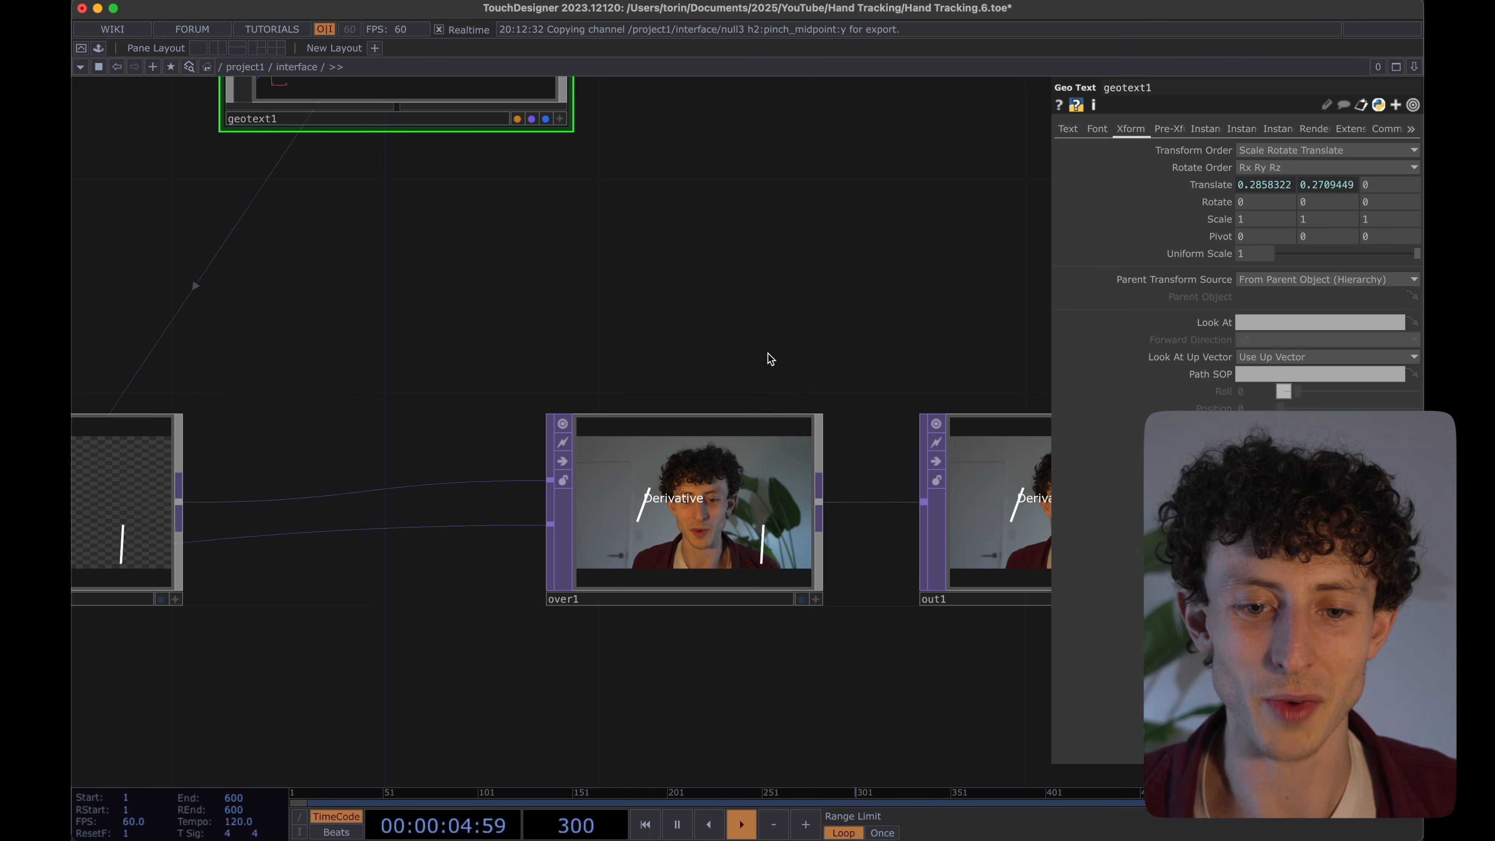
{"action": "left_click", "coordinate": [1319, 184]}
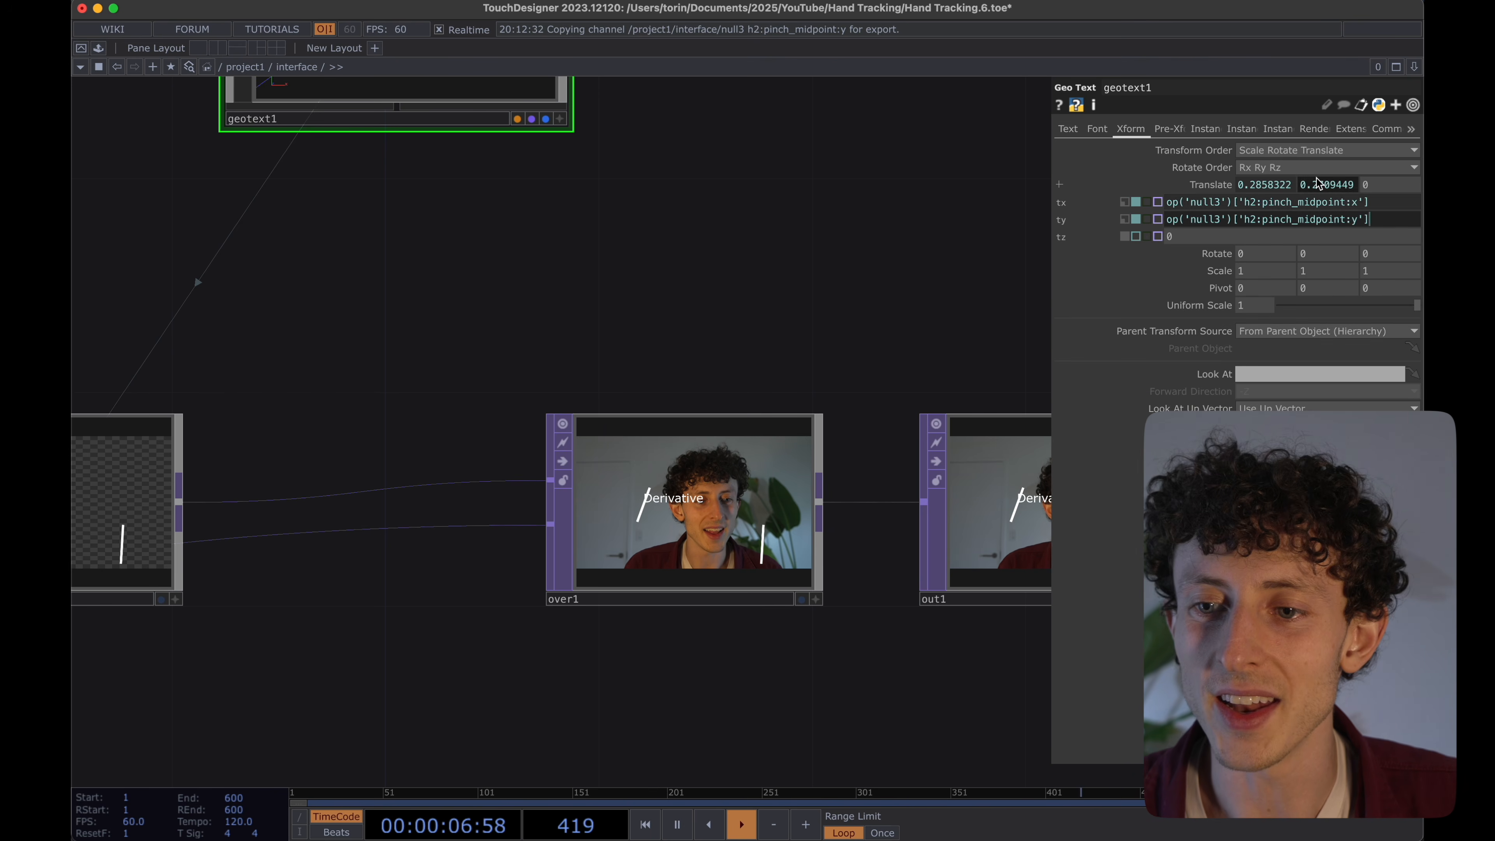
{"action": "left_click", "coordinate": [1376, 219]}
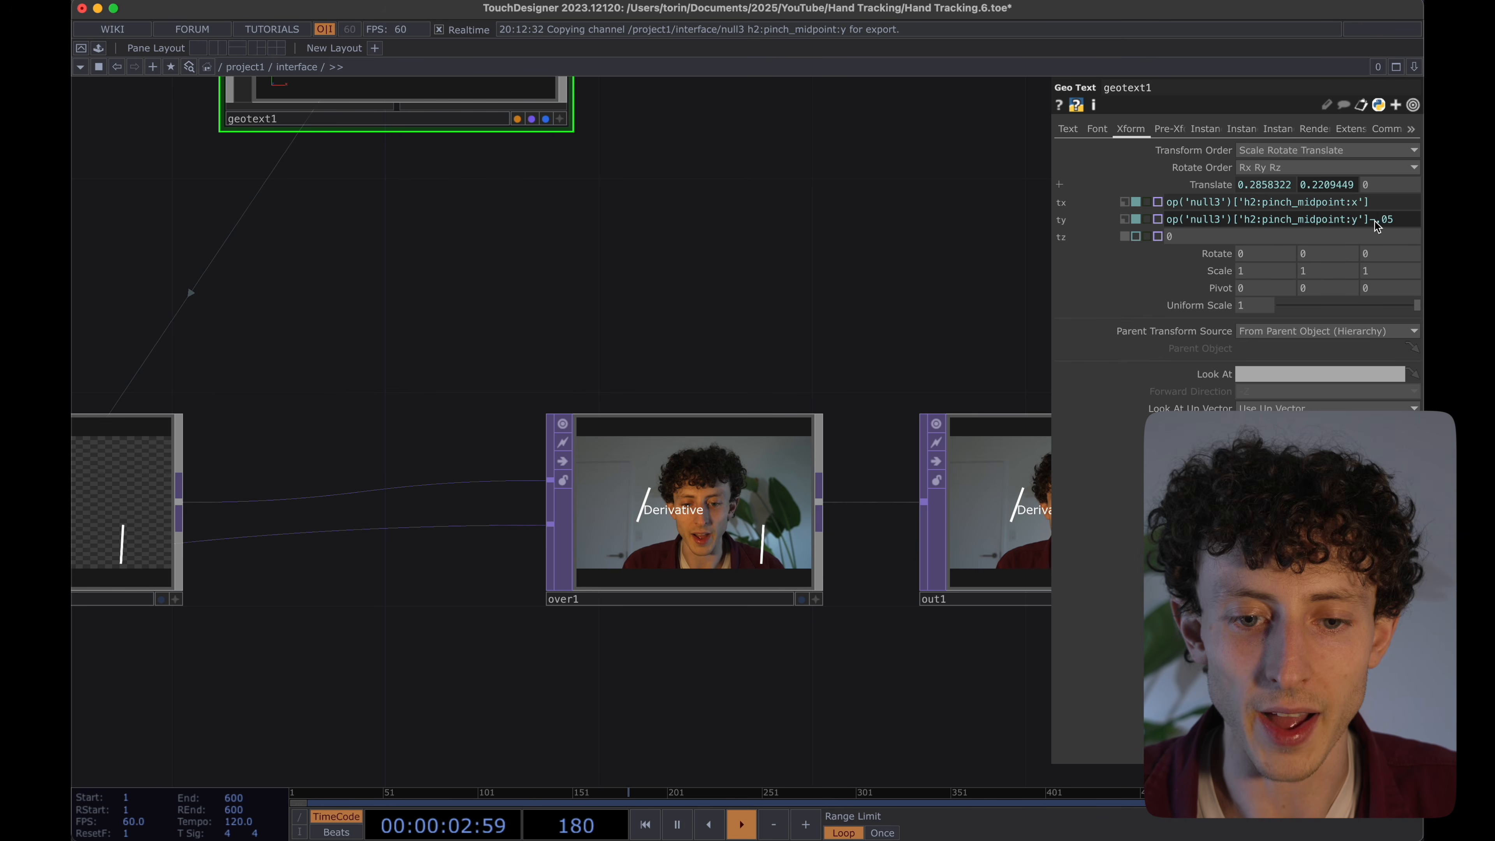
{"action": "left_click", "coordinate": [1389, 222]}
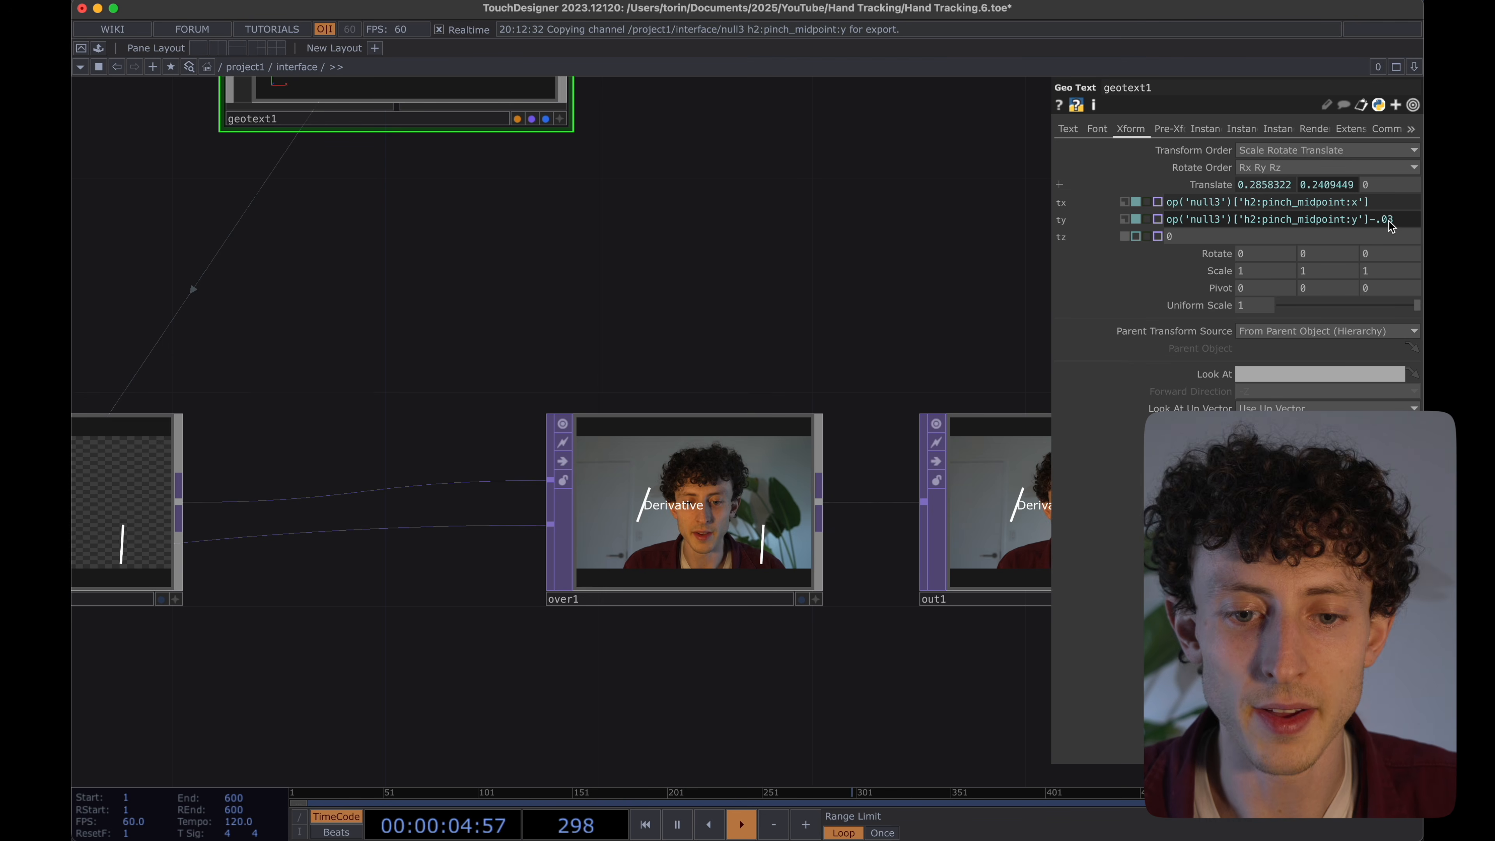
Switch geotext1's Text parameter to a Python expression and set it to 'Scale: ' with a trailing space inside the quotes.
{"action": "left_click", "coordinate": [1069, 130]}
{"action": "left_click_drag", "start_coordinate": [858, 215], "coordinate": [929, 250]}
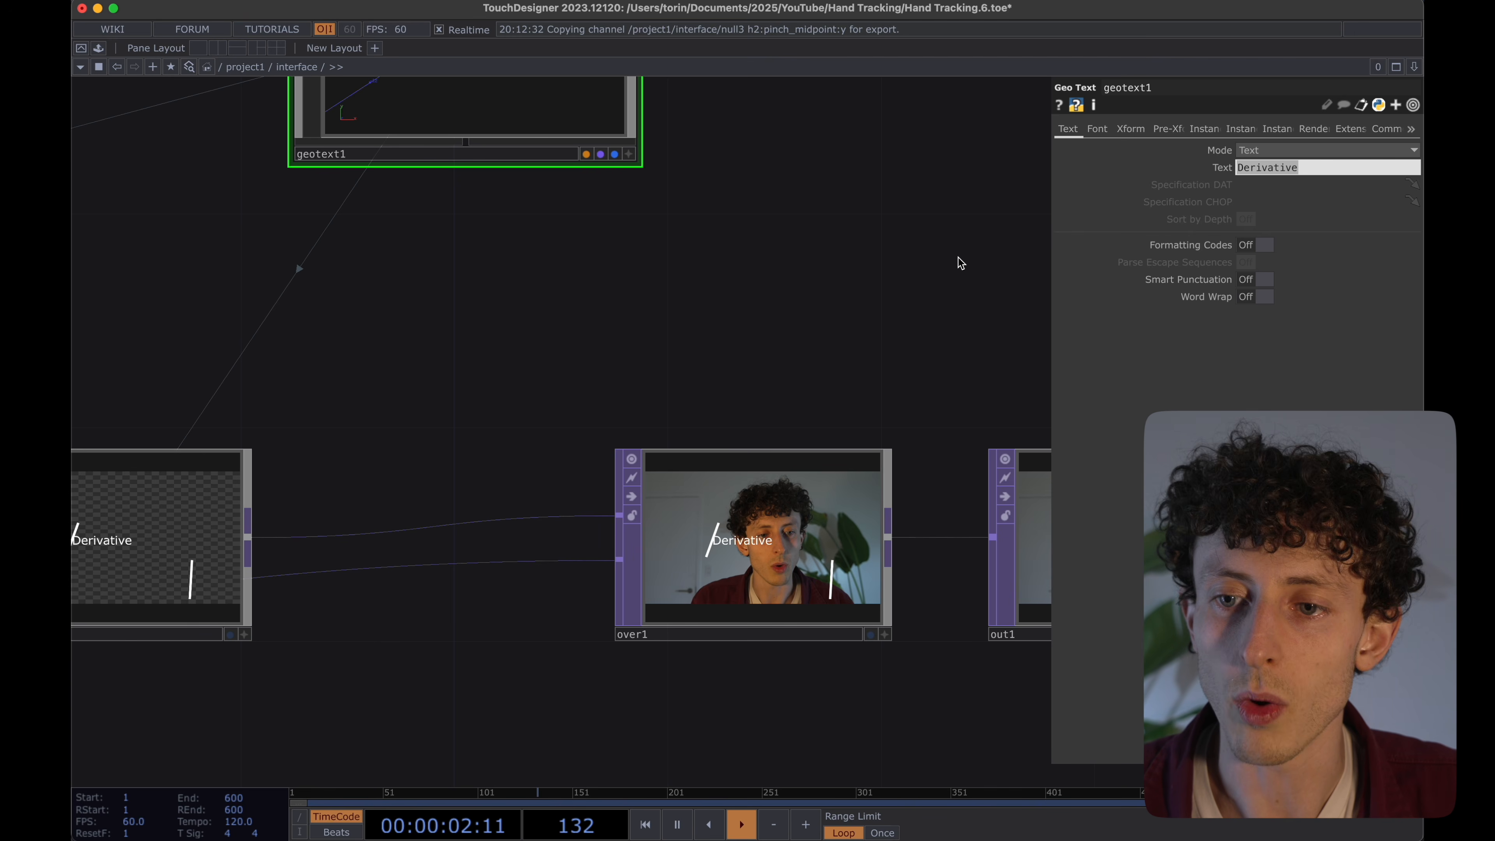
{"action": "left_click", "coordinate": [1222, 169]}
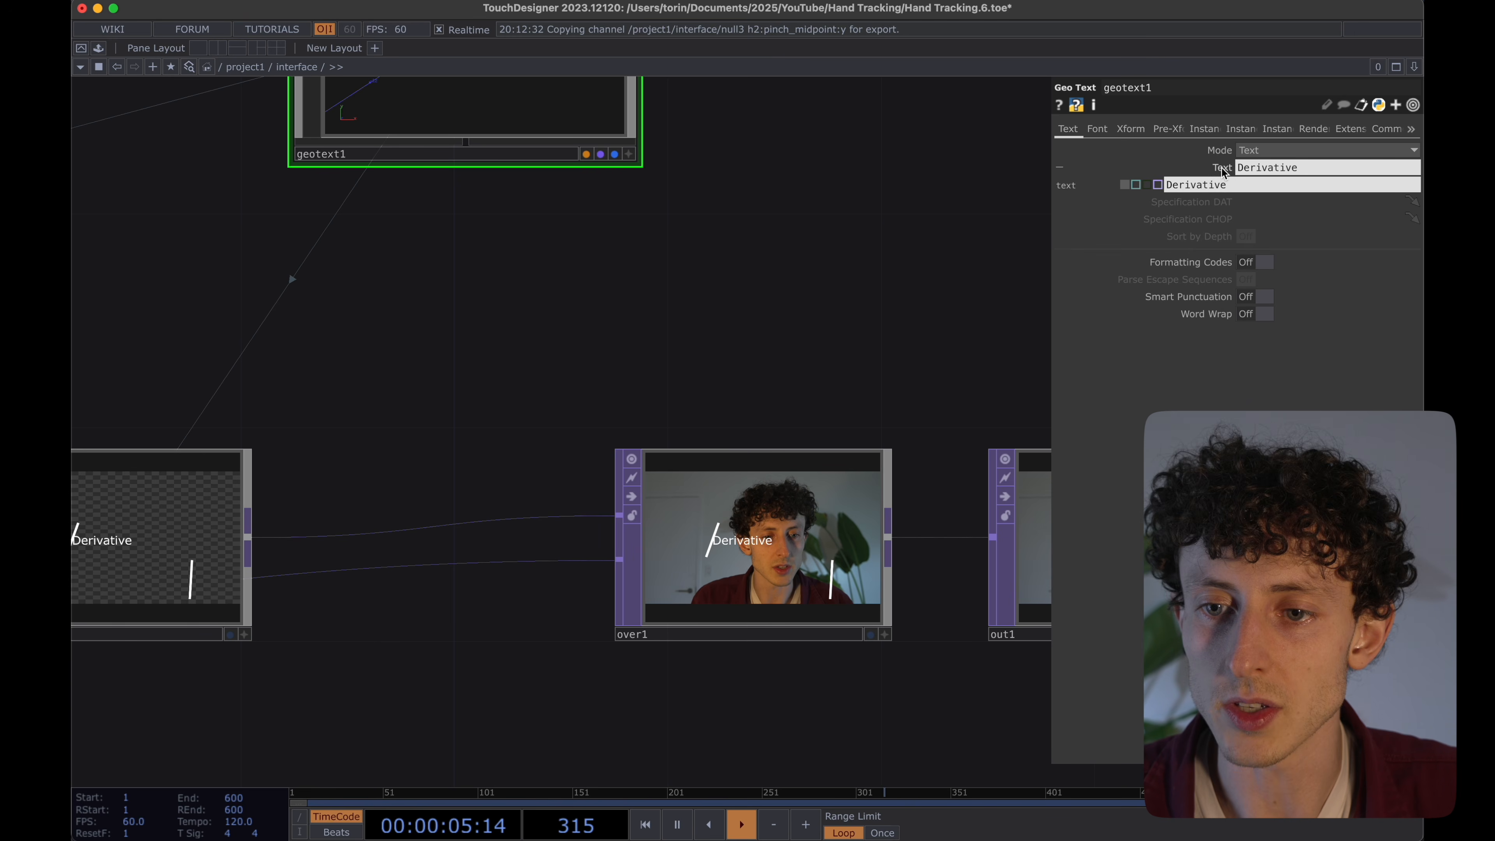
{"action": "left_click", "coordinate": [1135, 185]}
{"action": "type", "text": "''"}
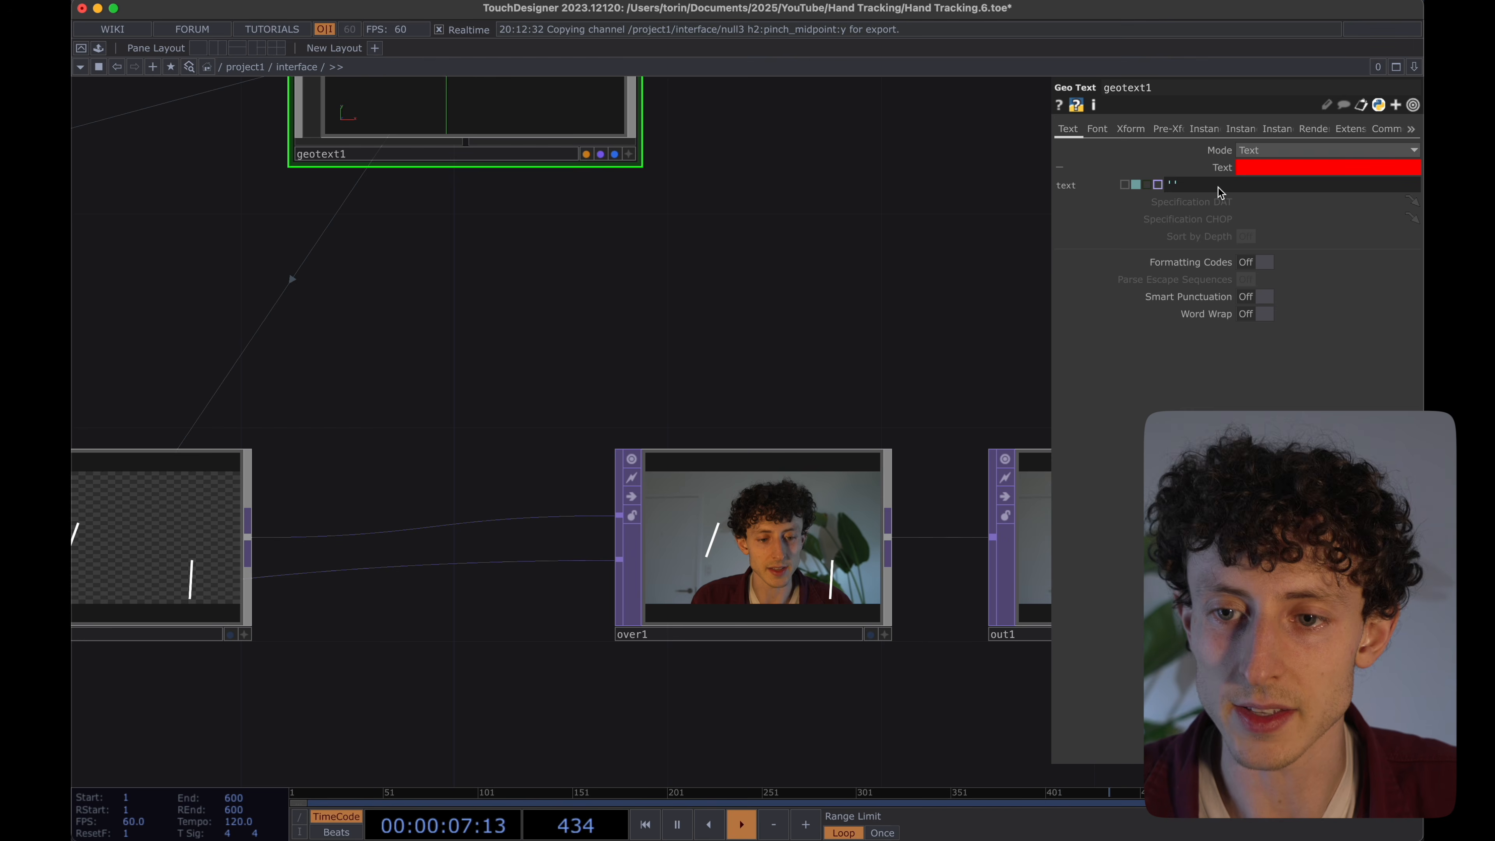
{"action": "type", "text": "Sca"}
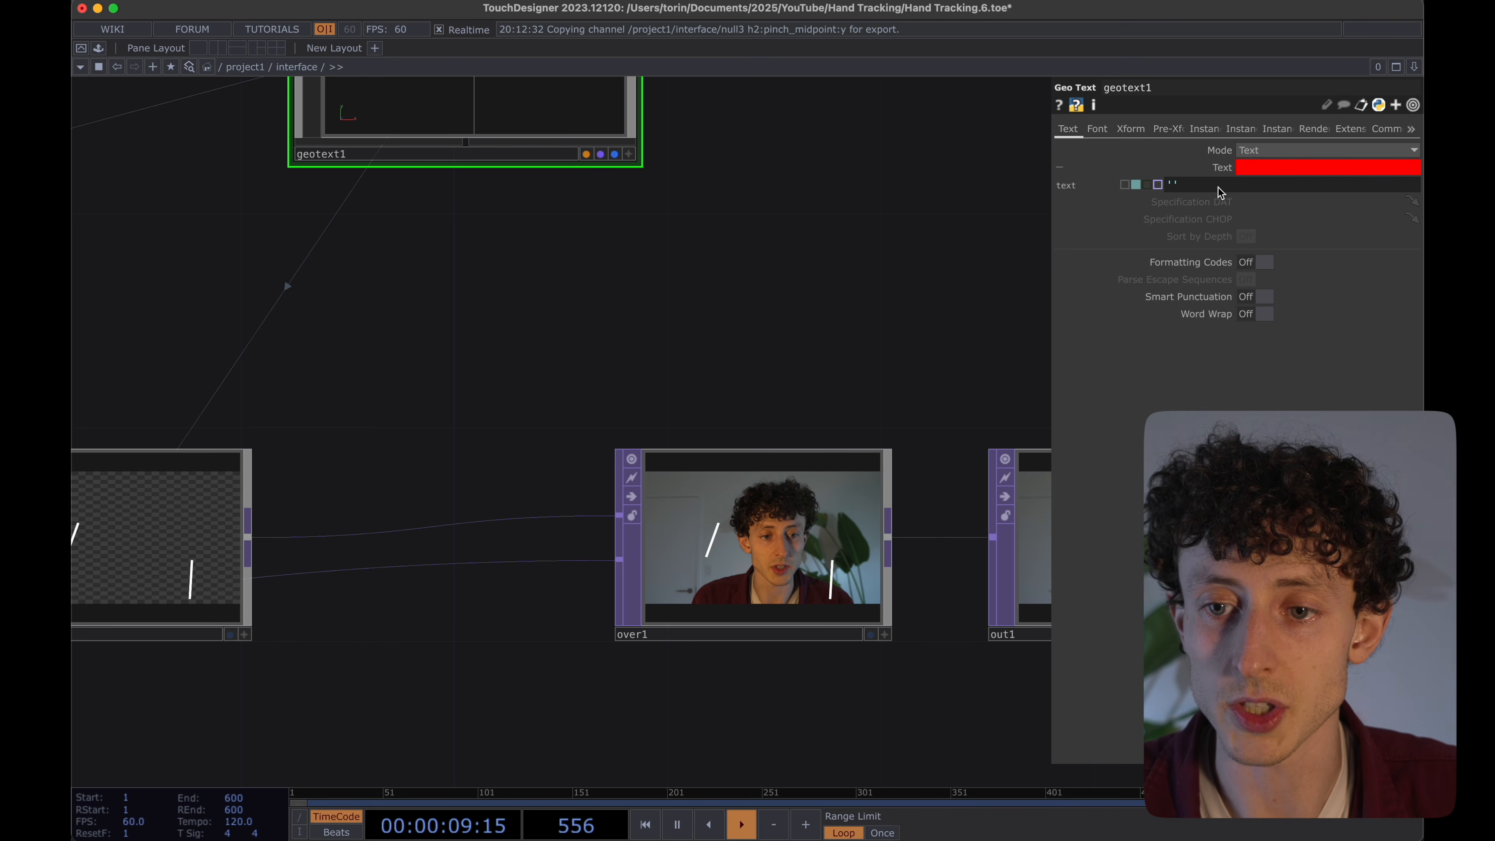
{"action": "type", "text": "le"}
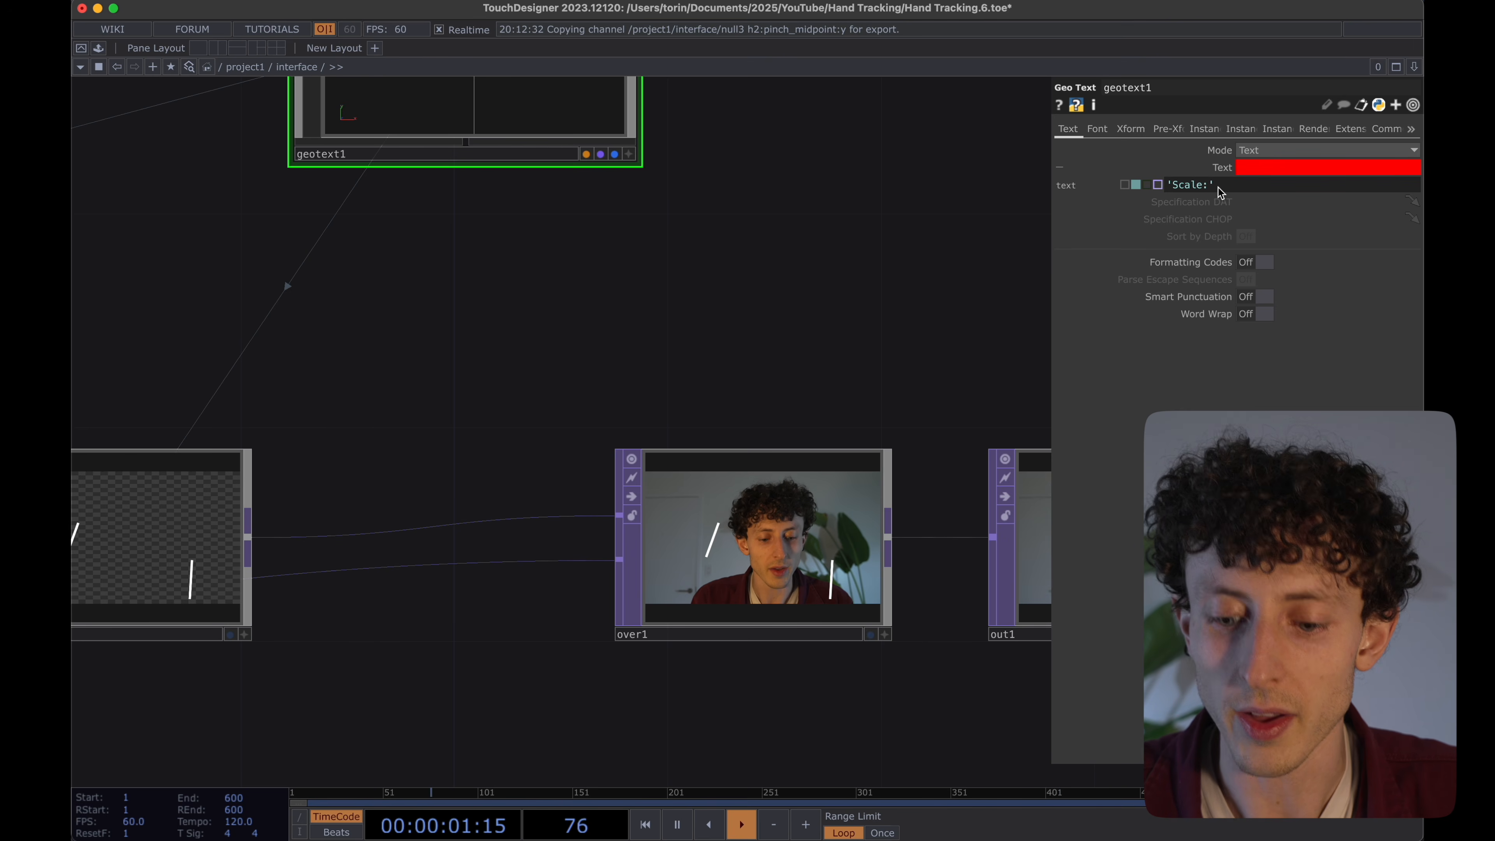
{"action": "type", "text": ":"}
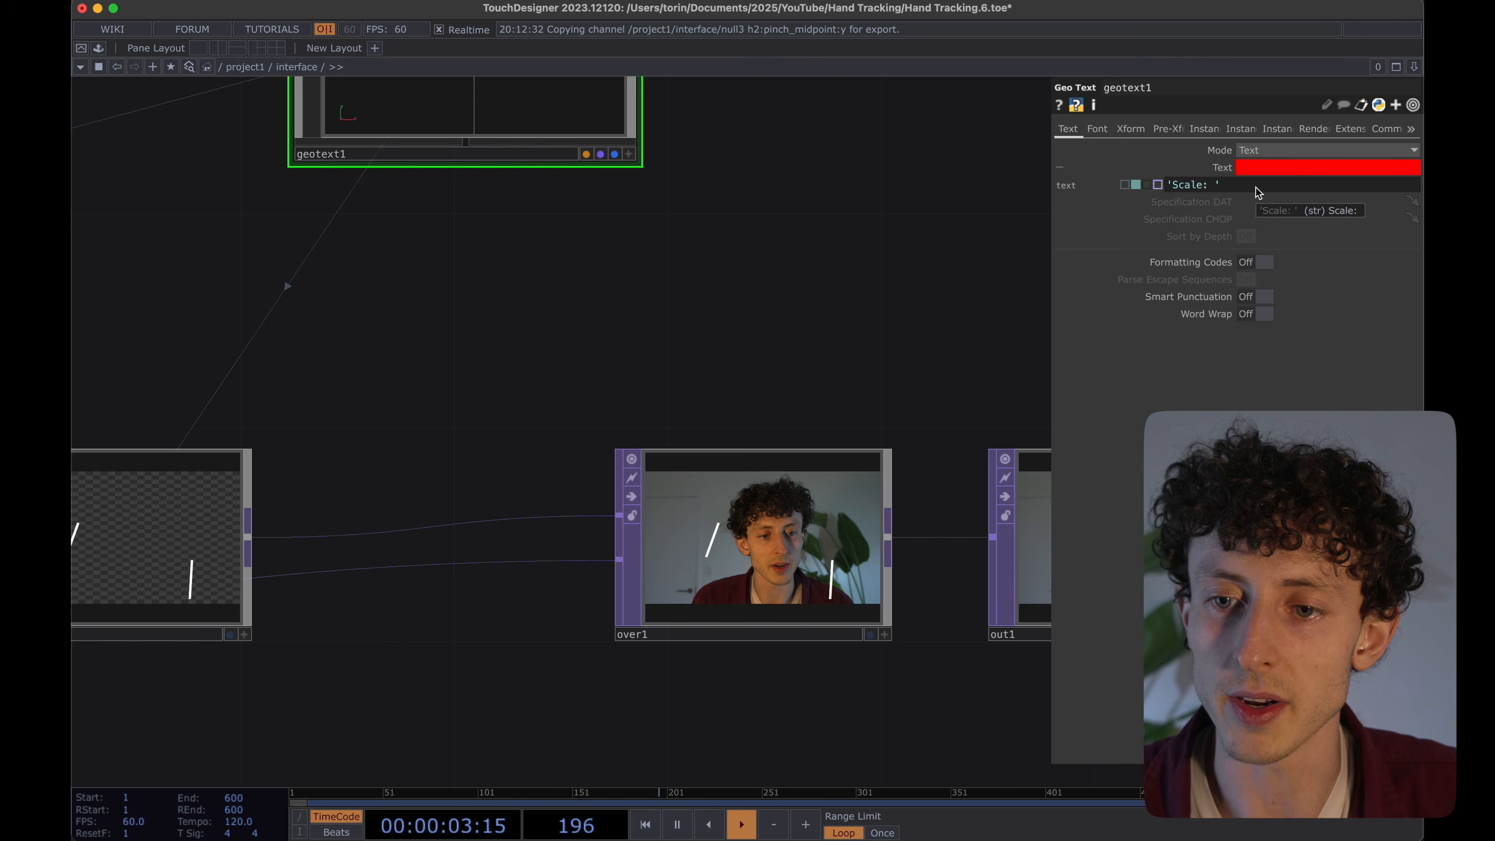
{"action": "key", "text": "Return"}
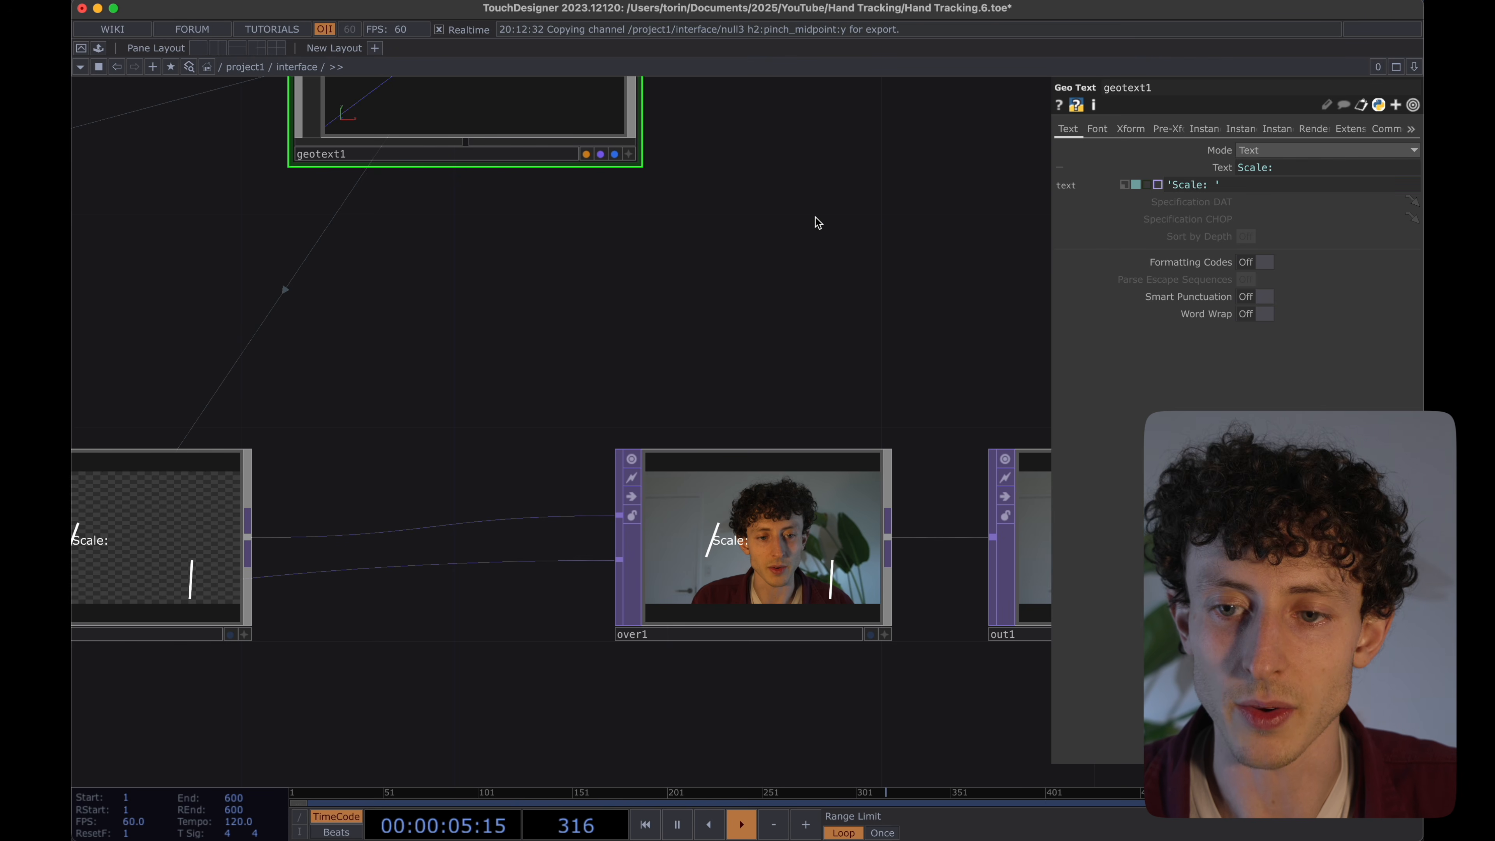
Link geotext1's Rotate X to null3's h2:pinch_midpoint:distance channel as a CHOP reference.
{"action": "scroll", "coordinate": [730, 286], "scroll_direction": "down", "scroll_amount": 2}
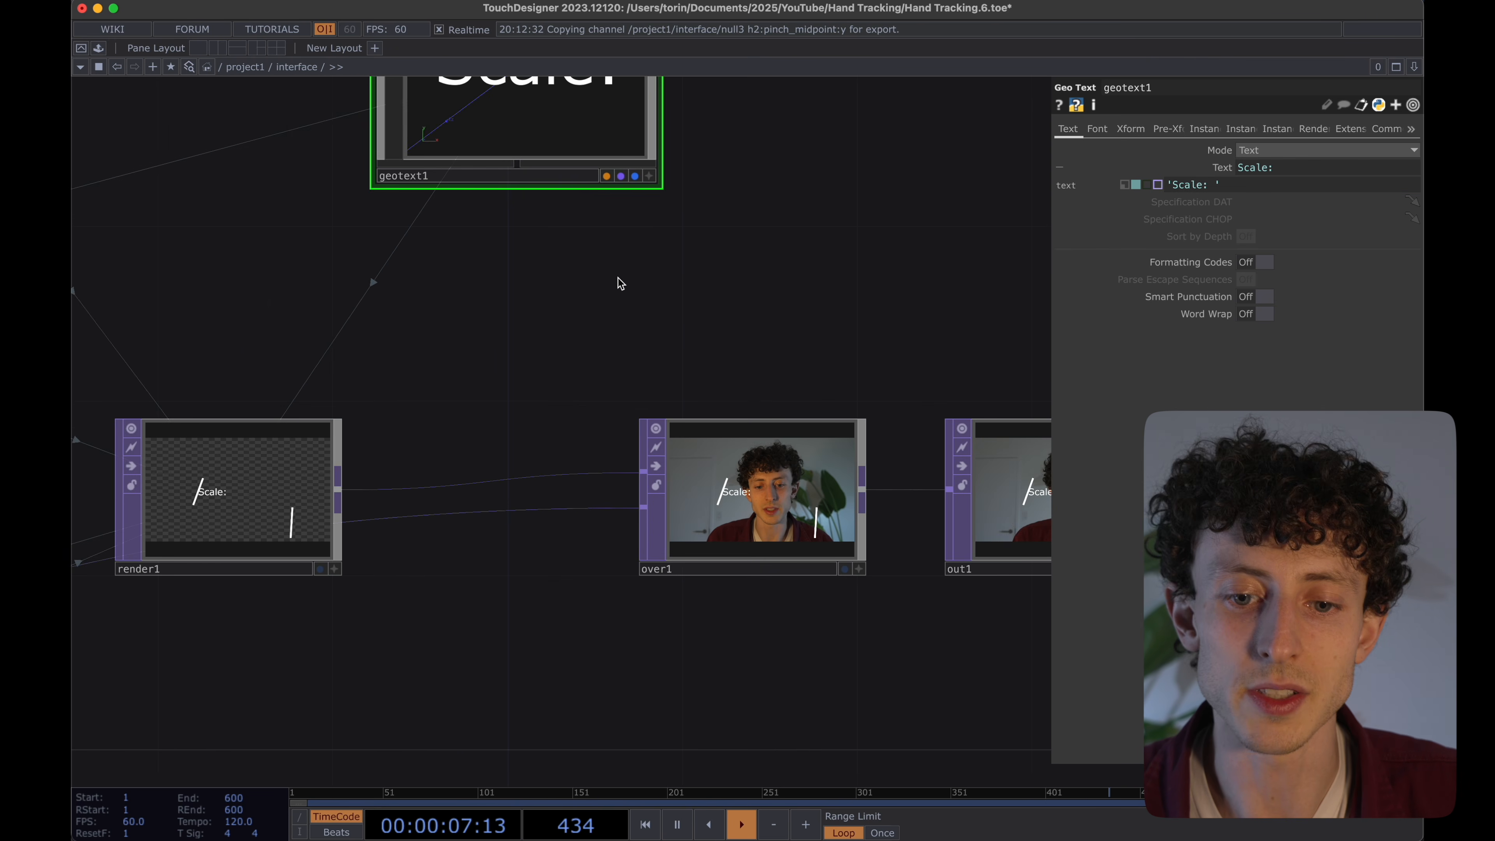
{"action": "left_click_drag", "start_coordinate": [621, 283], "coordinate": [798, 313]}
{"action": "scroll", "coordinate": [798, 314], "scroll_direction": "down", "scroll_amount": 3}
{"action": "left_click_drag", "start_coordinate": [647, 309], "coordinate": [899, 328]}
{"action": "scroll", "coordinate": [883, 324], "scroll_direction": "down", "scroll_amount": 3}
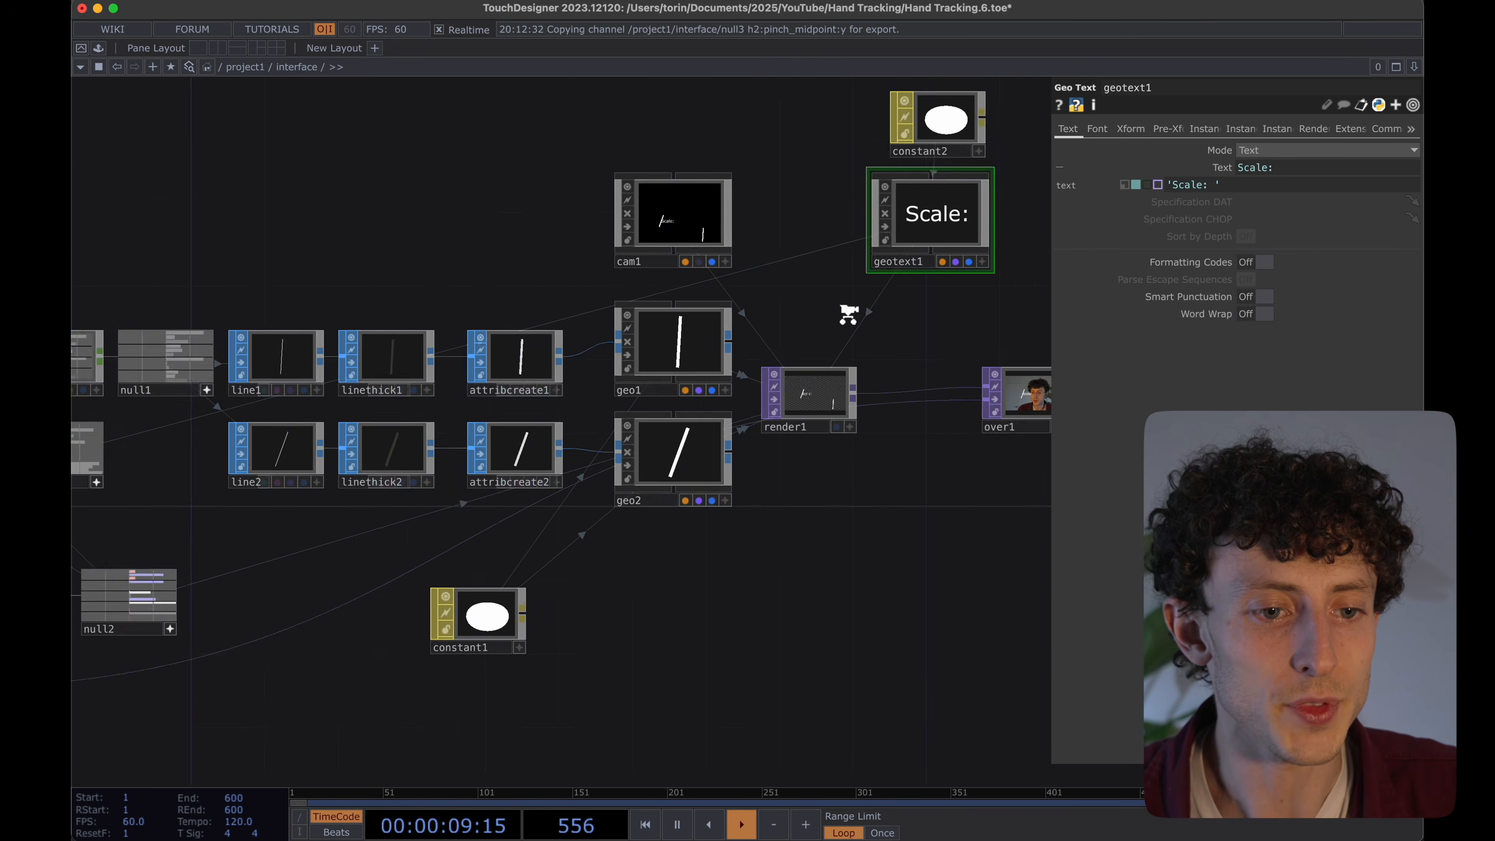
{"action": "left_click_drag", "start_coordinate": [557, 252], "coordinate": [894, 280]}
{"action": "scroll", "coordinate": [493, 610], "scroll_direction": "up", "scroll_amount": 6}
{"action": "scroll", "coordinate": [399, 604], "scroll_direction": "down", "scroll_amount": 5}
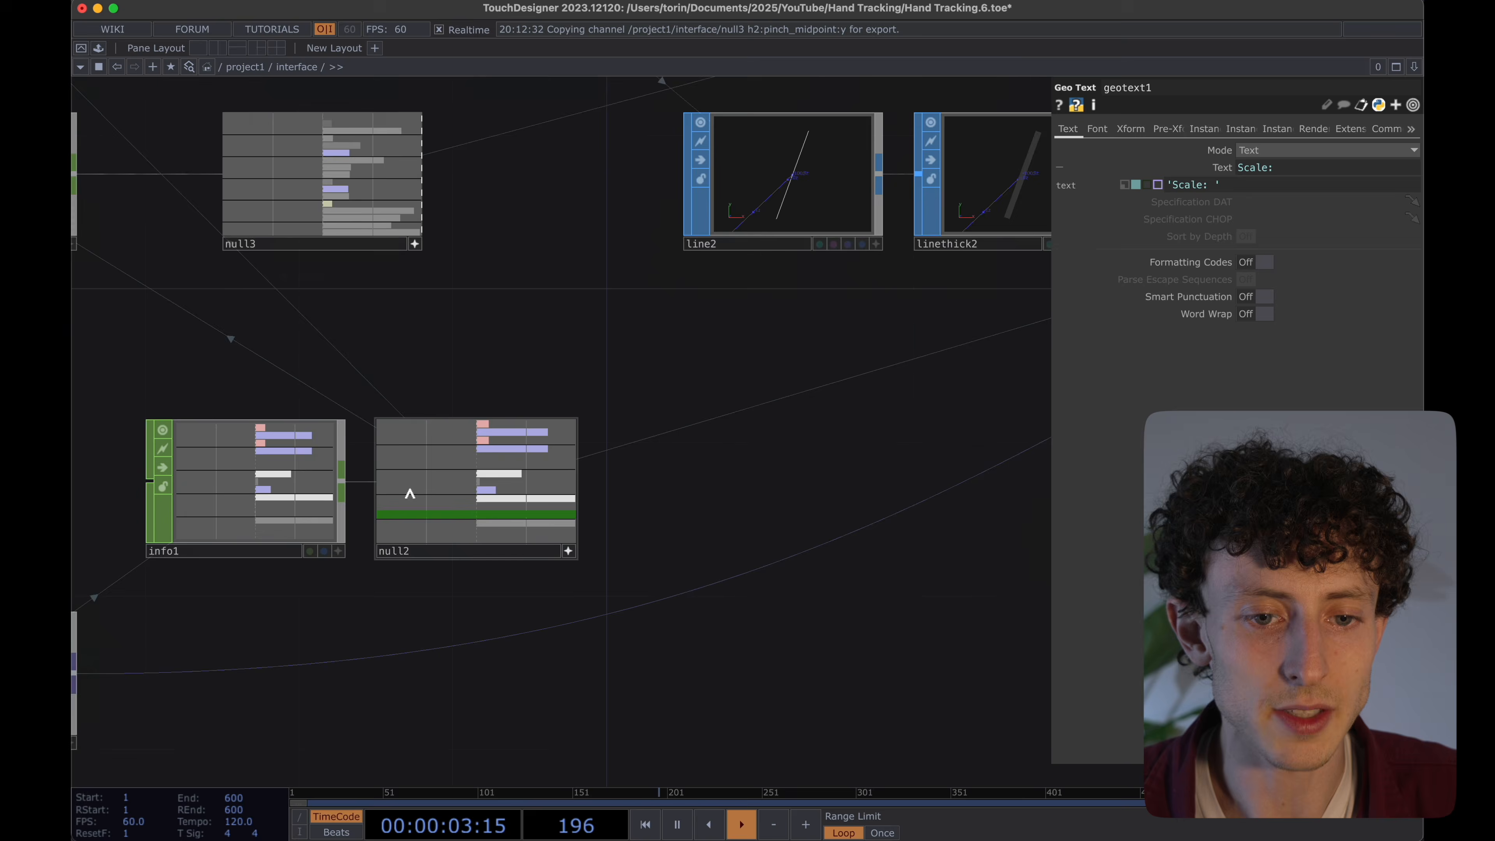
{"action": "left_click_drag", "start_coordinate": [550, 471], "coordinate": [858, 675]}
{"action": "scroll", "coordinate": [754, 437], "scroll_direction": "up", "scroll_amount": 5}
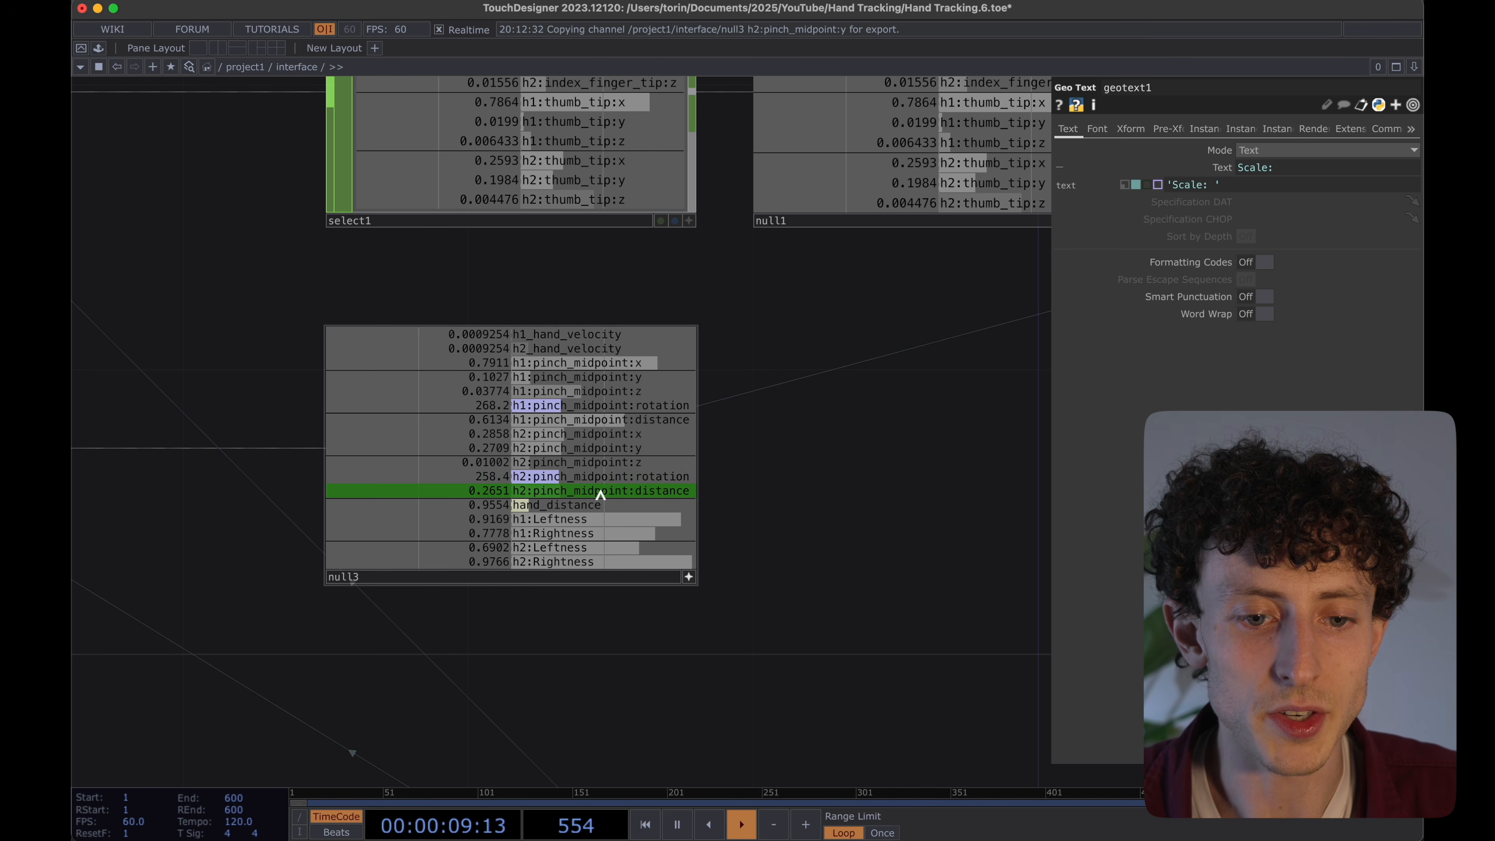
{"action": "left_click", "coordinate": [1120, 130]}
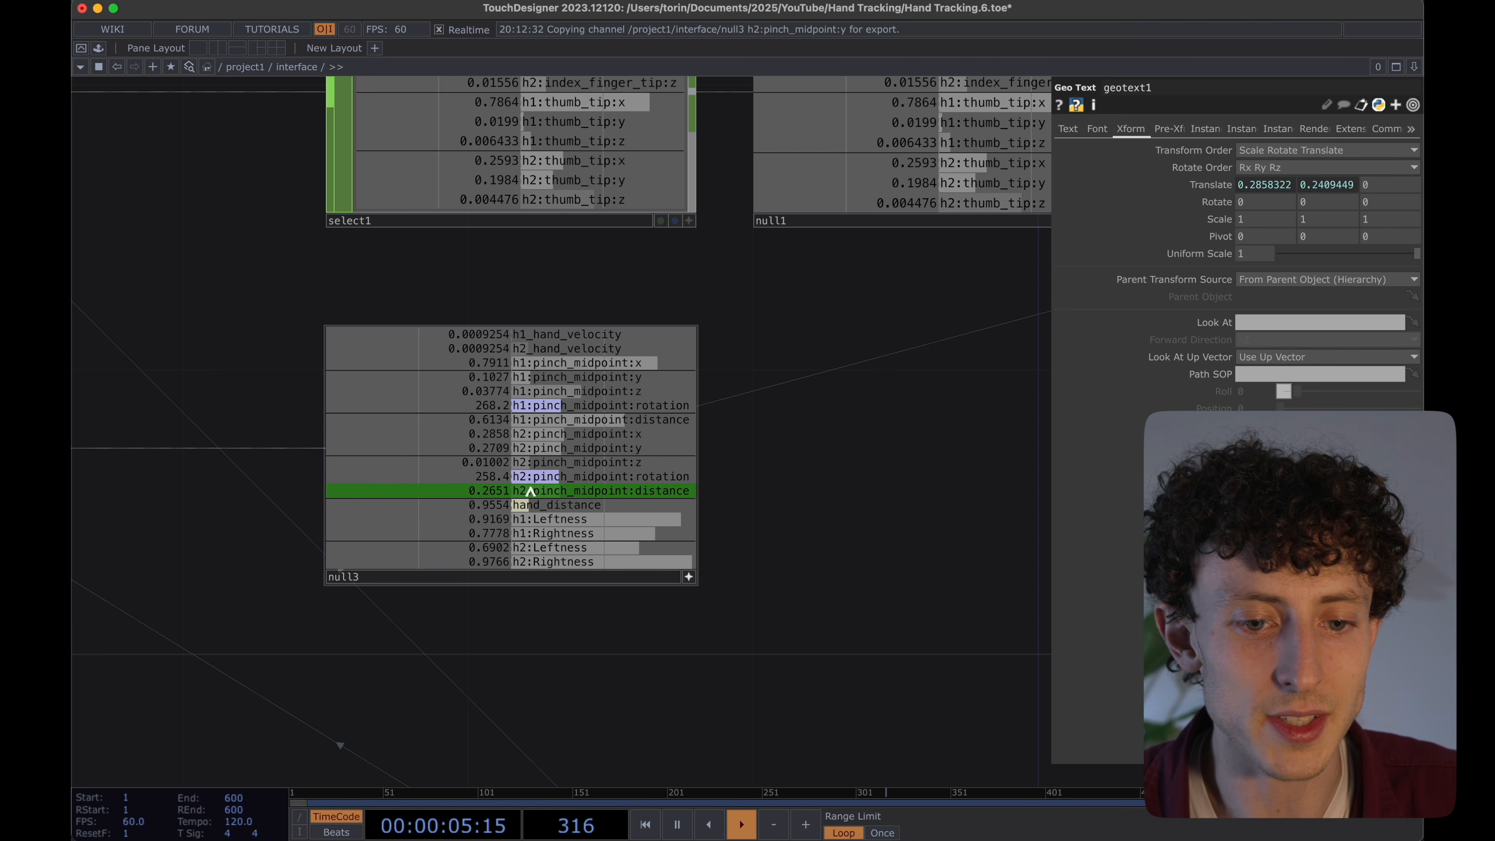
{"action": "left_click_drag", "start_coordinate": [530, 500], "coordinate": [1285, 200]}
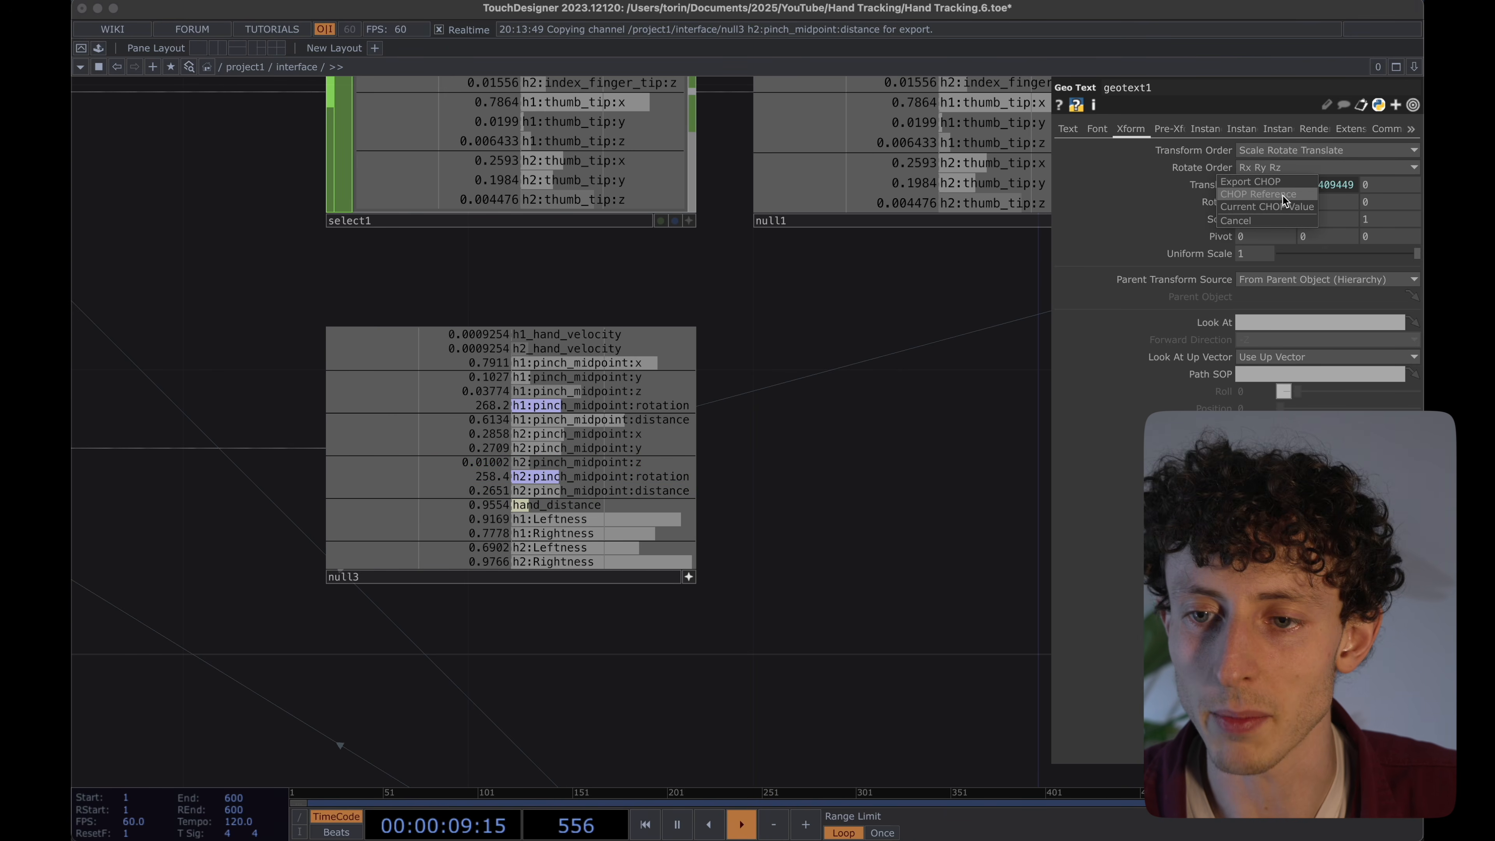
{"action": "left_click", "coordinate": [1283, 195]}
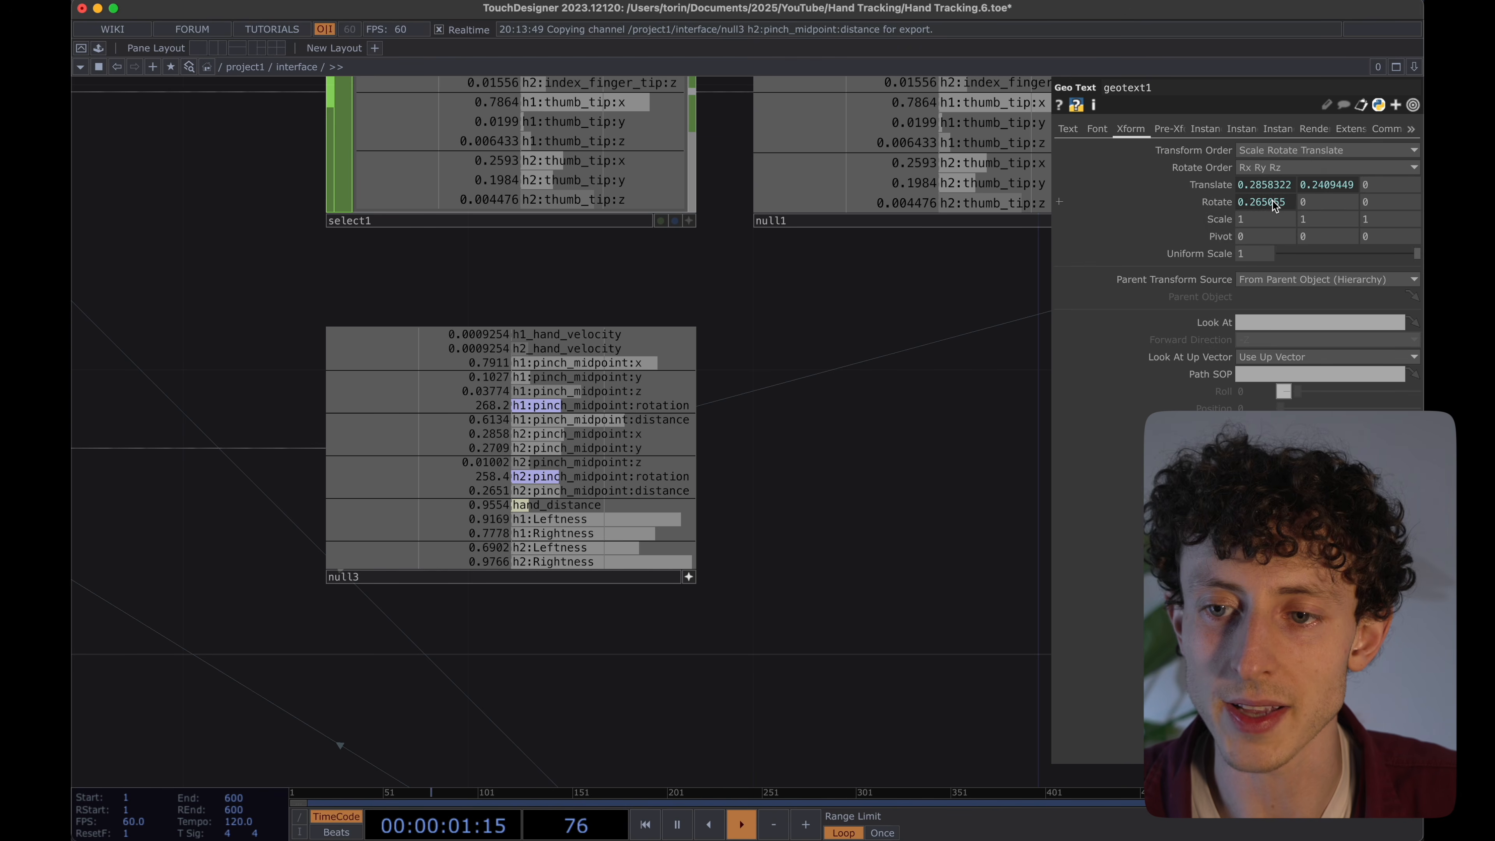
Copy the pinch distance reference expression from geotext1's Rotate X and clear it from that parameter.
{"action": "left_click", "coordinate": [1273, 201]}
{"action": "left_click", "coordinate": [1288, 218]}
{"action": "key", "text": "super+c"}
{"action": "key", "text": "BackSpace"}
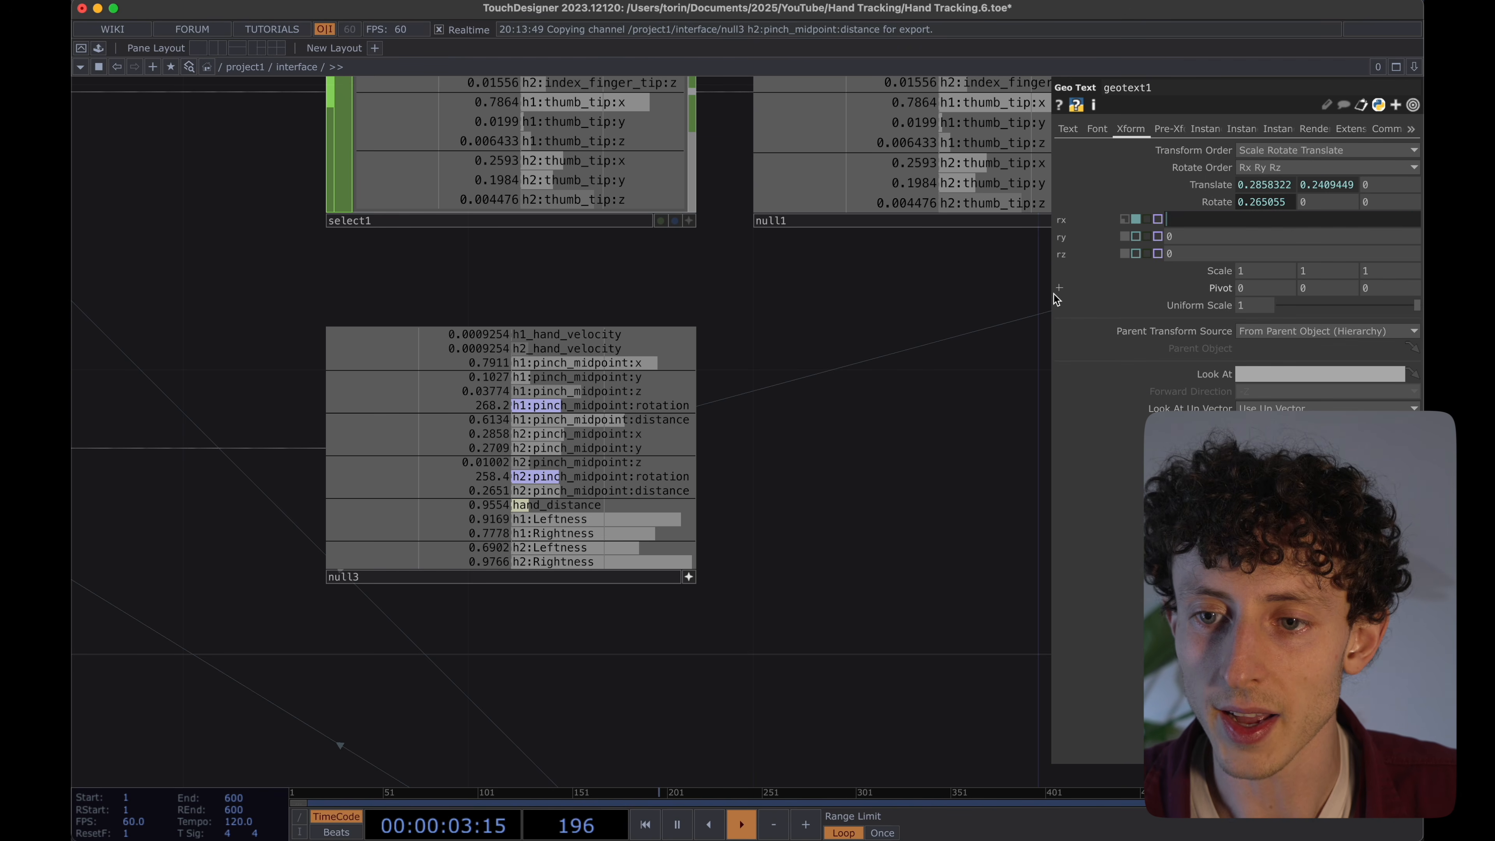
{"action": "left_click", "coordinate": [967, 339]}
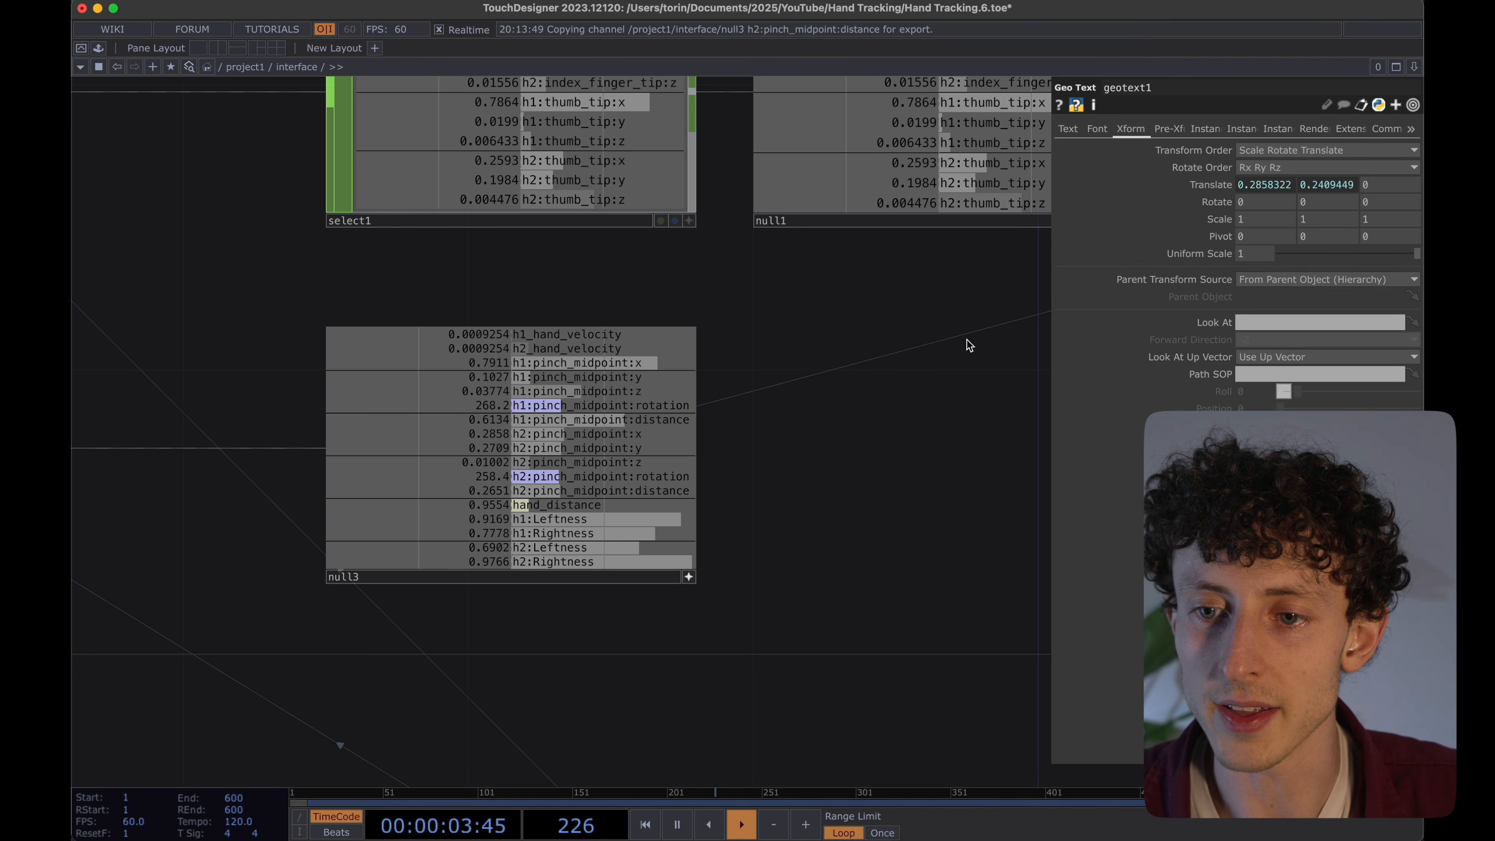
Extend geotext1's Text expression after 'Scale: ' with + and the copied op('null3')['h2:pinch_midpoint:distance'] reference.
{"action": "left_click", "coordinate": [1065, 130]}
{"action": "left_click", "coordinate": [1268, 184]}
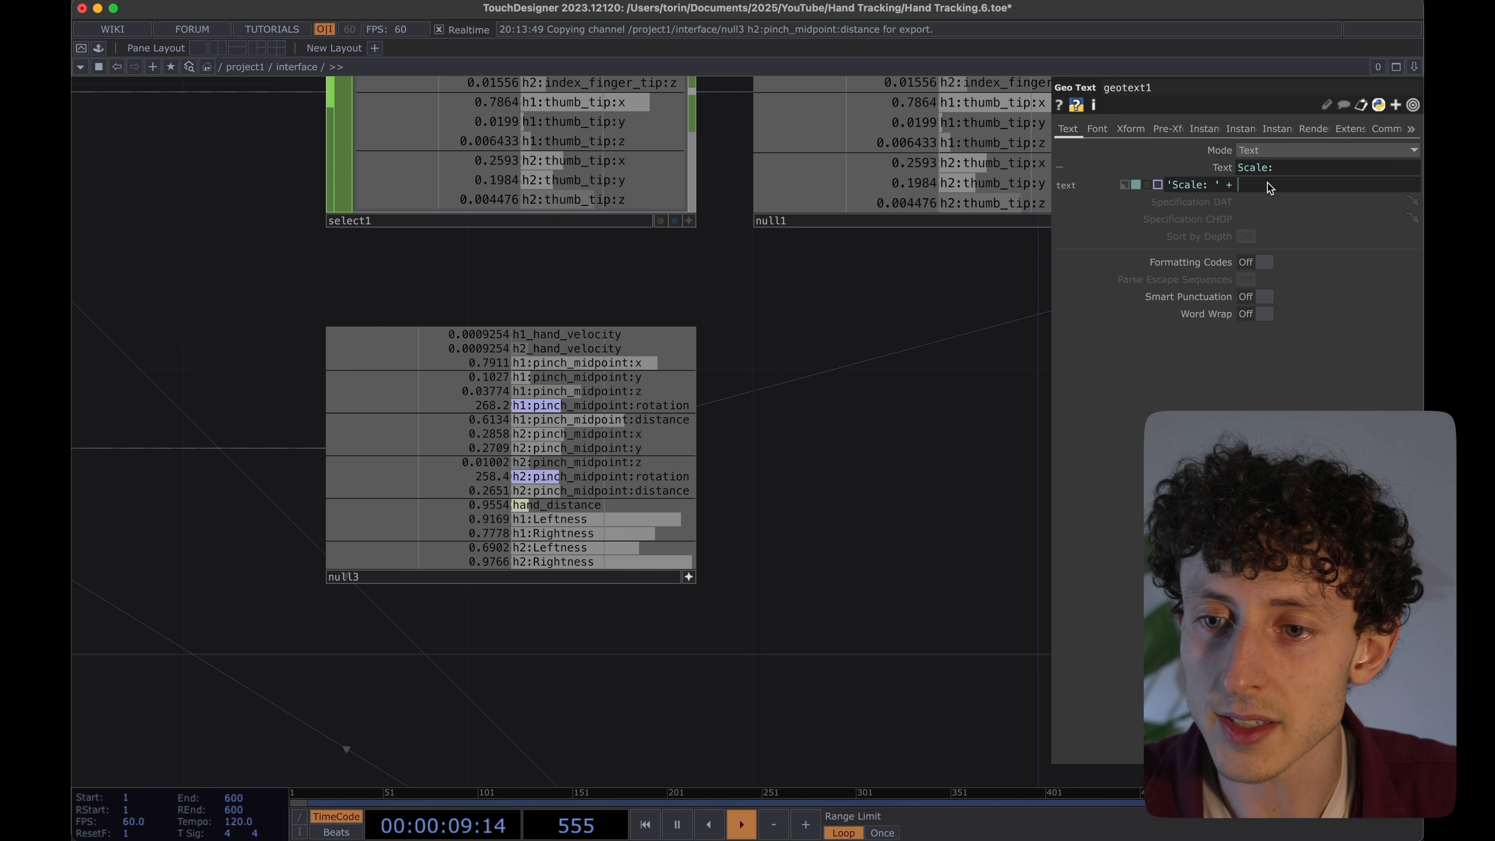
{"action": "key", "text": "super+v"}
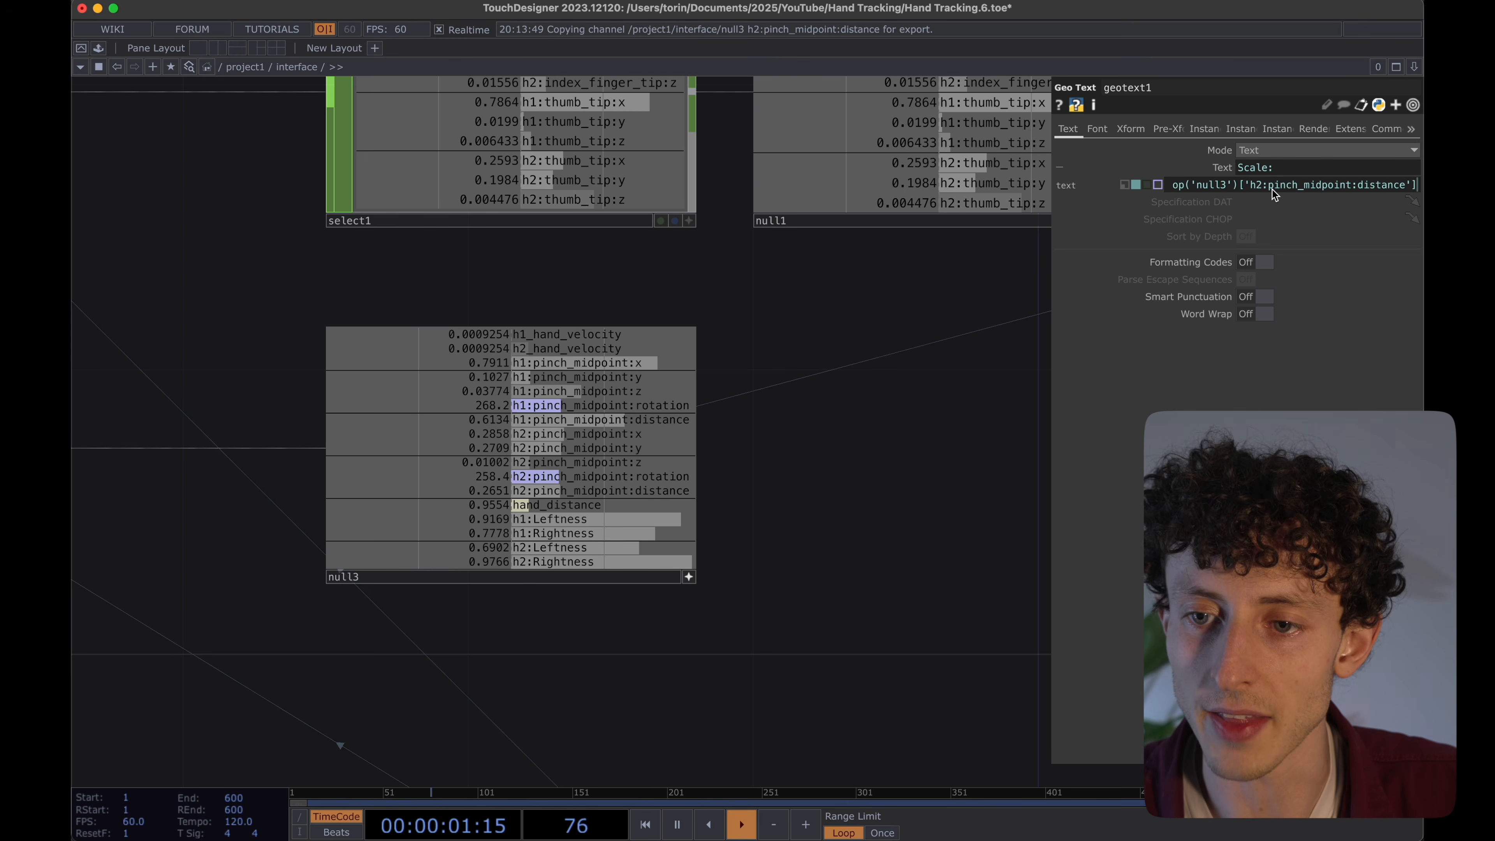
{"action": "key", "text": "Return"}
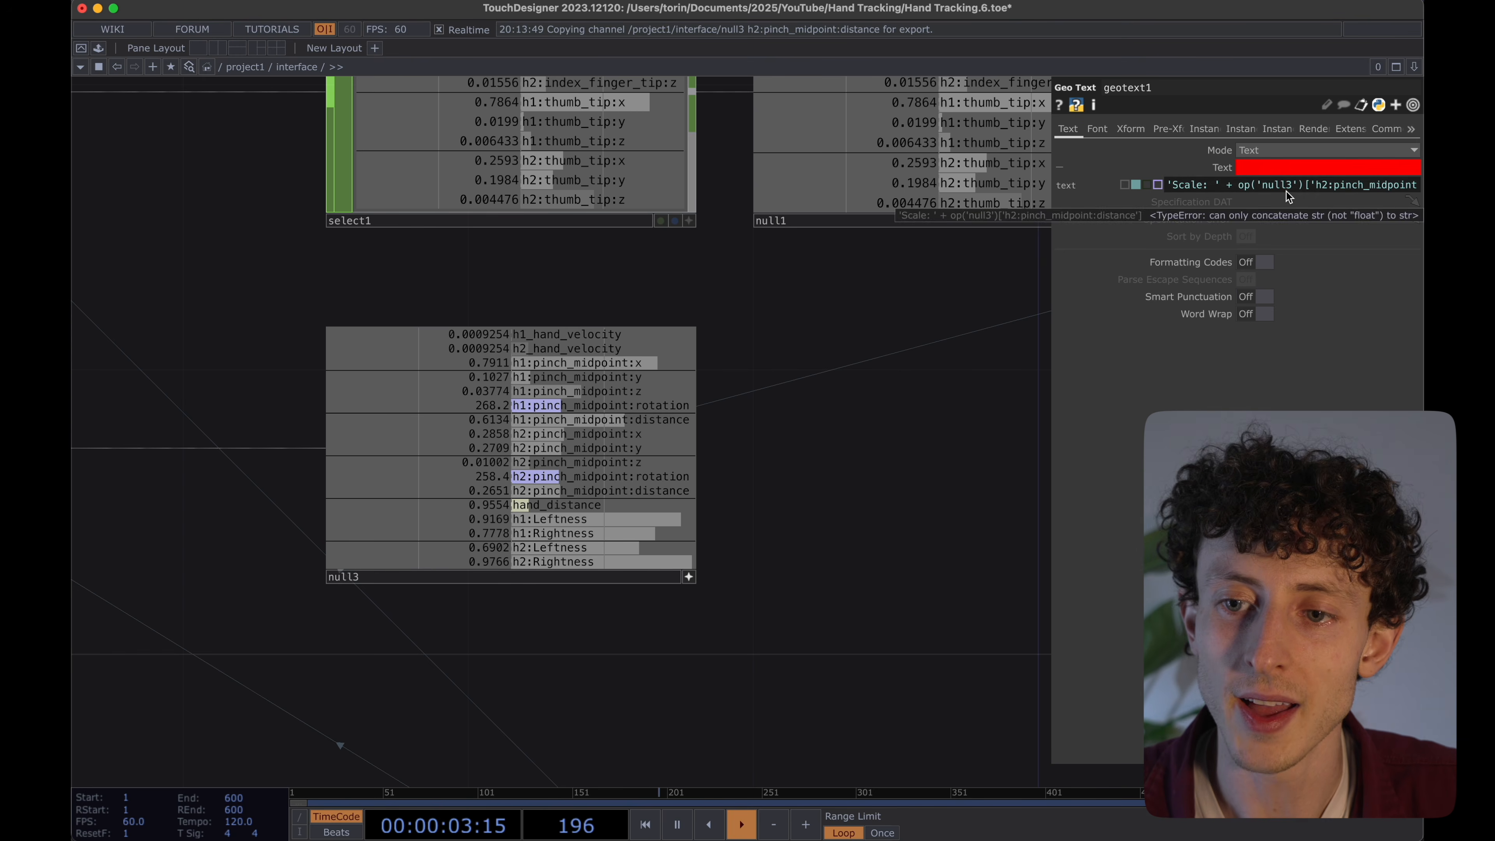
Wrap the op('null3')['h2:pinch_midpoint:distance'] reference in geotext1's Text expression in str() to convert it to a string.
{"action": "mouse_move", "coordinate": [1249, 170]}
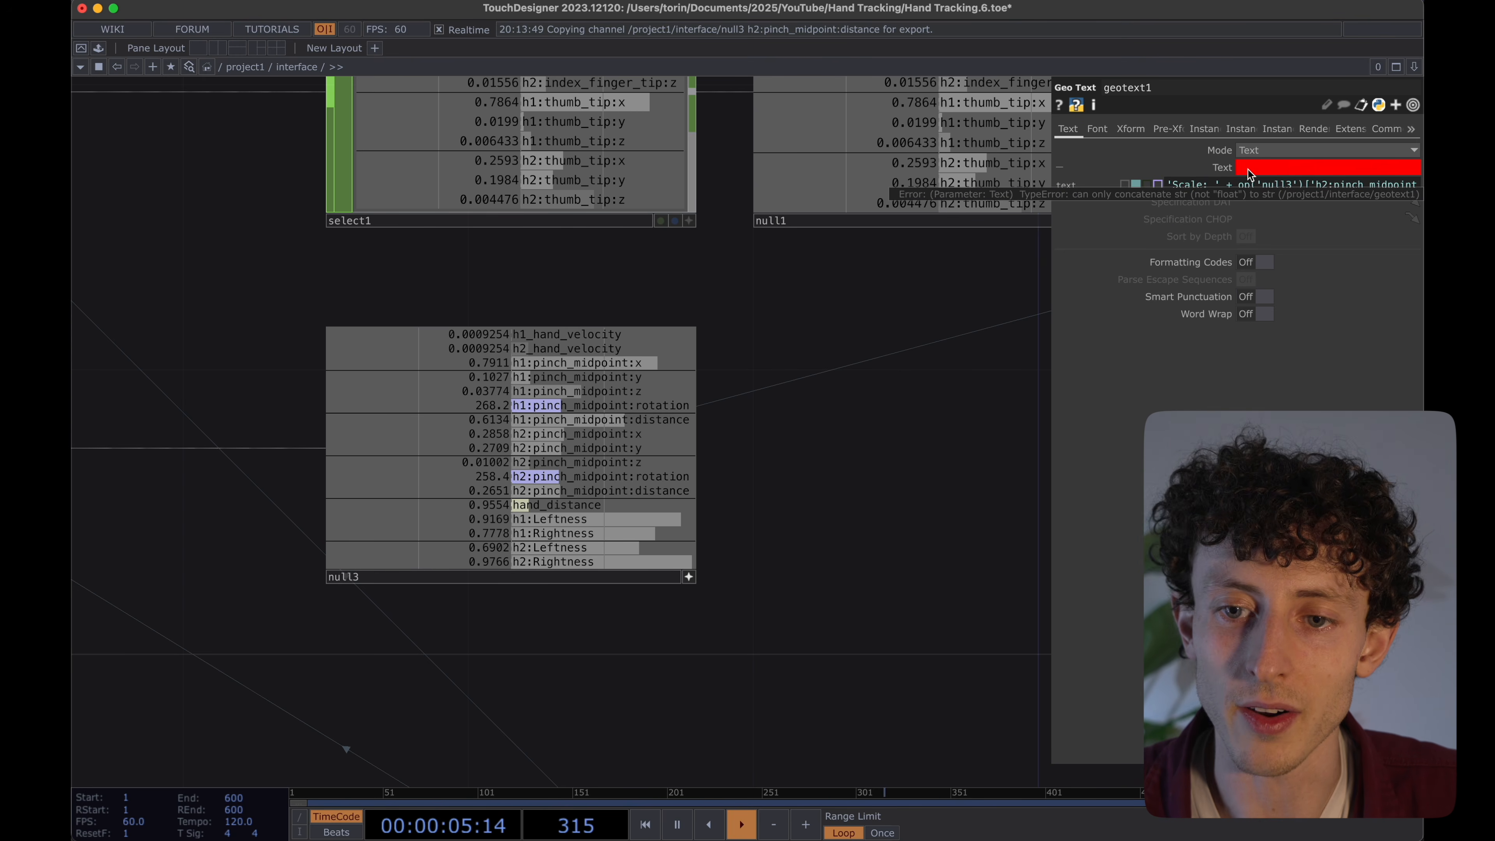
{"action": "left_click_drag", "start_coordinate": [1237, 184], "coordinate": [1416, 187]}
{"action": "left_click", "coordinate": [1237, 186]}
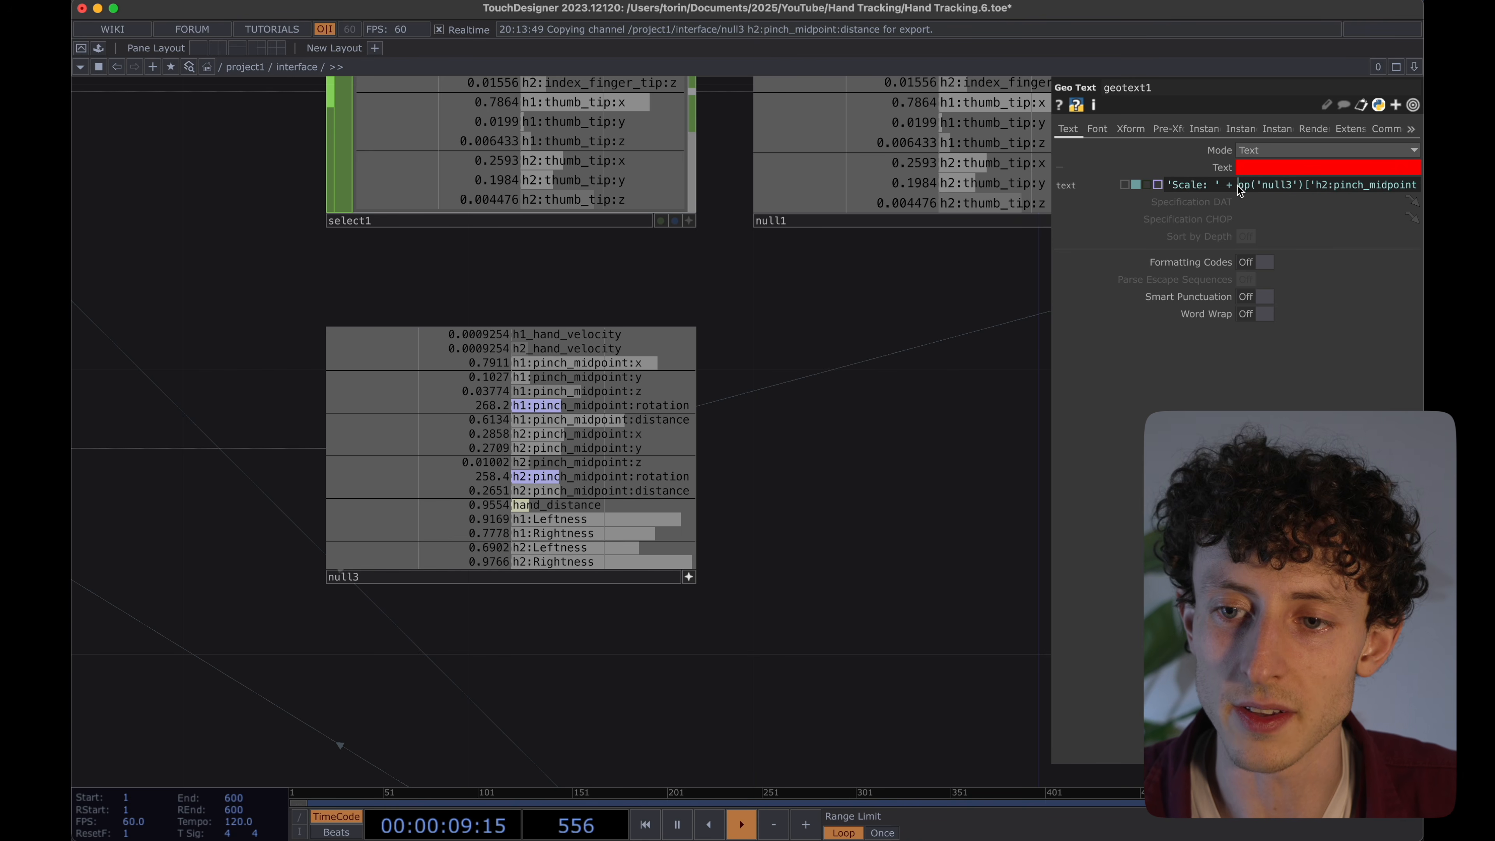
{"action": "left_click_drag", "start_coordinate": [1221, 186], "coordinate": [1128, 195]}
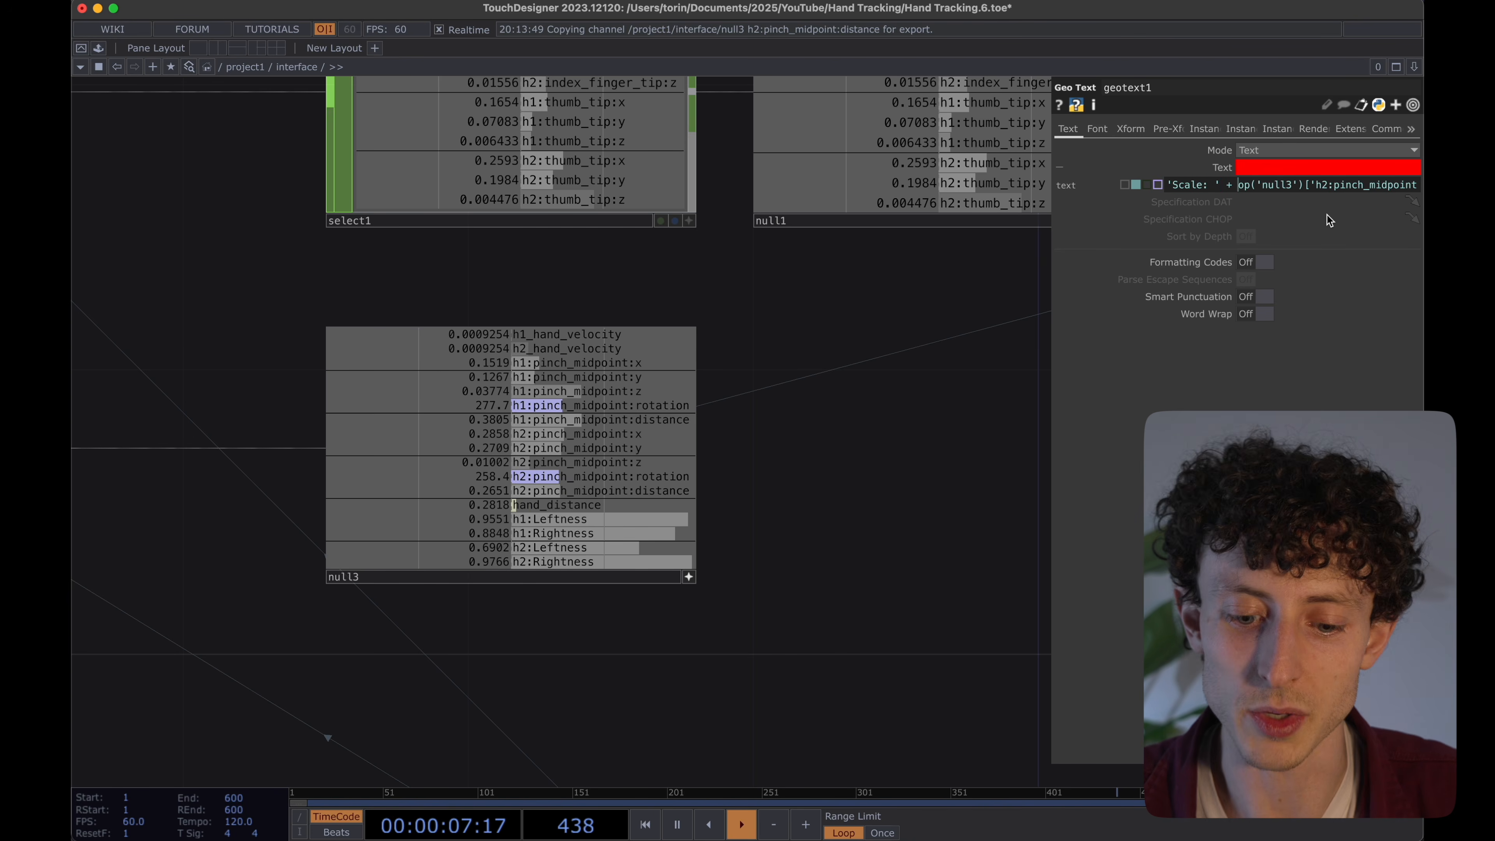
{"action": "type", "text": "str("}
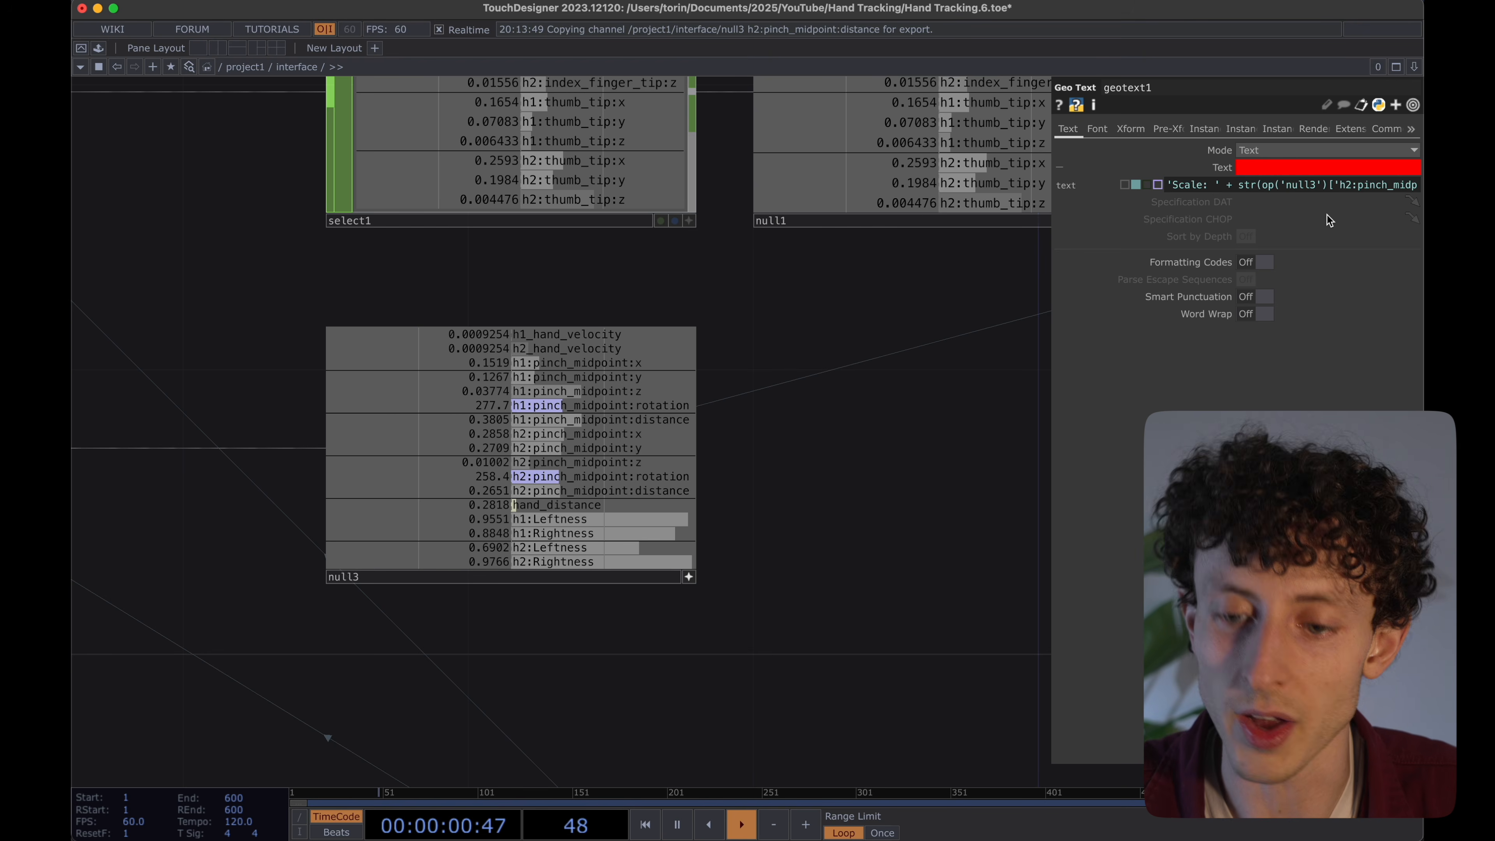
{"action": "mouse_move", "coordinate": [1325, 195]}
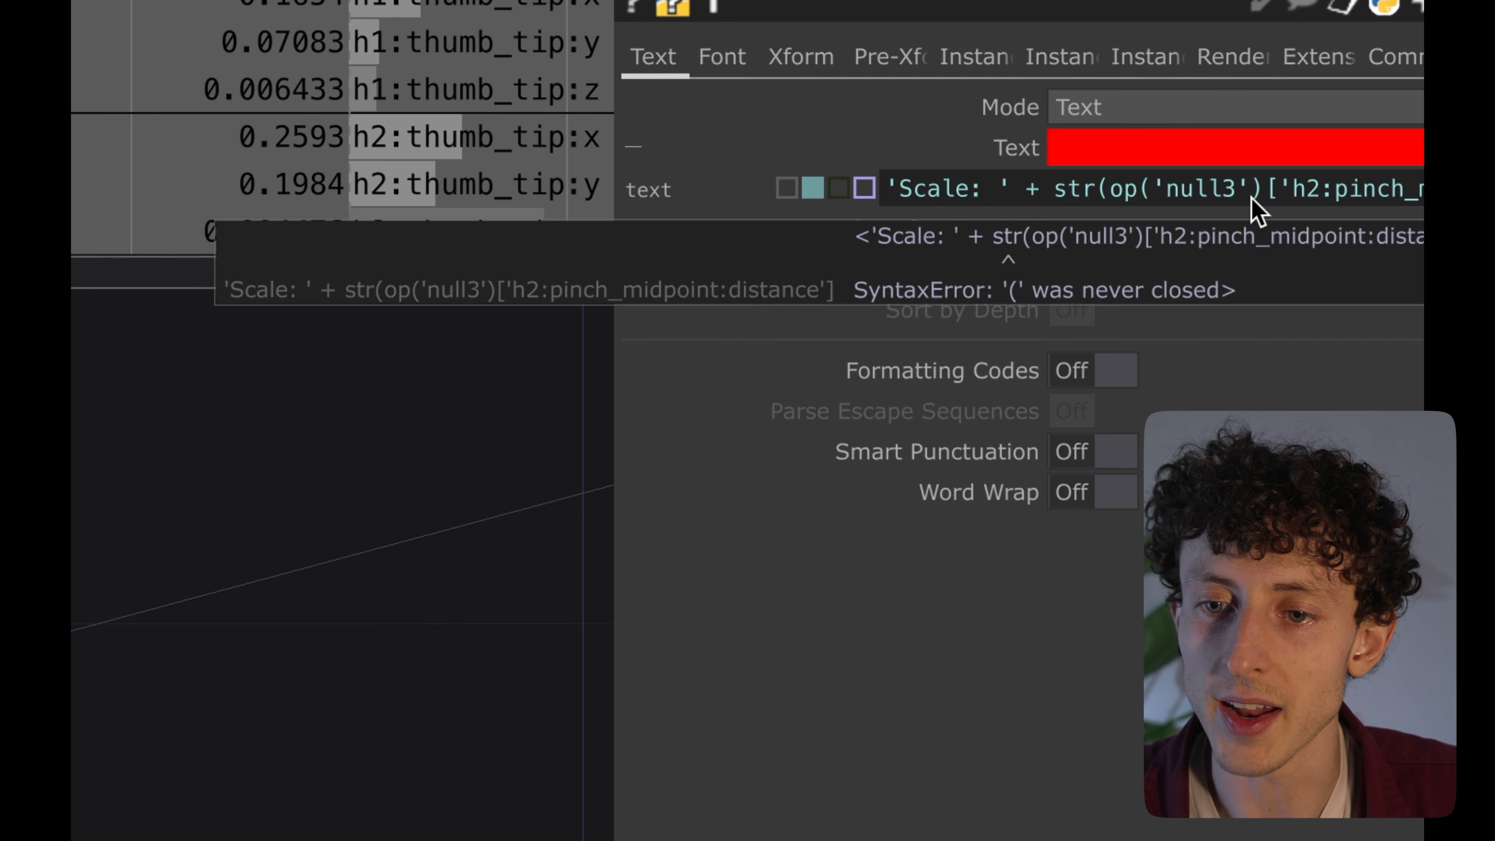
{"action": "key", "text": "End"}
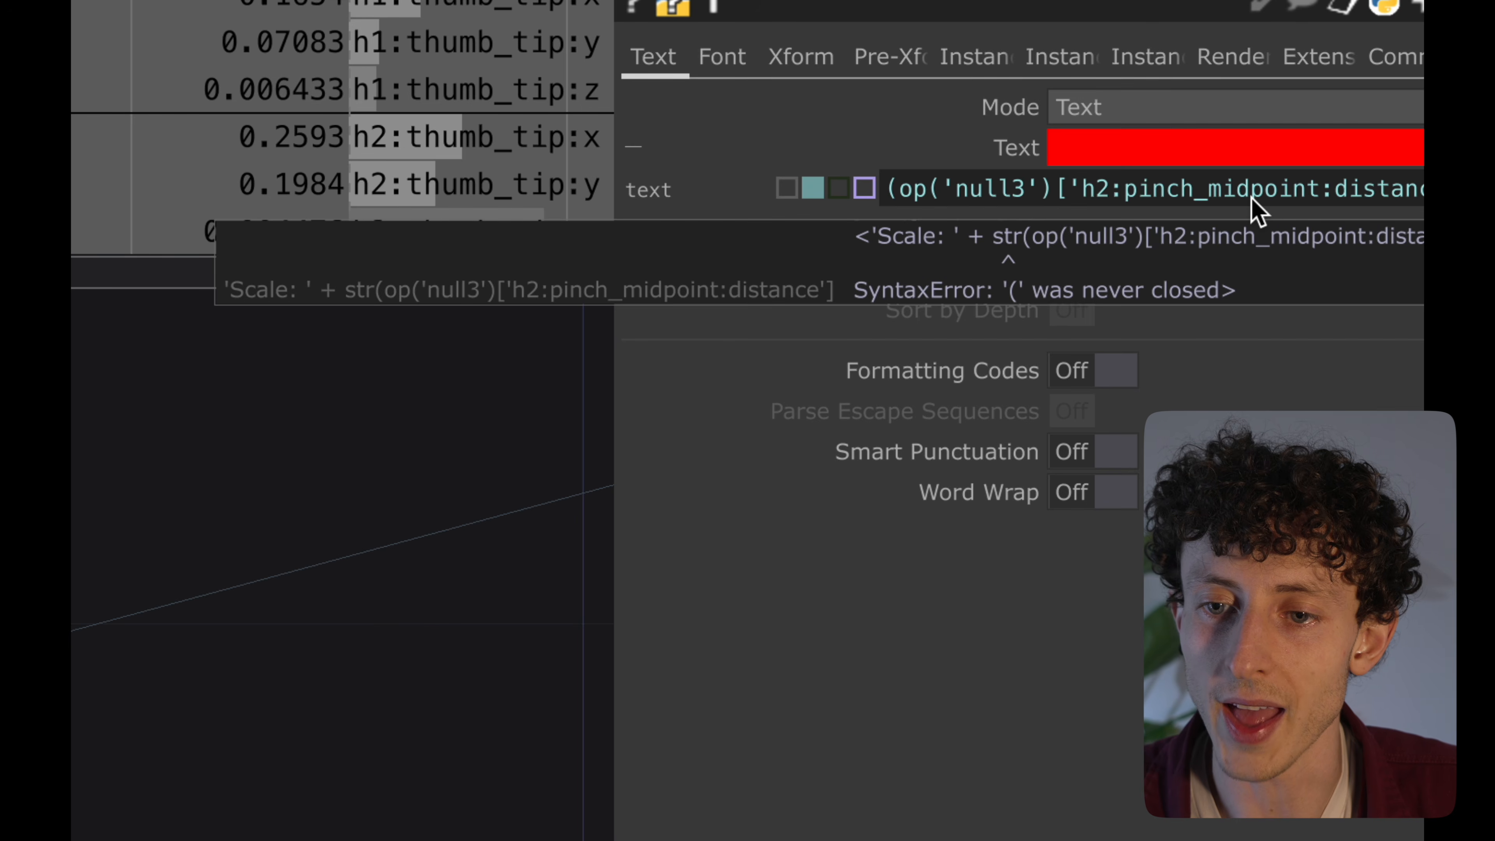
{"action": "type", "text": ")"}
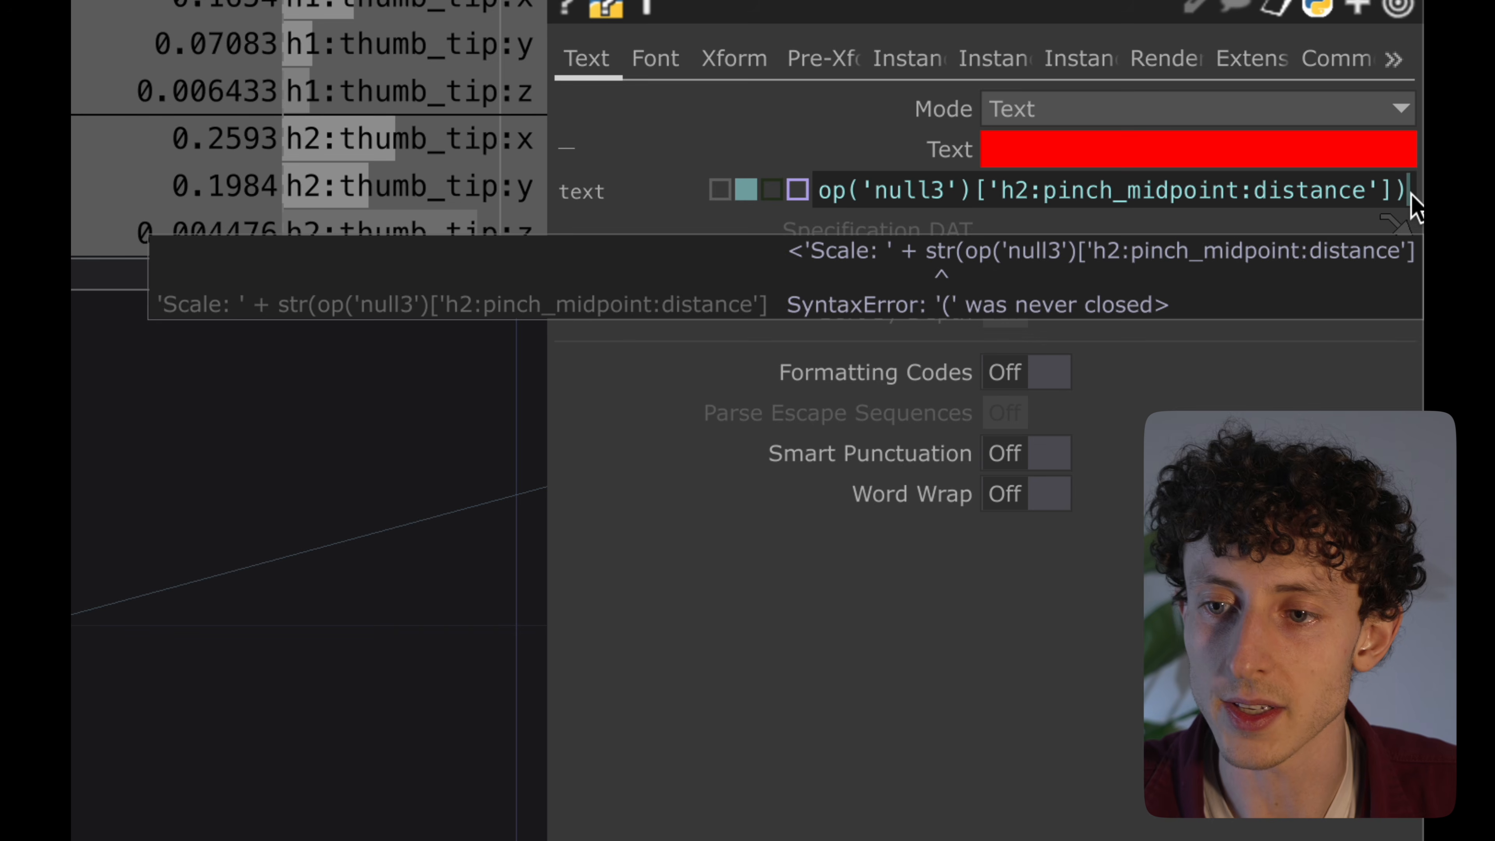
{"action": "key", "text": "Return"}
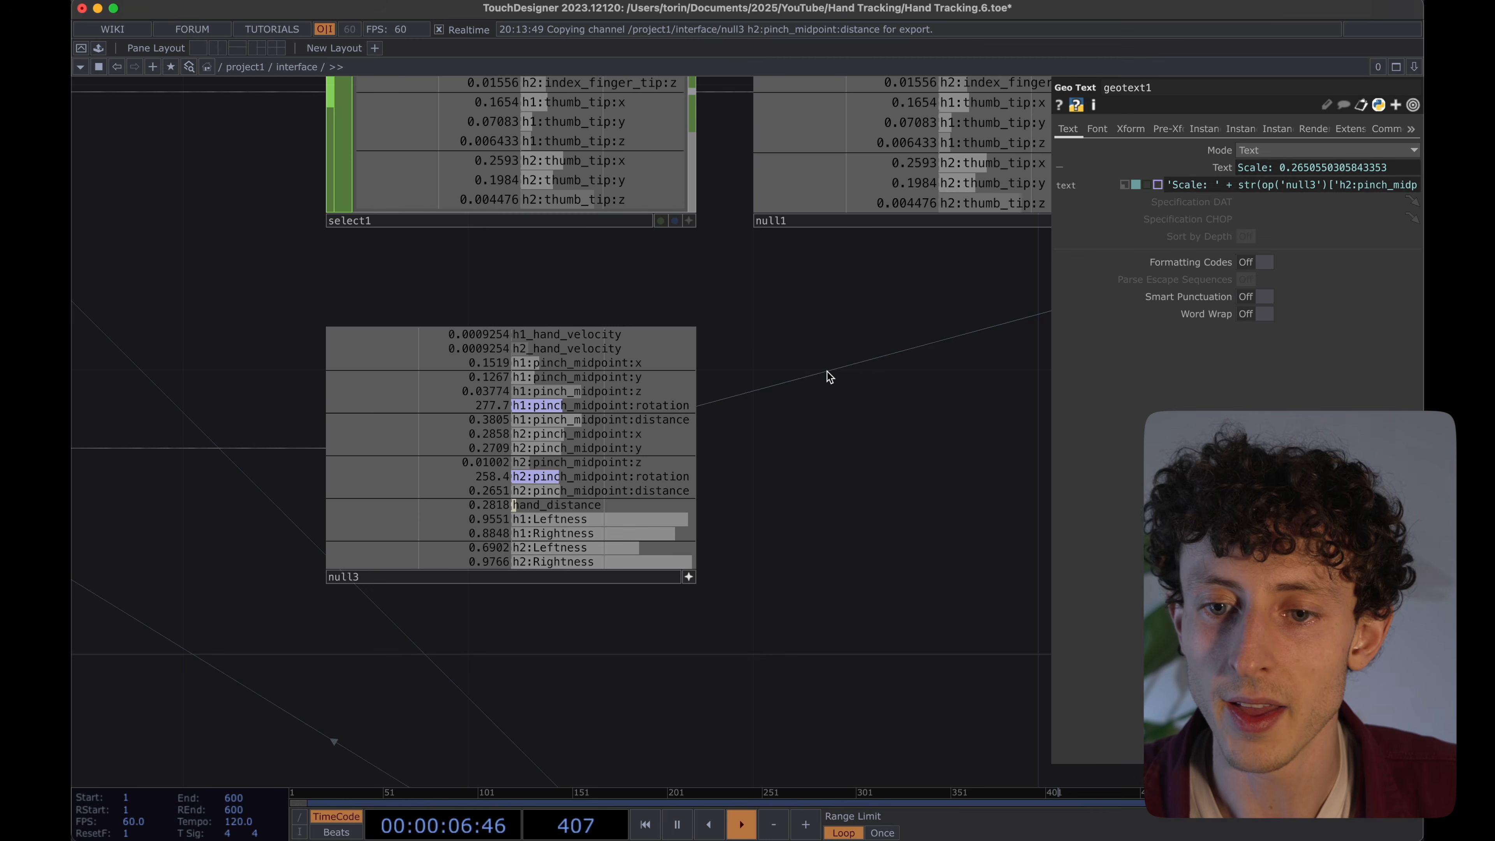
Wrap the h2:pinch_midpoint:distance reference inside str() in geotext1's Text expression in round() with 2 decimal places.
{"action": "left_click_drag", "start_coordinate": [827, 372], "coordinate": [577, 434]}
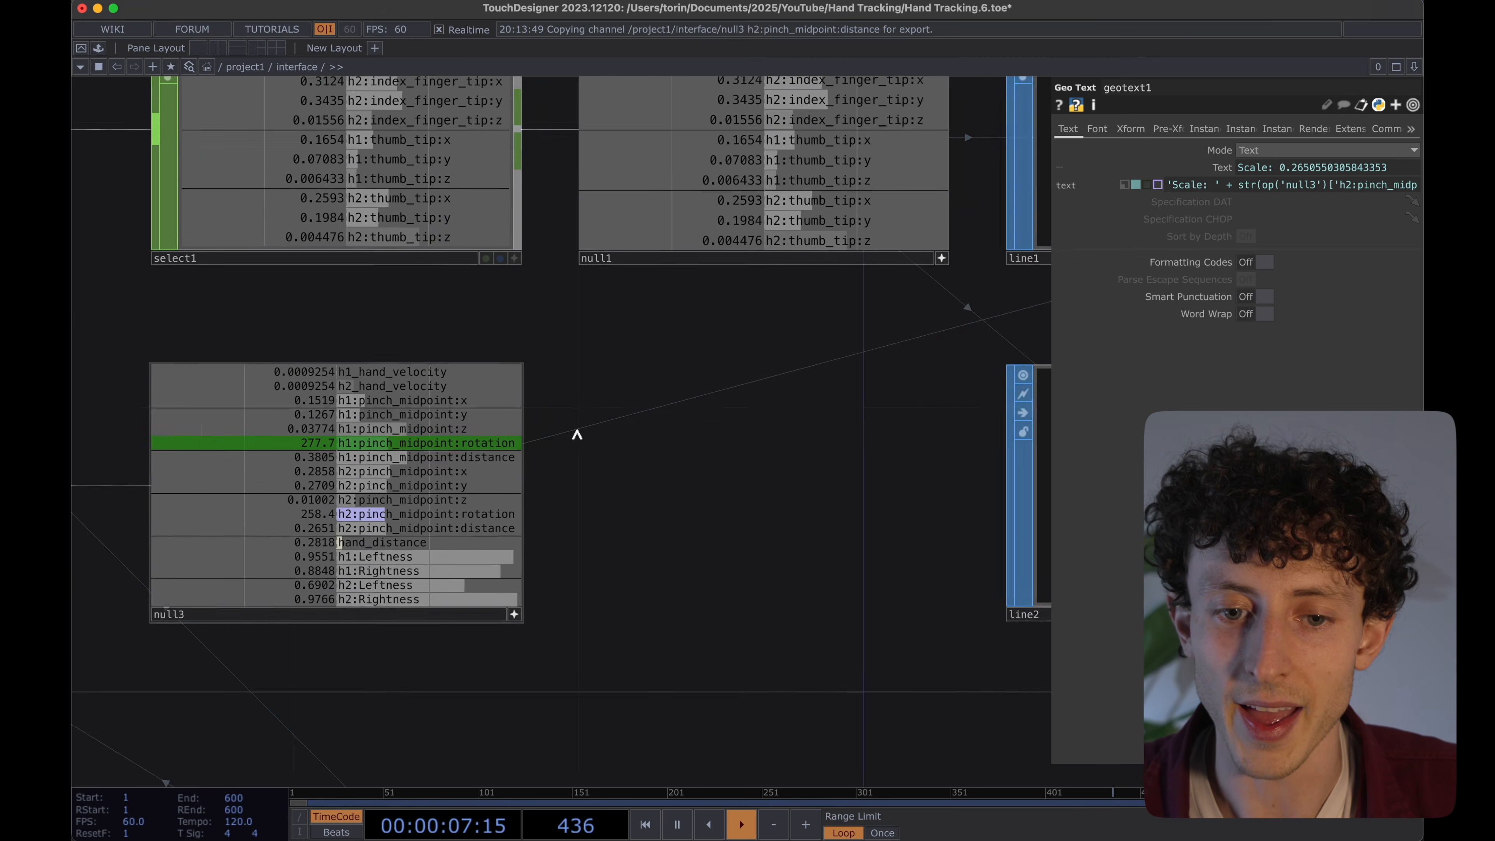
{"action": "key", "text": "h"}
{"action": "scroll", "coordinate": [893, 419], "scroll_direction": "up", "scroll_amount": 10}
{"action": "left_click_drag", "start_coordinate": [932, 307], "coordinate": [774, 327]}
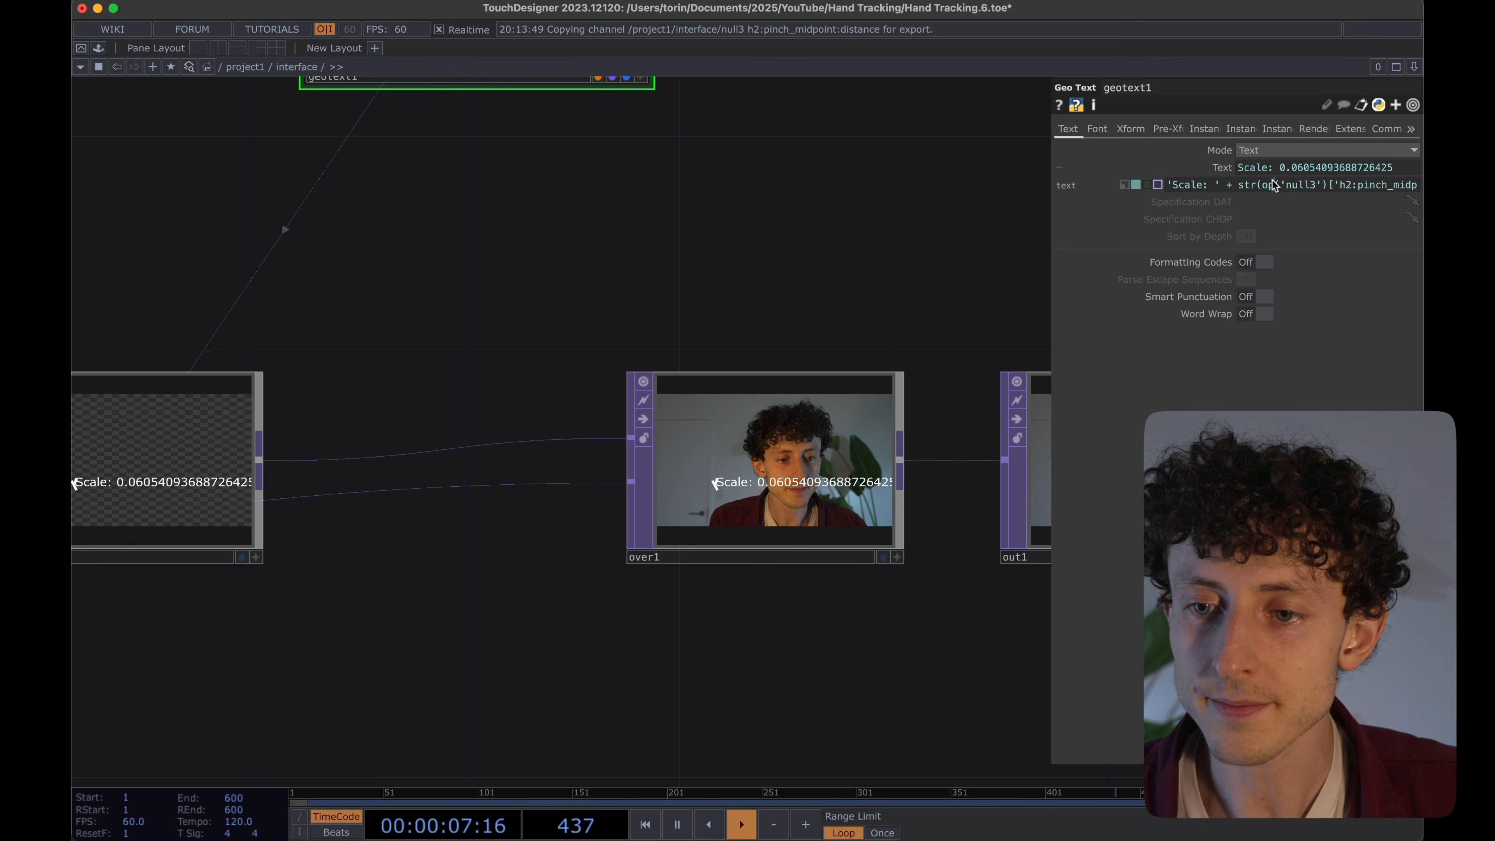
{"action": "left_click", "coordinate": [1262, 186]}
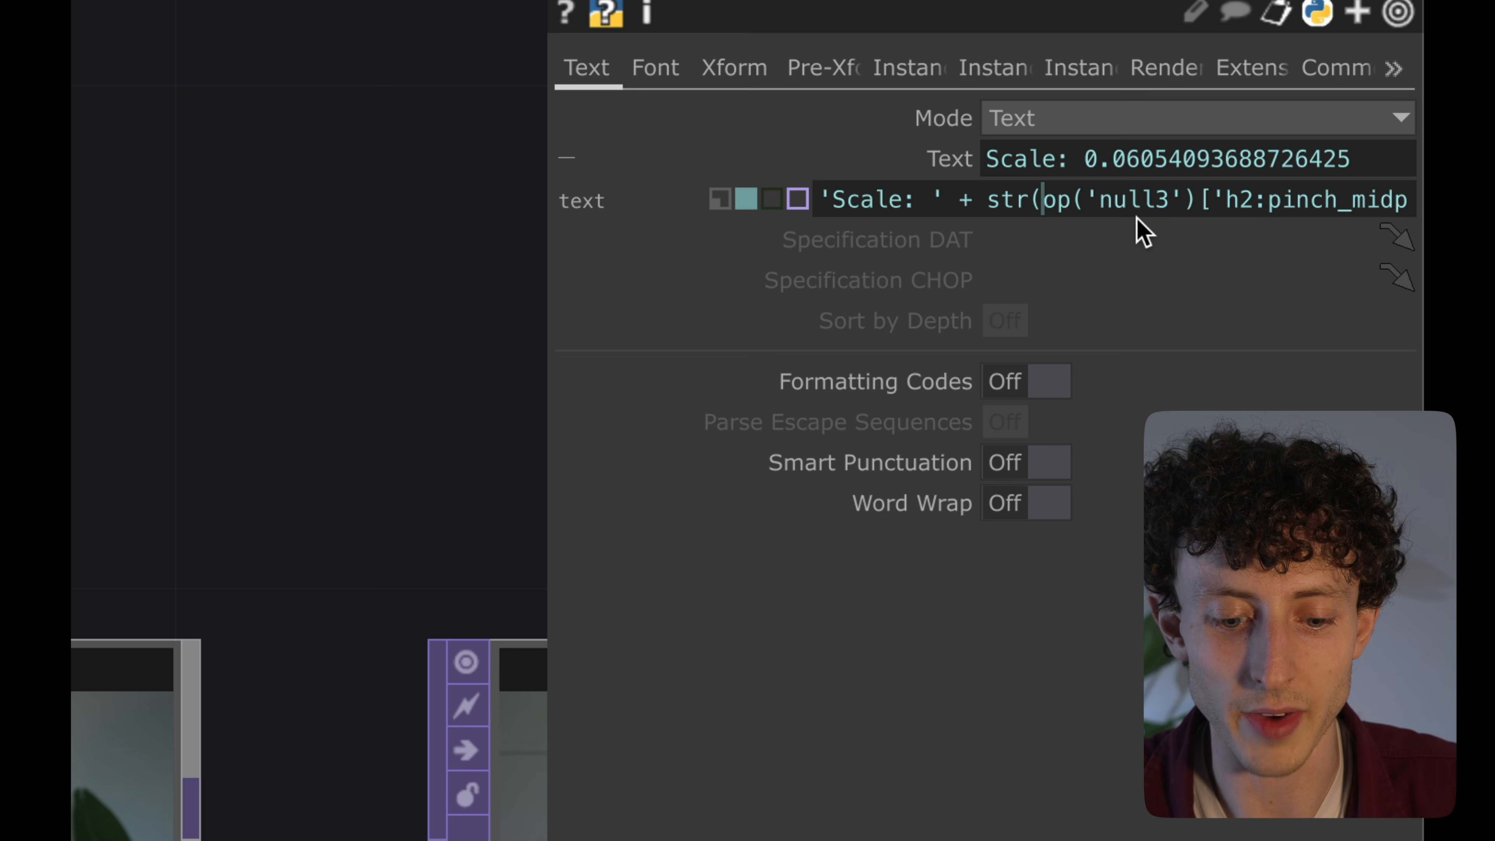
{"action": "type", "text": "r"}
{"action": "key", "text": "BackSpace"}
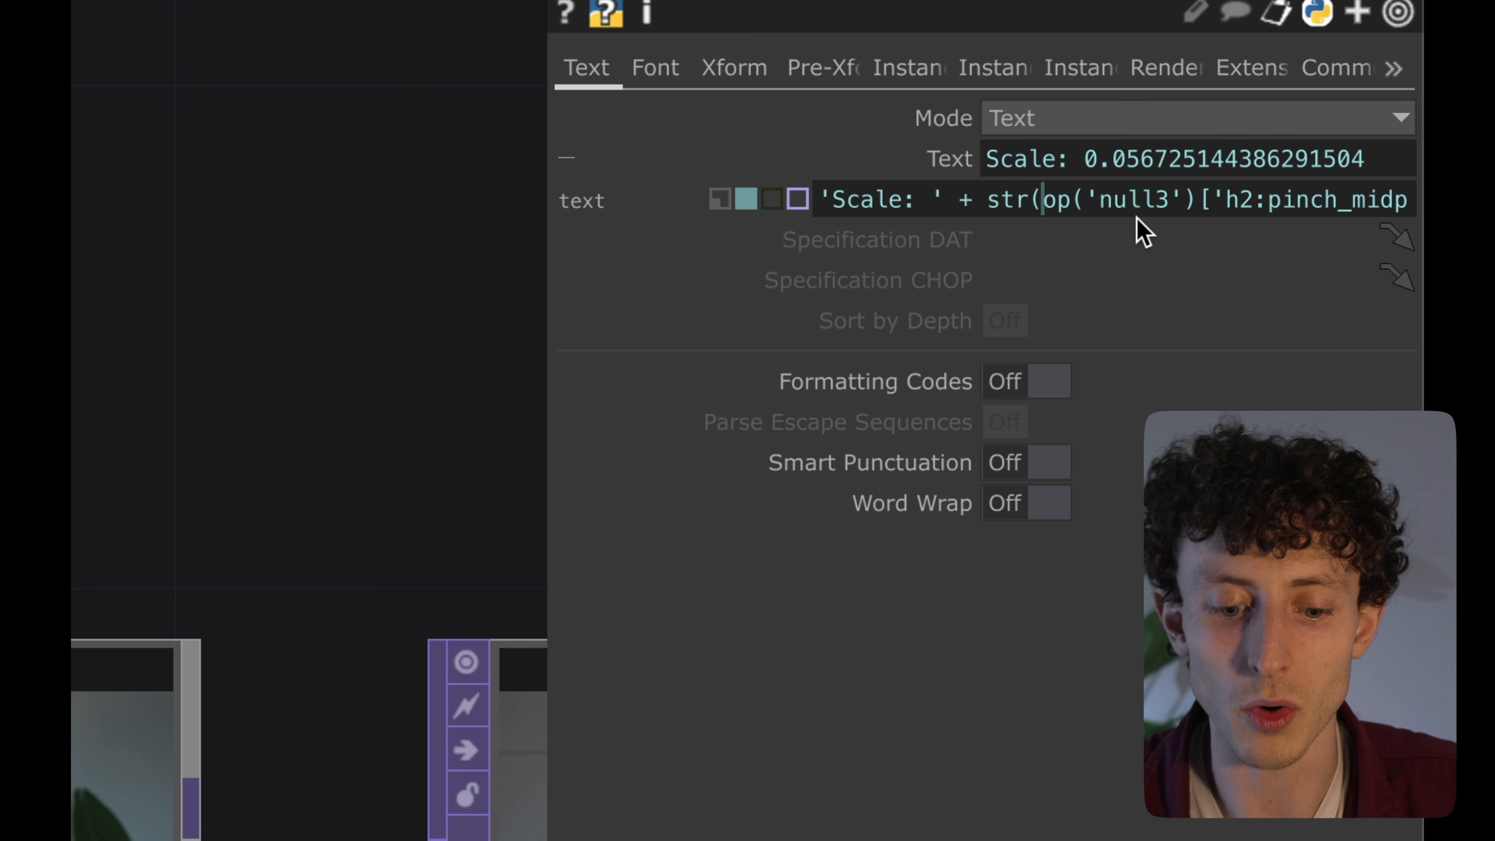
{"action": "type", "text": "round("}
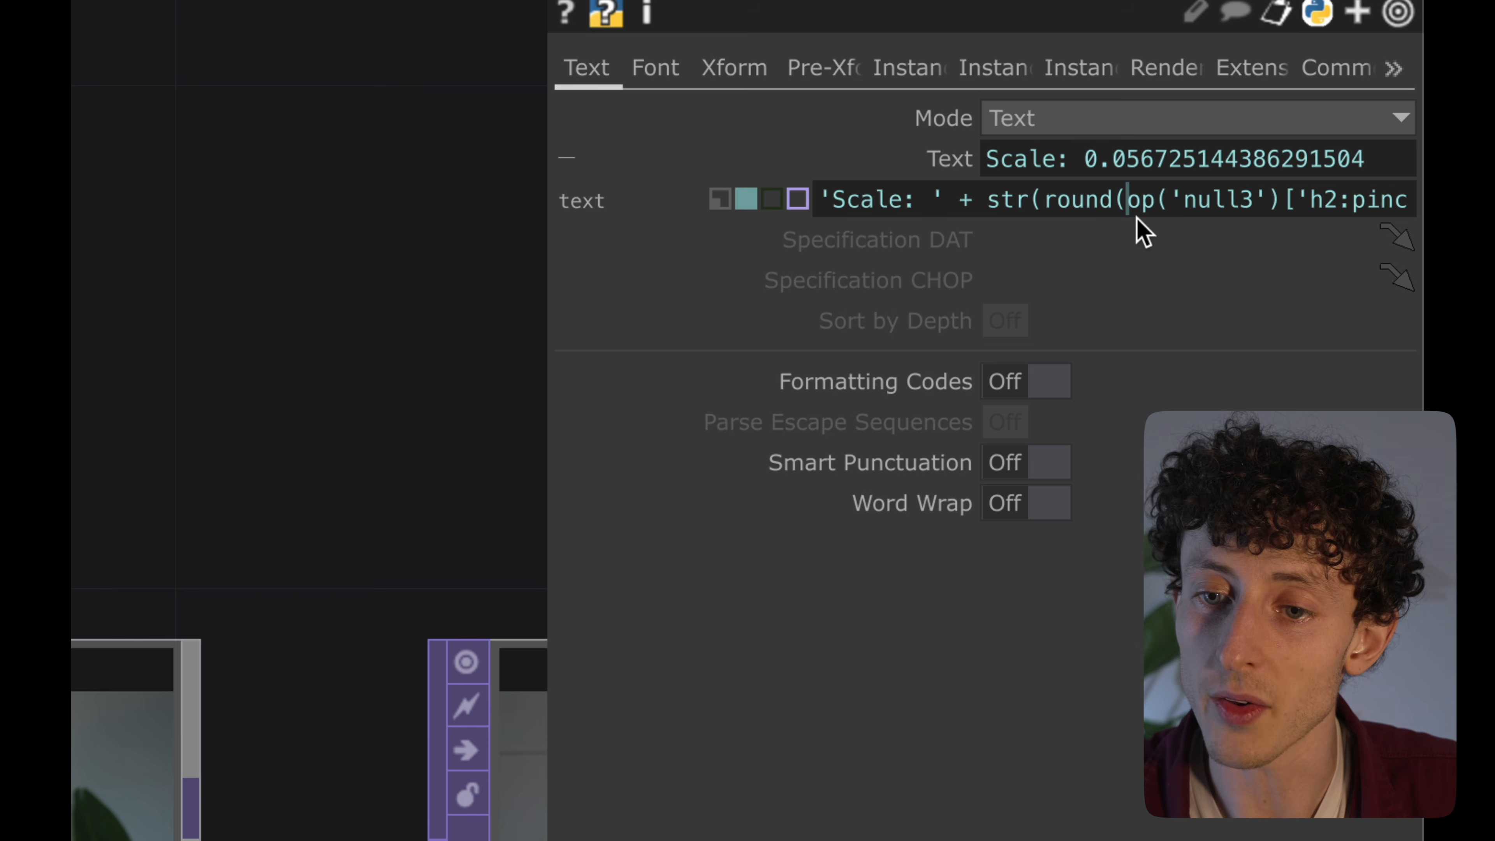
{"action": "key", "text": "End"}
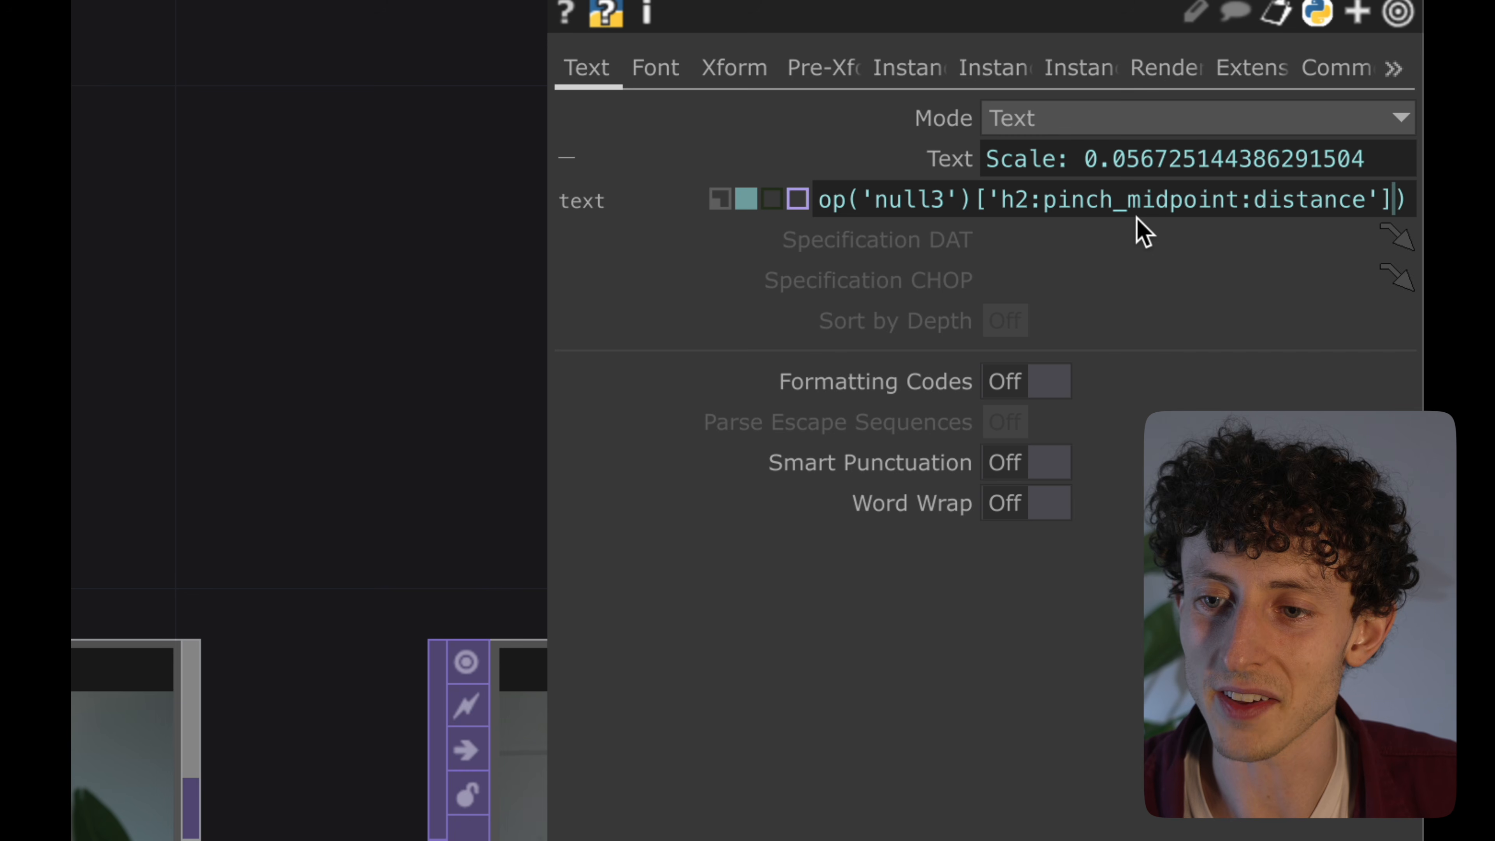
{"action": "type", "text": ","}
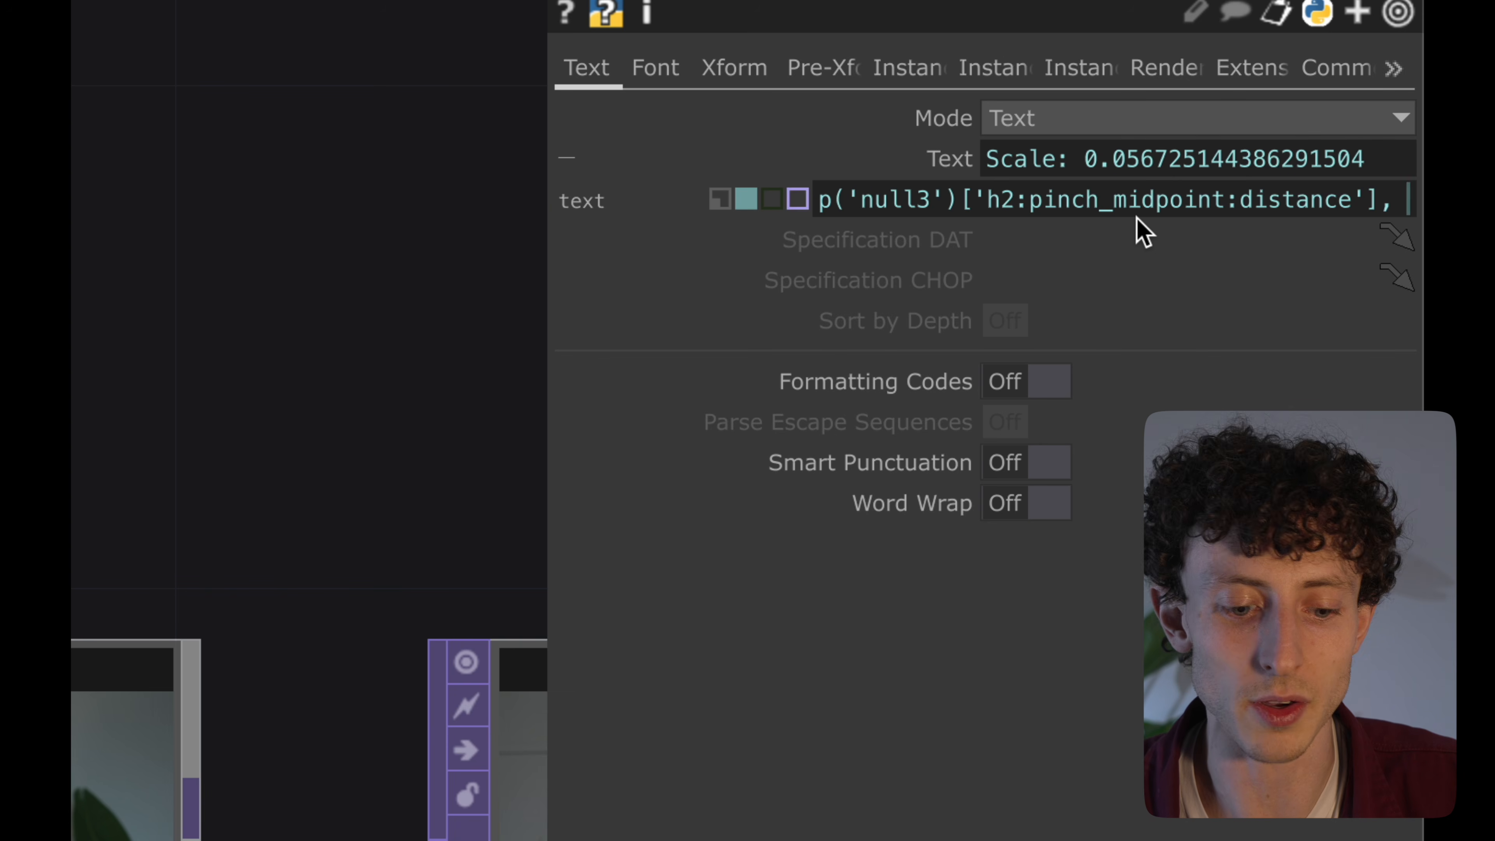
{"action": "type", "text": "2"}
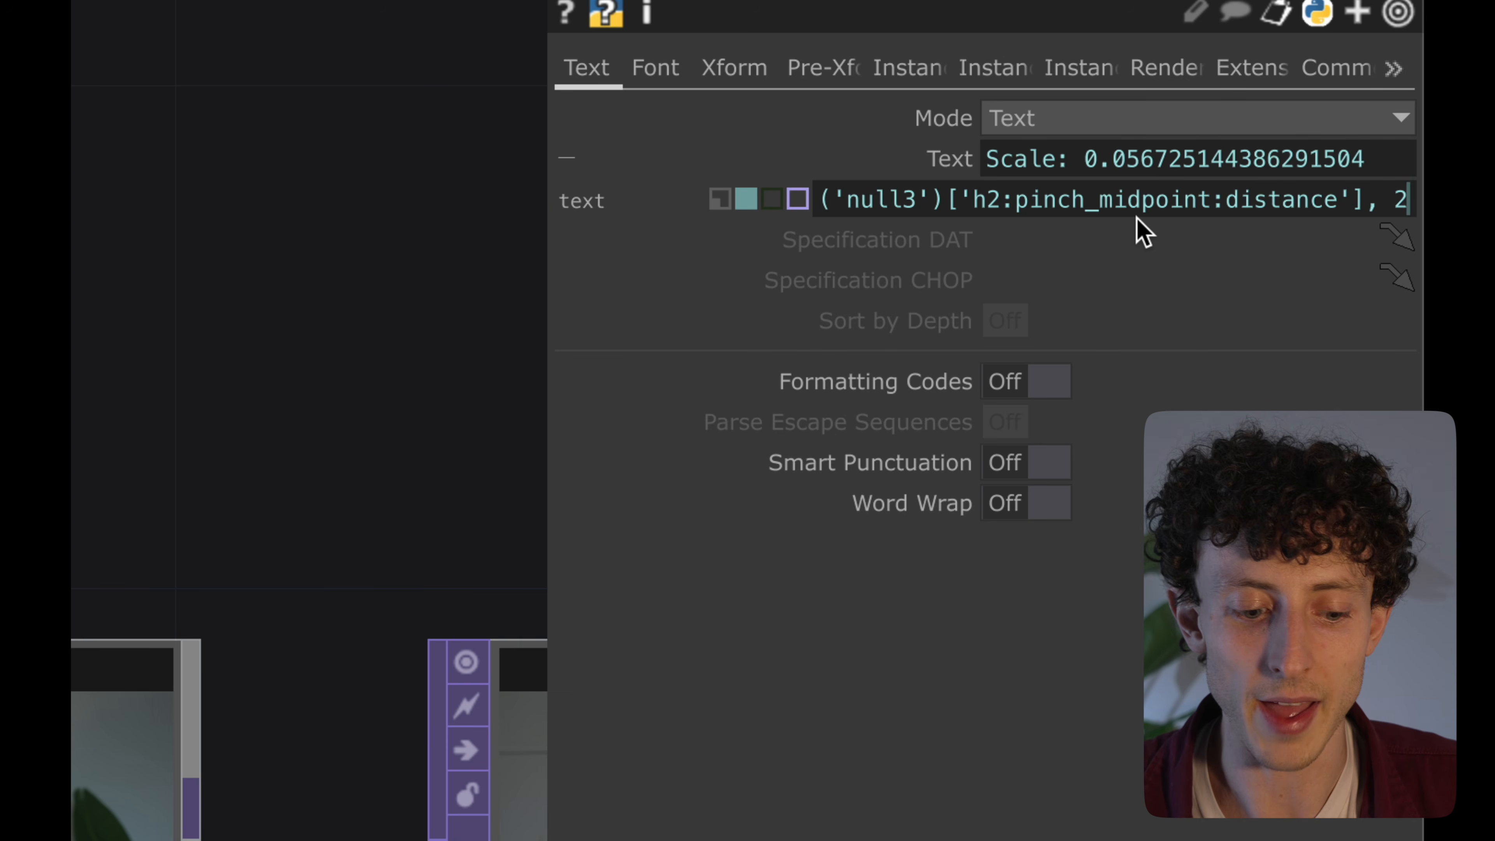
{"action": "type", "text": "))"}
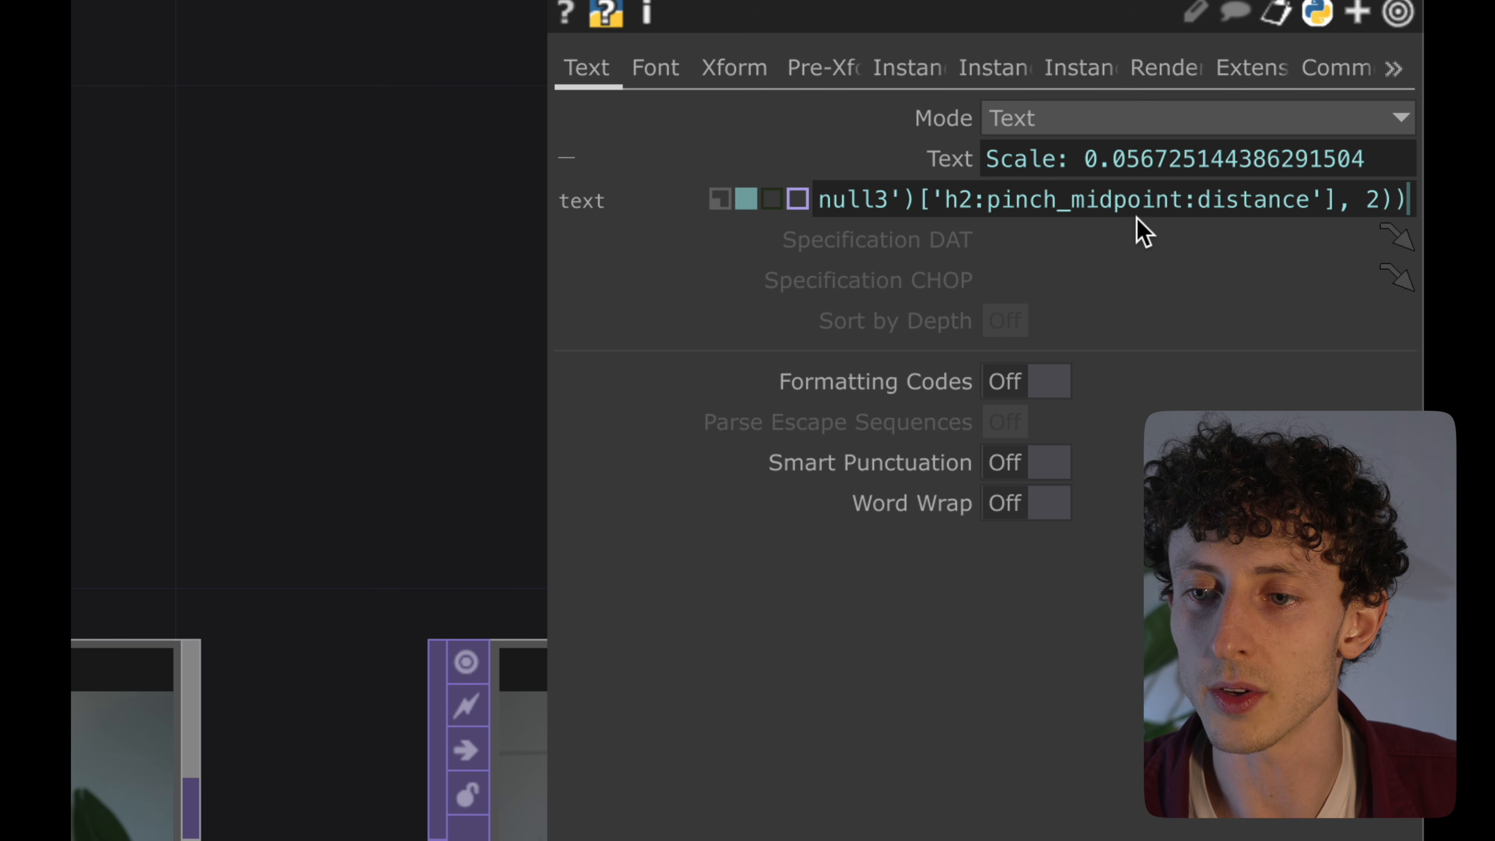
{"action": "key", "text": "Return"}
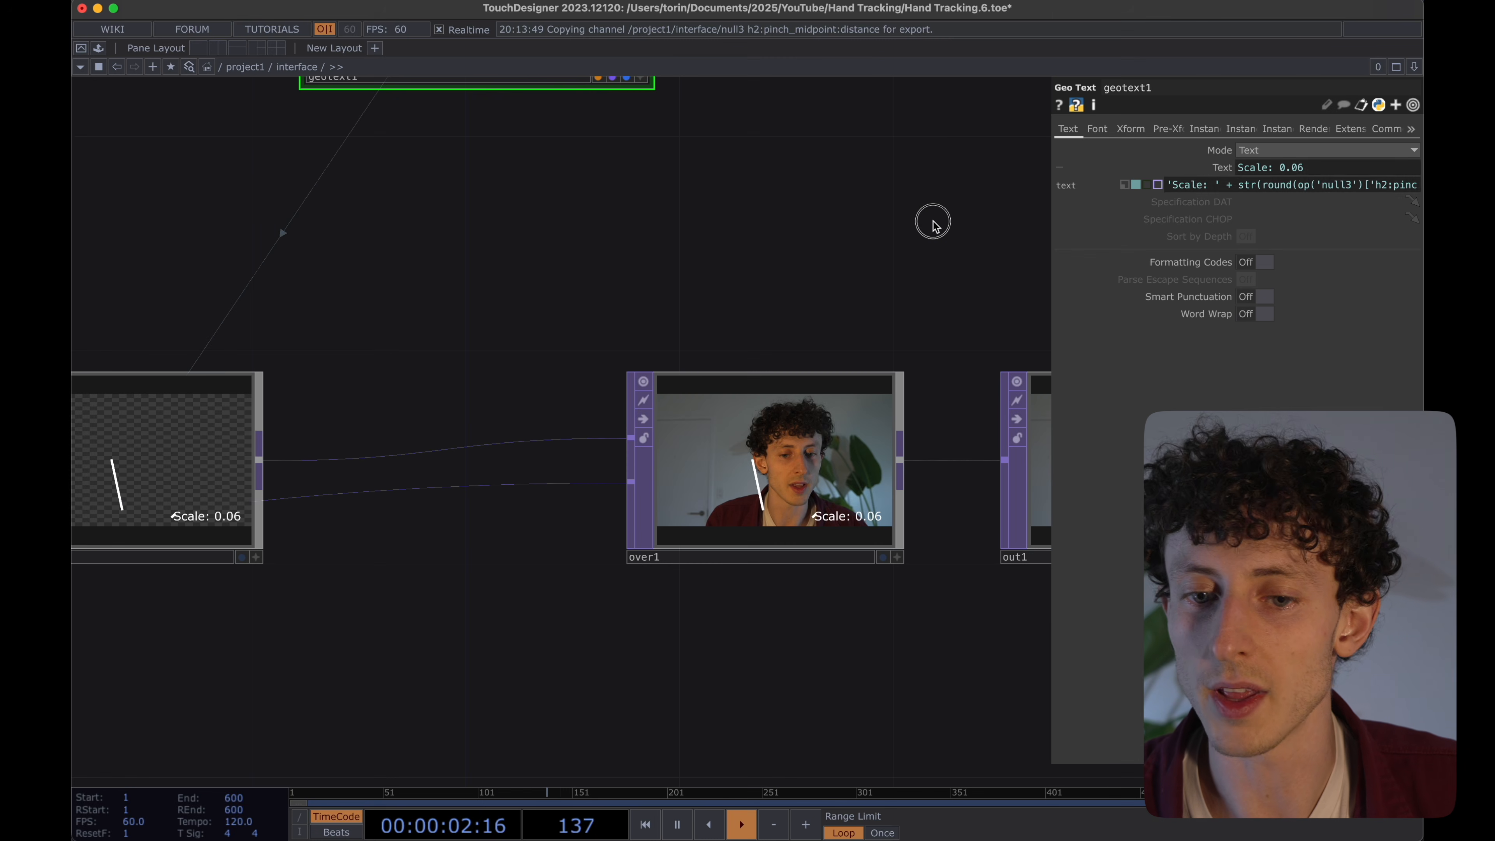
Subtract .32 from the h2:pinch_midpoint:x reference in geotext1's Translate X expression to shift the text sideways.
{"action": "left_click_drag", "start_coordinate": [933, 222], "coordinate": [857, 234]}
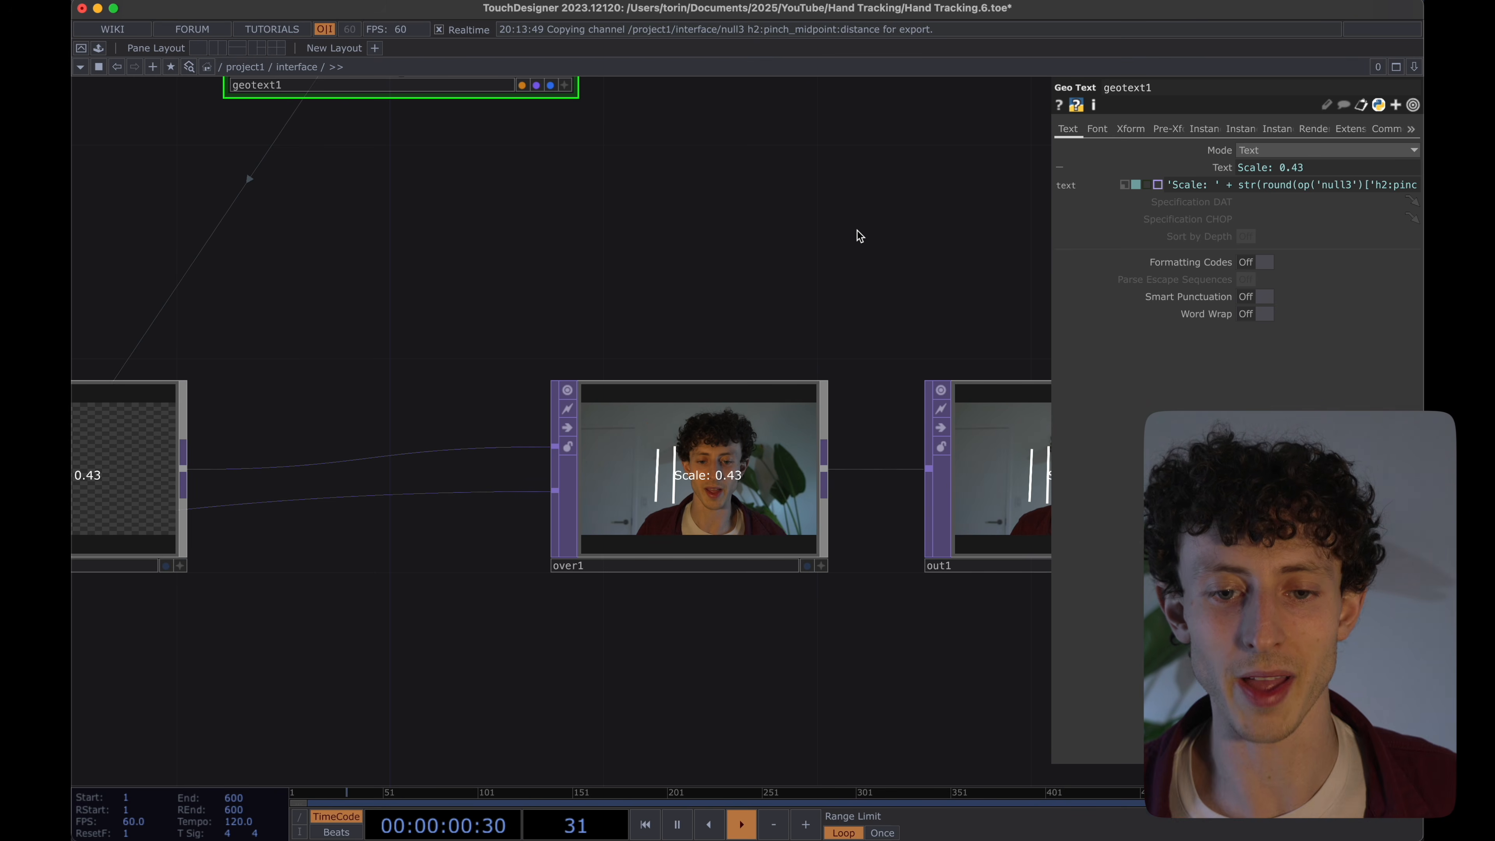
{"action": "scroll", "coordinate": [768, 296], "scroll_direction": "down", "scroll_amount": 3}
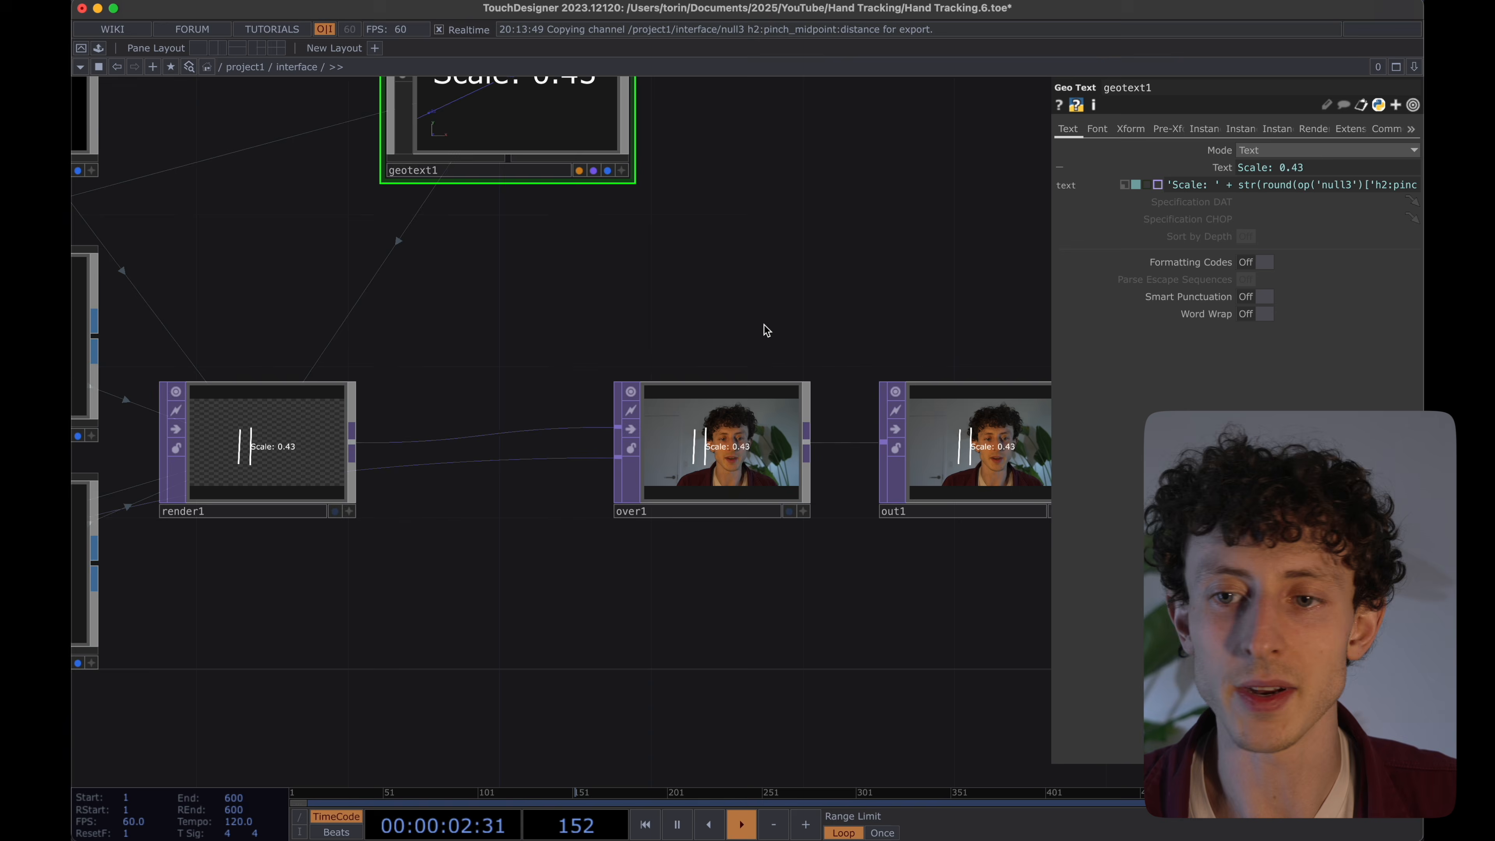
{"action": "left_click", "coordinate": [1131, 129]}
{"action": "left_click", "coordinate": [1275, 185]}
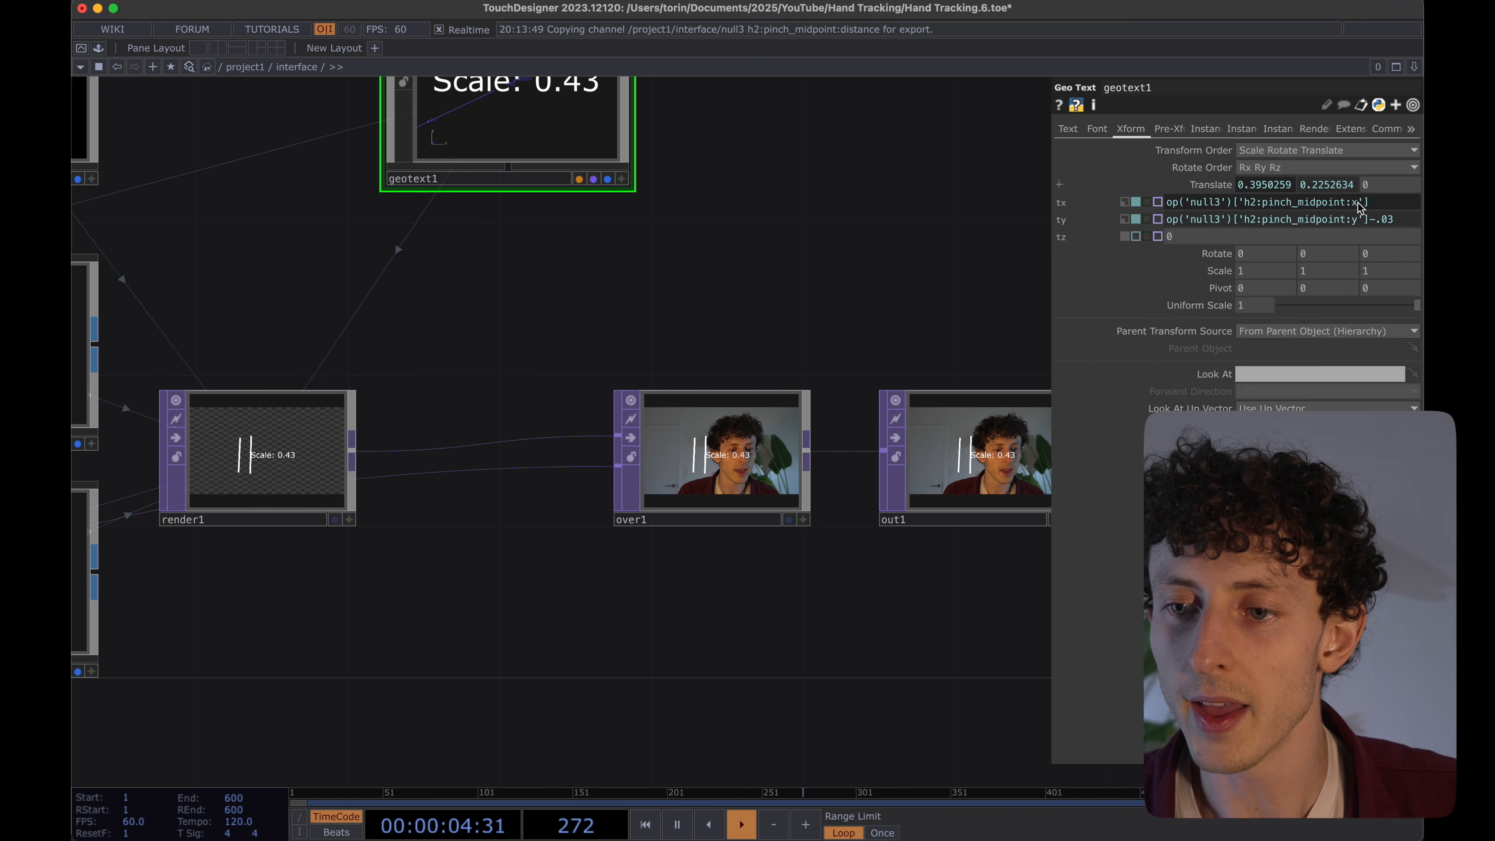
{"action": "type", "text": "-.1"}
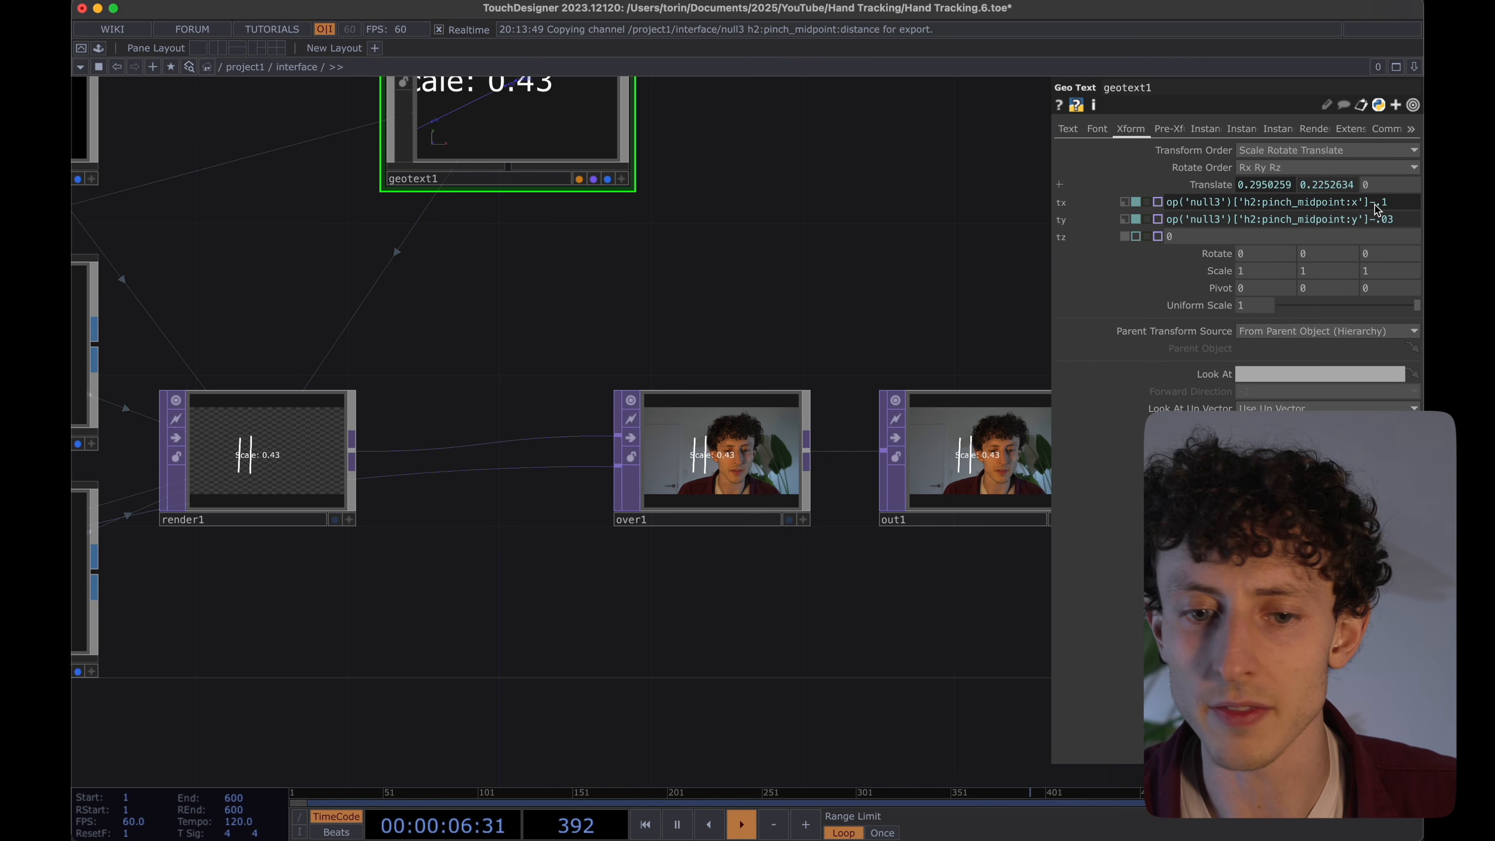
{"action": "scroll", "coordinate": [750, 484], "scroll_direction": "up", "scroll_amount": 4}
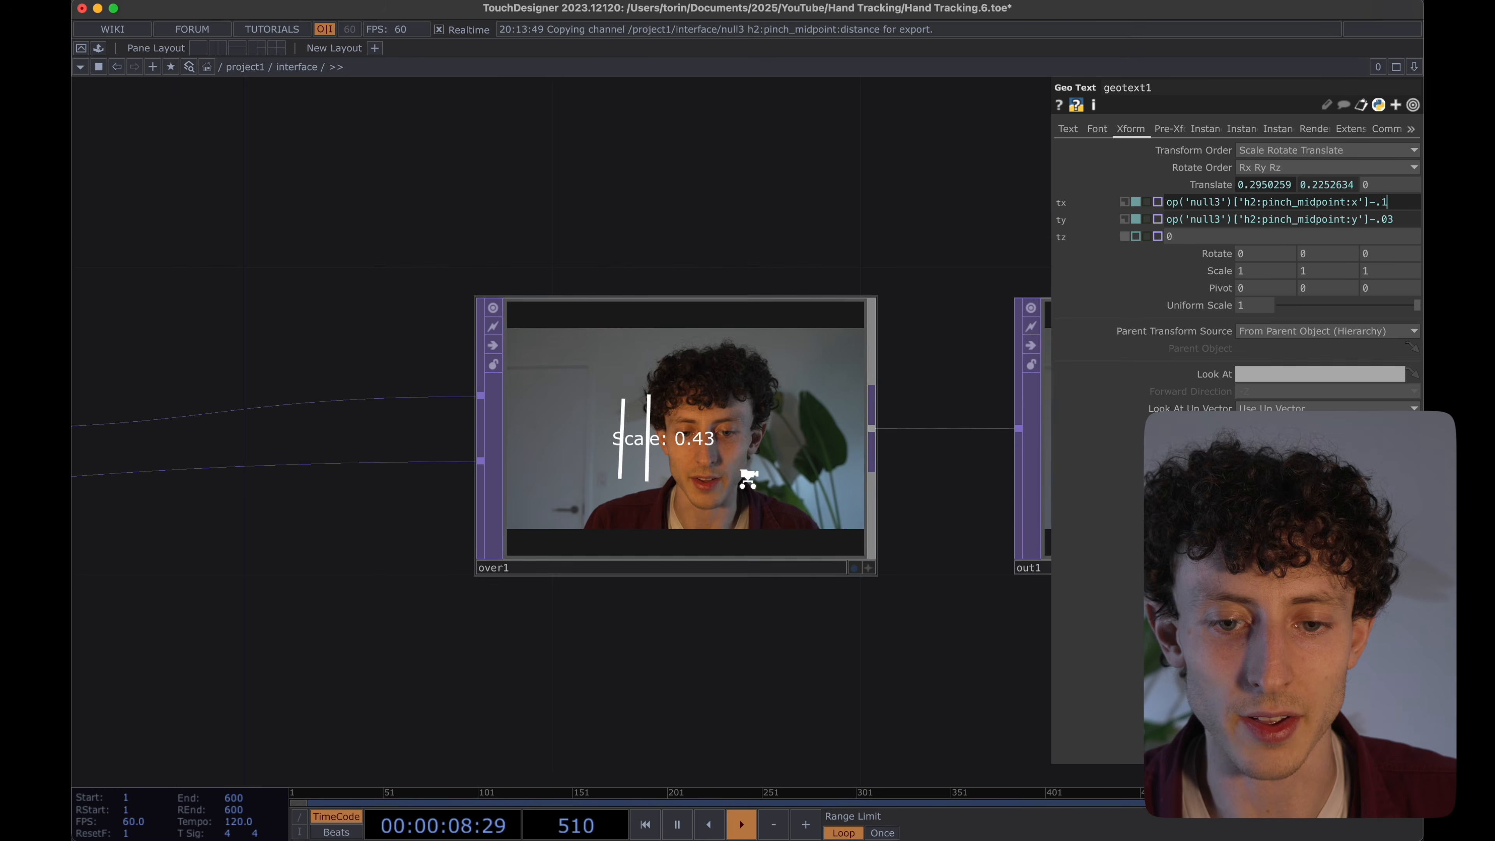
{"action": "key", "text": "BackSpace"}
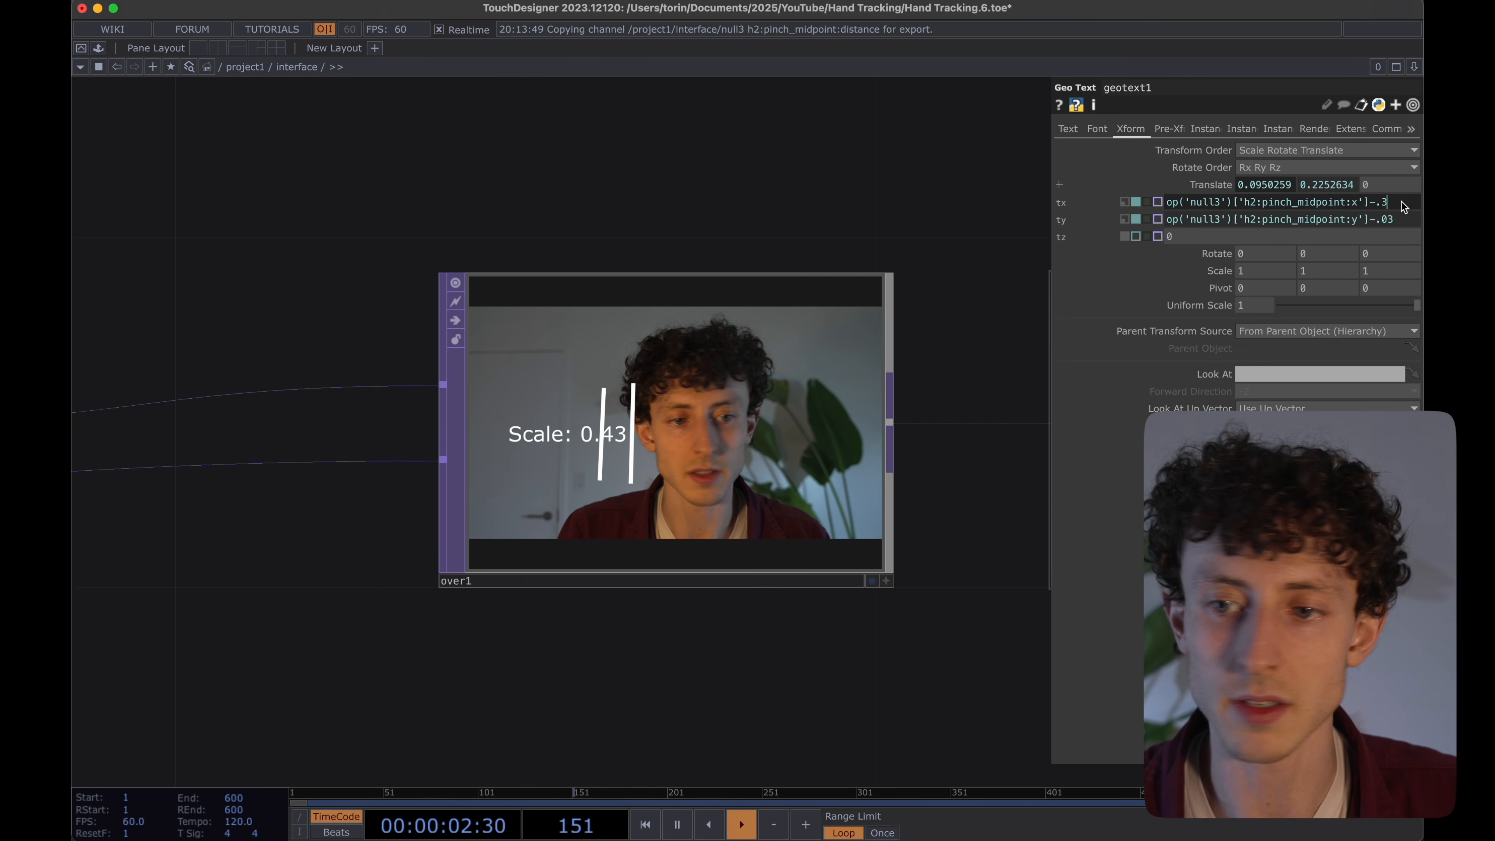
{"action": "left_click", "coordinate": [751, 228]}
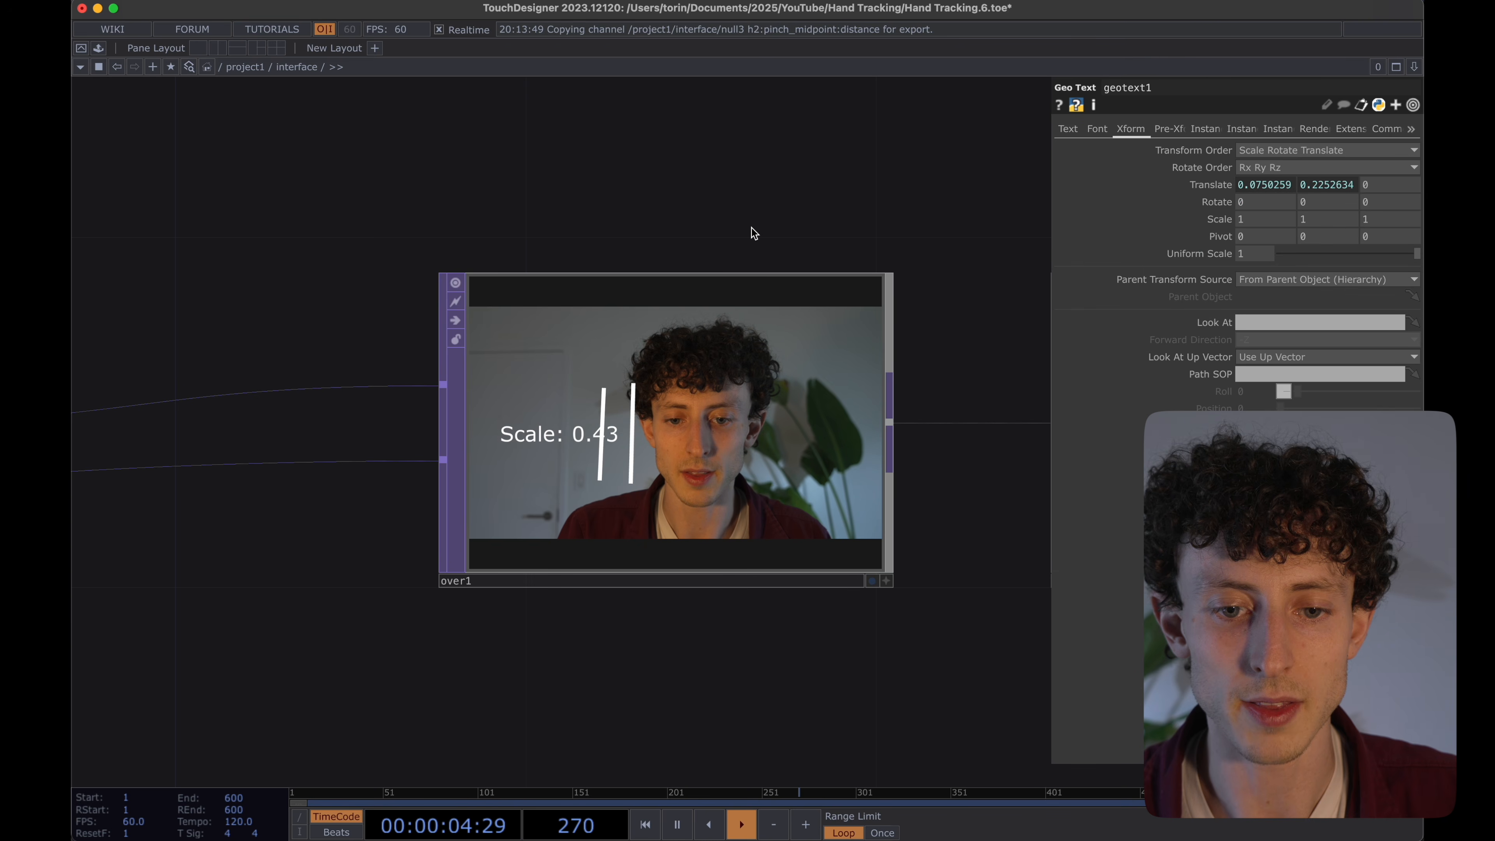
Examine geotext1's Translate X expression and how its offset places the text in the over1 composite.
{"action": "left_click_drag", "start_coordinate": [751, 228], "coordinate": [731, 260]}
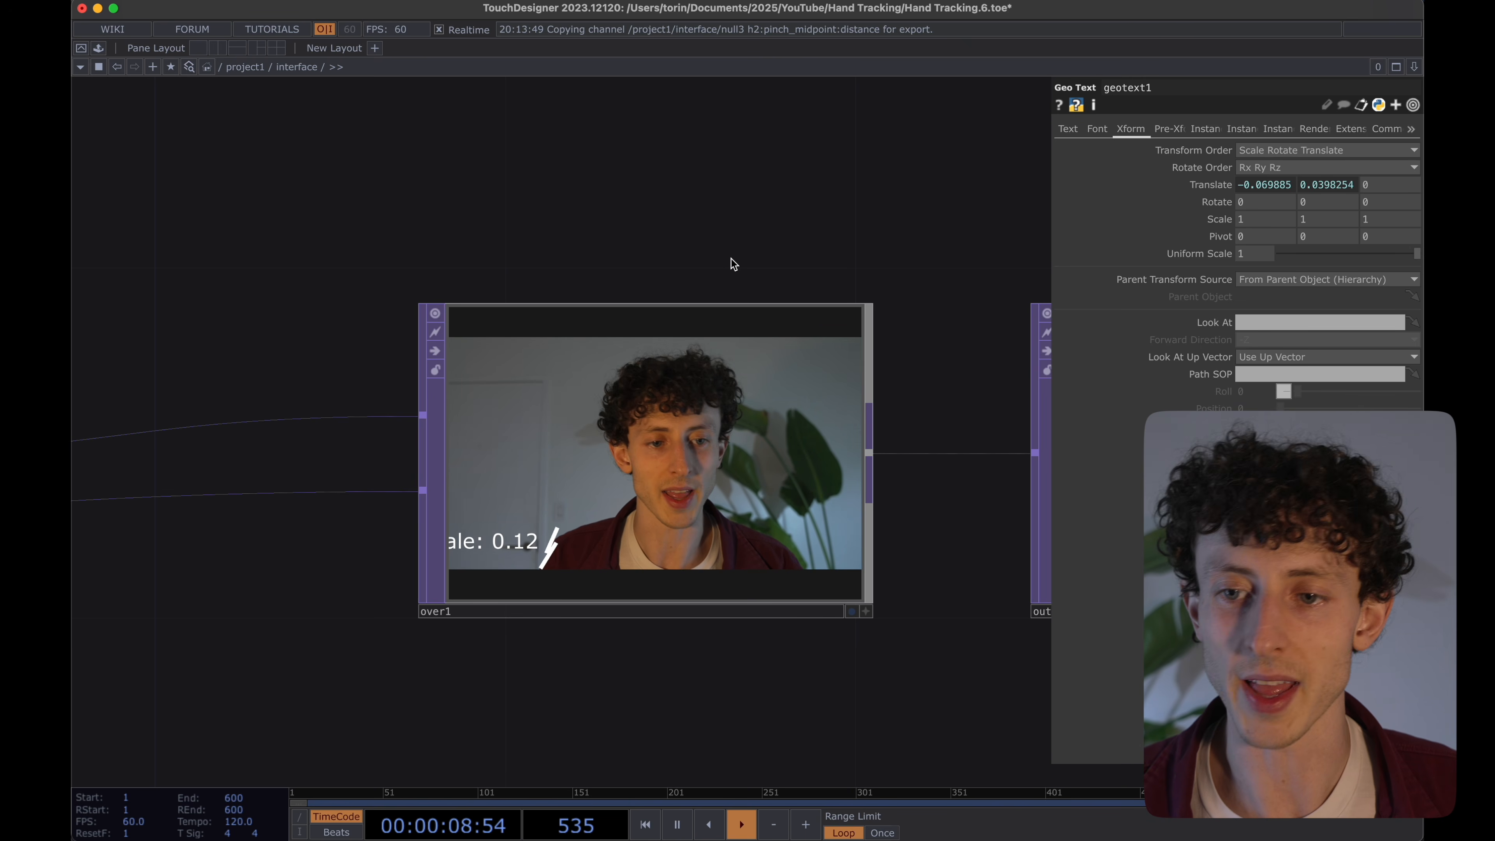
{"action": "scroll", "coordinate": [731, 260], "scroll_direction": "down", "scroll_amount": 1}
{"action": "scroll", "coordinate": [731, 259], "scroll_direction": "down", "scroll_amount": 3}
{"action": "left_click", "coordinate": [1211, 185]}
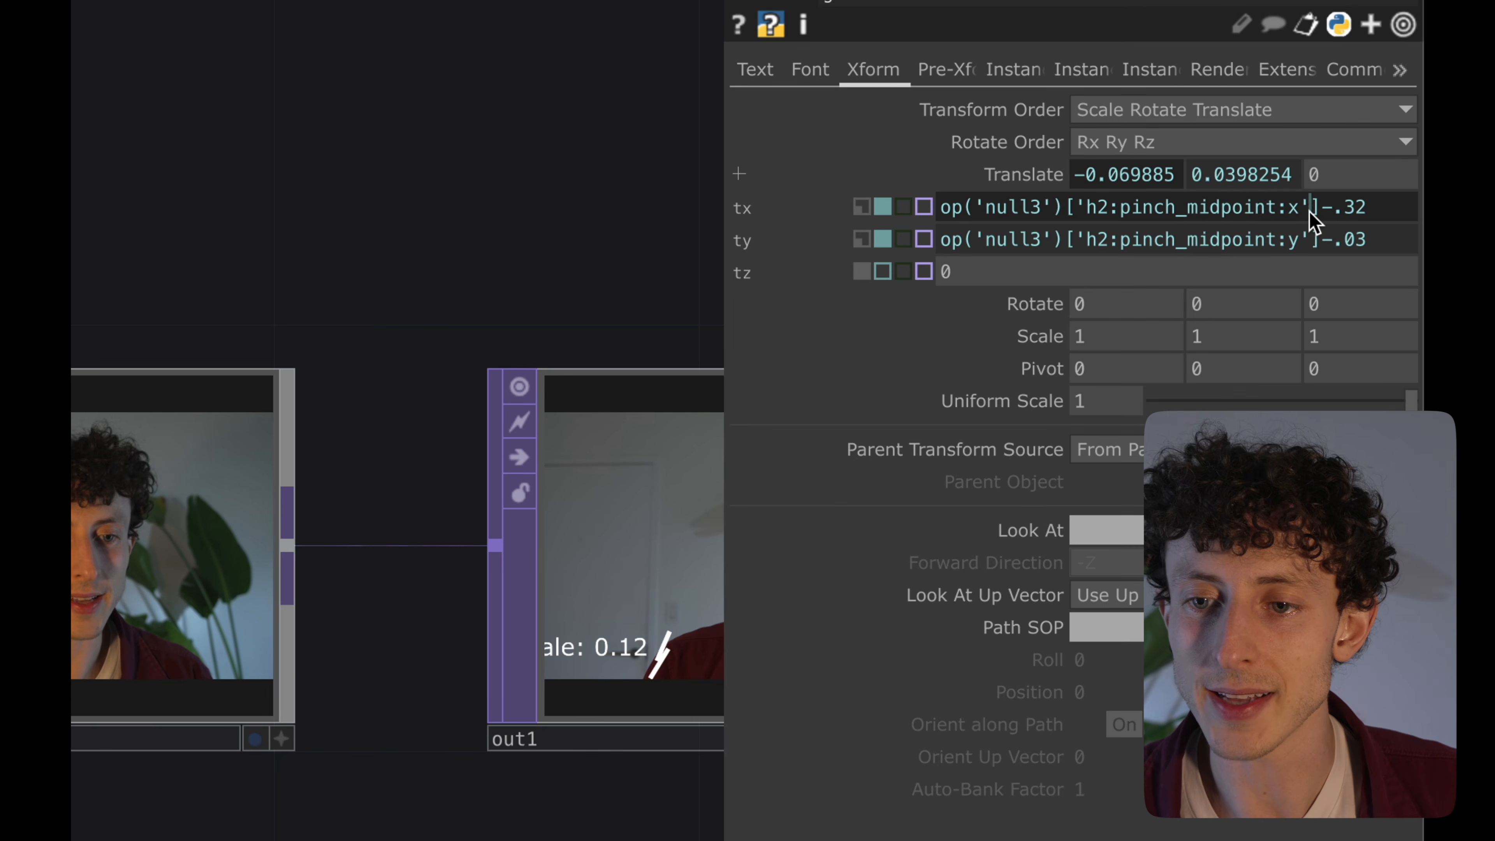
{"action": "left_click_drag", "start_coordinate": [1366, 207], "coordinate": [1176, 208]}
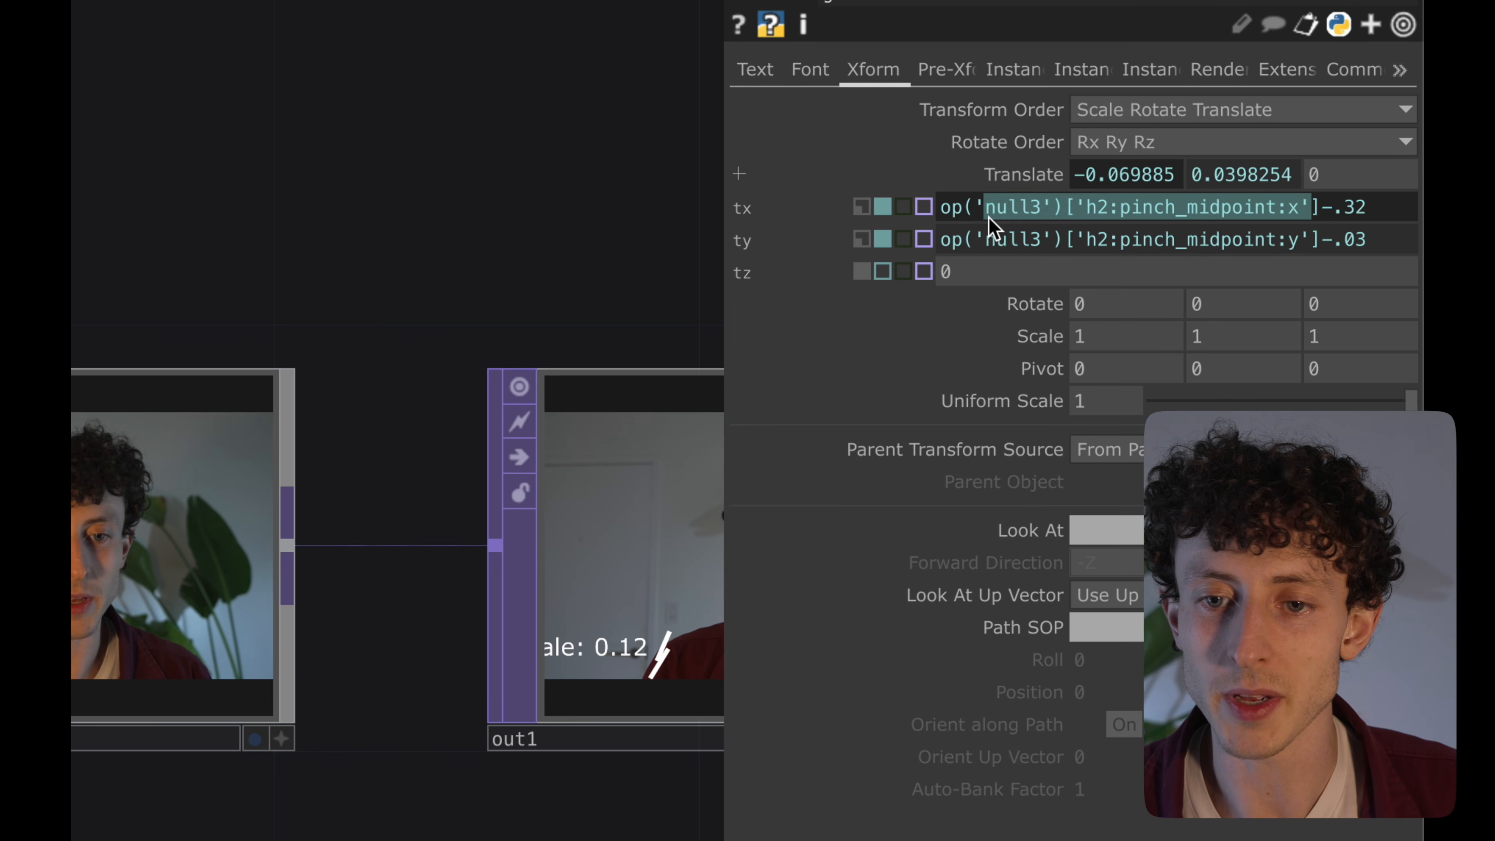
{"action": "left_click", "coordinate": [1176, 208]}
Leave the interface component and set clamp_math's Scope to h*:pinch_midpoint:distance so it covers both hands.
{"action": "left_click_drag", "start_coordinate": [438, 178], "coordinate": [430, 370]}
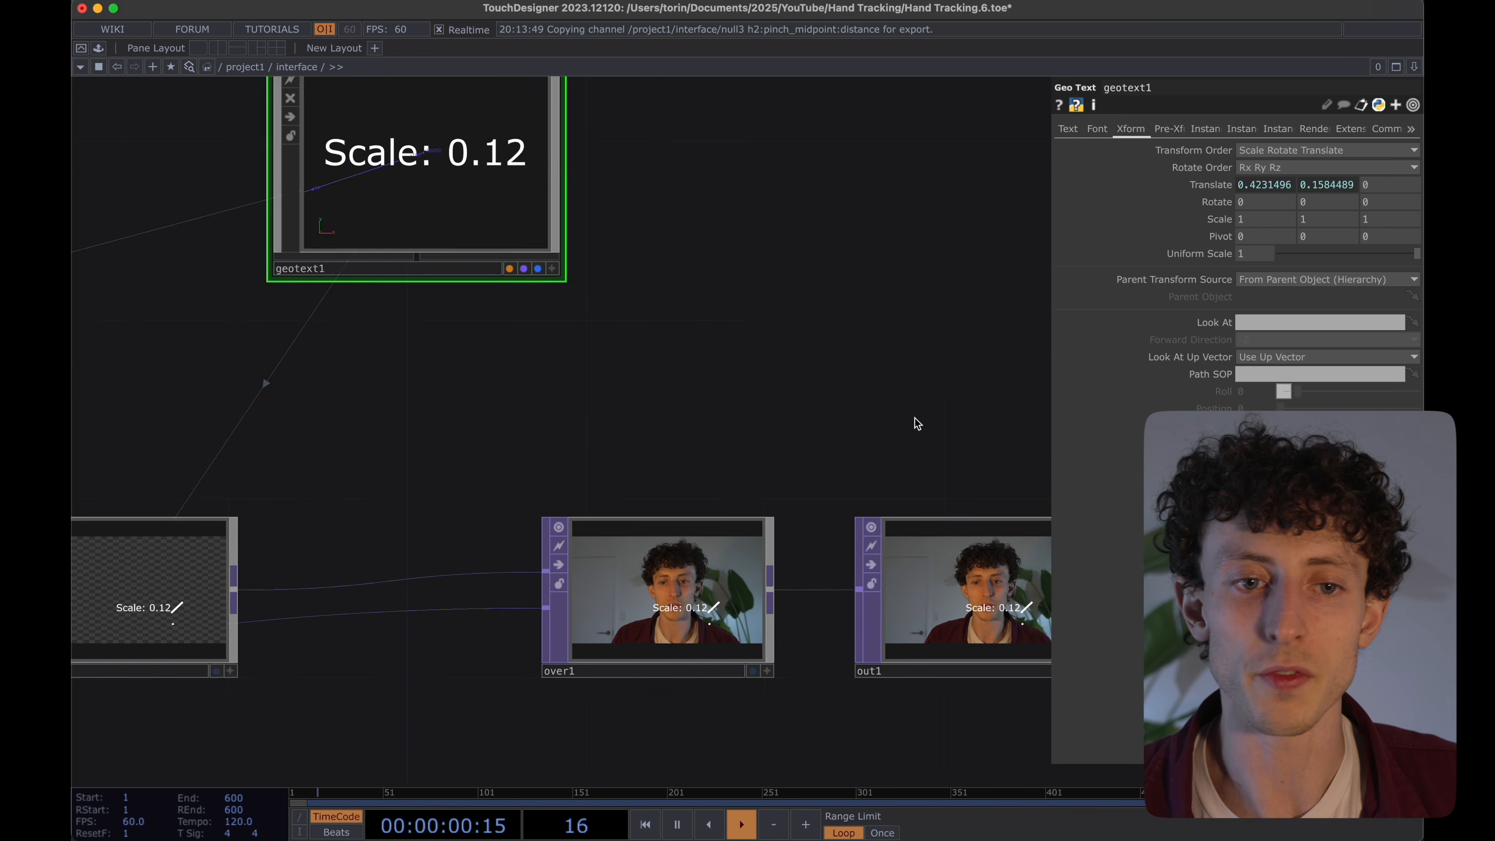
{"action": "scroll", "coordinate": [915, 418], "scroll_direction": "down", "scroll_amount": 6}
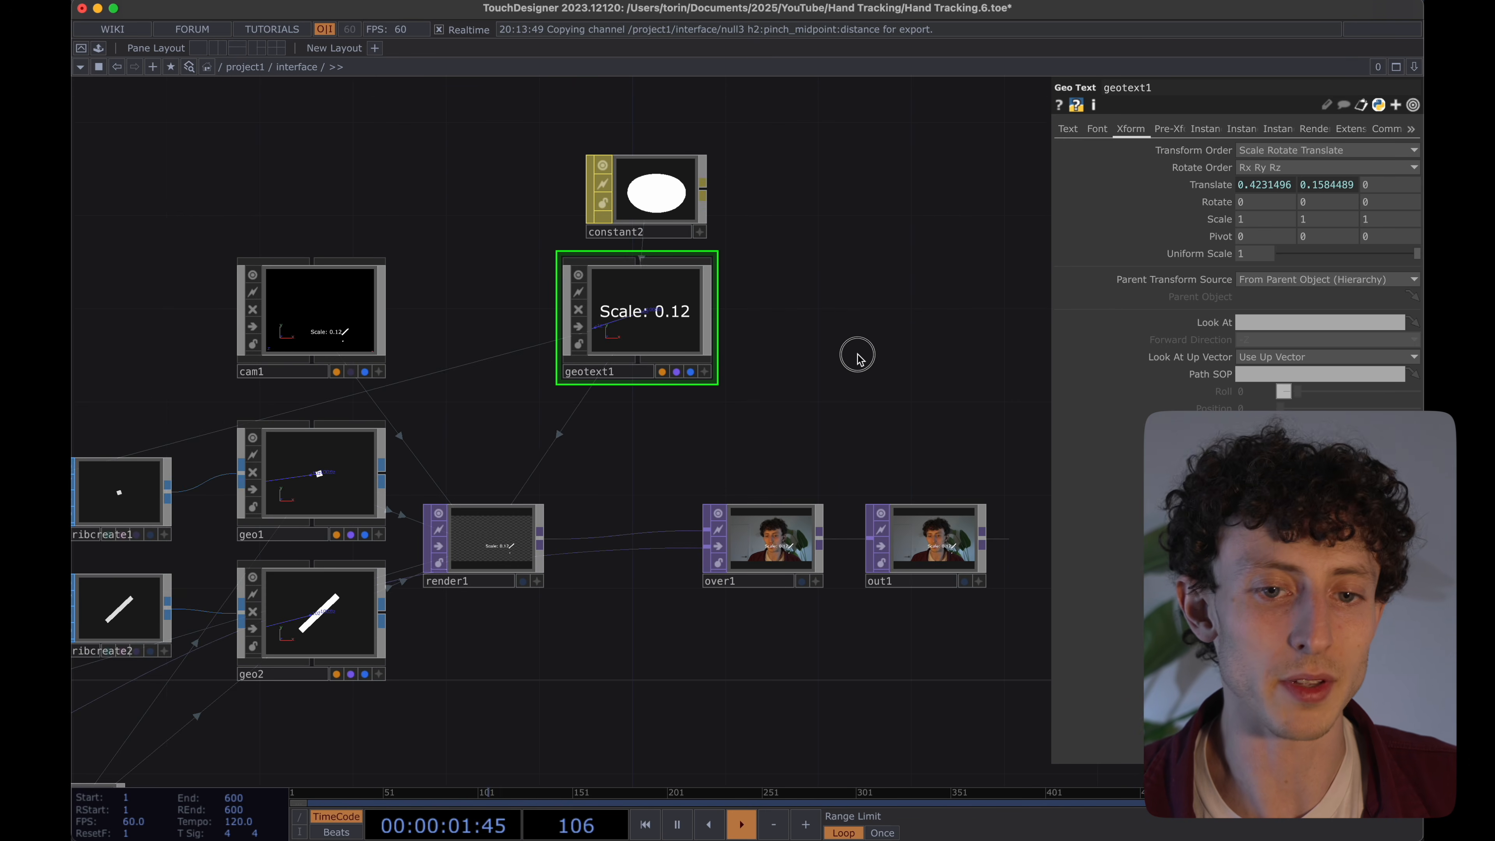
{"action": "scroll", "coordinate": [867, 350], "scroll_direction": "down", "scroll_amount": 2}
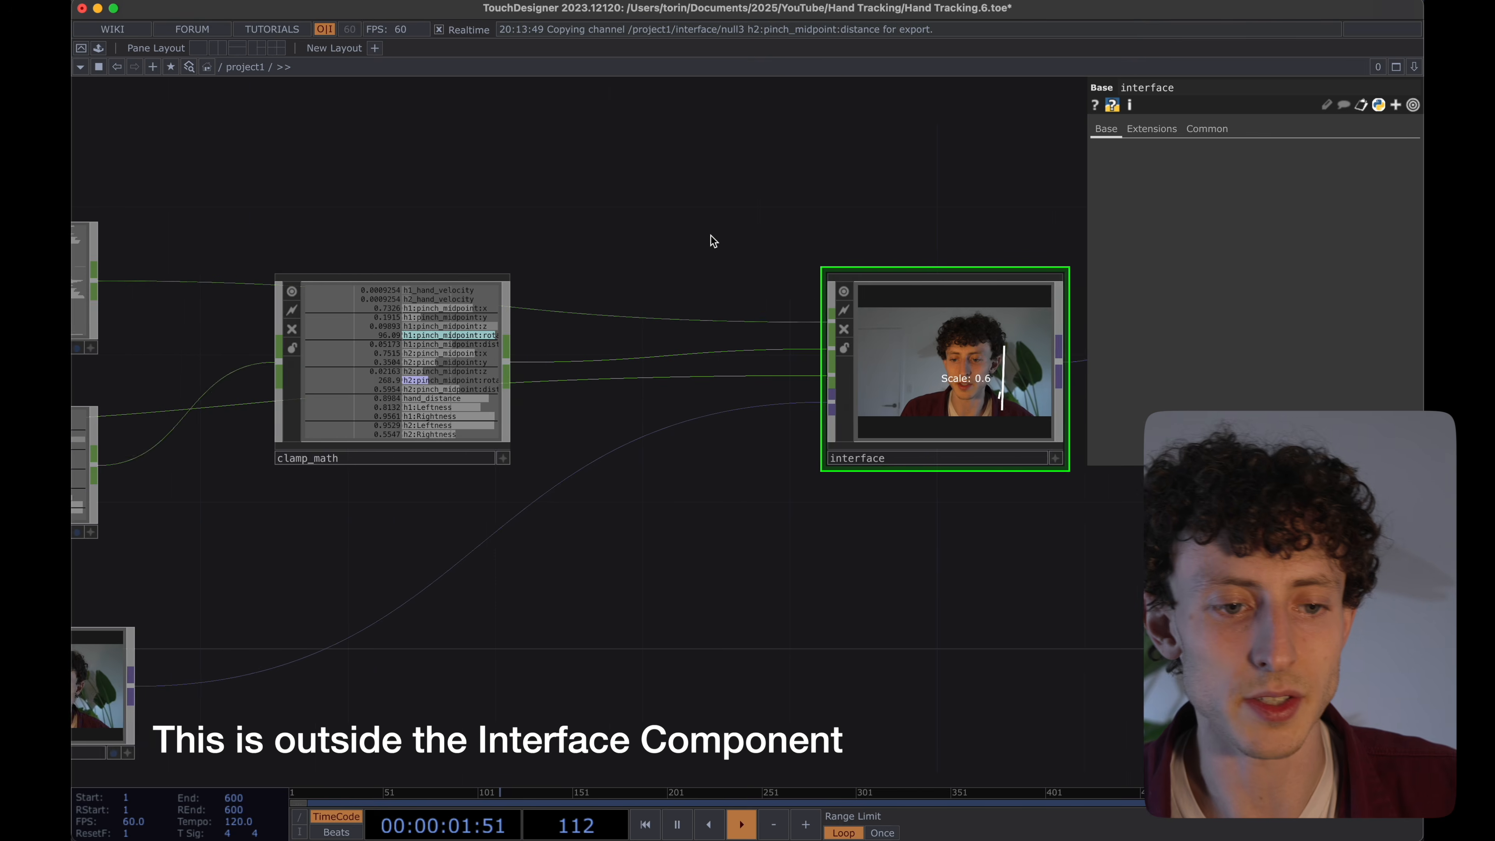
{"action": "left_click_drag", "start_coordinate": [711, 235], "coordinate": [764, 235]}
{"action": "left_click", "coordinate": [471, 354]}
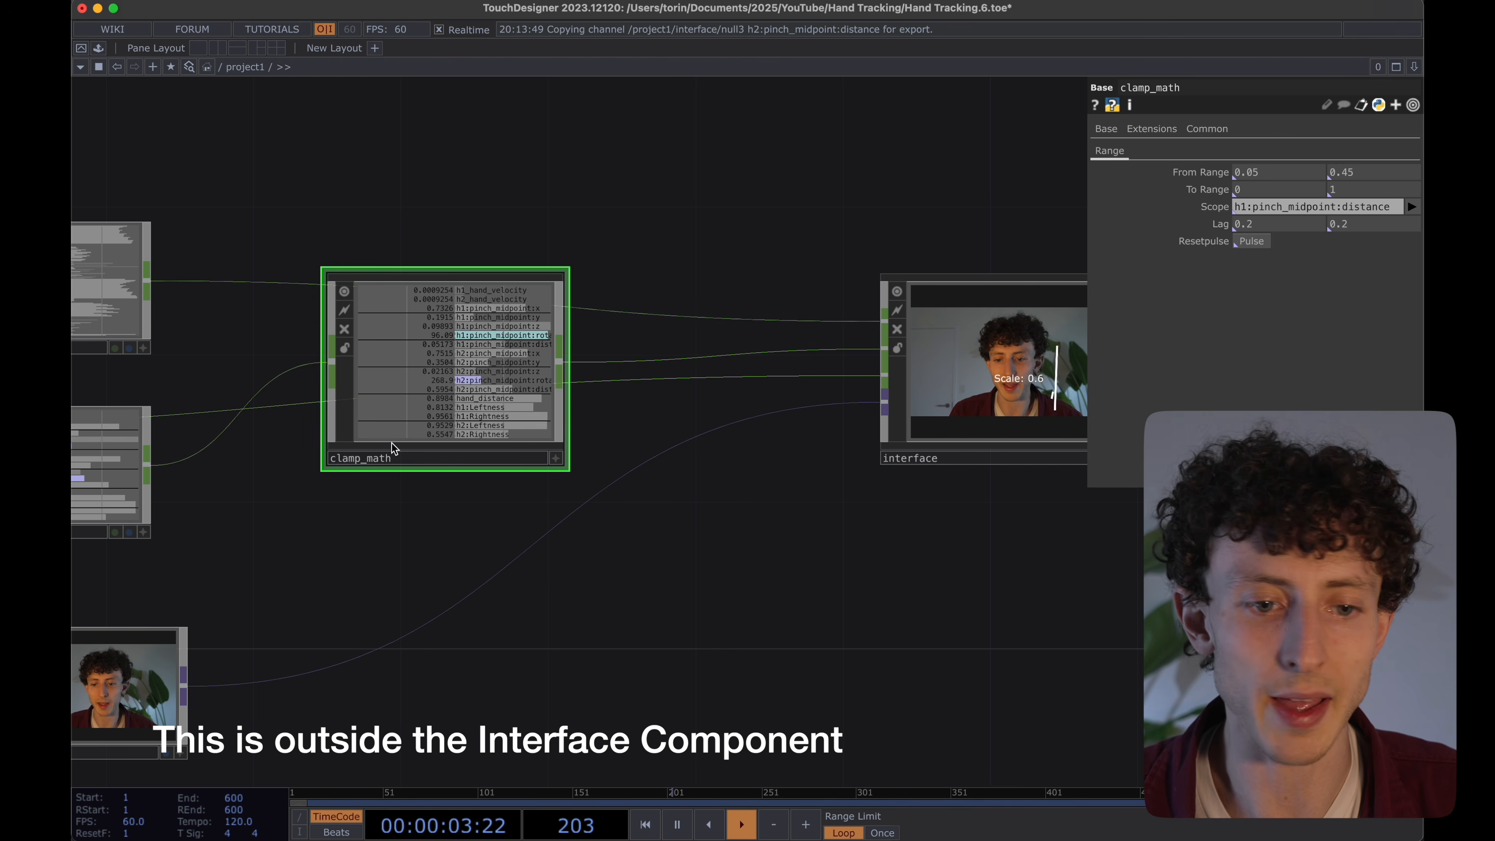
{"action": "left_click", "coordinate": [1245, 213]}
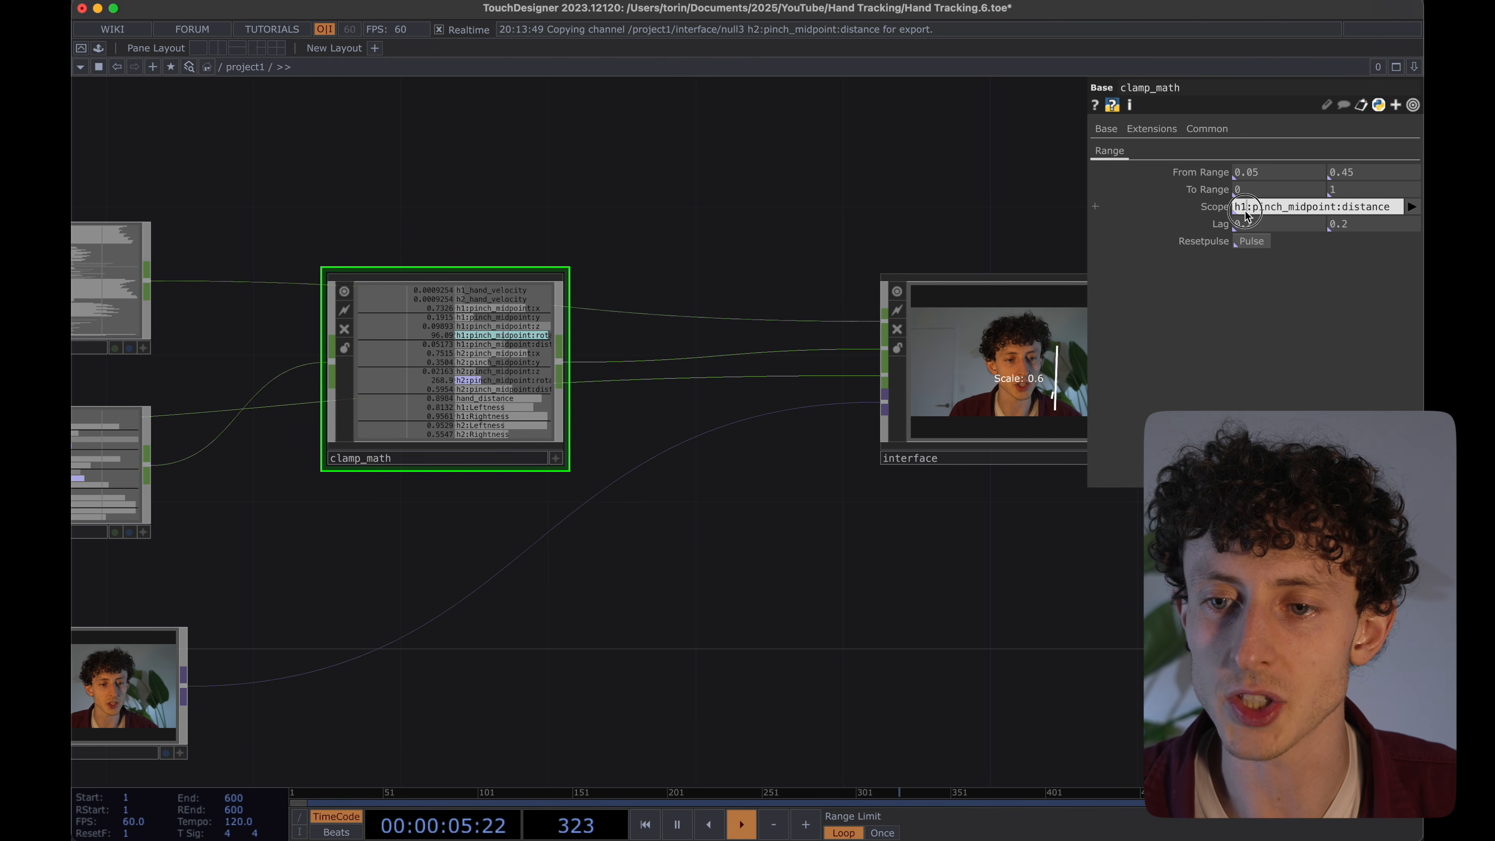
{"action": "type", "text": "*"}
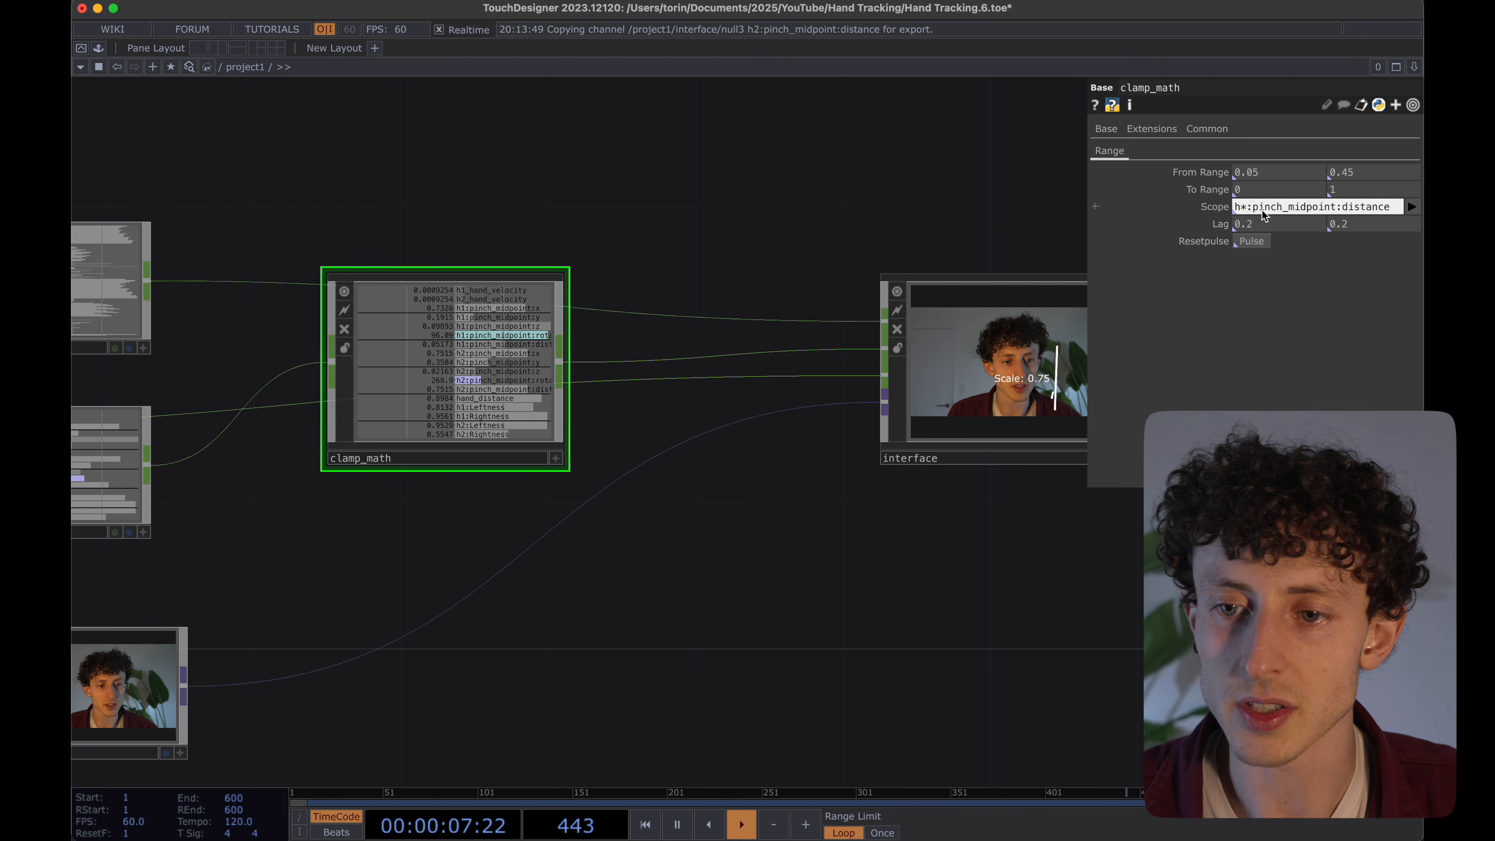
{"action": "key", "text": "Return"}
Move clamp_math lower and farther left in the project1 network to make room beside it.
{"action": "left_click_drag", "start_coordinate": [892, 657], "coordinate": [695, 658]}
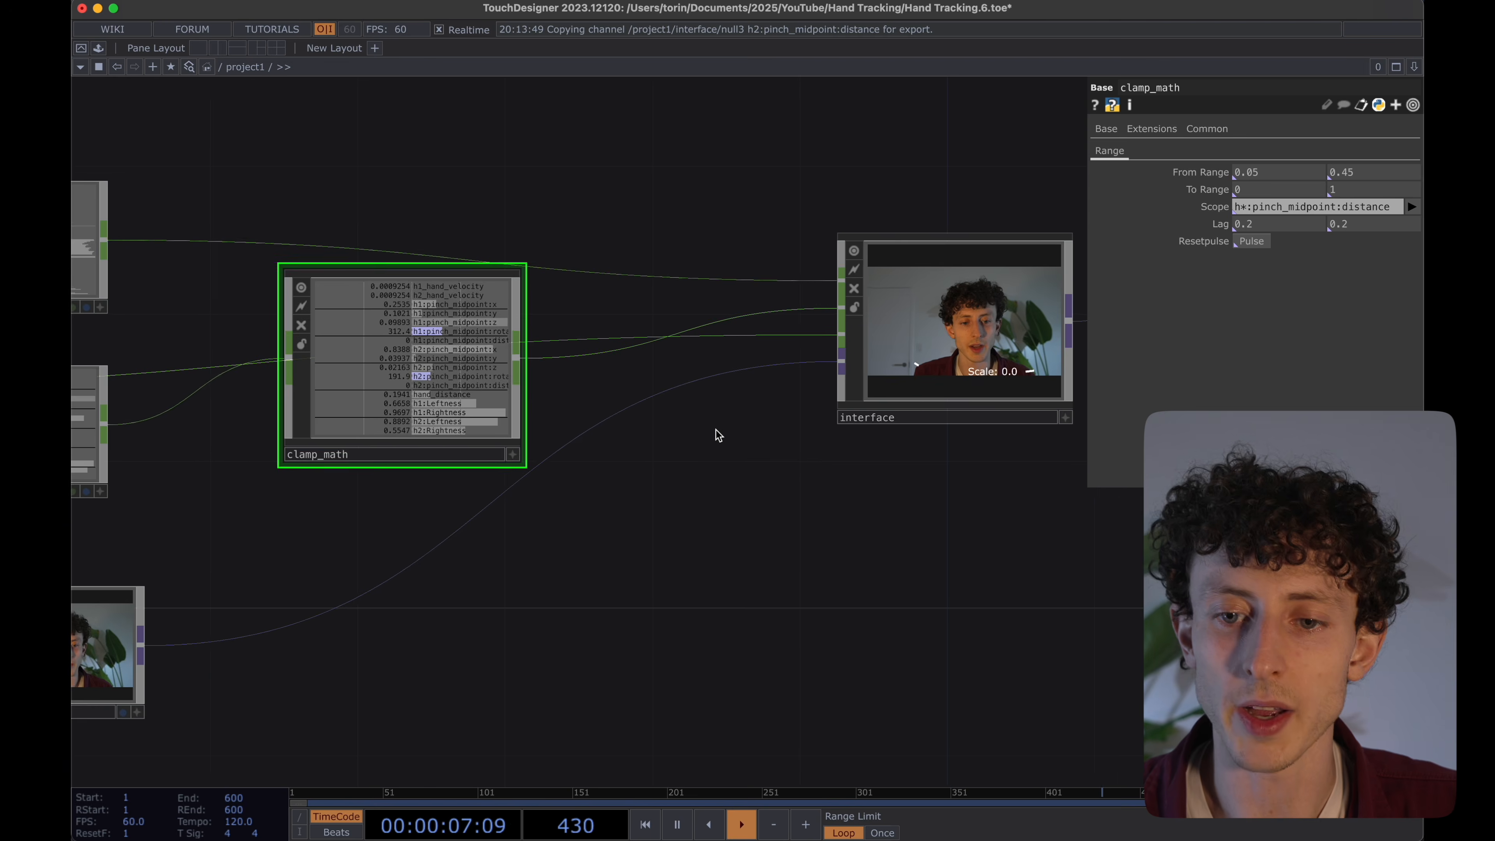
{"action": "scroll", "coordinate": [714, 431], "scroll_direction": "down", "scroll_amount": 2}
{"action": "scroll", "coordinate": [664, 435], "scroll_direction": "right", "scroll_amount": 5}
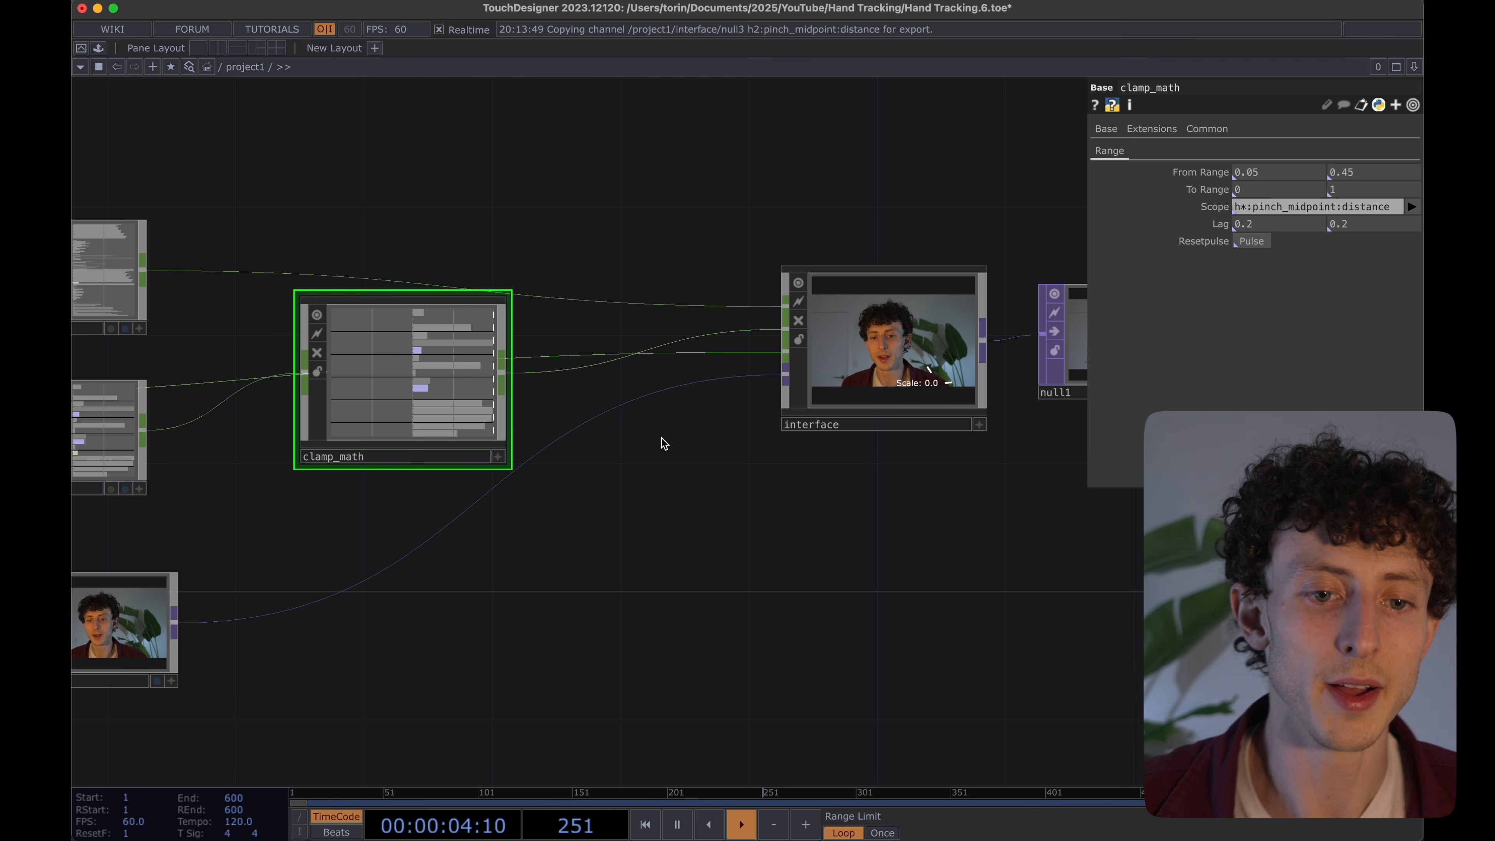
{"action": "left_click_drag", "start_coordinate": [497, 401], "coordinate": [400, 465]}
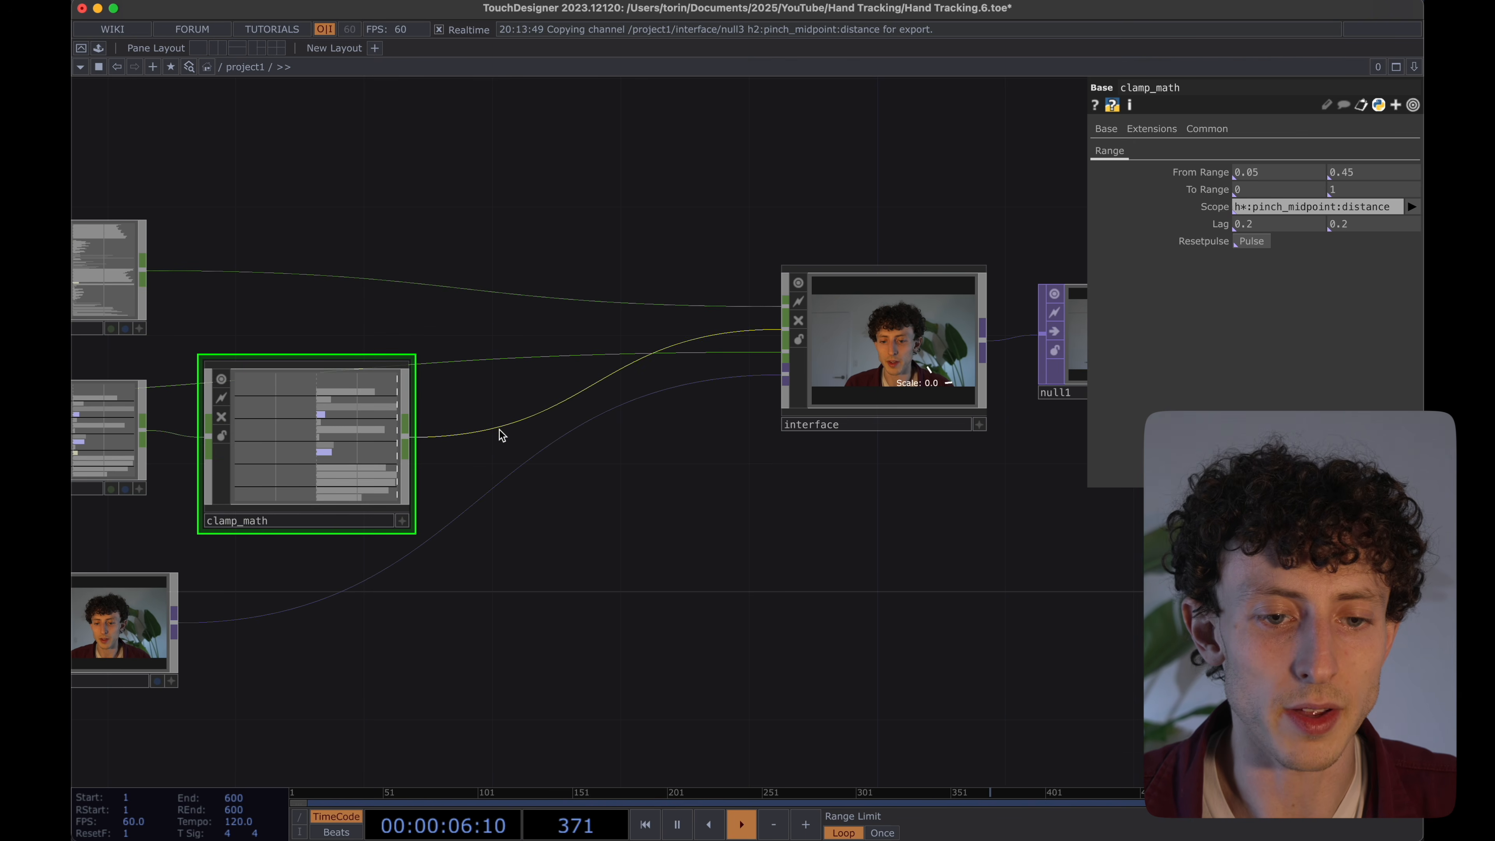
{"action": "key", "text": "Tab"}
{"action": "key", "text": "Return"}
{"action": "left_click", "coordinate": [563, 565]}
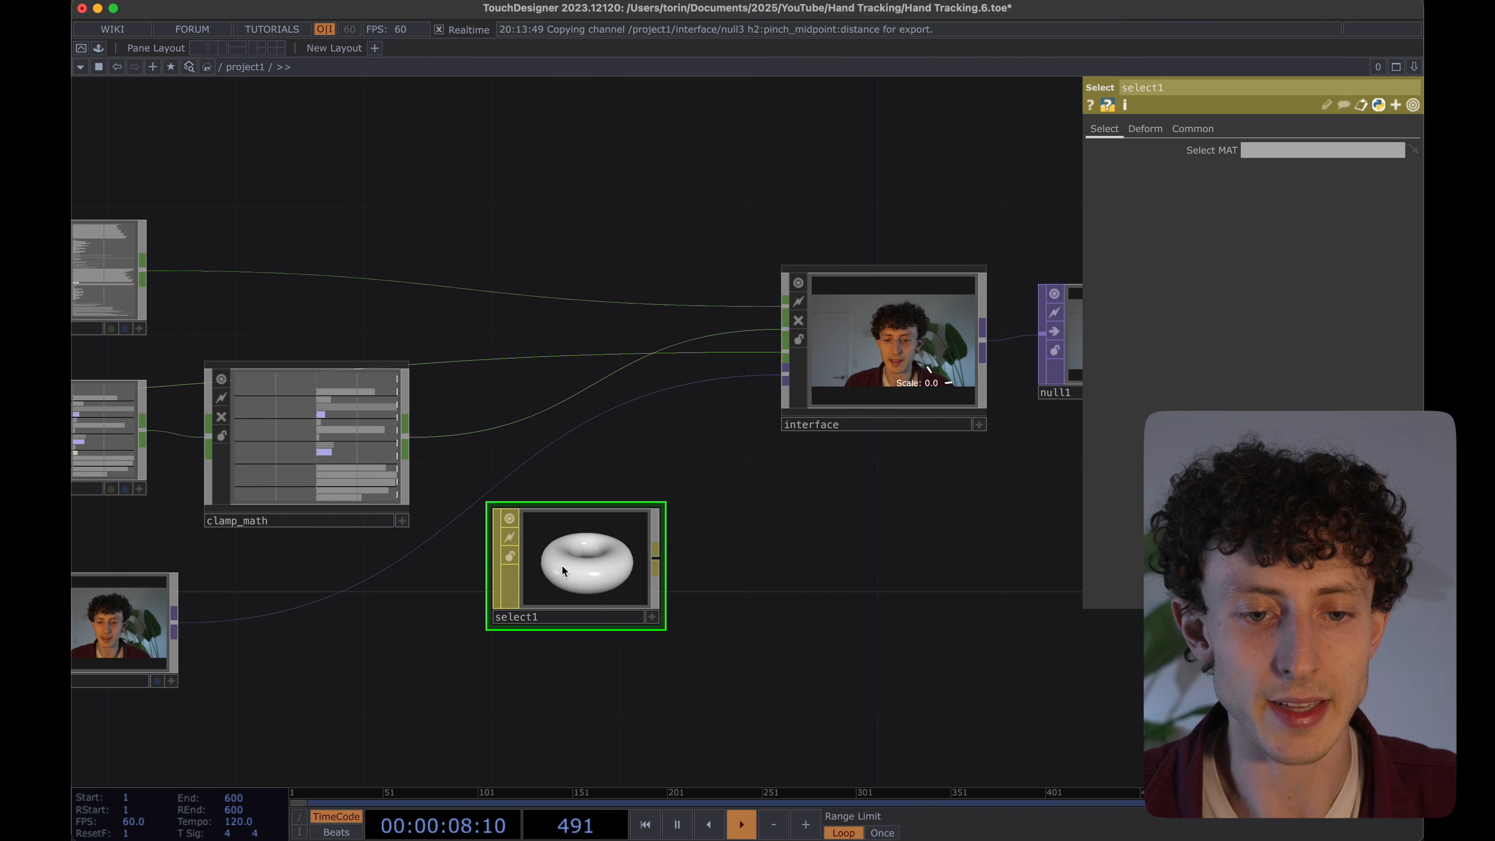
{"action": "key", "text": "Delete"}
Add a Select CHOP below the wire between clamp_math and interface and connect clamp_math's output to it.
{"action": "key", "text": "Tab"}
{"action": "left_click", "coordinate": [381, 370]}
{"action": "type", "text": "sel"}
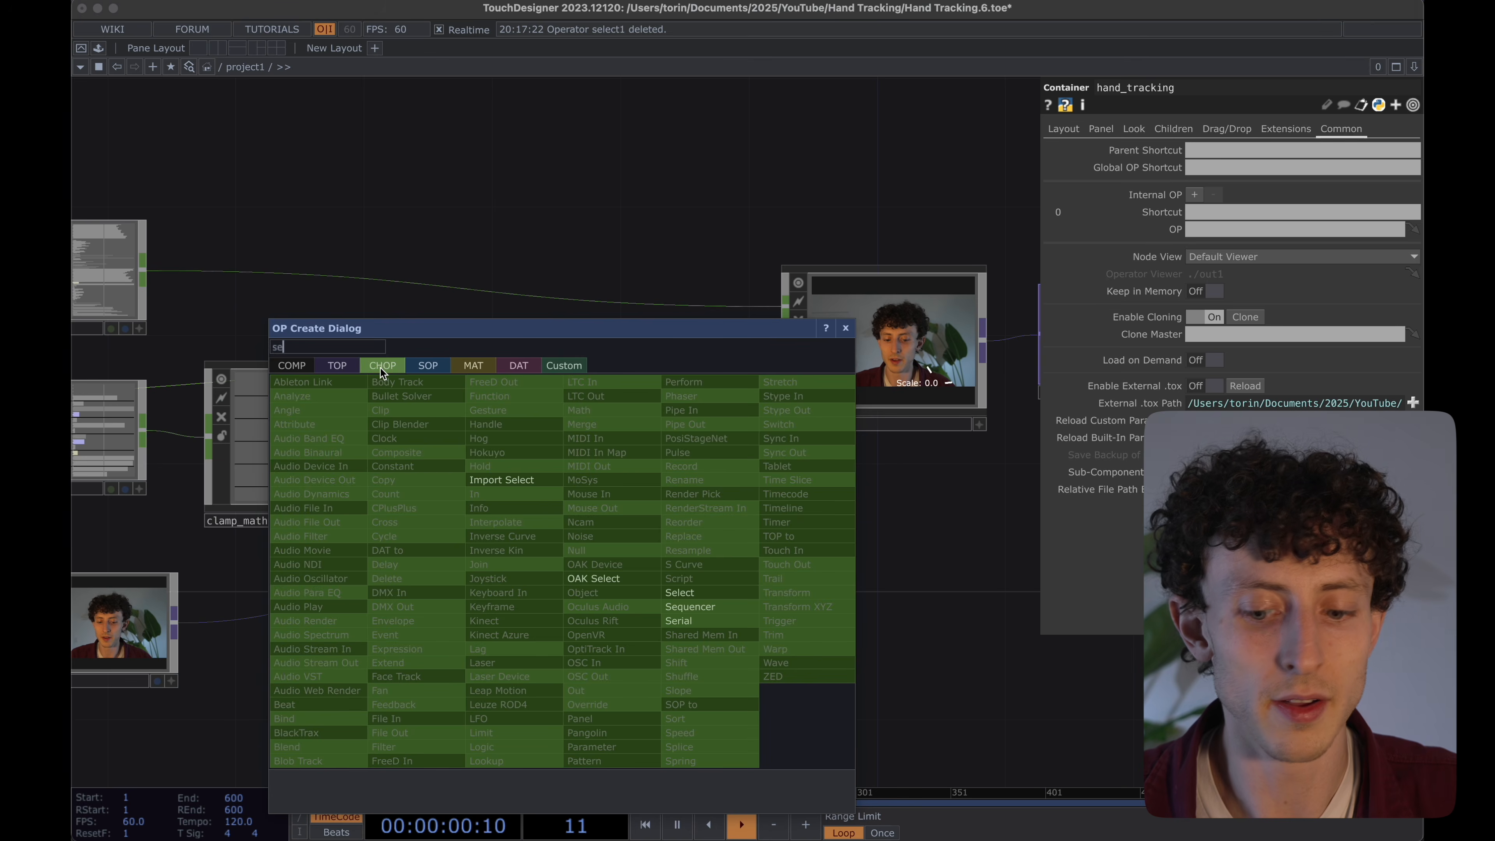
{"action": "key", "text": "Return"}
{"action": "left_click", "coordinate": [572, 528]}
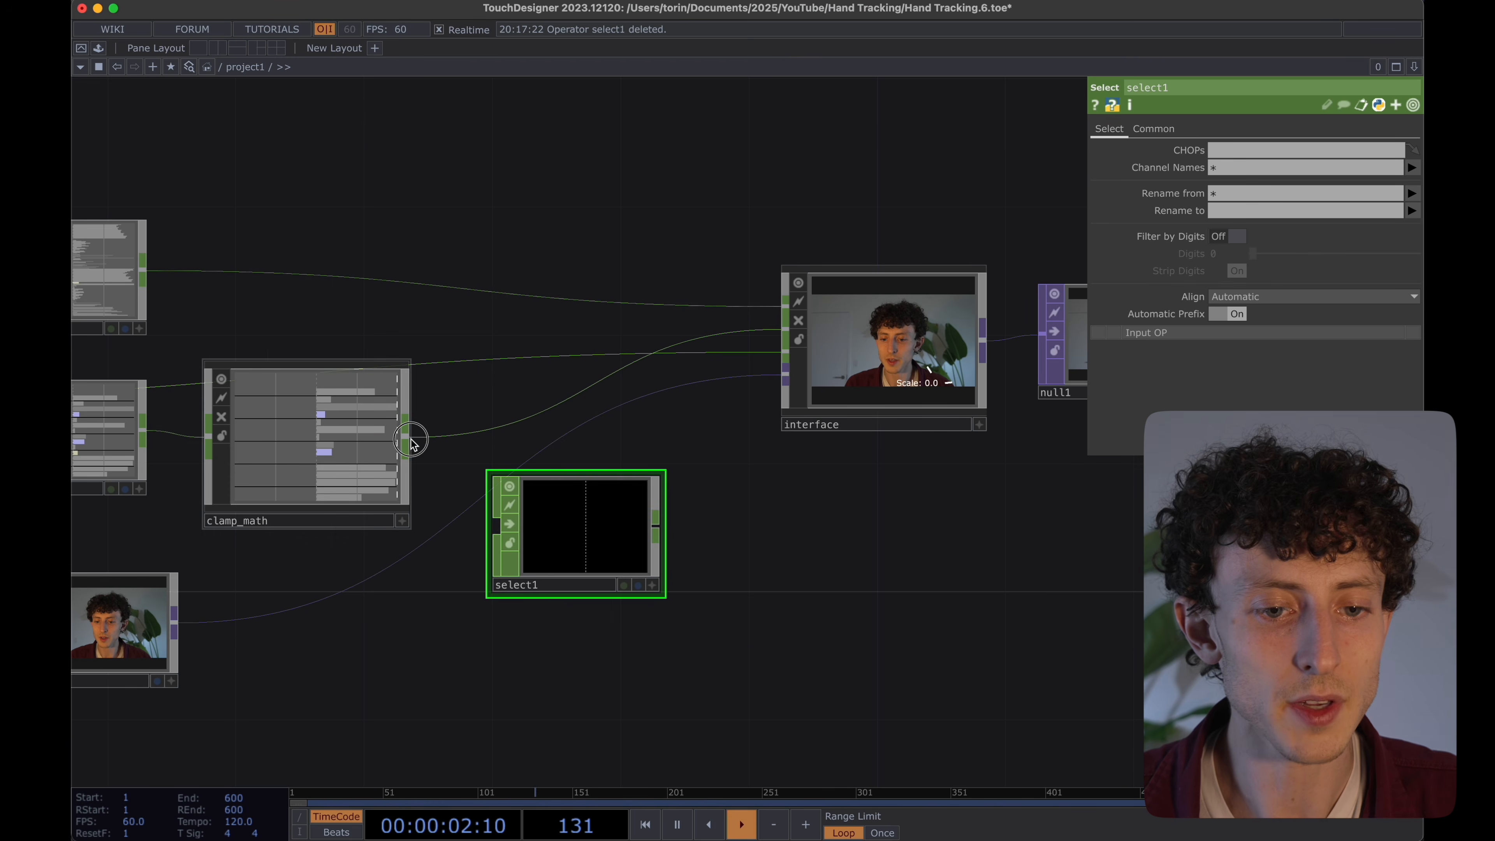
{"action": "left_click_drag", "start_coordinate": [406, 437], "coordinate": [497, 530]}
Set Channel Names on the new Select CHOP to h1:pinch_midpoint:rotation.
{"action": "scroll", "coordinate": [605, 551], "scroll_direction": "up", "scroll_amount": 5}
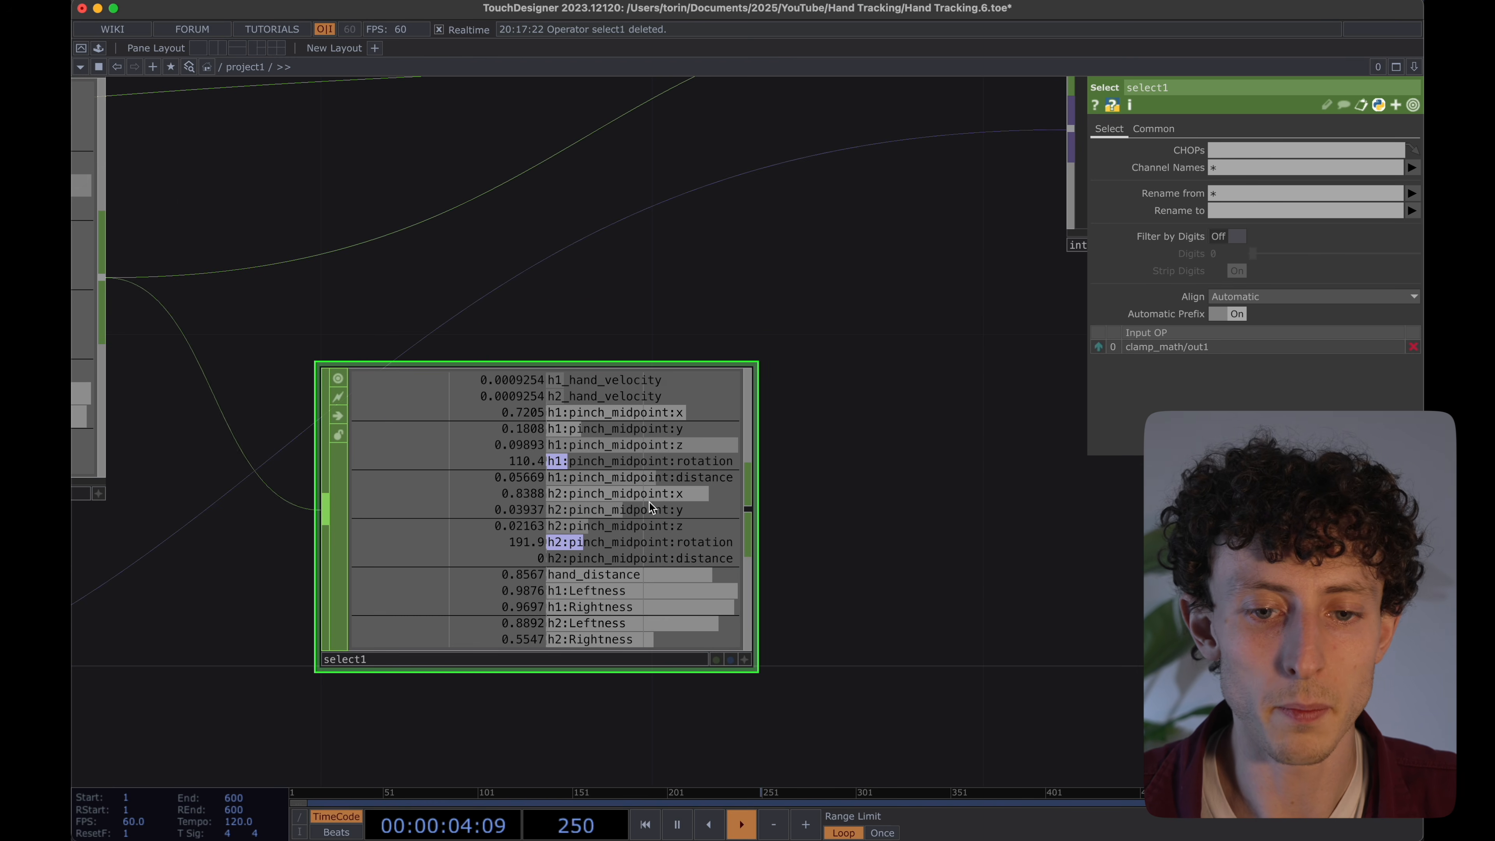
{"action": "left_click", "coordinate": [1418, 169]}
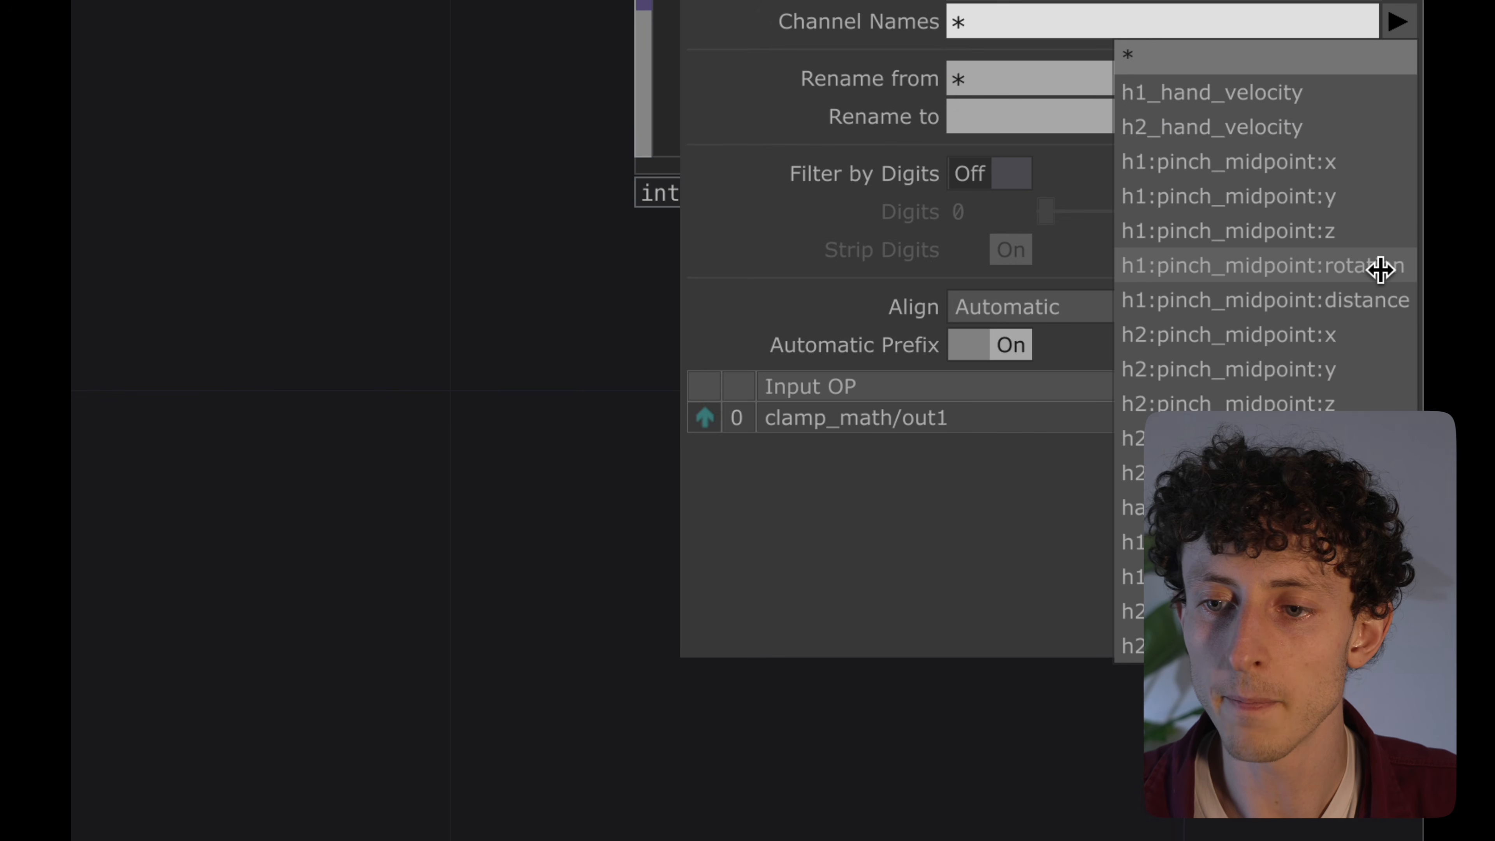
{"action": "left_click", "coordinate": [1380, 269]}
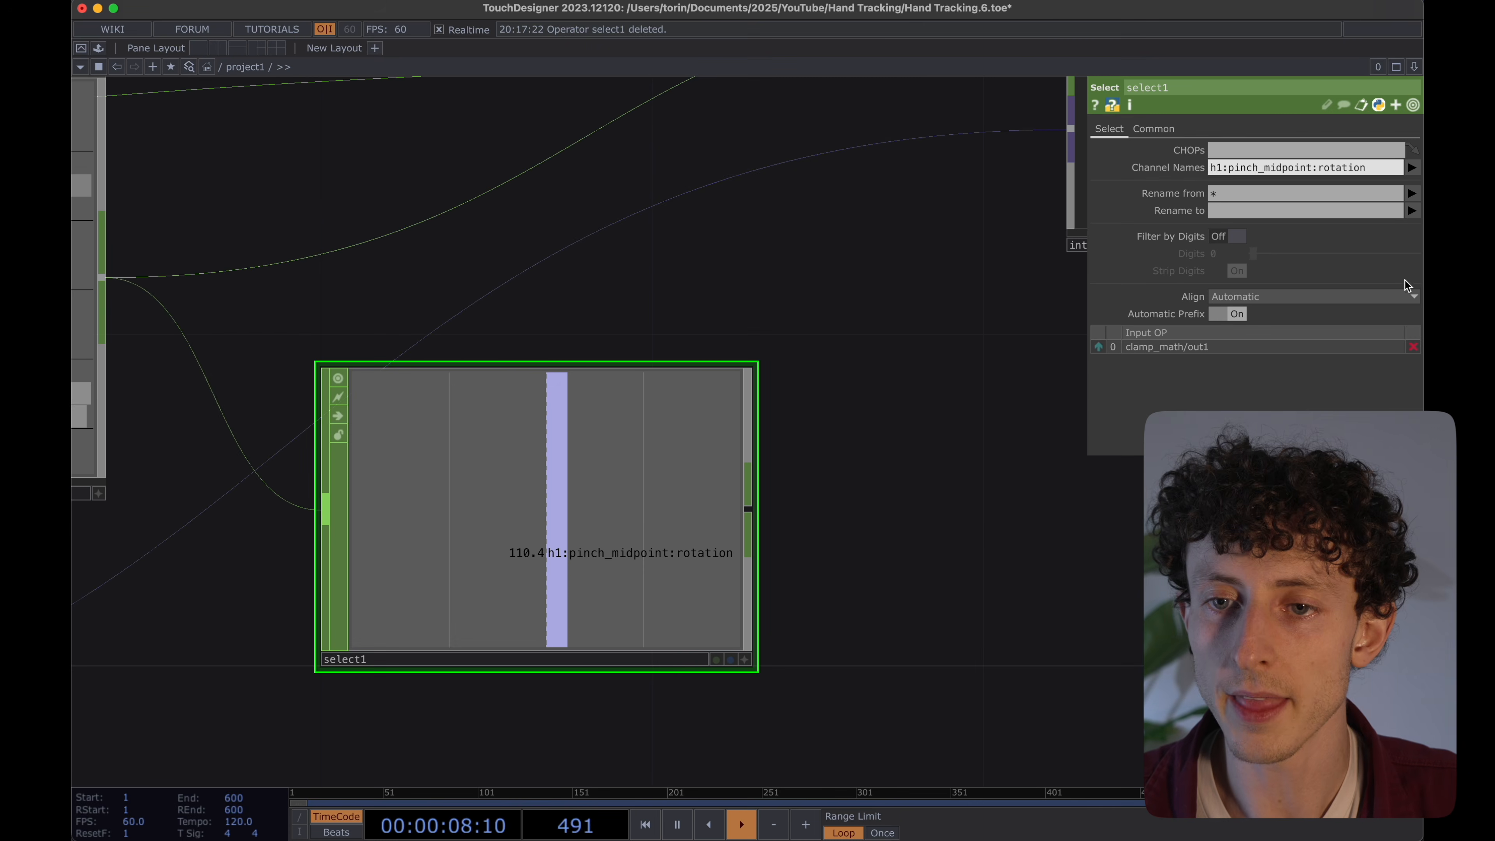
Append an Expression CHOP to select1's output and place it beside select1 in the project1 network.
{"action": "left_click_drag", "start_coordinate": [952, 544], "coordinate": [881, 496]}
{"action": "scroll", "coordinate": [958, 498], "scroll_direction": "down", "scroll_amount": 3}
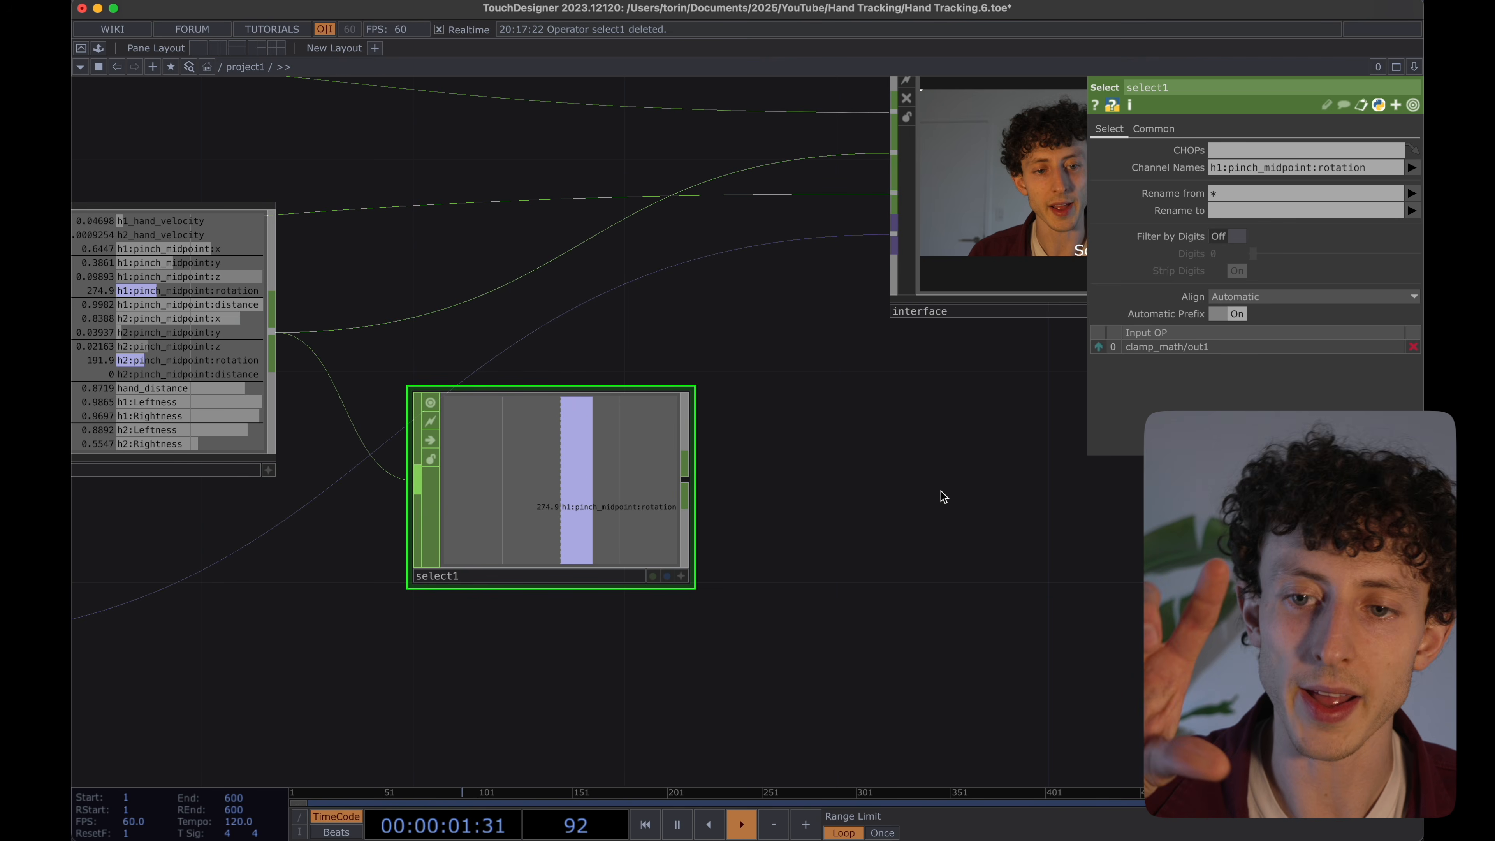
{"action": "left_click_drag", "start_coordinate": [817, 612], "coordinate": [851, 610]}
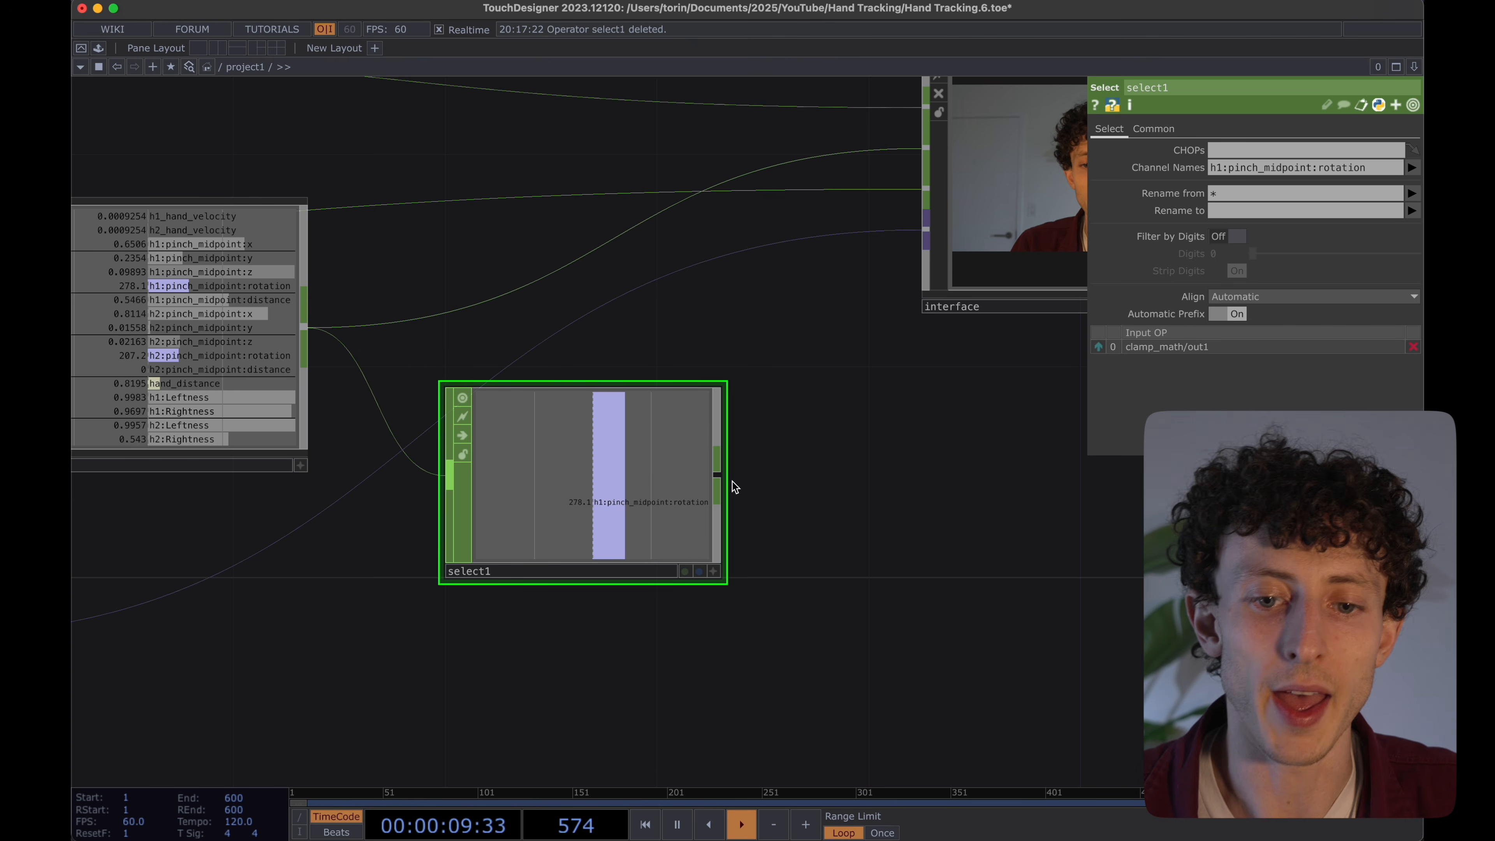
{"action": "right_click", "coordinate": [717, 477]}
{"action": "type", "text": "e"}
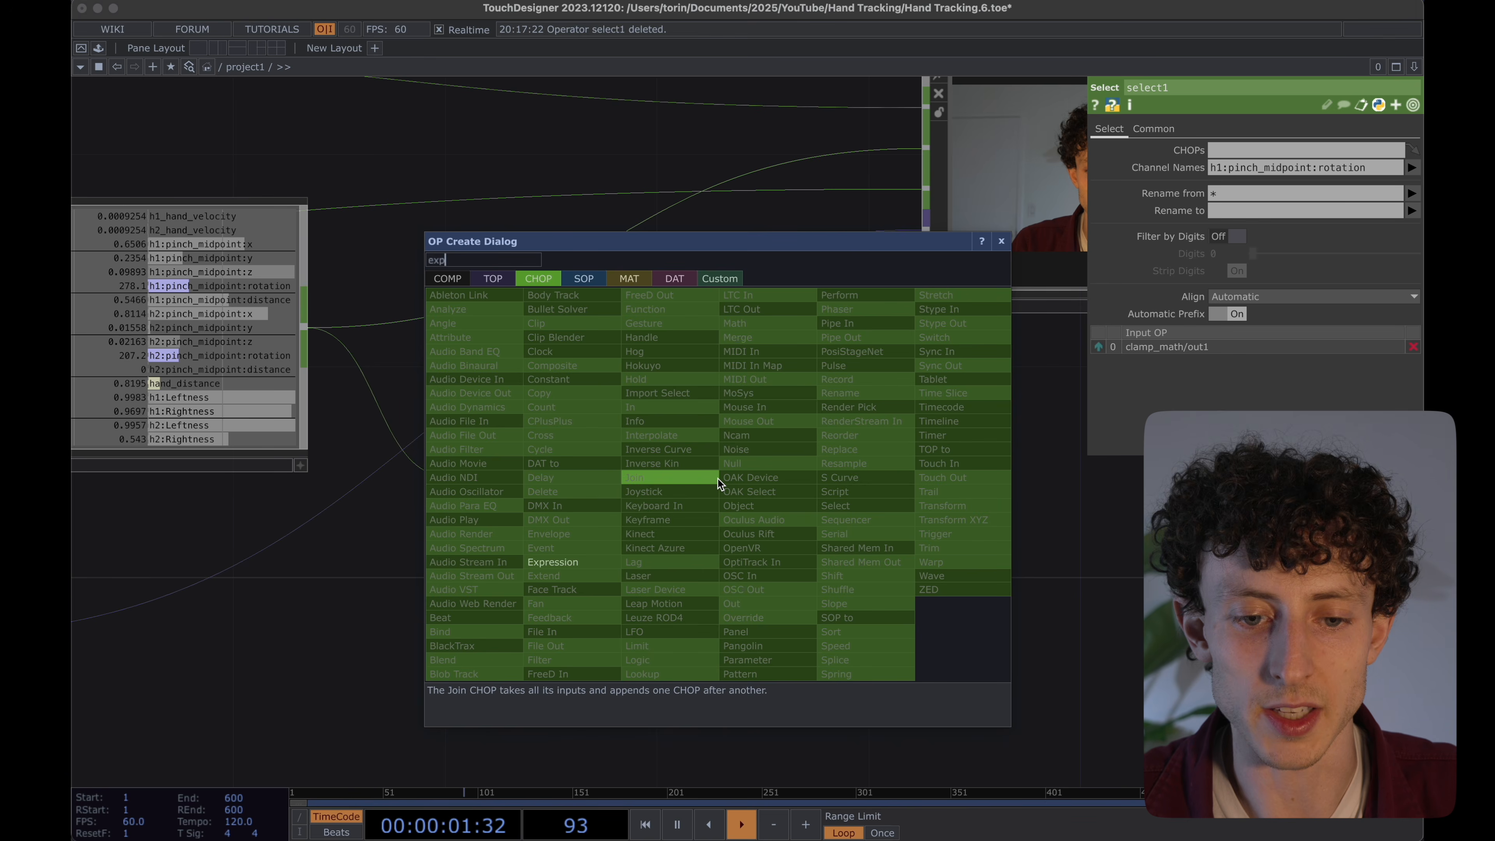
{"action": "type", "text": "xp"}
{"action": "left_click", "coordinate": [565, 562]}
{"action": "left_click", "coordinate": [895, 478]}
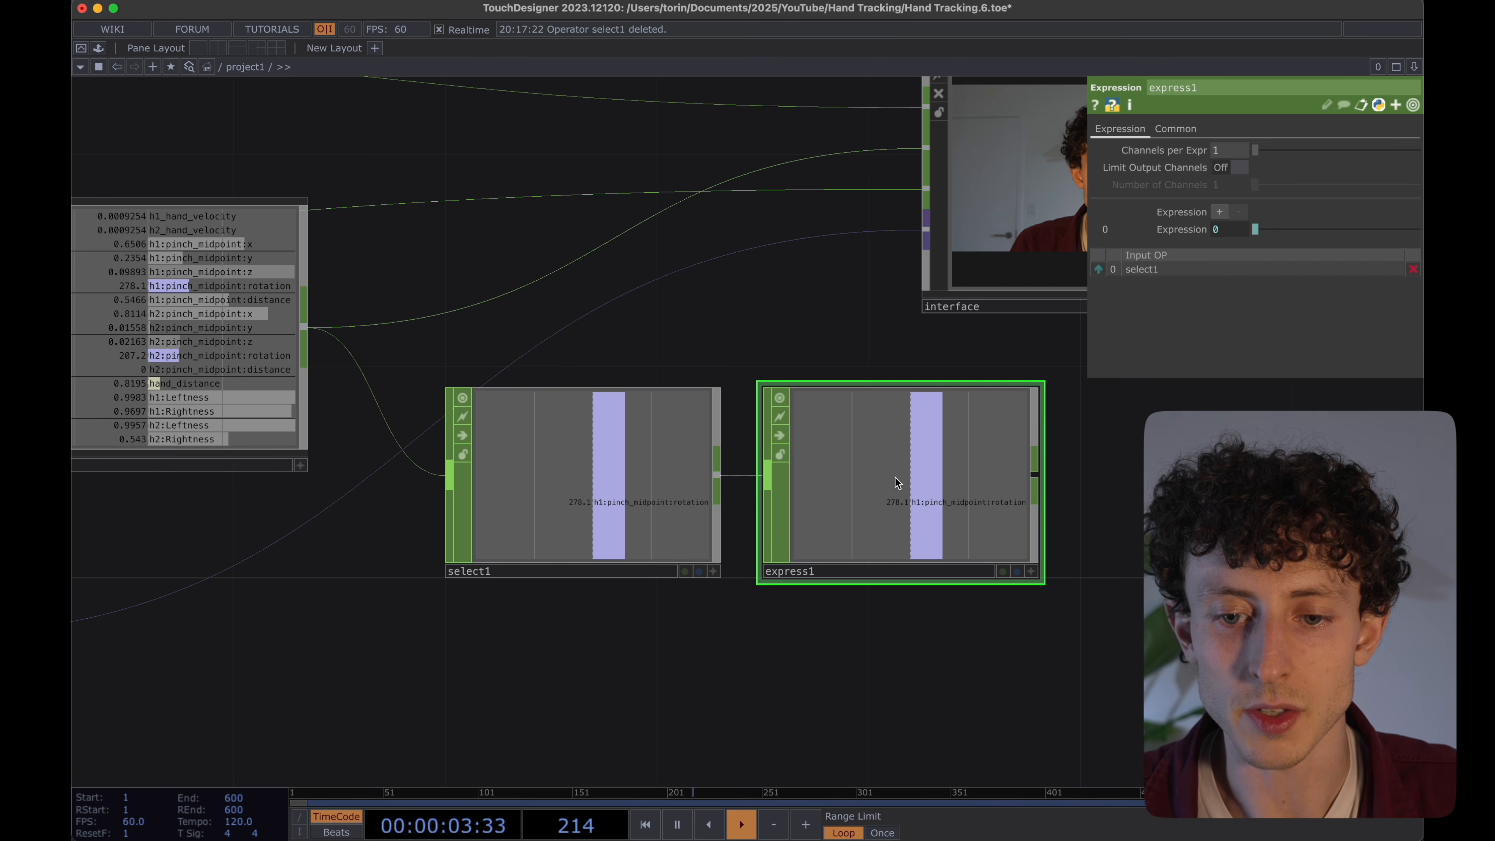
Set the Expression CHOP's expression to me.inputVal < 180.
{"action": "left_click", "coordinate": [1238, 231]}
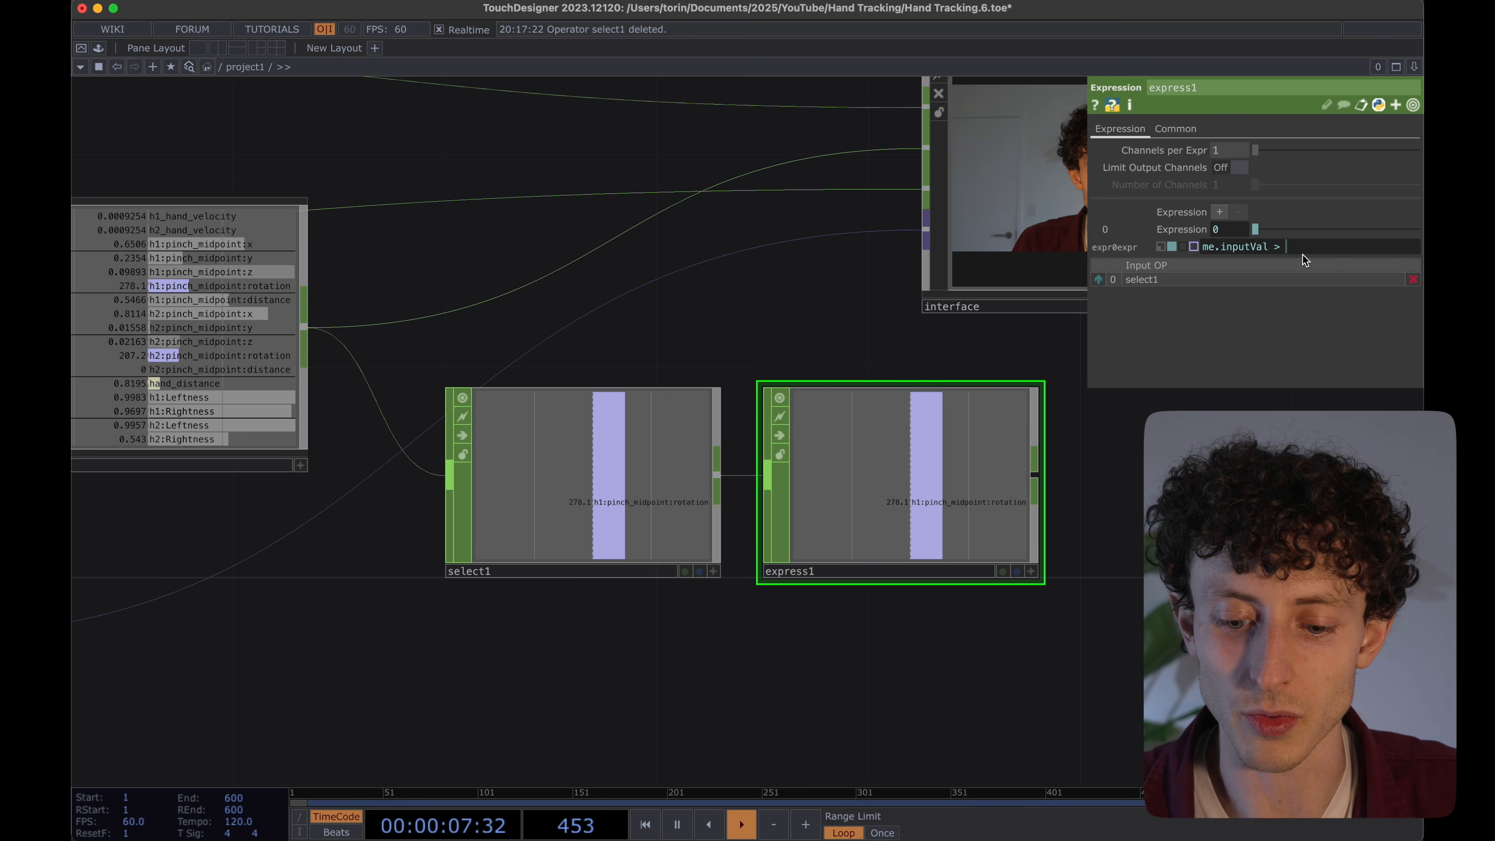
{"action": "key", "text": "BackSpace"}
{"action": "type", "text": "< 180"}
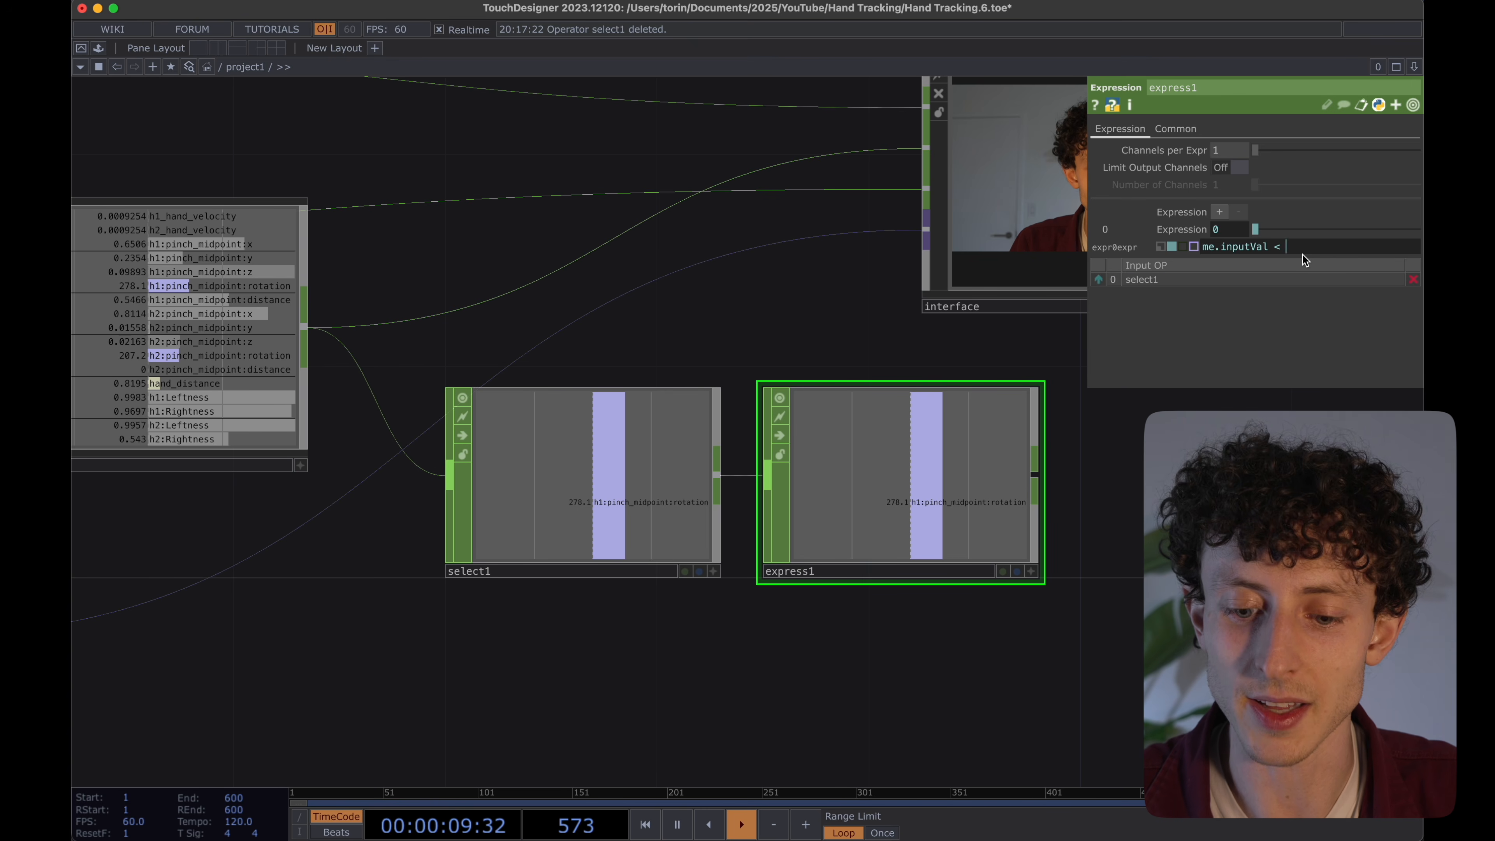
{"action": "key", "text": "Return"}
Move select1 and express1 together lower and farther left in the project1 network.
{"action": "left_click_drag", "start_coordinate": [1122, 557], "coordinate": [924, 557]}
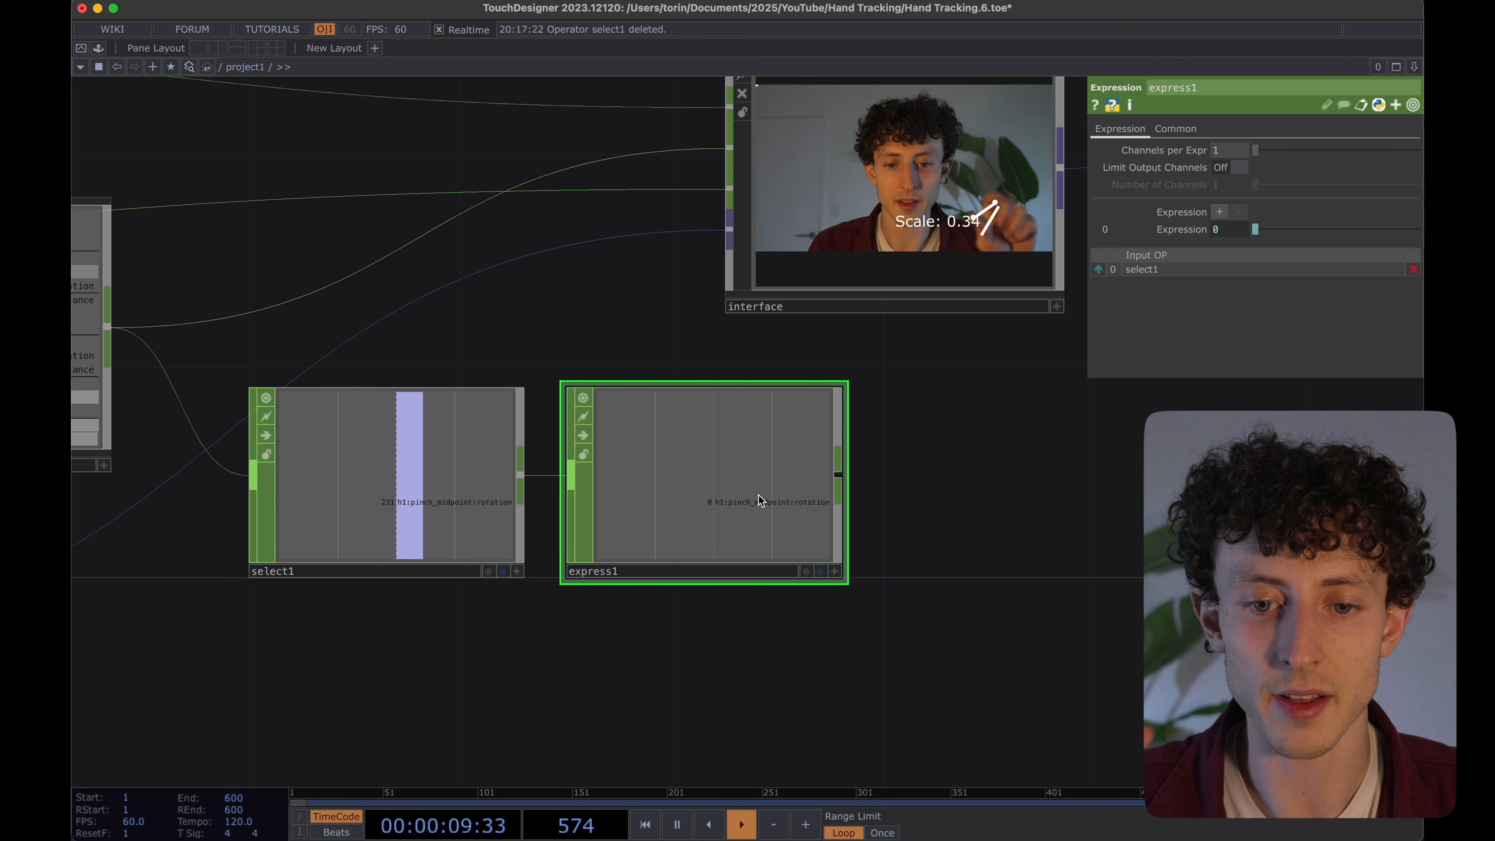
{"action": "scroll", "coordinate": [763, 498], "scroll_direction": "down", "scroll_amount": 2}
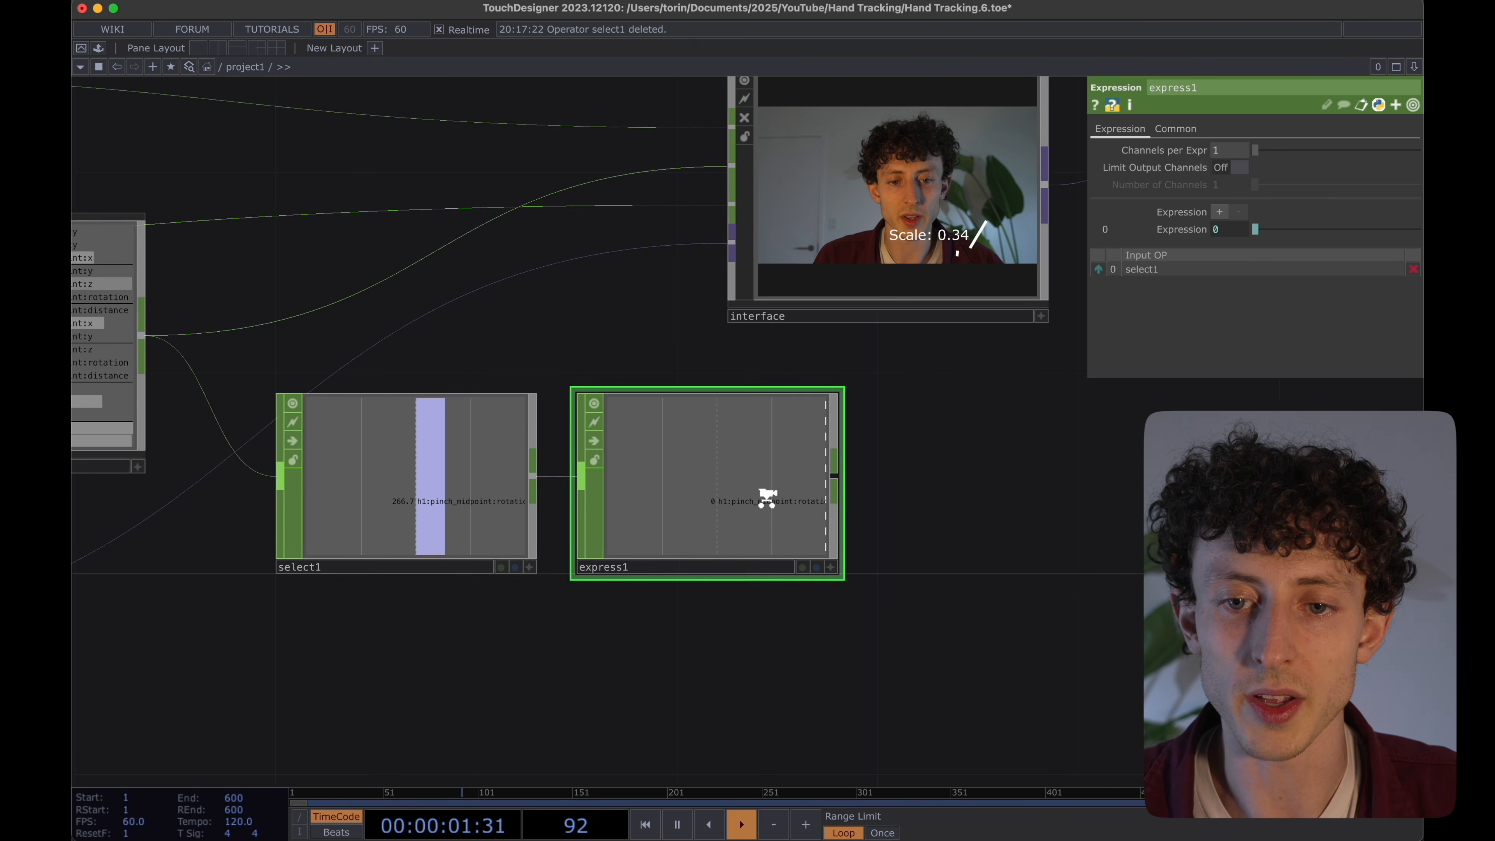
{"action": "left_click_drag", "start_coordinate": [905, 536], "coordinate": [872, 502]}
{"action": "left_click", "coordinate": [442, 486]}
{"action": "left_click", "coordinate": [608, 474], "text": "shift"}
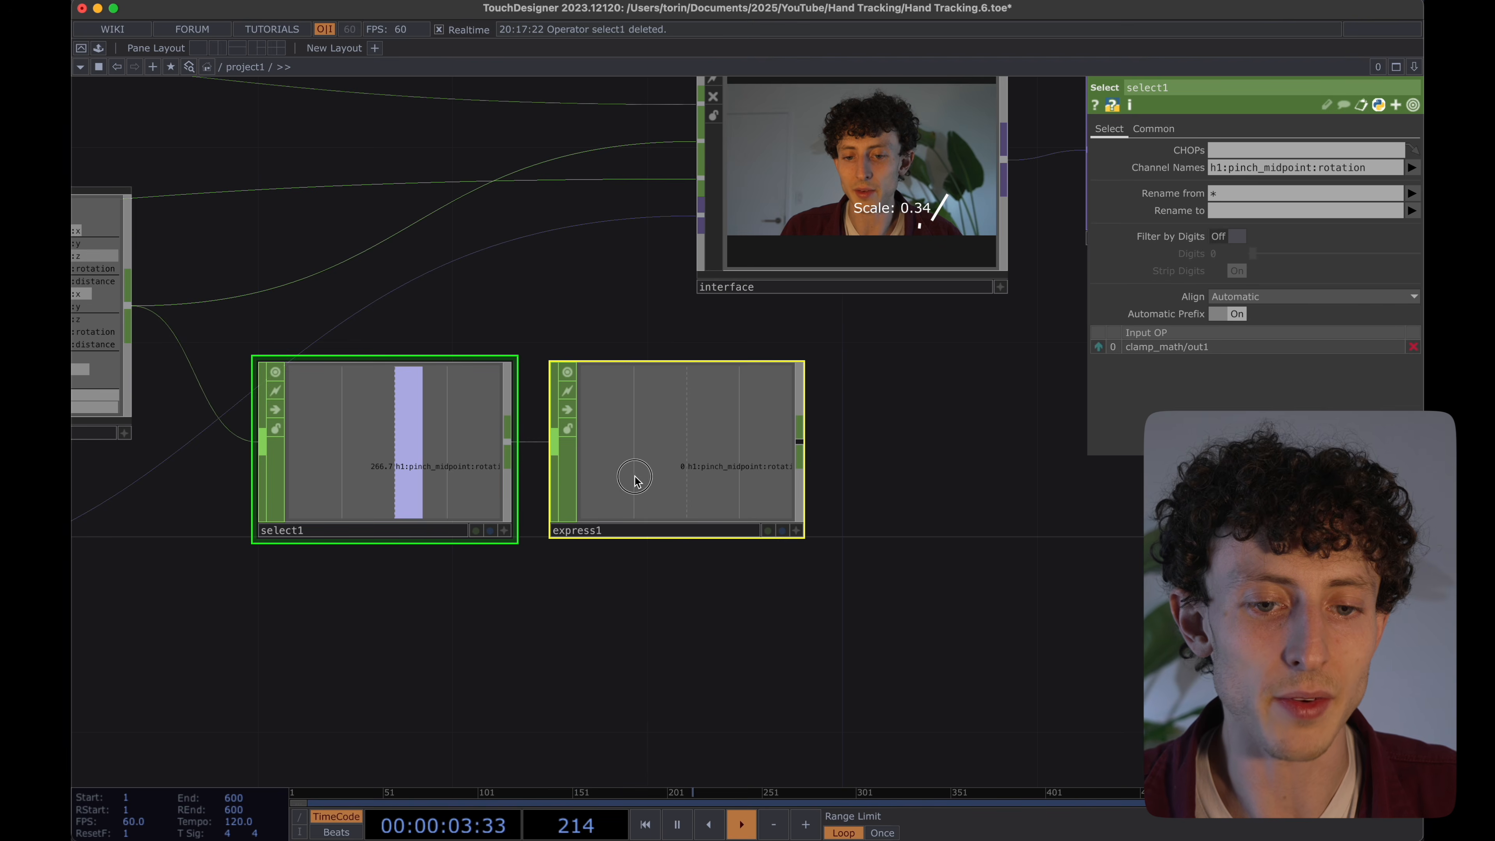
{"action": "left_click_drag", "start_coordinate": [625, 486], "coordinate": [524, 584]}
{"action": "left_click_drag", "start_coordinate": [849, 548], "coordinate": [843, 520]}
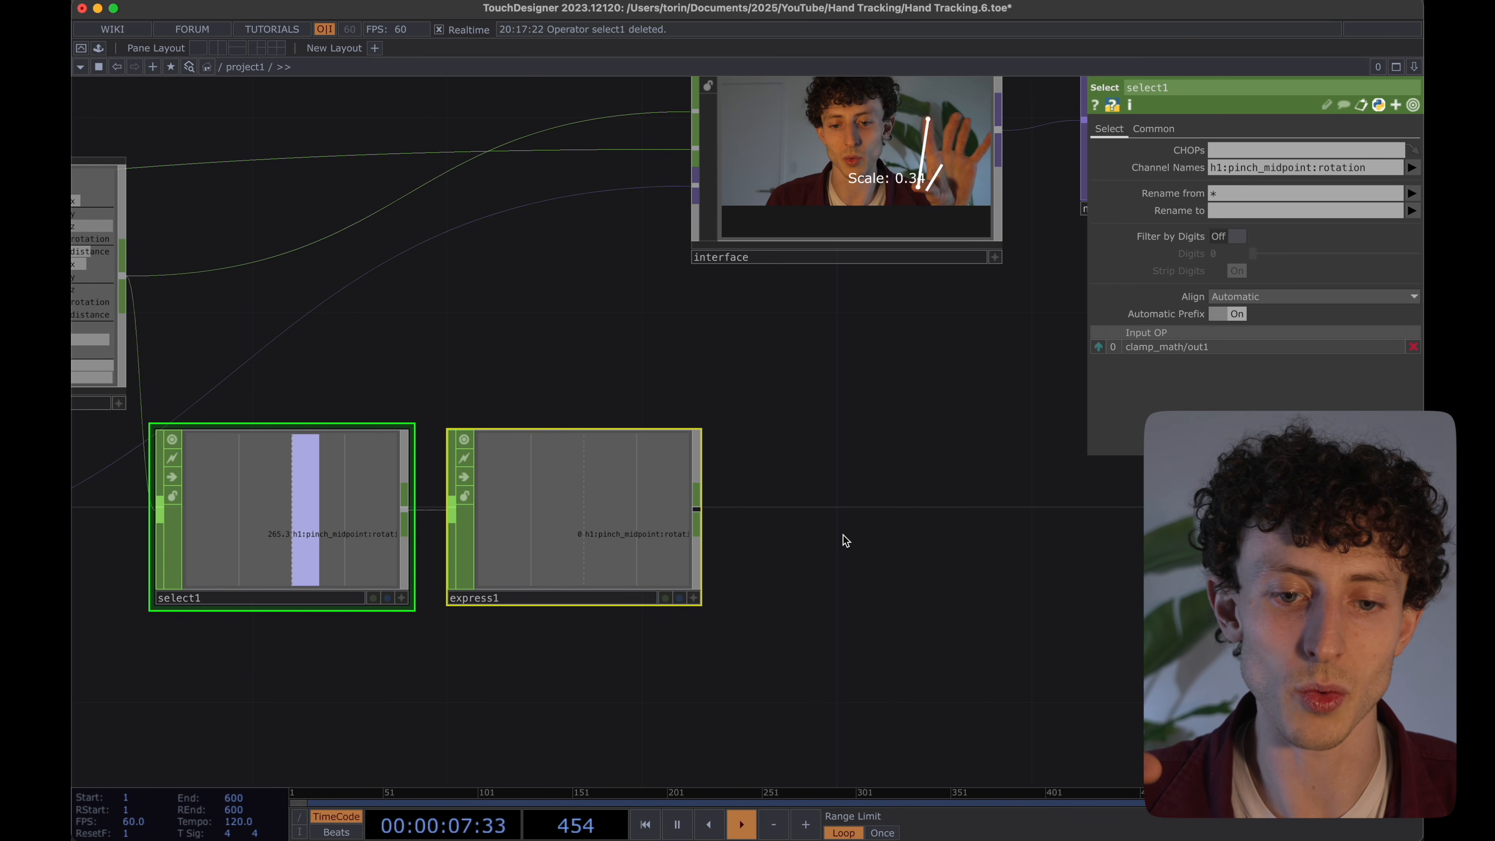
Add a Count CHOP beyond express1 and connect express1's output to its first input.
{"action": "scroll", "coordinate": [845, 541], "scroll_direction": "down", "scroll_amount": 2}
{"action": "key", "text": "Tab"}
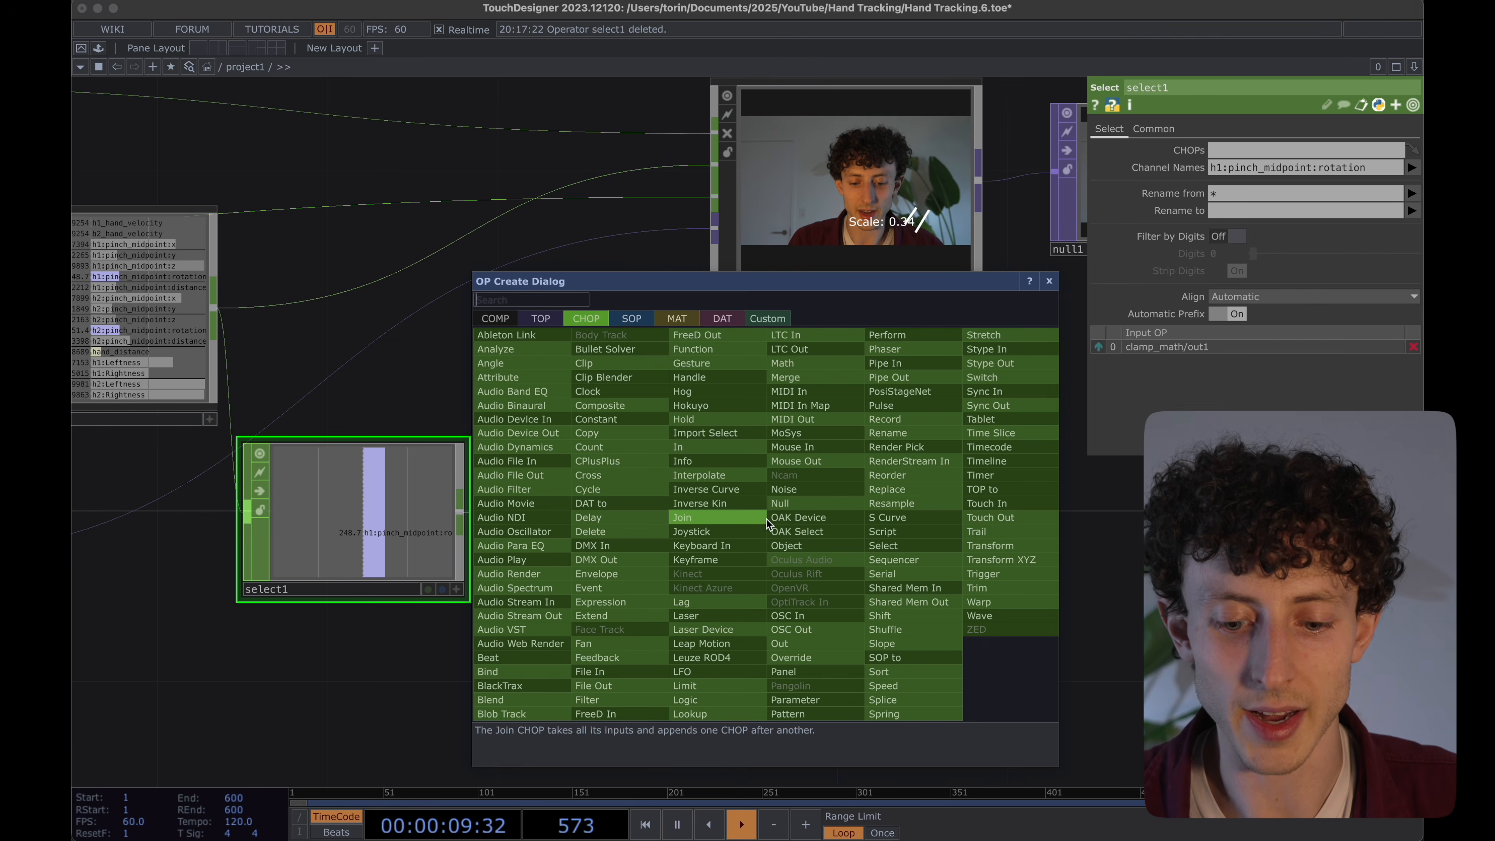
{"action": "type", "text": "cou"}
{"action": "key", "text": "Return"}
{"action": "left_click", "coordinate": [975, 518]}
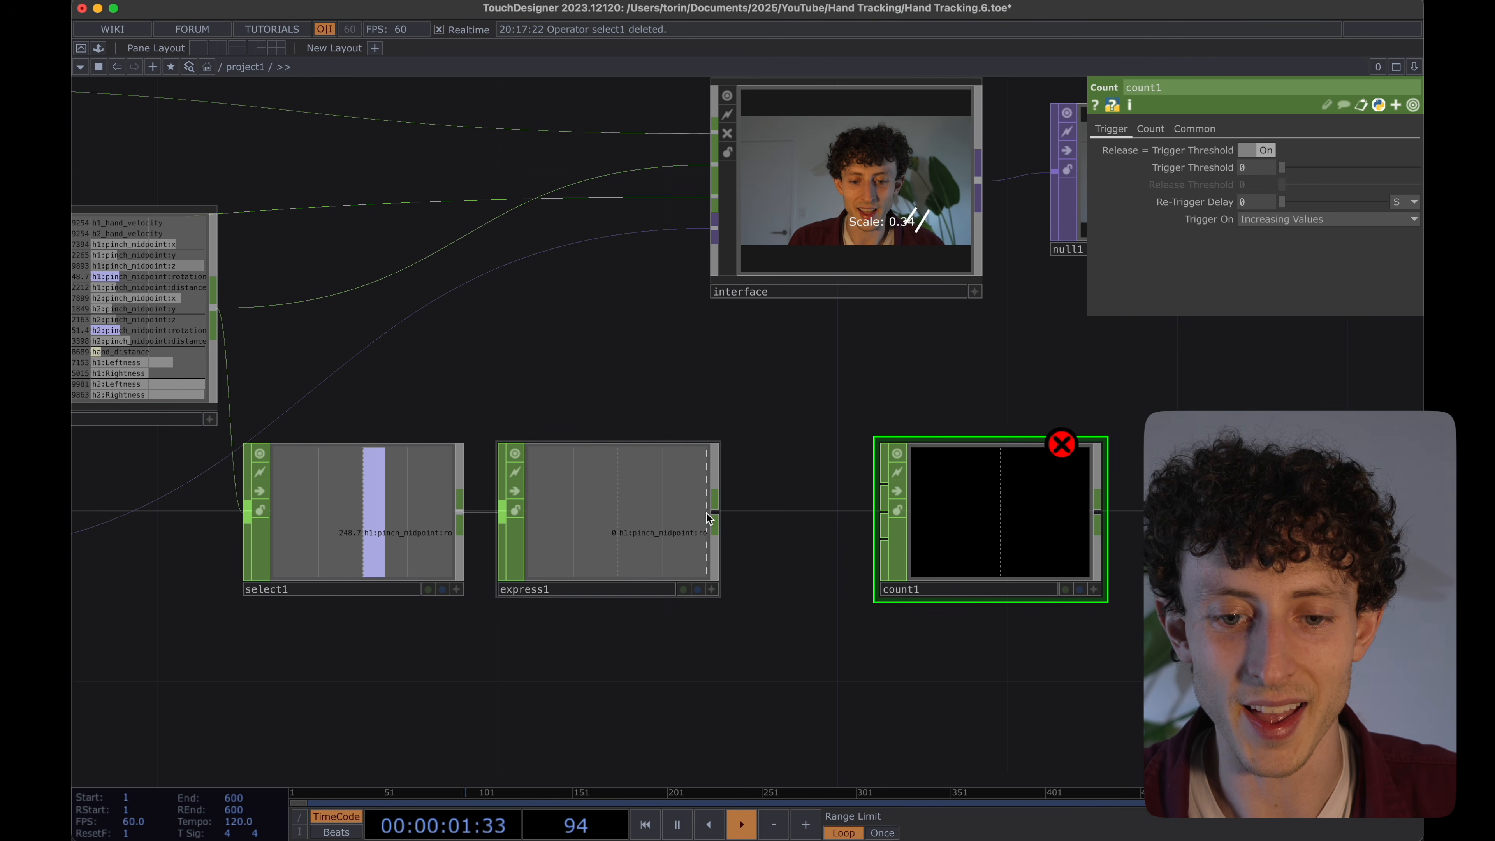
{"action": "left_click_drag", "start_coordinate": [713, 518], "coordinate": [941, 481]}
Set the Count CHOP's Limit to Loop Min/Max with a Limit Maximum of 1.
{"action": "scroll", "coordinate": [944, 478], "scroll_direction": "down", "scroll_amount": 2}
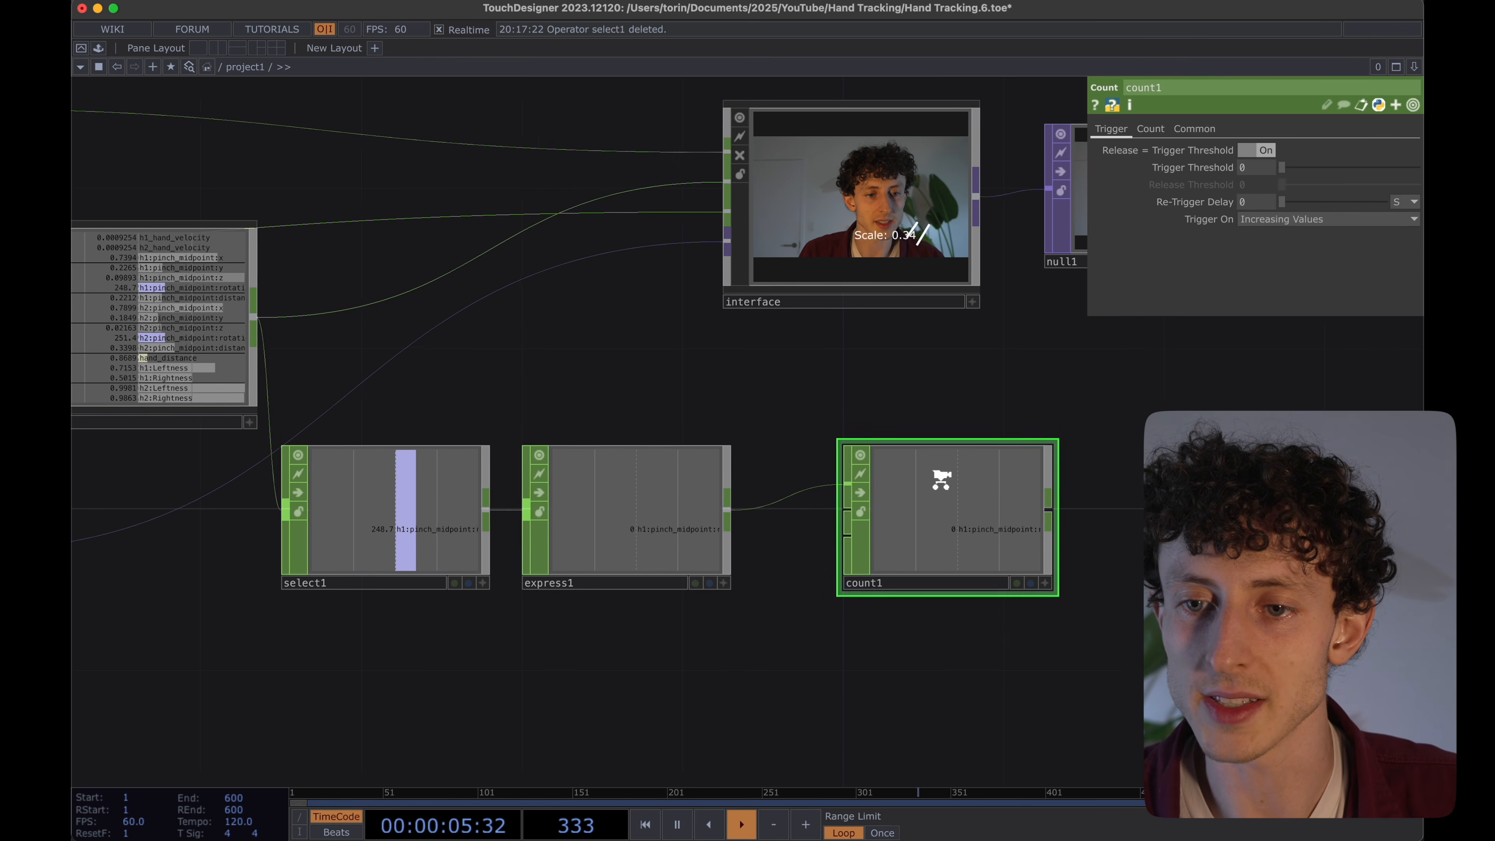
{"action": "left_click", "coordinate": [1158, 126]}
{"action": "left_click", "coordinate": [1253, 150]}
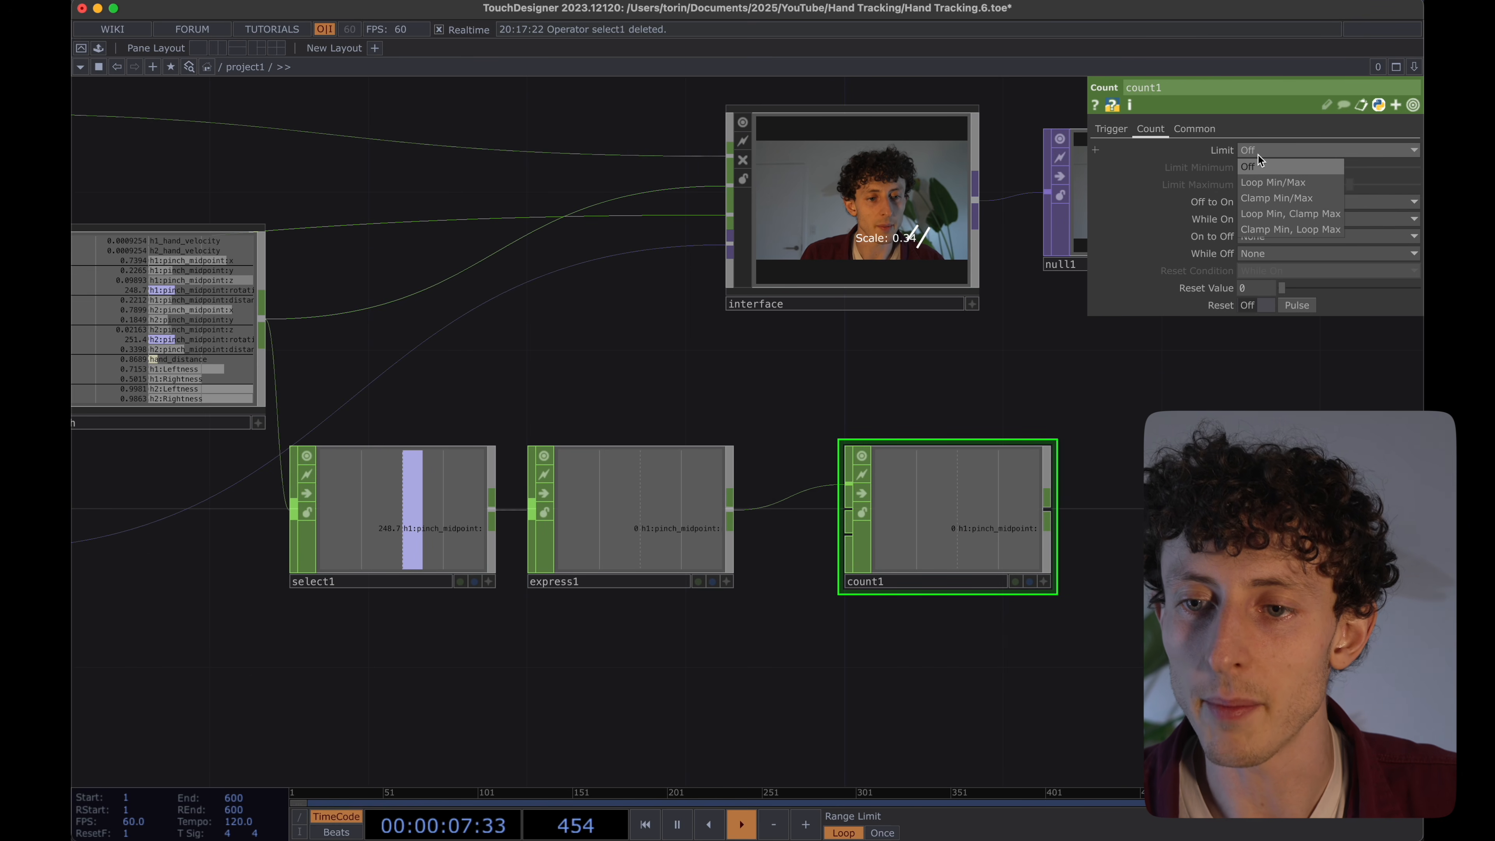
{"action": "left_click", "coordinate": [1270, 183]}
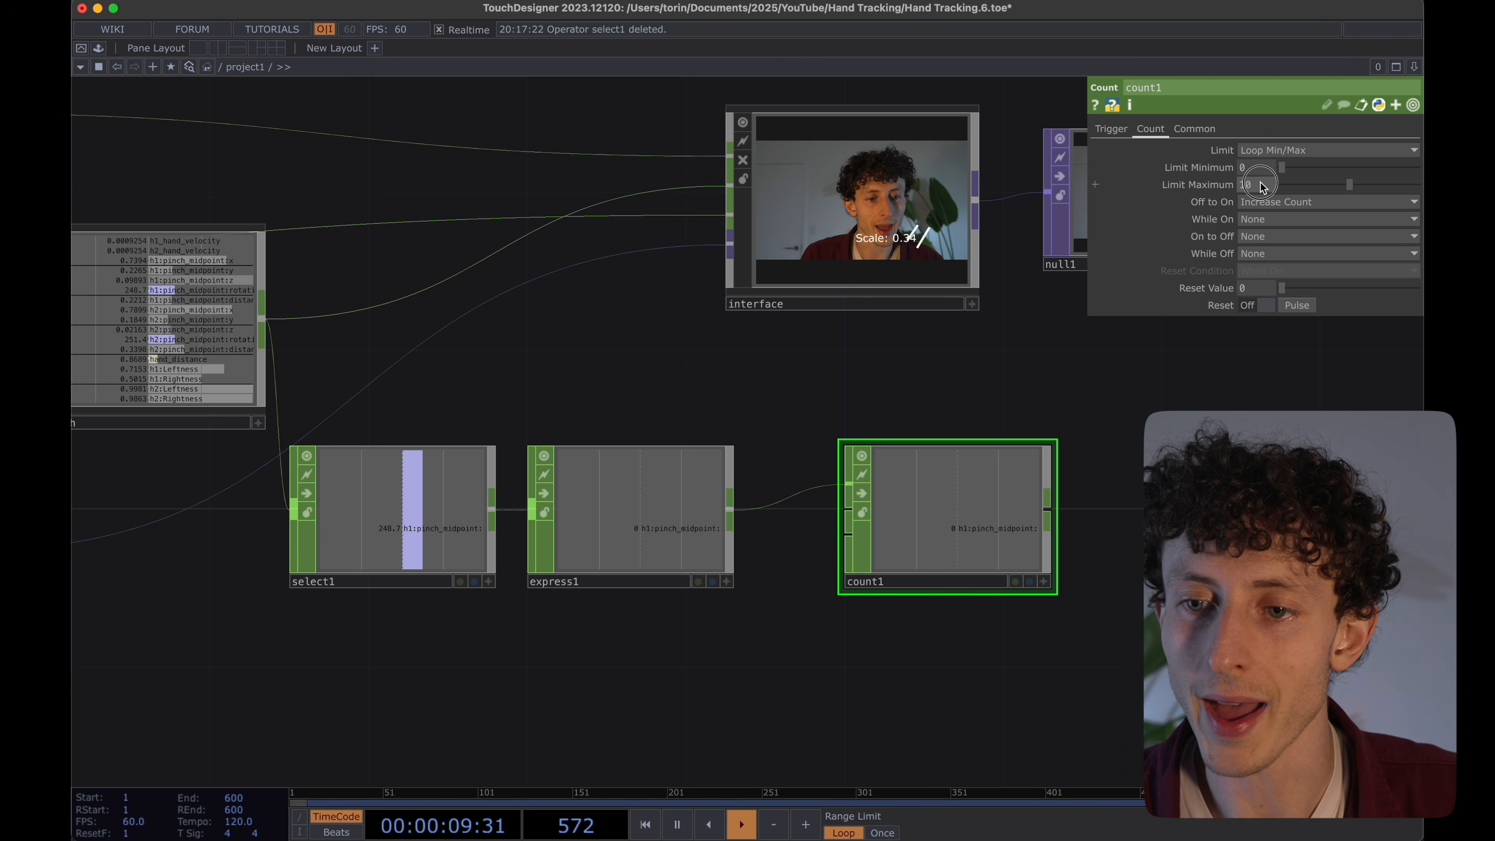
{"action": "type", "text": "1"}
{"action": "key", "text": "Return"}
Append a Null CHOP to count1's output and move count1 closer to express1.
{"action": "left_click_drag", "start_coordinate": [1171, 448], "coordinate": [1129, 448]}
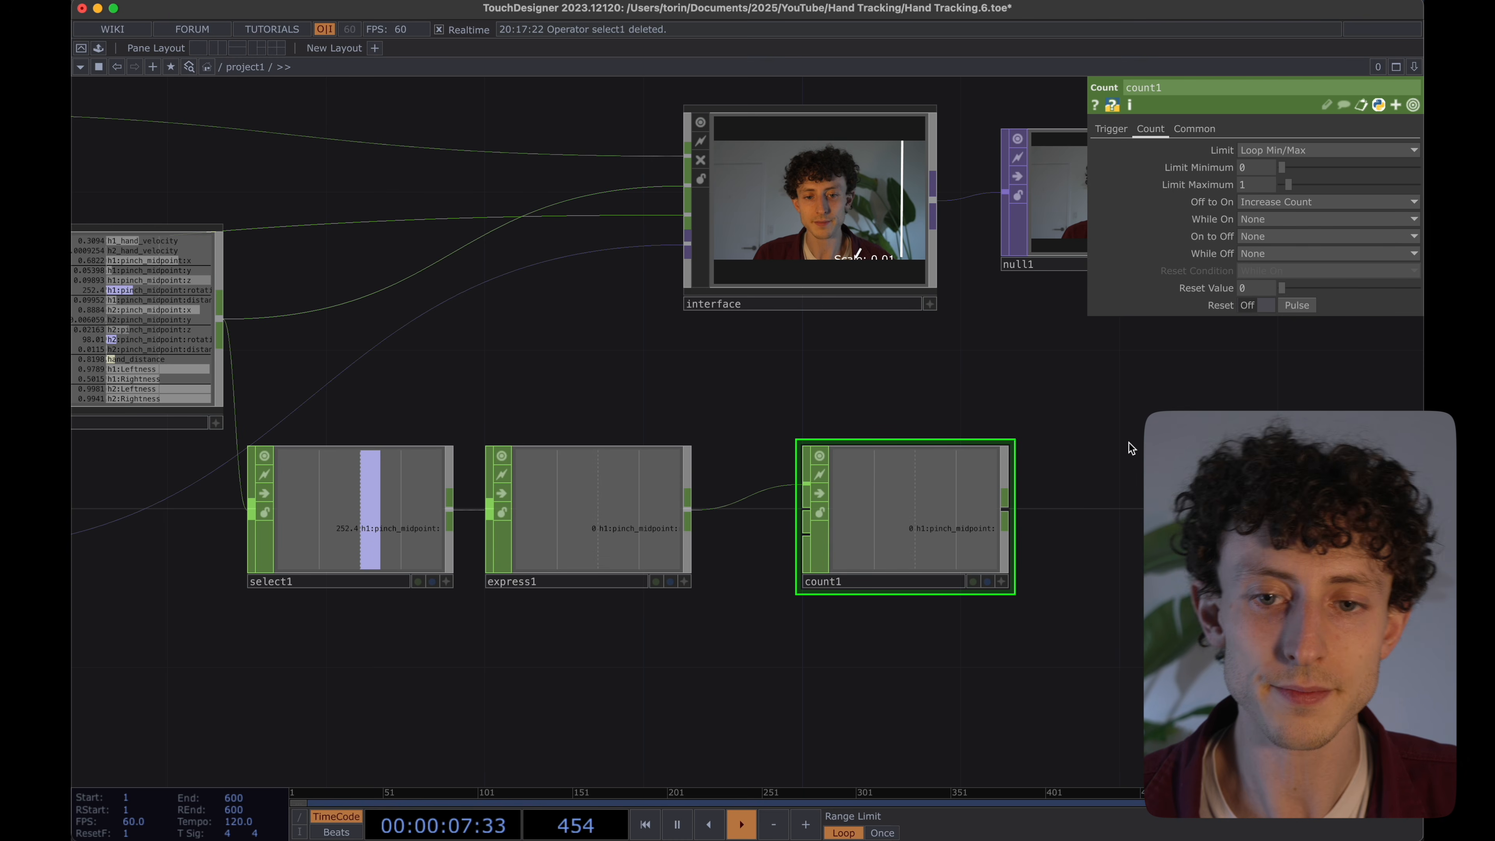
{"action": "scroll", "coordinate": [1130, 445], "scroll_direction": "down", "scroll_amount": 1}
{"action": "scroll", "coordinate": [1129, 445], "scroll_direction": "down", "scroll_amount": 1}
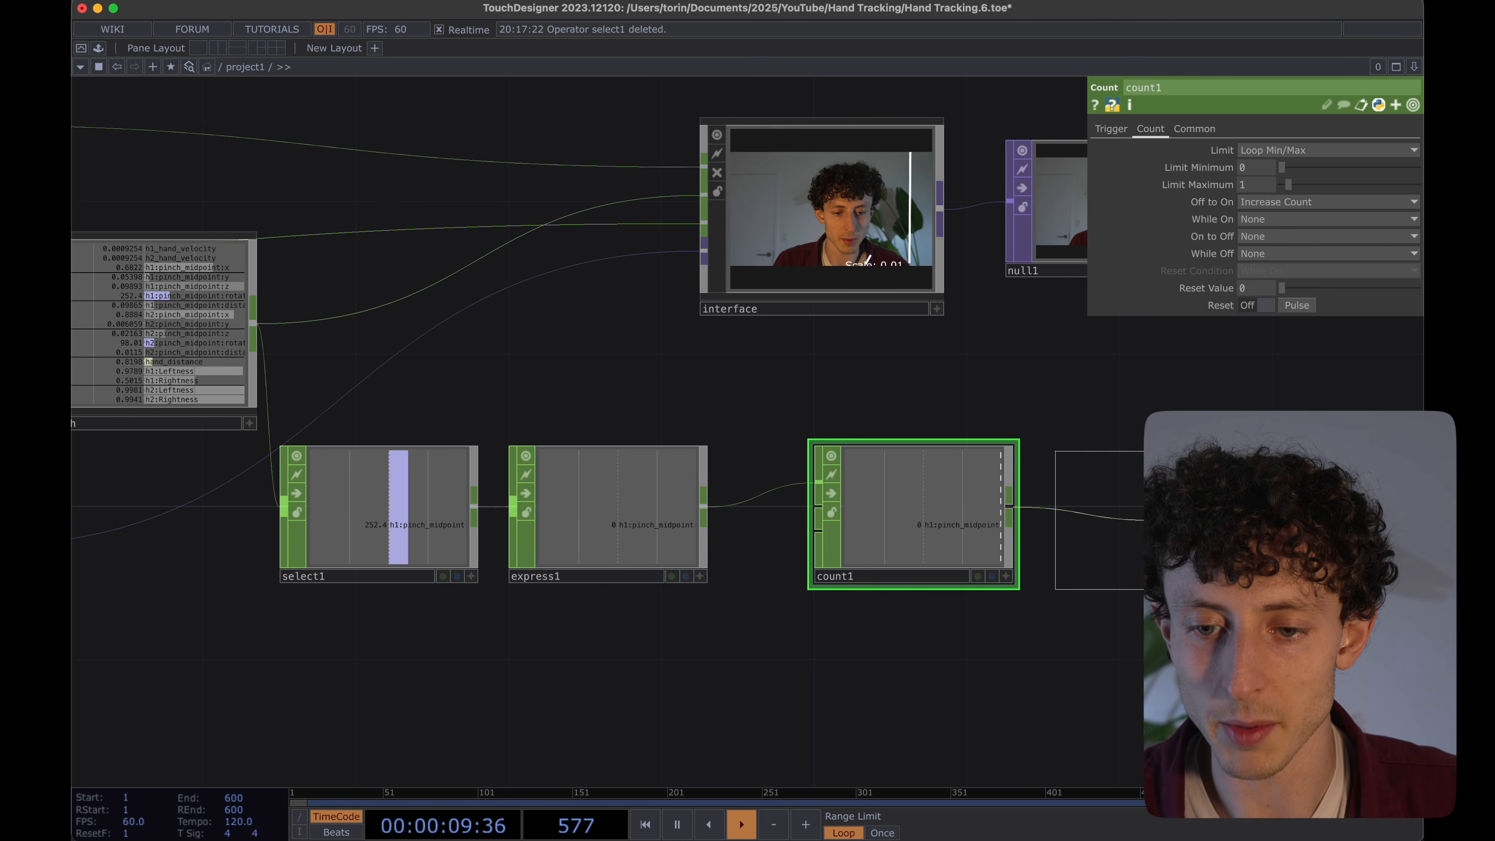
{"action": "left_click", "coordinate": [1142, 510]}
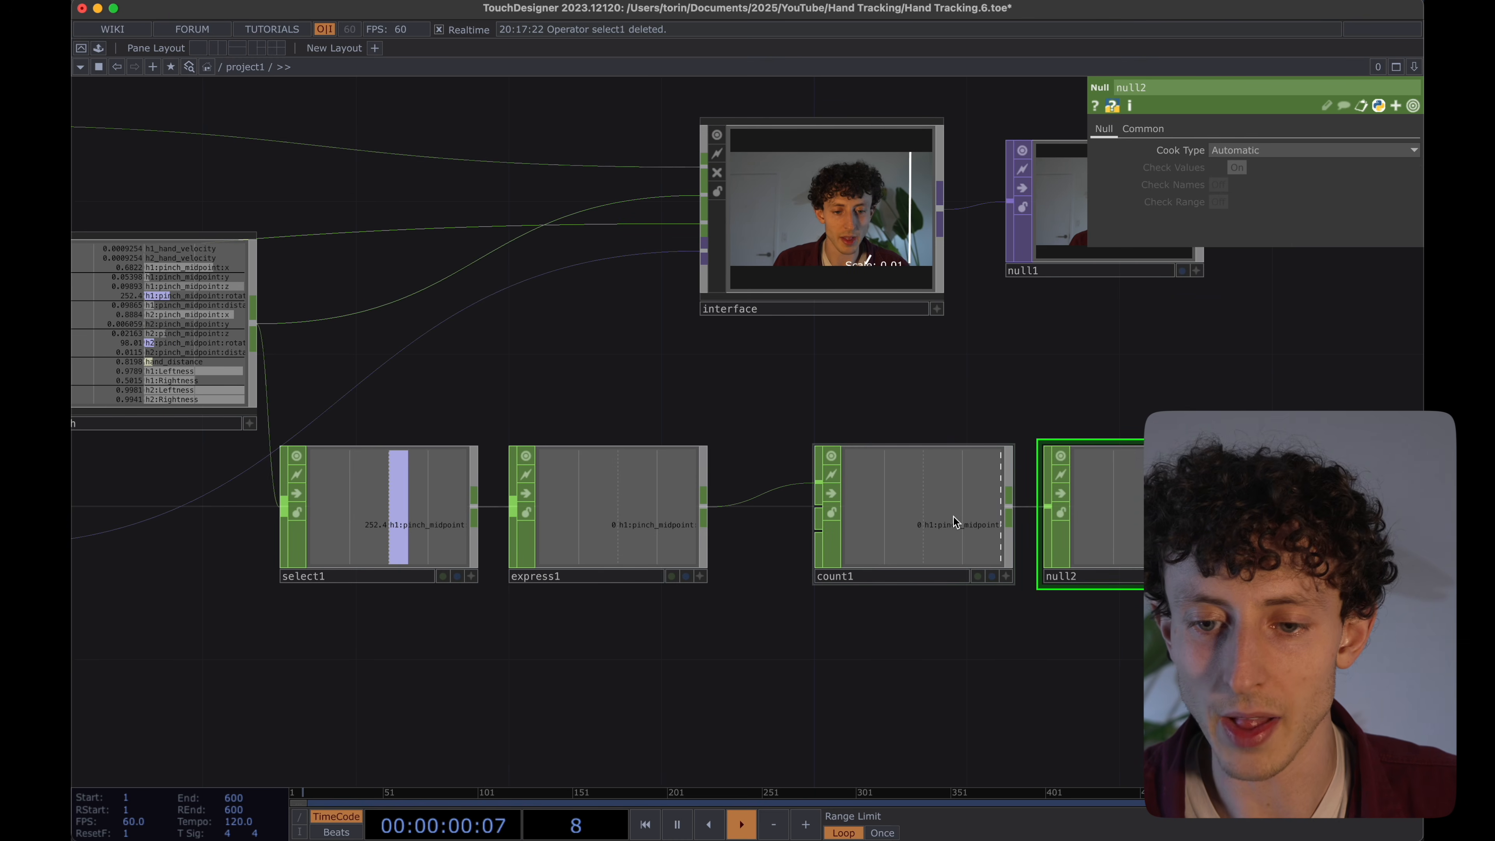
{"action": "left_click_drag", "start_coordinate": [957, 522], "coordinate": [920, 521]}
{"action": "left_click_drag", "start_coordinate": [868, 403], "coordinate": [889, 408]}
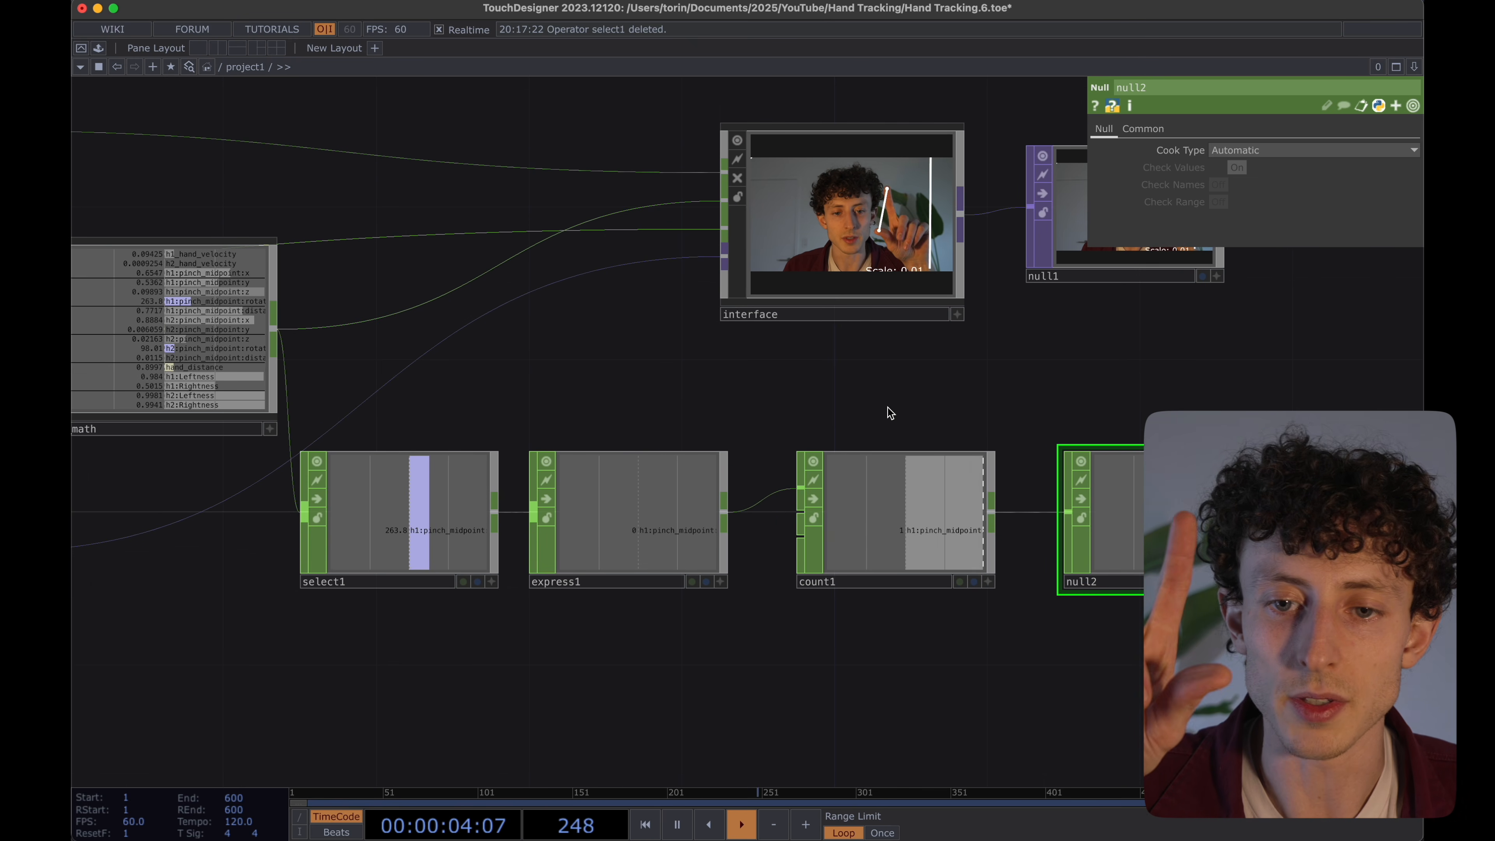
Enter the interface component and save the project.
{"action": "left_click", "coordinate": [860, 192]}
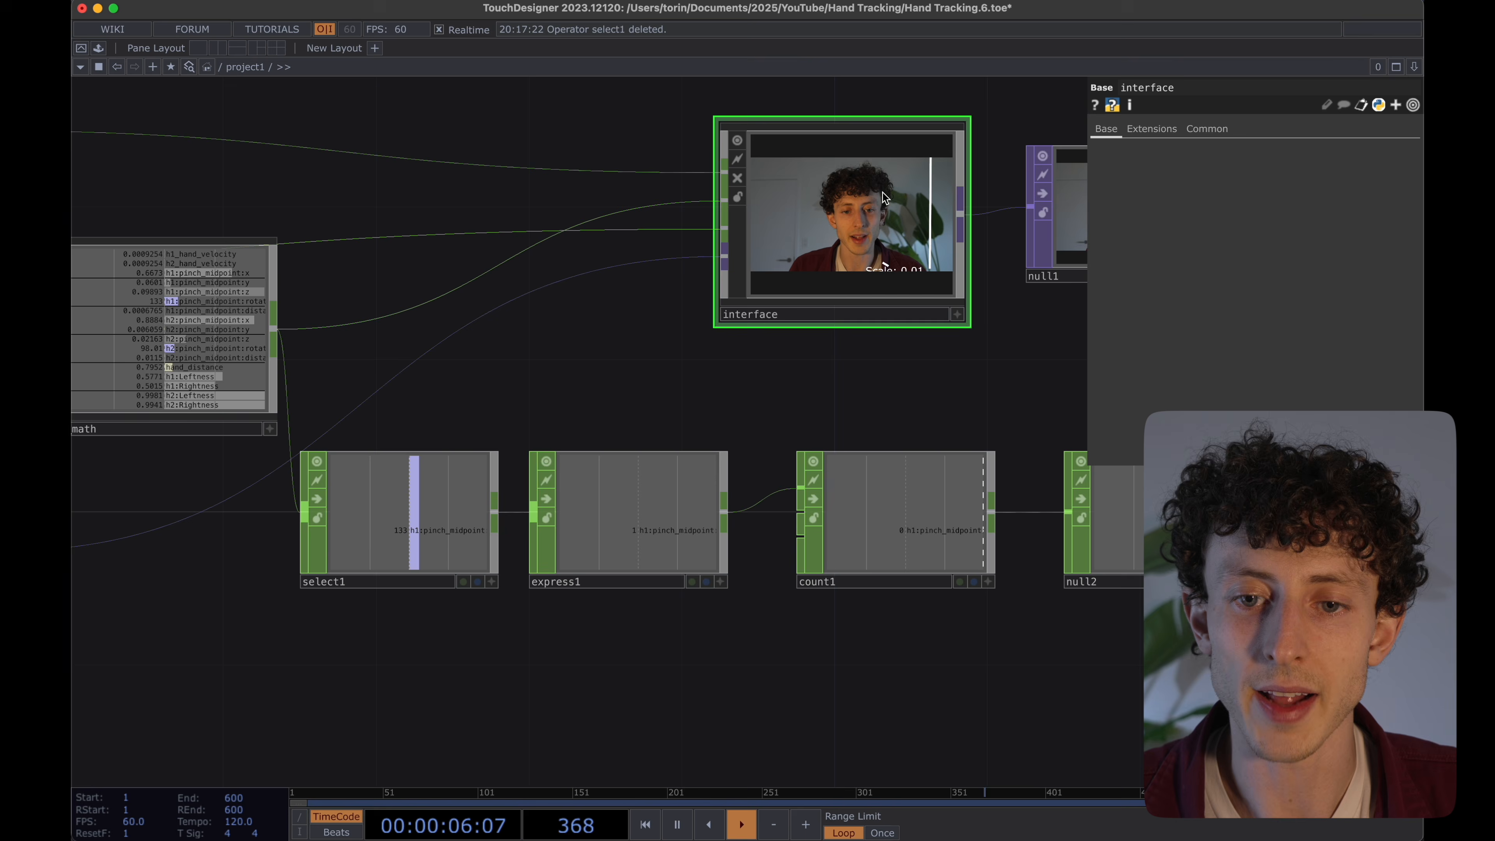
{"action": "left_click_drag", "start_coordinate": [891, 375], "coordinate": [832, 388]}
{"action": "scroll", "coordinate": [832, 388], "scroll_direction": "down", "scroll_amount": 1}
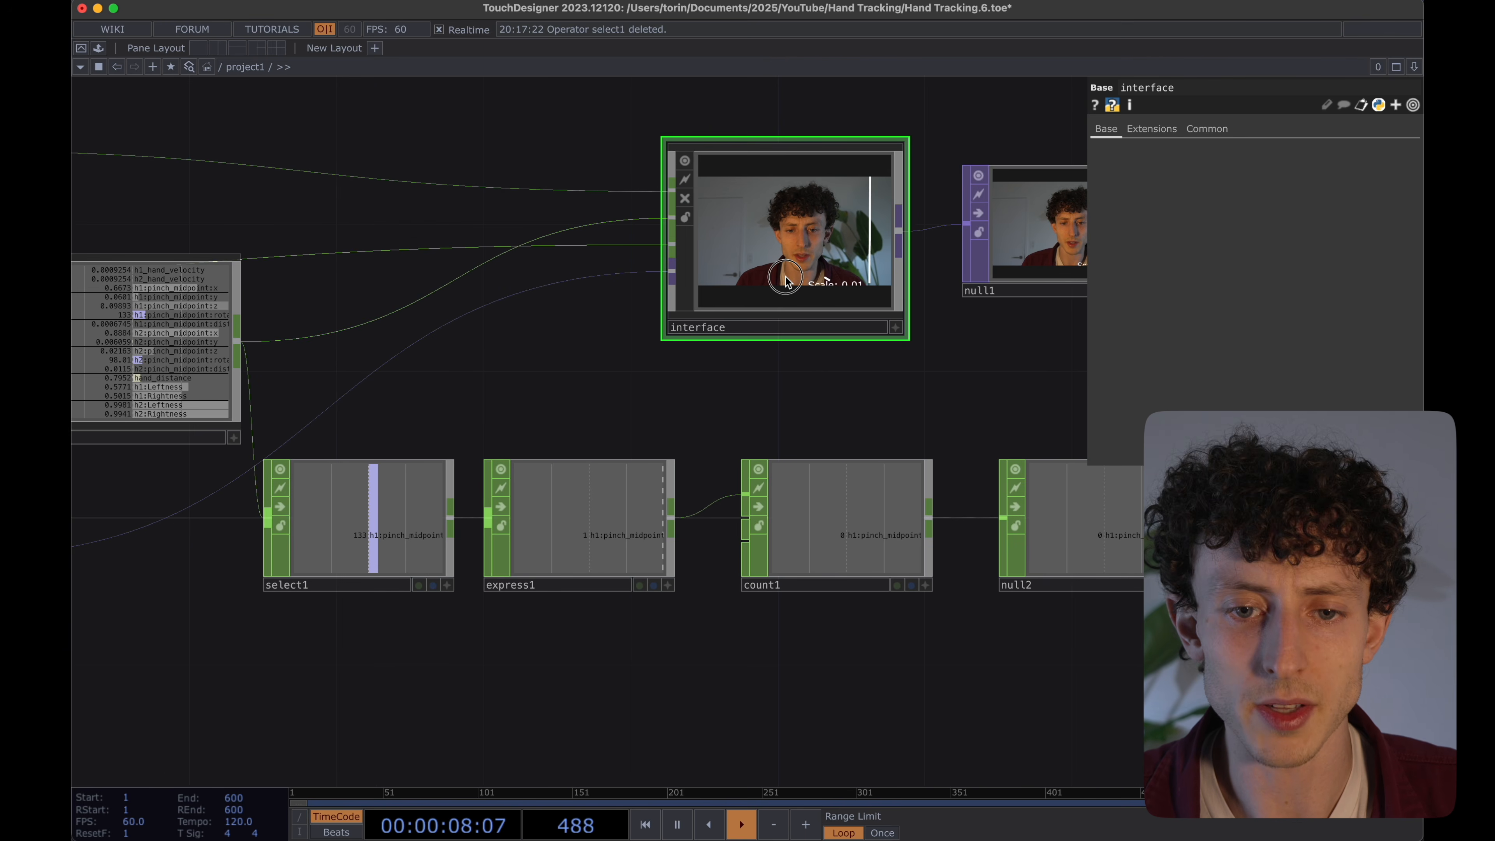
{"action": "key", "text": "i"}
{"action": "scroll", "coordinate": [764, 334], "scroll_direction": "down", "scroll_amount": 4}
{"action": "left_click_drag", "start_coordinate": [621, 584], "coordinate": [876, 505]}
{"action": "key", "text": "super+s"}
{"action": "left_click_drag", "start_coordinate": [476, 705], "coordinate": [725, 664]}
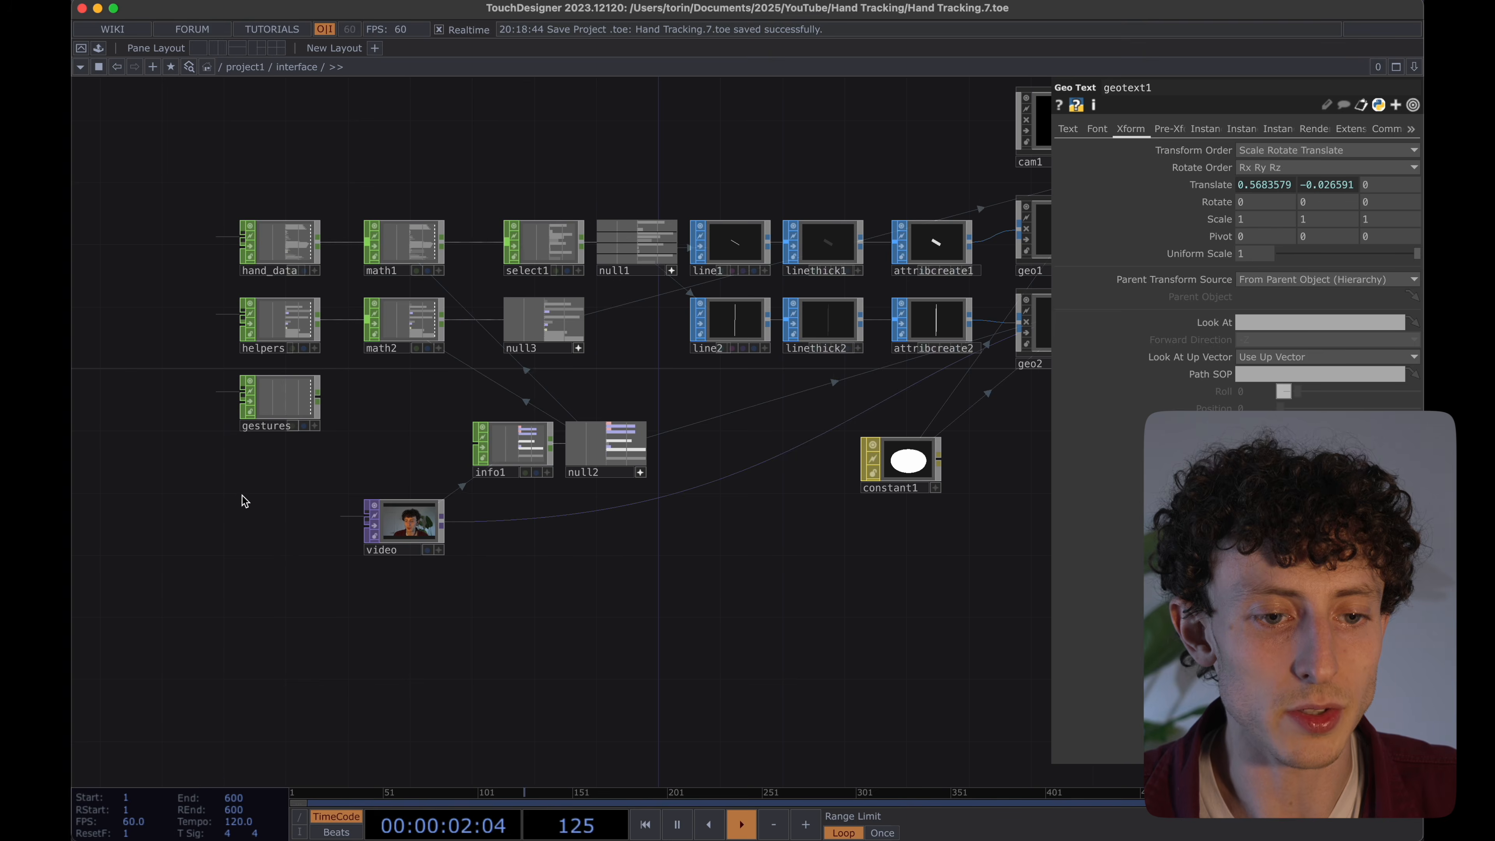
Add an In CHOP named trigger below gestures inside the interface component and return to project1.
{"action": "key", "text": "Tab"}
{"action": "type", "text": "in"}
{"action": "key", "text": "Return"}
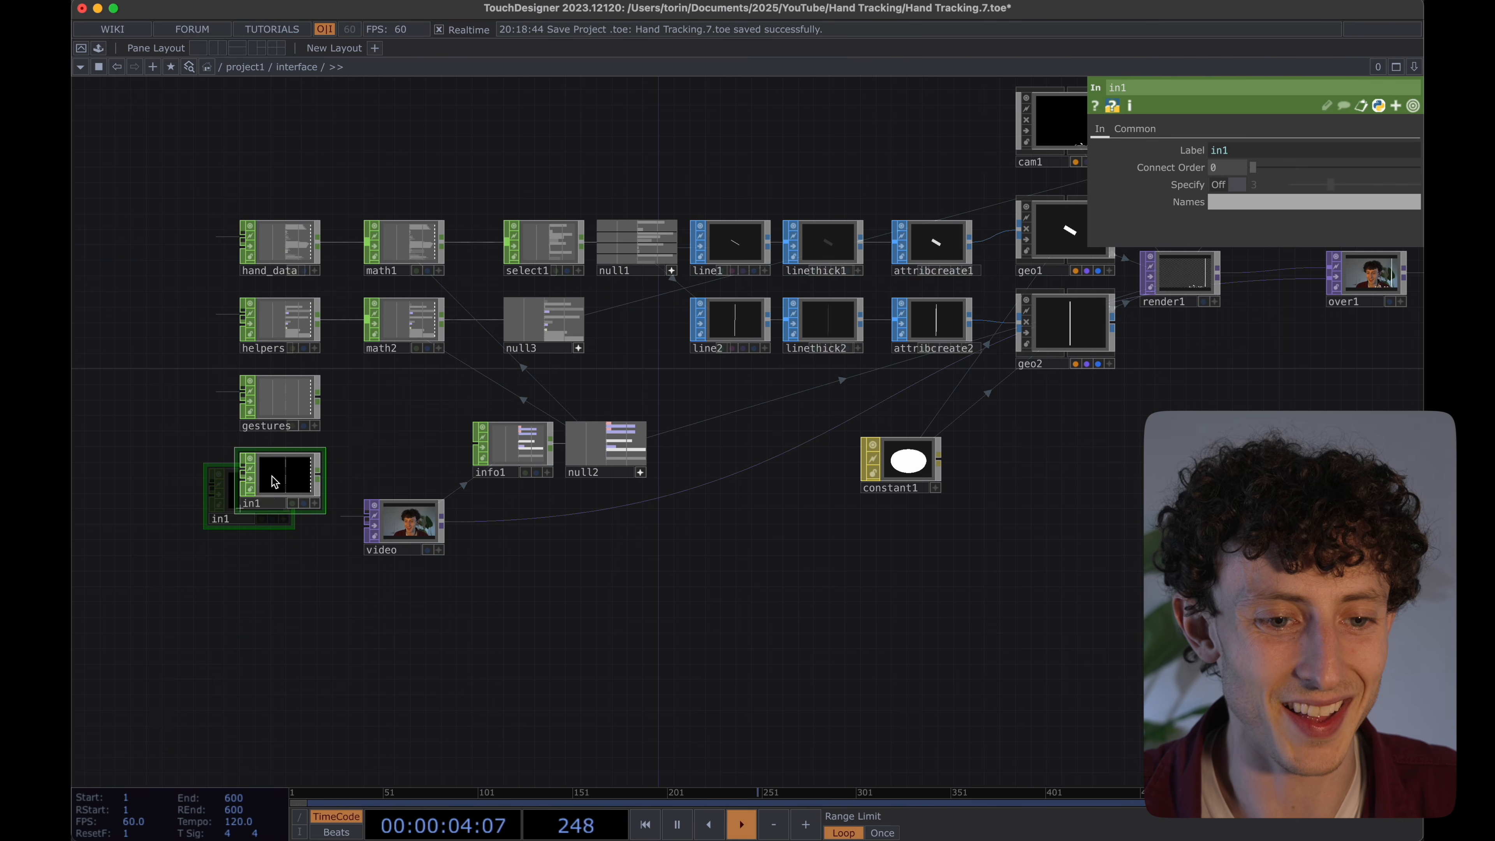
{"action": "left_click", "coordinate": [272, 477]}
{"action": "left_click", "coordinate": [263, 506]}
{"action": "type", "text": "tri"}
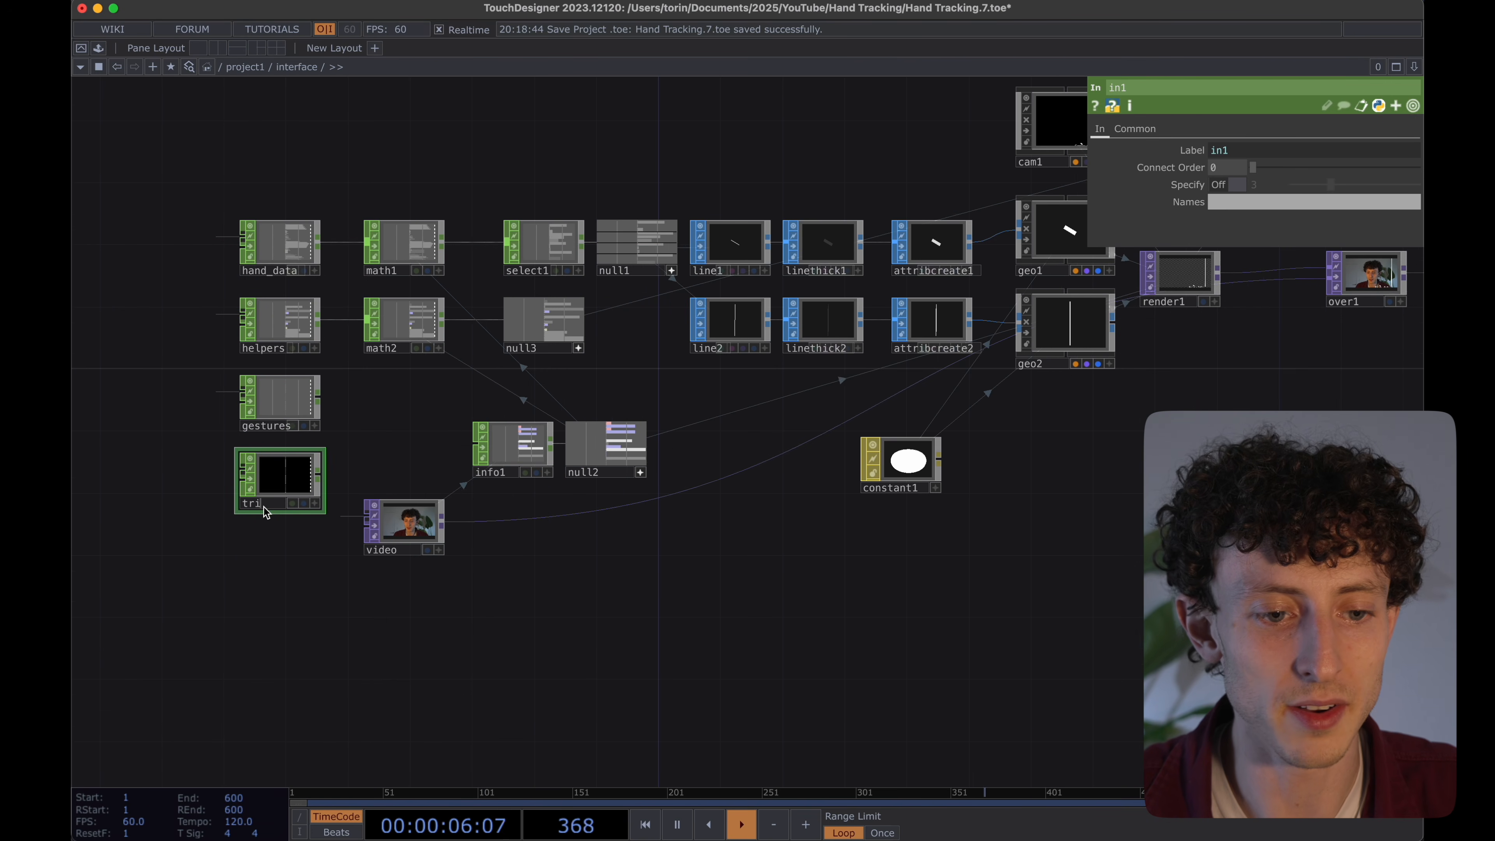
{"action": "type", "text": "gger"}
{"action": "left_click", "coordinate": [305, 591]}
{"action": "key", "text": "u"}
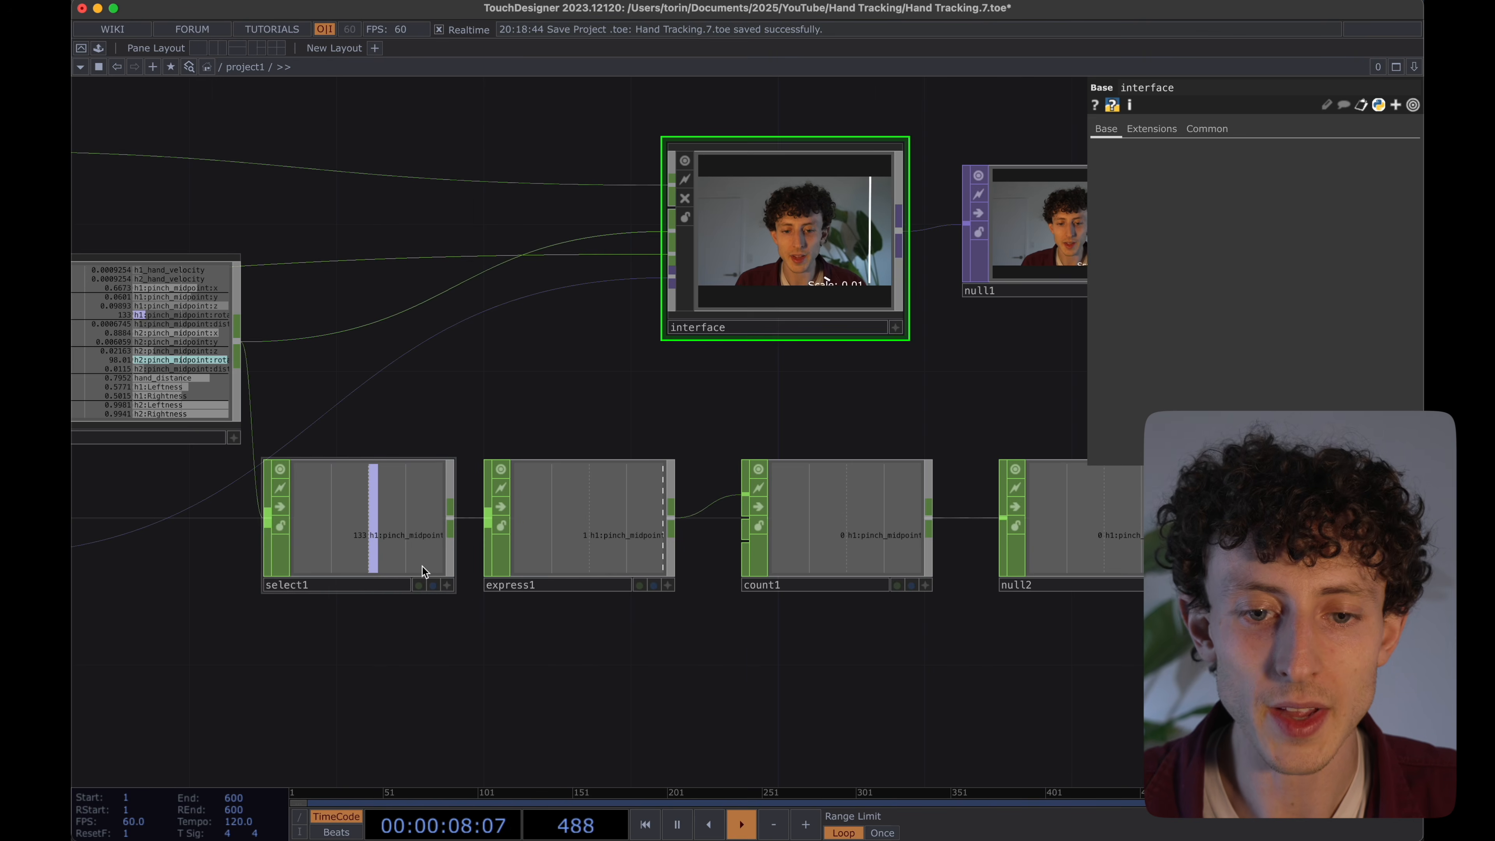
Connect express1's output to the interface component's trigger input and inspect the trigger operator inside the component.
{"action": "scroll", "coordinate": [422, 566], "scroll_direction": "down", "scroll_amount": 1}
{"action": "left_click", "coordinate": [750, 522]}
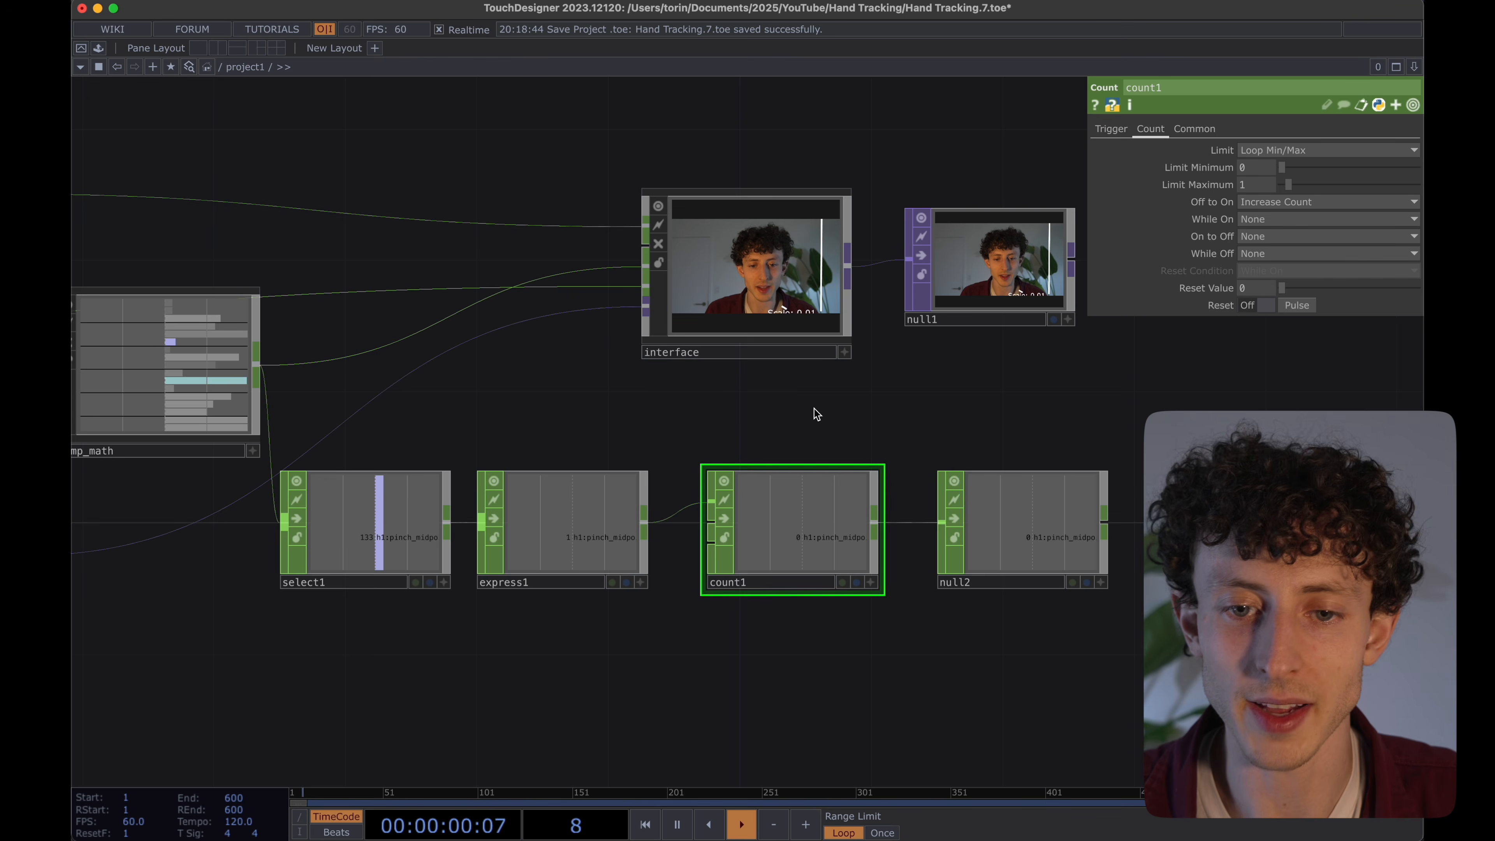
{"action": "left_click_drag", "start_coordinate": [816, 414], "coordinate": [825, 447]}
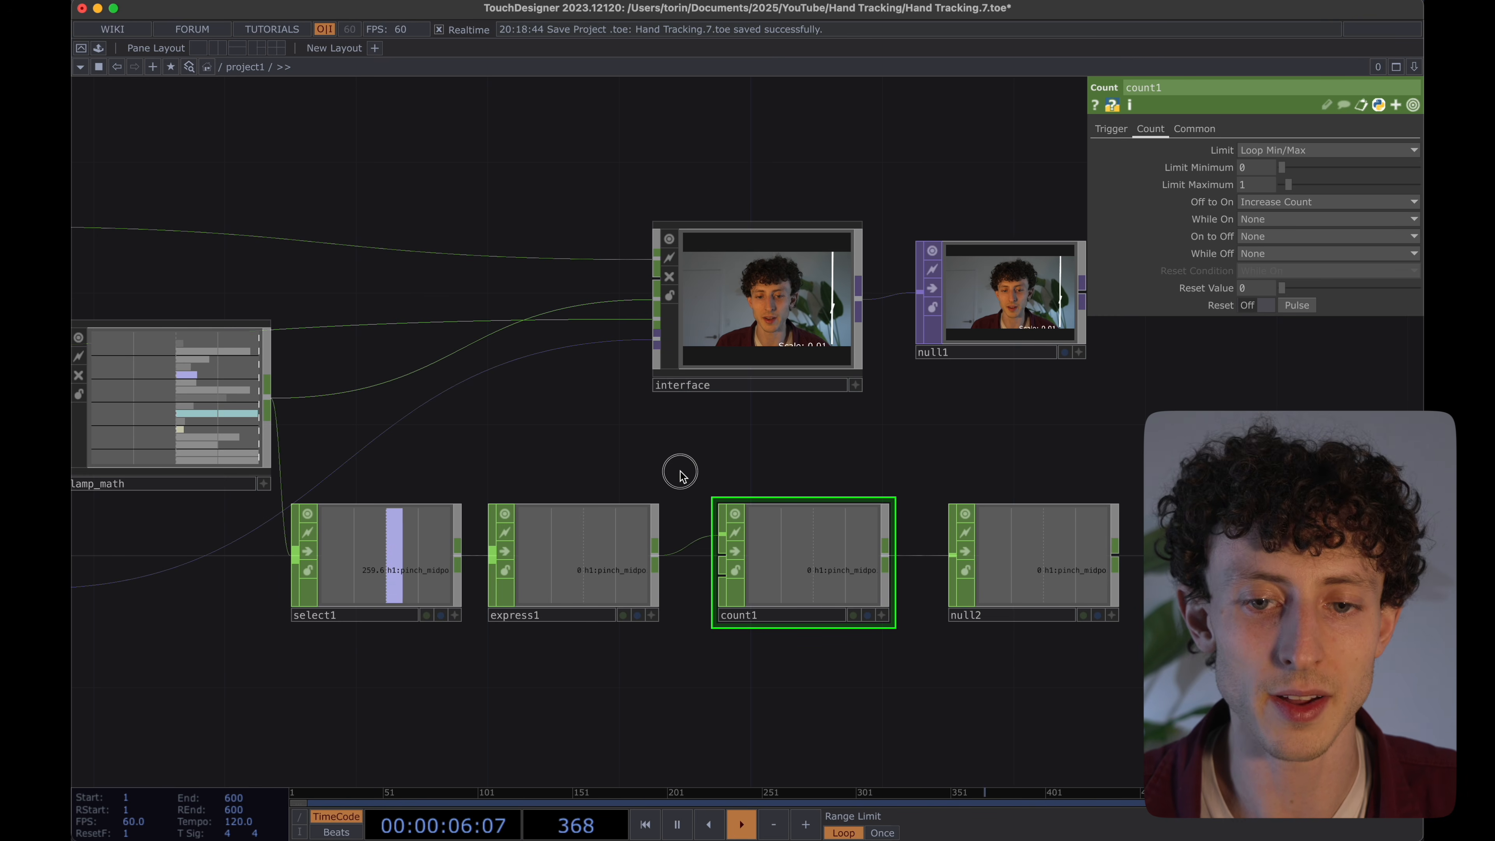
{"action": "left_click_drag", "start_coordinate": [680, 476], "coordinate": [681, 482]}
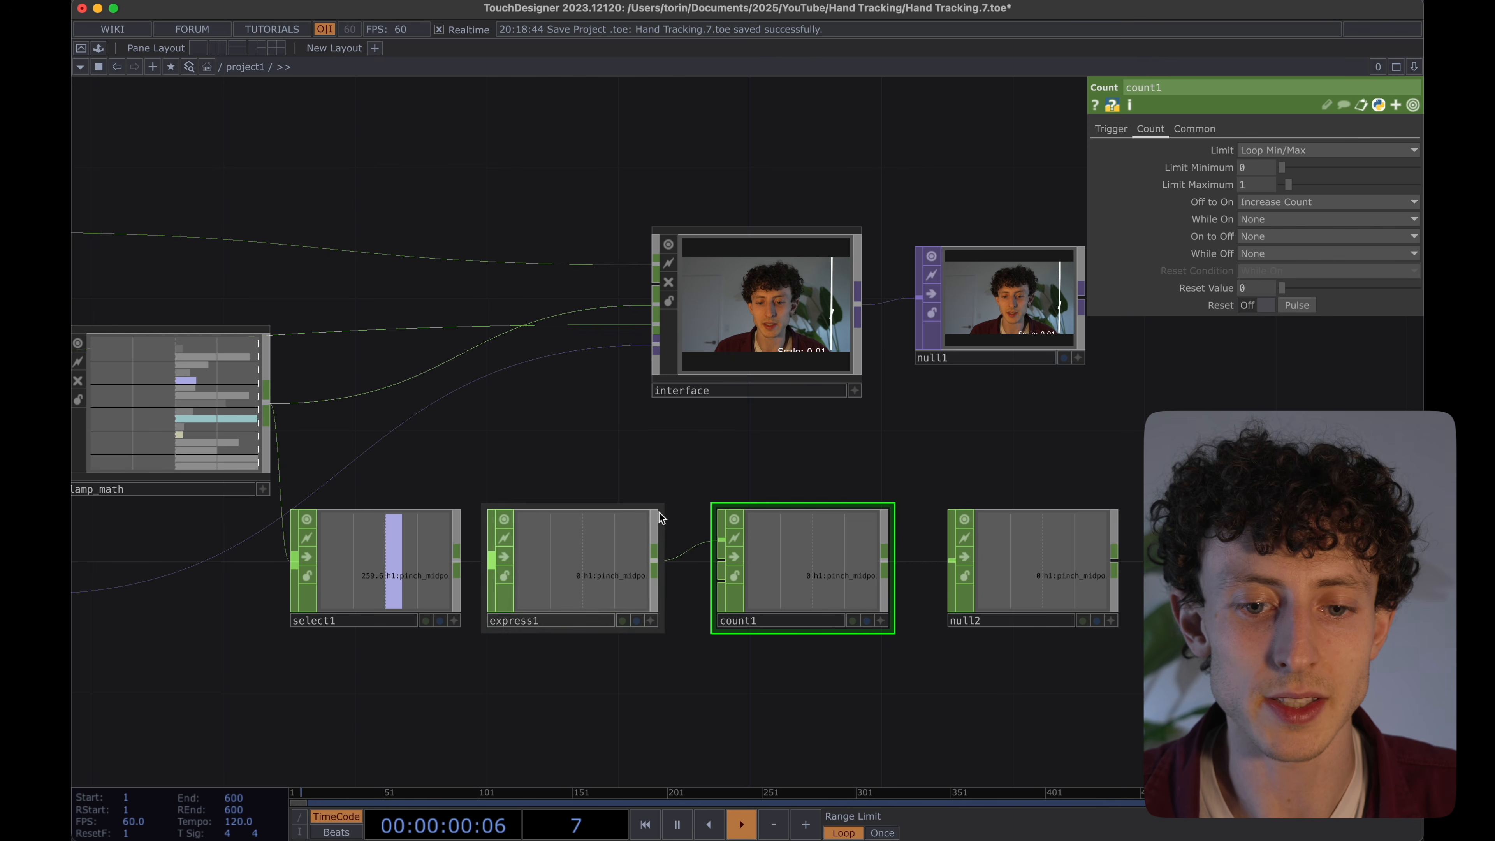
{"action": "left_click_drag", "start_coordinate": [655, 556], "coordinate": [654, 288]}
{"action": "key", "text": "i"}
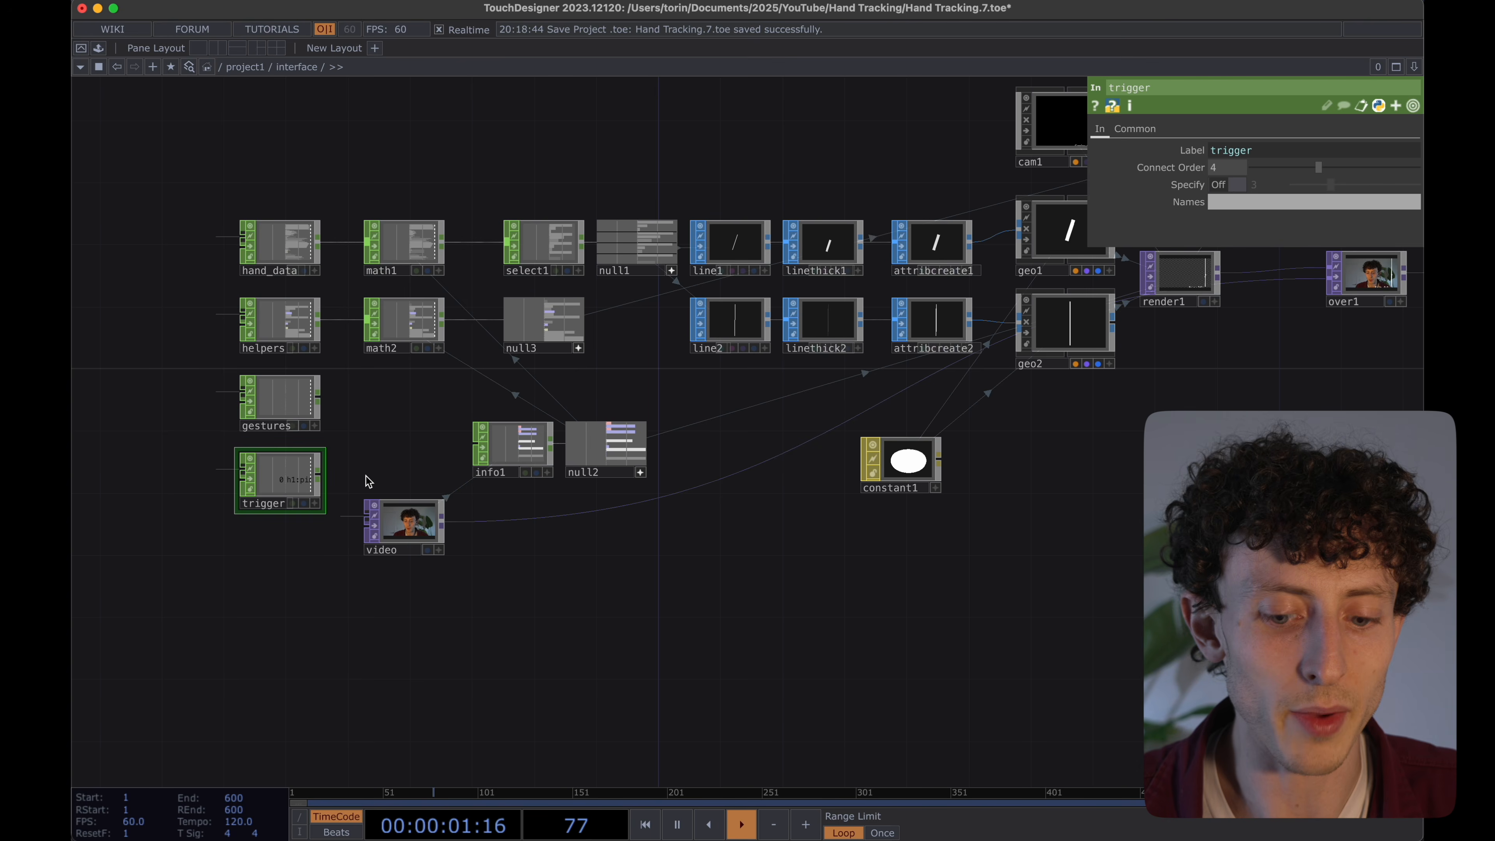
{"action": "key", "text": "u"}
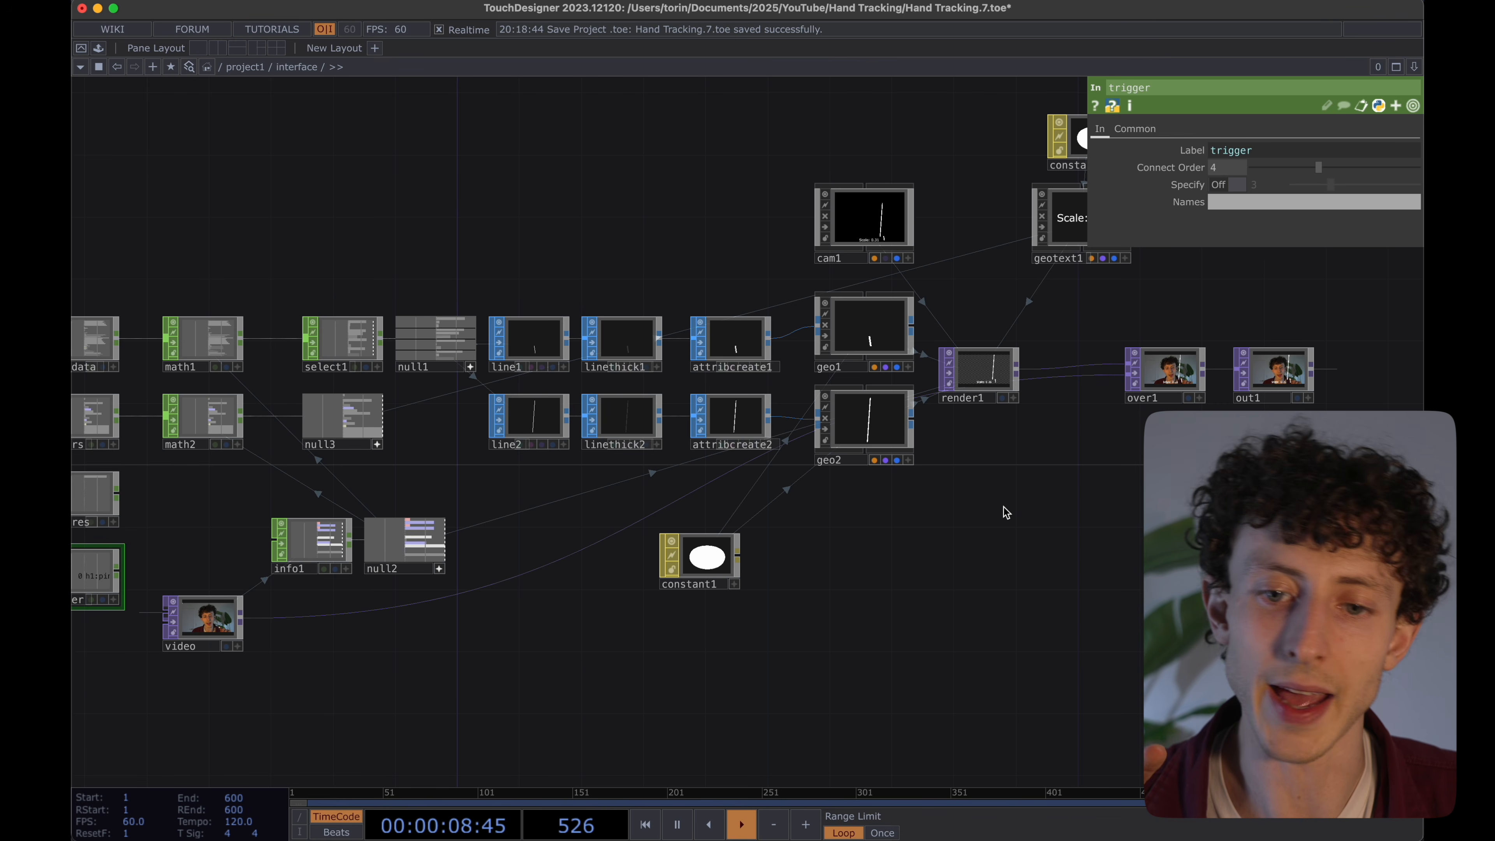
Move video, info1 and null2 into one row below trigger to clear space beside it.
{"action": "scroll", "coordinate": [1005, 512], "scroll_direction": "down", "scroll_amount": 1}
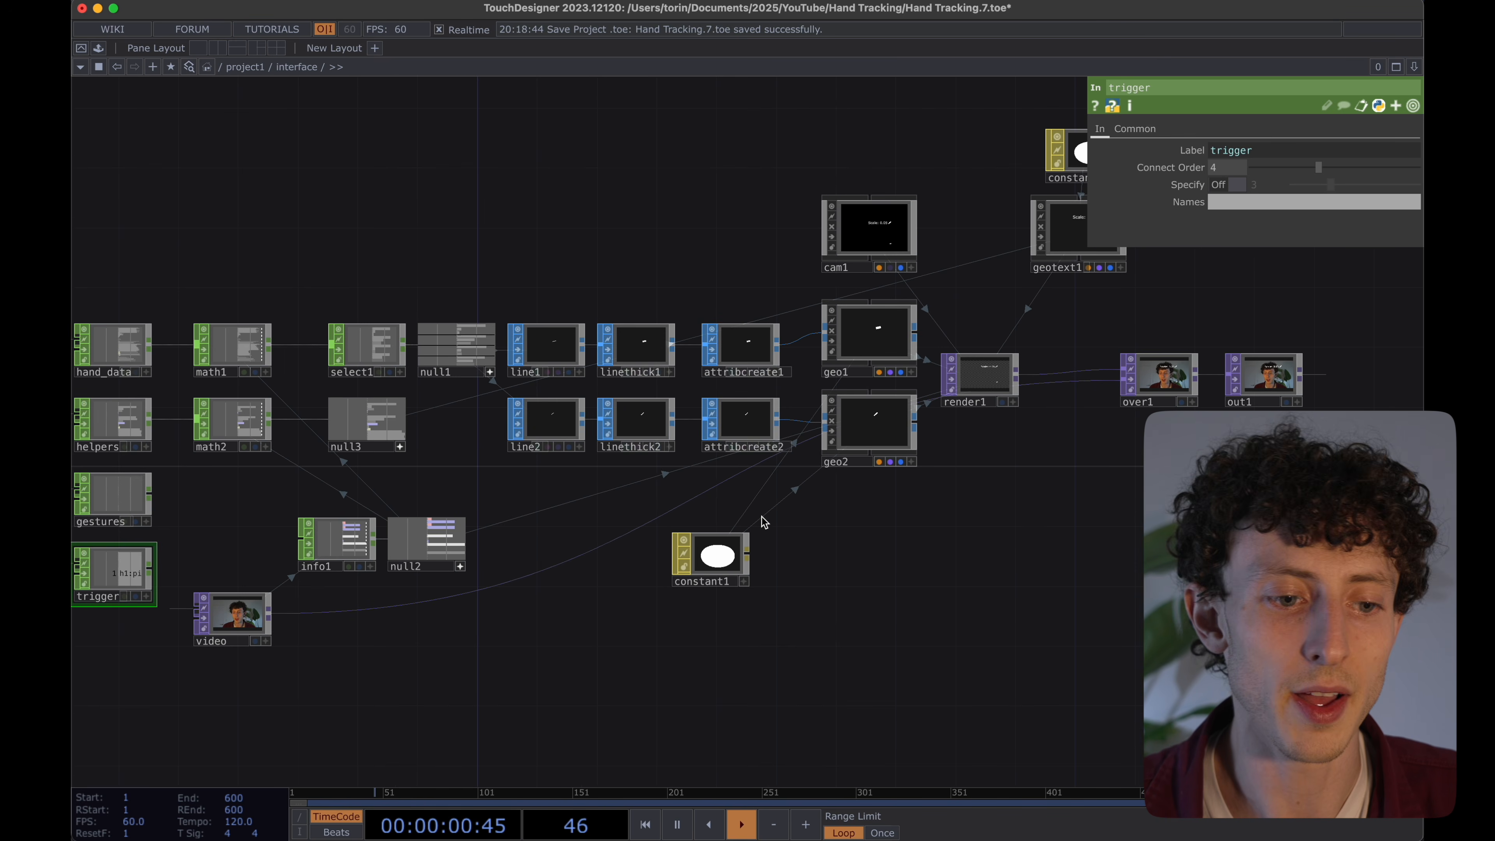
{"action": "left_click_drag", "start_coordinate": [408, 658], "coordinate": [654, 614]}
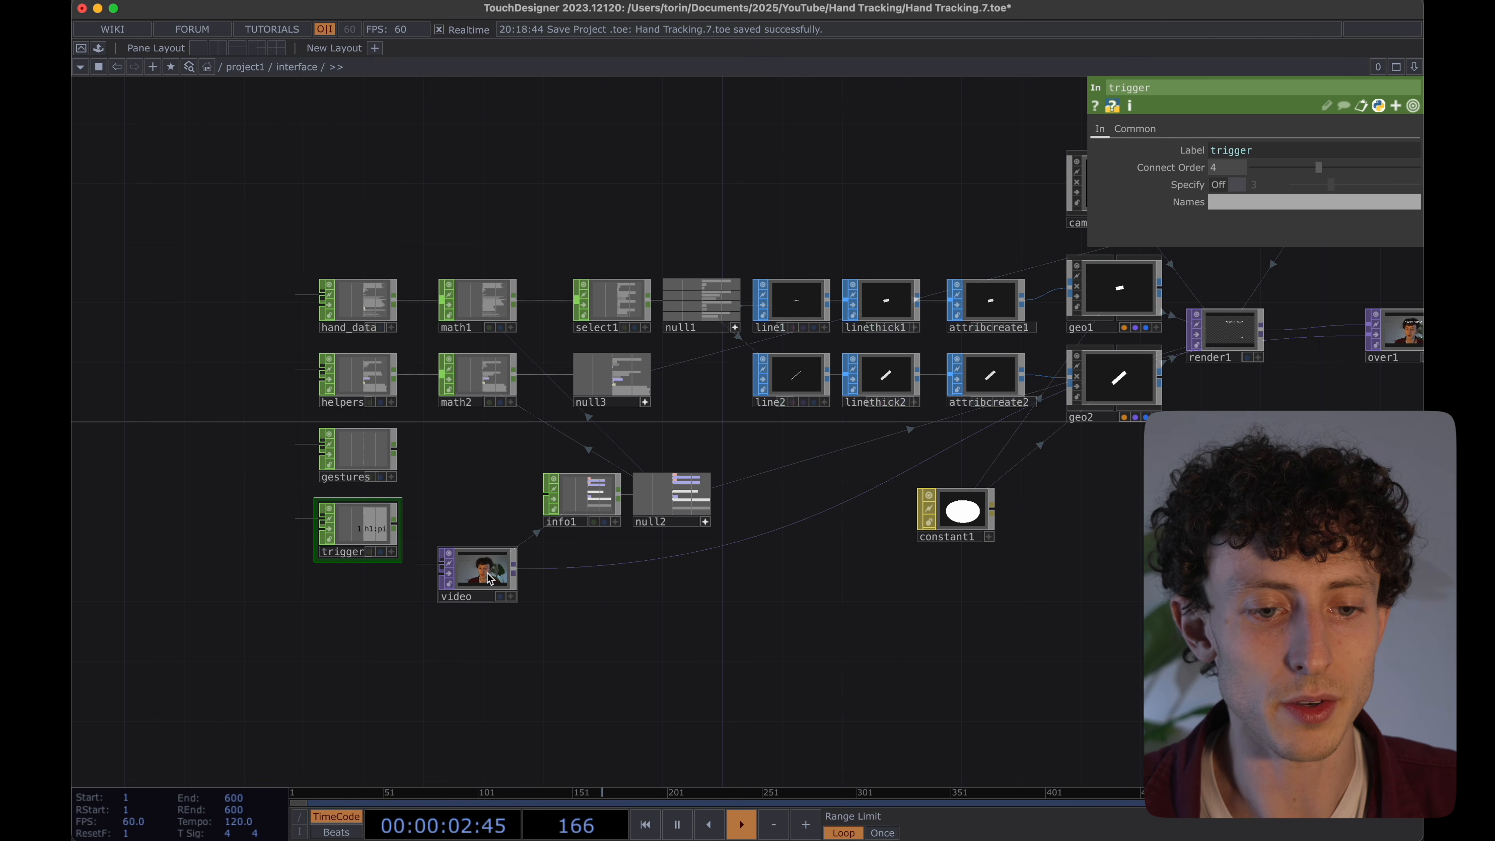
{"action": "left_click_drag", "start_coordinate": [488, 579], "coordinate": [487, 623]}
{"action": "left_click", "coordinate": [594, 503]}
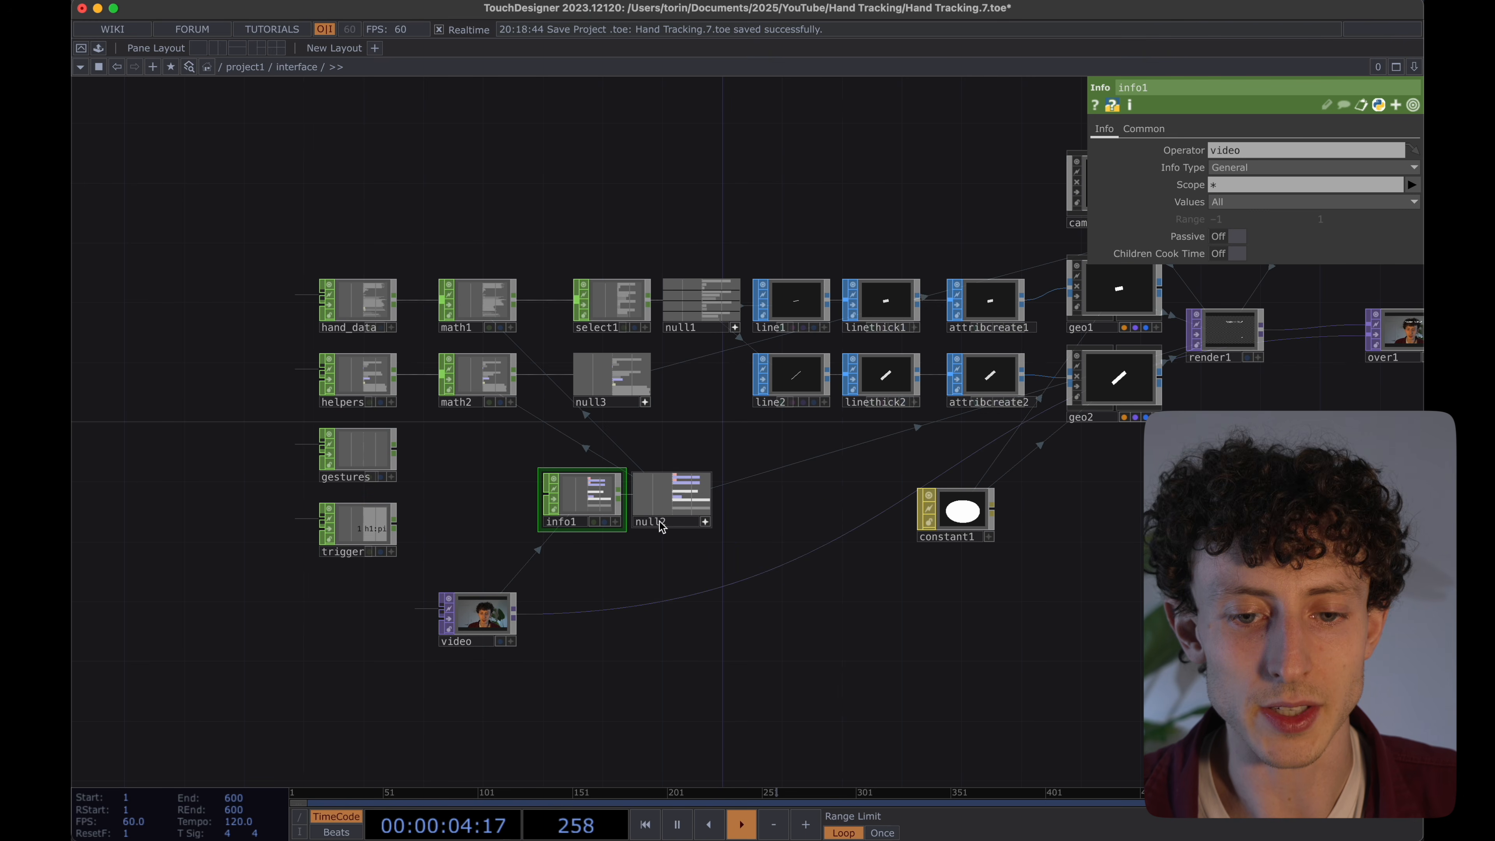
{"action": "left_click", "coordinate": [705, 528]}
{"action": "left_click_drag", "start_coordinate": [667, 504], "coordinate": [679, 625]}
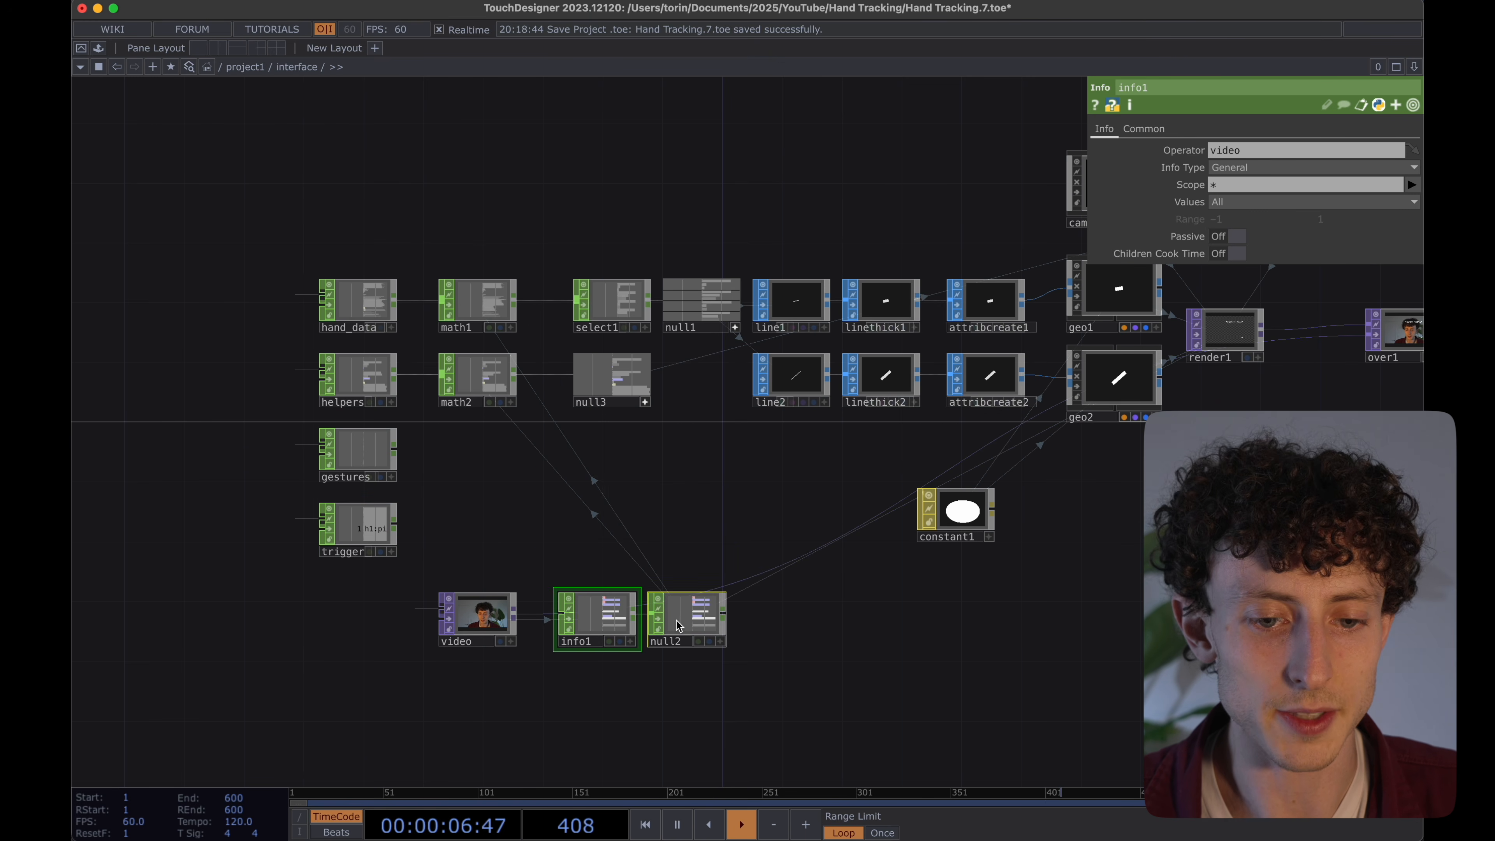
Append a Lag CHOP to trigger's output inside the interface component.
{"action": "right_click", "coordinate": [397, 523]}
{"action": "left_click", "coordinate": [402, 523]}
{"action": "left_click", "coordinate": [404, 523]}
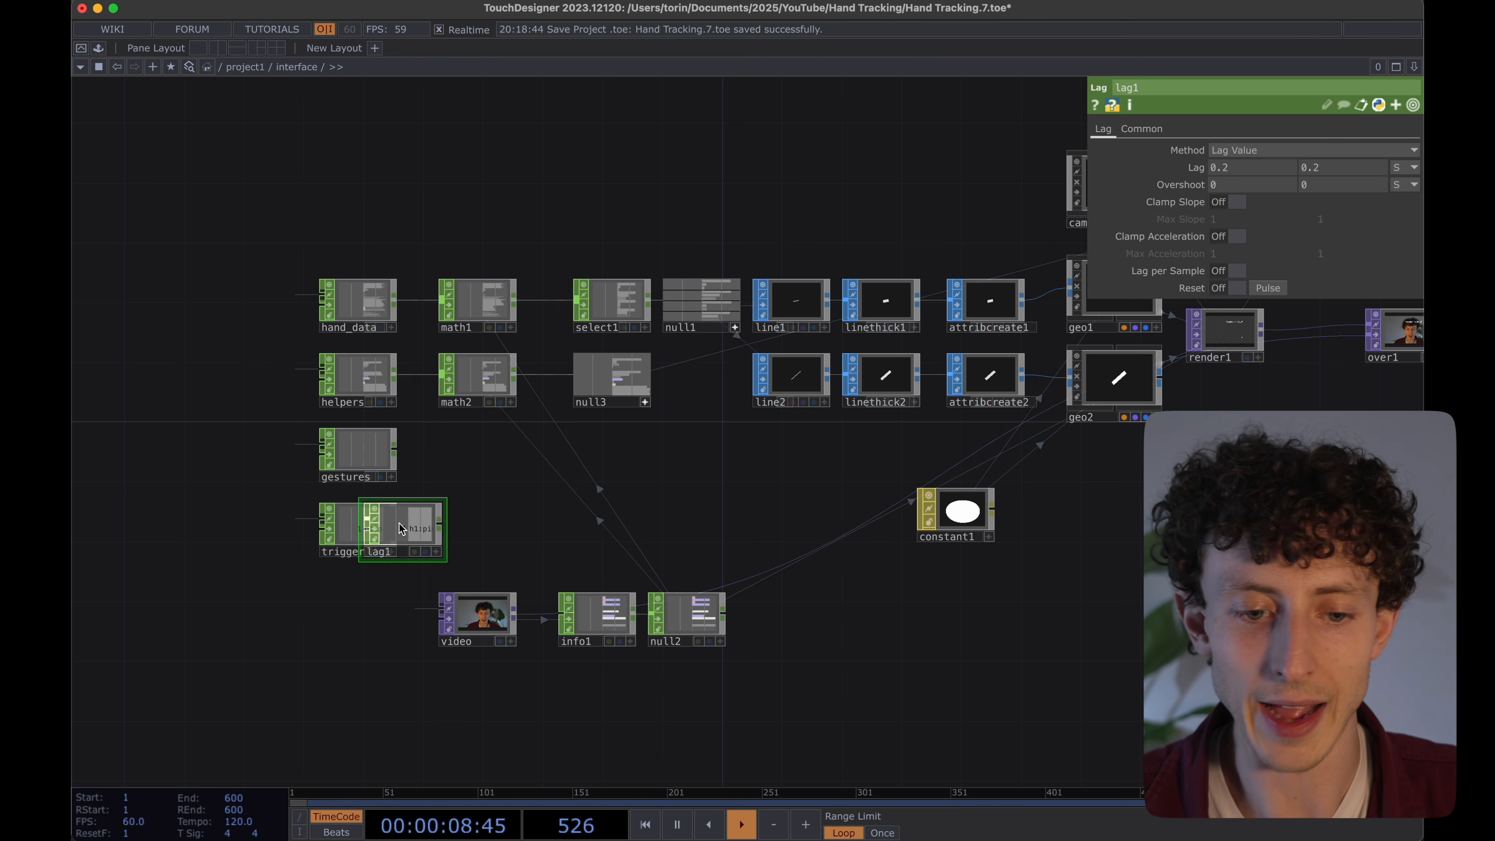
Place lag1 beside trigger and set its second Lag value to 1.
{"action": "left_click_drag", "start_coordinate": [404, 522], "coordinate": [465, 520]}
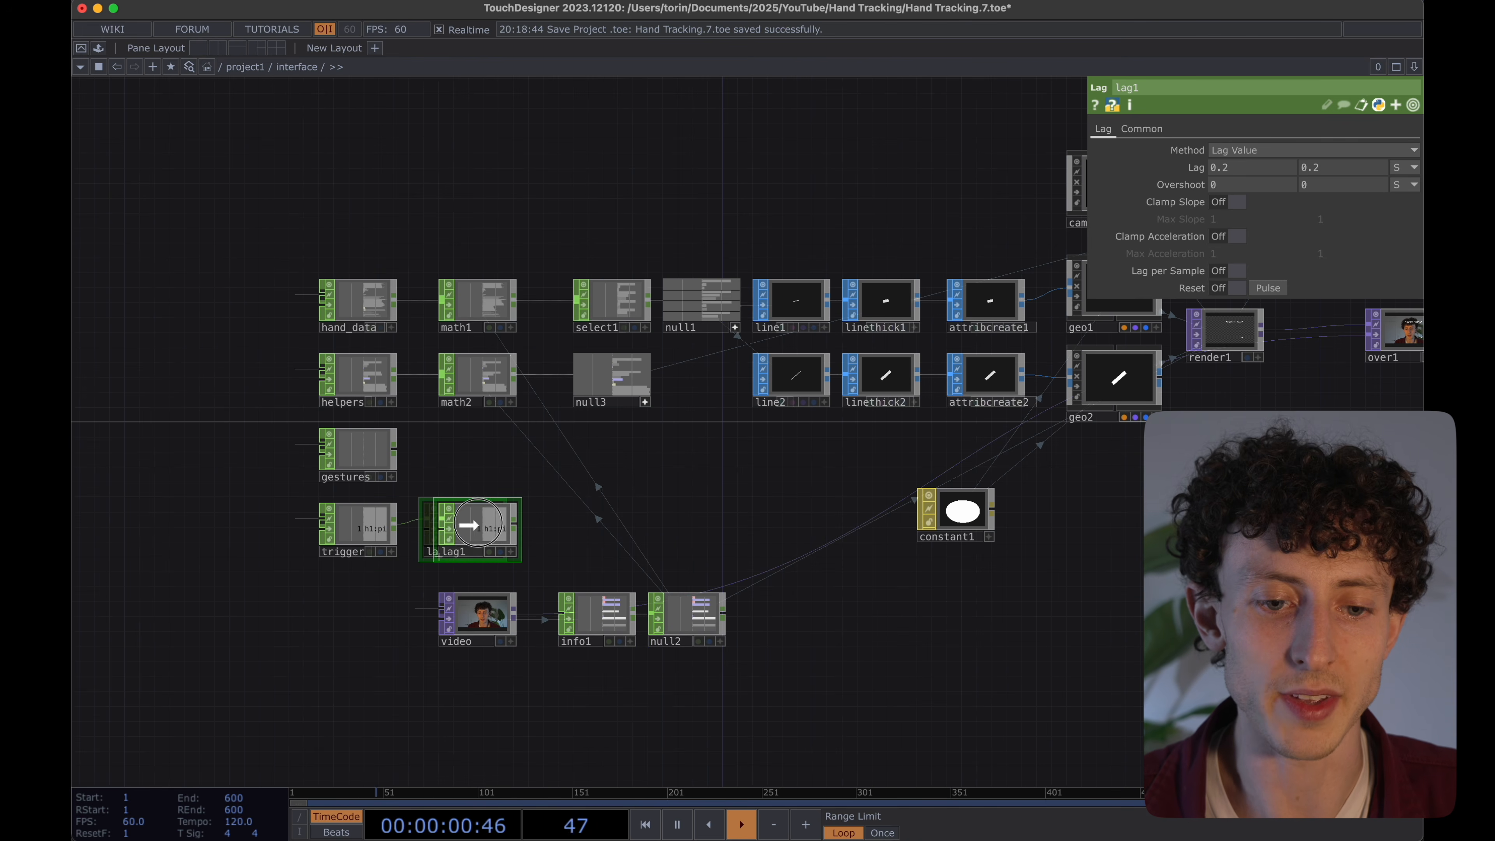
{"action": "scroll", "coordinate": [585, 510], "scroll_direction": "up", "scroll_amount": 5}
{"action": "scroll", "coordinate": [596, 467], "scroll_direction": "up", "scroll_amount": 2}
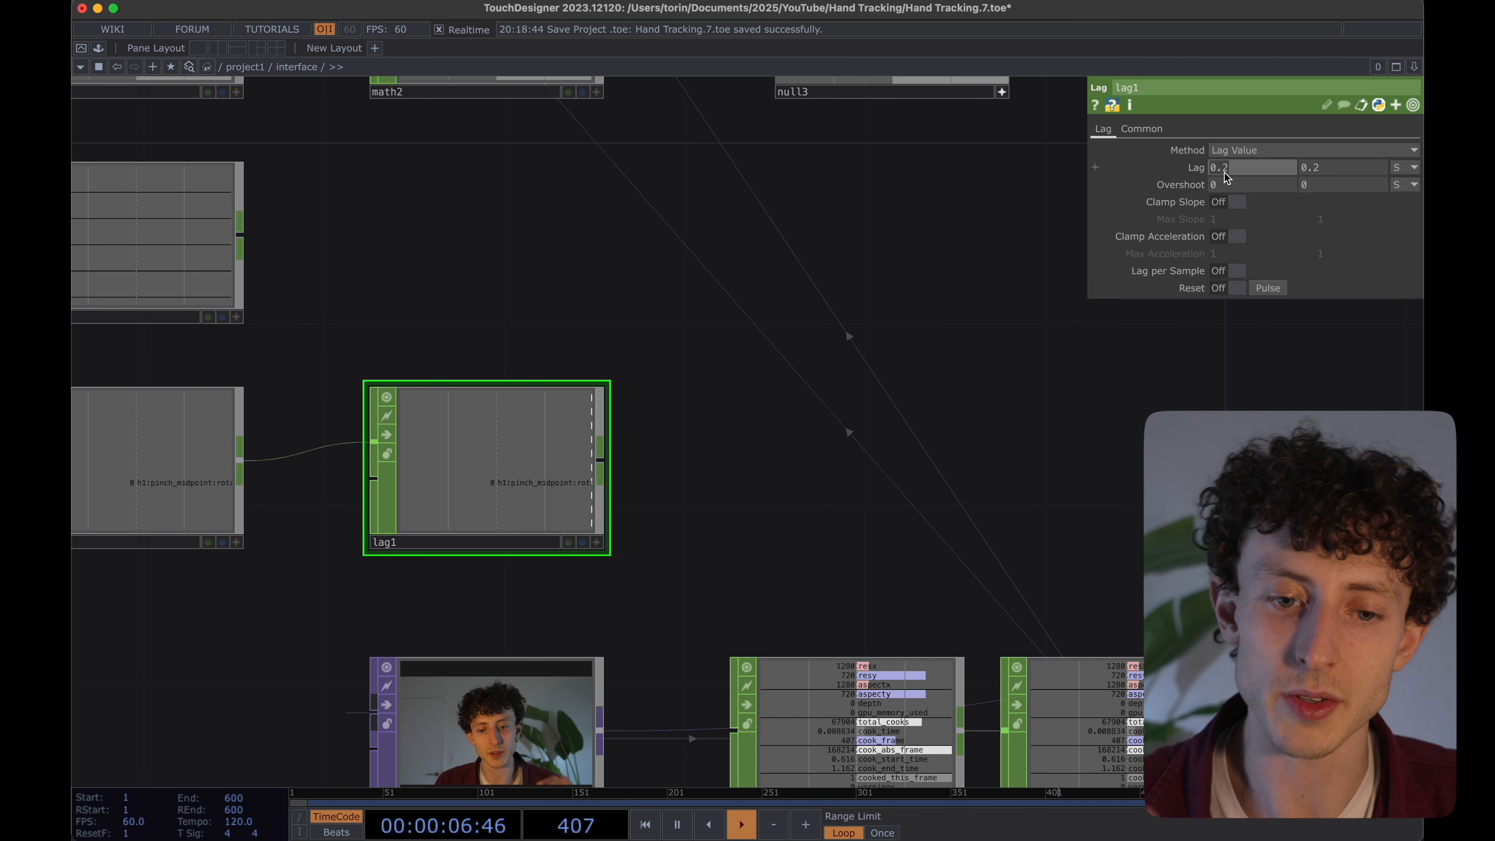
{"action": "left_click_drag", "start_coordinate": [883, 359], "coordinate": [900, 360]}
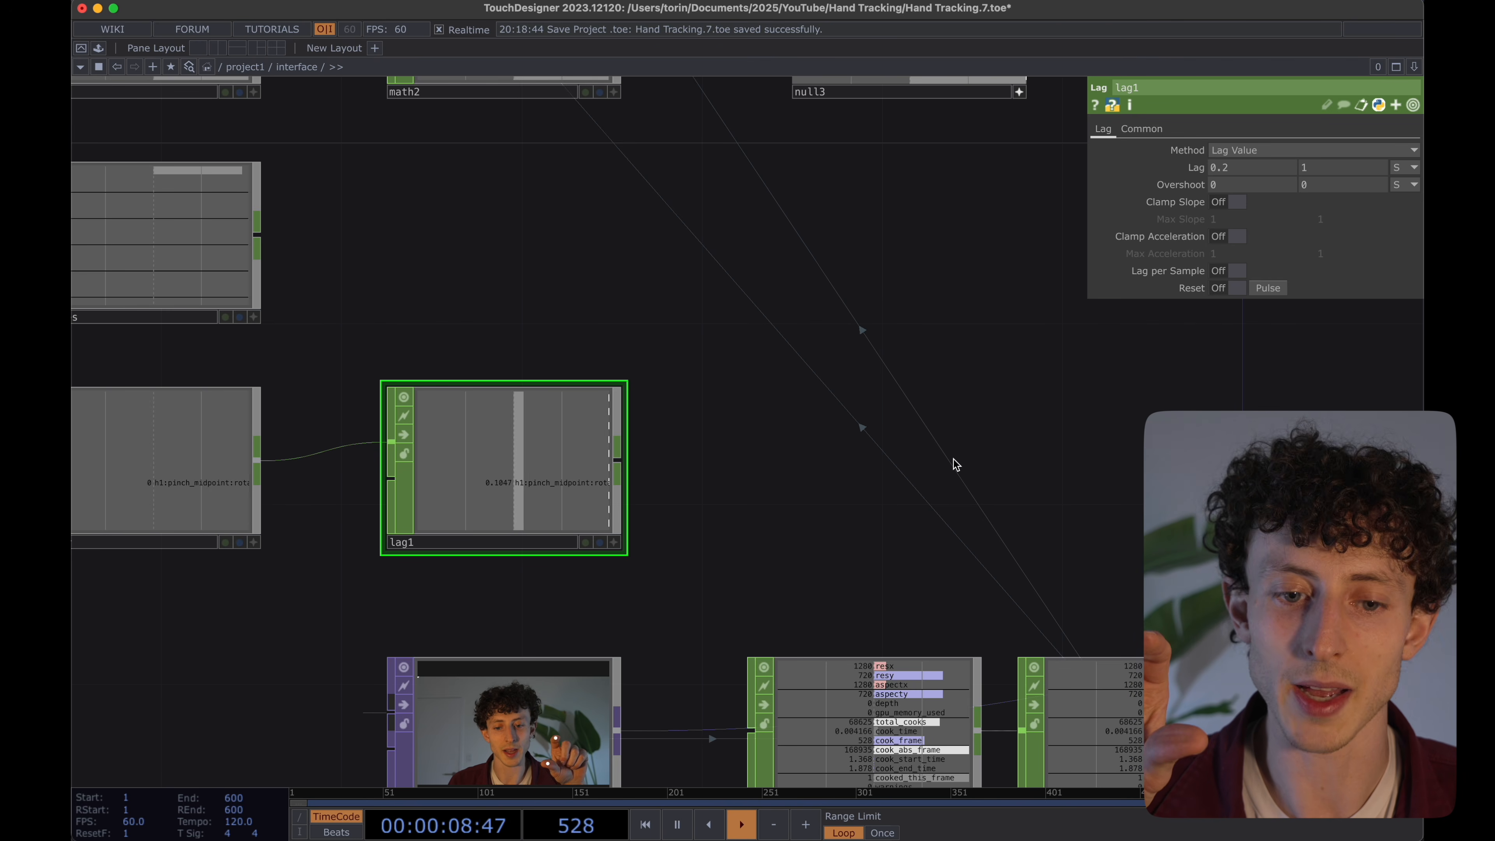
Append a Null CHOP to lag1's output and place it beside lag1.
{"action": "scroll", "coordinate": [965, 463], "scroll_direction": "down", "scroll_amount": 3}
{"action": "left_click_drag", "start_coordinate": [1011, 448], "coordinate": [734, 481]}
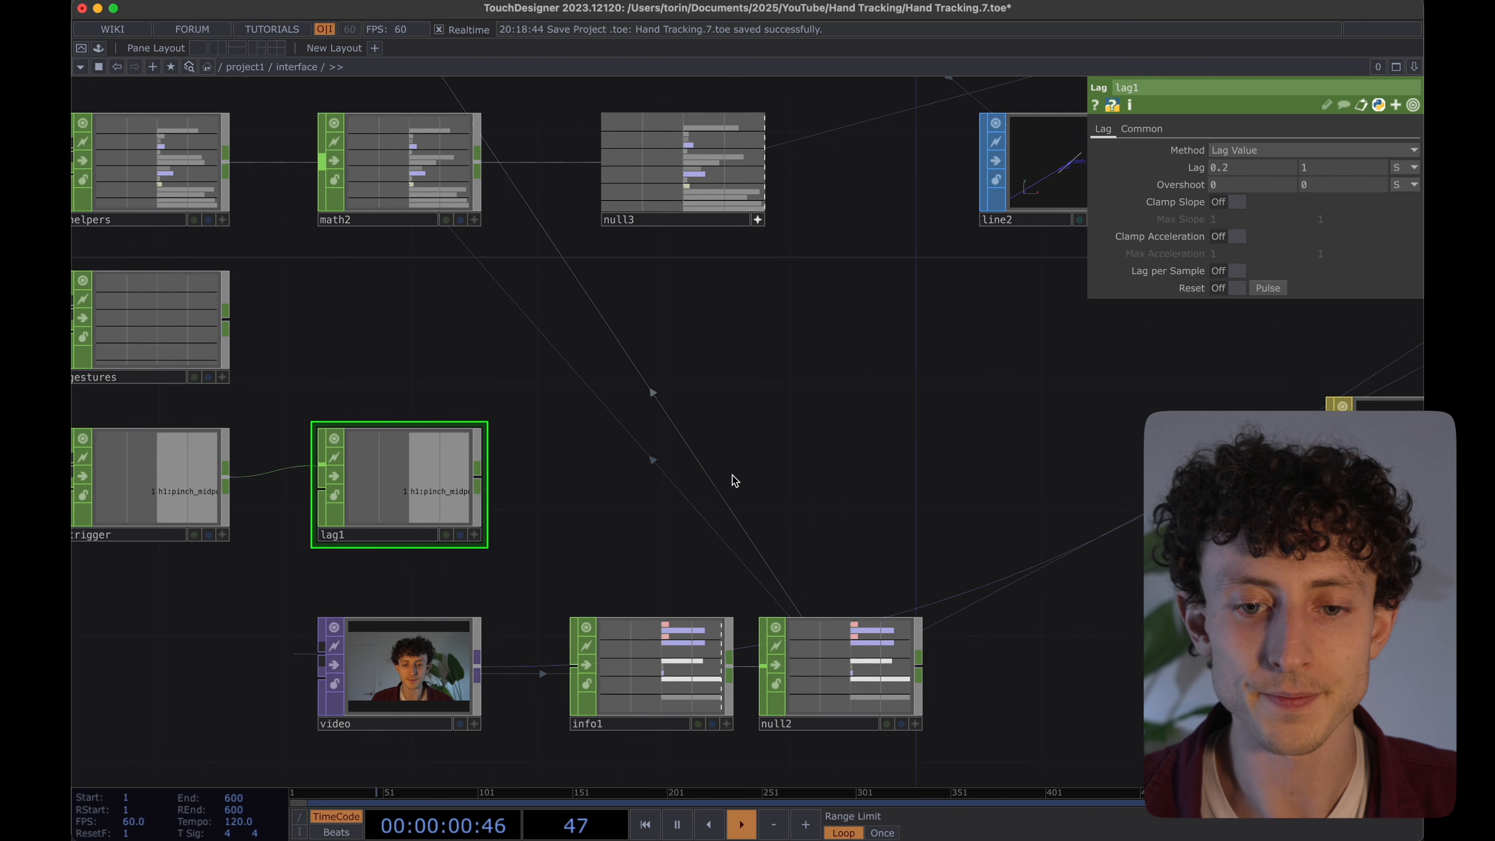
{"action": "key", "text": "Tab"}
{"action": "key", "text": "Escape"}
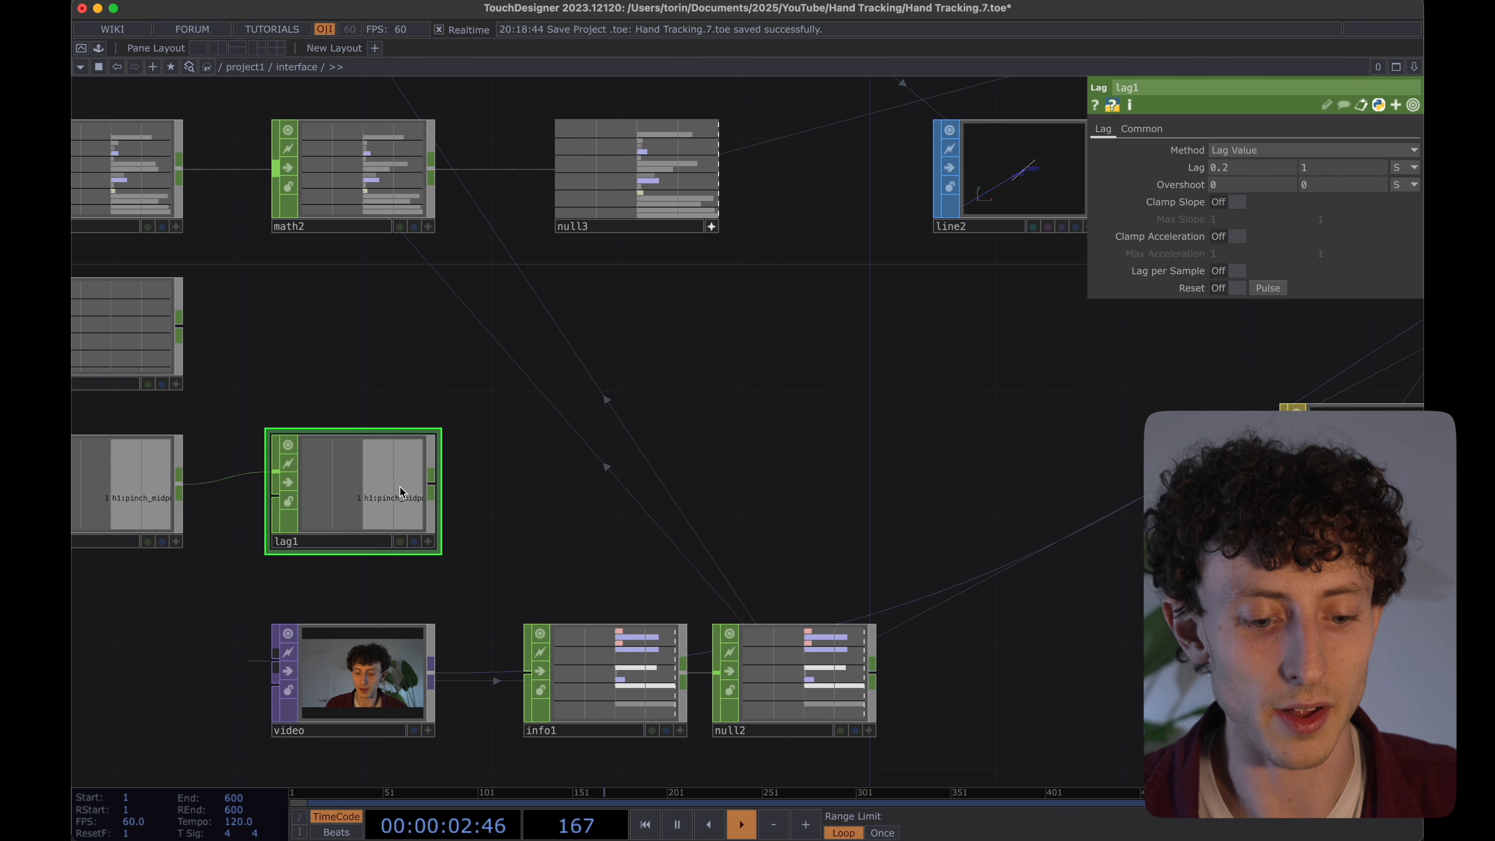
{"action": "right_click", "coordinate": [433, 492]}
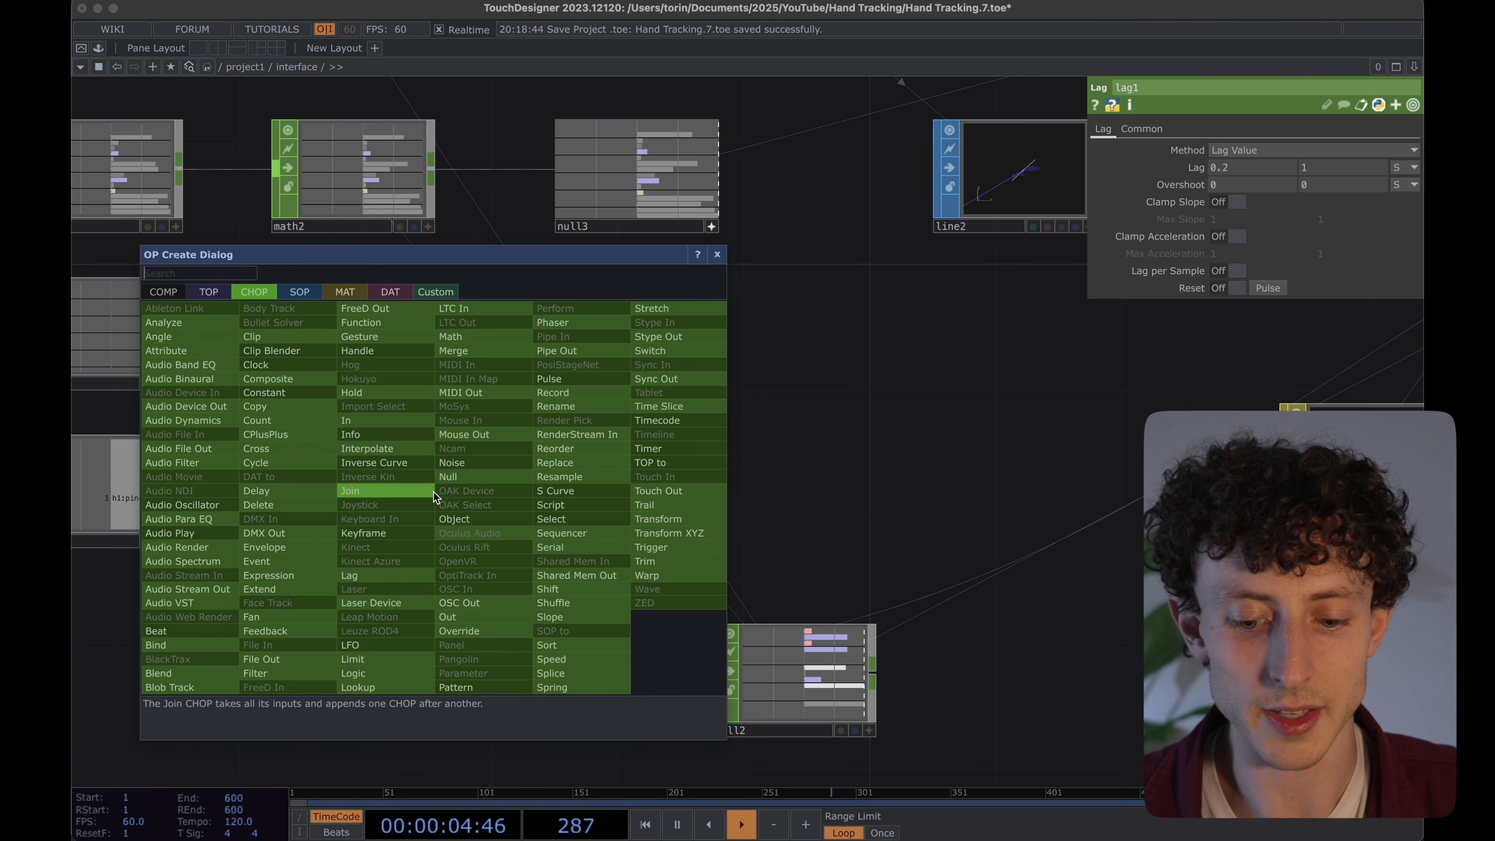
{"action": "type", "text": "nul"}
{"action": "key", "text": "Return"}
{"action": "left_click_drag", "start_coordinate": [433, 493], "coordinate": [593, 492]}
Duplicate the constant1 material and place the copy beside it in the same row.
{"action": "left_click_drag", "start_coordinate": [917, 387], "coordinate": [493, 476]}
{"action": "scroll", "coordinate": [753, 484], "scroll_direction": "down", "scroll_amount": 3}
{"action": "left_click_drag", "start_coordinate": [1035, 478], "coordinate": [815, 541]}
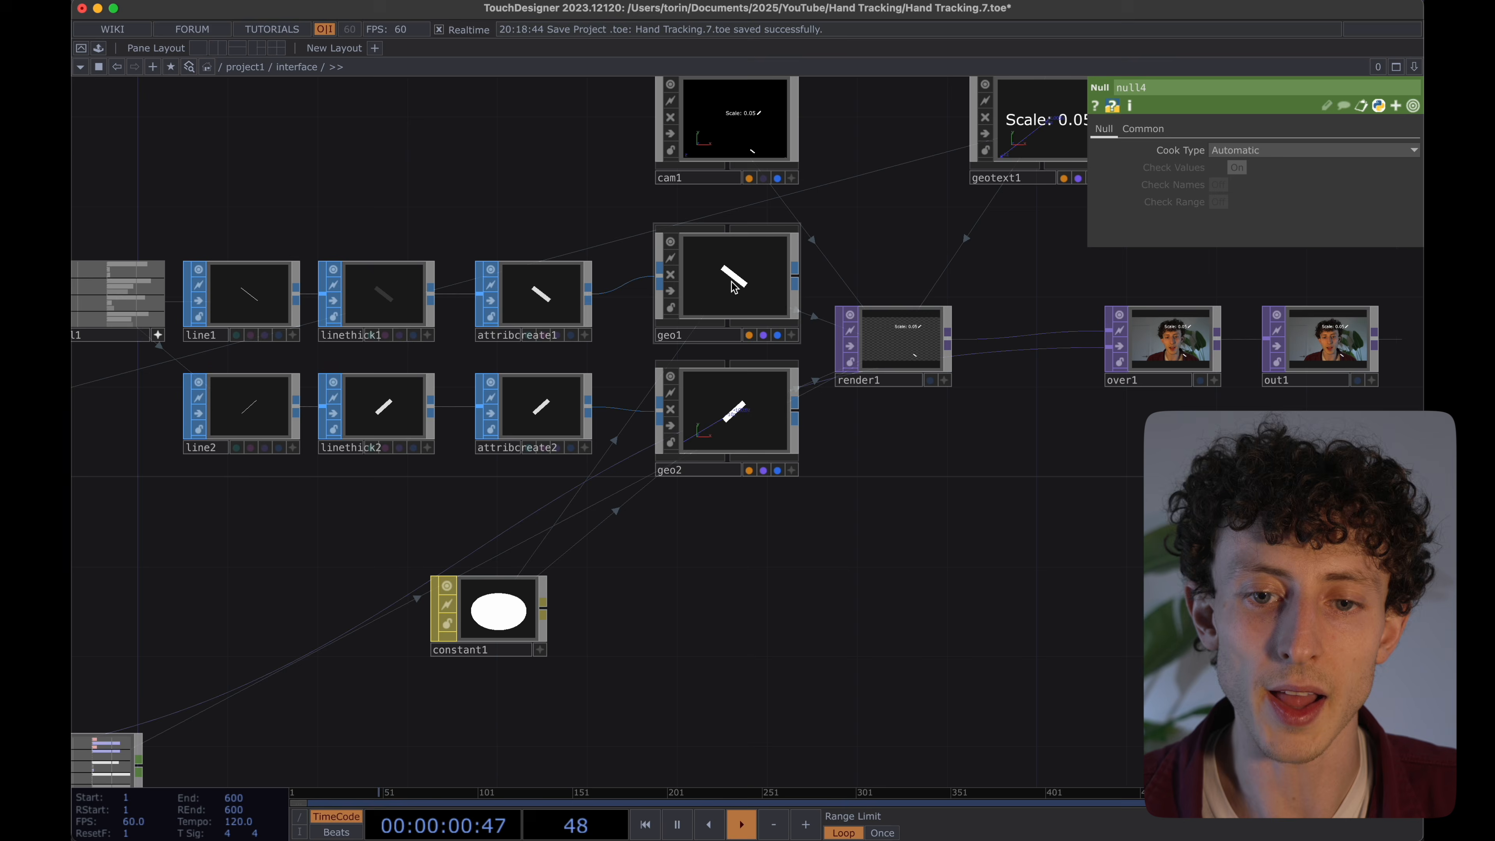
{"action": "left_click", "coordinate": [498, 612]}
{"action": "key", "text": "ctrl+c"}
{"action": "key", "text": "ctrl+v"}
{"action": "left_click_drag", "start_coordinate": [509, 711], "coordinate": [645, 642]}
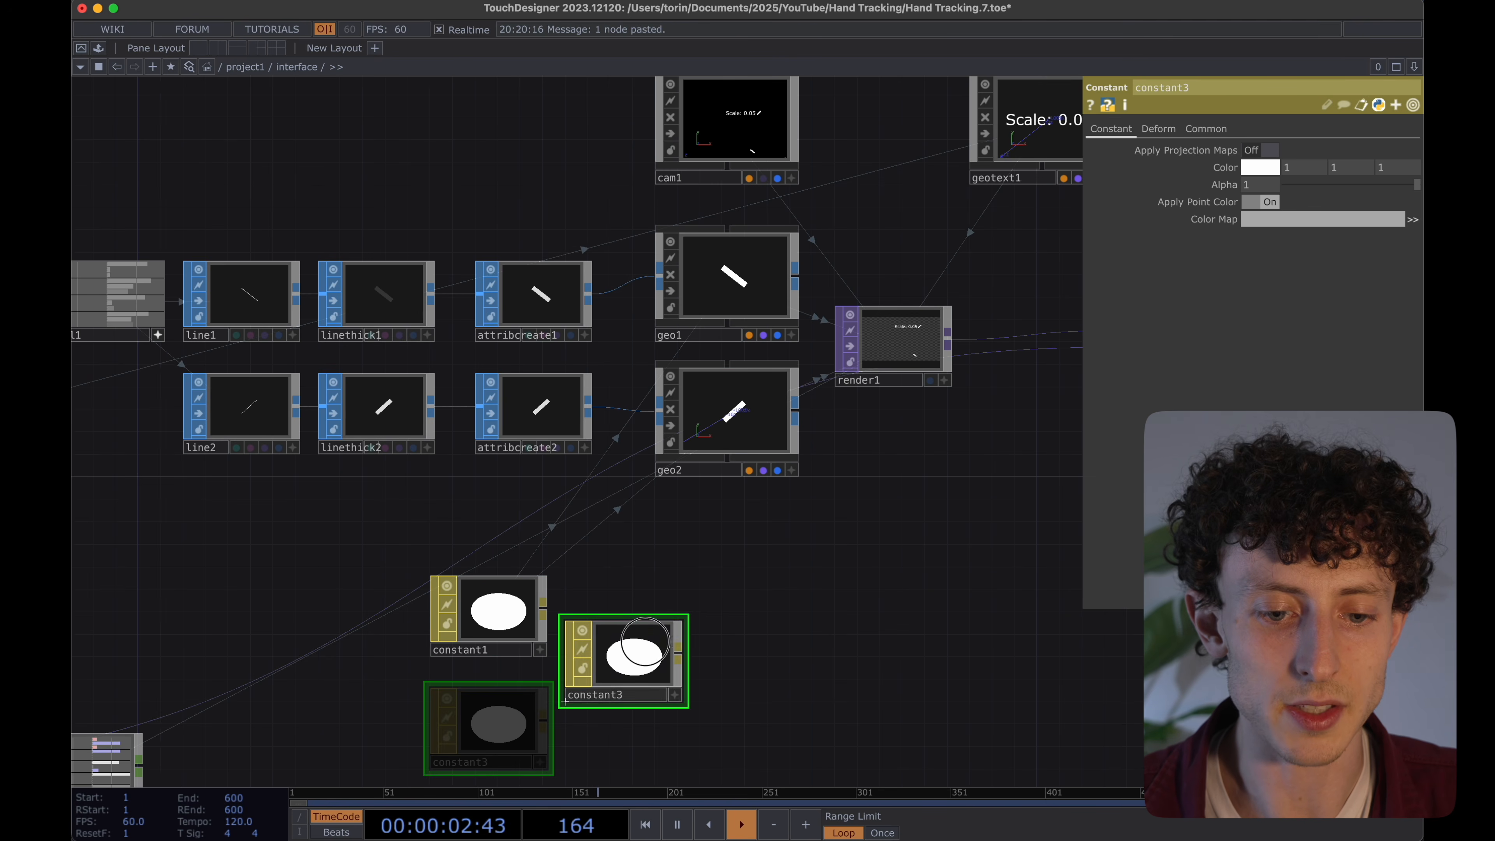
{"action": "left_click", "coordinate": [763, 603]}
Move constant1 up toward geo2 and assign constant3 to geo1 as its material.
{"action": "left_click", "coordinate": [715, 280]}
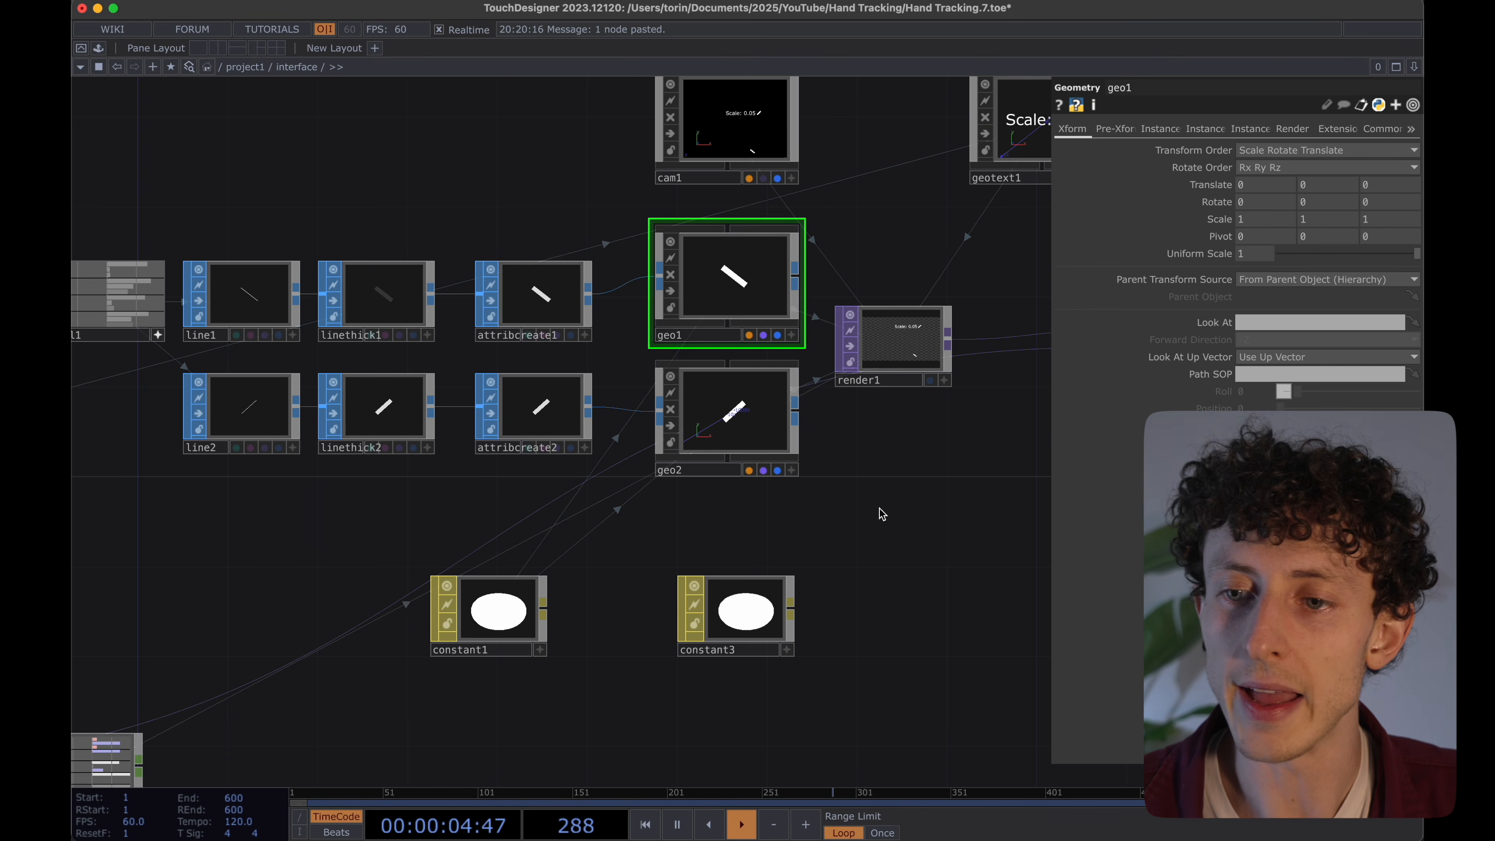
{"action": "left_click_drag", "start_coordinate": [881, 515], "coordinate": [844, 510]}
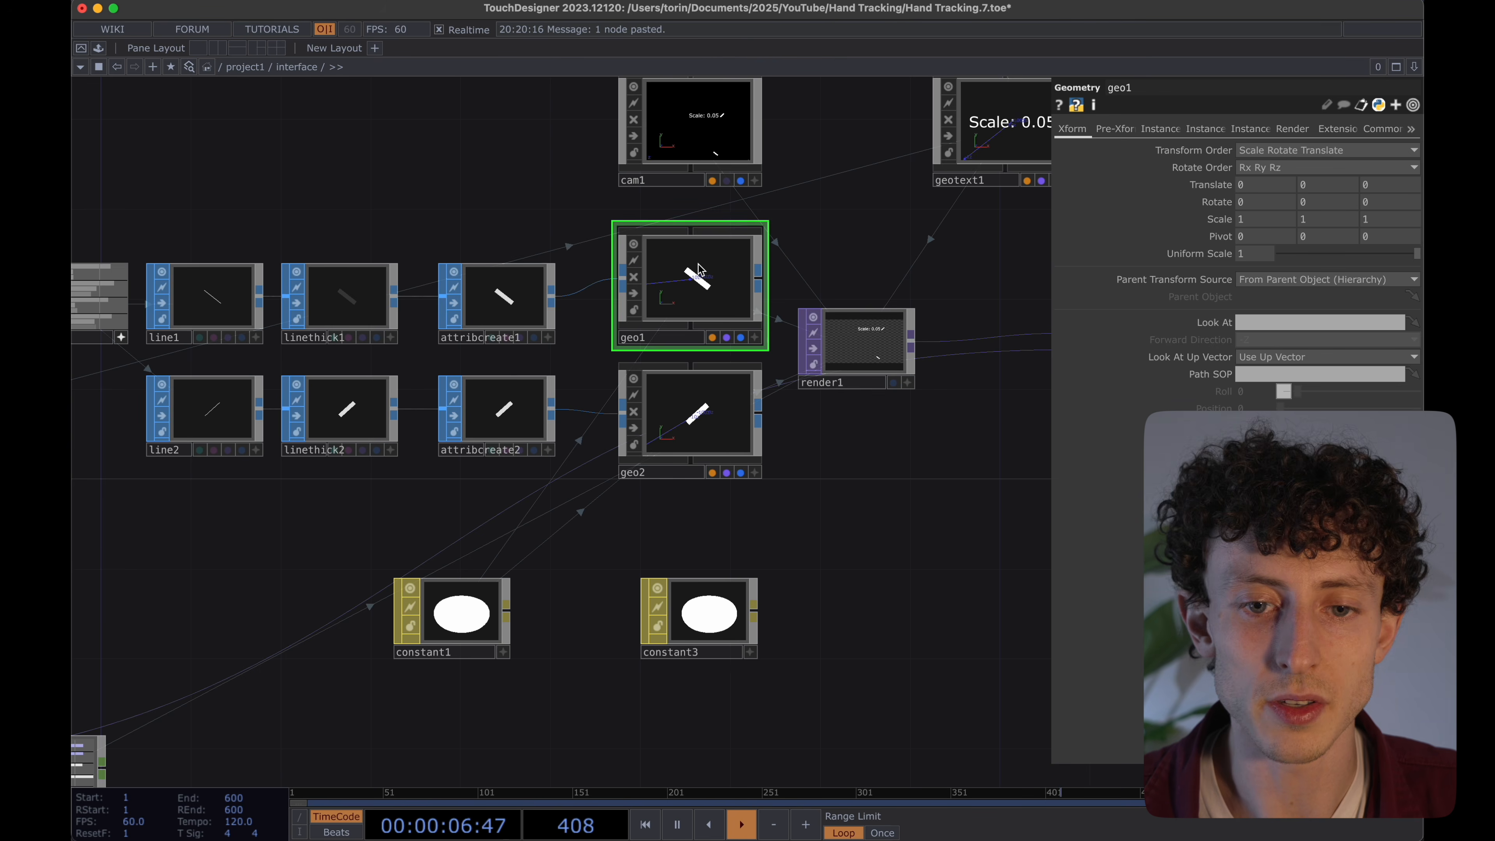
{"action": "left_click_drag", "start_coordinate": [958, 464], "coordinate": [636, 513]}
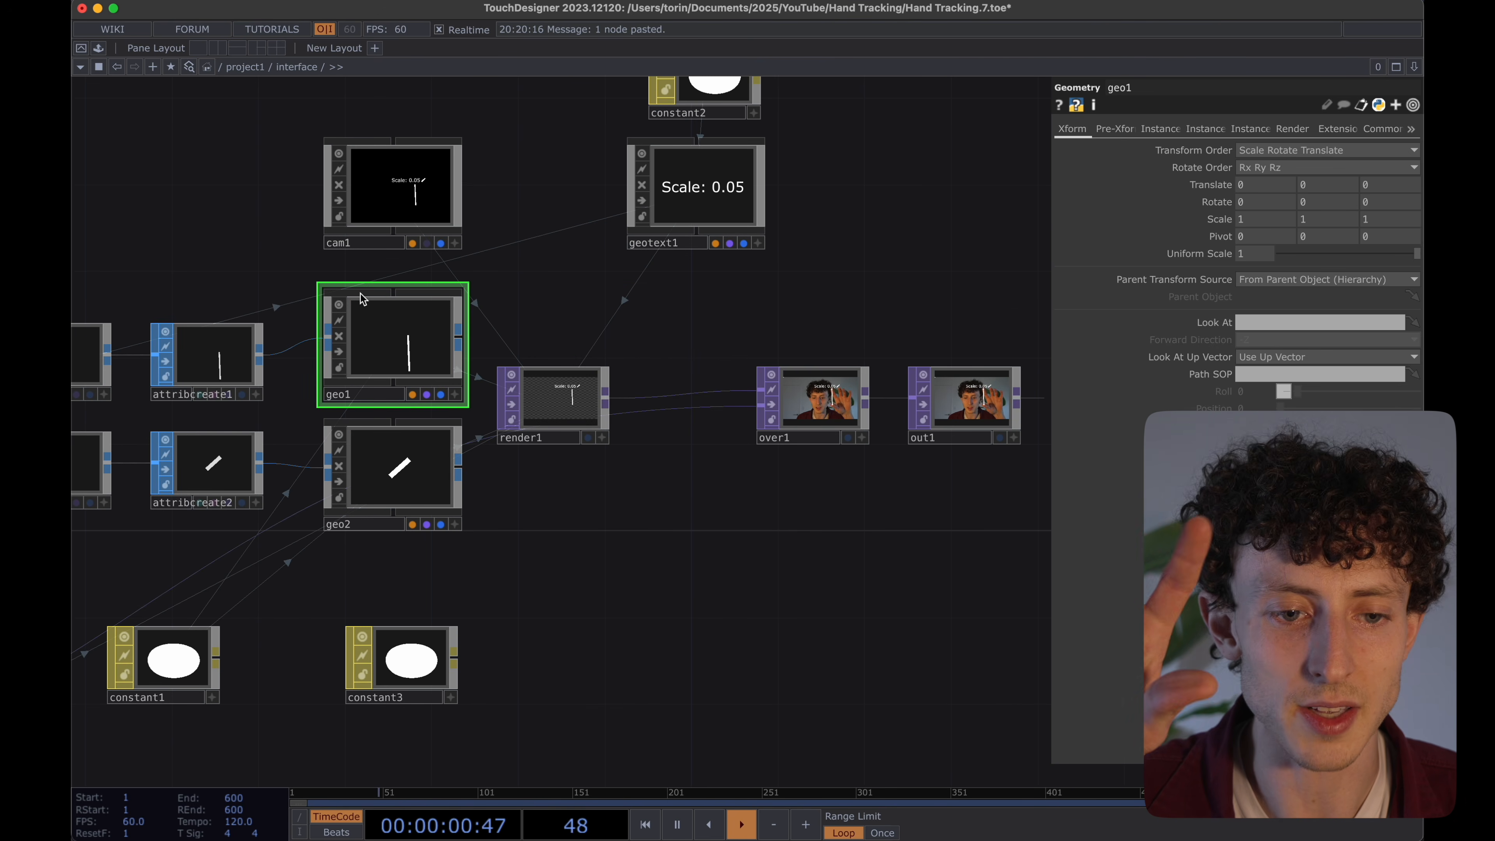
{"action": "left_click", "coordinate": [406, 663]}
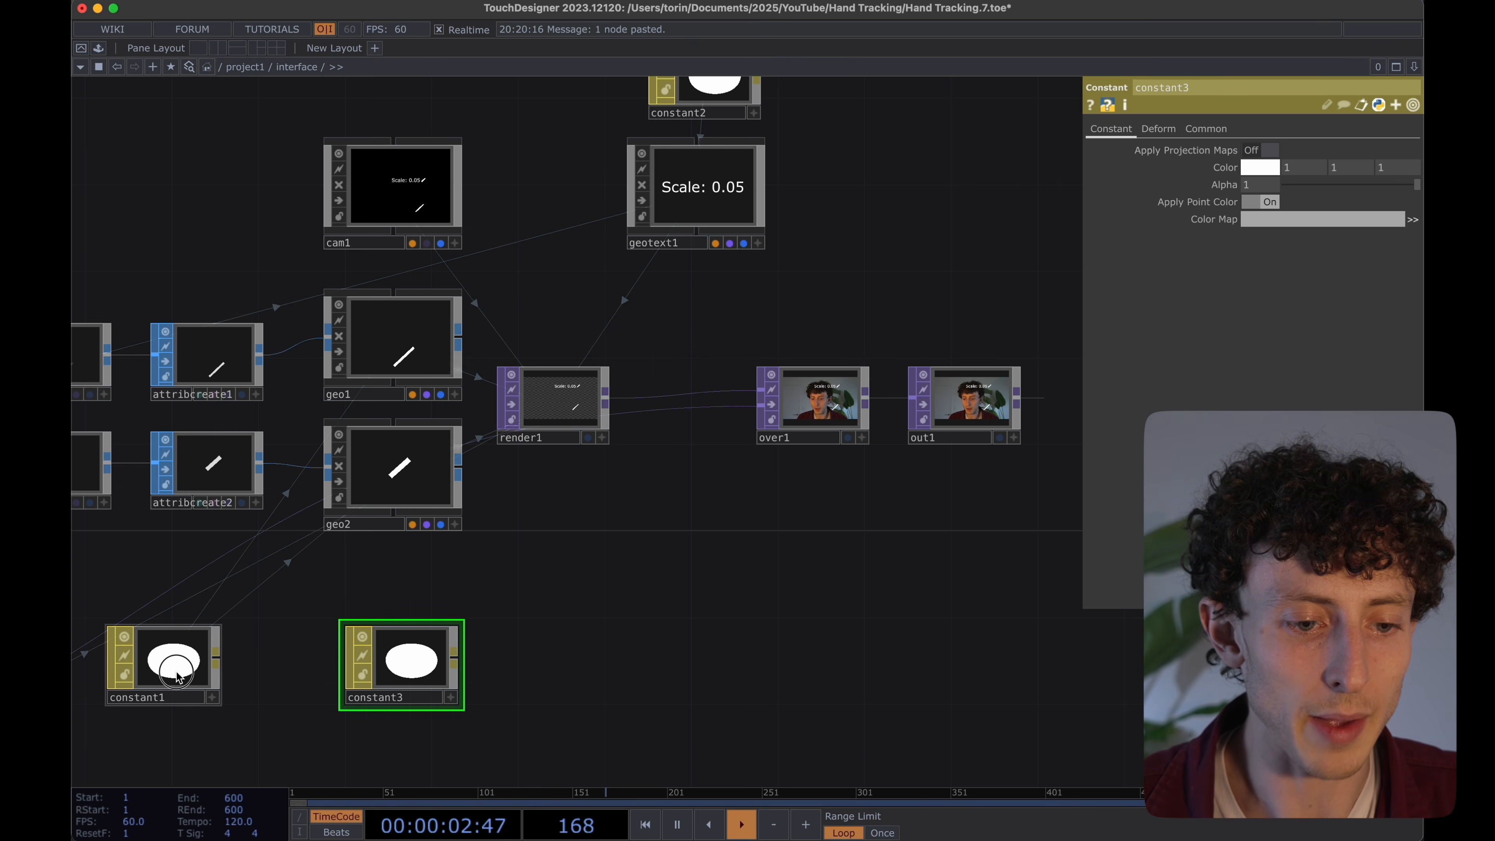
{"action": "left_click_drag", "start_coordinate": [176, 672], "coordinate": [245, 604]}
{"action": "left_click_drag", "start_coordinate": [580, 604], "coordinate": [724, 604]}
{"action": "left_click_drag", "start_coordinate": [568, 644], "coordinate": [568, 340]}
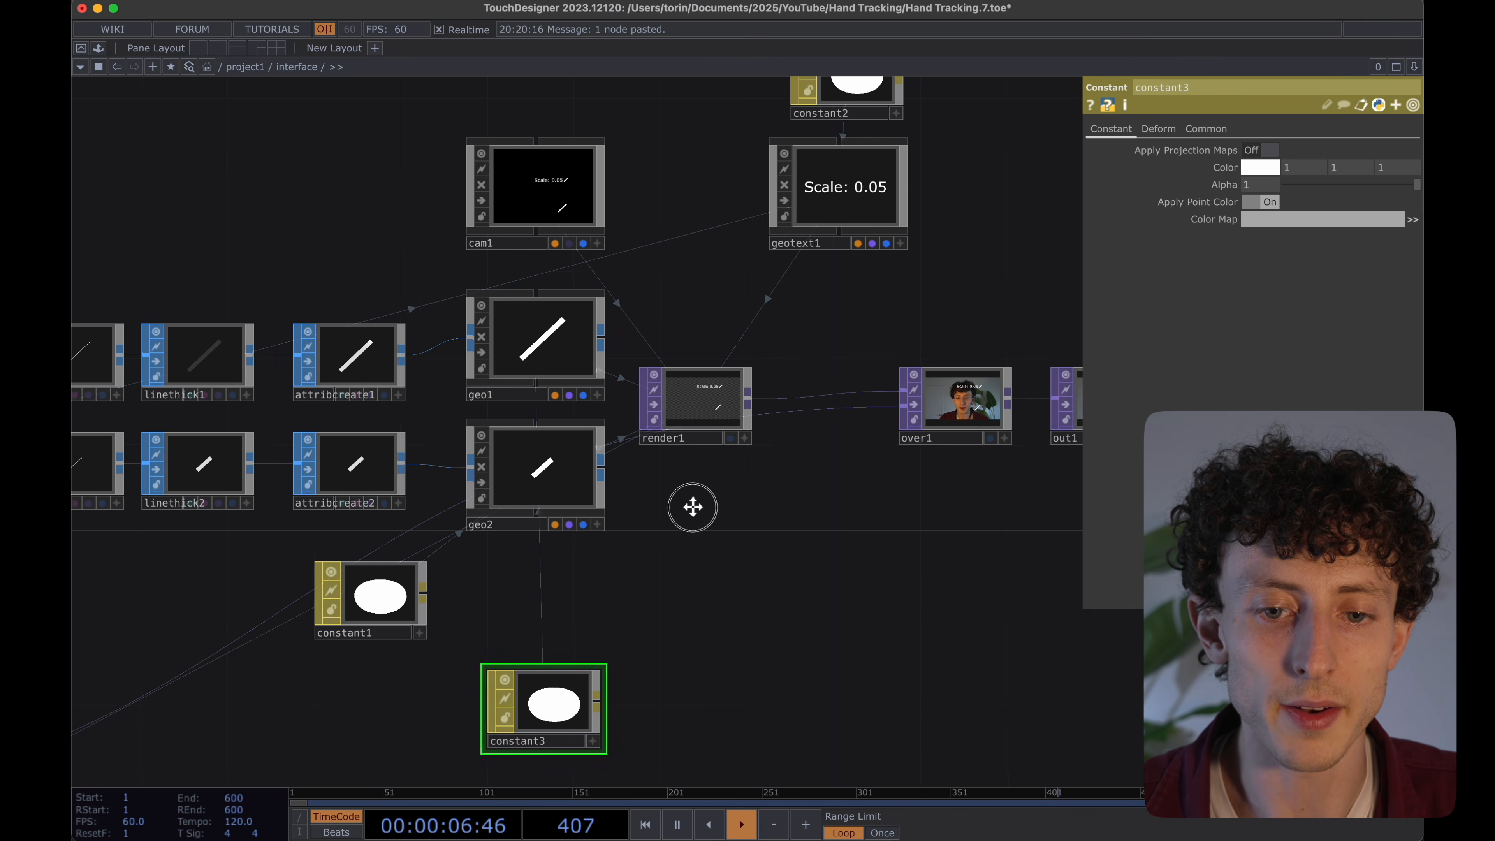
{"action": "left_click_drag", "start_coordinate": [692, 507], "coordinate": [713, 409]}
{"action": "left_click_drag", "start_coordinate": [560, 556], "coordinate": [560, 620]}
{"action": "left_click_drag", "start_coordinate": [551, 577], "coordinate": [588, 565]}
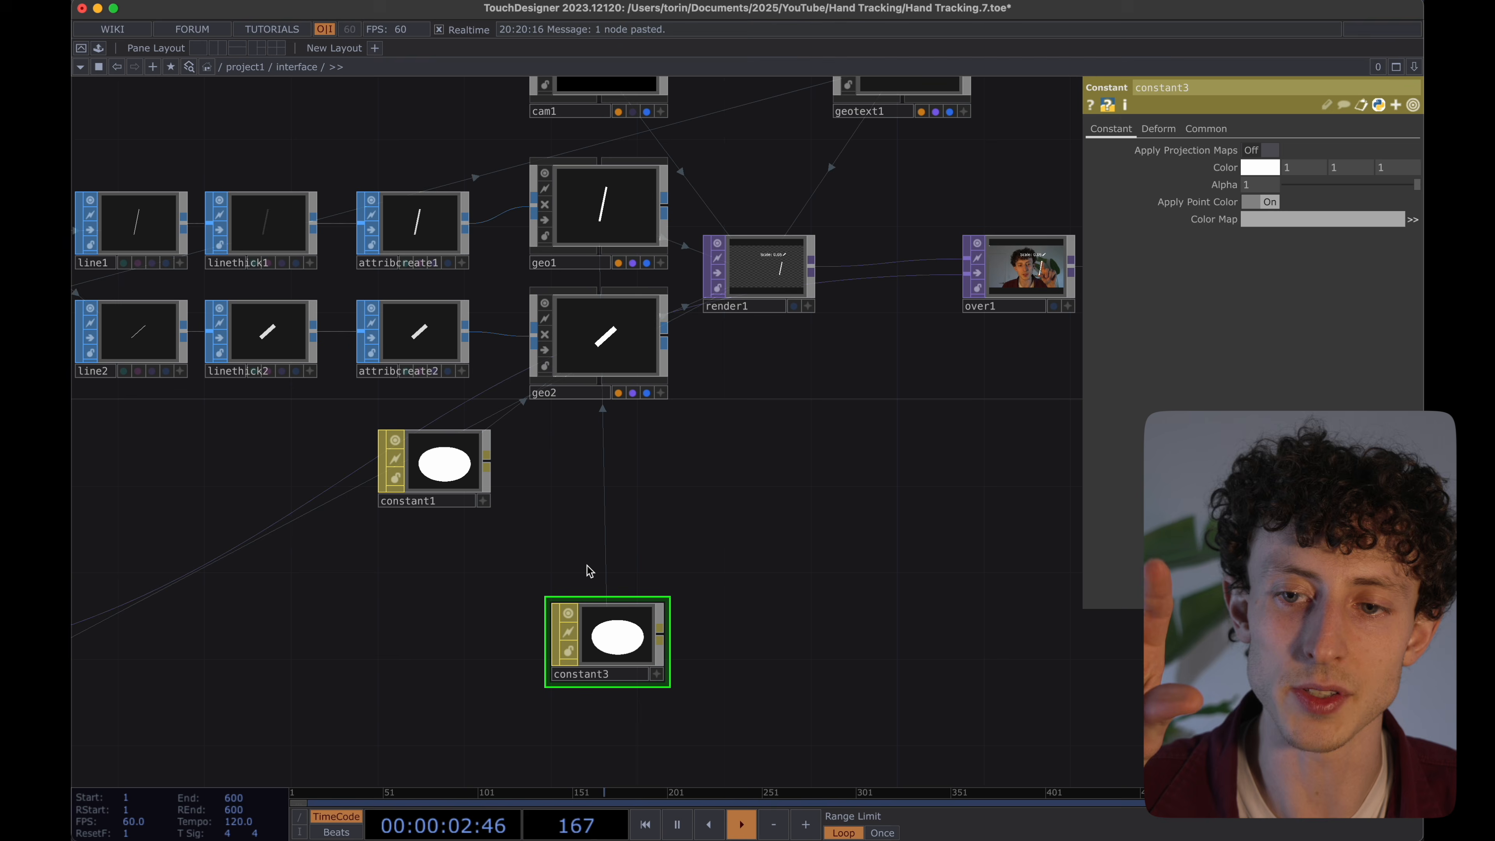
Link constant3's red color value to null4's h1:pinch_midpoint:rotation channel as a CHOP reference.
{"action": "scroll", "coordinate": [588, 565], "scroll_direction": "down", "scroll_amount": 2}
{"action": "left_click_drag", "start_coordinate": [418, 617], "coordinate": [677, 589]}
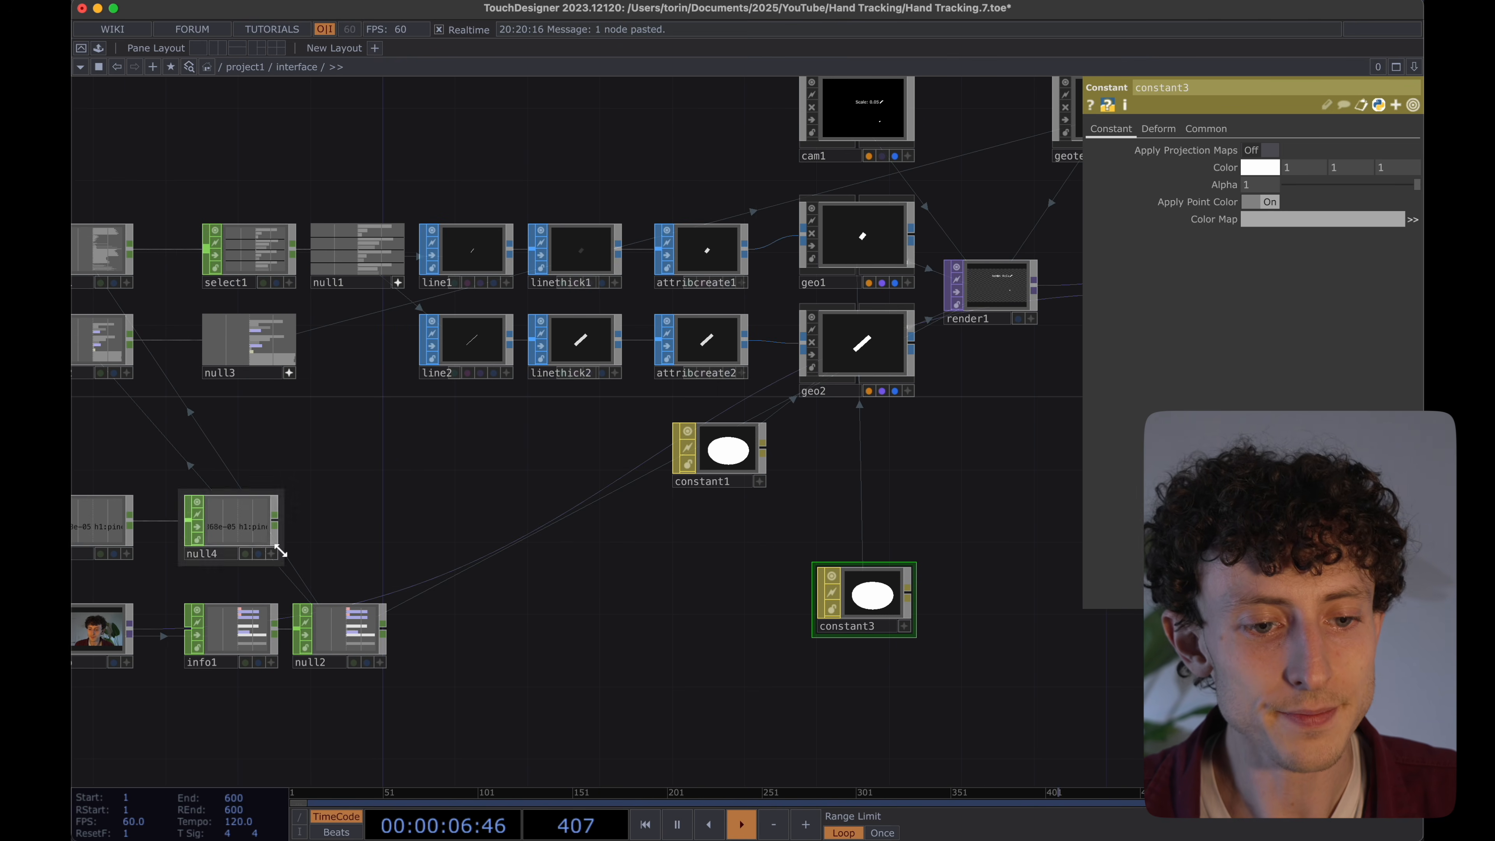
{"action": "left_click_drag", "start_coordinate": [327, 528], "coordinate": [586, 525]}
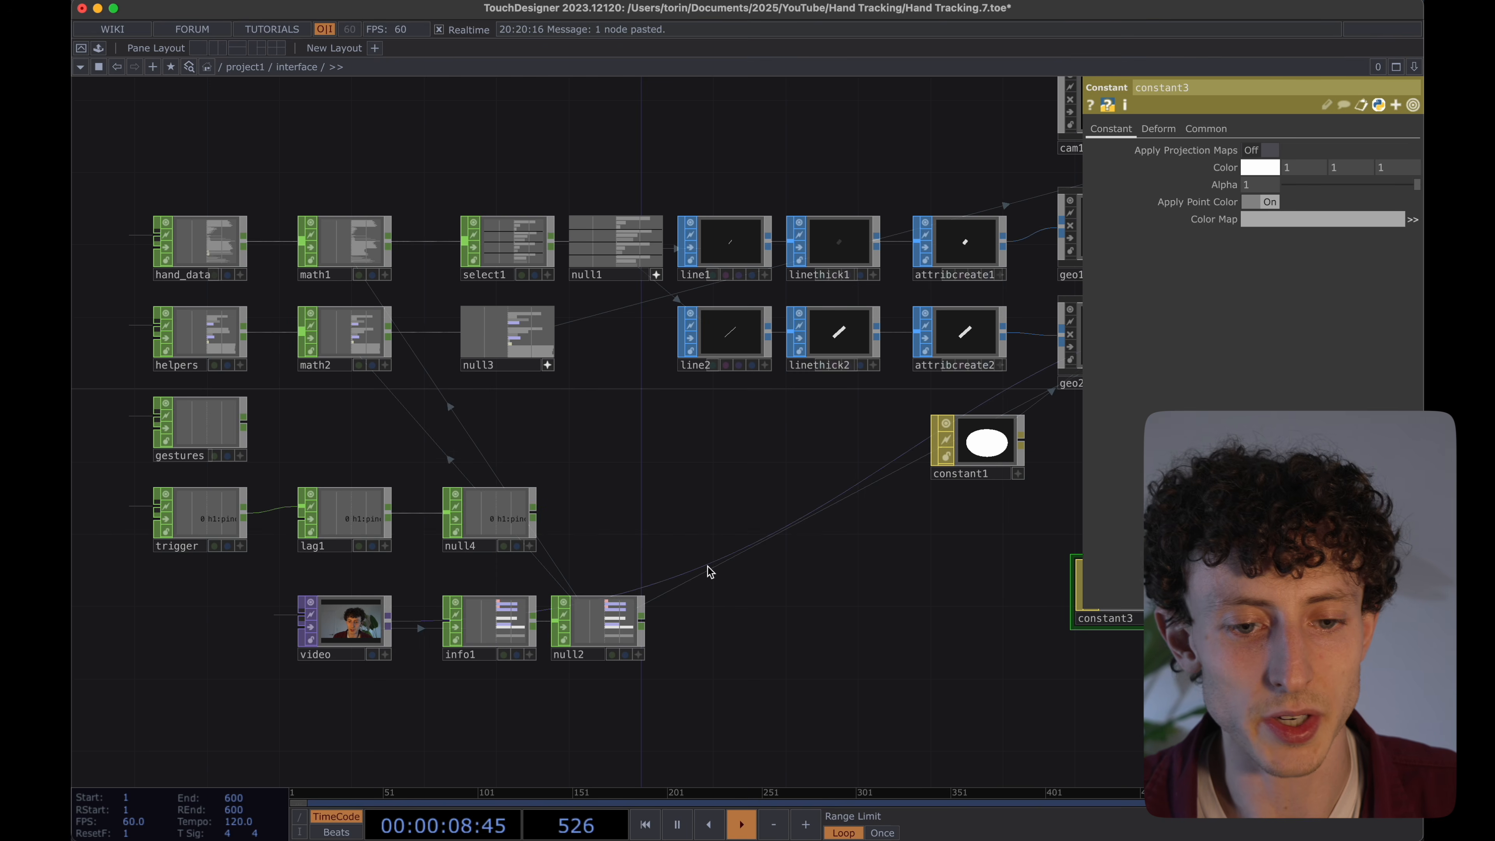
{"action": "left_click_drag", "start_coordinate": [708, 567], "coordinate": [554, 569]}
{"action": "left_click", "coordinate": [373, 545]}
{"action": "left_click_drag", "start_coordinate": [336, 522], "coordinate": [1289, 166]}
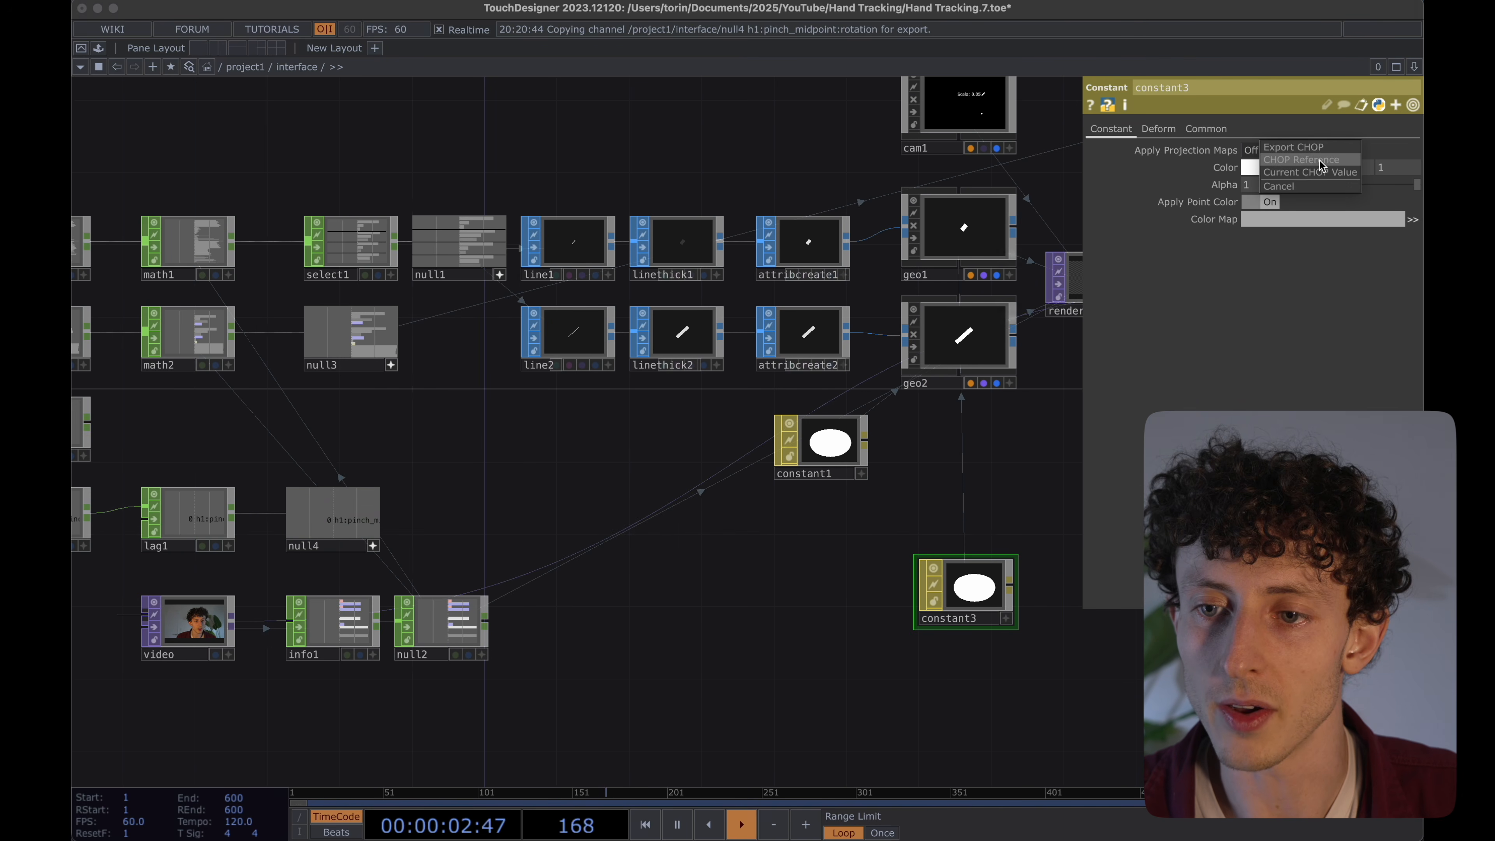
{"action": "left_click", "coordinate": [1321, 166]}
{"action": "scroll", "coordinate": [917, 467], "scroll_direction": "right", "scroll_amount": 3}
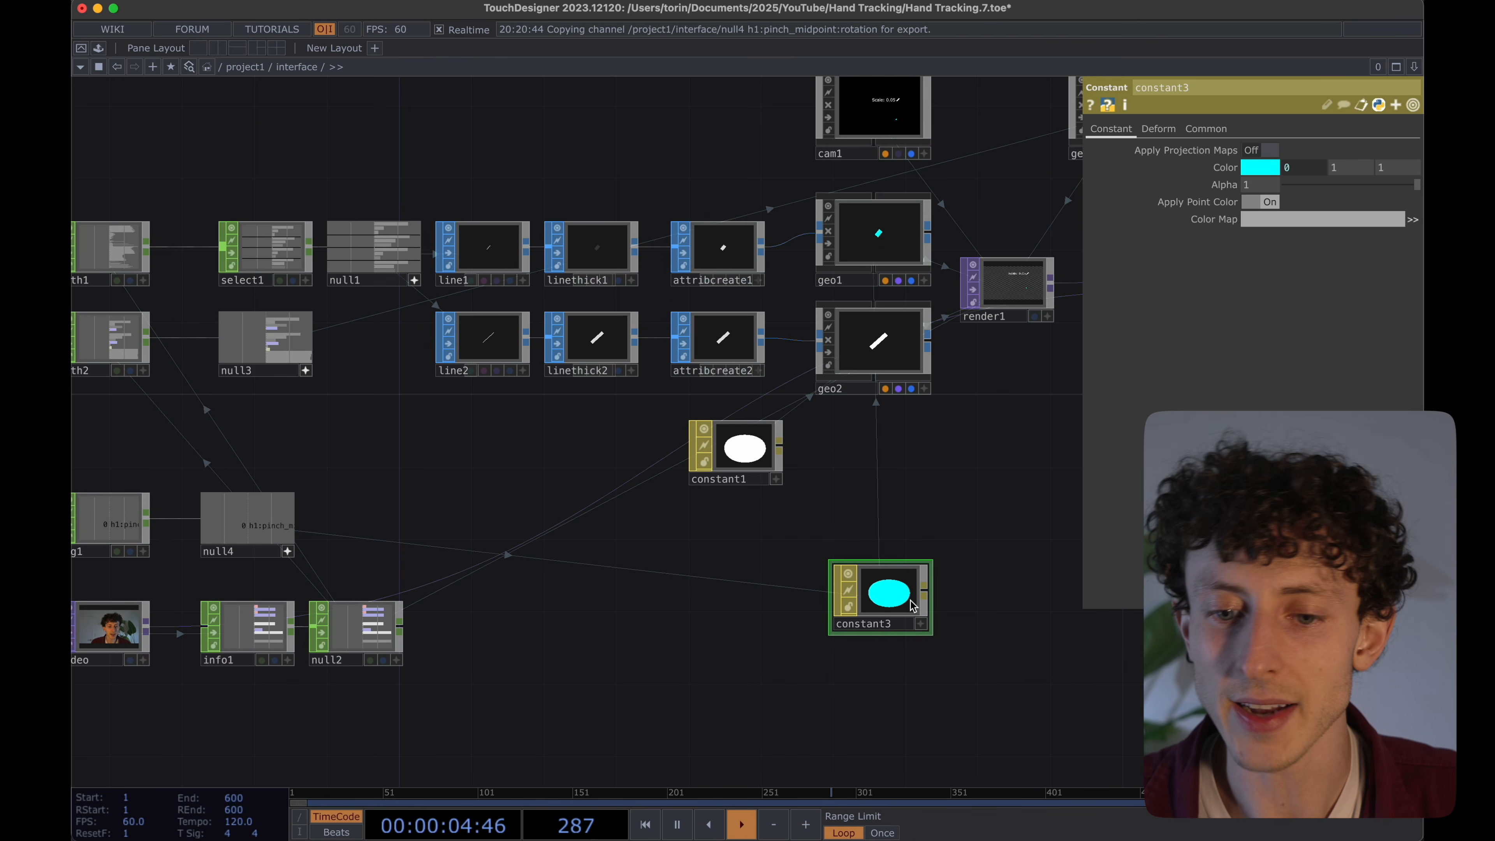
Invert constant3's red color expression by adding 1- in front of the null4 reference.
{"action": "left_click", "coordinate": [1311, 169]}
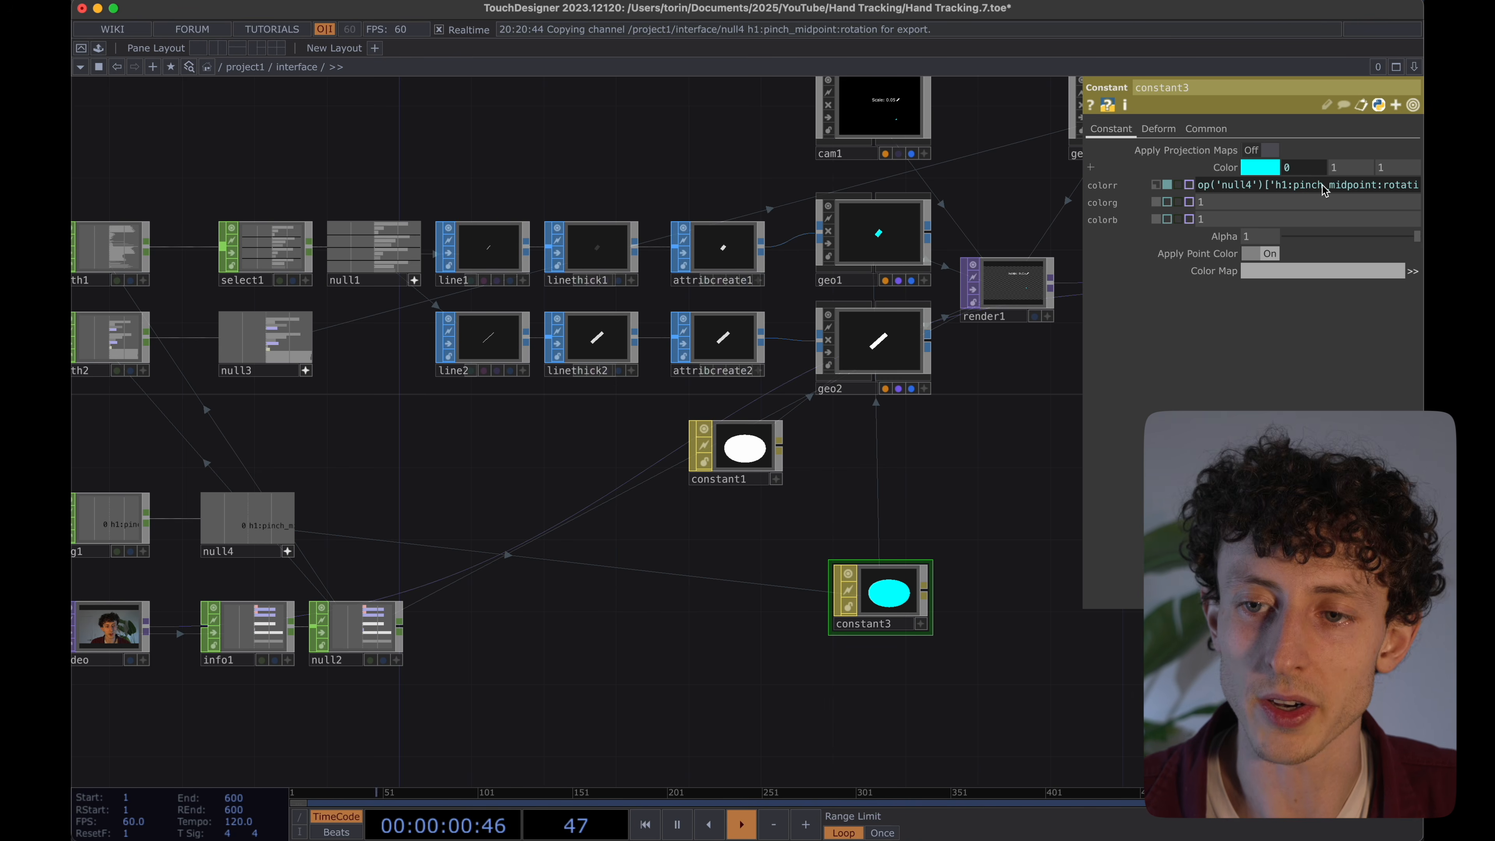
{"action": "type", "text": "1-"}
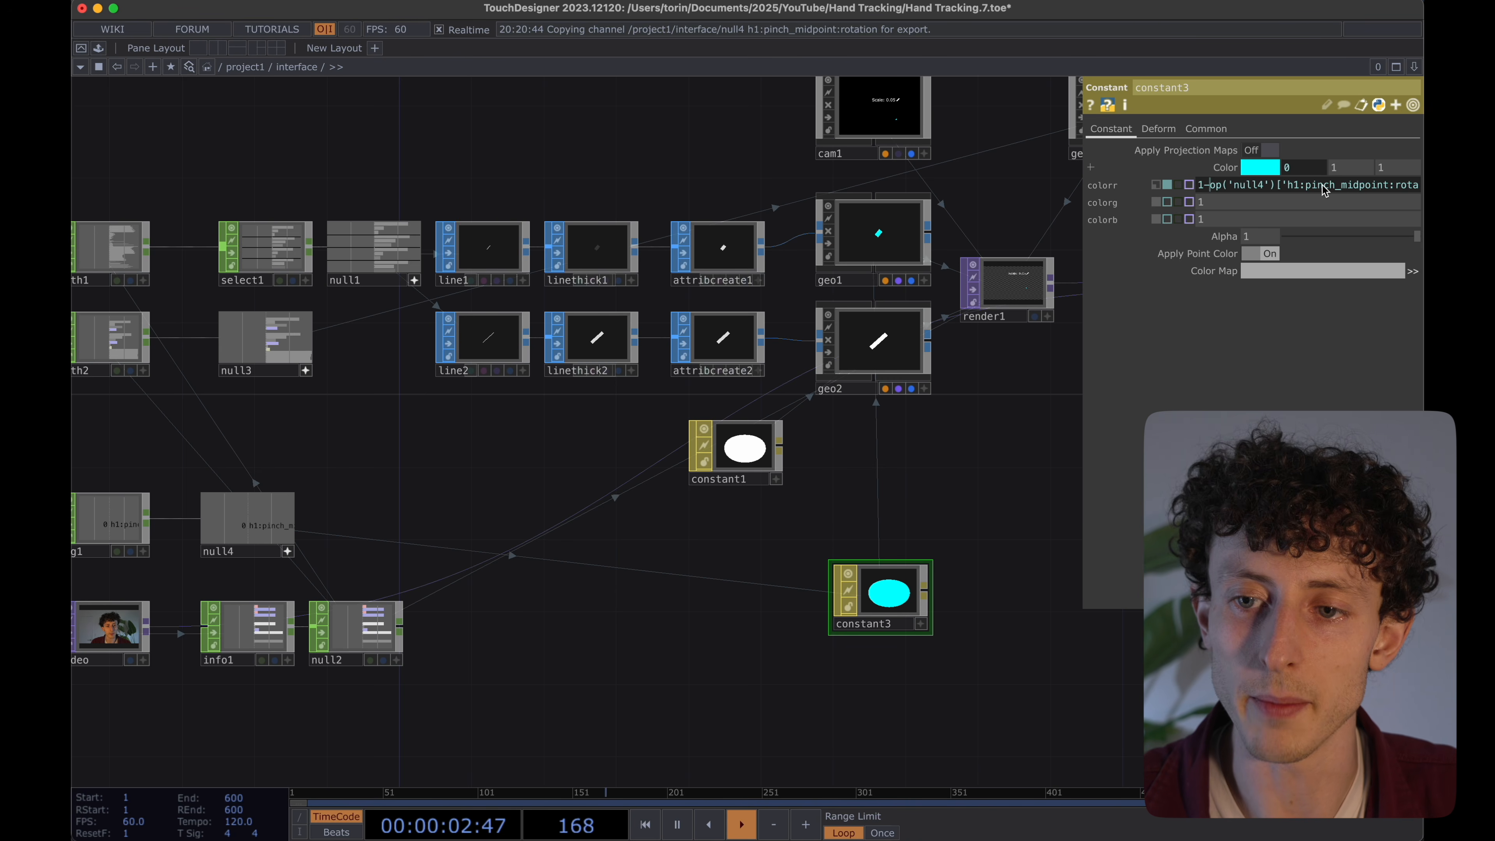
{"action": "key", "text": "Return"}
Examine the render1 and over1 previews while rotating the pinch to check the line's color change.
{"action": "left_click_drag", "start_coordinate": [986, 502], "coordinate": [944, 529]}
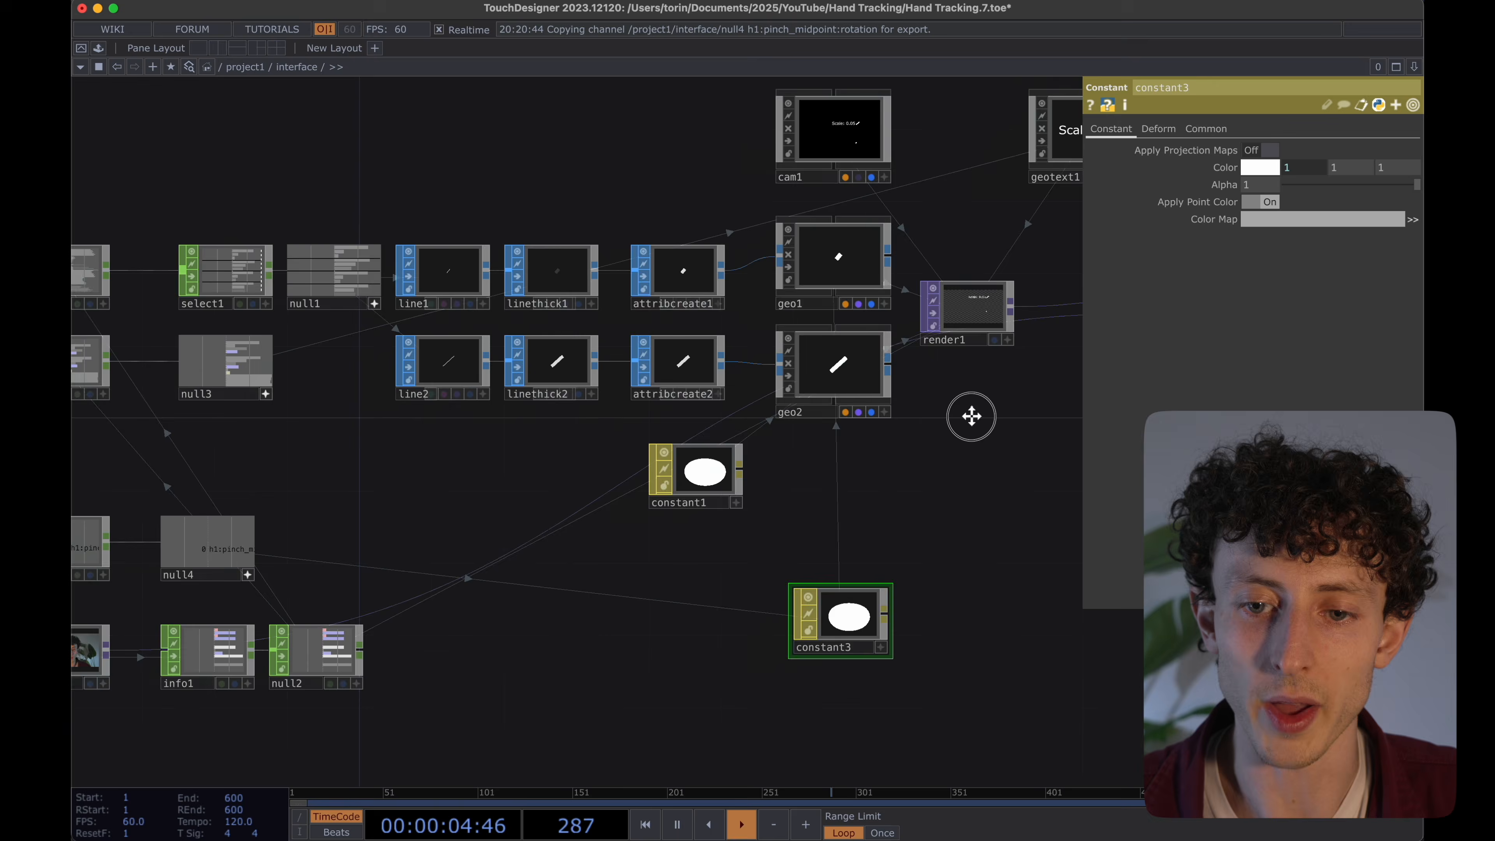
{"action": "left_click_drag", "start_coordinate": [972, 415], "coordinate": [823, 487]}
{"action": "scroll", "coordinate": [859, 354], "scroll_direction": "up", "scroll_amount": 5}
{"action": "scroll", "coordinate": [859, 351], "scroll_direction": "up", "scroll_amount": 3}
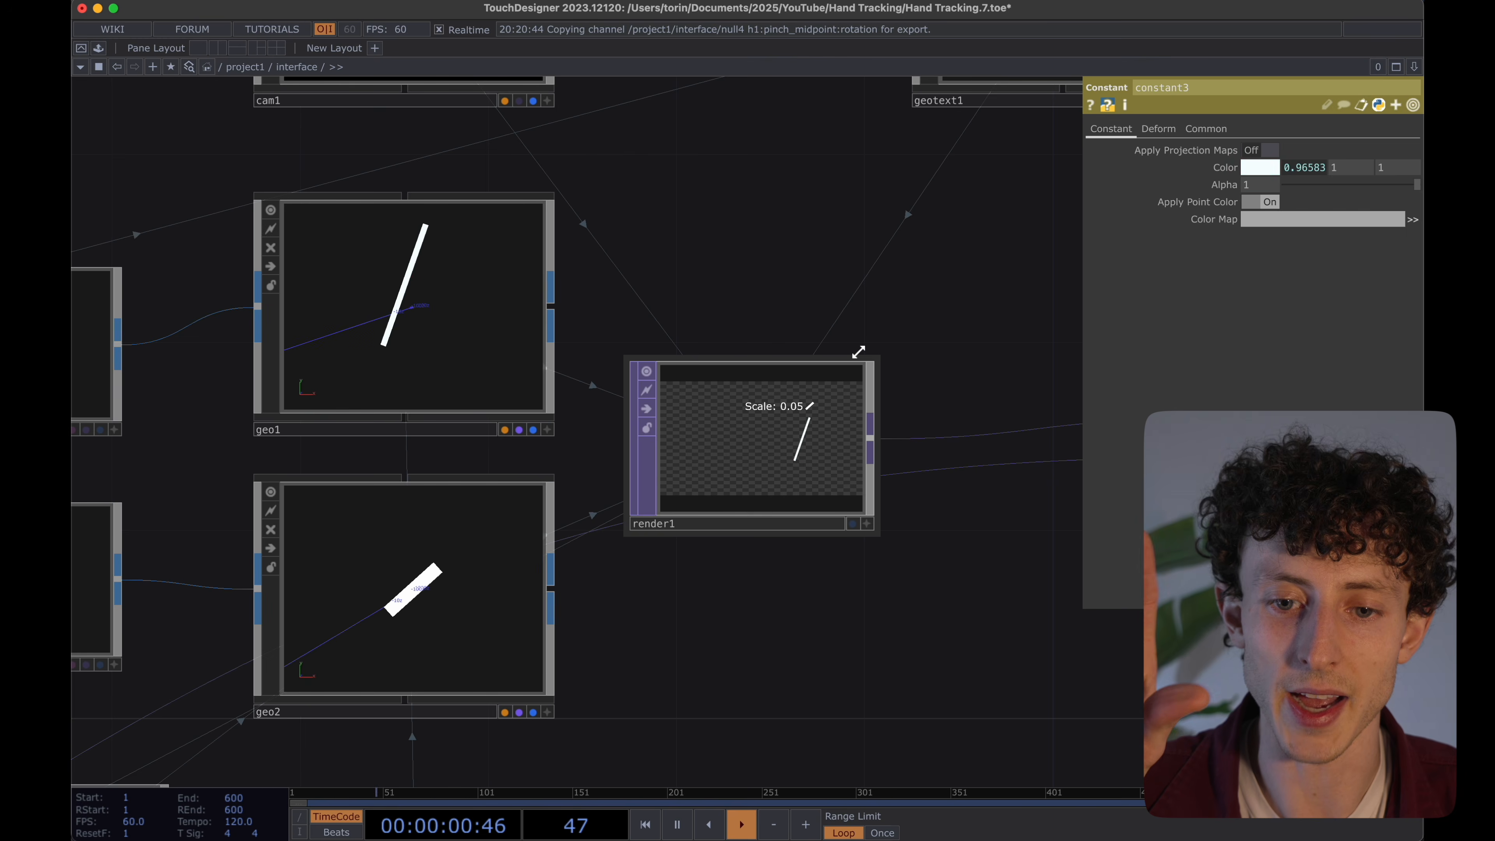
{"action": "scroll", "coordinate": [859, 352], "scroll_direction": "down", "scroll_amount": 5}
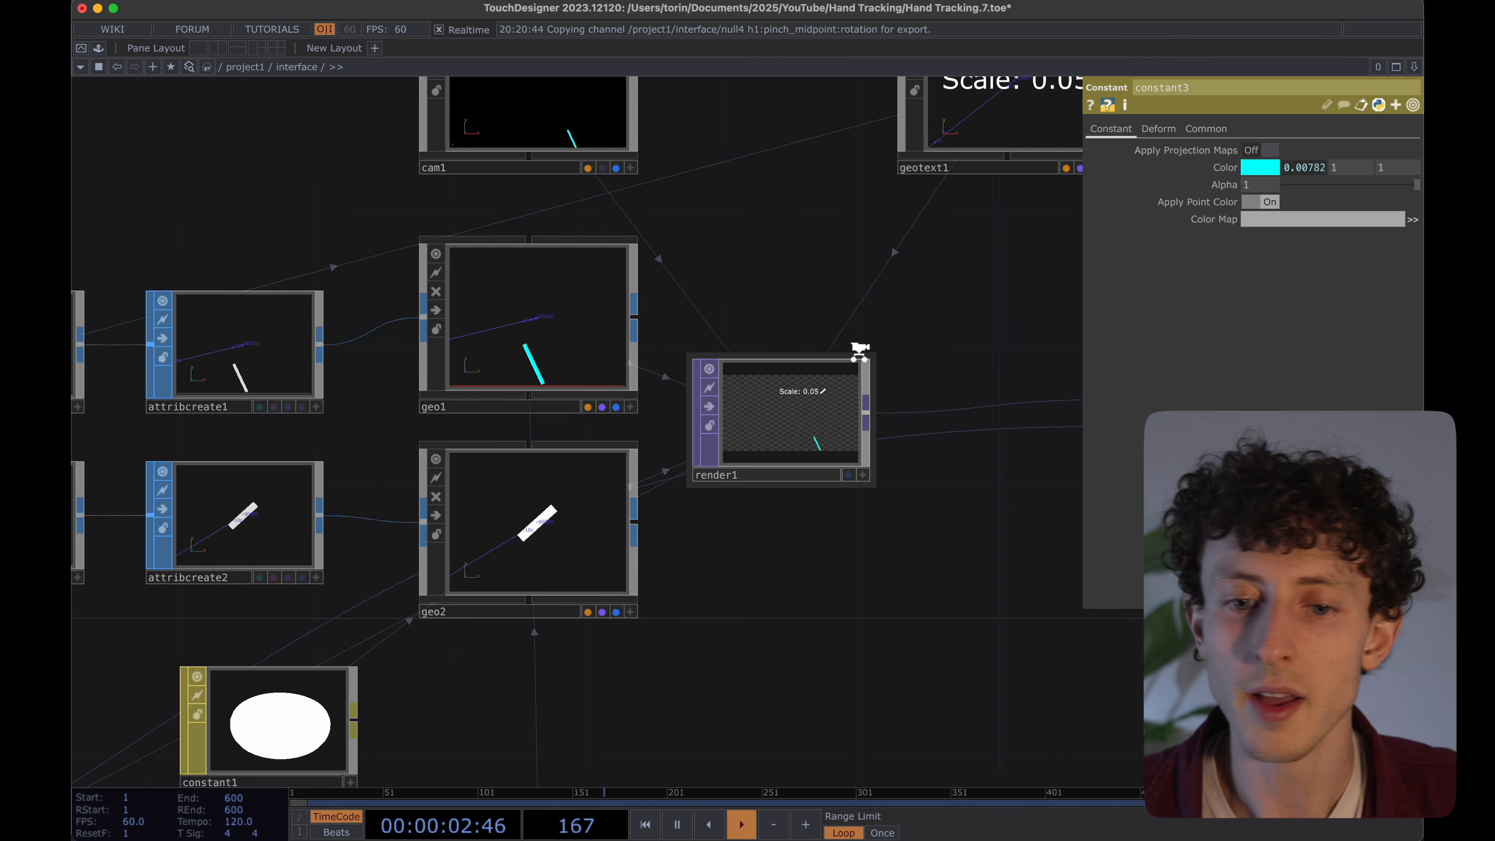
{"action": "left_click_drag", "start_coordinate": [798, 314], "coordinate": [584, 348]}
{"action": "scroll", "coordinate": [711, 326], "scroll_direction": "down", "scroll_amount": 3}
{"action": "left_click_drag", "start_coordinate": [694, 333], "coordinate": [564, 368]}
{"action": "scroll", "coordinate": [627, 340], "scroll_direction": "down", "scroll_amount": 2}
{"action": "scroll", "coordinate": [658, 460], "scroll_direction": "up", "scroll_amount": 10}
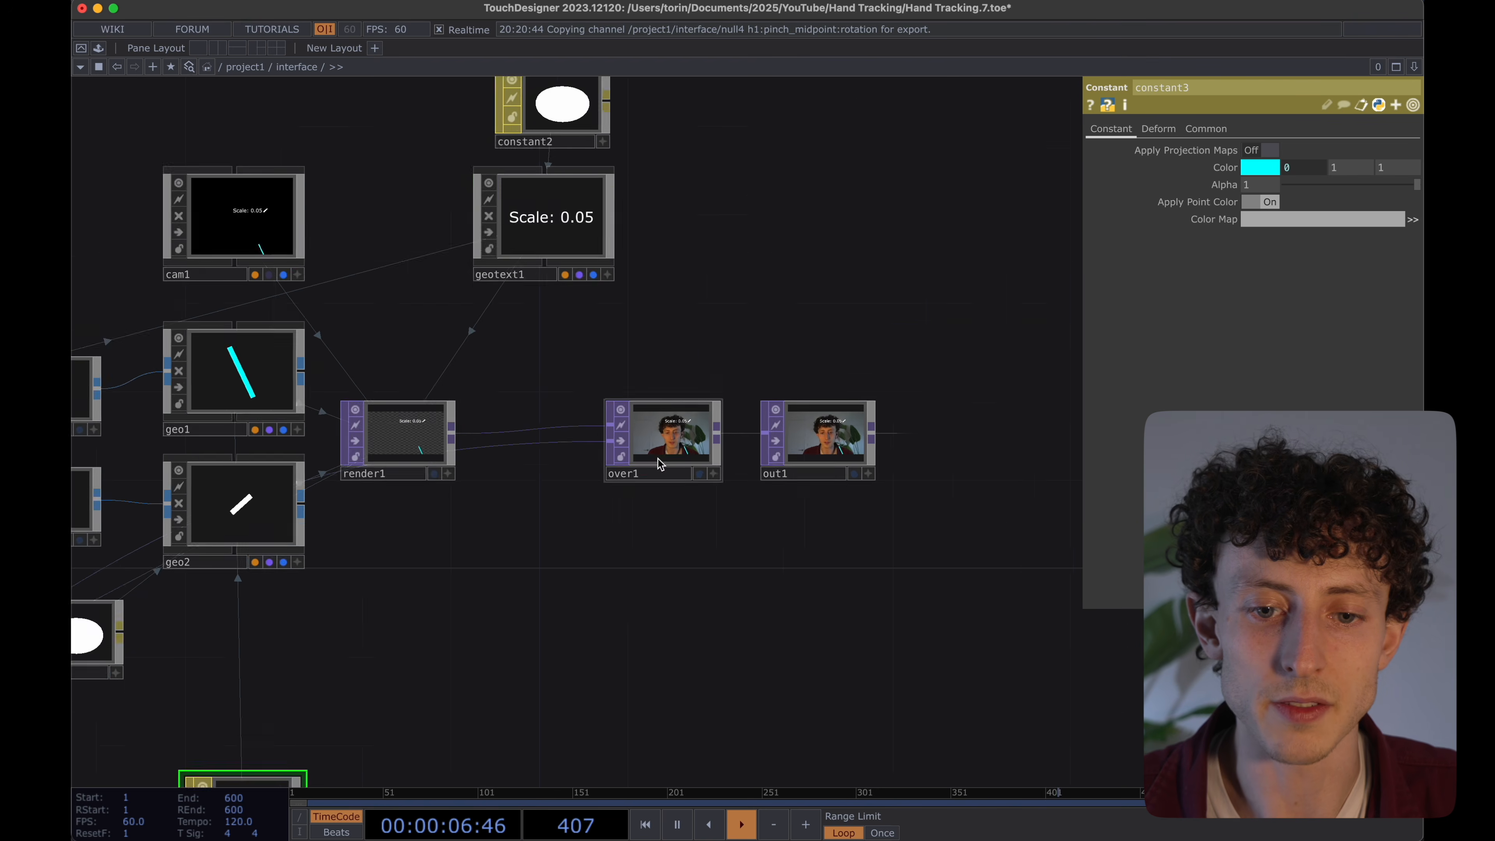
{"action": "scroll", "coordinate": [747, 378], "scroll_direction": "down", "scroll_amount": 2}
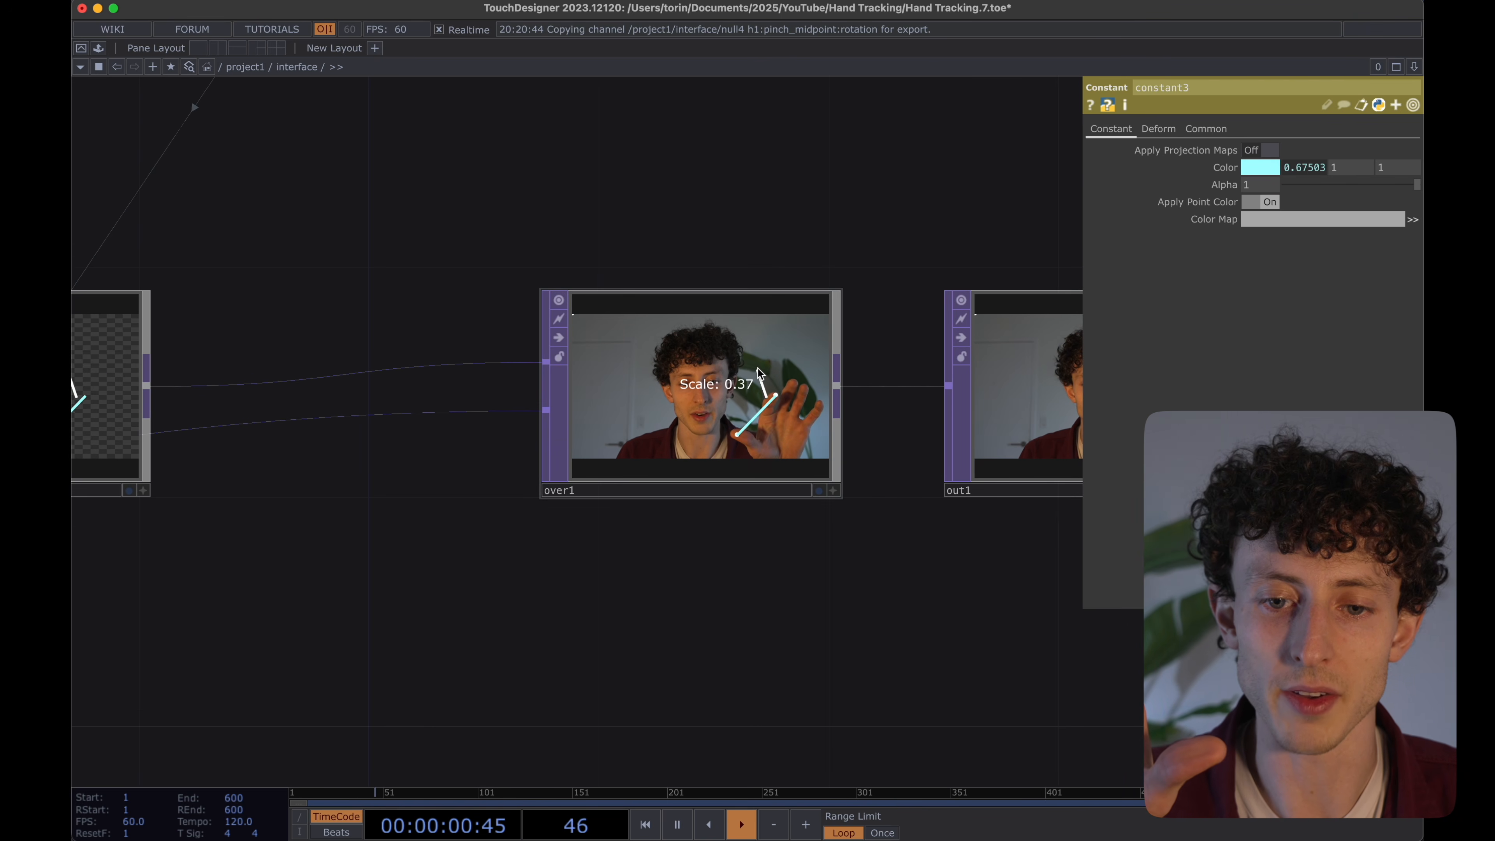
{"action": "scroll", "coordinate": [757, 372], "scroll_direction": "down", "scroll_amount": 4}
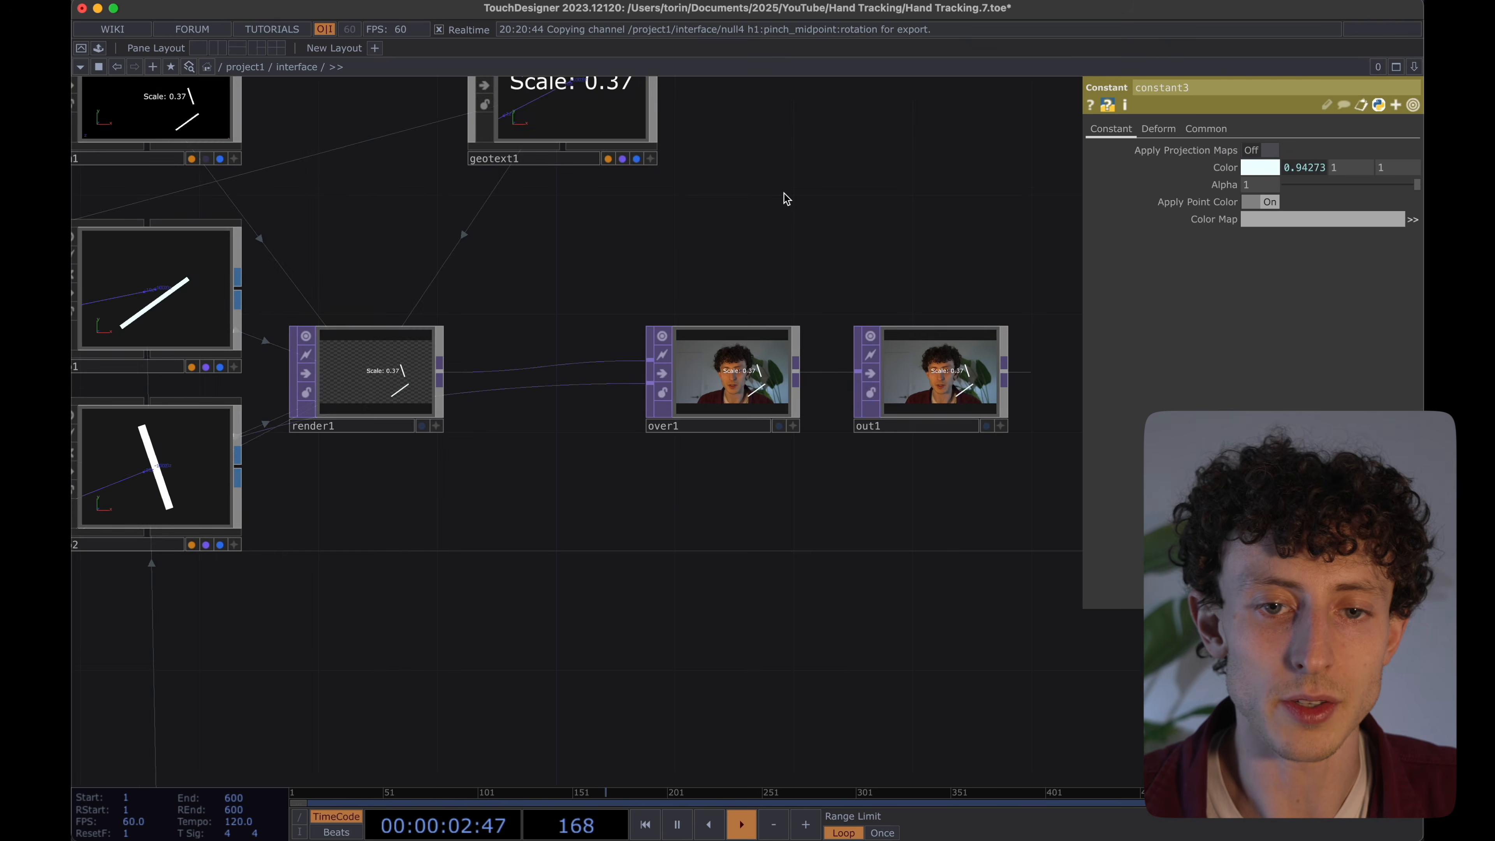
Duplicate geotext1 to its right and make the copy's X and Y translations follow h1:pinch_midpoint:x and h1:pinch_midpoint:y.
{"action": "left_click_drag", "start_coordinate": [787, 199], "coordinate": [747, 381]}
{"action": "left_click", "coordinate": [579, 316]}
{"action": "key", "text": "super+c"}
{"action": "key", "text": "super+v"}
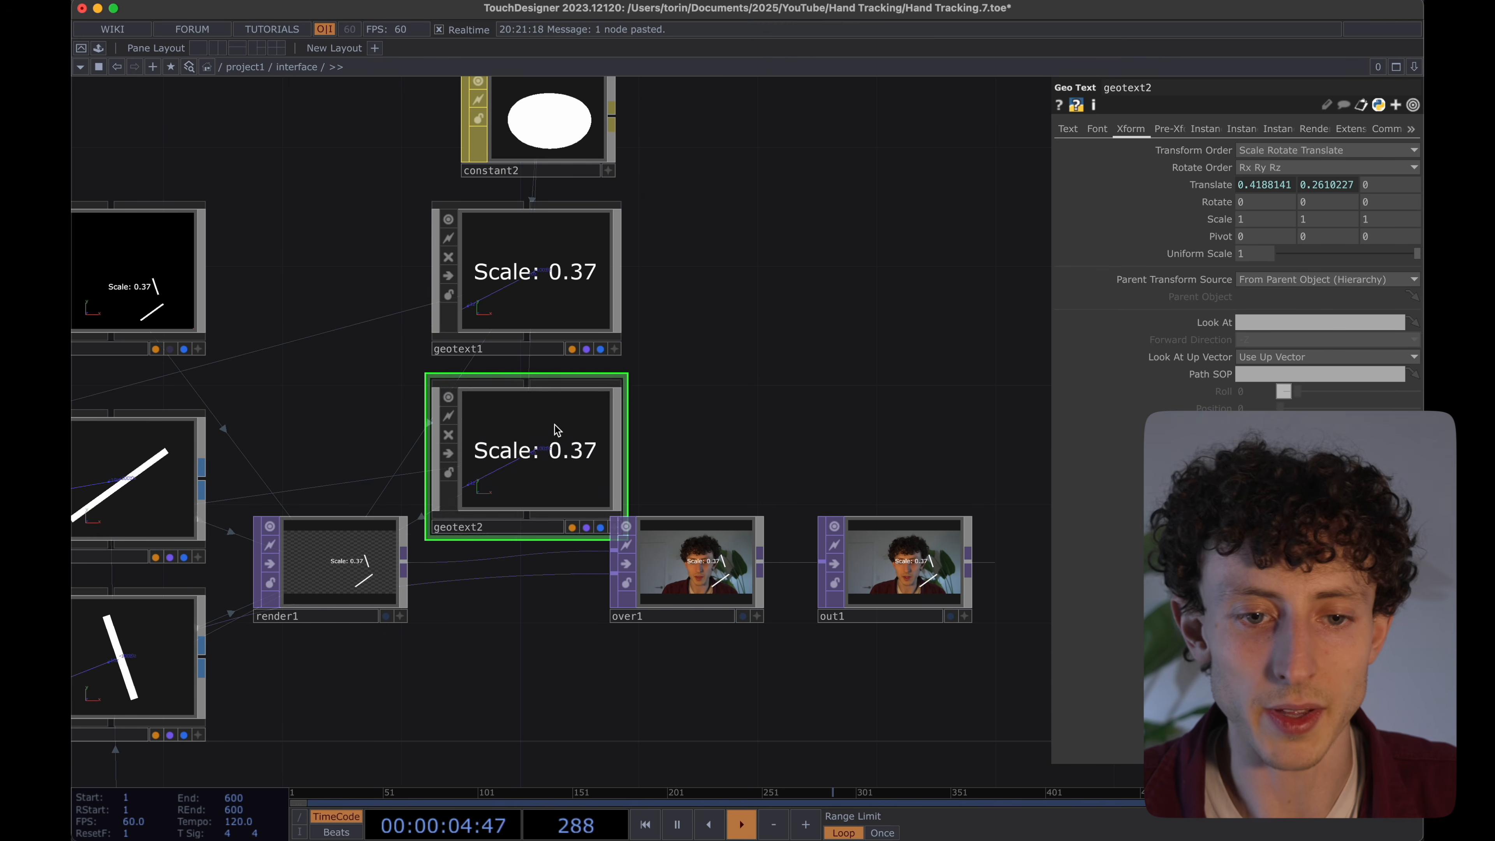
{"action": "left_click_drag", "start_coordinate": [556, 428], "coordinate": [804, 276]}
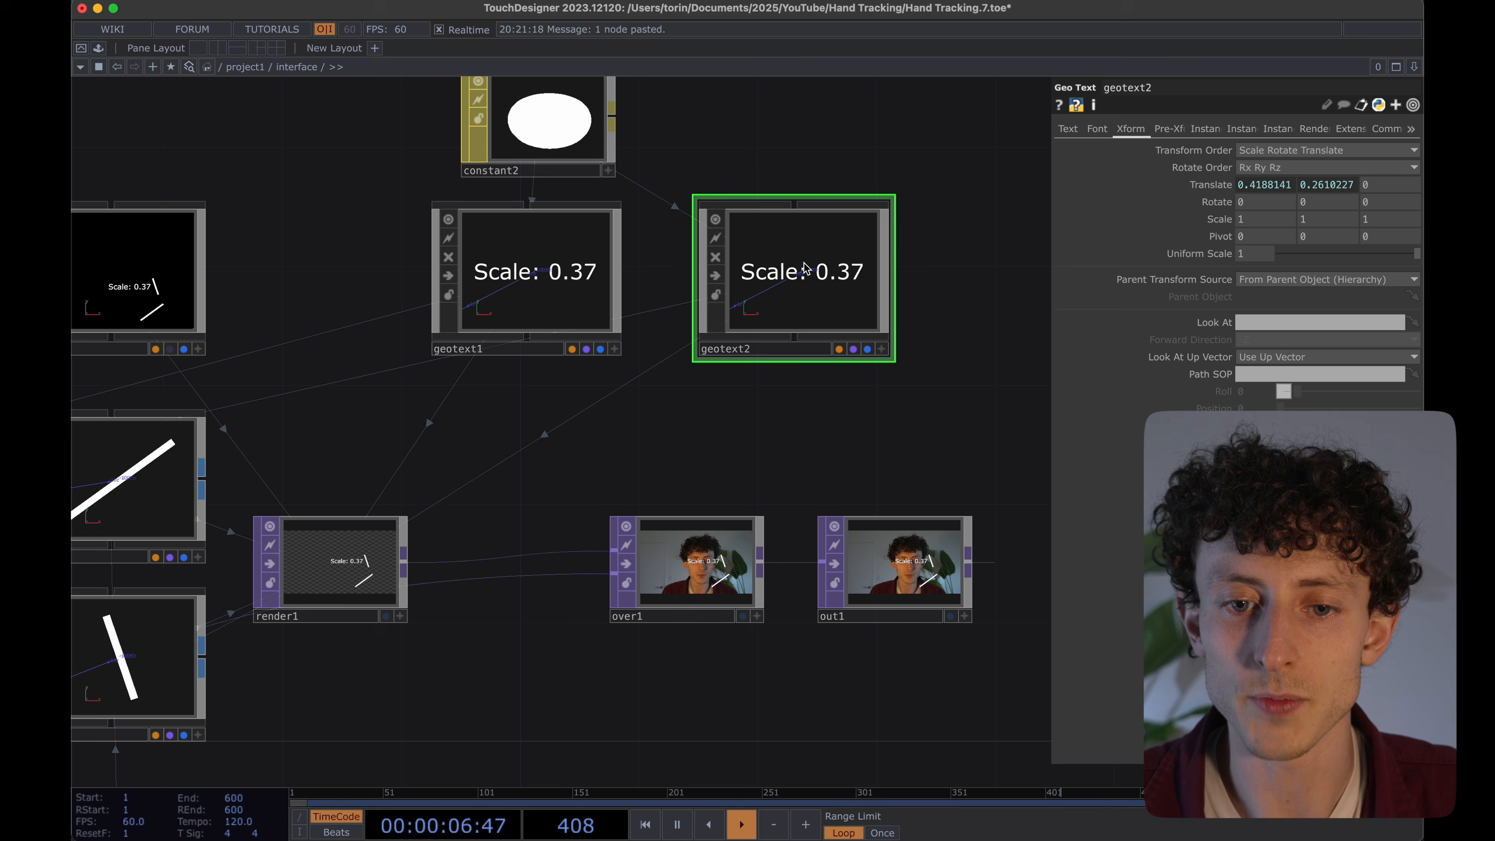
{"action": "left_click", "coordinate": [1210, 184]}
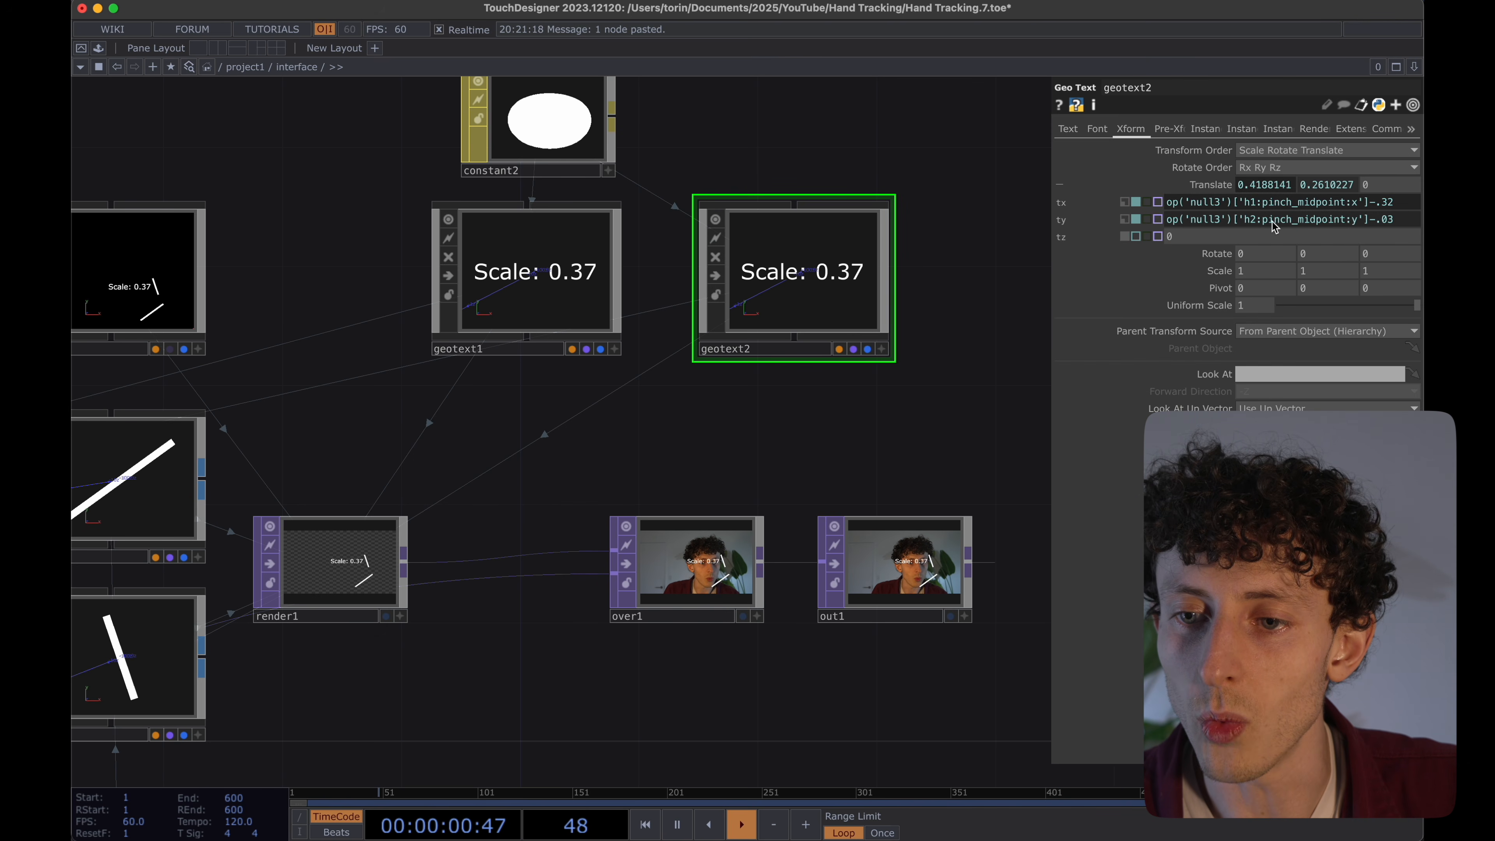
{"action": "left_click_drag", "start_coordinate": [1257, 220], "coordinate": [1249, 220]}
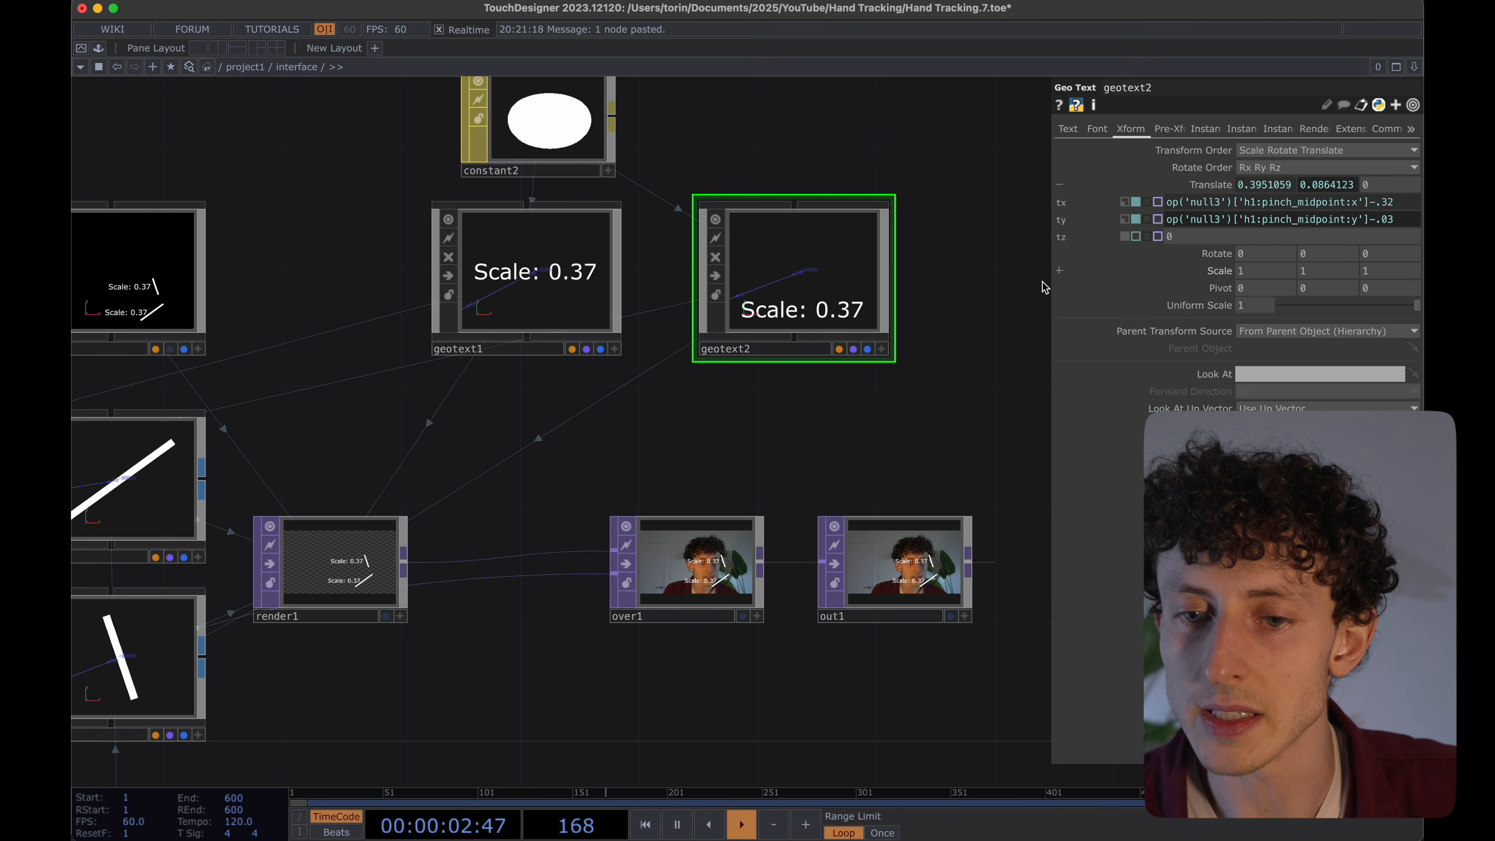
Replace geotext2's text expression with 'Next'.
{"action": "left_click", "coordinate": [1072, 134]}
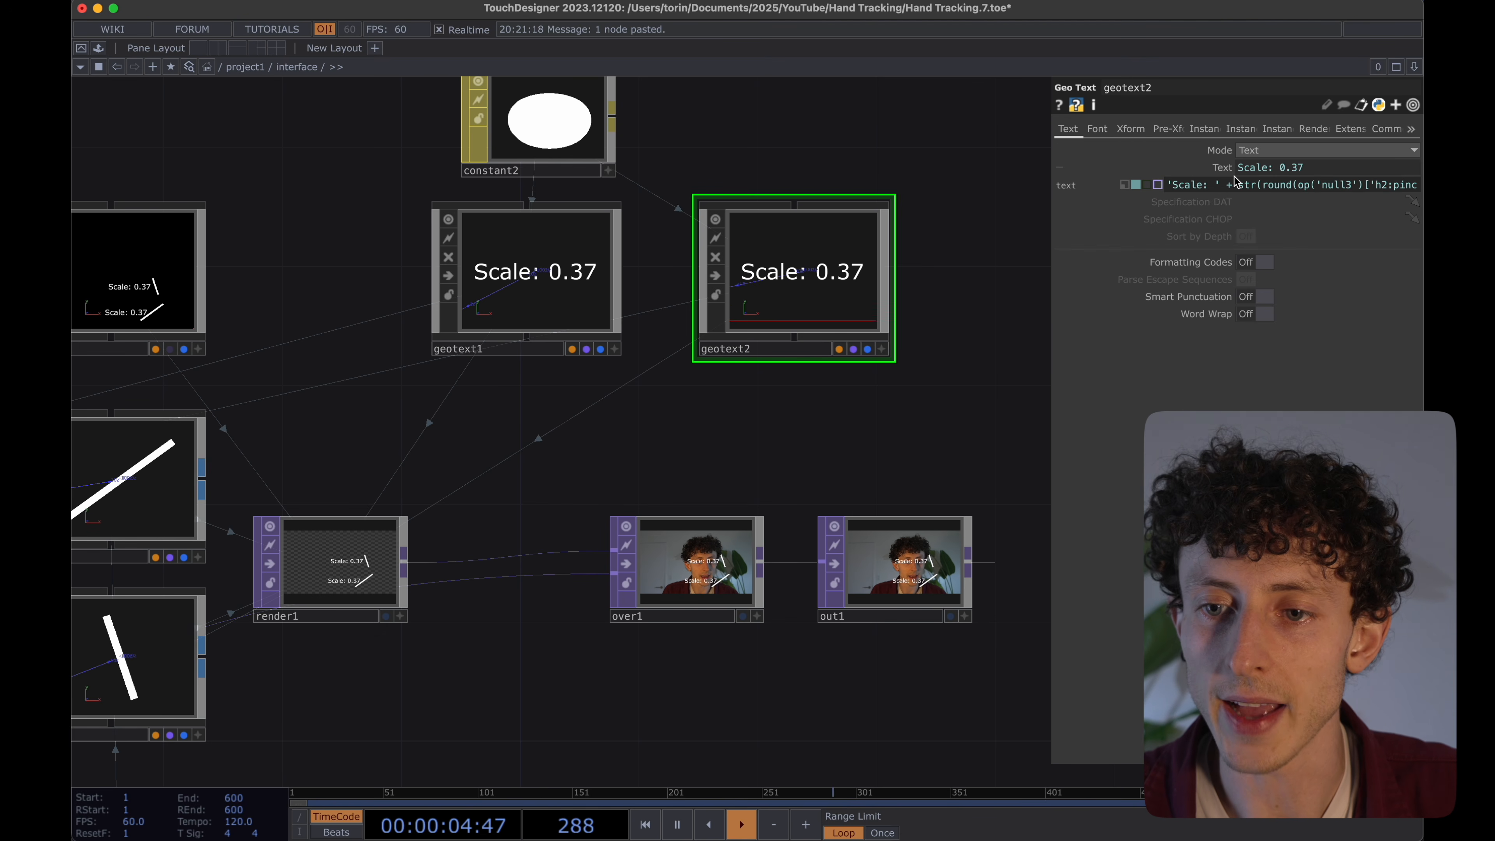
{"action": "left_click", "coordinate": [1223, 188]}
{"action": "key", "text": "super+shift+Right"}
{"action": "key", "text": "BackSpace"}
{"action": "key", "text": "Return"}
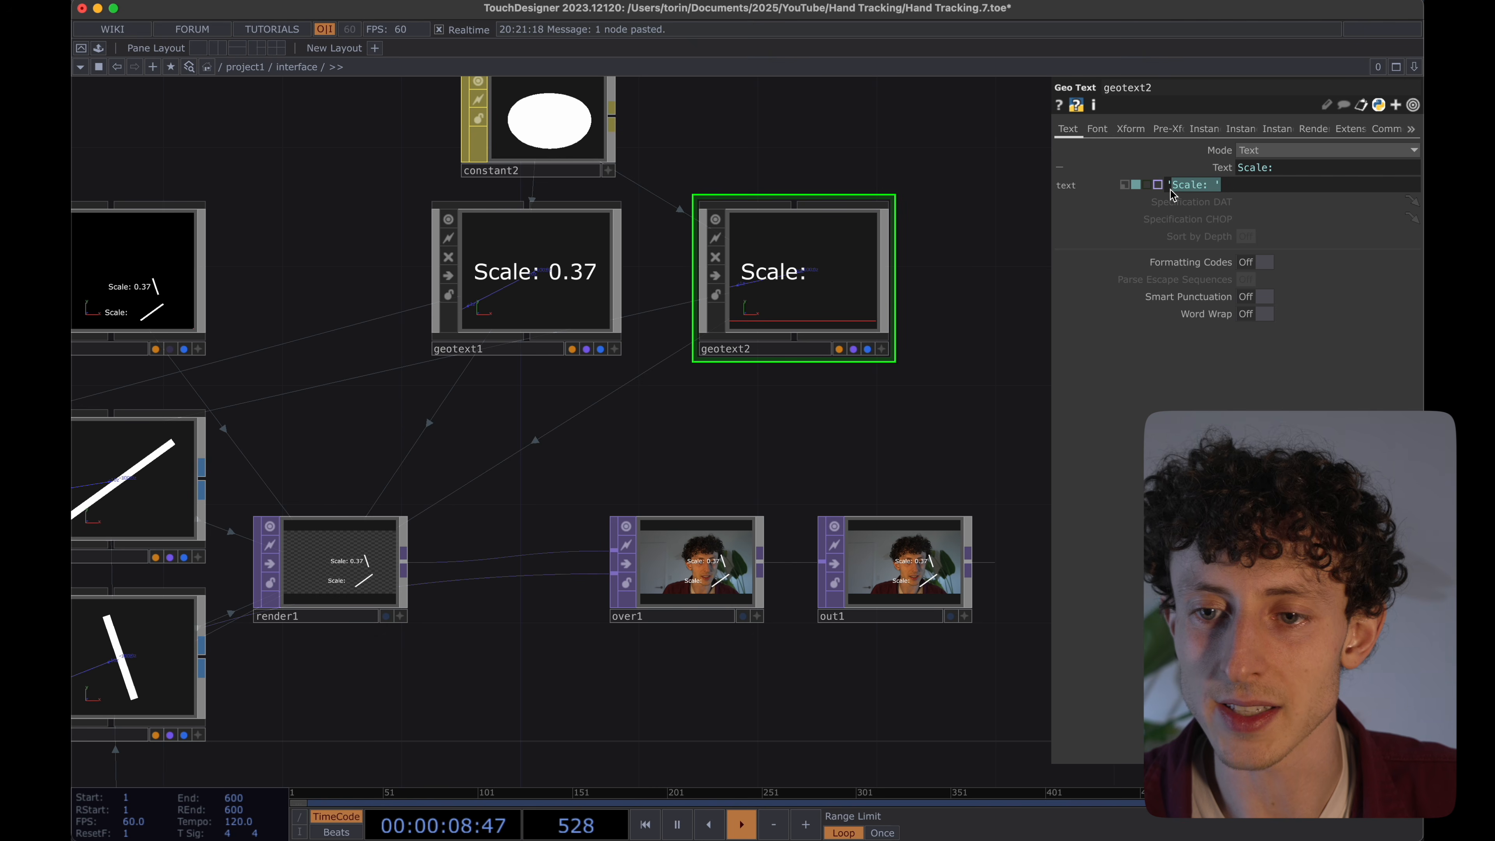
{"action": "type", "text": "Next'"}
{"action": "key", "text": "Return"}
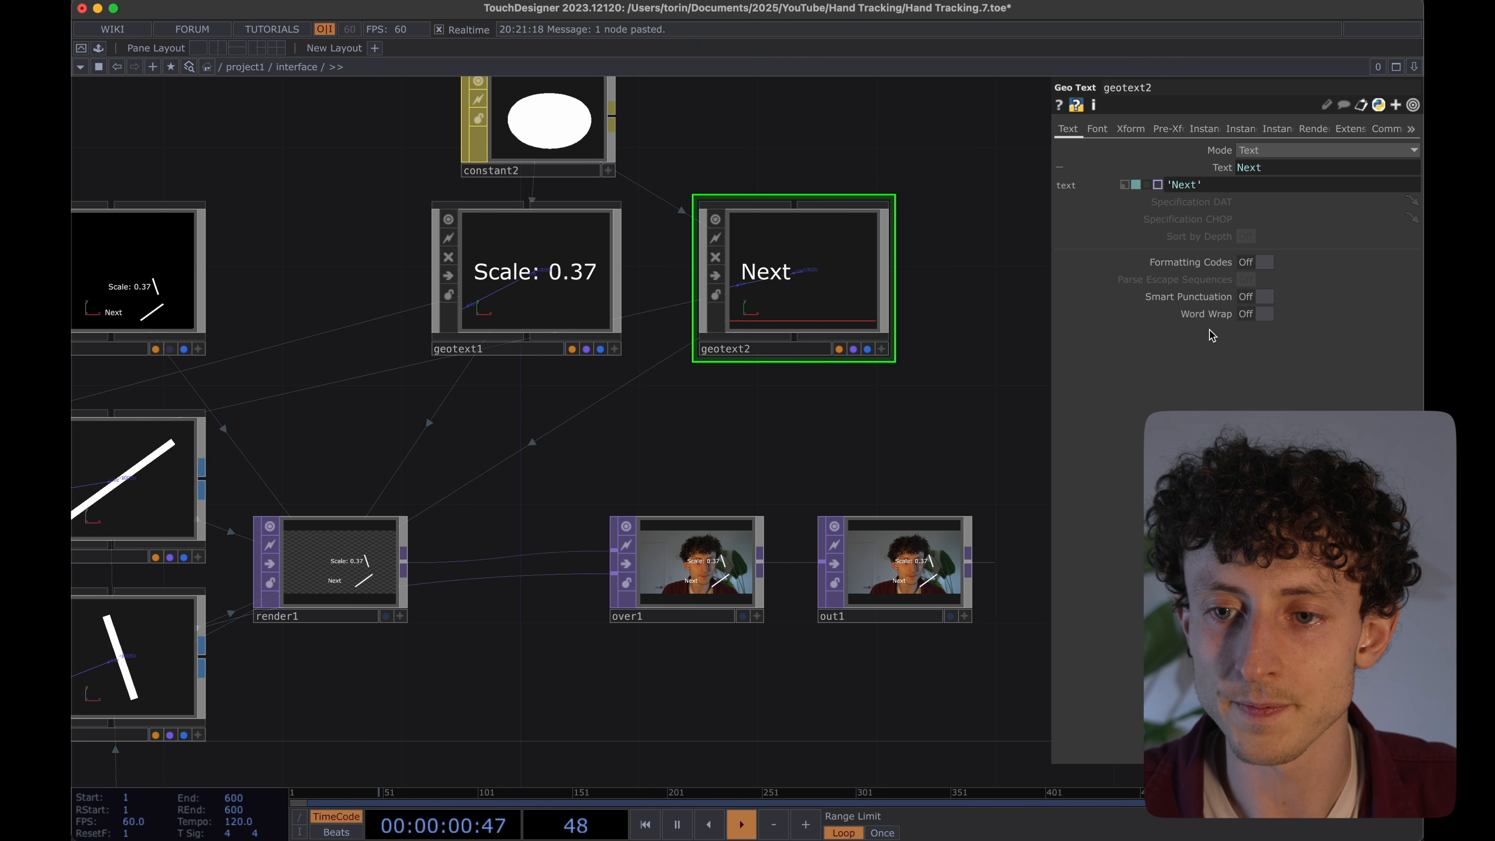
Replace the -.32 offset in geotext2's X translation expression with -.05 to bring the label beside the pinch line.
{"action": "left_click_drag", "start_coordinate": [951, 434], "coordinate": [864, 437]}
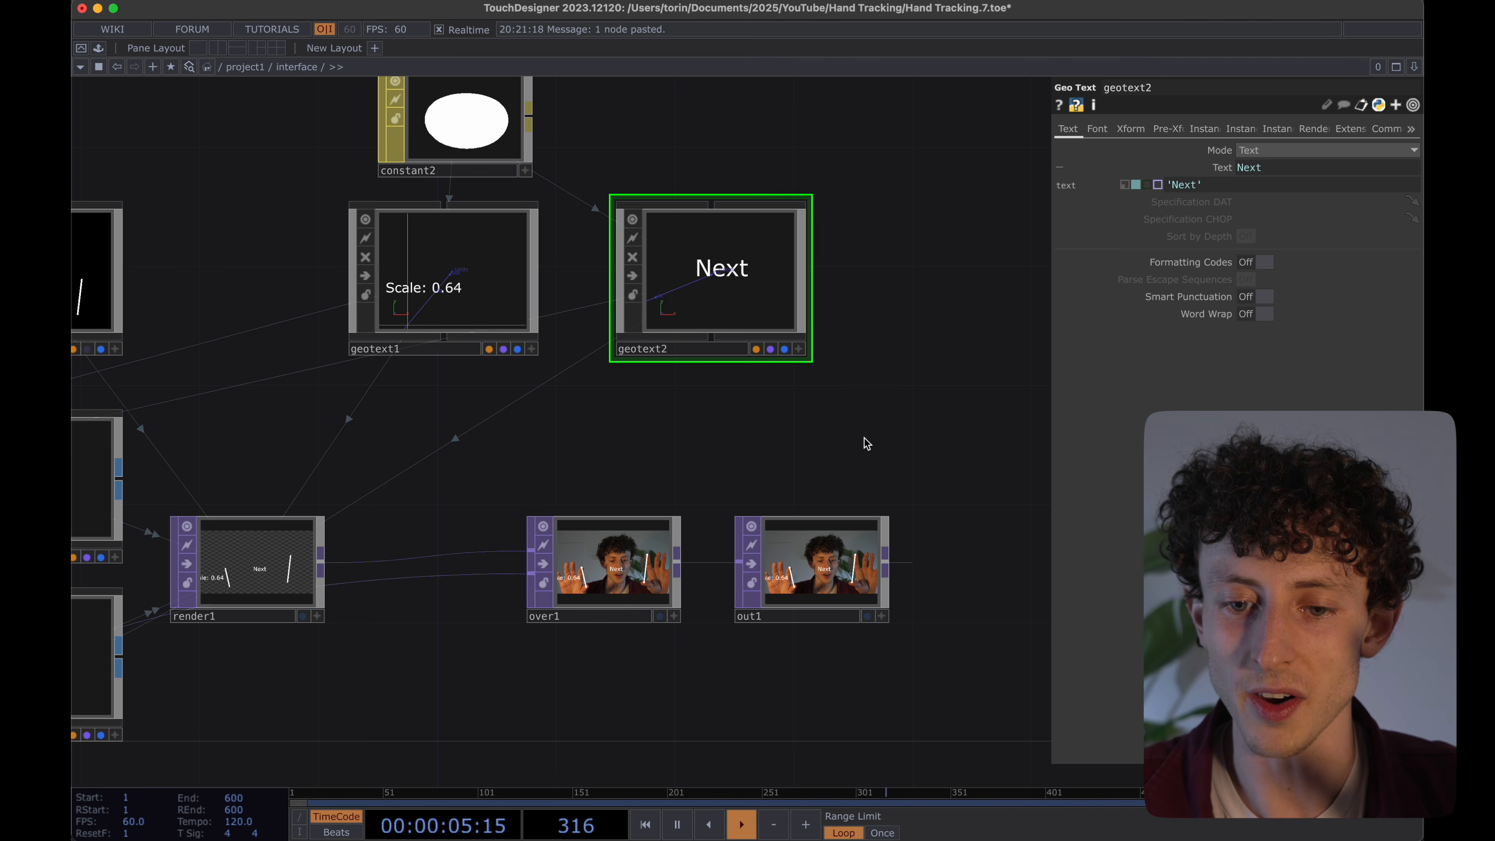
{"action": "left_click", "coordinate": [1130, 129]}
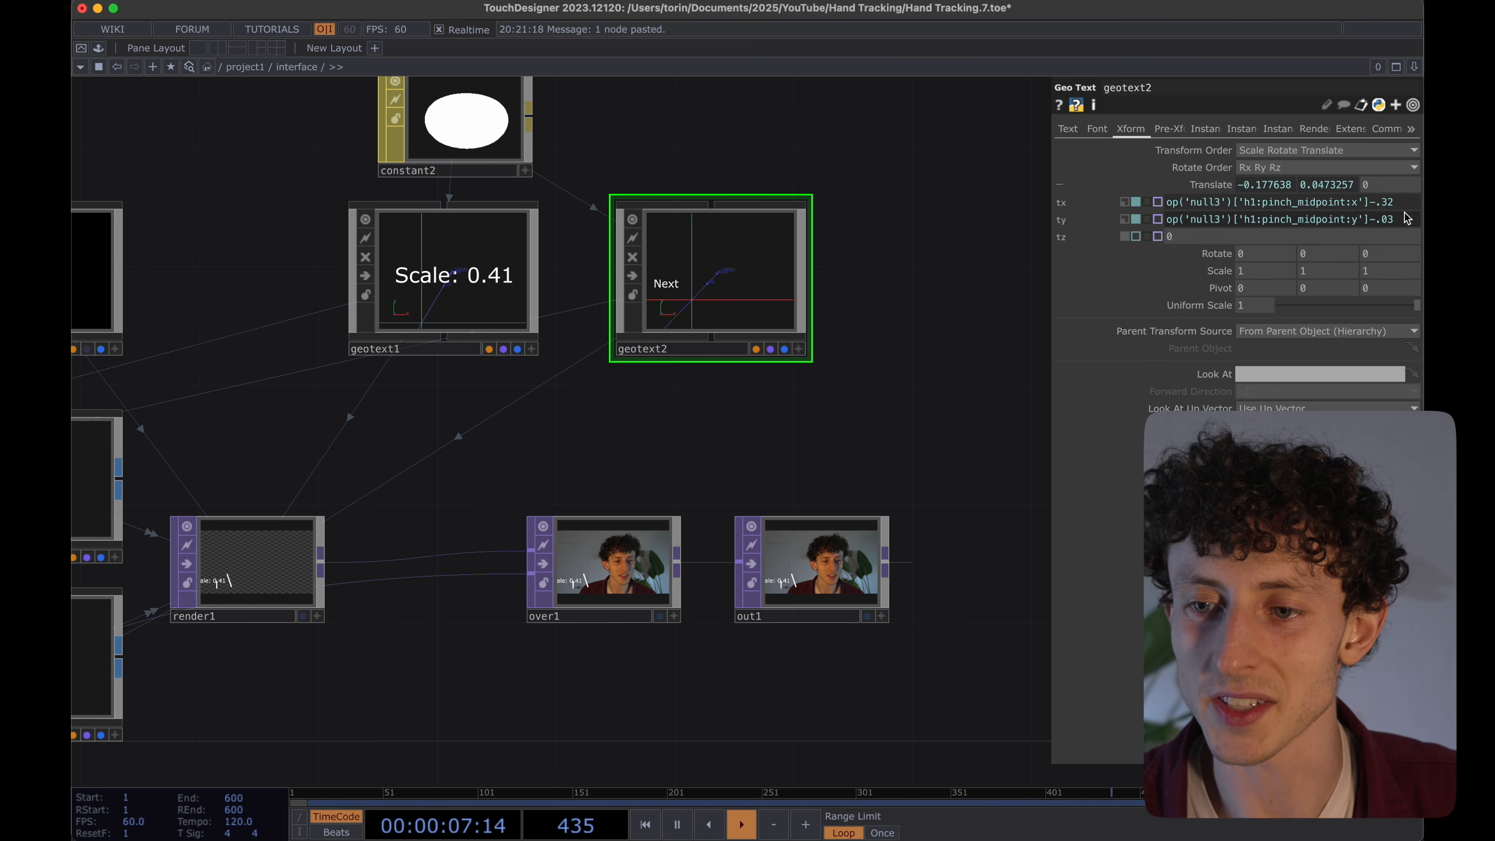
{"action": "left_click_drag", "start_coordinate": [1395, 204], "coordinate": [1374, 207]}
{"action": "key", "text": "BackSpace"}
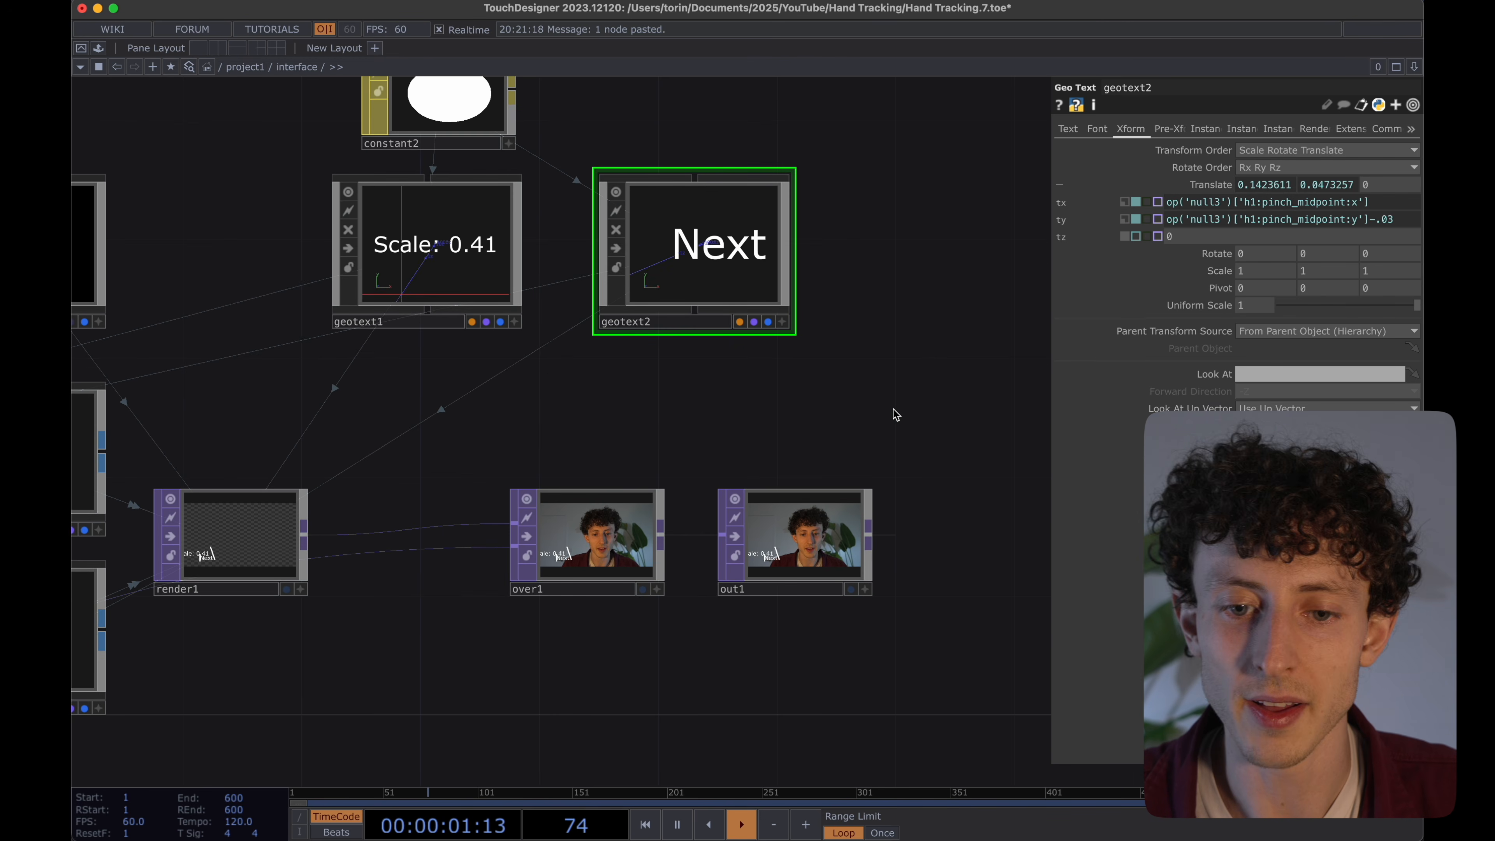
{"action": "scroll", "coordinate": [981, 401], "scroll_direction": "up", "scroll_amount": 3}
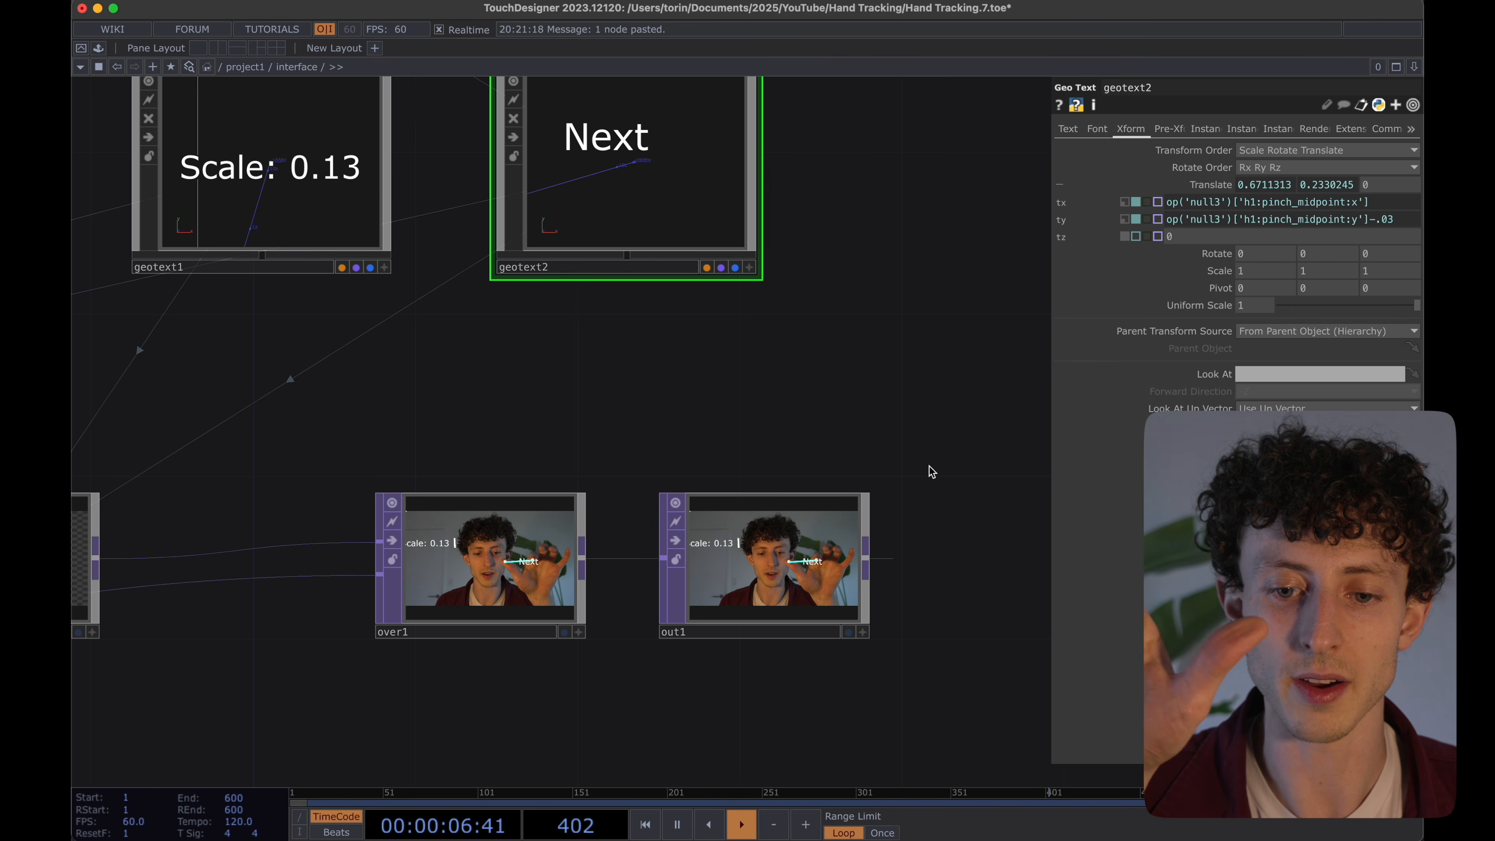
{"action": "scroll", "coordinate": [840, 611], "scroll_direction": "up", "scroll_amount": 3}
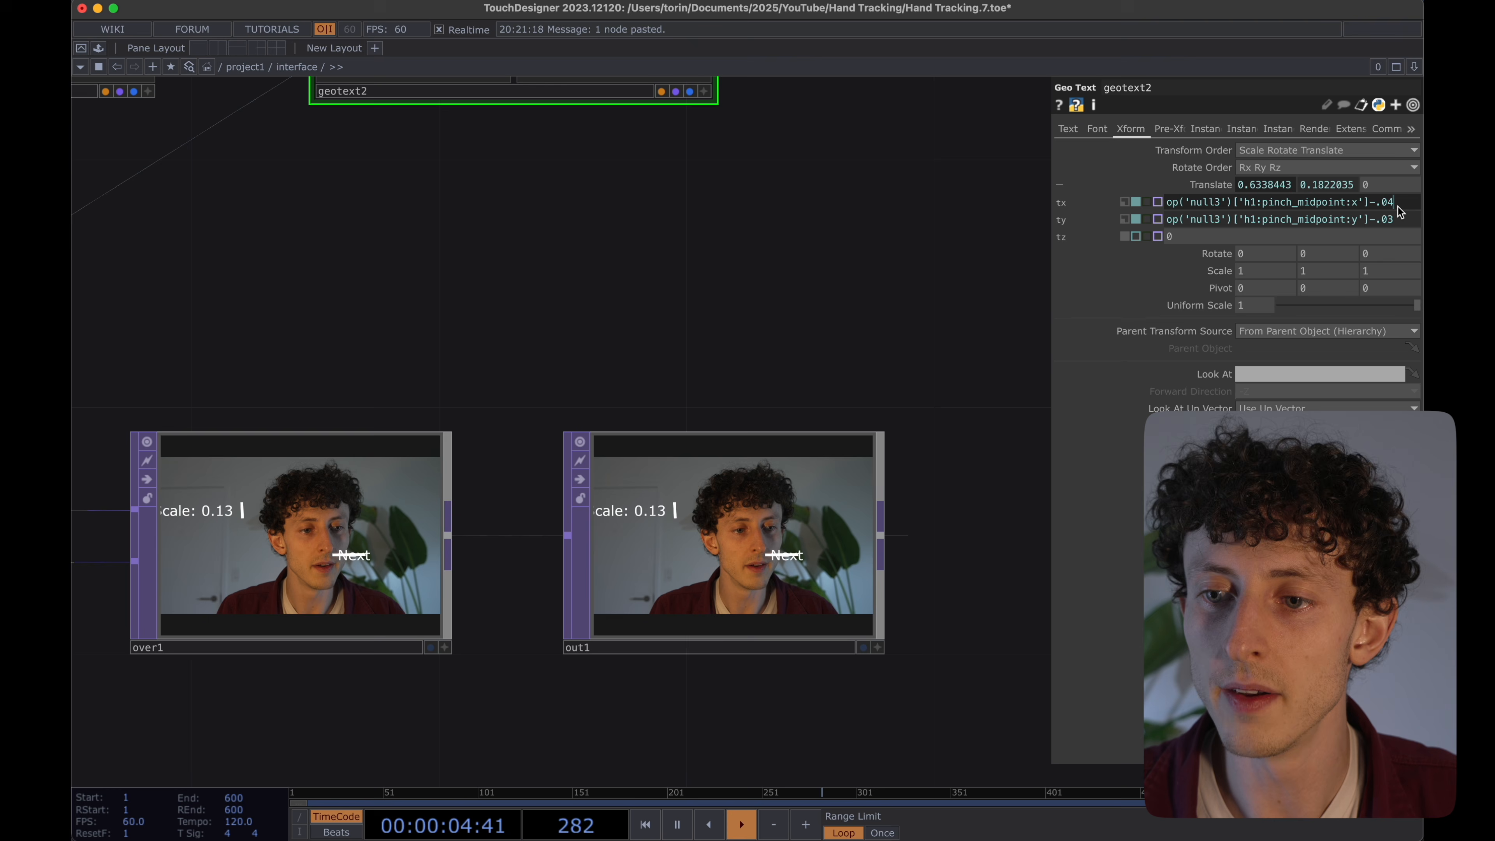
Remove the offset from geotext2's Y translation expression, leaving op('null3')['h1:pinch_midpoint:y'].
{"action": "left_click", "coordinate": [1404, 220]}
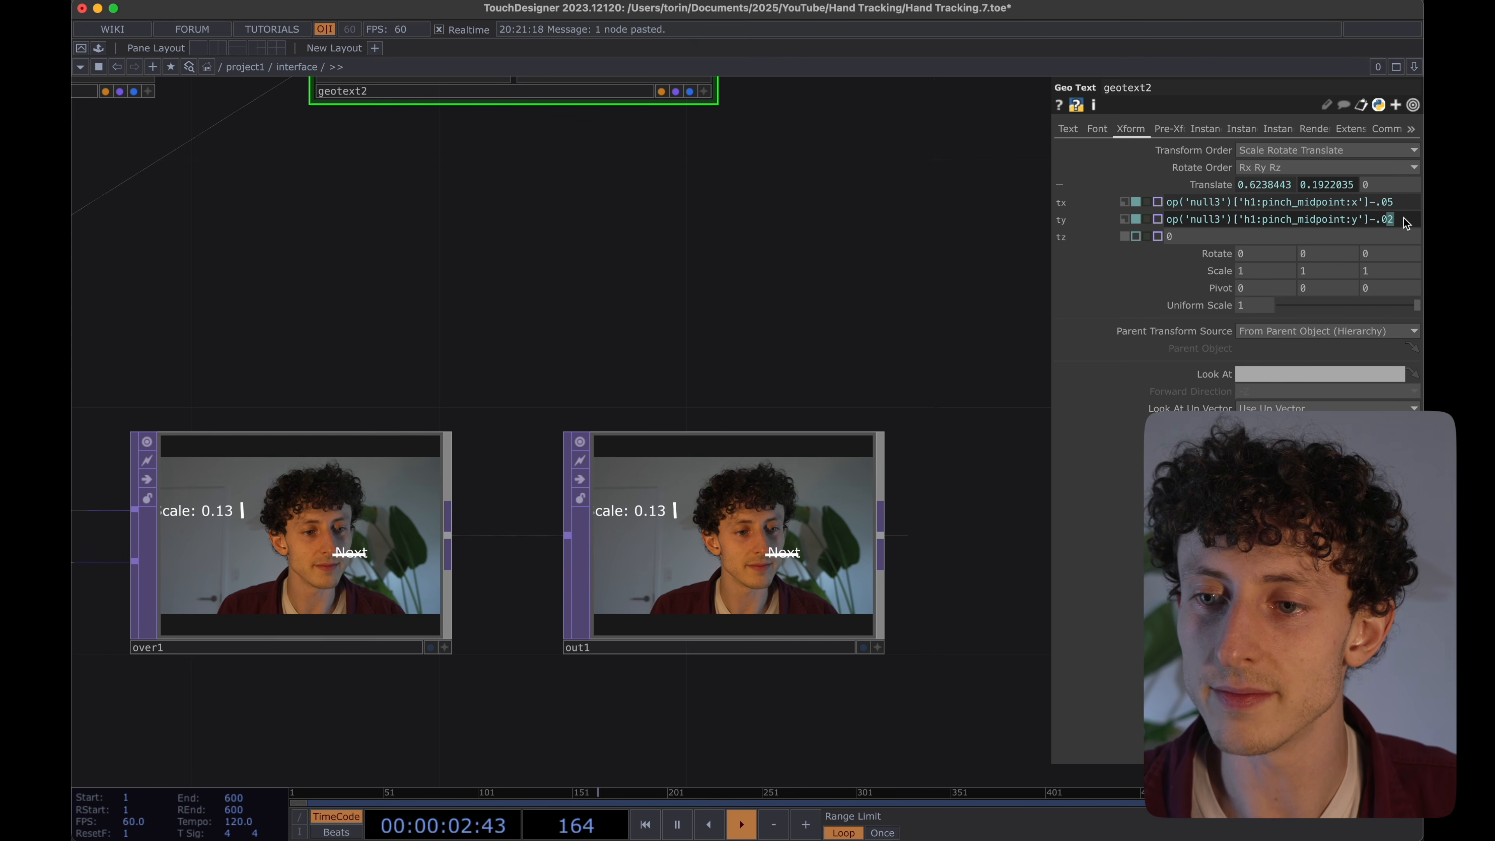
{"action": "key", "text": "BackSpace"}
{"action": "key", "text": "BackSpace"}
{"action": "key", "text": "Return"}
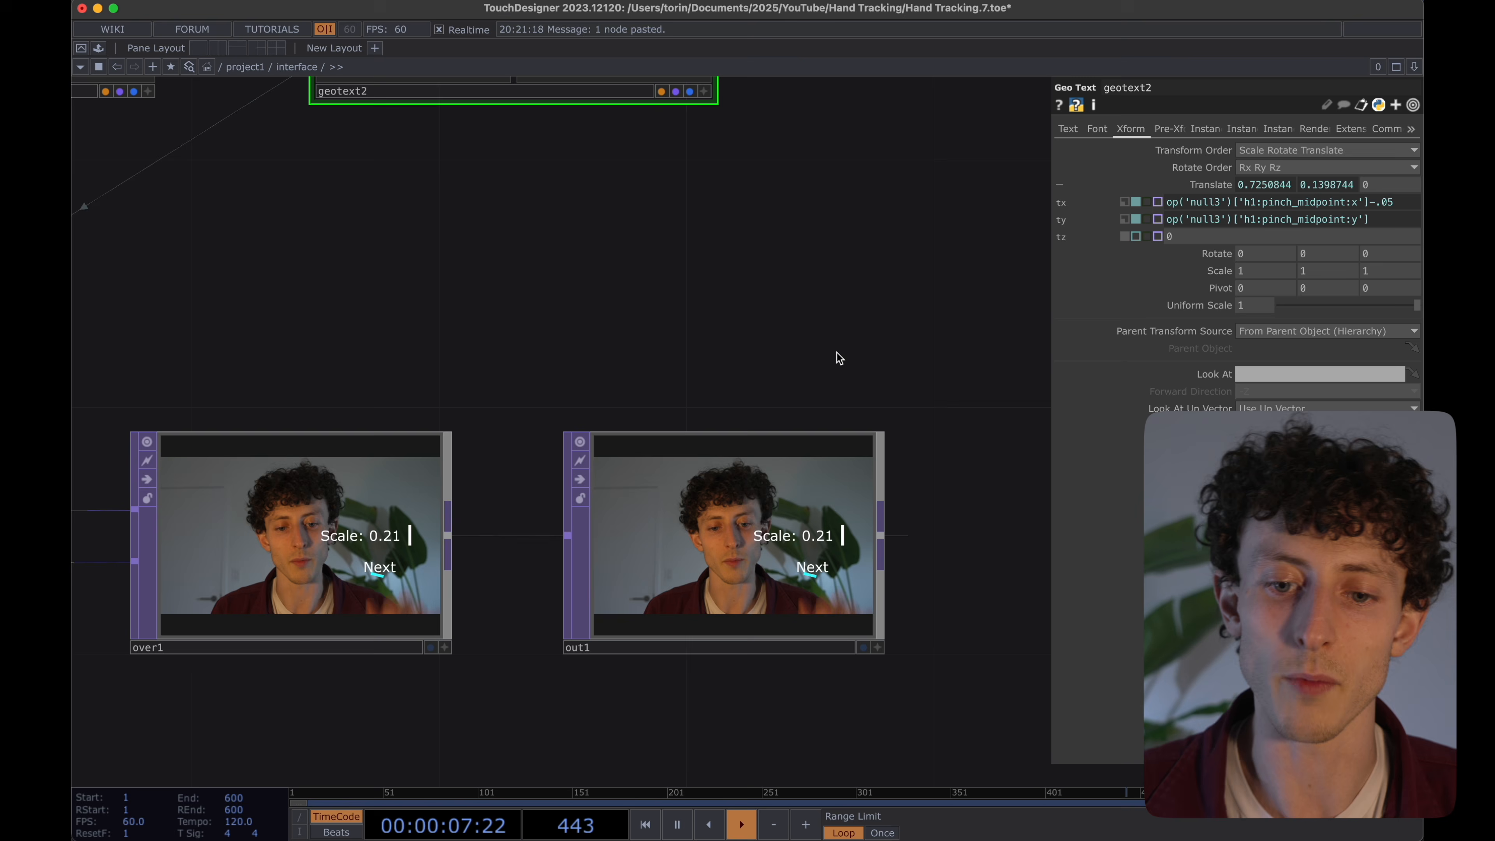
Bring null4 into view and clear geotext2's 'Next' text expression.
{"action": "scroll", "coordinate": [834, 351], "scroll_direction": "down", "scroll_amount": 3}
{"action": "left_click_drag", "start_coordinate": [694, 321], "coordinate": [804, 355]}
{"action": "scroll", "coordinate": [729, 332], "scroll_direction": "down", "scroll_amount": 4}
{"action": "scroll", "coordinate": [764, 342], "scroll_direction": "down", "scroll_amount": 1}
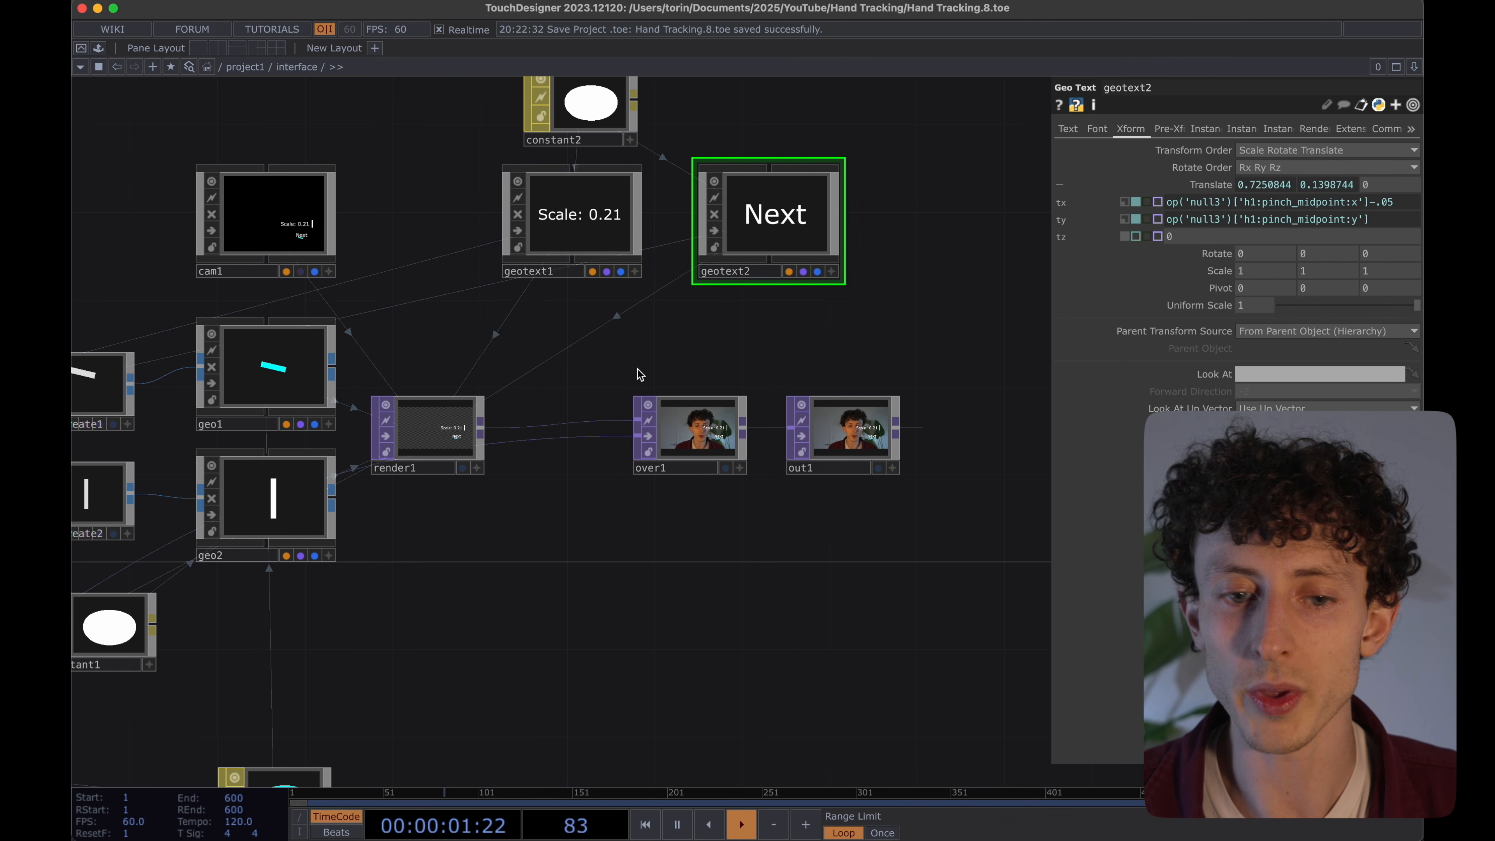
{"action": "left_click_drag", "start_coordinate": [712, 319], "coordinate": [1033, 177]}
{"action": "left_click_drag", "start_coordinate": [336, 639], "coordinate": [1013, 417]}
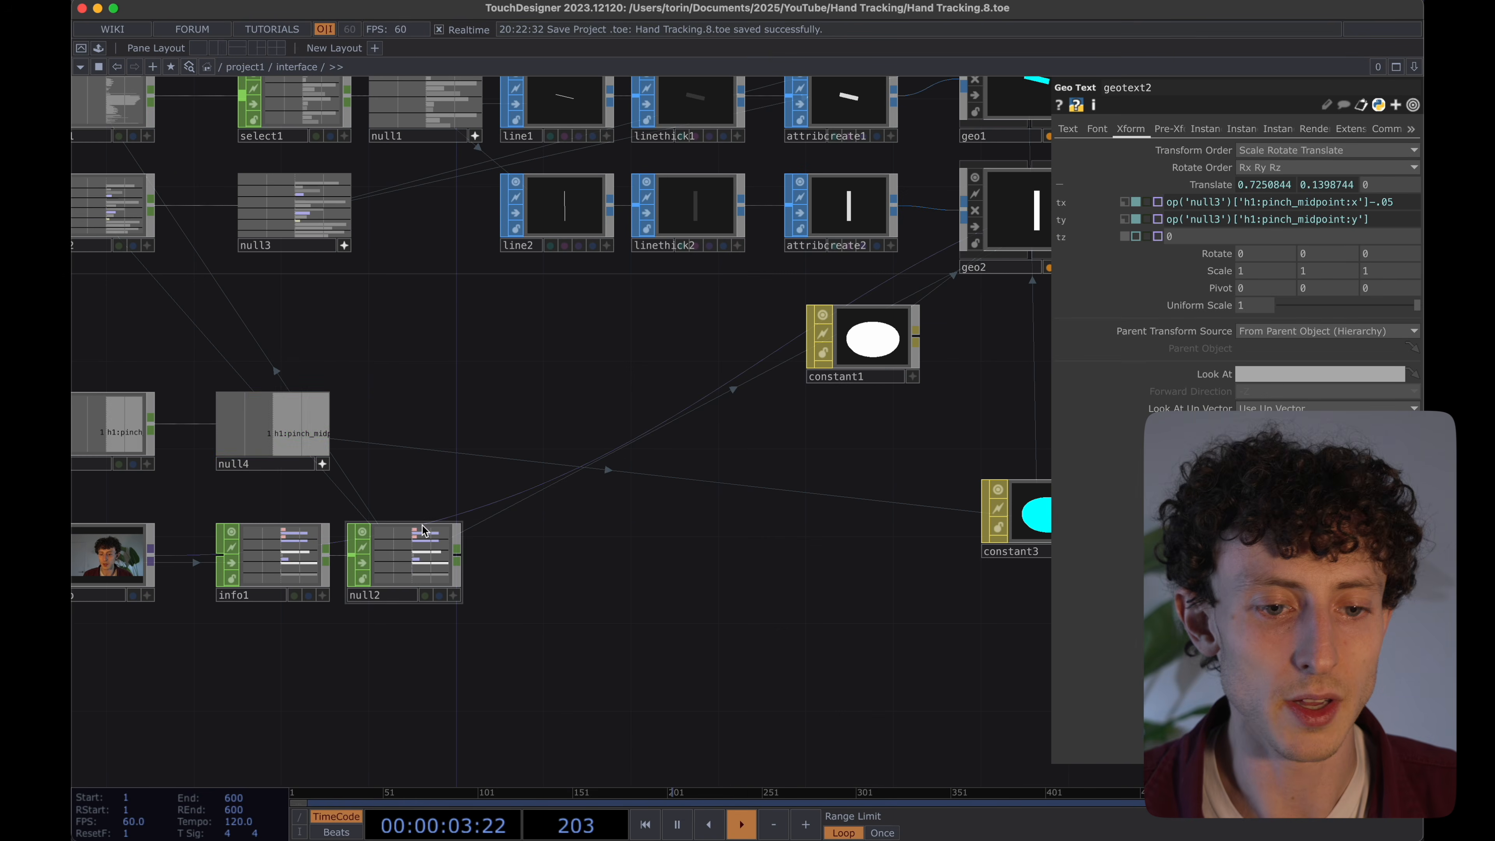
{"action": "left_click", "coordinate": [1067, 129]}
{"action": "left_click", "coordinate": [1229, 189]}
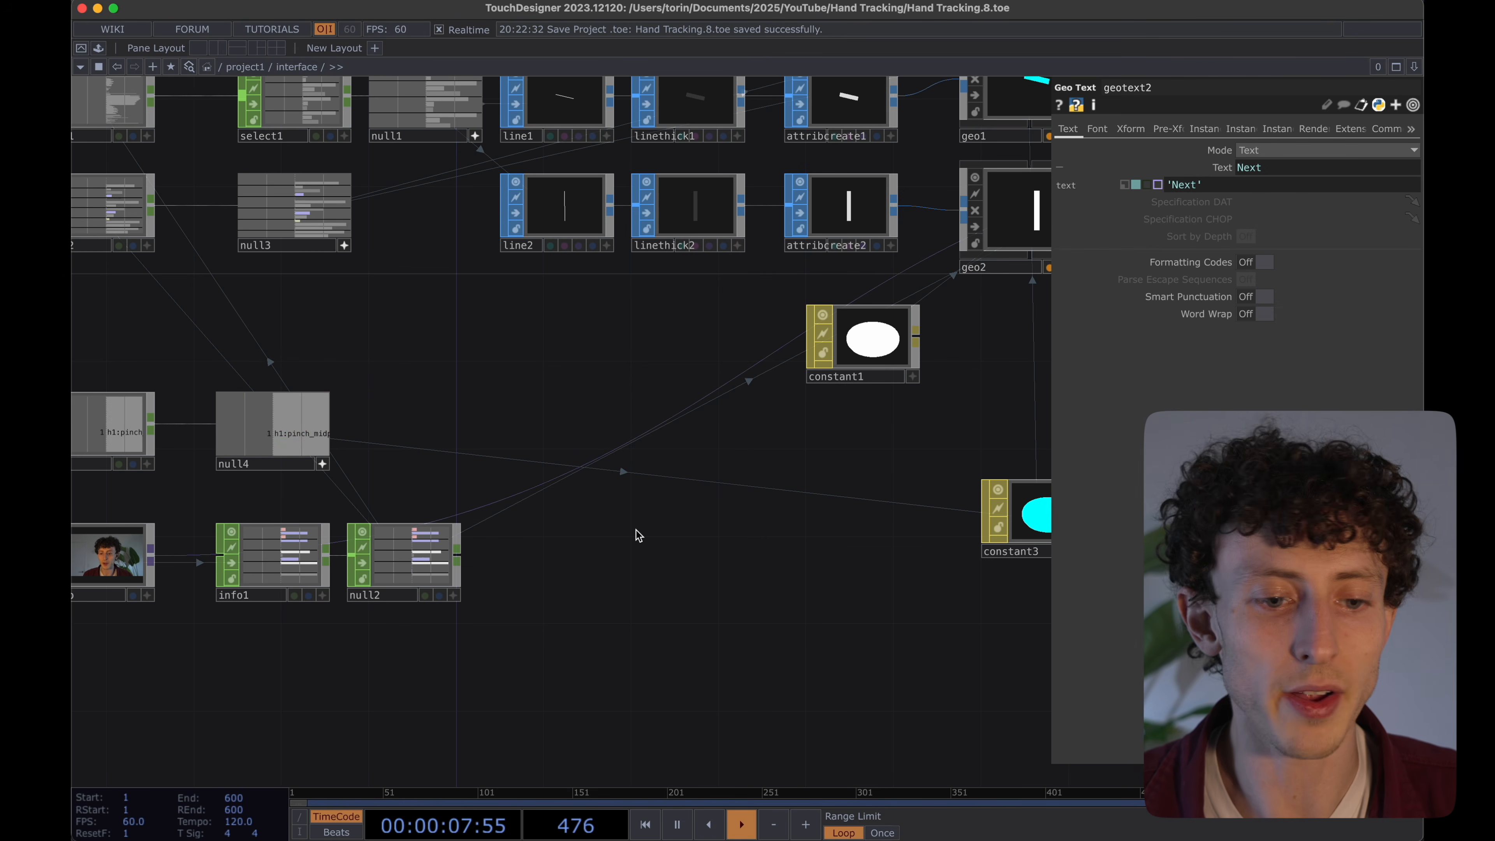
{"action": "scroll", "coordinate": [711, 481], "scroll_direction": "left", "scroll_amount": 5}
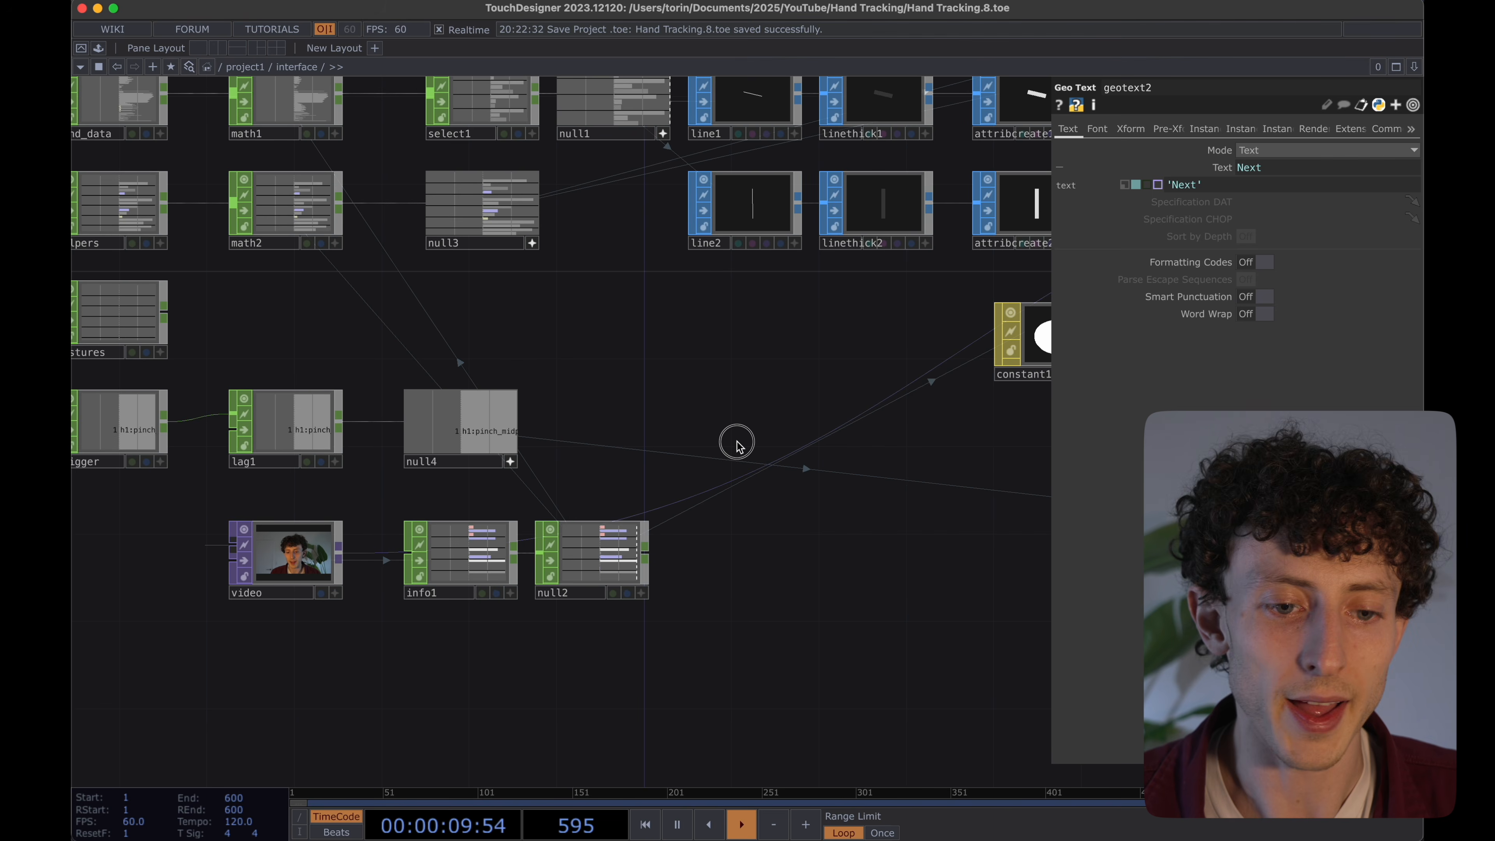
{"action": "scroll", "coordinate": [737, 444], "scroll_direction": "up", "scroll_amount": 2}
{"action": "scroll", "coordinate": [668, 428], "scroll_direction": "left", "scroll_amount": 3}
{"action": "scroll", "coordinate": [724, 434], "scroll_direction": "up", "scroll_amount": 3}
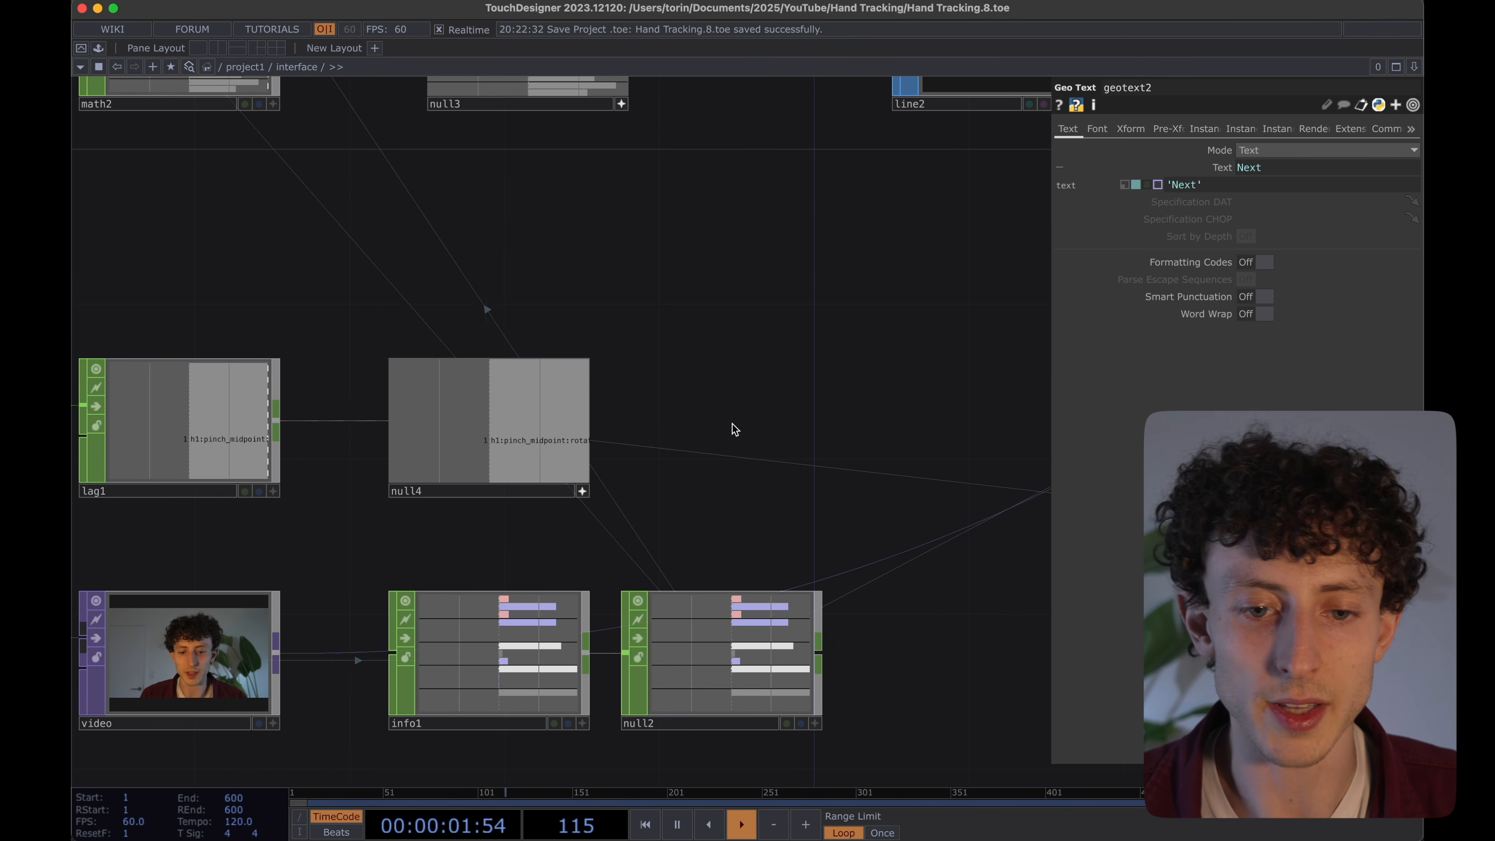
{"action": "left_click_drag", "start_coordinate": [733, 424], "coordinate": [764, 384]}
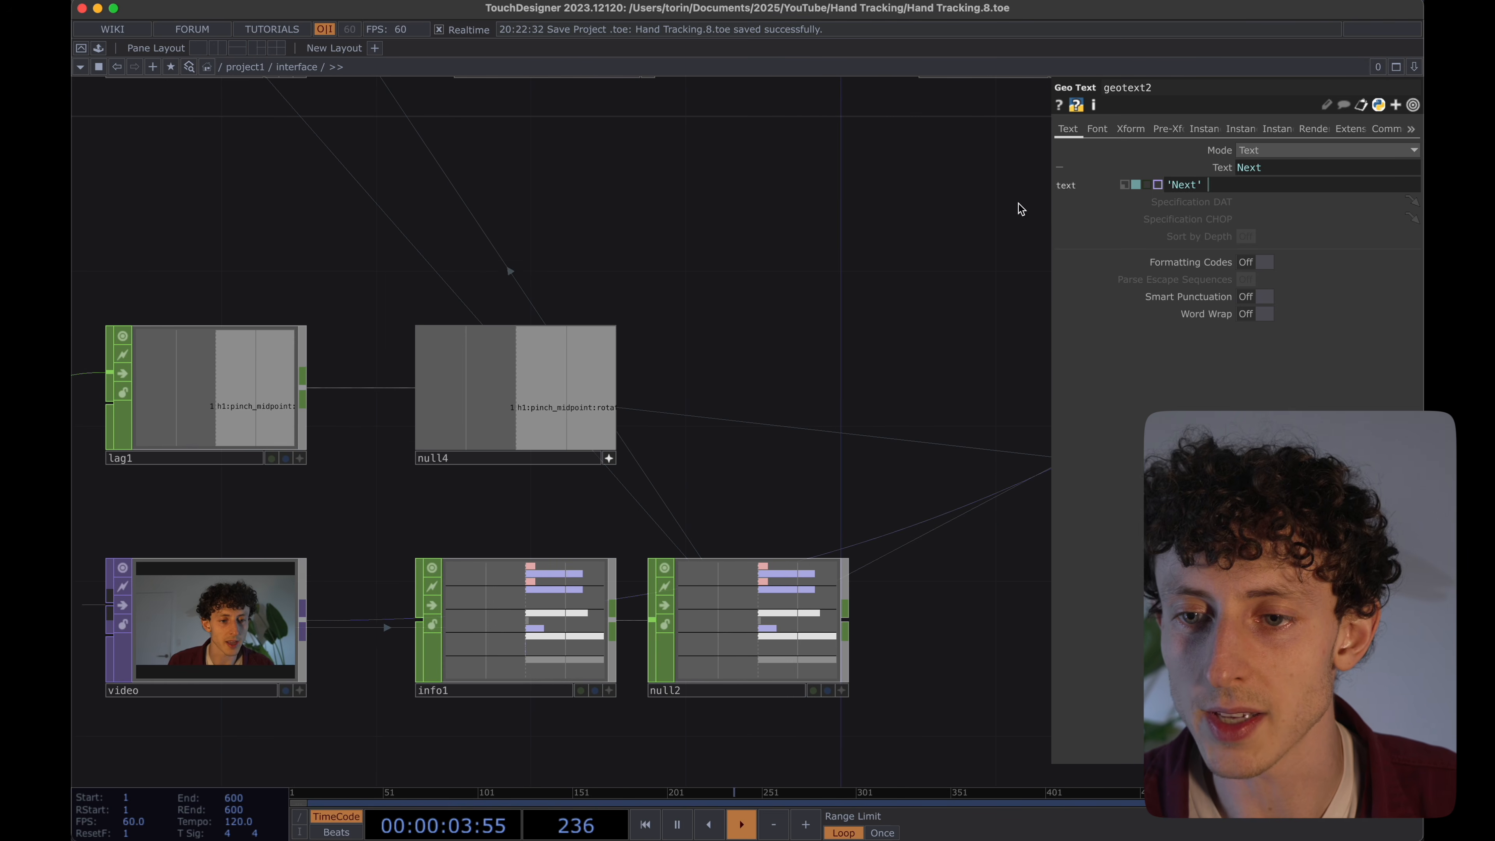
{"action": "scroll", "coordinate": [783, 412], "scroll_direction": "down", "scroll_amount": 2}
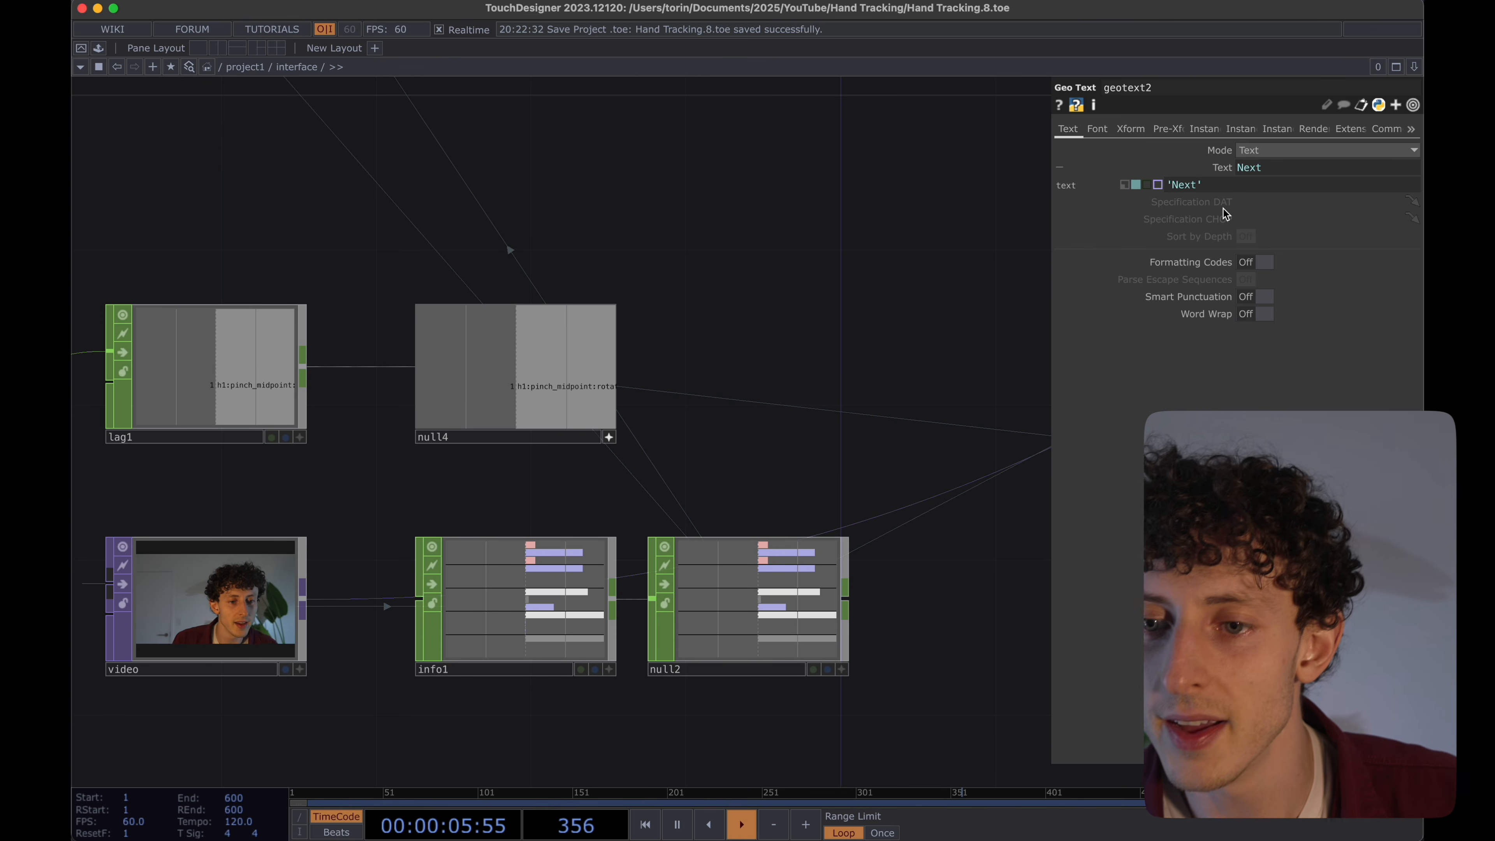
{"action": "left_click", "coordinate": [1240, 186]}
{"action": "key", "text": "BackSpace"}
{"action": "key", "text": "BackSpace"}
{"action": "key", "text": "BackSpace"}
{"action": "key", "text": "BackSpace"}
{"action": "key", "text": "BackSpace"}
{"action": "key", "text": "BackSpace"}
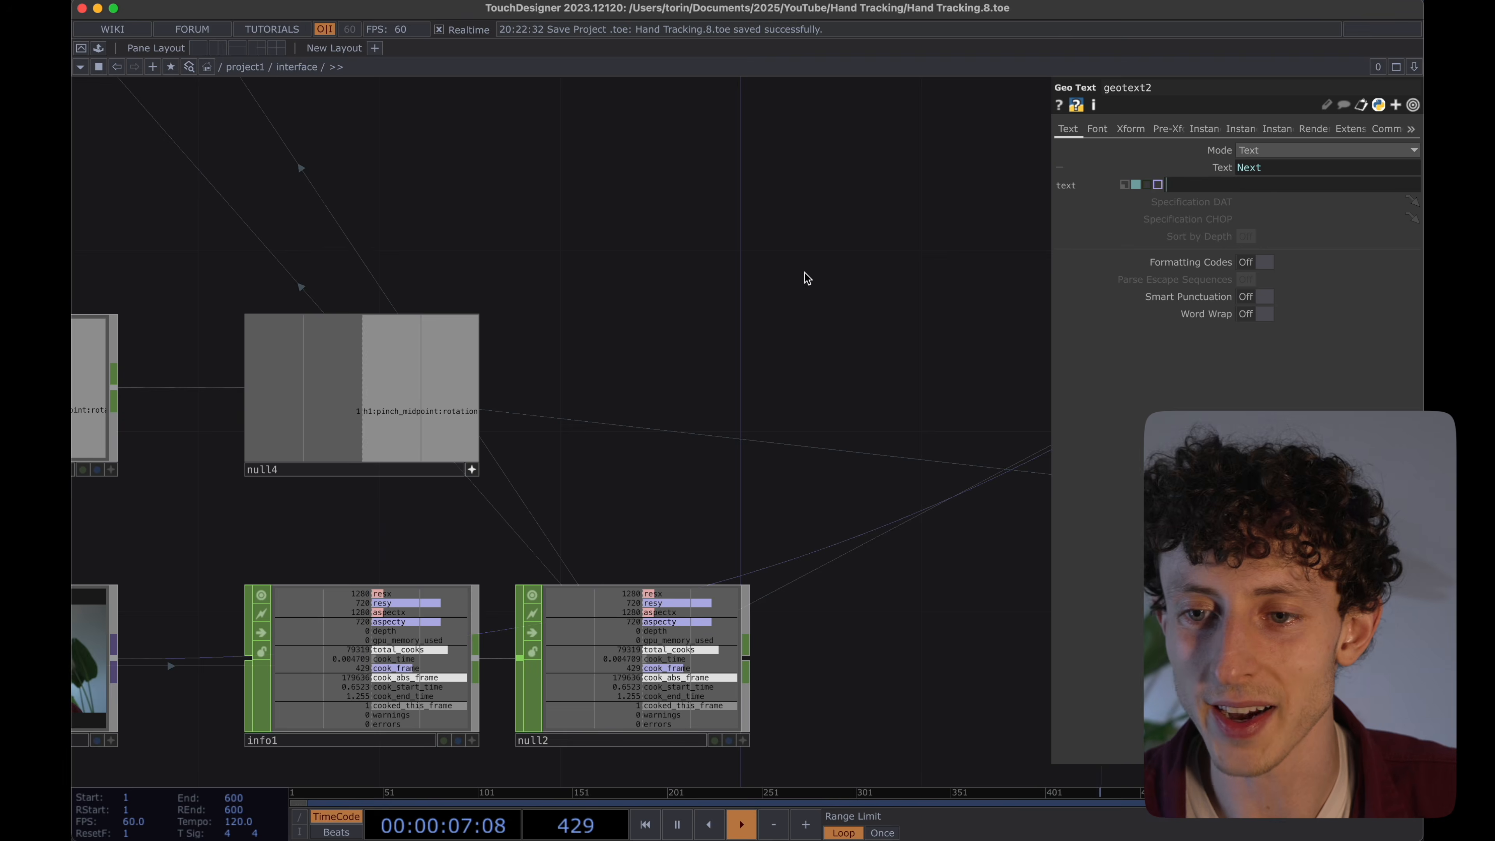
Reference null4's h1:pinch_midpoint:rotation channel in geotext2's text expression.
{"action": "left_click", "coordinate": [770, 282]}
{"action": "left_click_drag", "start_coordinate": [323, 416], "coordinate": [1312, 180]}
{"action": "left_click", "coordinate": [1279, 176]}
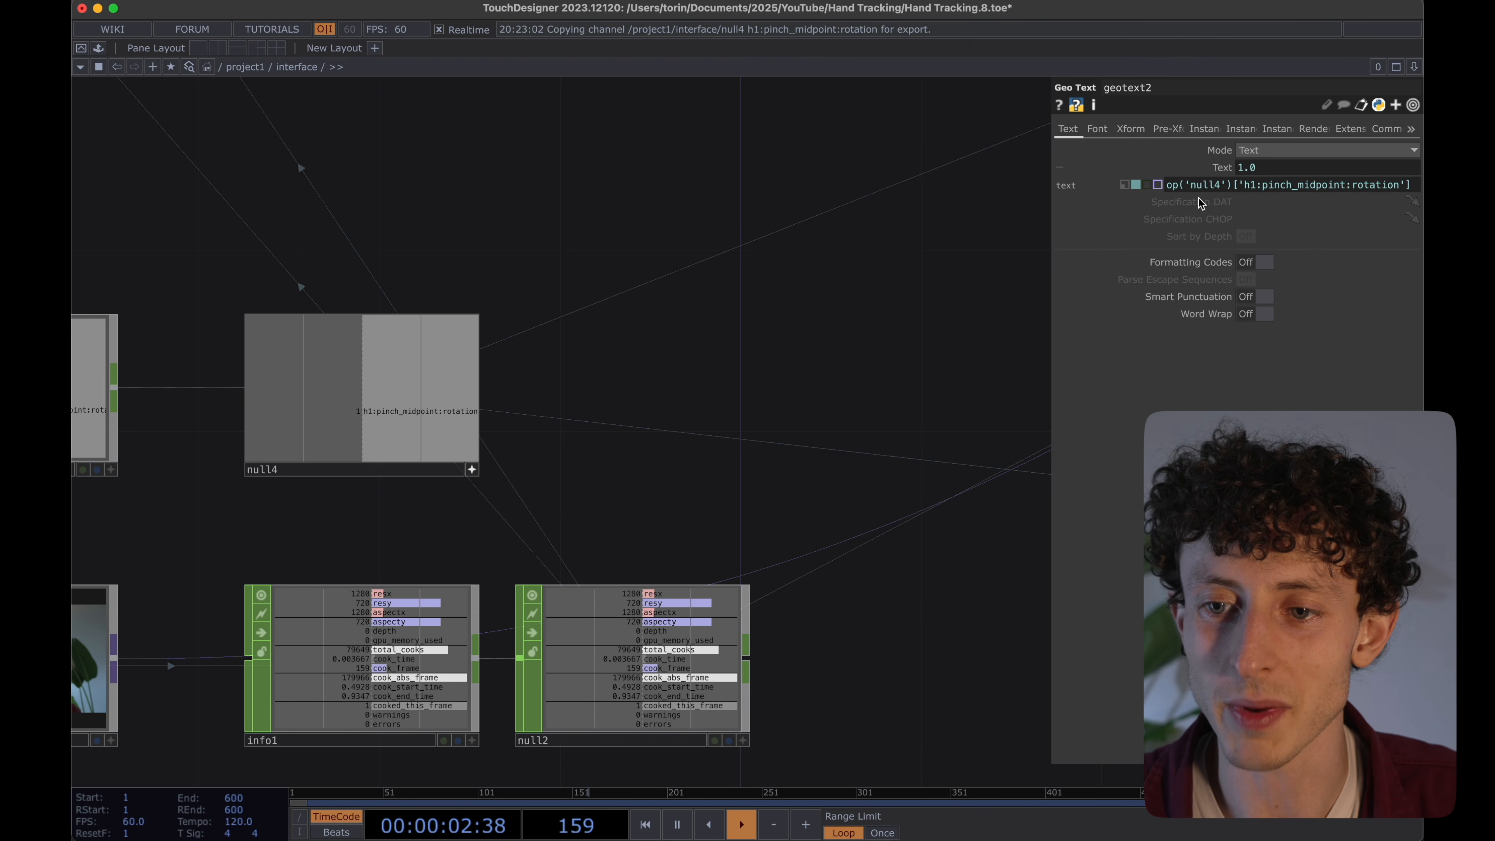
Make geotext2's text conditional with the expression 'Next' if op('null4')['h1:pinch_midpoint:rotation'] >.2 else ''.
{"action": "left_click_drag", "start_coordinate": [684, 325], "coordinate": [676, 351]}
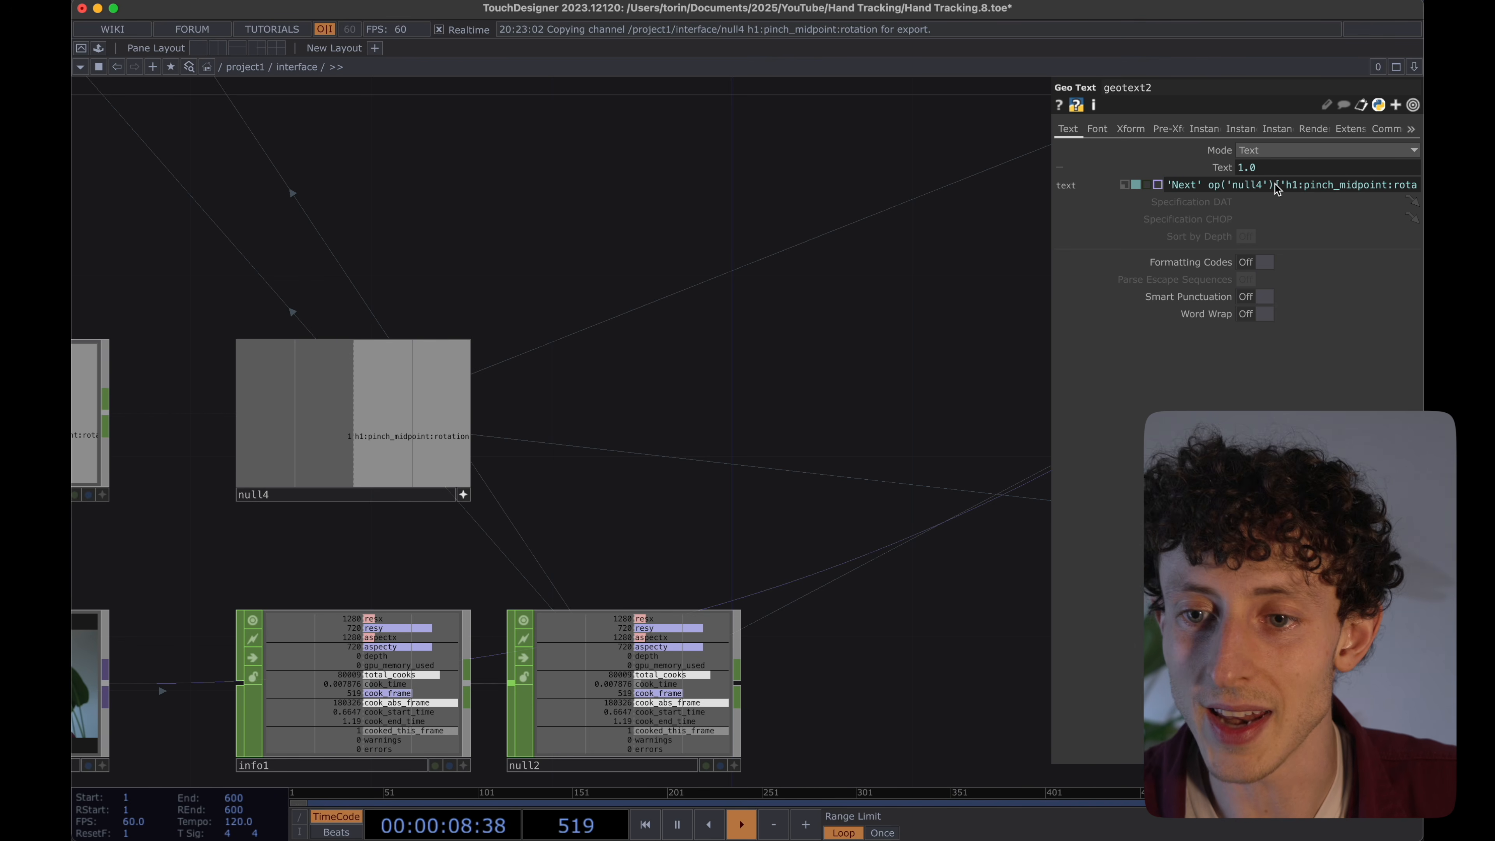
{"action": "left_click_drag", "start_coordinate": [1052, 234], "coordinate": [631, 288]}
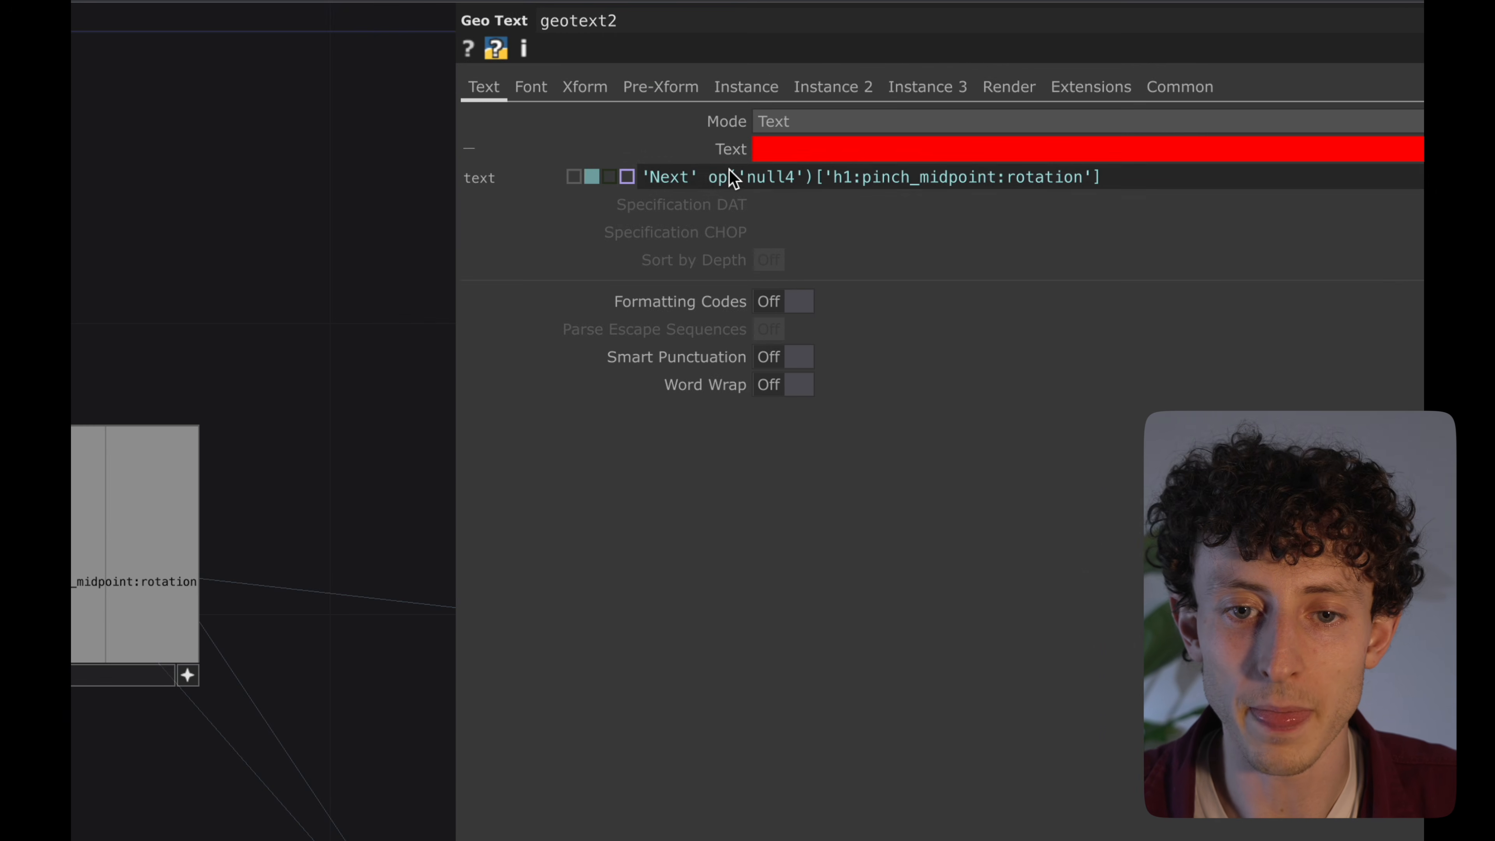
{"action": "left_click", "coordinate": [786, 184]}
{"action": "type", "text": "if"}
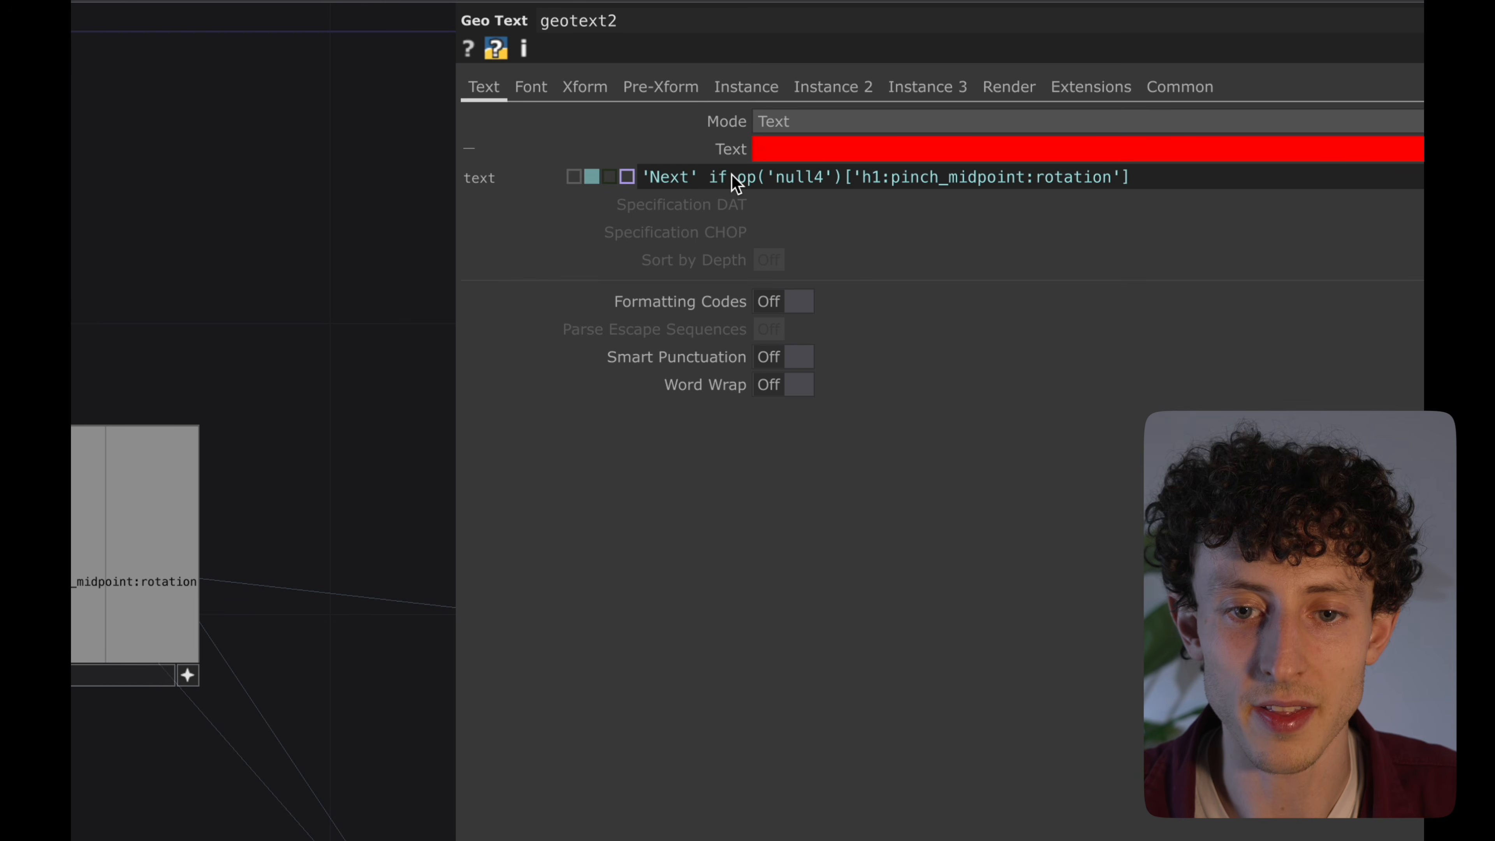
{"action": "left_click_drag", "start_coordinate": [736, 180], "coordinate": [1157, 177]}
{"action": "left_click", "coordinate": [1157, 177]}
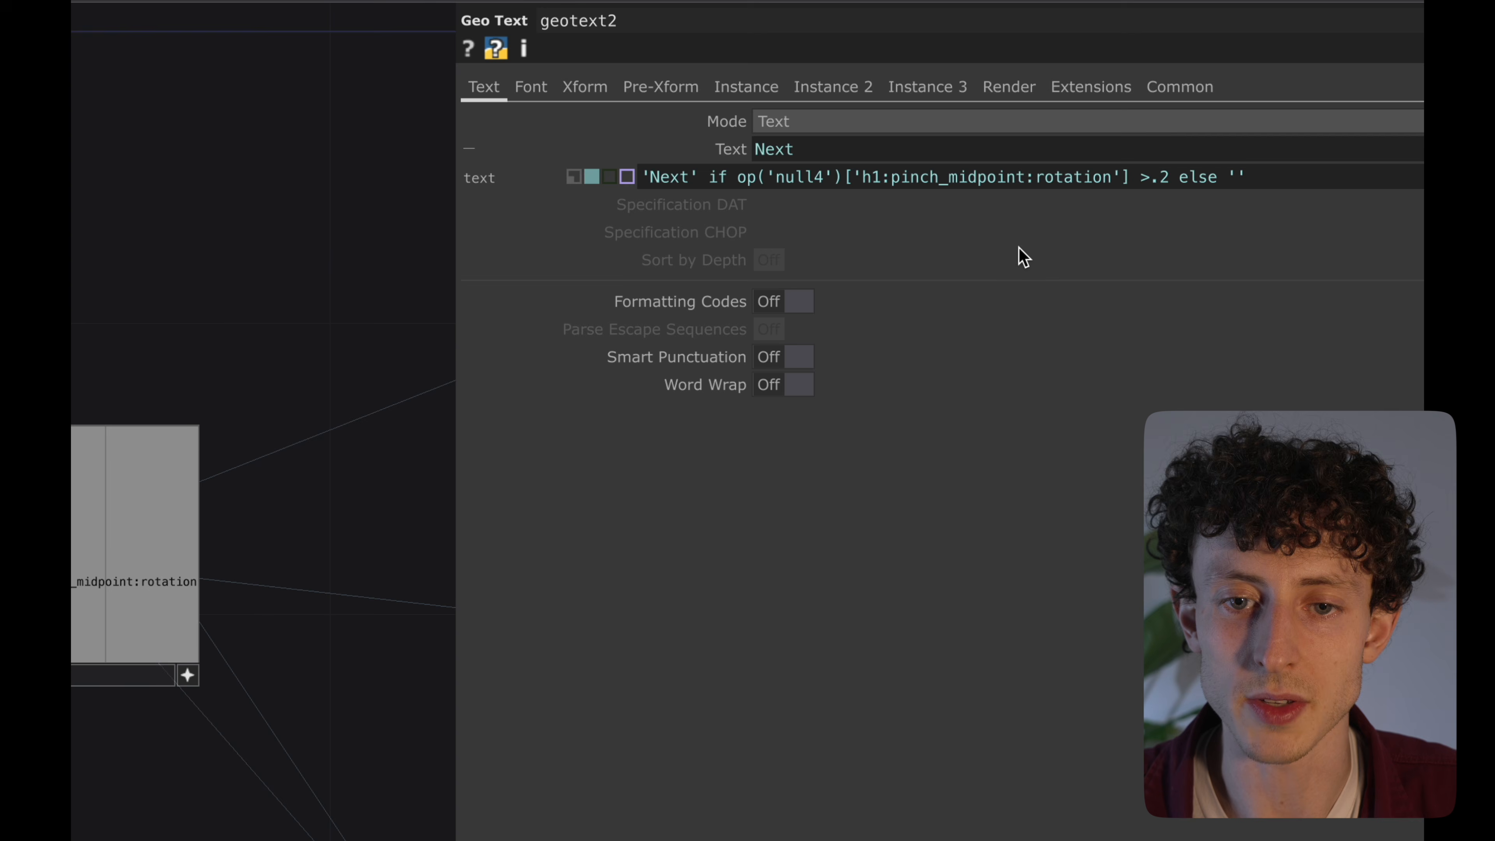
Hide the parameters and examine the over1 preview while rotating the pinch to check the conditional 'Next' label.
{"action": "scroll", "coordinate": [227, 297], "scroll_direction": "down", "scroll_amount": 5}
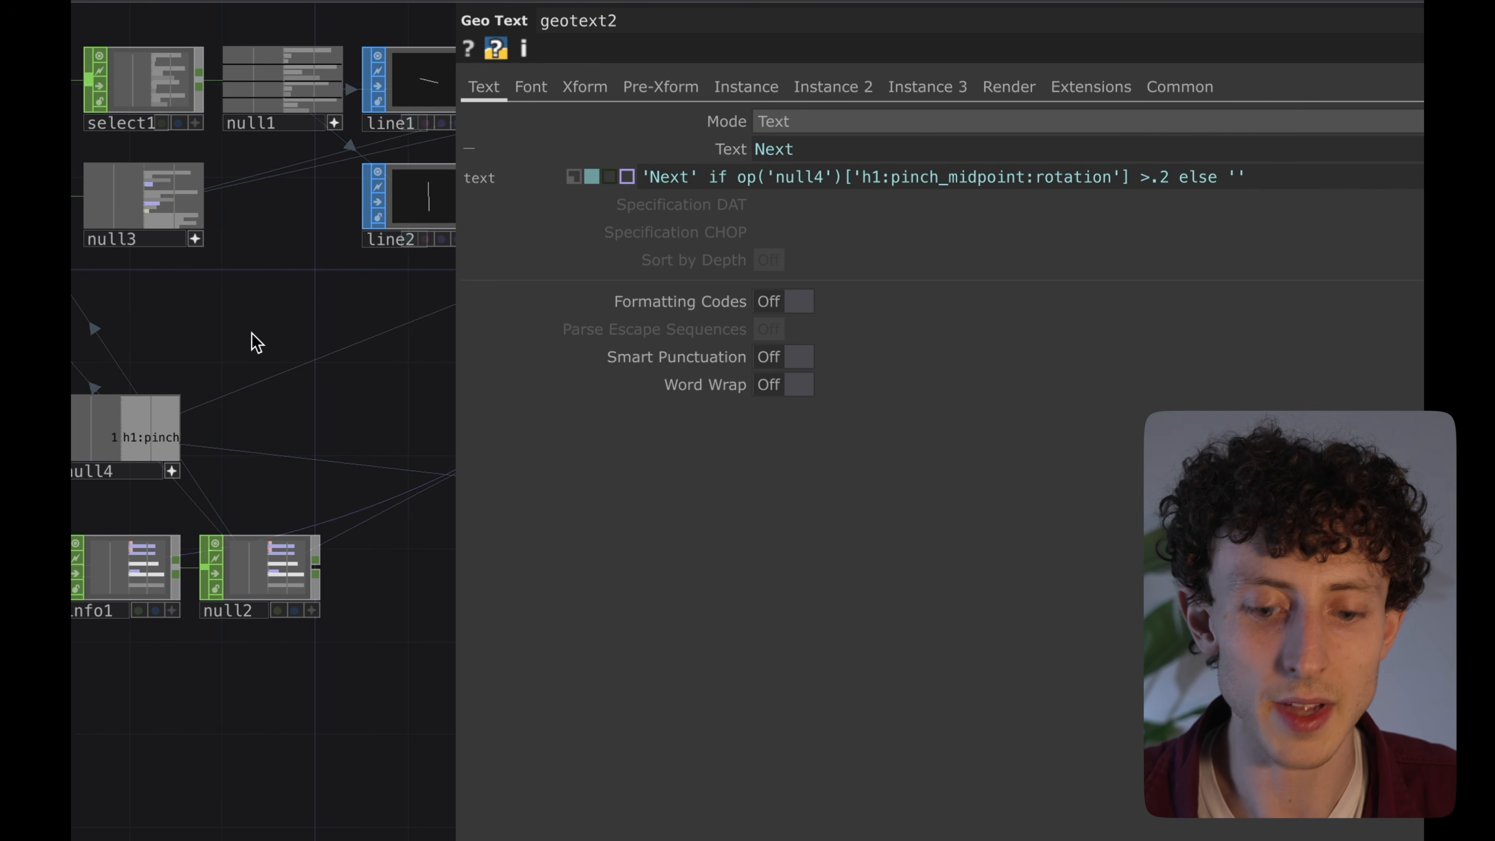
{"action": "key", "text": "p"}
{"action": "left_click_drag", "start_coordinate": [1267, 274], "coordinate": [670, 621]}
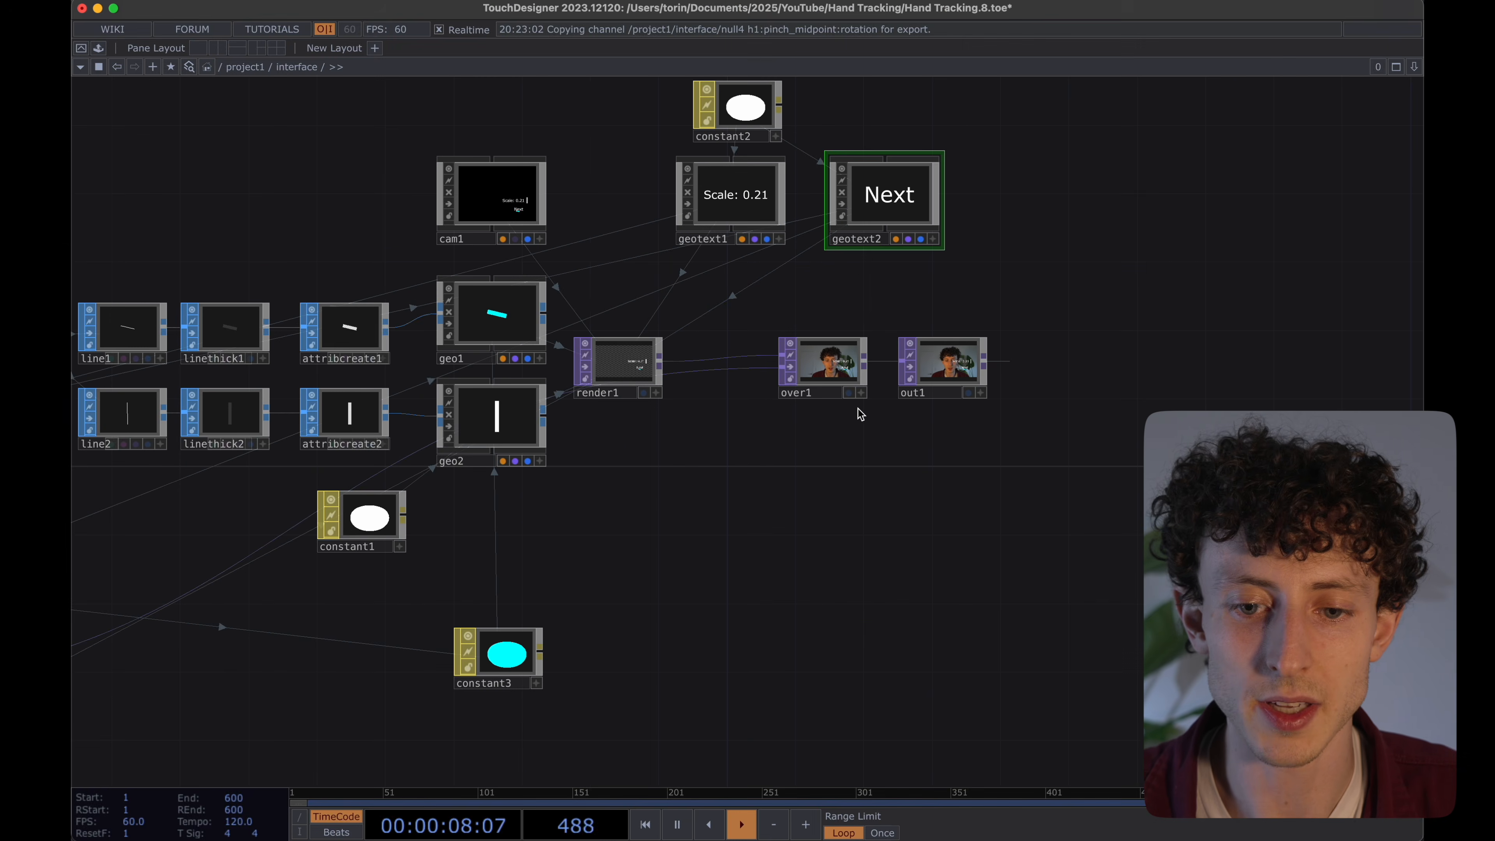
{"action": "scroll", "coordinate": [858, 414], "scroll_direction": "up", "scroll_amount": 10}
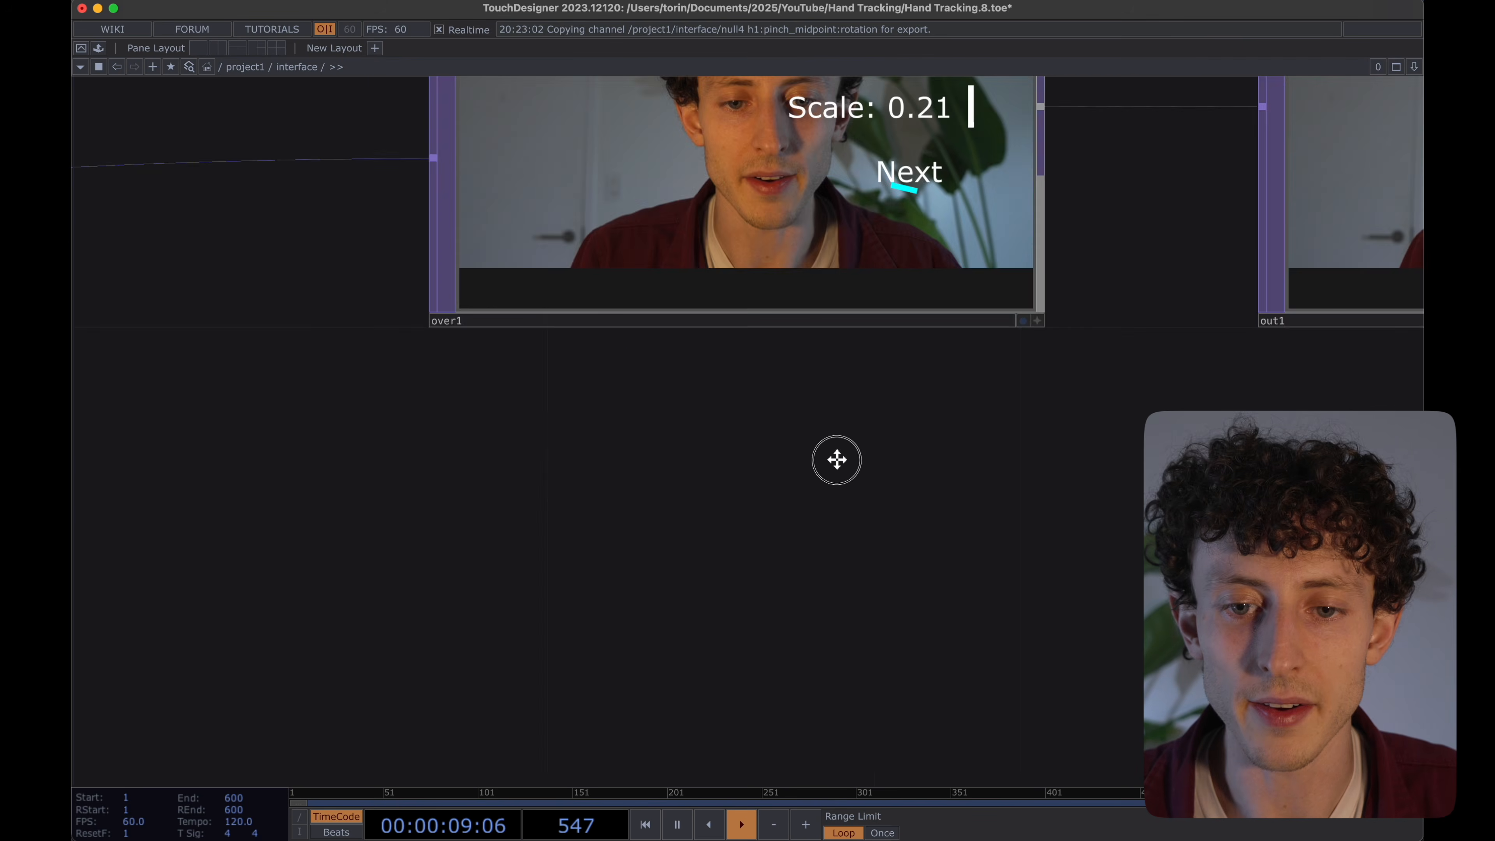
{"action": "scroll", "coordinate": [751, 589], "scroll_direction": "down", "scroll_amount": 2}
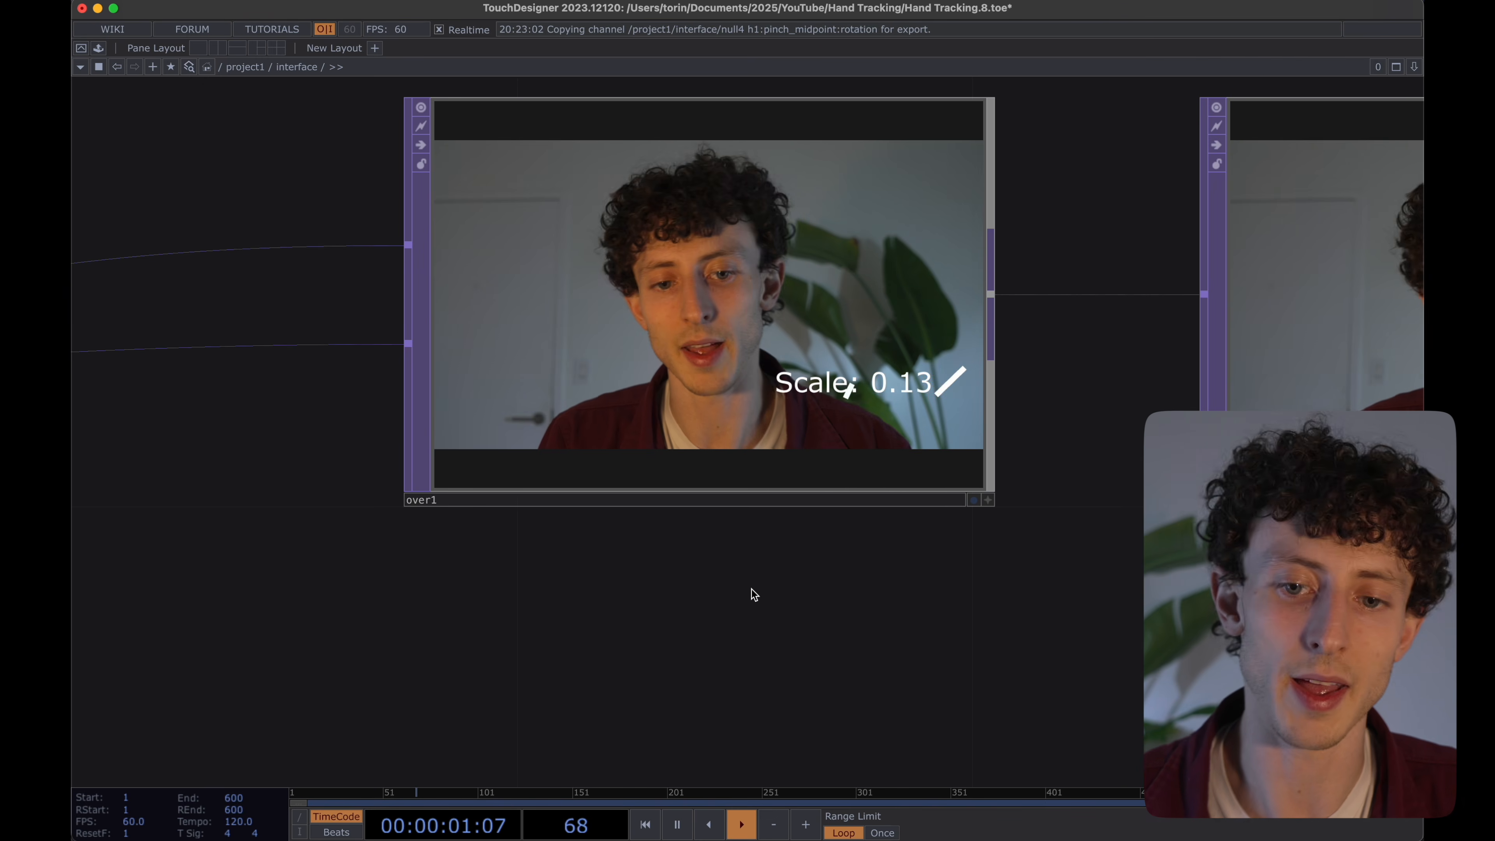
Return to an overview of the whole interface network and save the project.
{"action": "scroll", "coordinate": [751, 589], "scroll_direction": "down", "scroll_amount": 5}
{"action": "scroll", "coordinate": [801, 283], "scroll_direction": "down", "scroll_amount": 10}
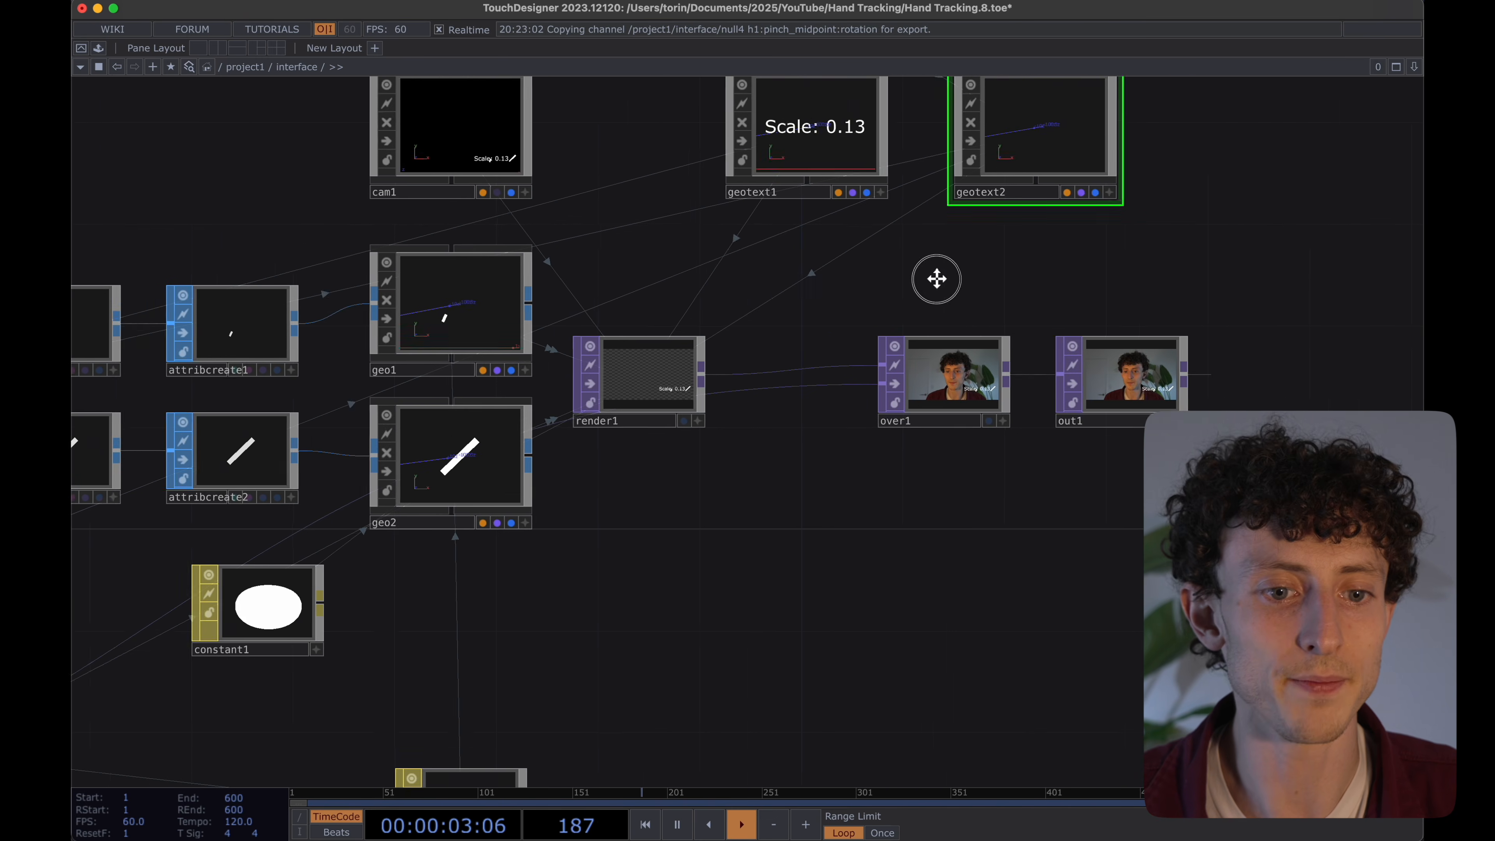
{"action": "left_click_drag", "start_coordinate": [827, 489], "coordinate": [910, 489]}
{"action": "scroll", "coordinate": [691, 570], "scroll_direction": "down", "scroll_amount": 3}
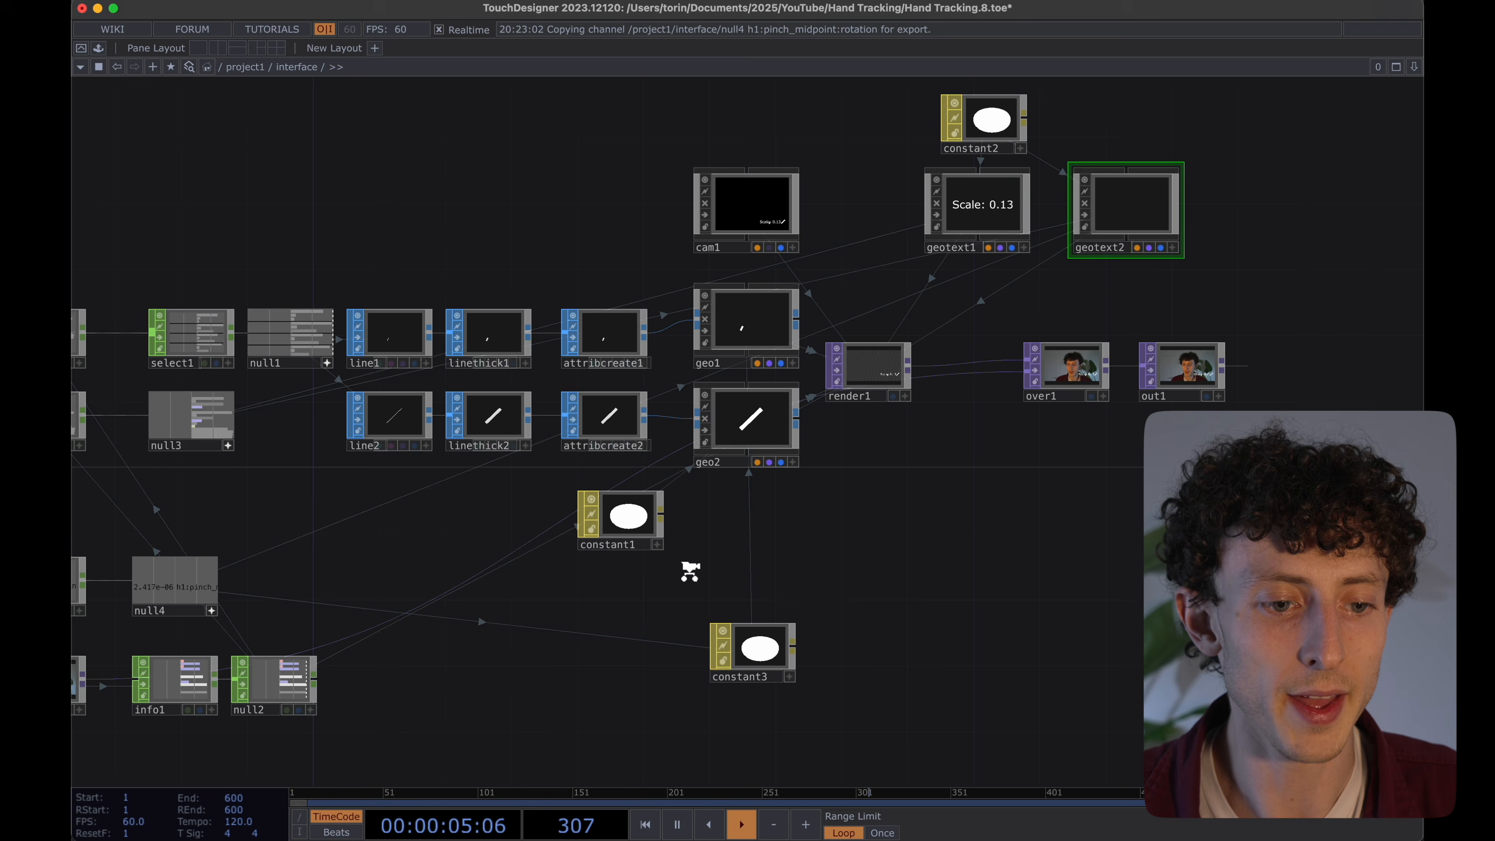
{"action": "left_click_drag", "start_coordinate": [455, 559], "coordinate": [496, 533]}
{"action": "scroll", "coordinate": [457, 580], "scroll_direction": "down", "scroll_amount": 3}
{"action": "scroll", "coordinate": [984, 524], "scroll_direction": "right", "scroll_amount": 5}
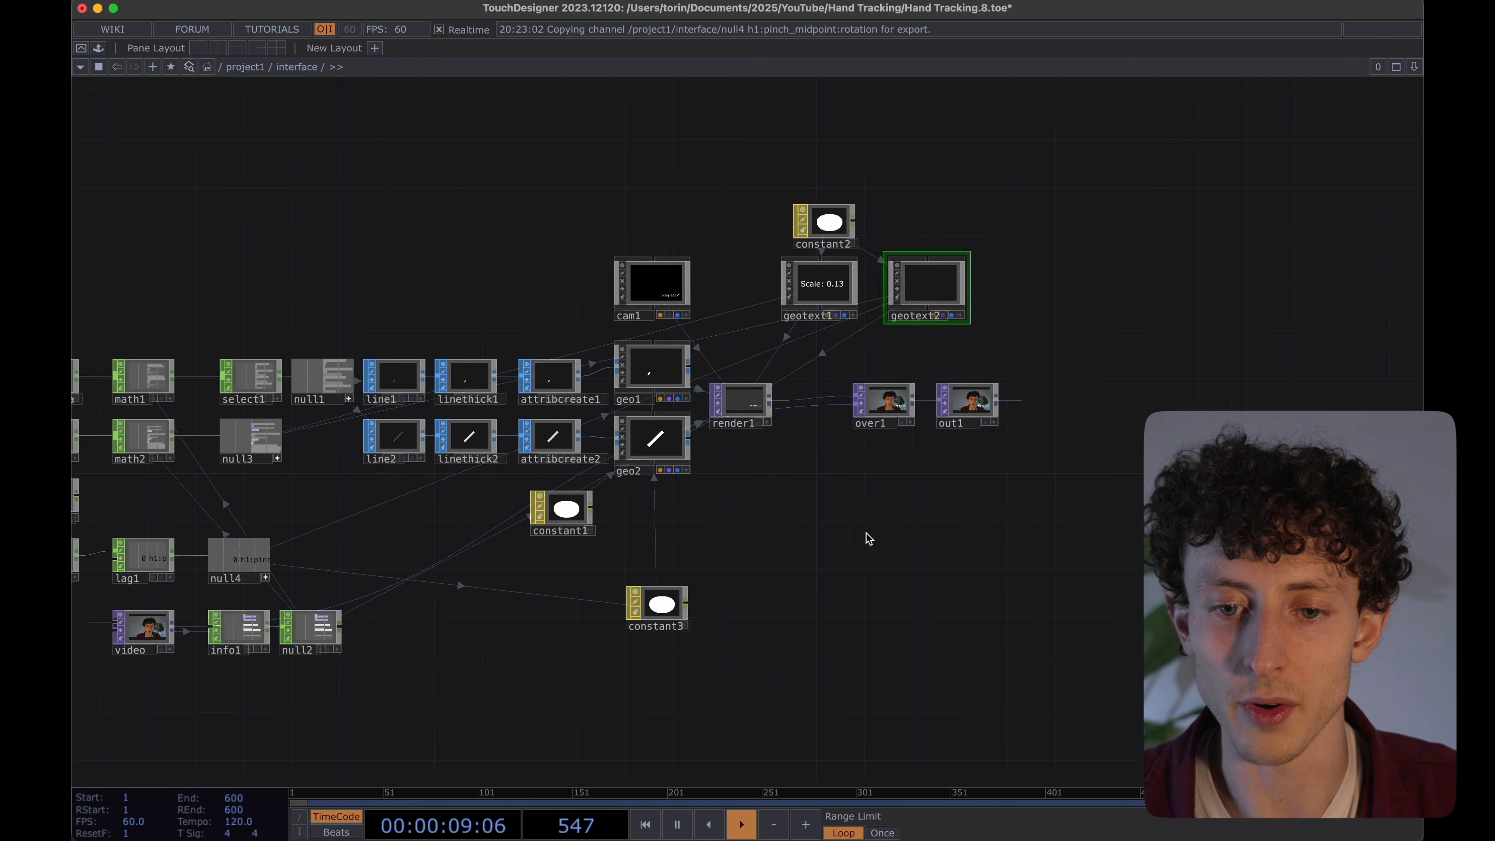
{"action": "key", "text": "super+s"}
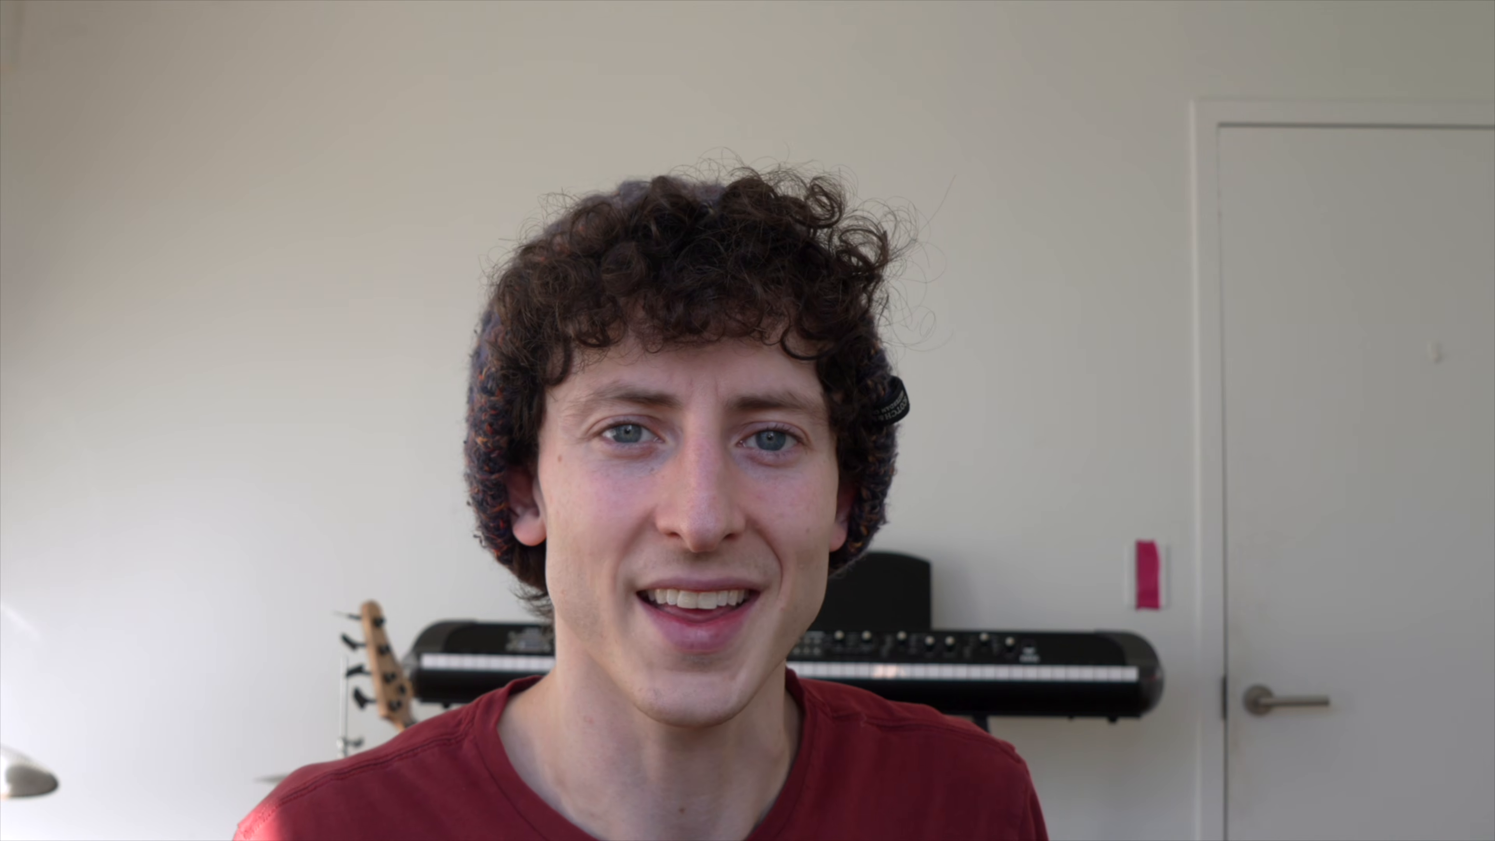